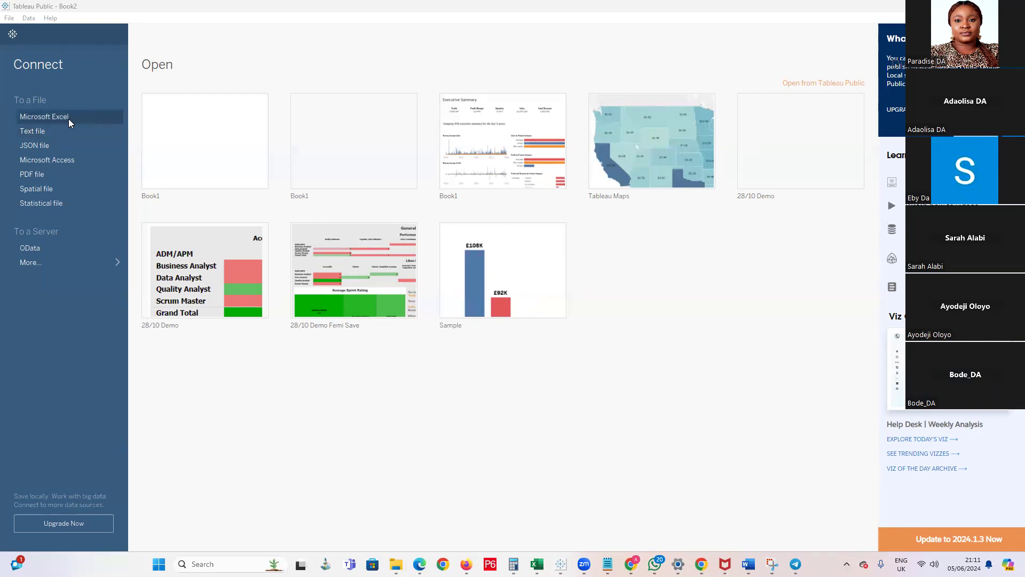
Connect to the Sample Data Excel workbook stored in the personal OneDrive folder
click(68, 117)
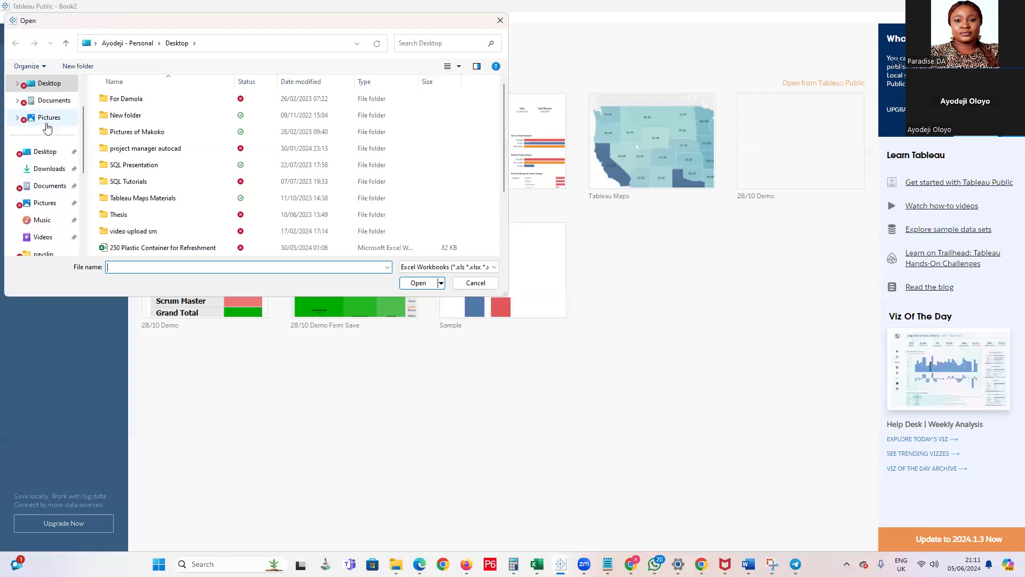
scroll(47, 115, down, 1)
scroll(48, 160, down, 2)
scroll(49, 168, up, 4)
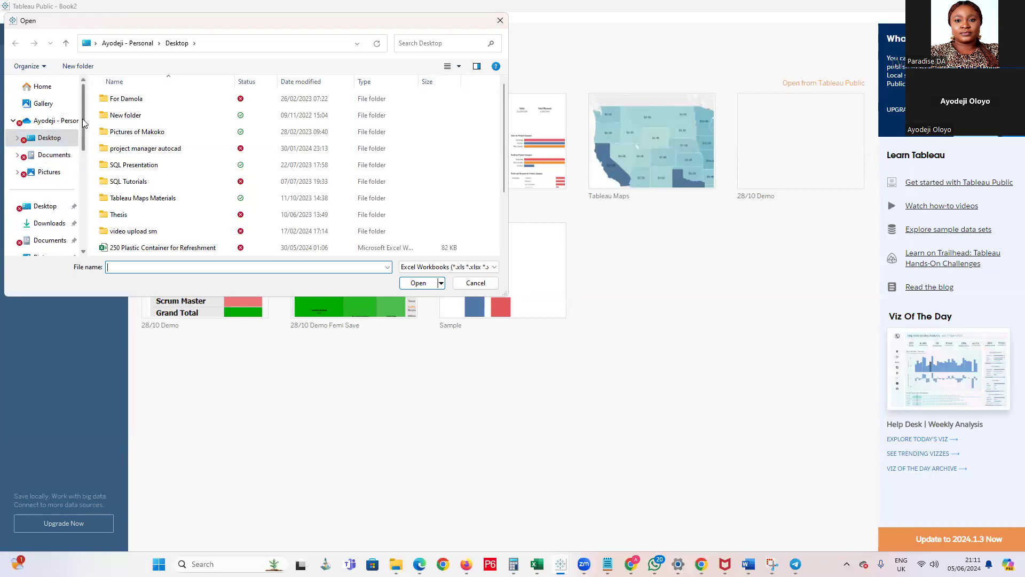
scroll(142, 163, down, 2)
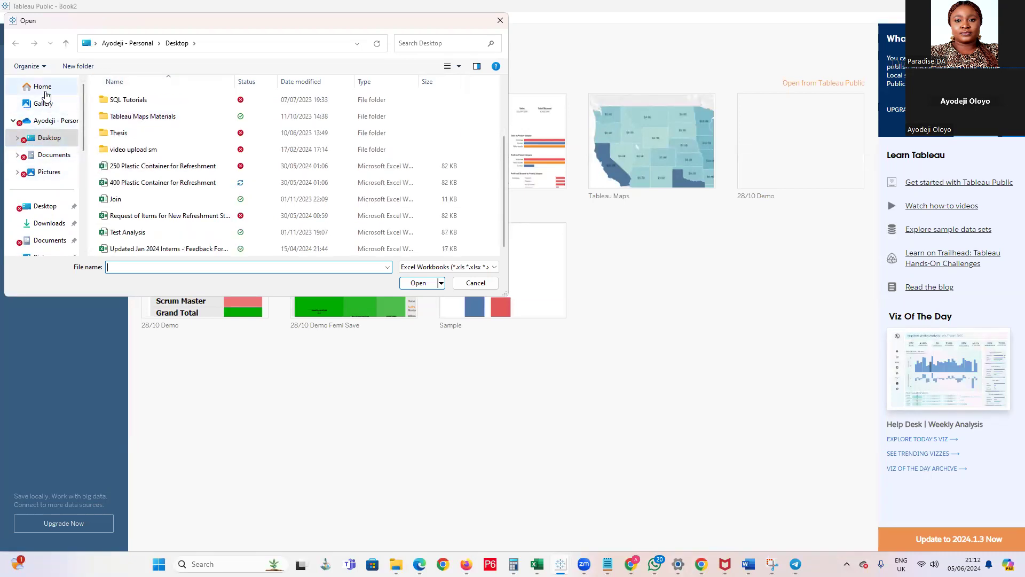
click(138, 44)
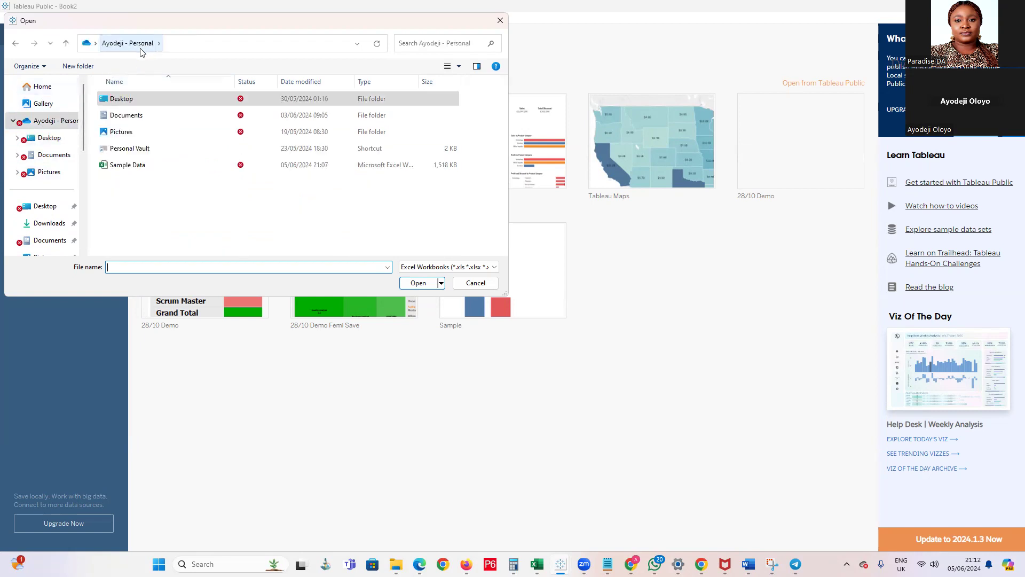
double_click(119, 166)
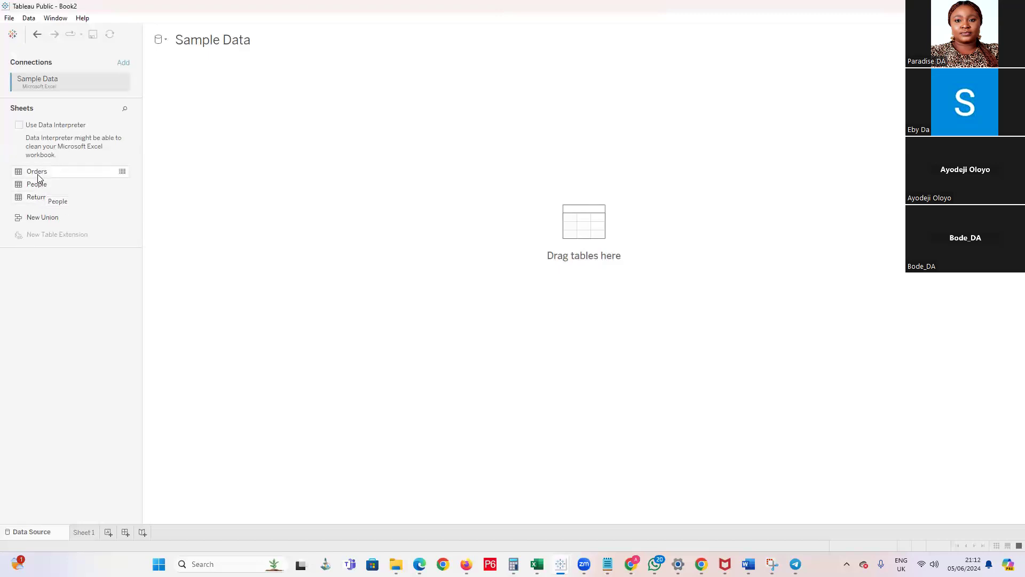
Add the Orders table to the data source canvas and go to the Sheet 1 worksheet
drag(19, 171, 291, 128)
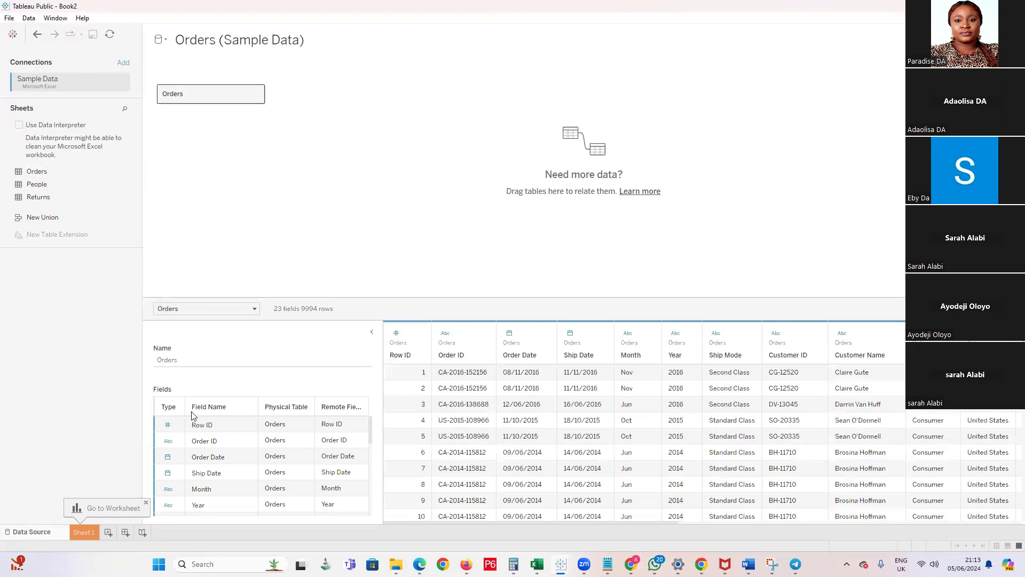
scroll(198, 427, down, 6)
scroll(222, 480, up, 6)
click(83, 532)
mouse_move(82, 539)
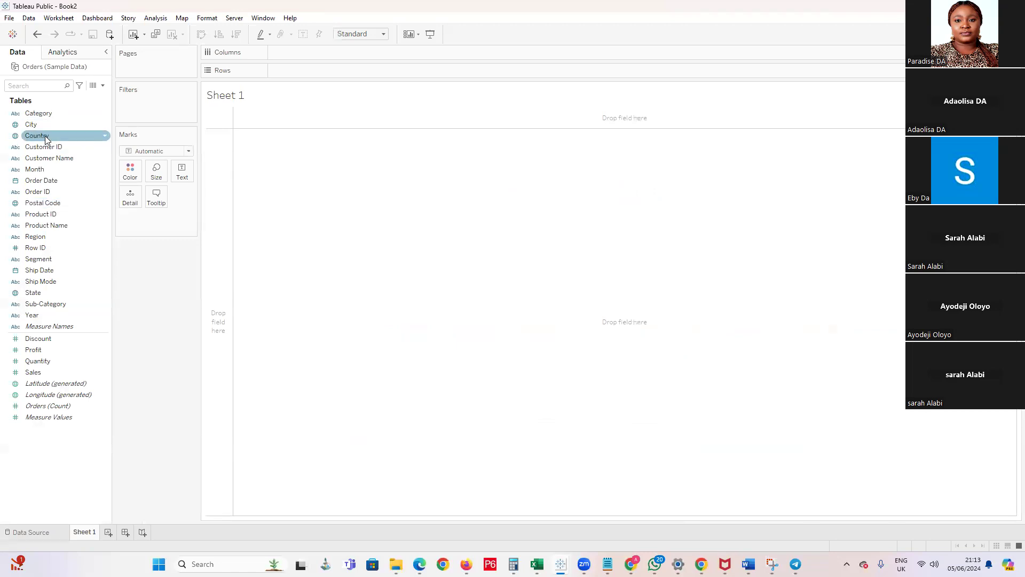
Create a hierarchy named Location from the Country field
right_click(104, 139)
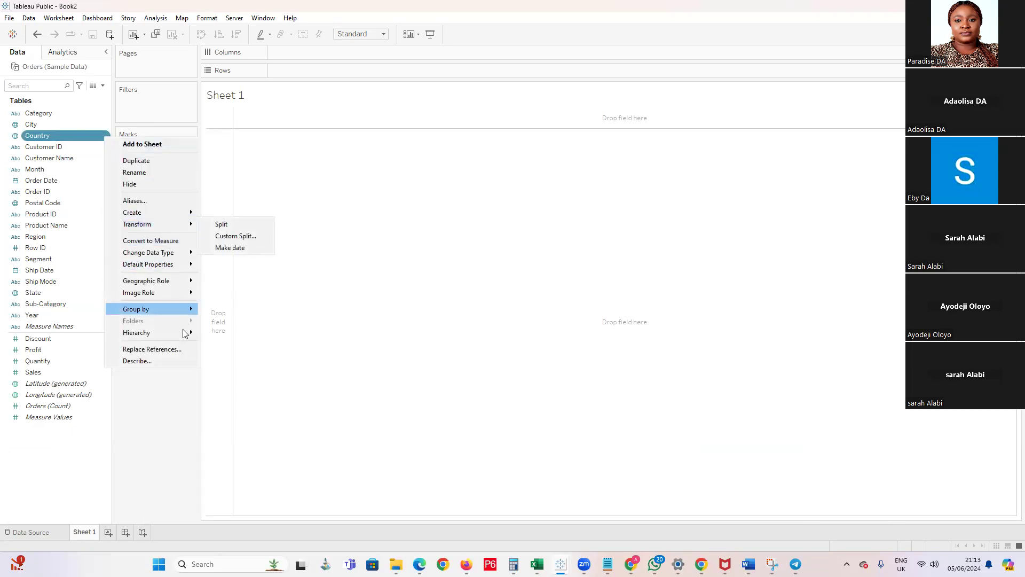
mouse_move(190, 334)
click(227, 336)
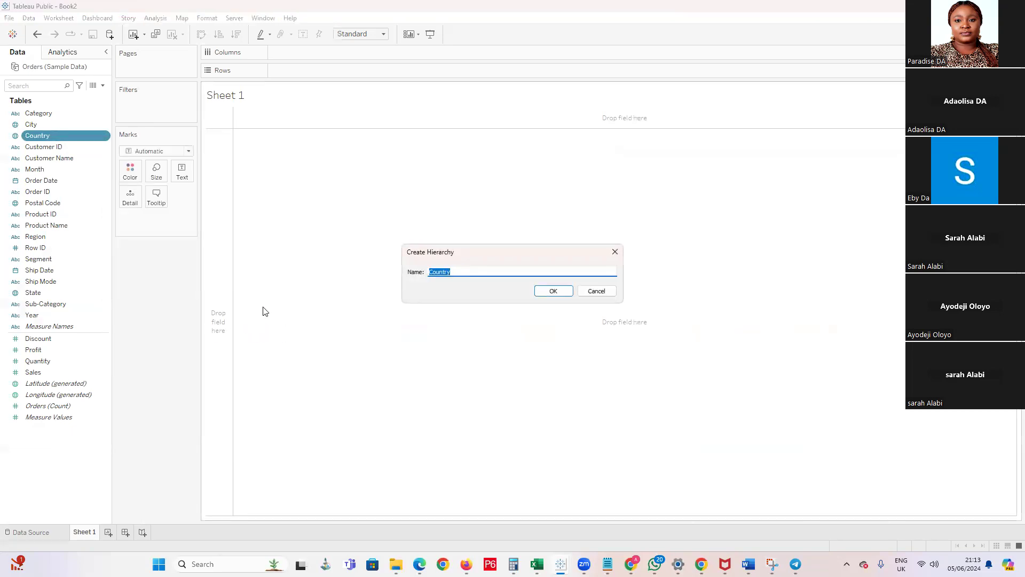
text(Location)
key(Return)
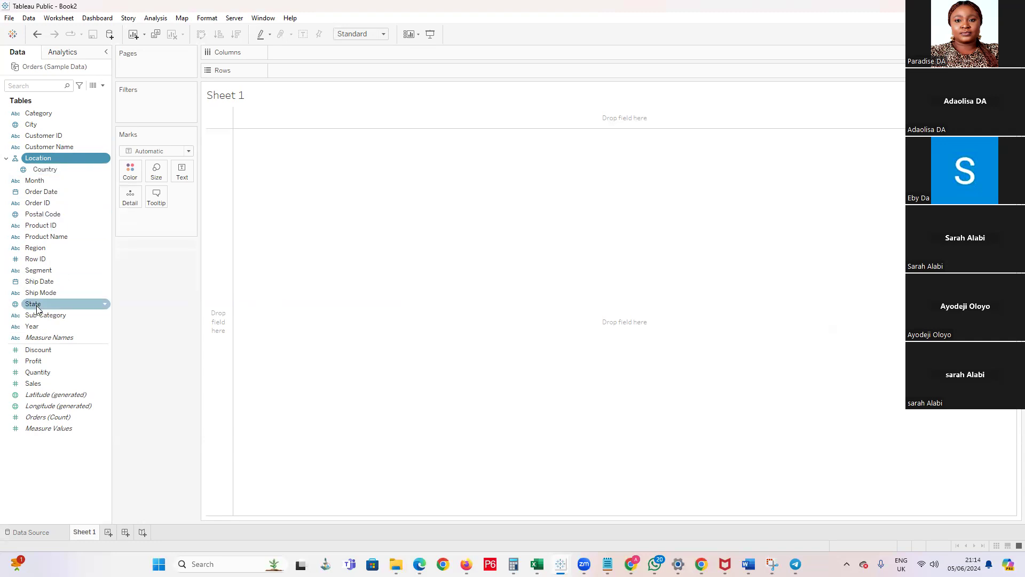
Add Region, State, City and Postal Code to the Location hierarchy, in that order below Country
drag(34, 249, 51, 177)
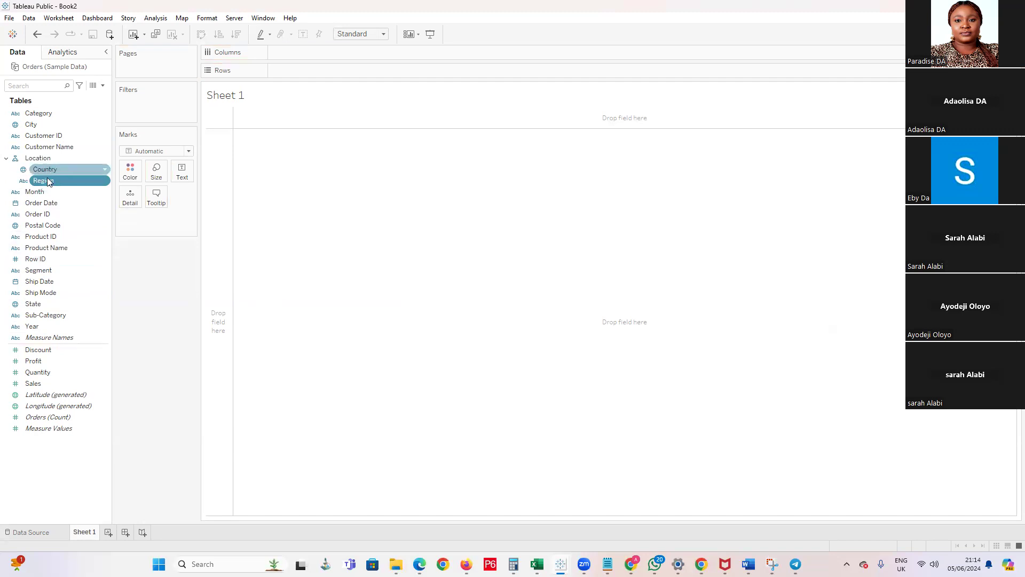
drag(34, 303, 57, 187)
drag(31, 125, 47, 193)
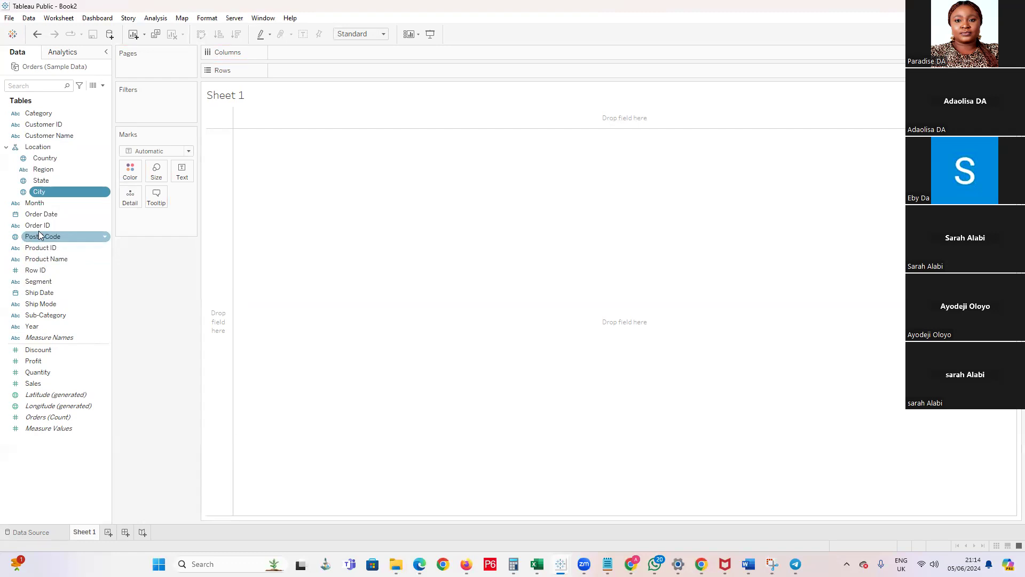
drag(39, 234, 45, 199)
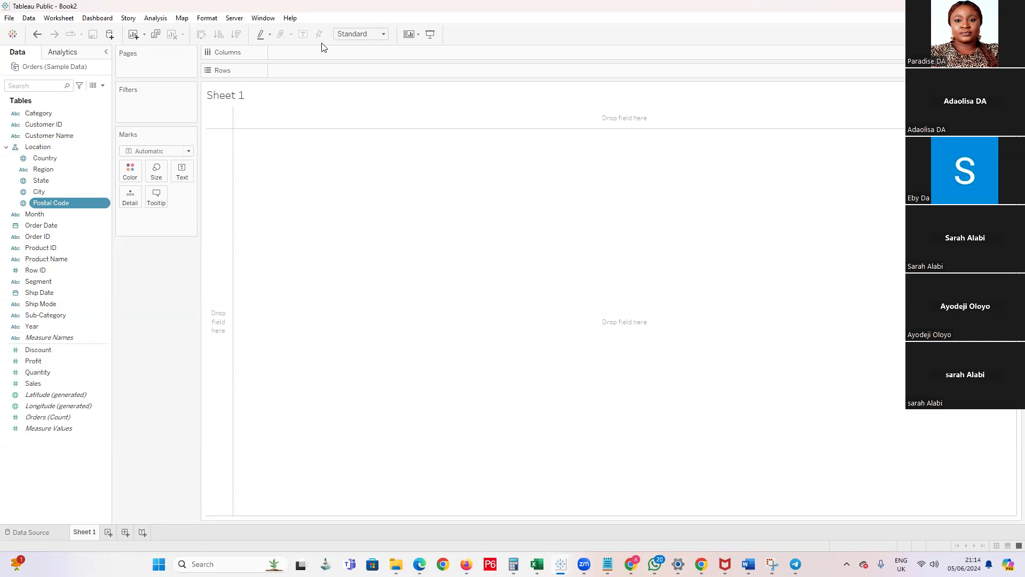
Create a new workbook
click(9, 19)
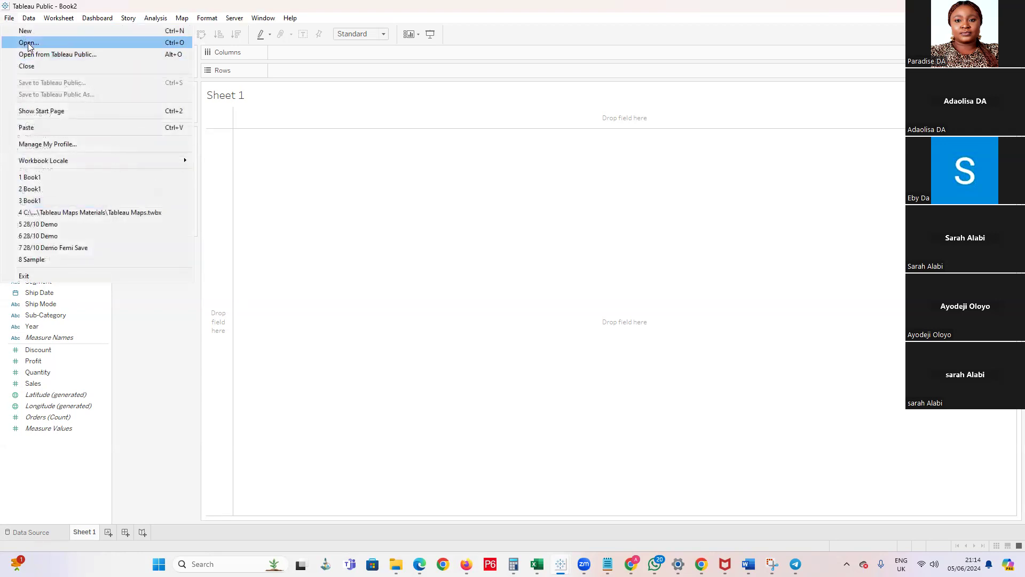
click(31, 32)
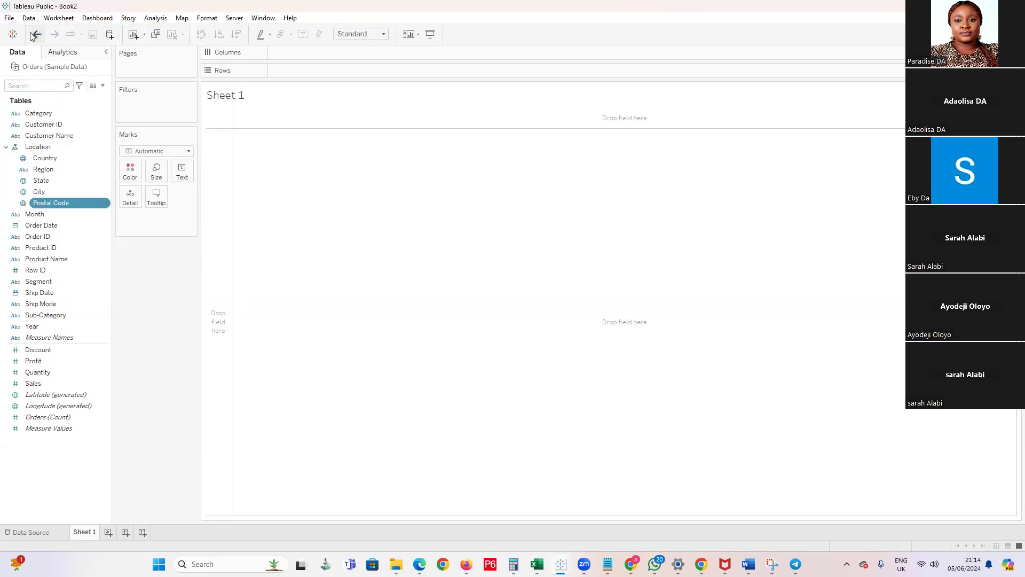
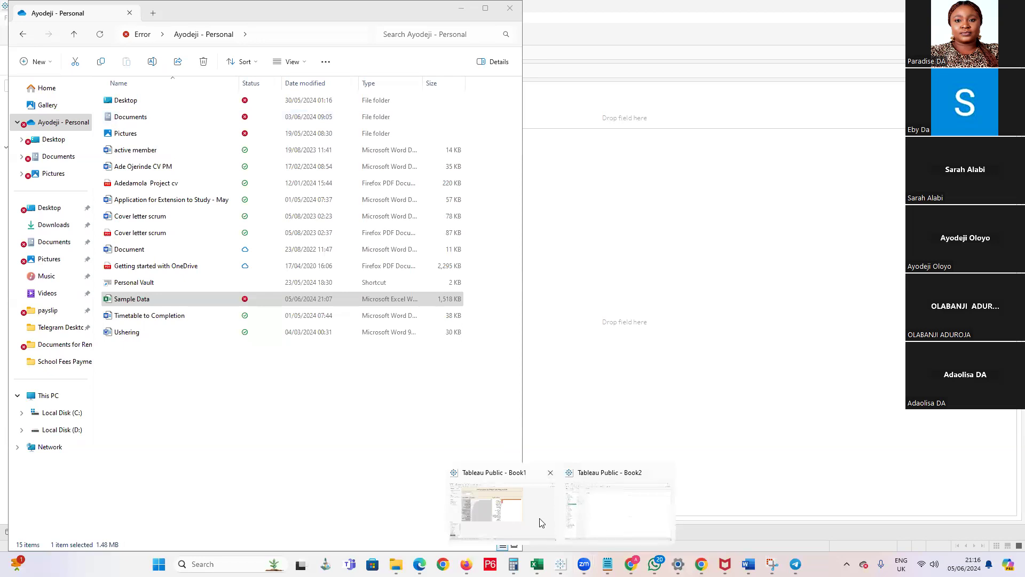
Switch to Tableau Public, close the Book2 workbook and connect the blank Book4 workbook to the Sample Data Excel file
click(592, 494)
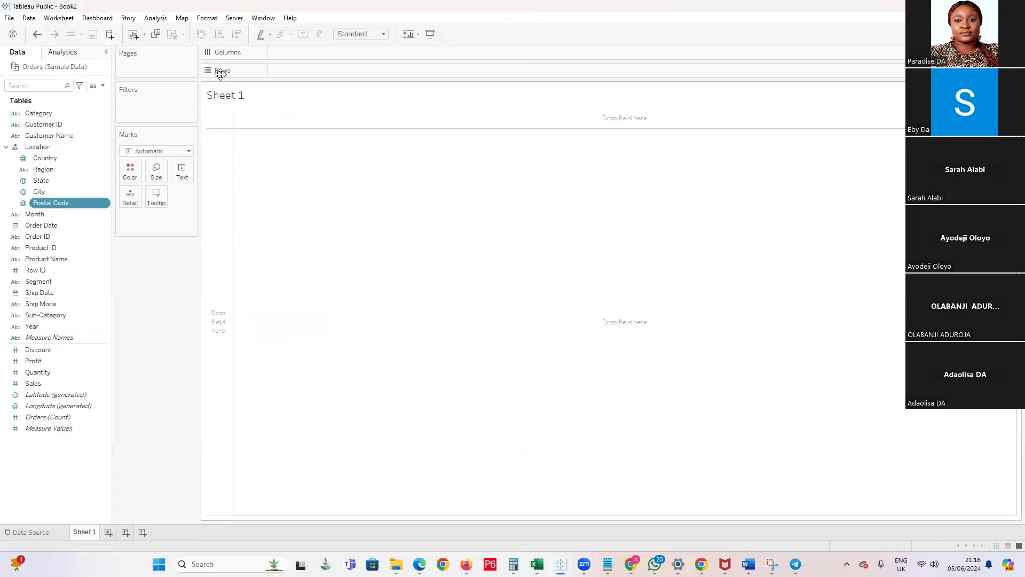
click(14, 21)
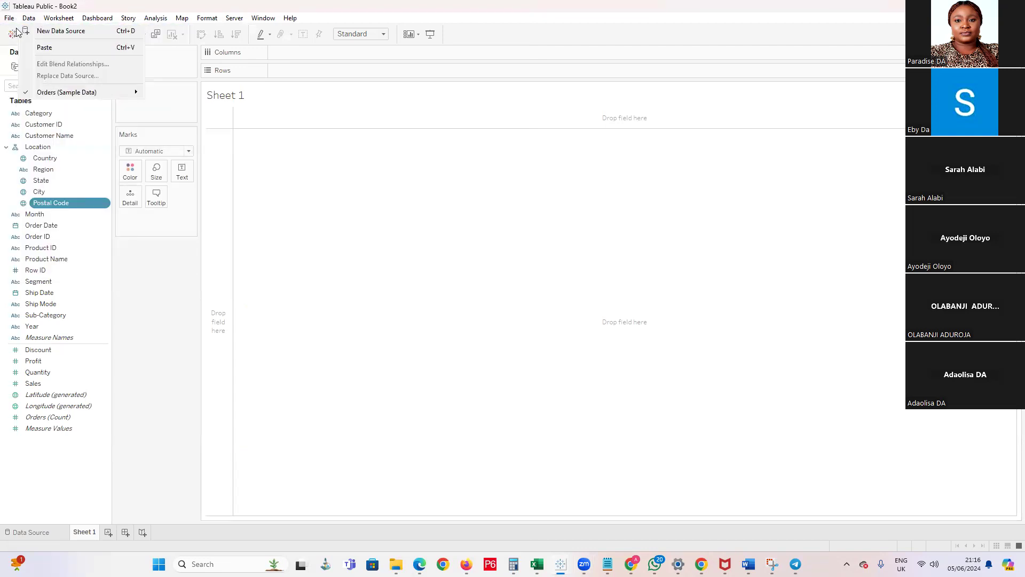
click(11, 19)
click(10, 19)
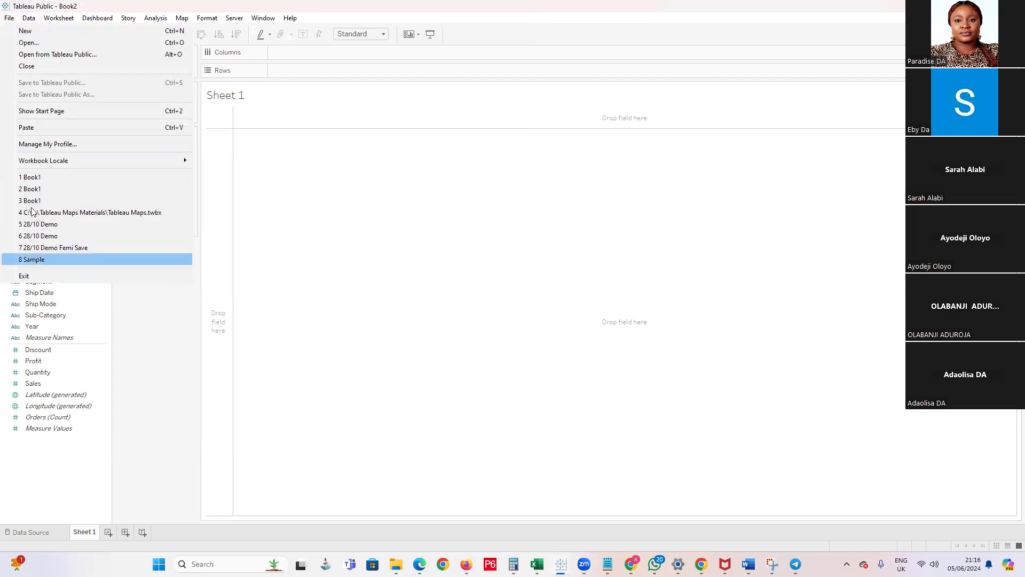
click(22, 68)
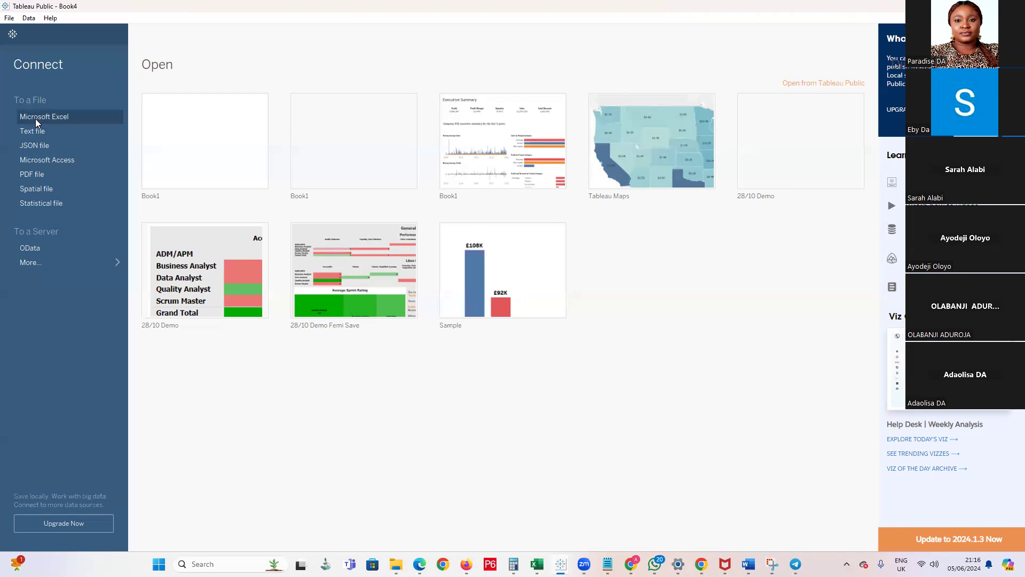
click(35, 119)
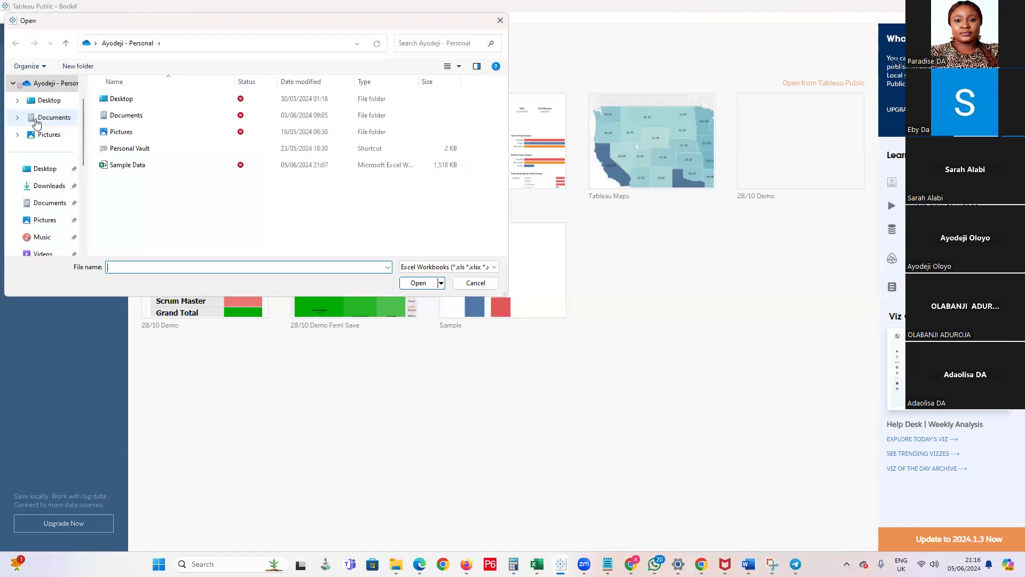
double_click(135, 168)
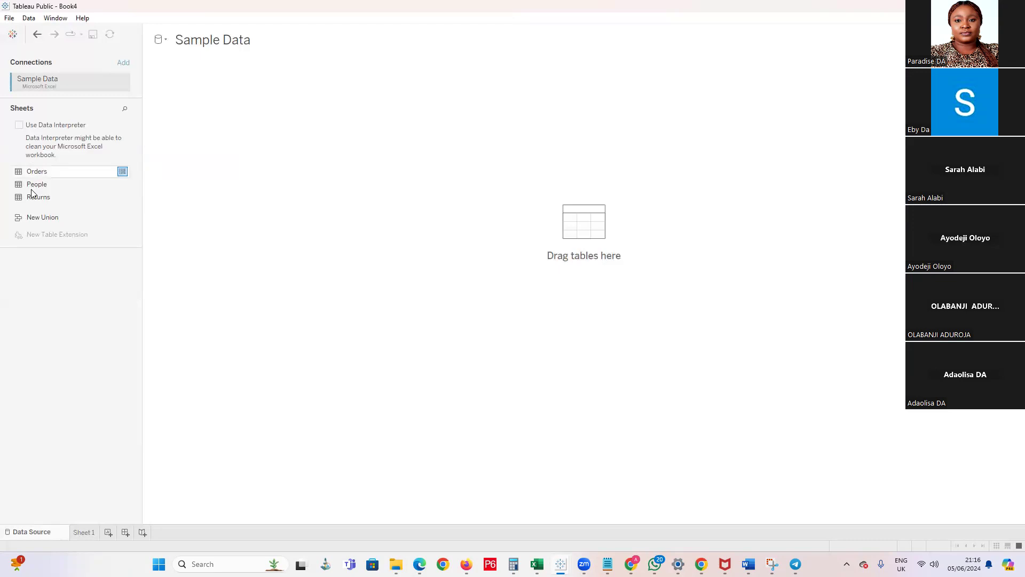
Open the Sample Data file in Excel and look through its Orders, Returns and People sheets
mouse_move(396, 564)
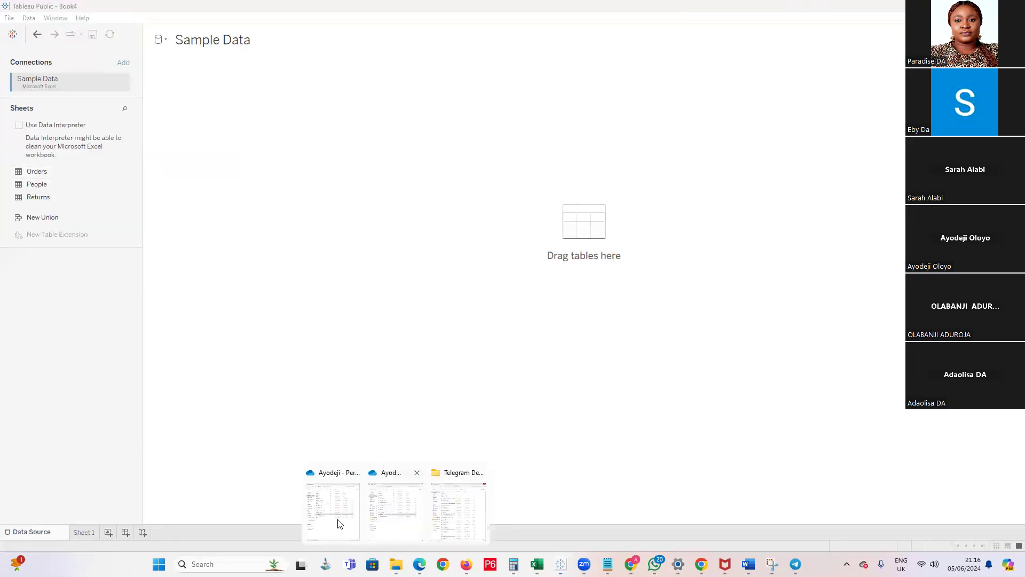
click(338, 524)
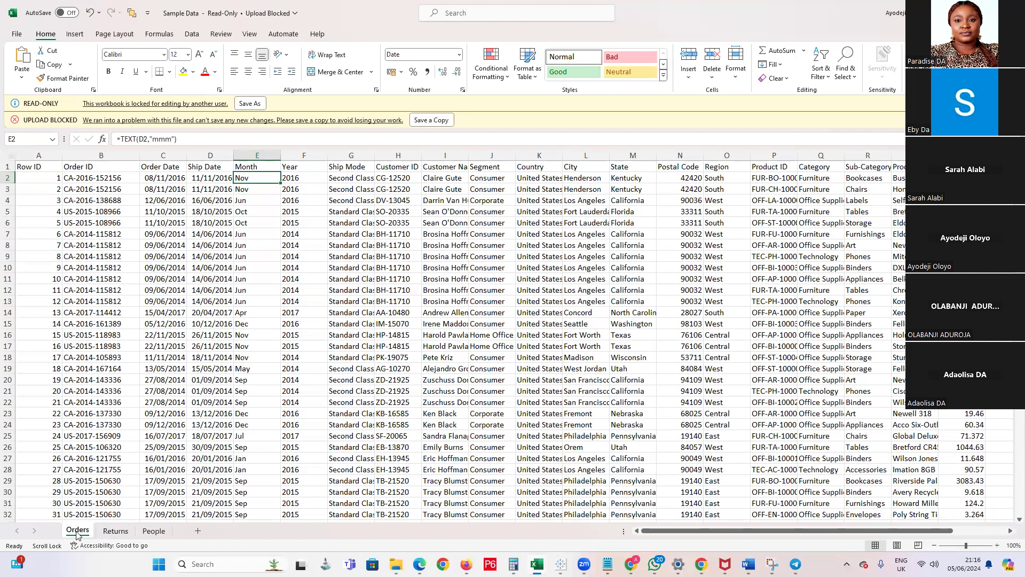
click(115, 531)
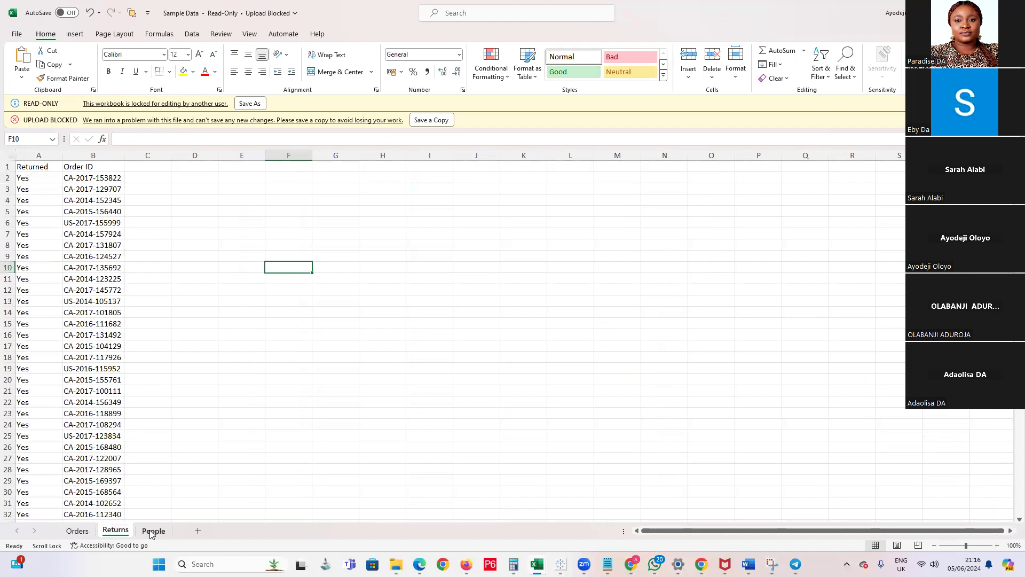
click(151, 532)
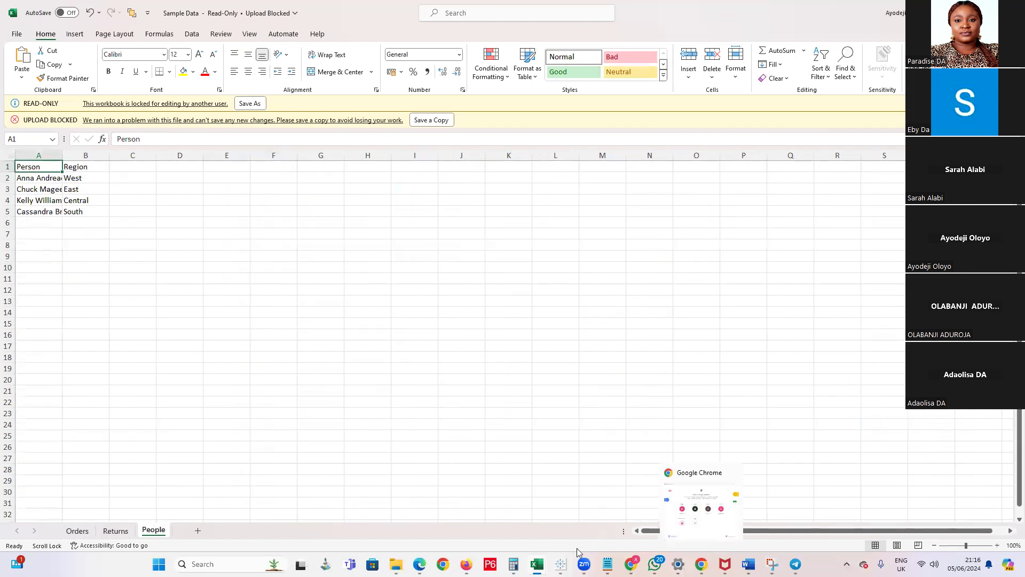
Switch back to Book4 in Tableau Public, add the Orders table to the data source canvas and go to Sheet 1
click(560, 564)
click(560, 563)
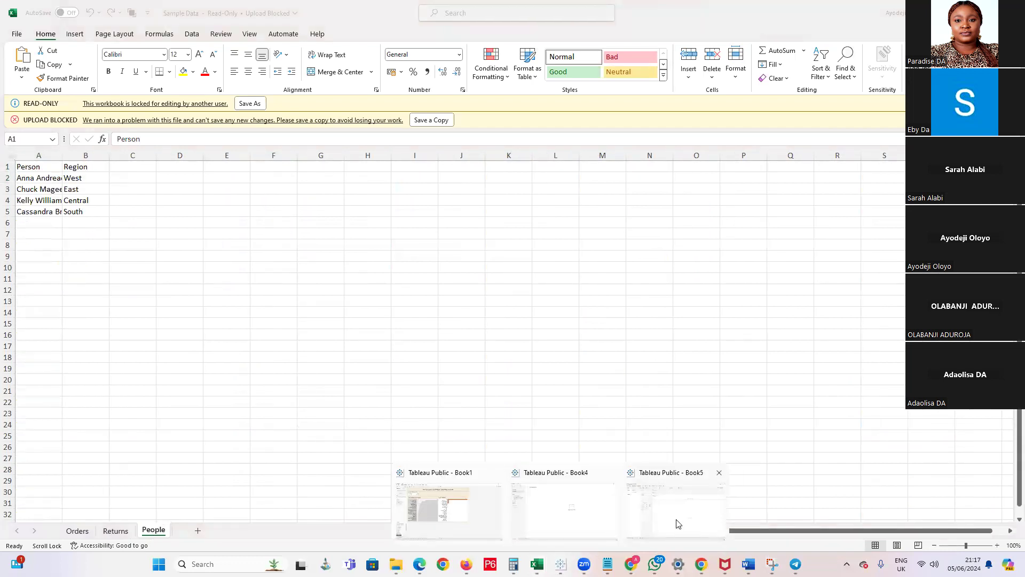
click(547, 521)
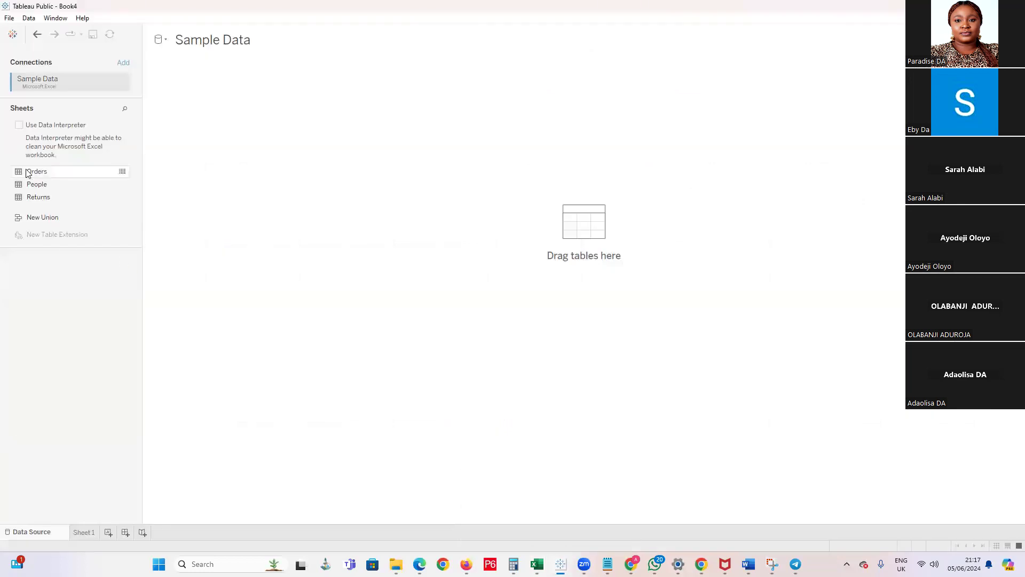
drag(28, 172, 43, 189)
drag(19, 174, 259, 122)
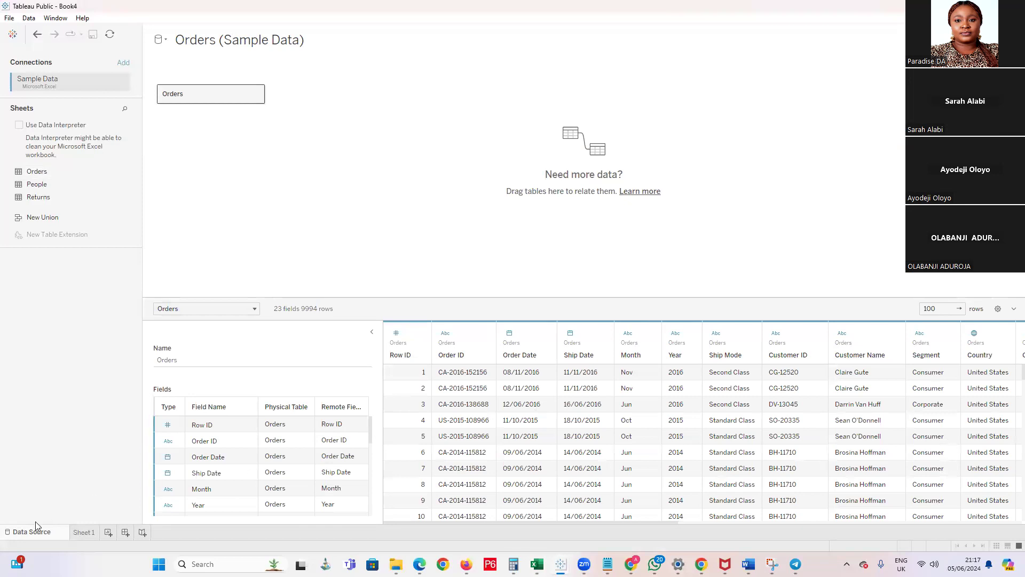
click(84, 533)
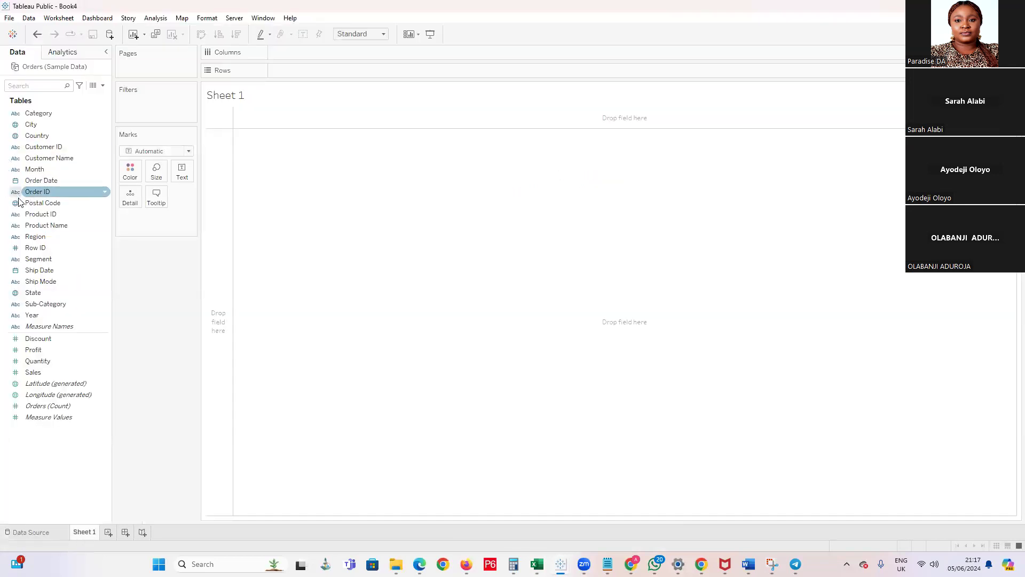
Create a hierarchy named Location from the Country field
right_click(43, 139)
click(104, 114)
click(104, 137)
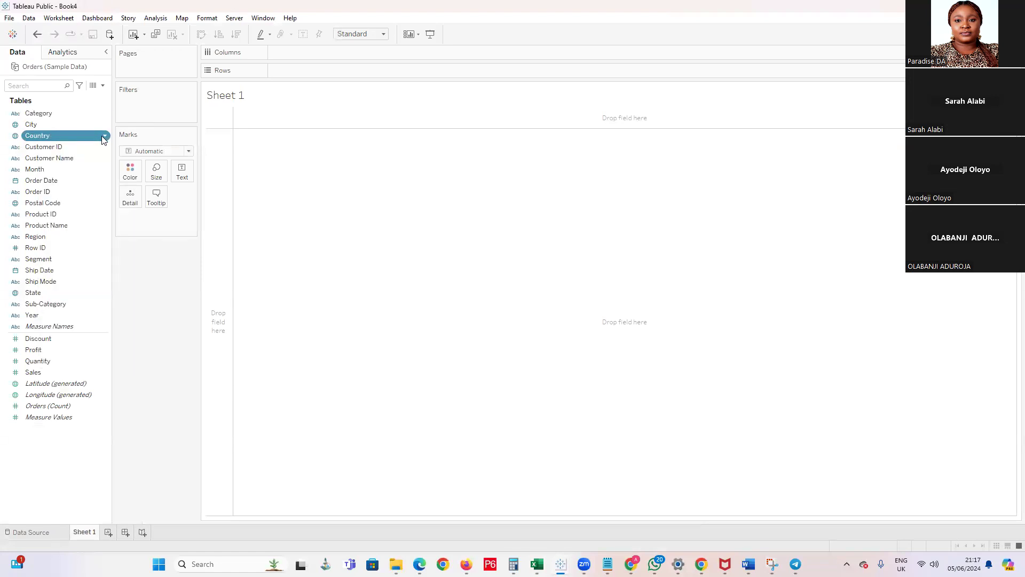
right_click(103, 140)
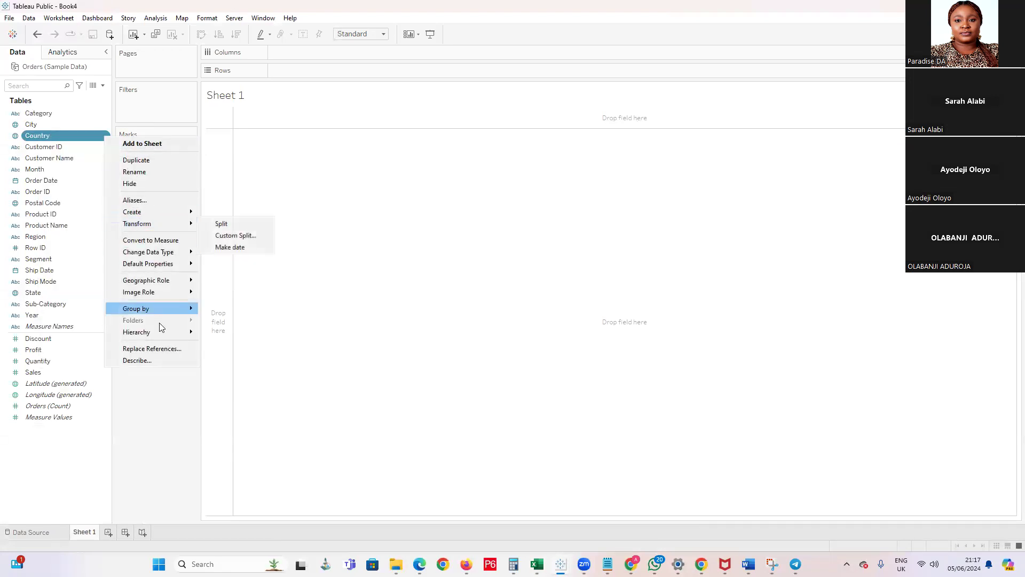
mouse_move(167, 337)
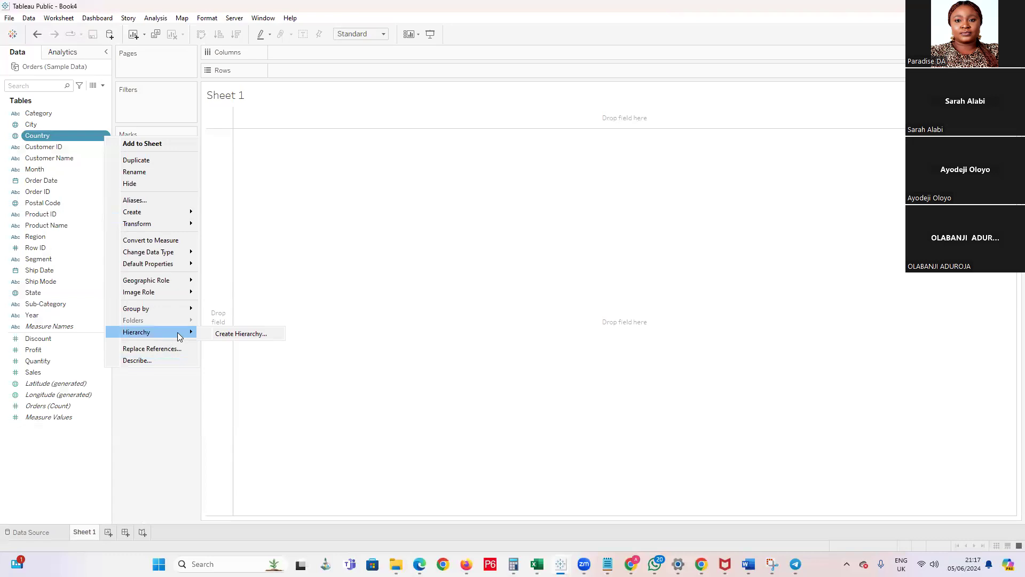
click(240, 334)
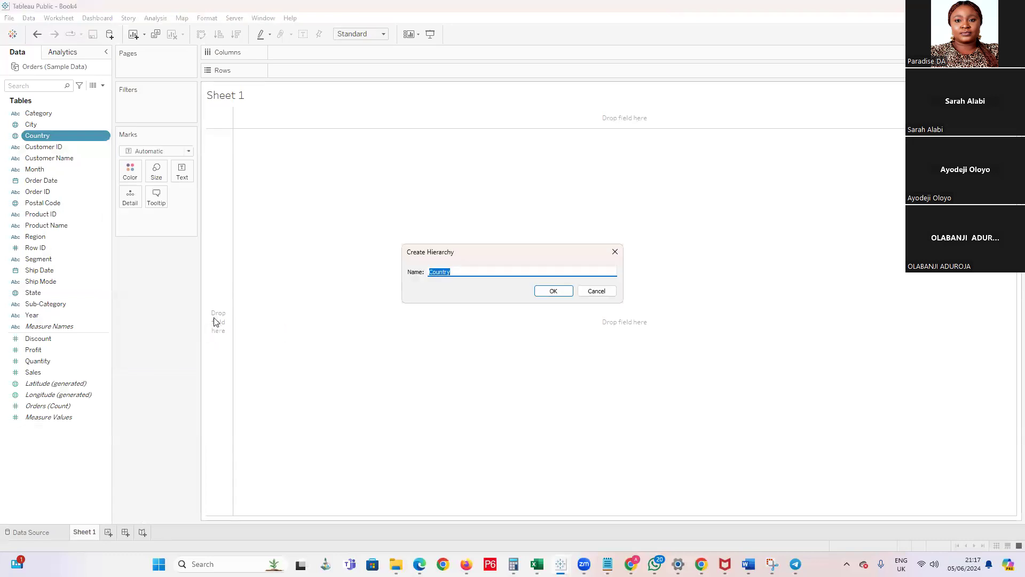
text(Location)
click(550, 291)
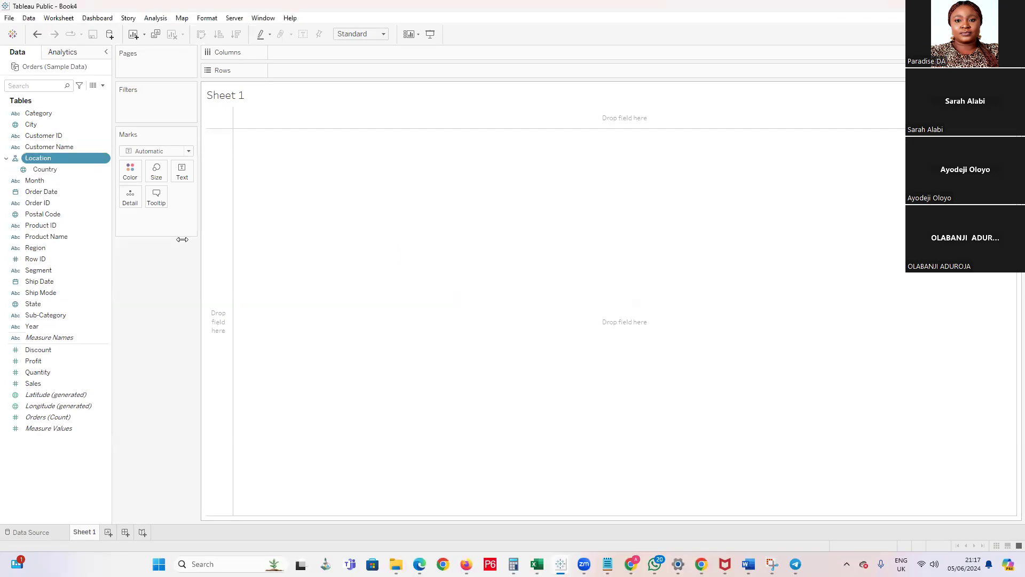
Add Region, State and Postal Code below Country in the Location hierarchy, and insert City between State and Postal Code
click(98, 172)
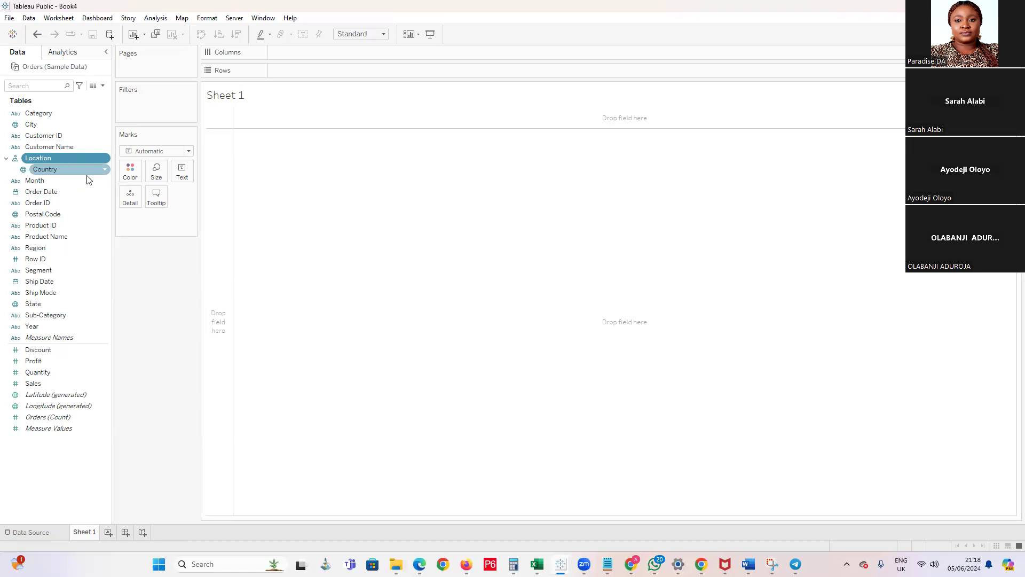
drag(55, 243, 58, 182)
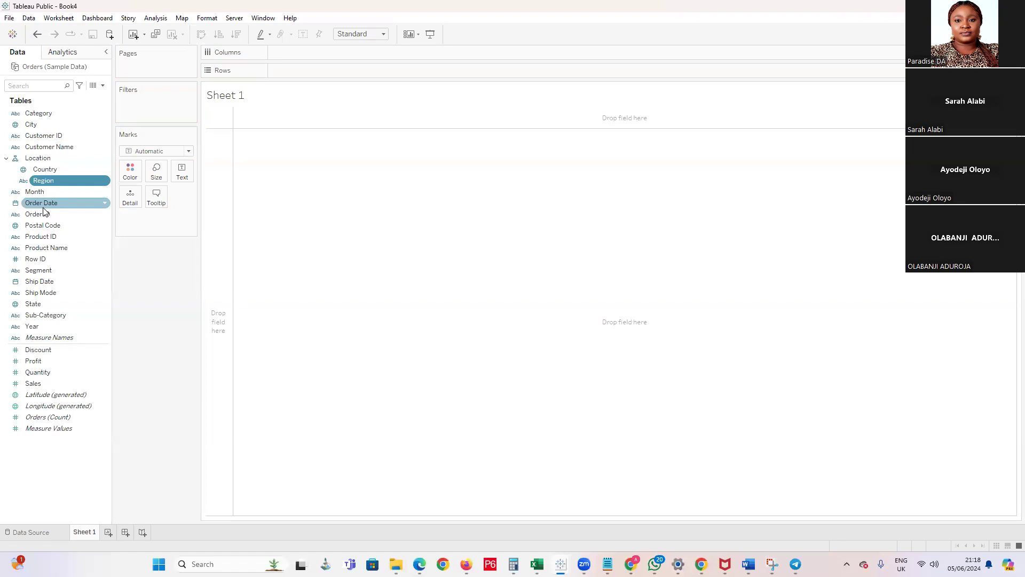
drag(33, 304, 36, 188)
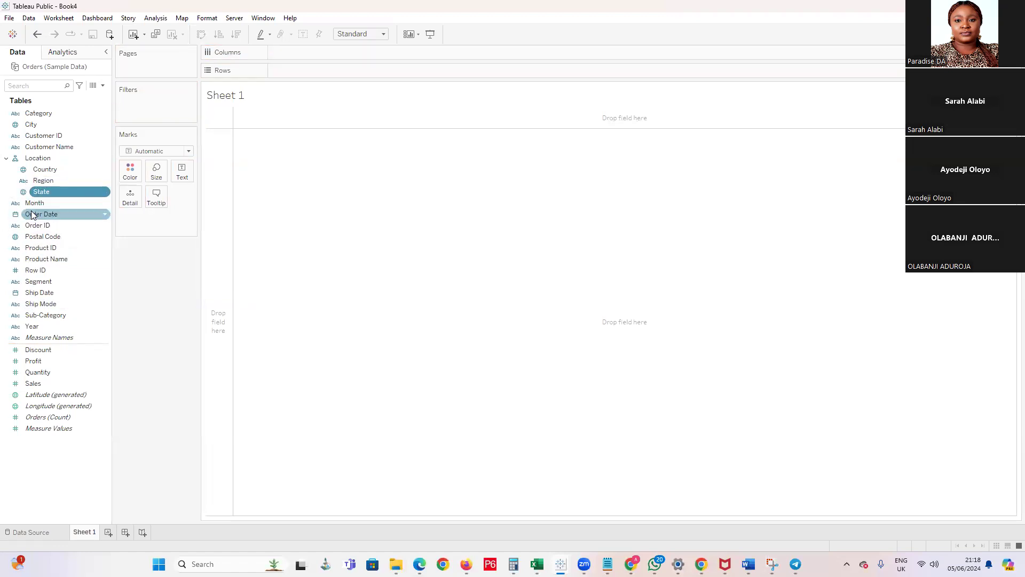
drag(33, 238, 38, 197)
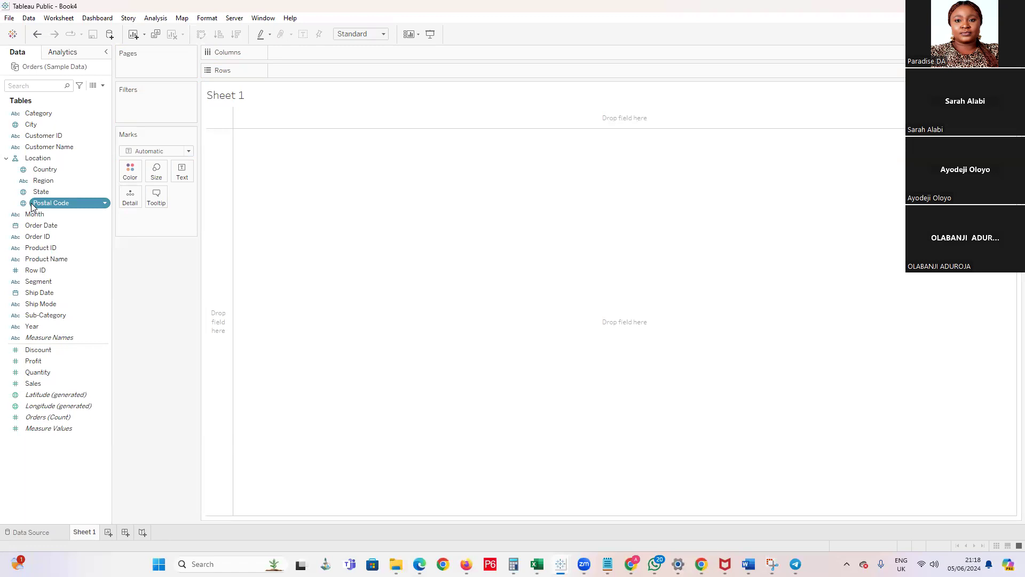
drag(31, 127, 56, 194)
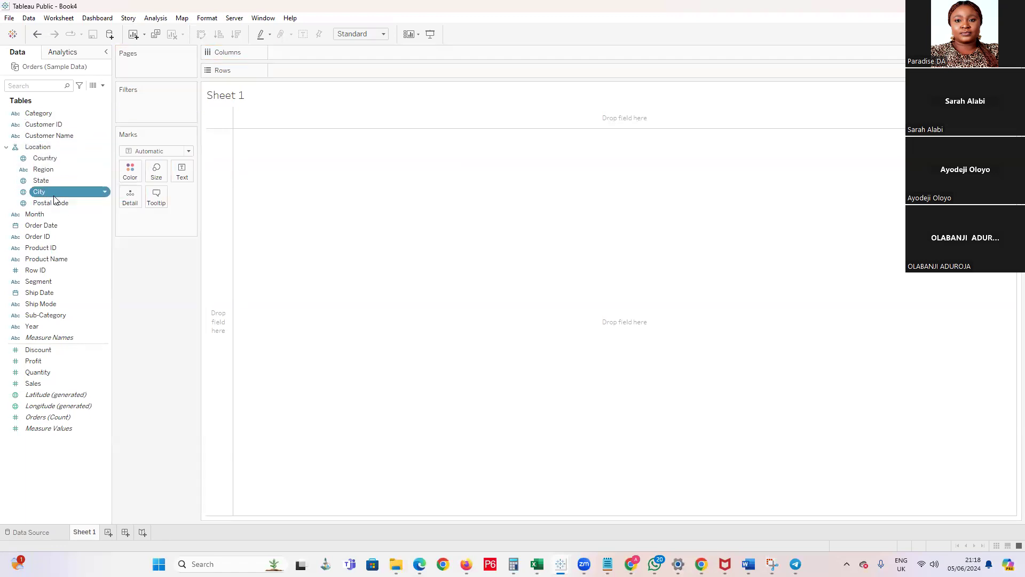
ctrl+click(46, 185)
ctrl+click(52, 184)
ctrl+click(48, 205)
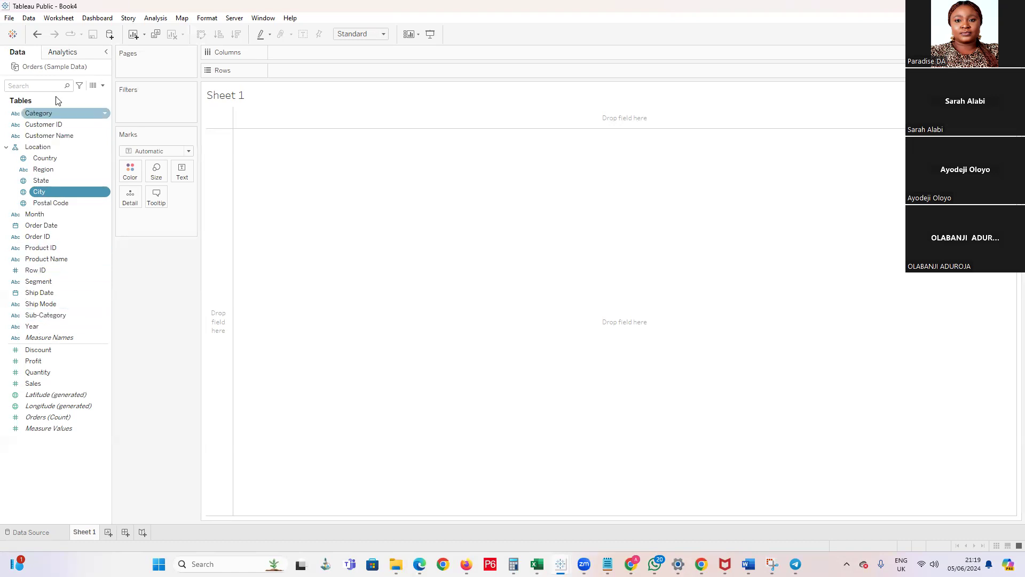
Create a hierarchy named Product from the Category field and add Sub-Category below Category in it
right_click(102, 113)
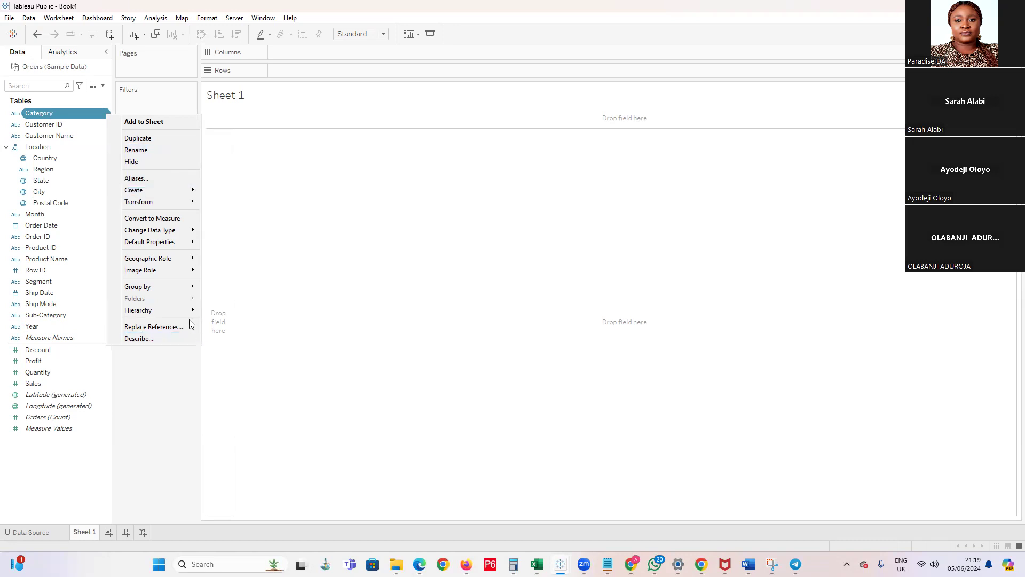
mouse_move(196, 311)
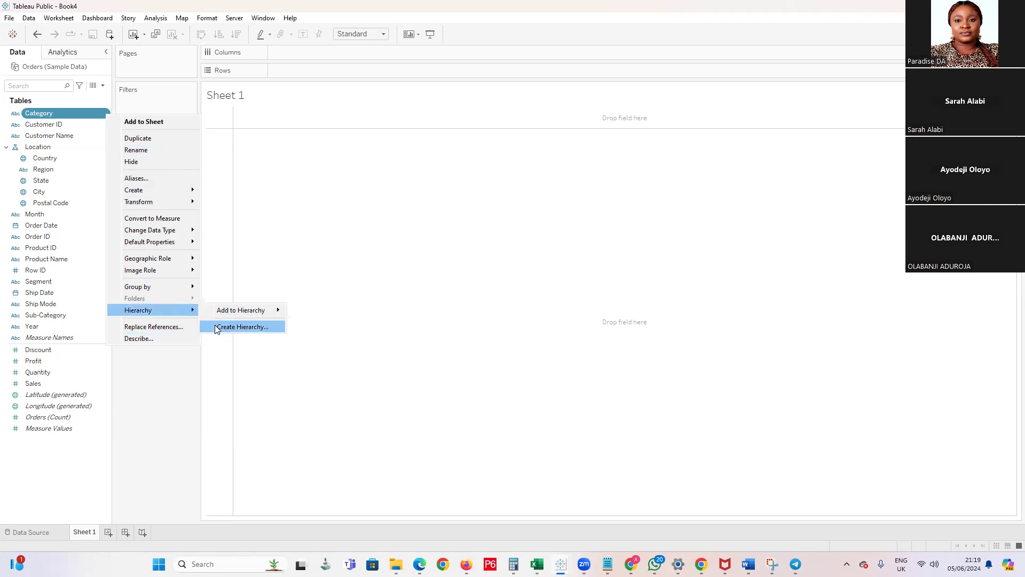
click(241, 327)
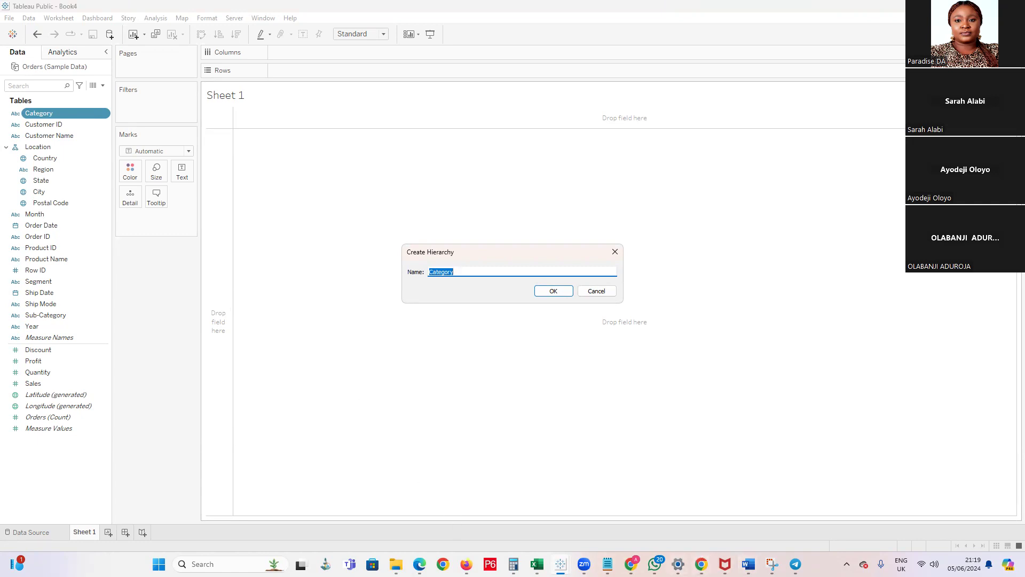
mouse_move(537, 564)
mouse_move(631, 564)
text(Procu)
click(553, 291)
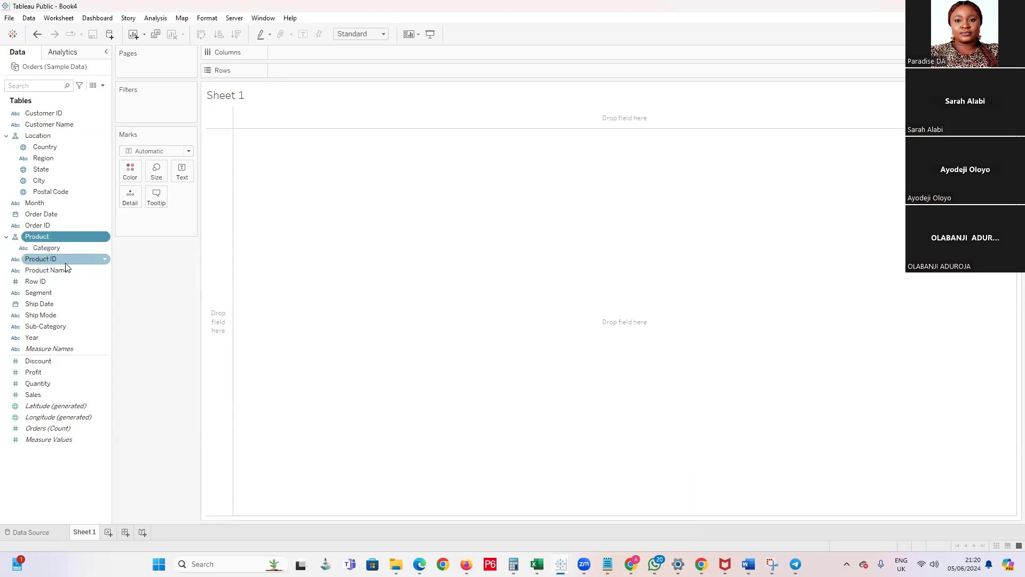
drag(46, 326, 52, 251)
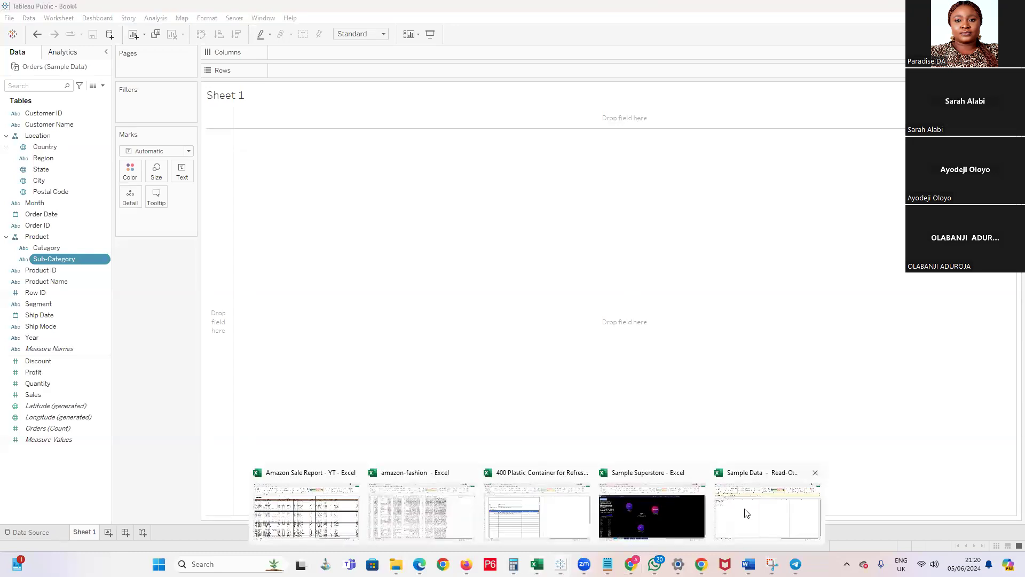
Examine the columns of the Orders sheet in the Sample Data Excel workbook, and return to Tableau Public
click(747, 512)
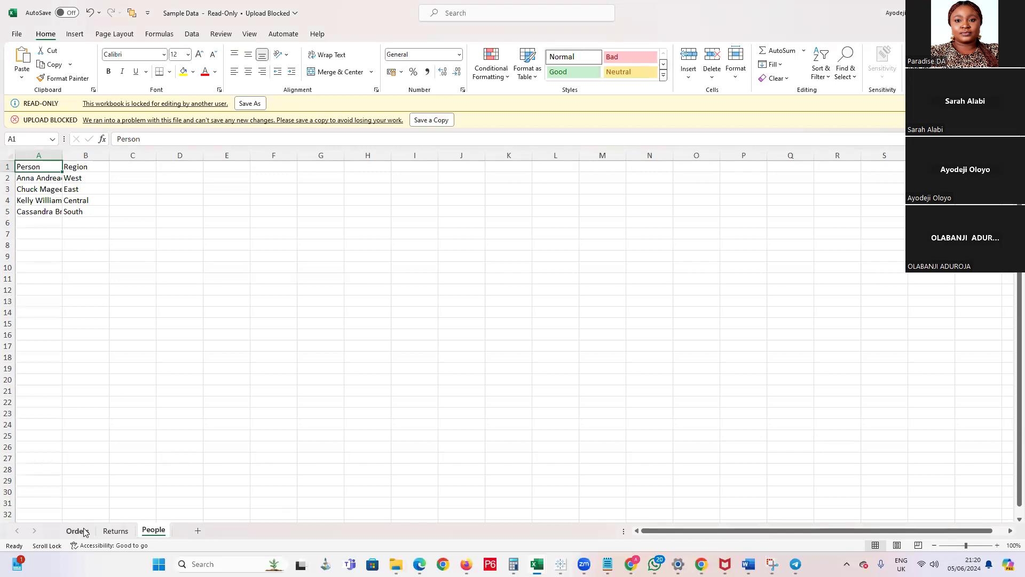
key(ctrl+Page_Up)
key(ctrl+Page_Up)
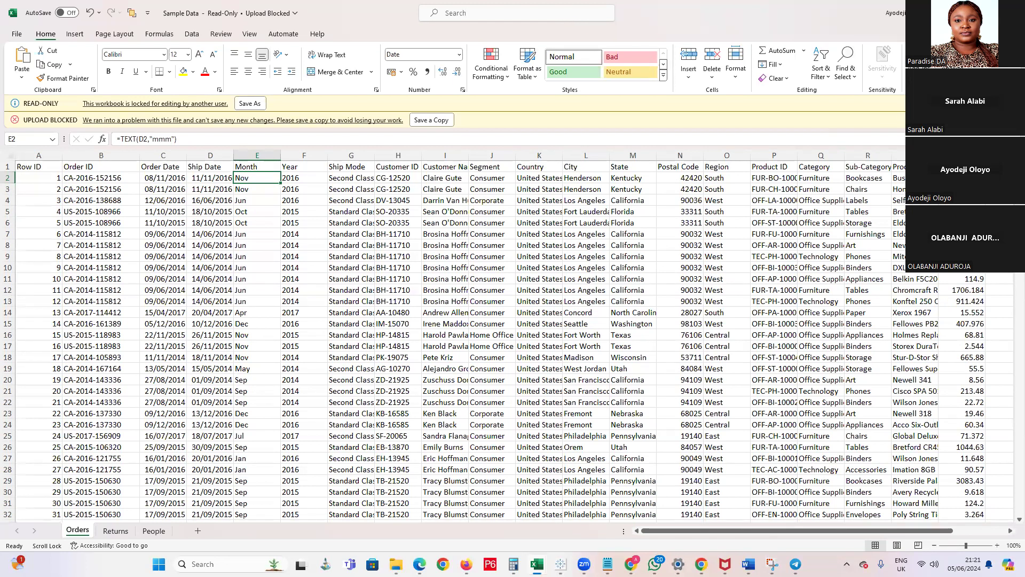
key(alt+Tab)
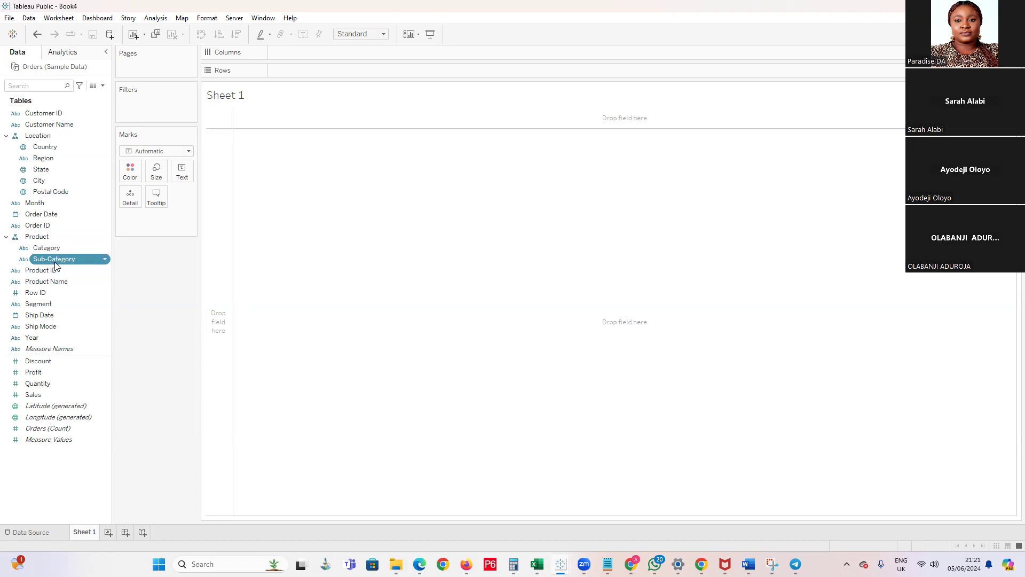
mouse_move(584, 564)
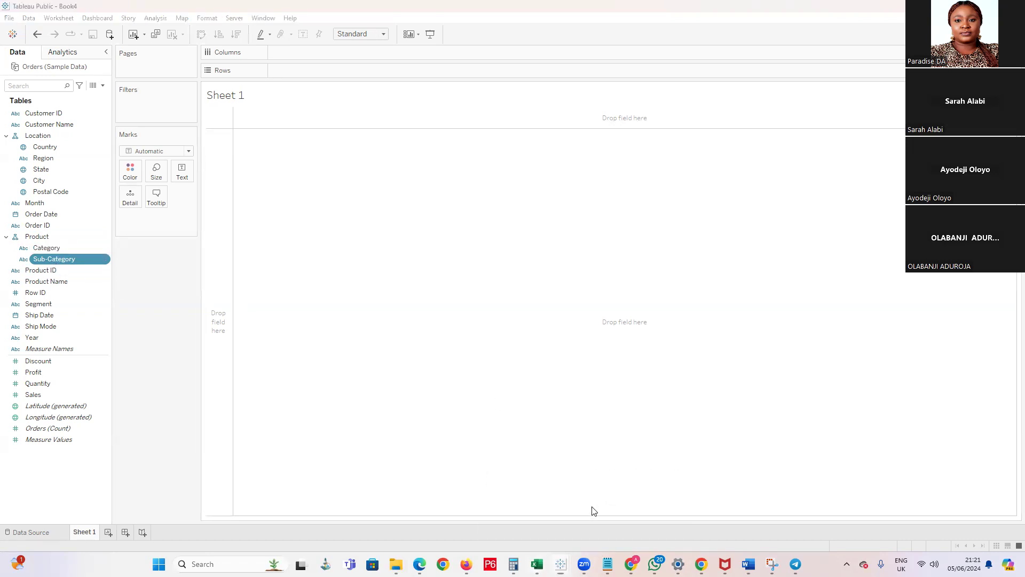
Consult the Orders sheet in Excel, return to the Book4 workbook in Tableau Public, and add Segment above Category in the Product hierarchy
key(alt+Tab)
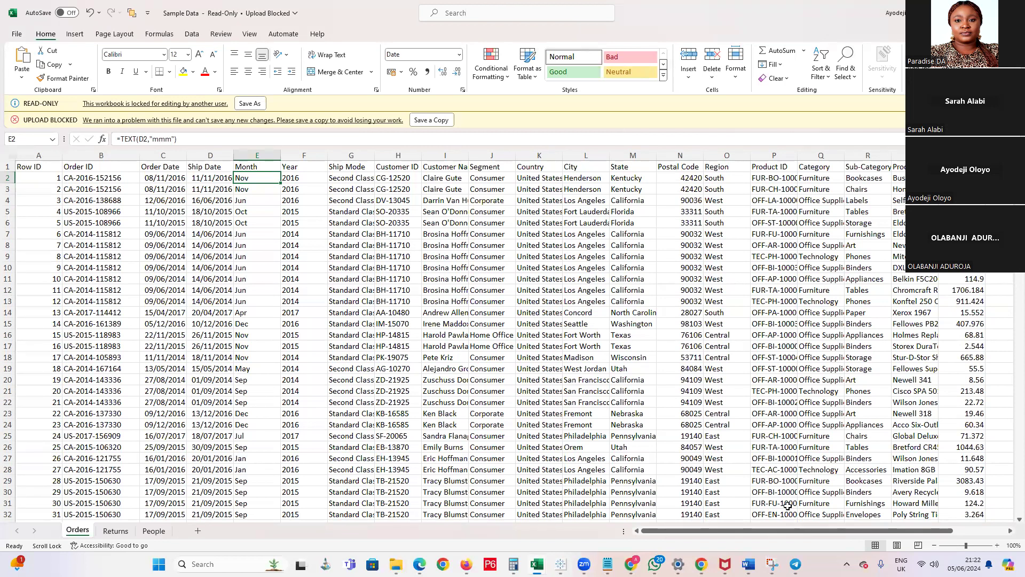
mouse_move(630, 564)
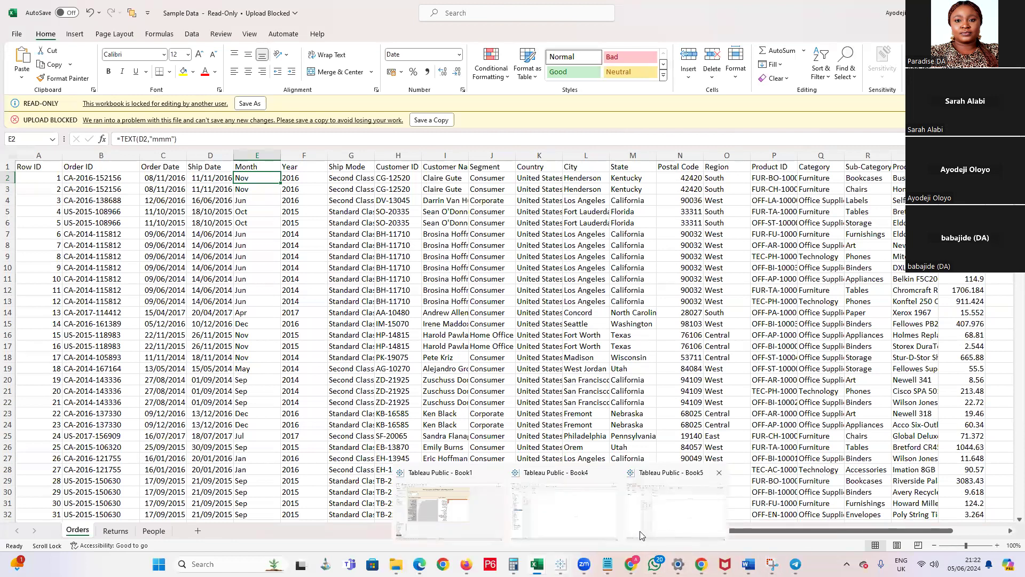
click(571, 521)
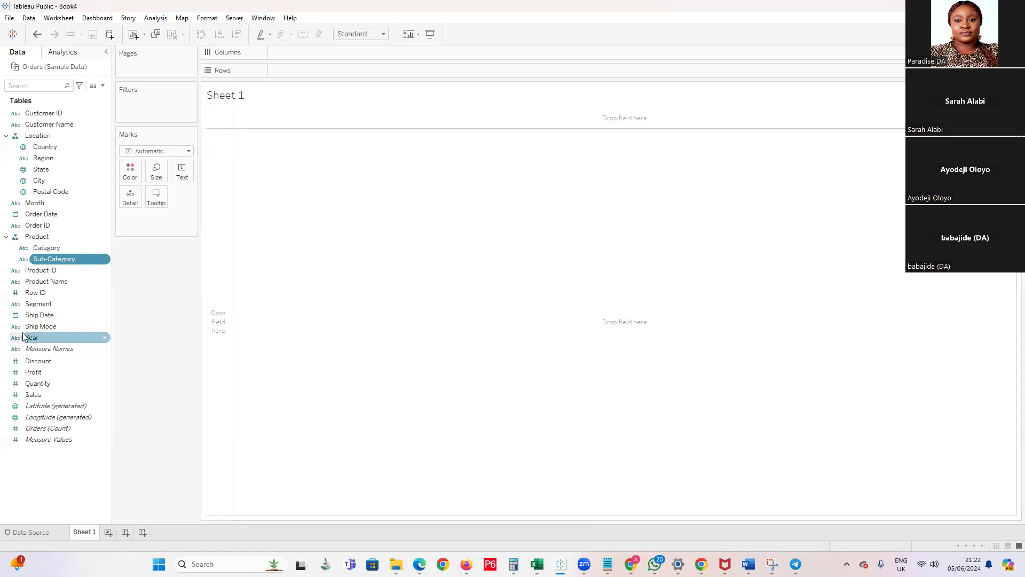
click(35, 304)
drag(35, 305, 64, 243)
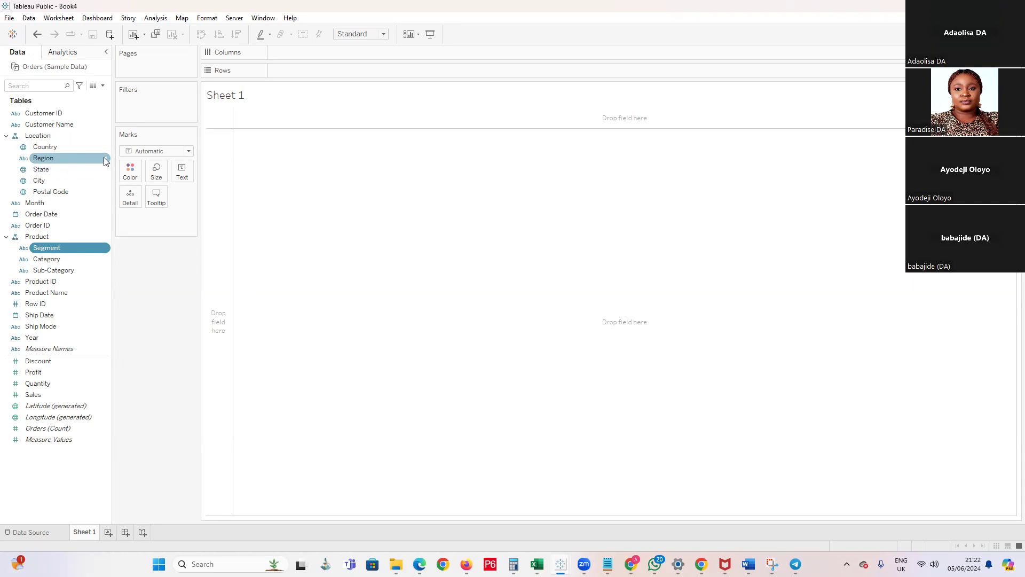
Give the Region field in the Location hierarchy a geographic role created from State
right_click(85, 163)
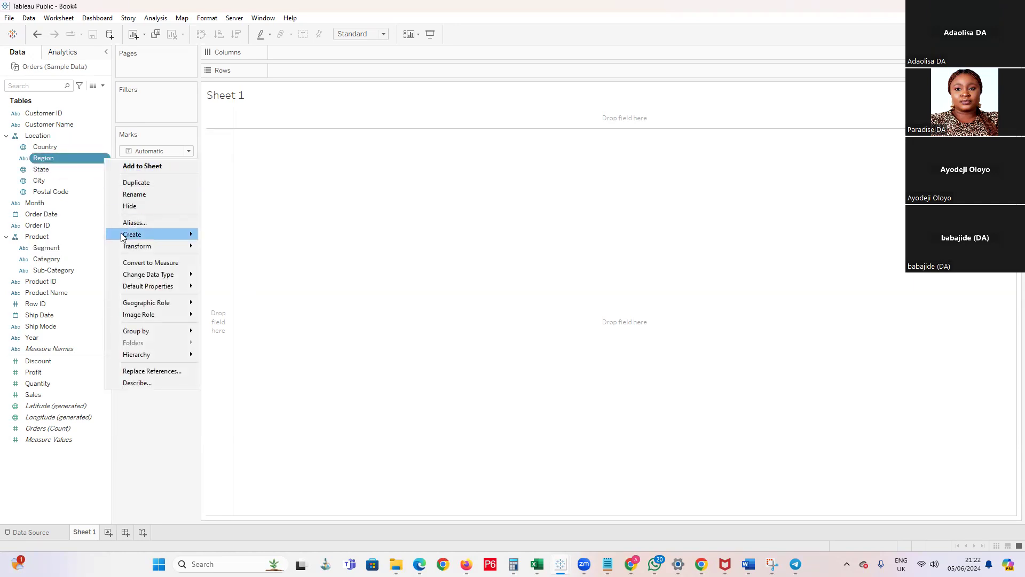
mouse_move(134, 278)
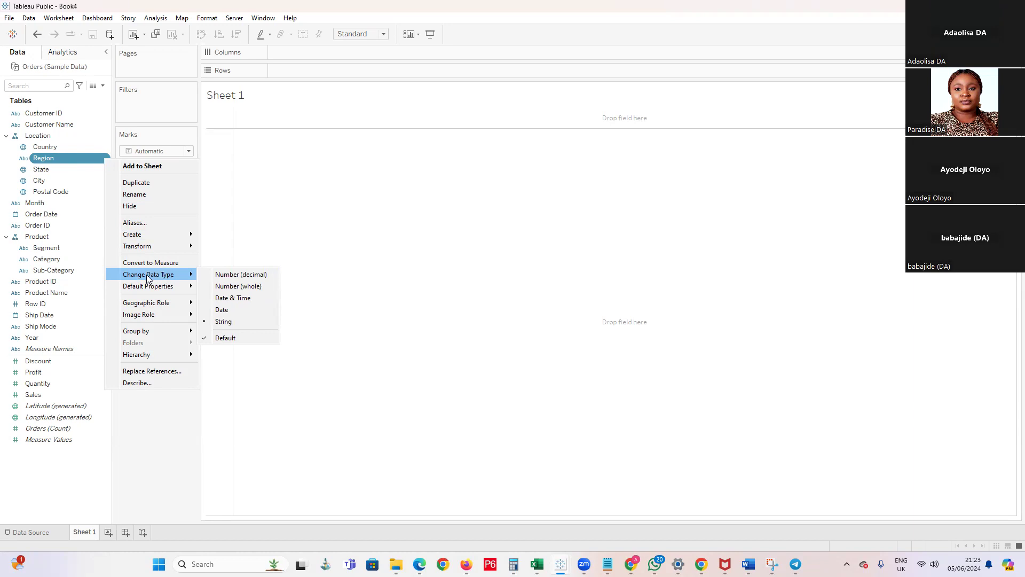
mouse_move(140, 304)
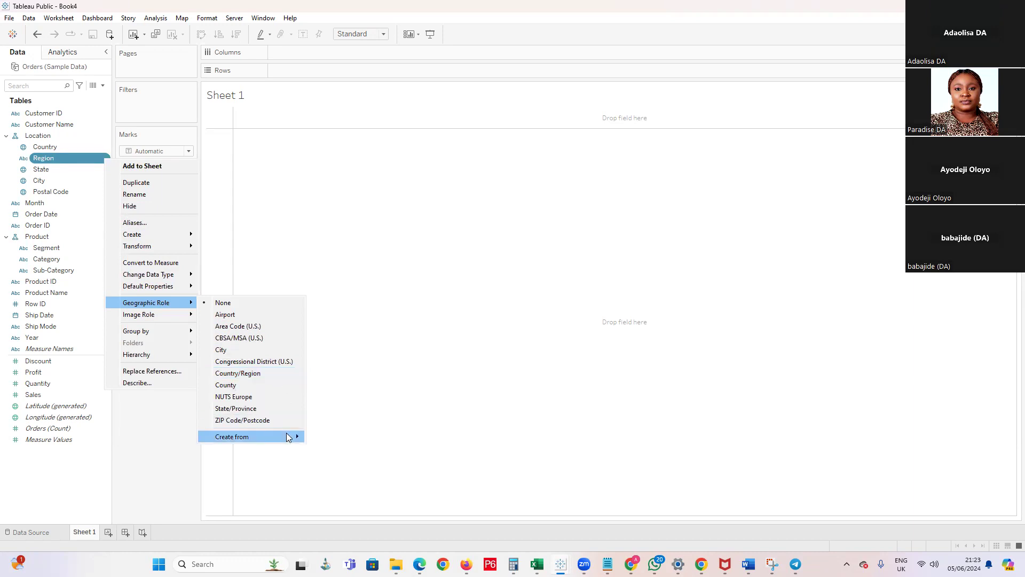
mouse_move(287, 437)
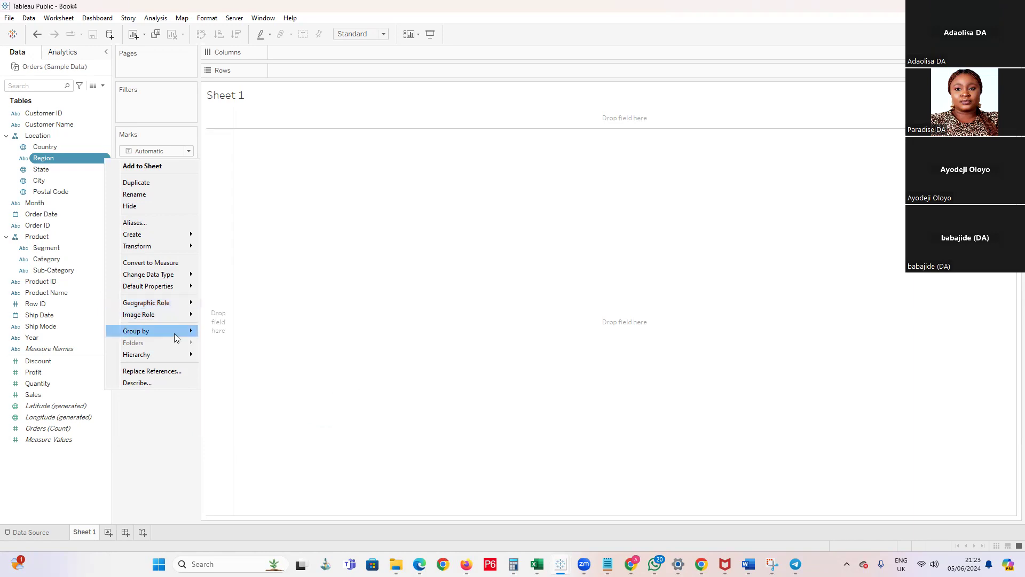
mouse_move(186, 357)
mouse_move(187, 303)
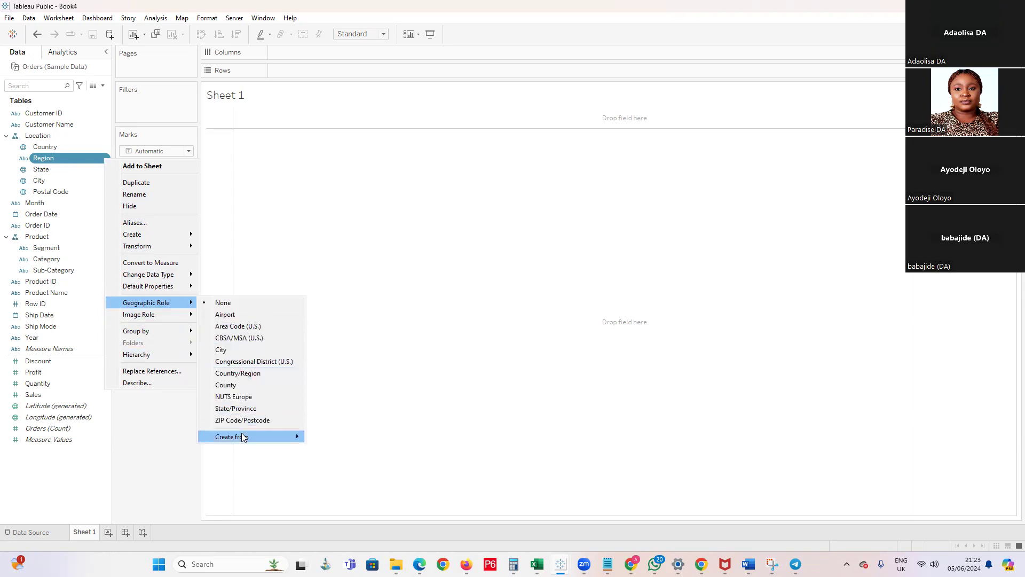
mouse_move(243, 437)
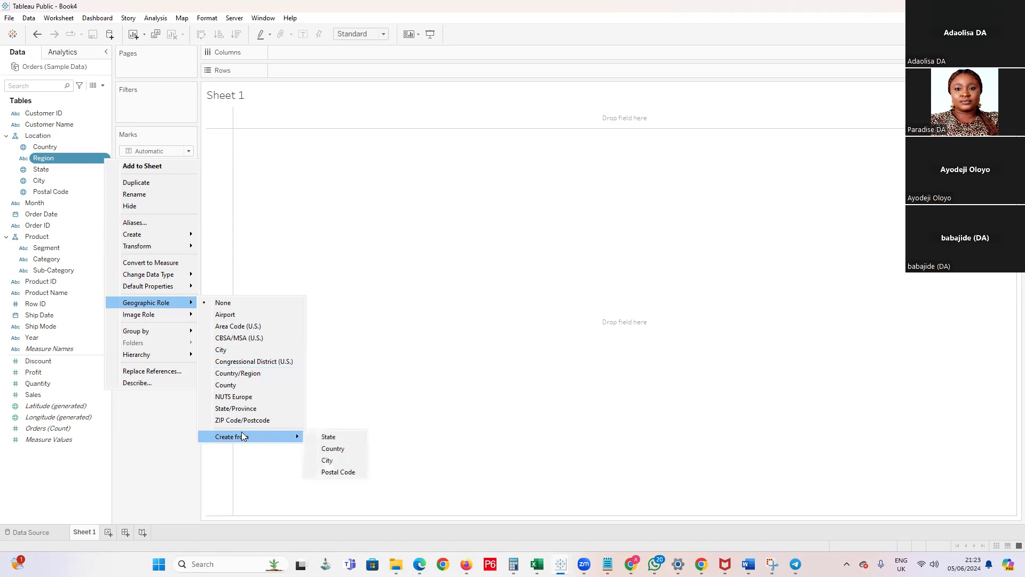
click(336, 448)
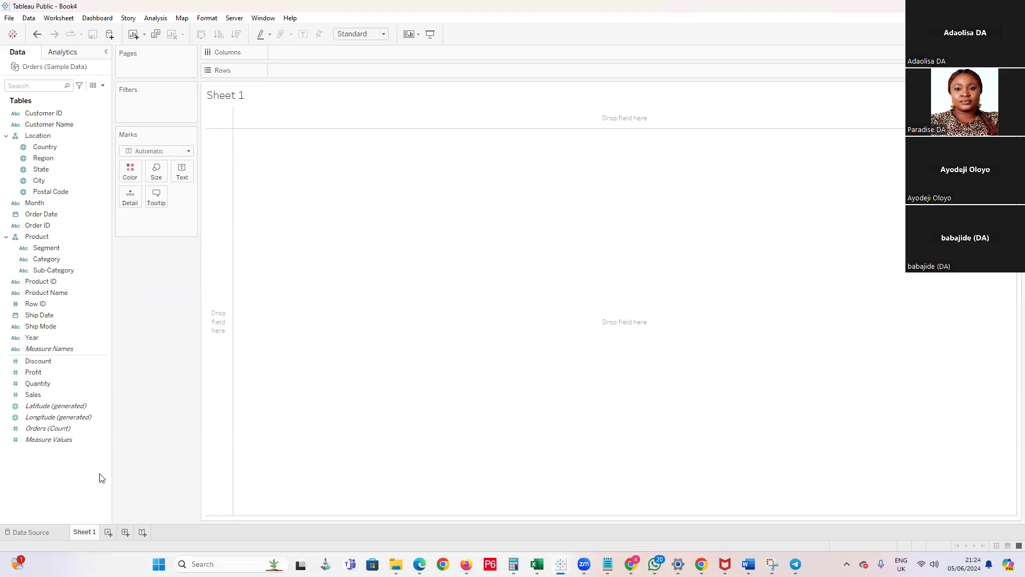
Rename Sheet 1 as "Map Showing Sales Distribution"
double_click(89, 534)
text(Map)
key(BackSpace)
key(BackSpace)
key(BackSpace)
text(Map)
text( Show)
text(ing)
text( Slae)
key(BackSpace)
key(BackSpace)
key(BackSpace)
text(ales)
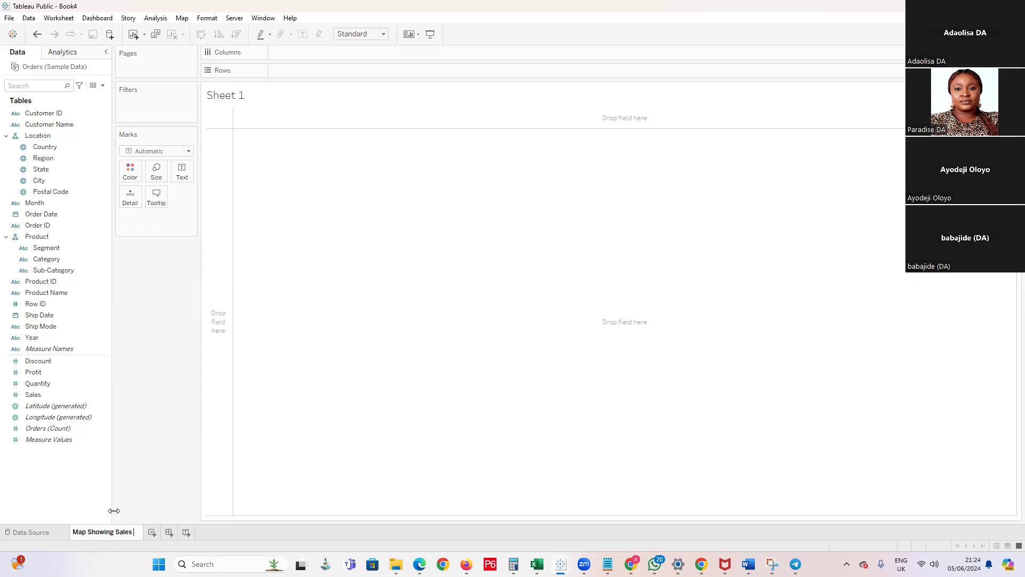
text( Distrubu)
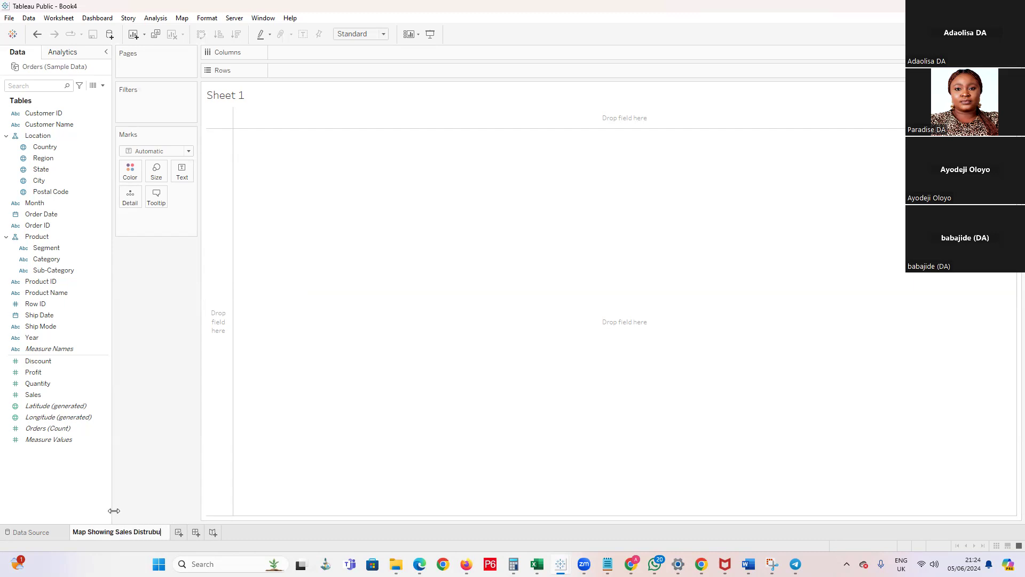
key(BackSpace)
key(BackSpace)
key(BackSpace)
text(ibution)
click(352, 326)
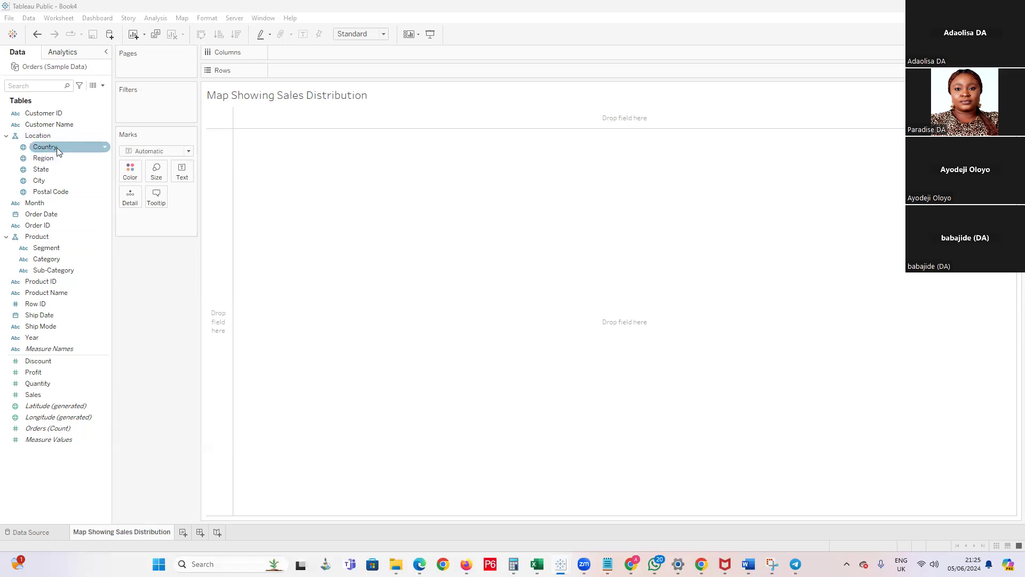
Plot the Country field of the Location hierarchy as a map on the sheet and inspect its mark
click(36, 137)
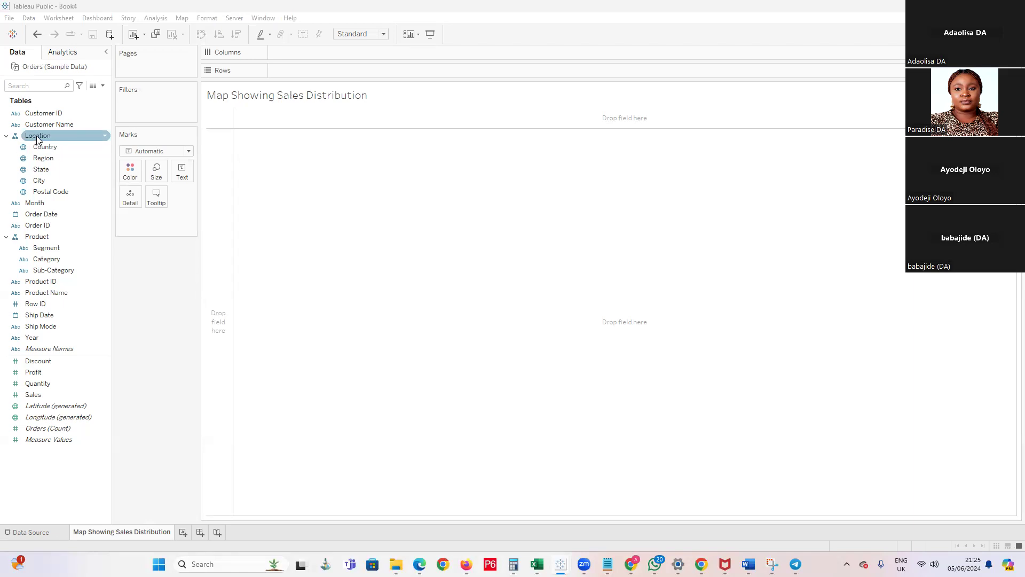
drag(42, 137, 402, 182)
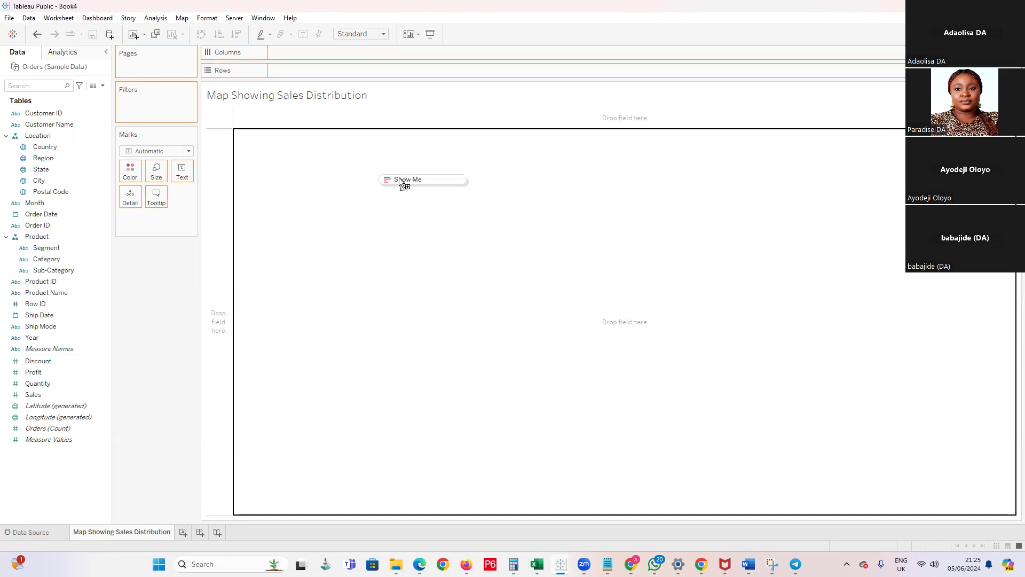
drag(401, 182, 398, 184)
double_click(45, 148)
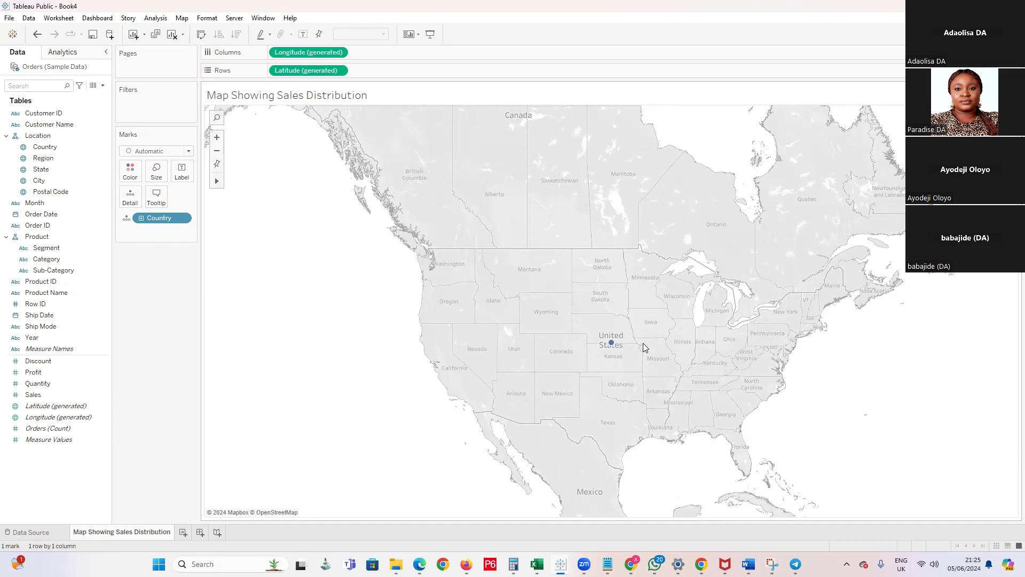
mouse_move(612, 345)
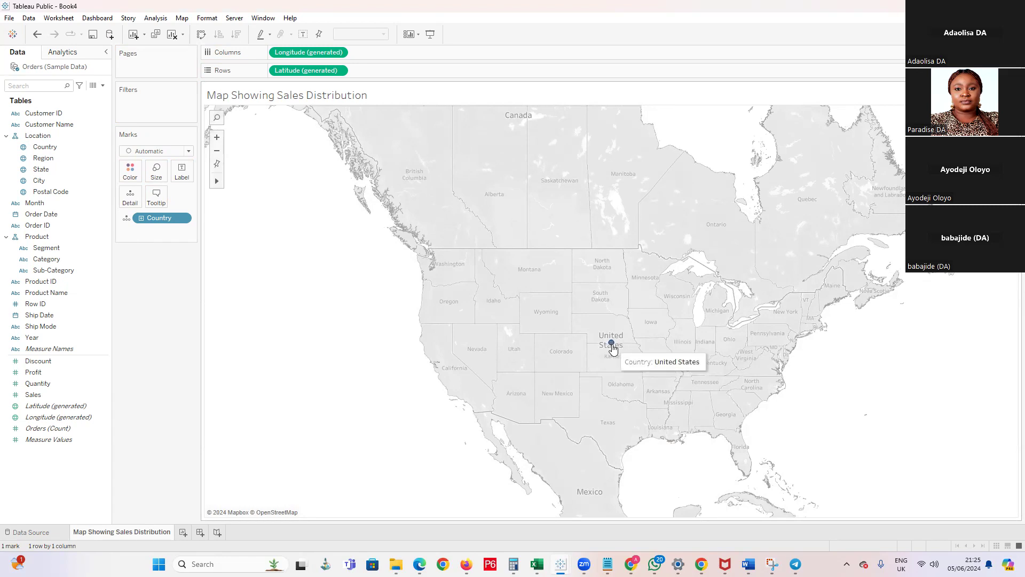
Drill the map down from Country through Region, State and City to Postal Code, and collapse it back to Country
click(73, 181)
click(141, 219)
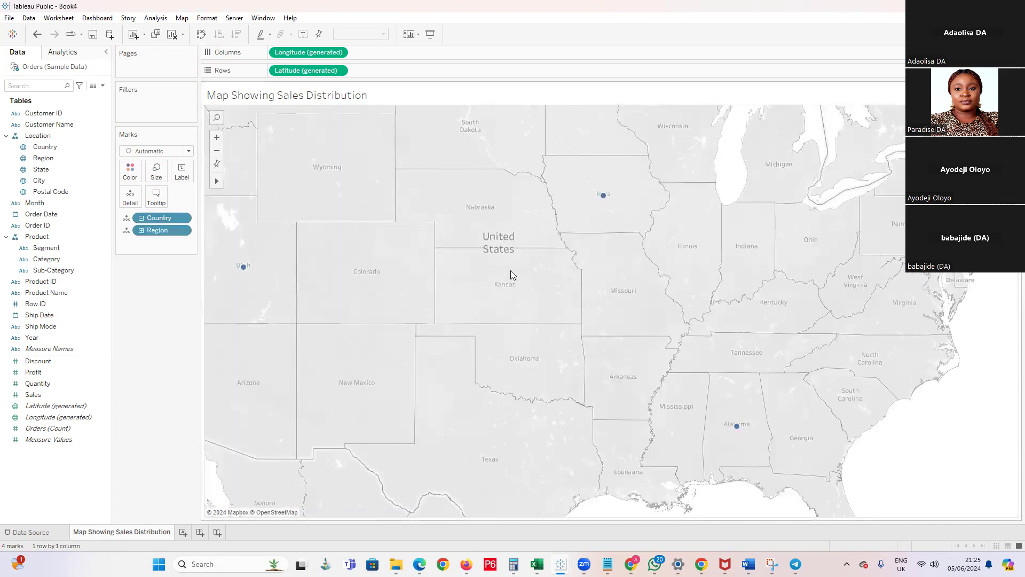
click(141, 230)
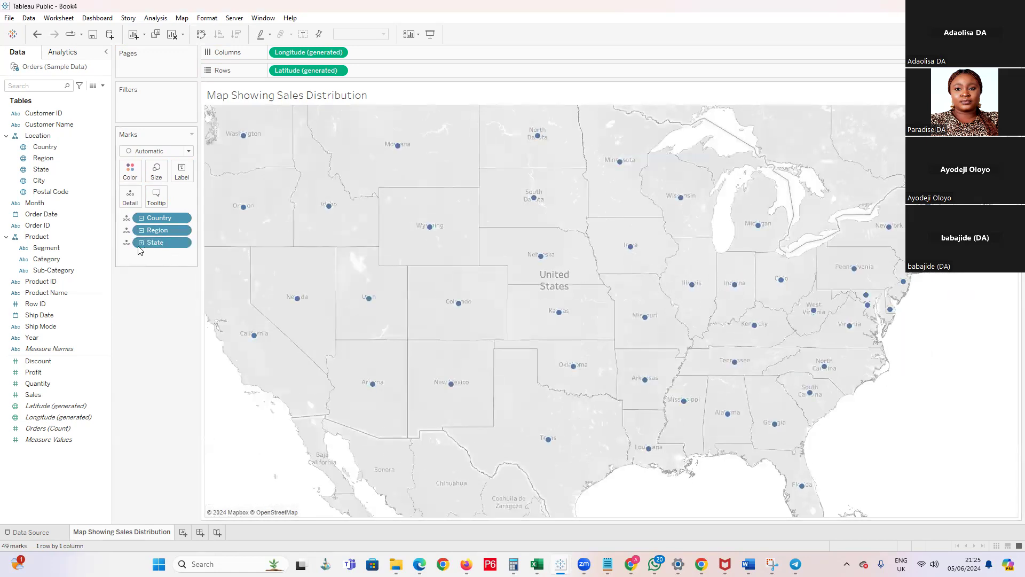
click(141, 242)
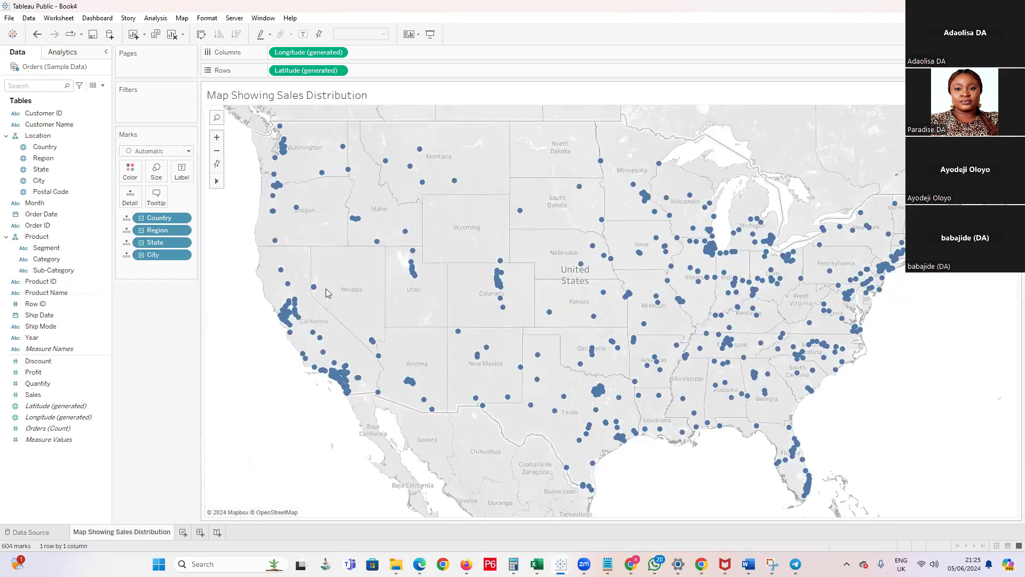
click(142, 255)
mouse_move(679, 357)
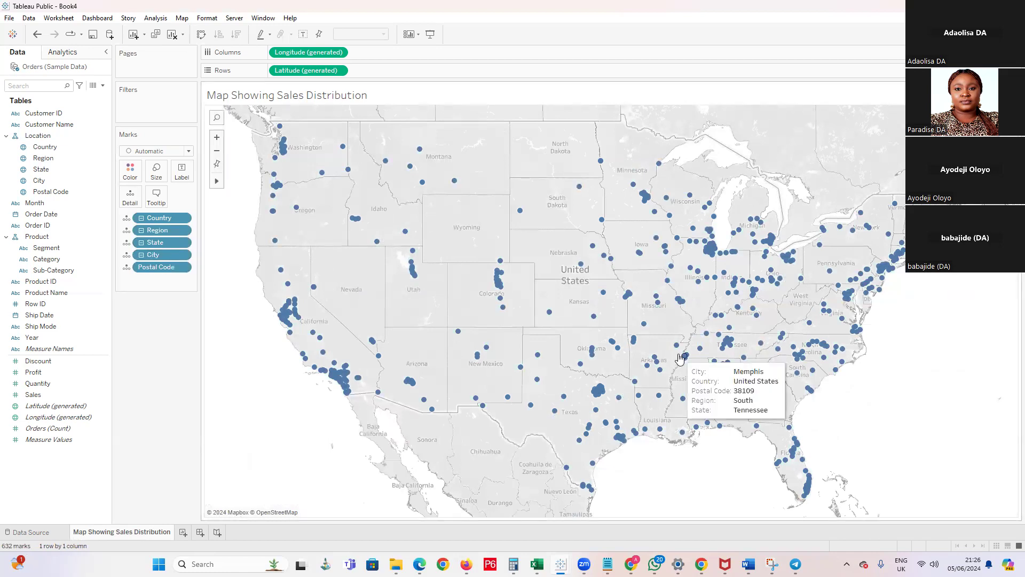
click(141, 219)
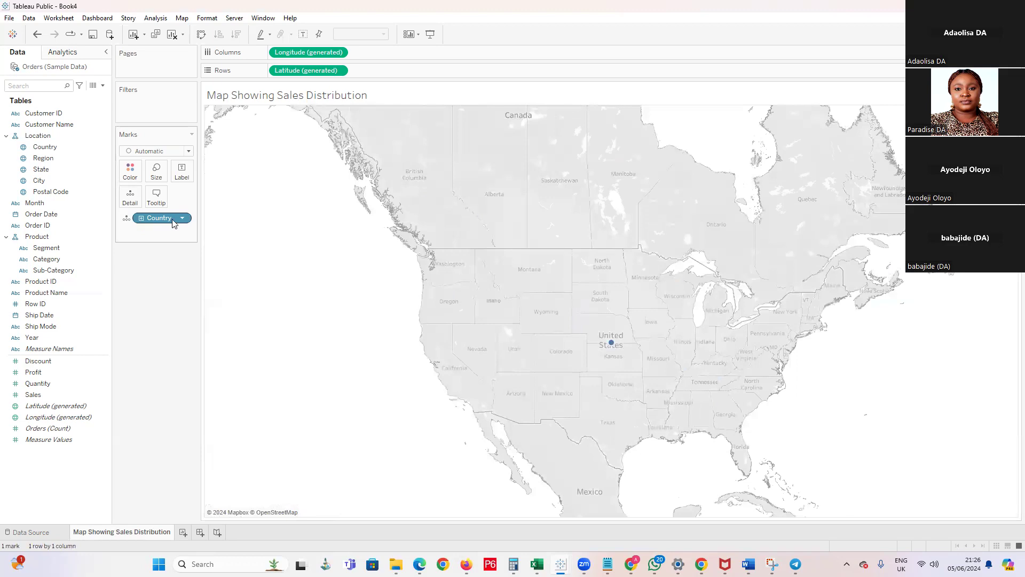
Expand the map from Country to Region and set the mark type to Map after trying Circle and Automatic
click(141, 218)
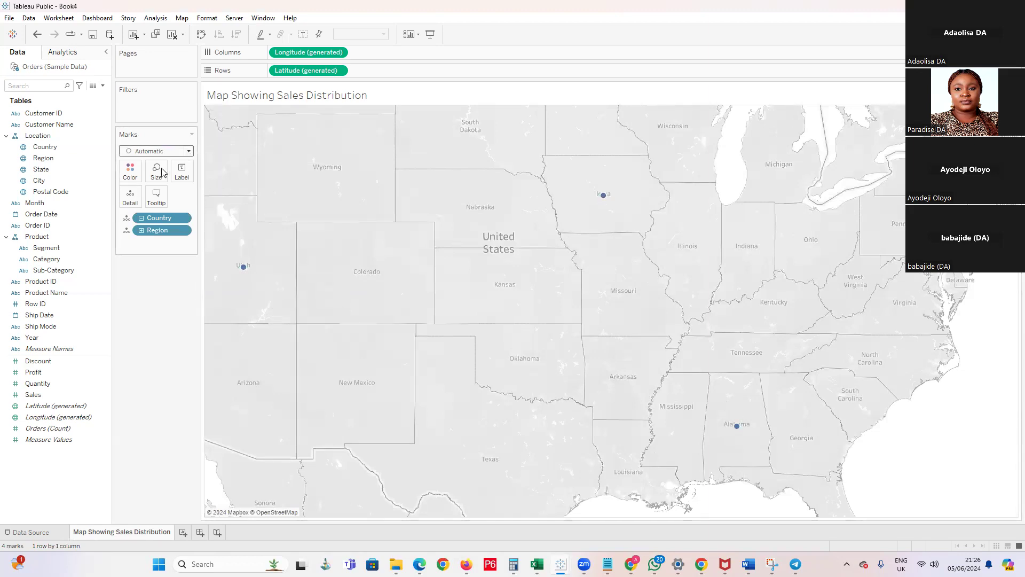
click(158, 152)
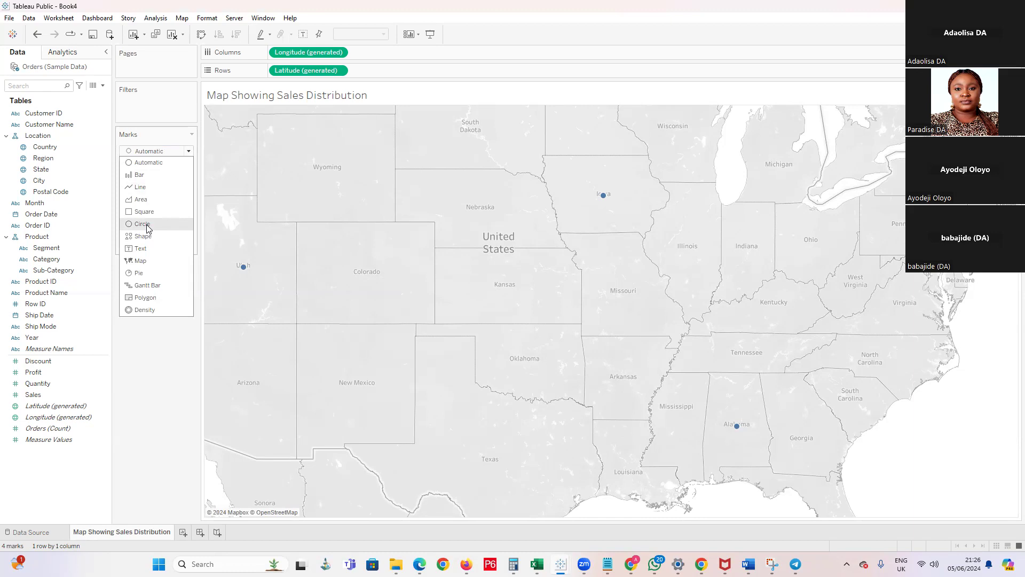
click(144, 223)
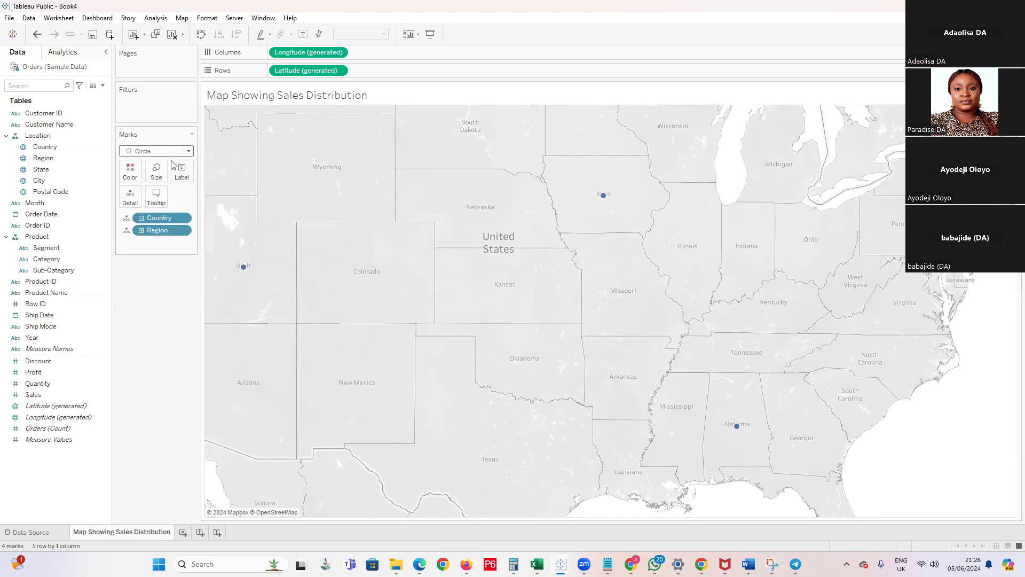
click(190, 152)
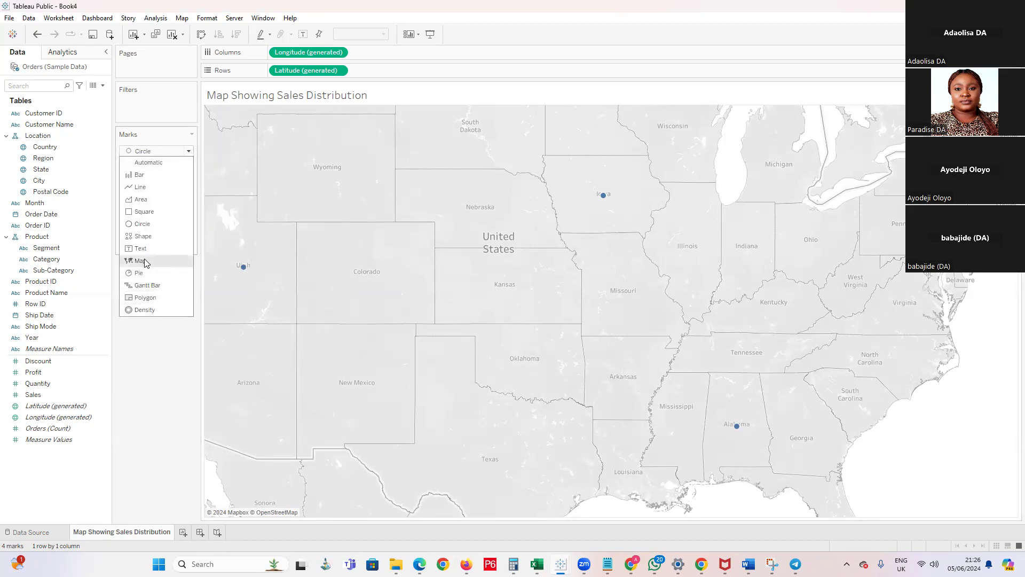
click(149, 266)
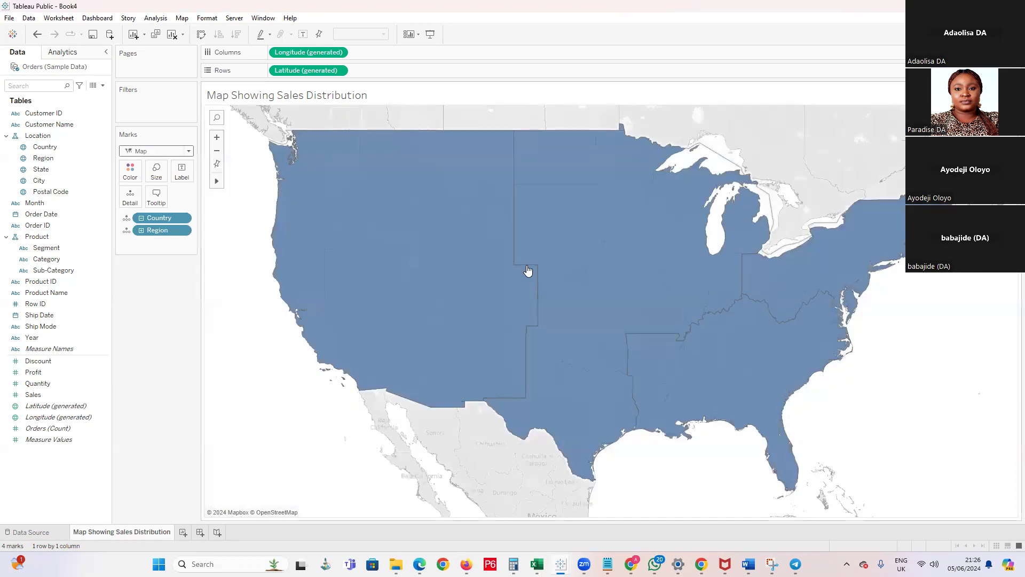
click(190, 153)
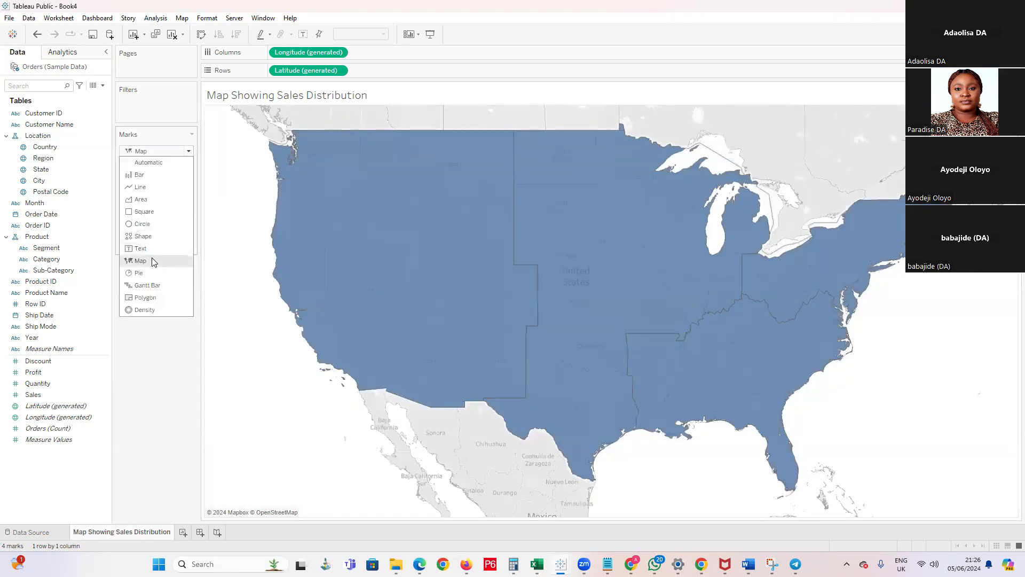
click(171, 163)
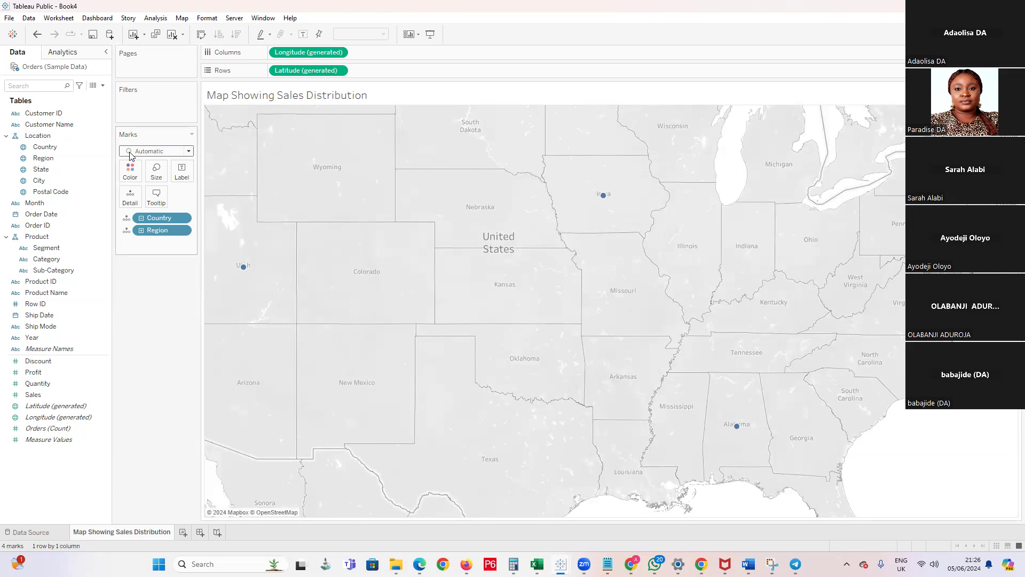
click(189, 152)
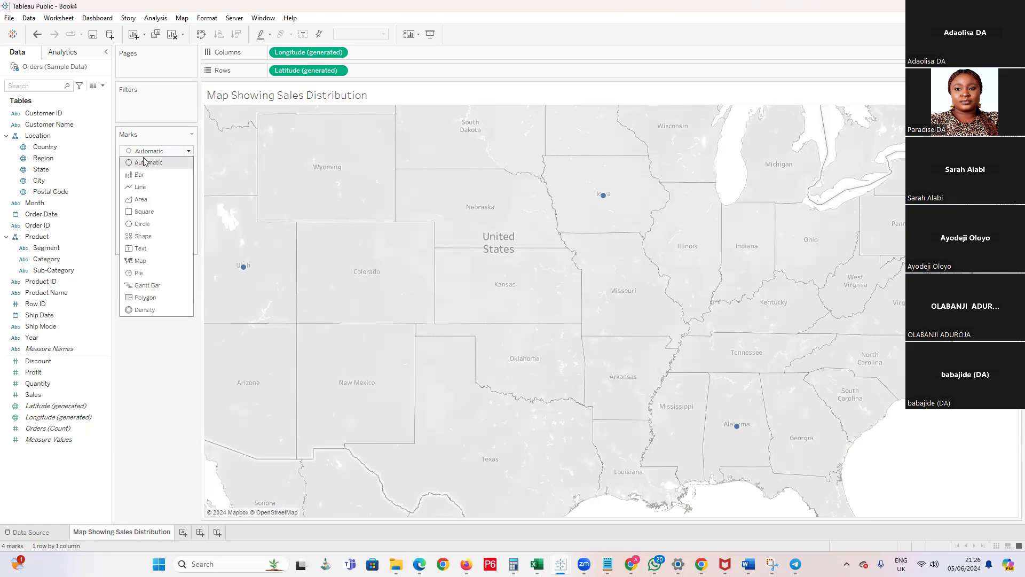
click(144, 263)
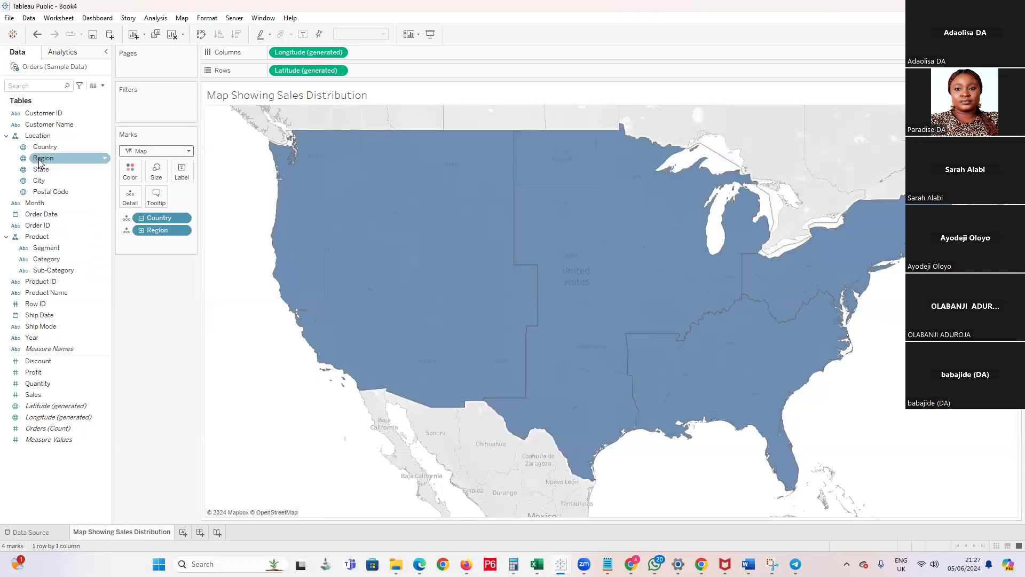
Color the map by Region and label each area with its Region name
drag(48, 161, 134, 172)
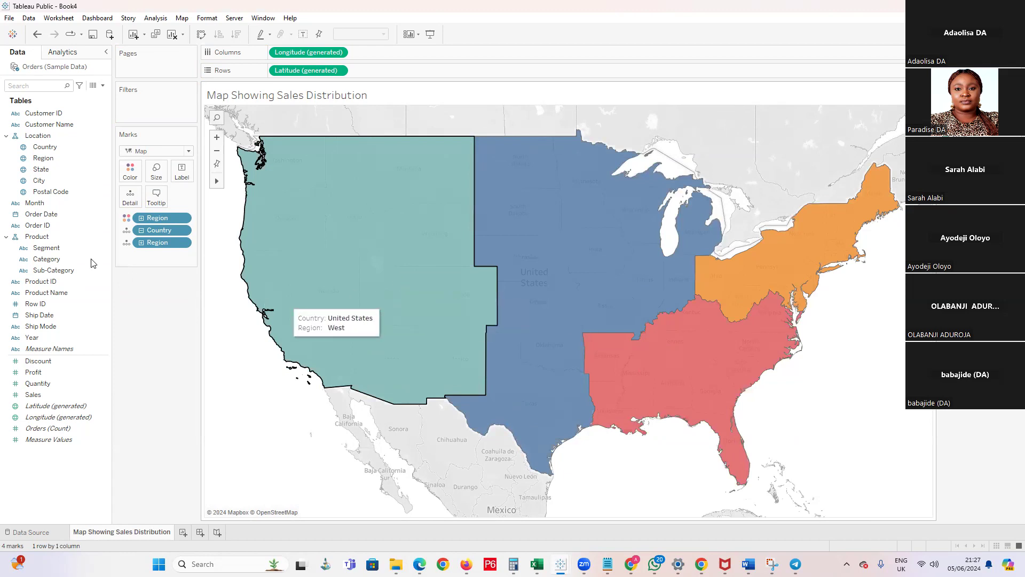
drag(44, 158, 469, 317)
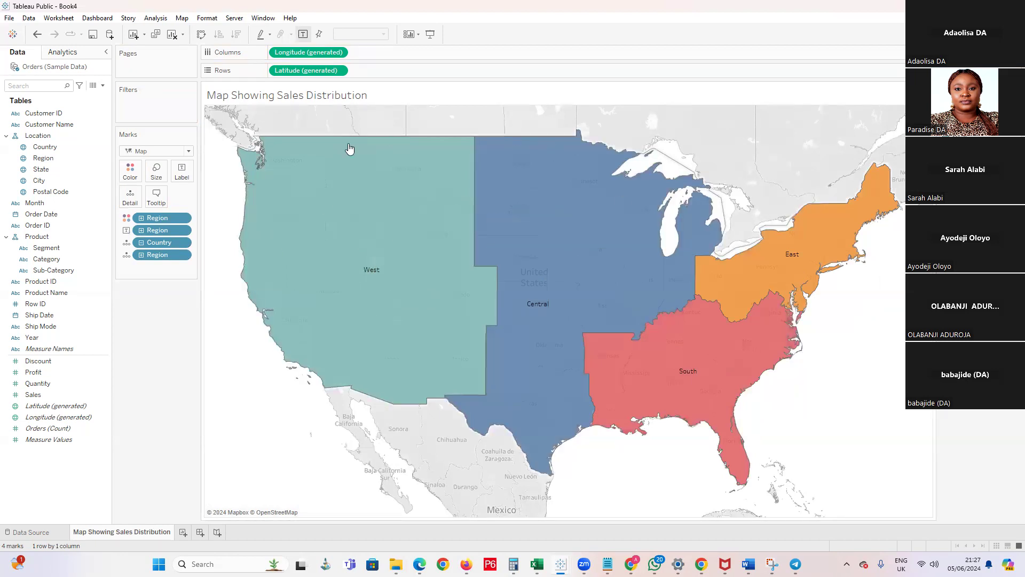
Recolor the regions from the Traffic Light palette: green for Central, red for East, orange for South and coral for West
click(136, 178)
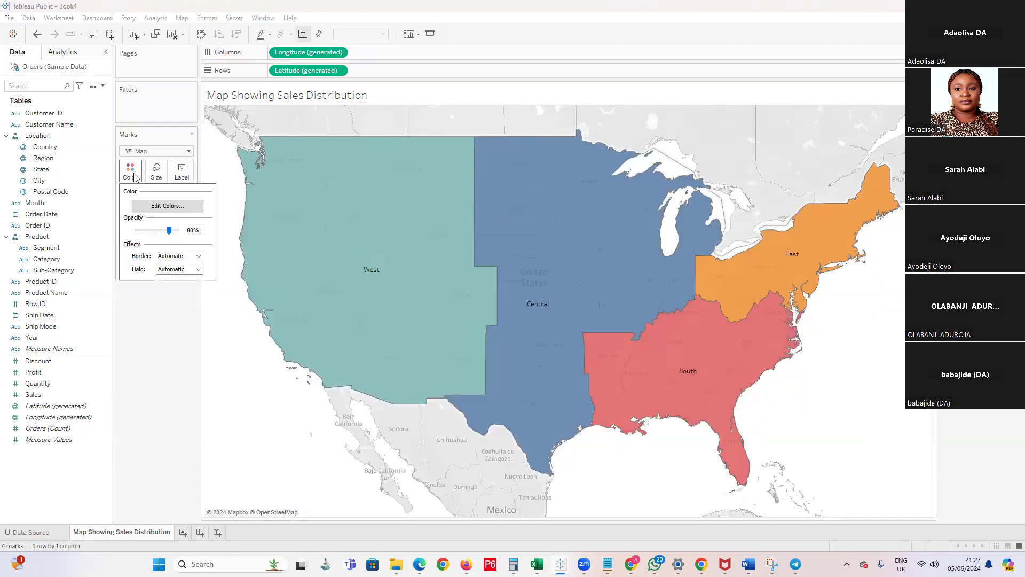
click(167, 207)
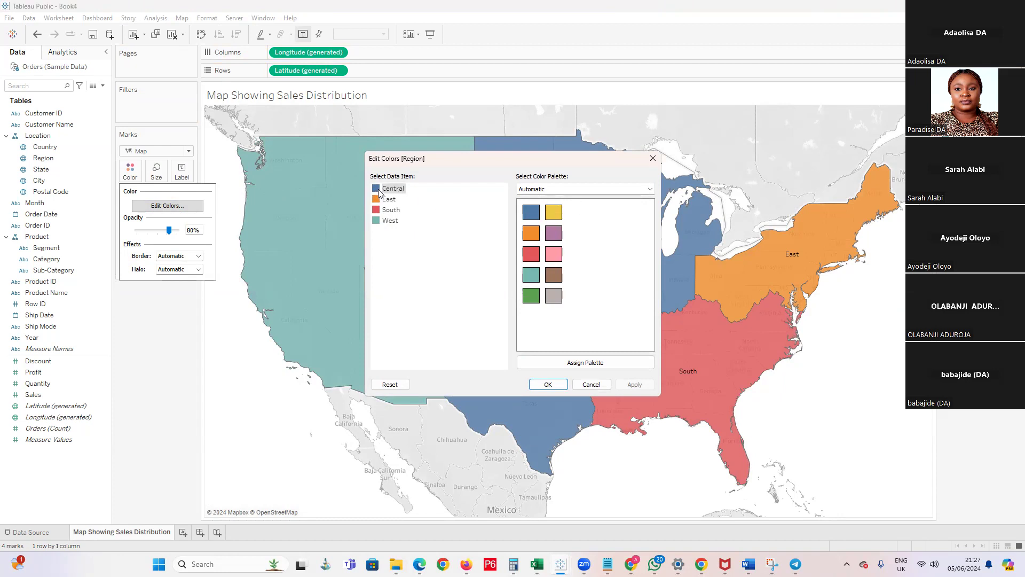
click(650, 189)
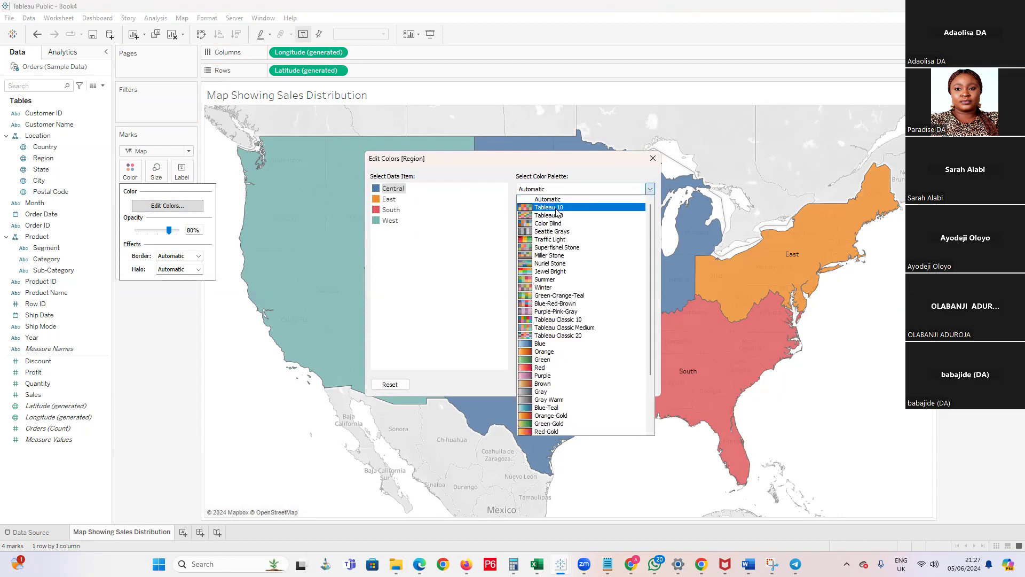
click(545, 240)
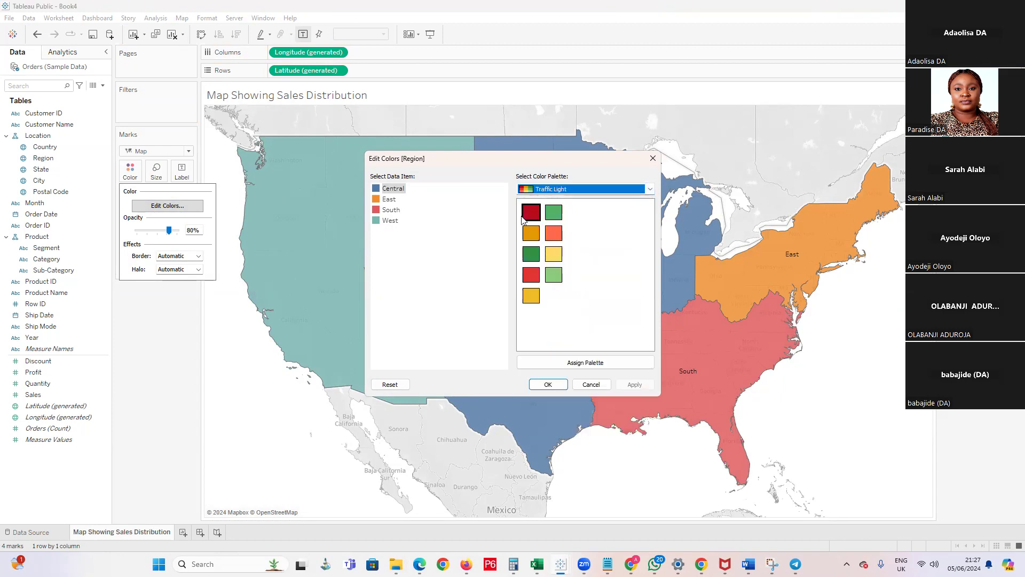
click(377, 192)
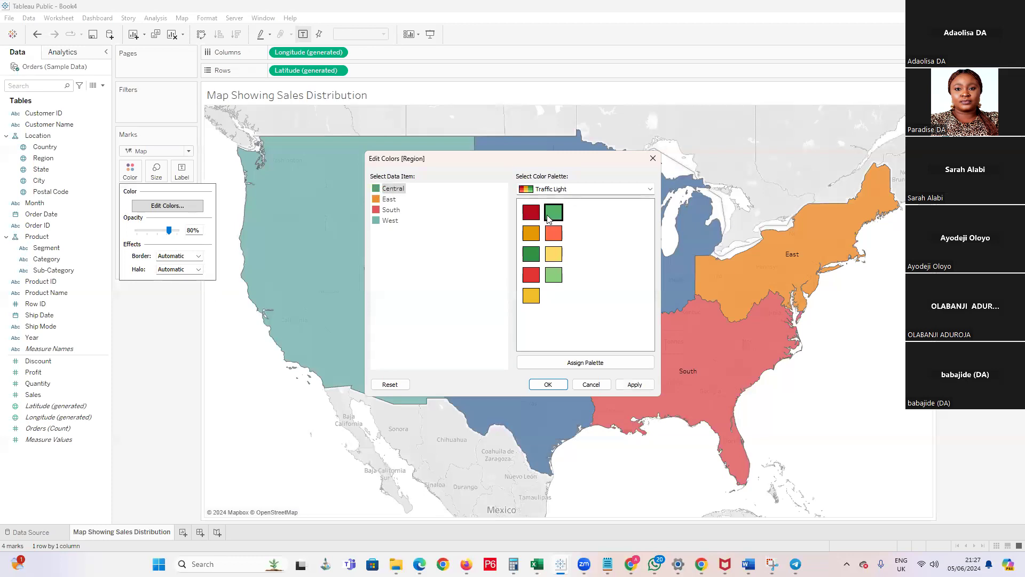
click(377, 200)
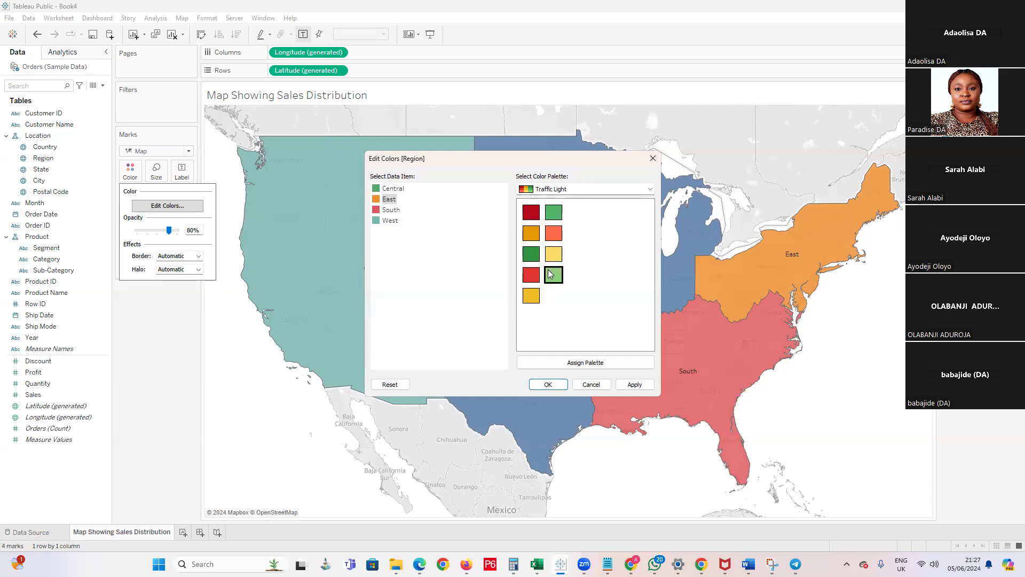
click(377, 211)
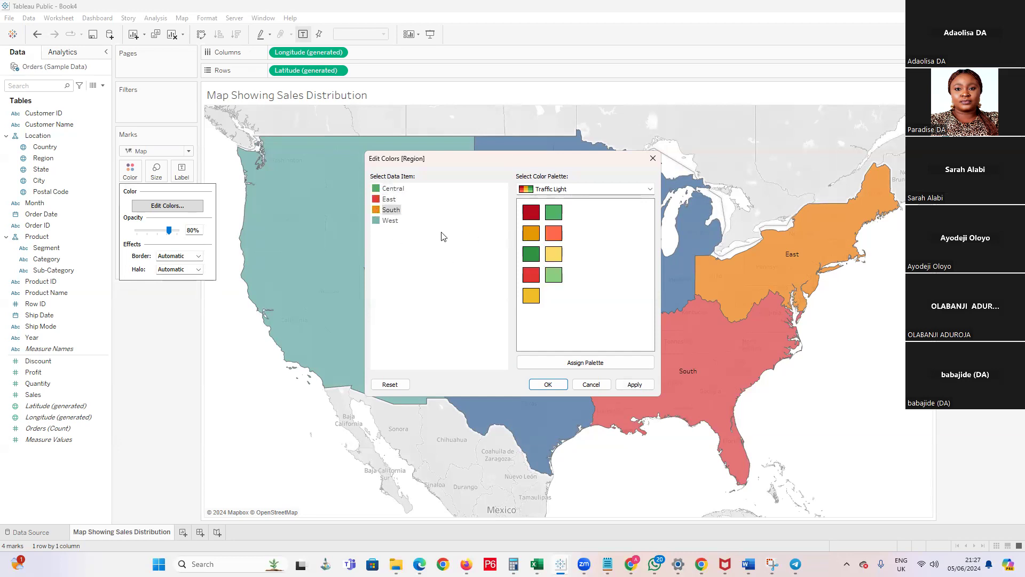
click(381, 221)
click(554, 233)
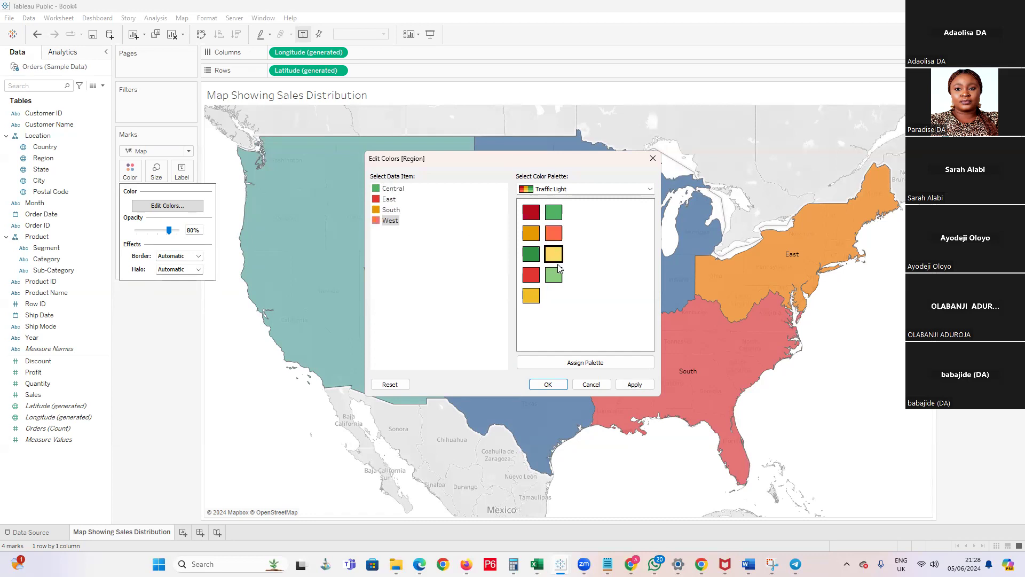
click(640, 386)
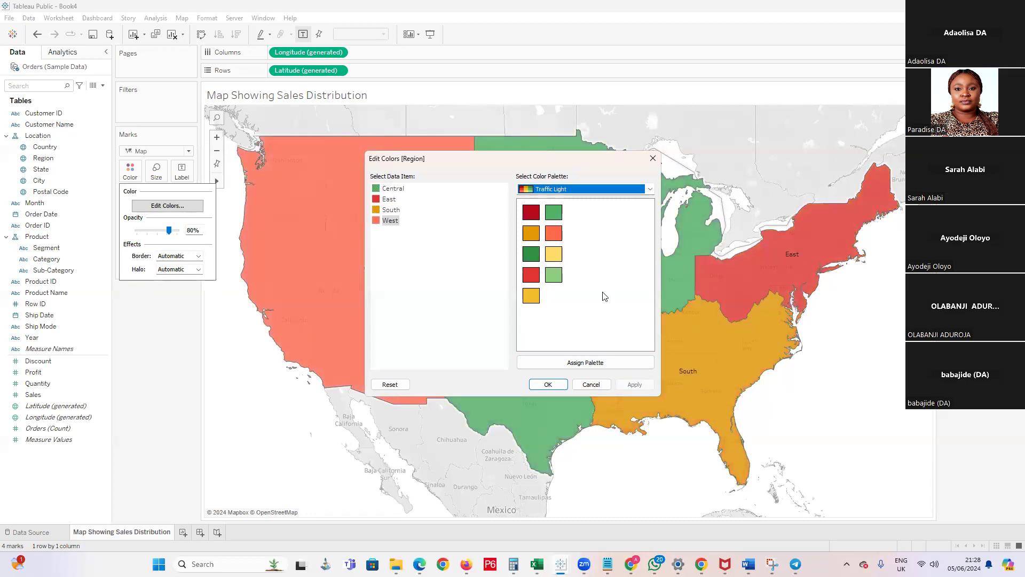
click(548, 384)
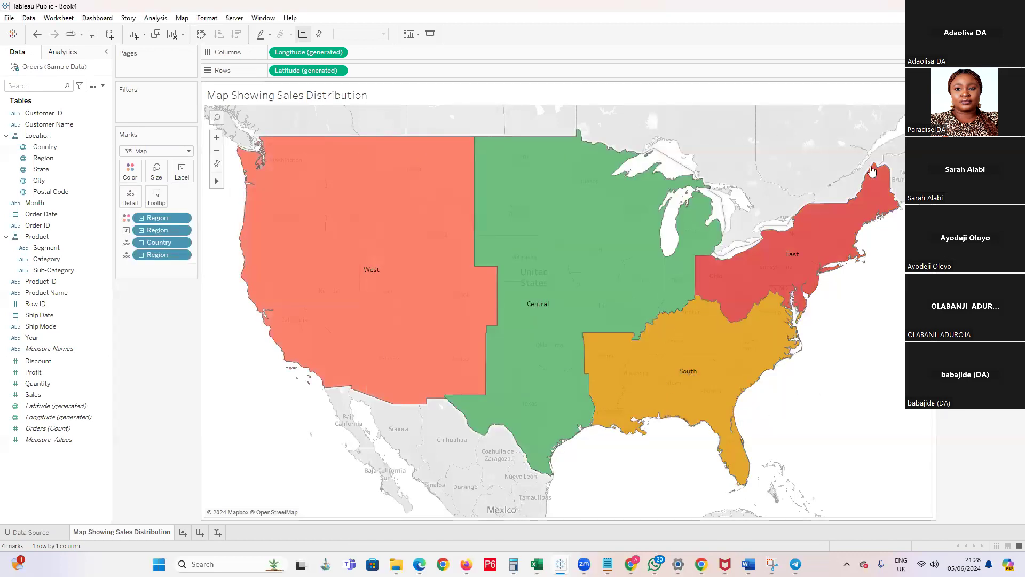
Inspect the East region's mark and add Sales to the region labels on the map
click(789, 257)
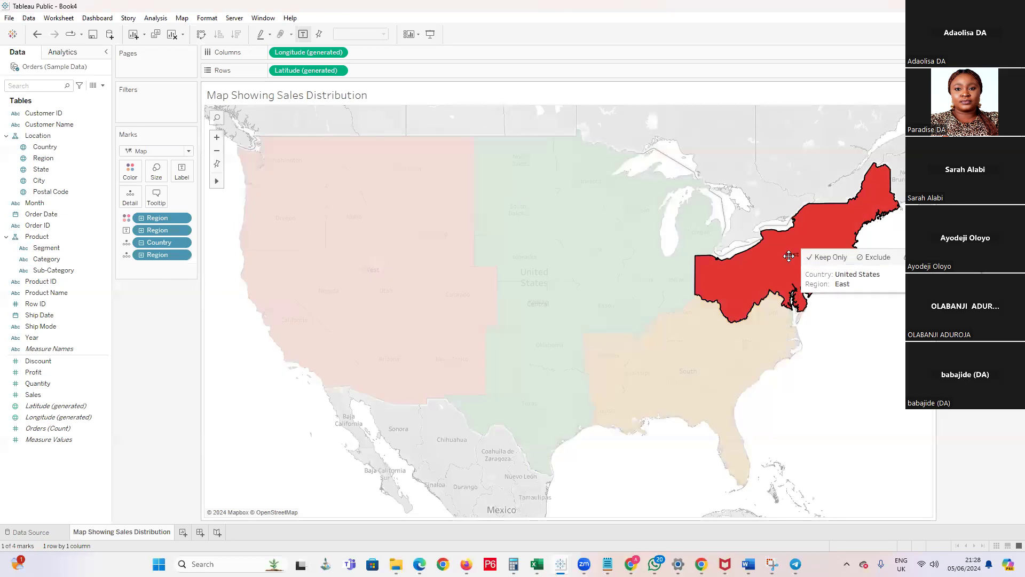
click(833, 352)
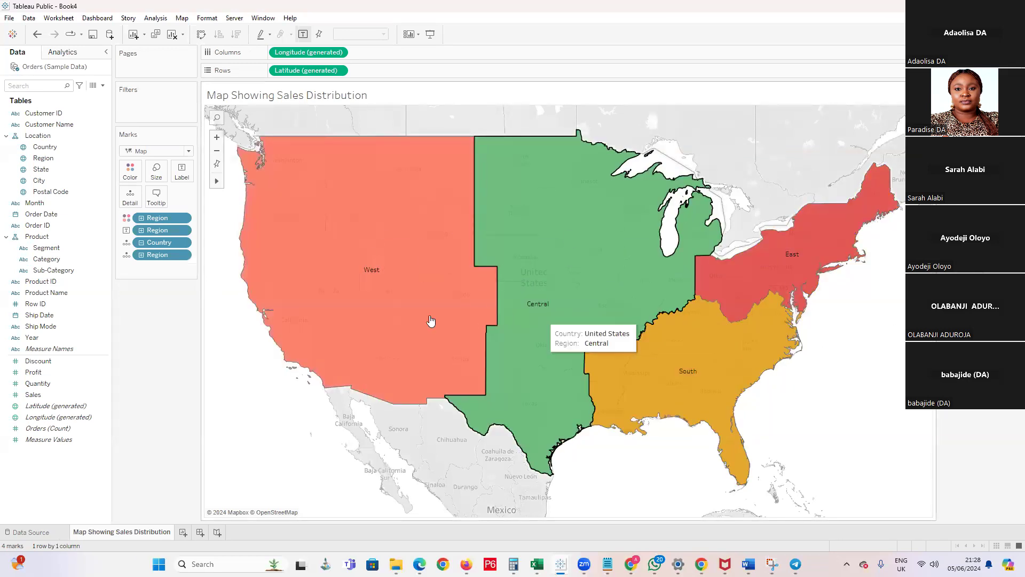
click(33, 394)
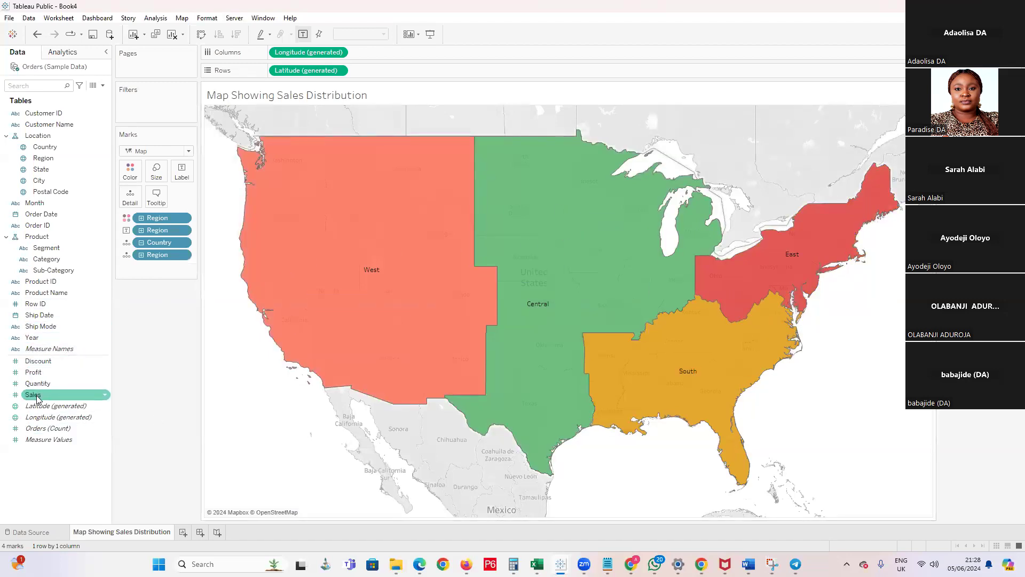
drag(36, 397, 376, 275)
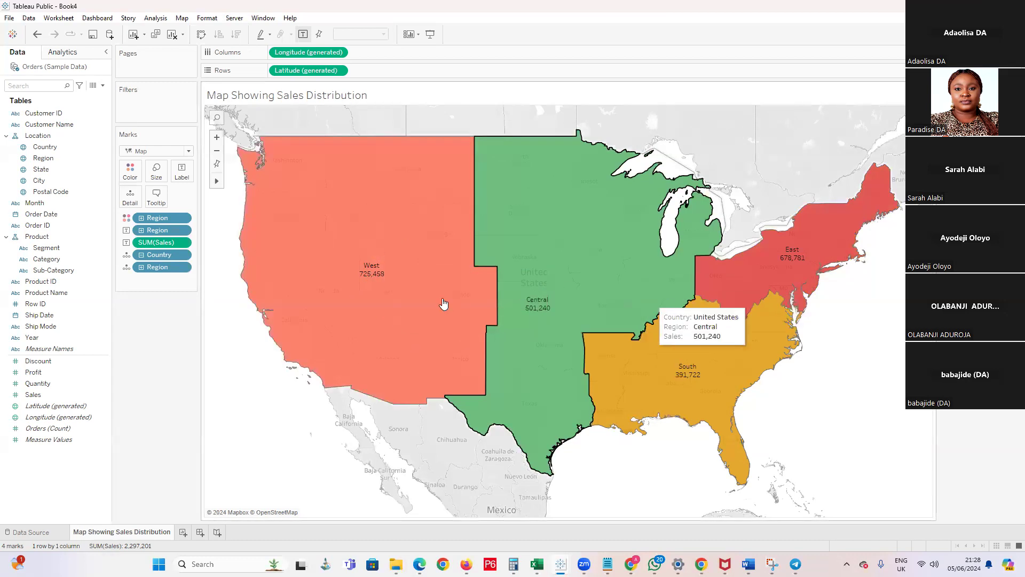
Duplicate the Map Showing Sales Distribution sheet and set the copy's mark type to Shape
right_click(133, 537)
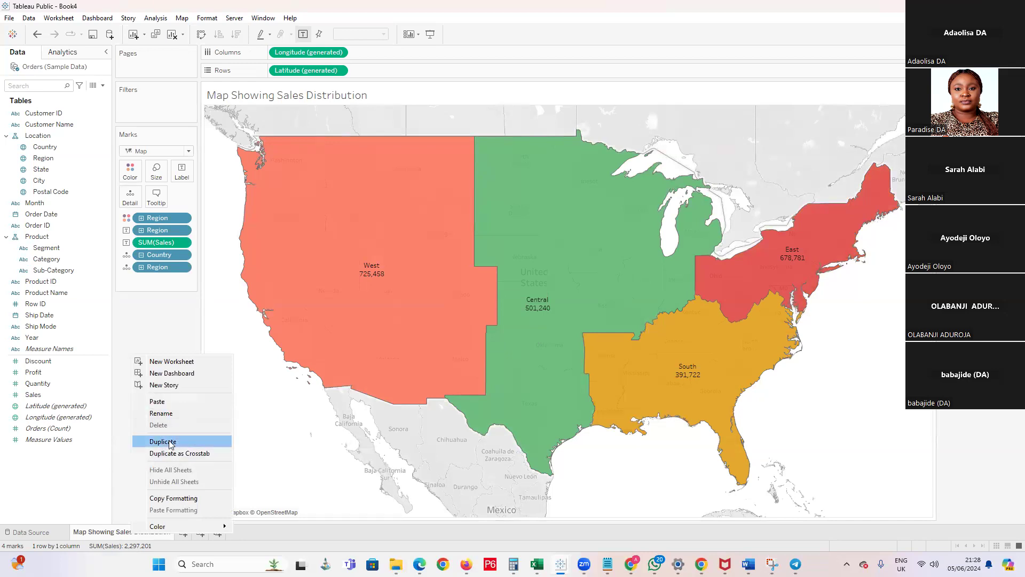
click(163, 442)
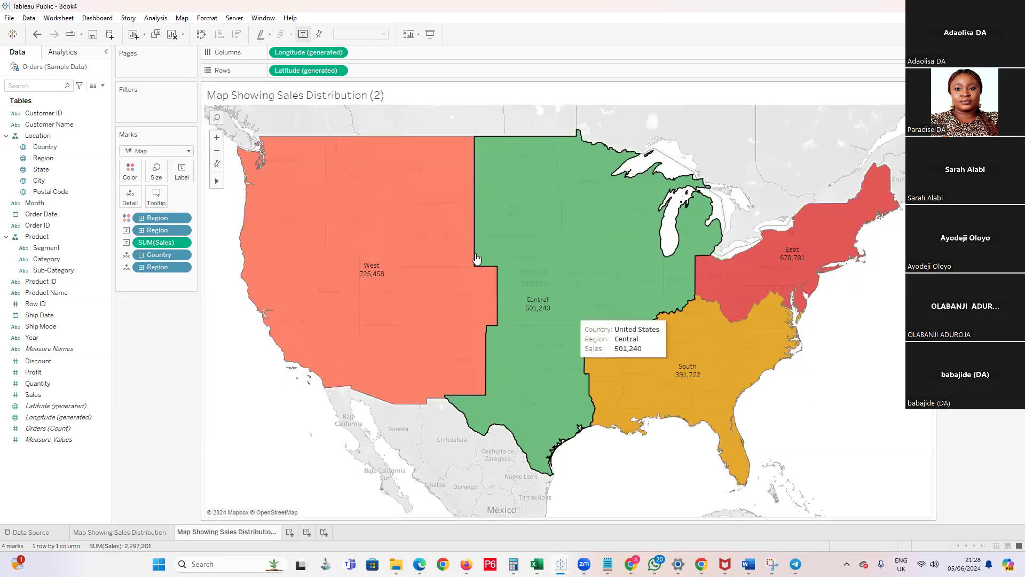
click(189, 153)
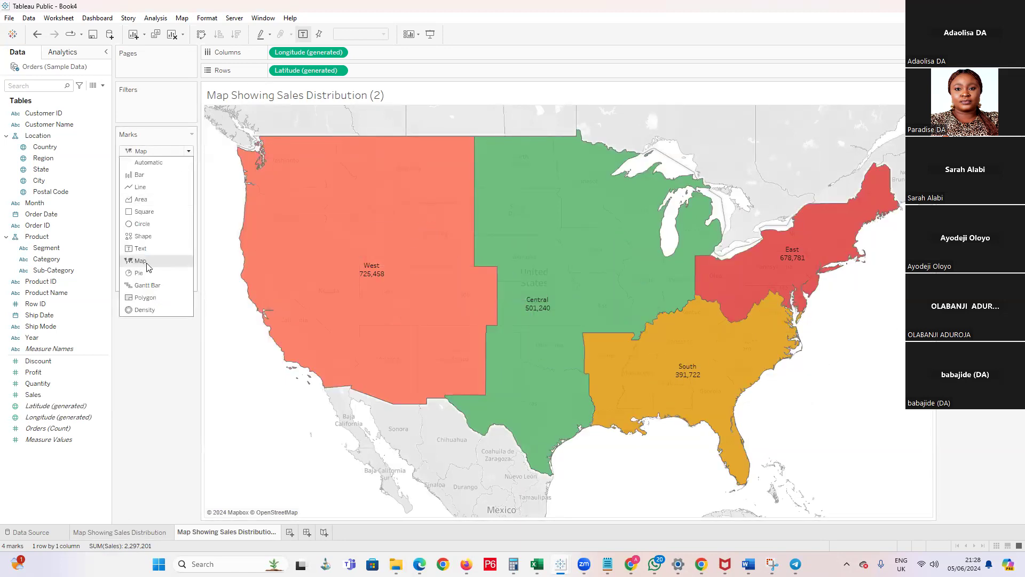
click(145, 236)
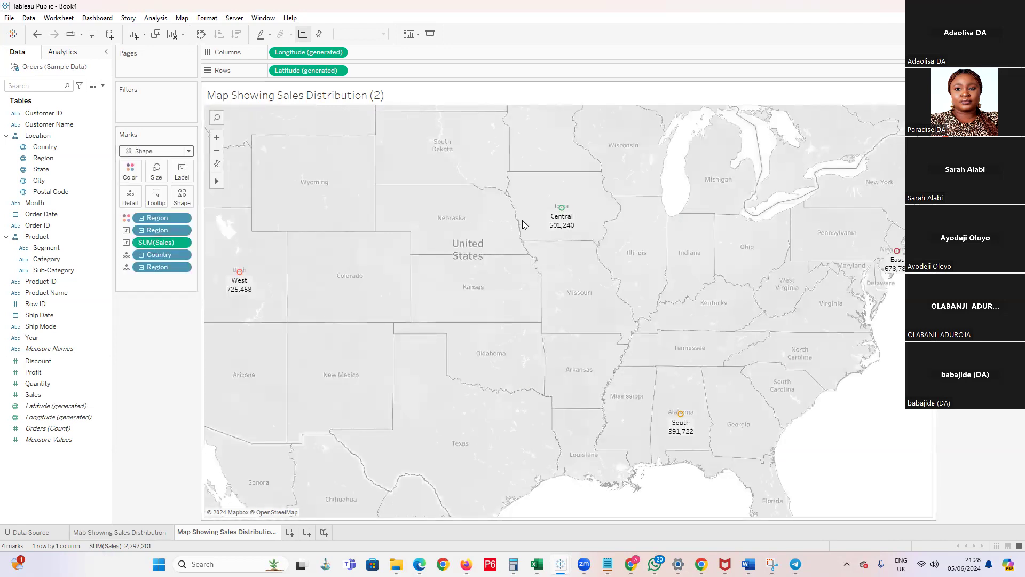
Remove the Region coloring and the Sales label from the duplicated map
drag(155, 219, 563, 247)
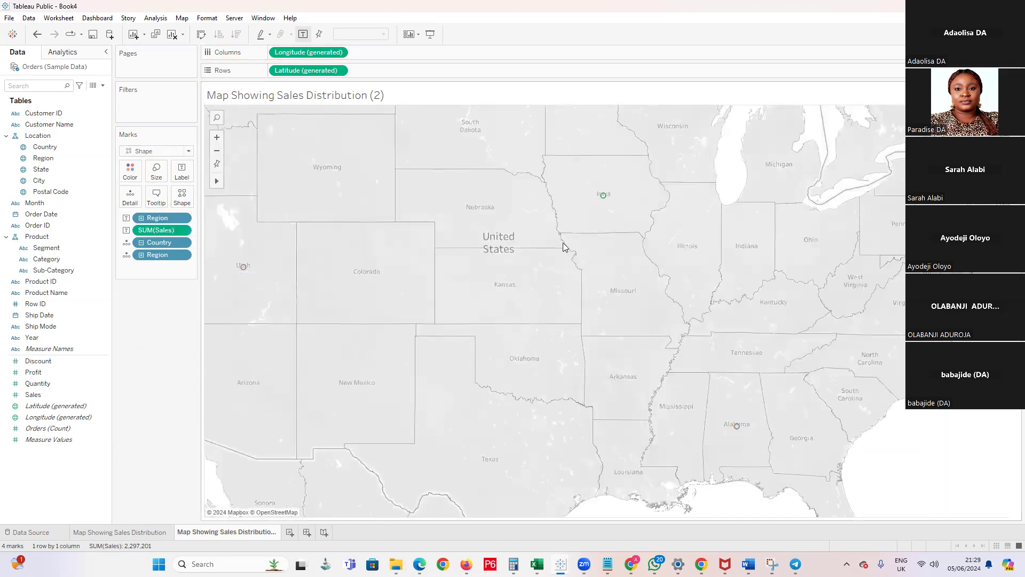
drag(143, 234, 147, 339)
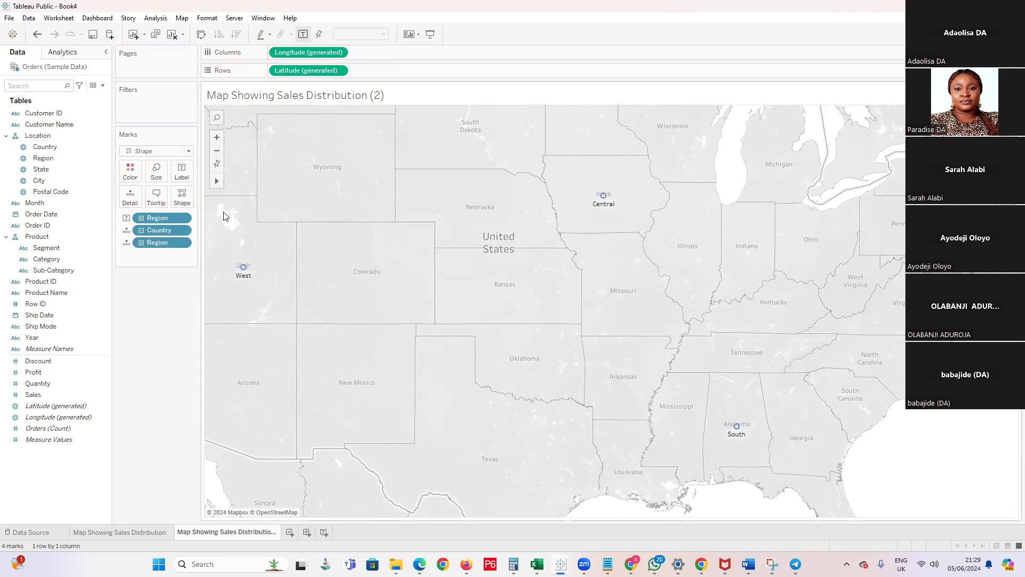
click(186, 151)
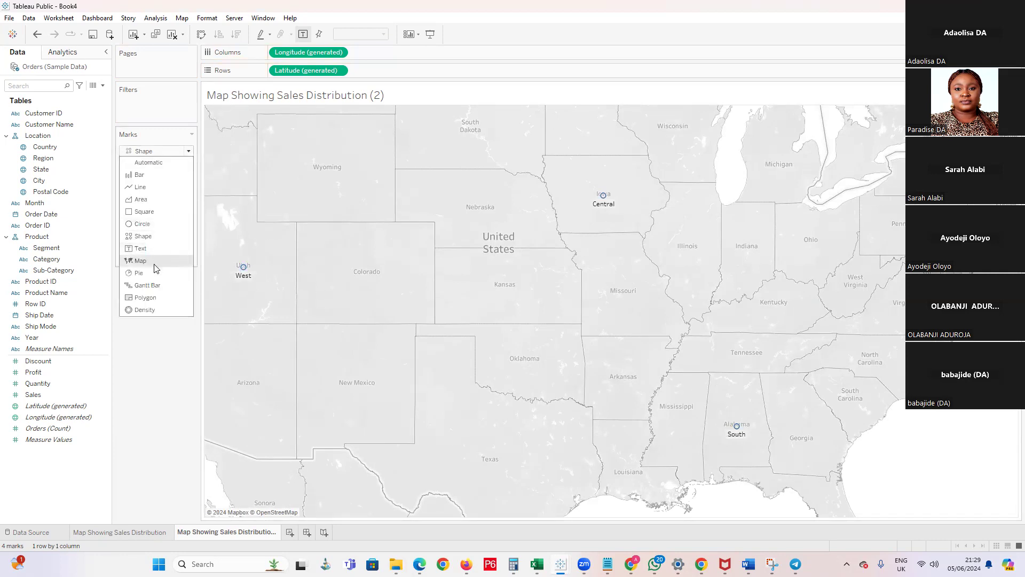
click(121, 345)
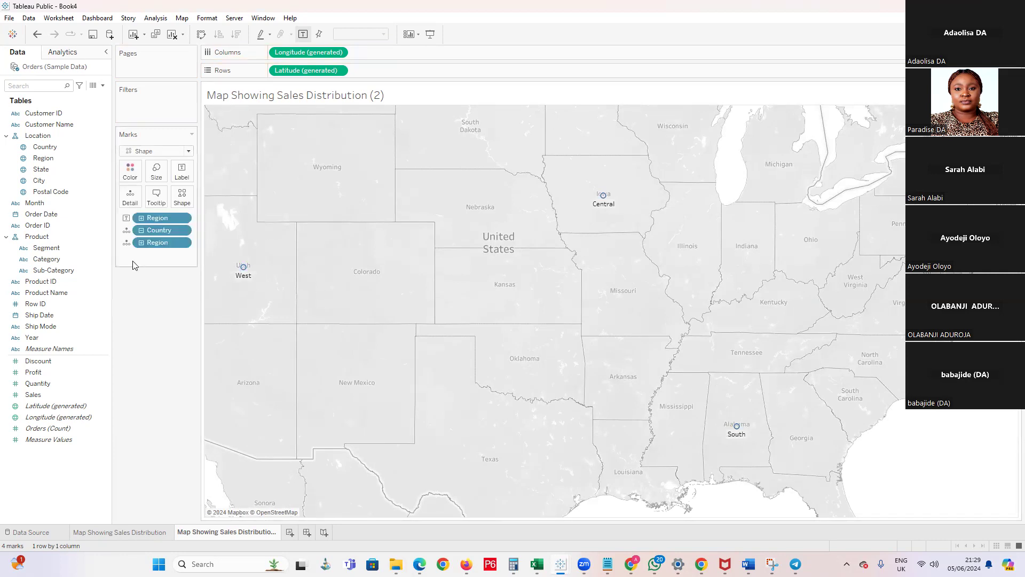
Change the region marks on the duplicated map to filled diamonds
click(181, 199)
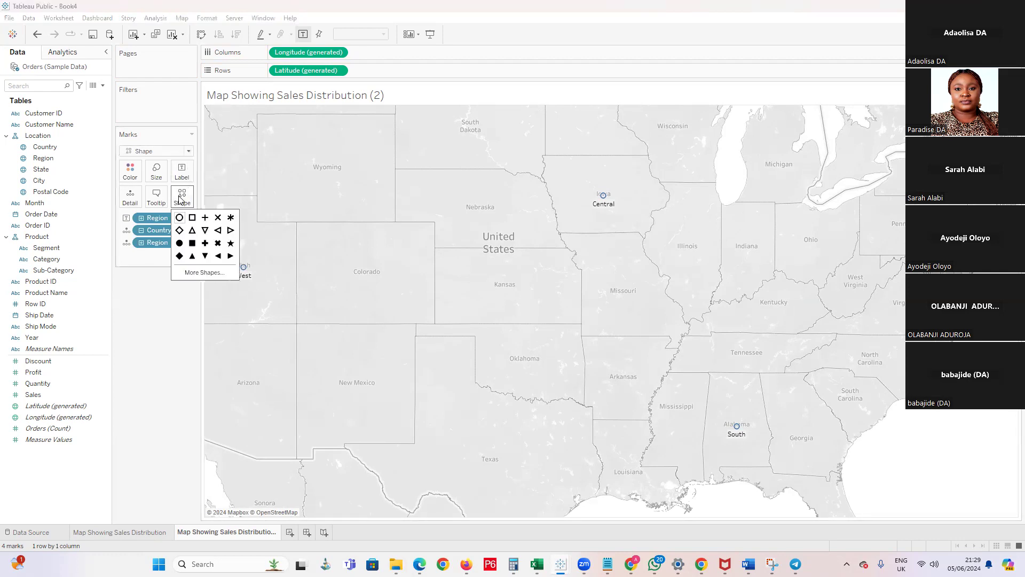
click(180, 256)
click(179, 256)
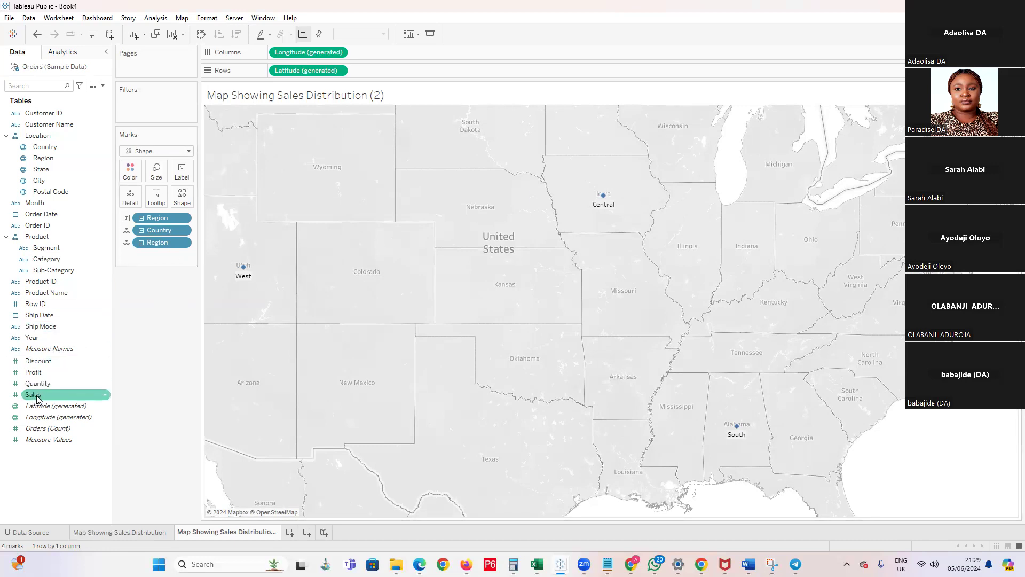
Size the diamonds by Sales and enlarge them to near the upper end of the size range
drag(37, 398, 158, 179)
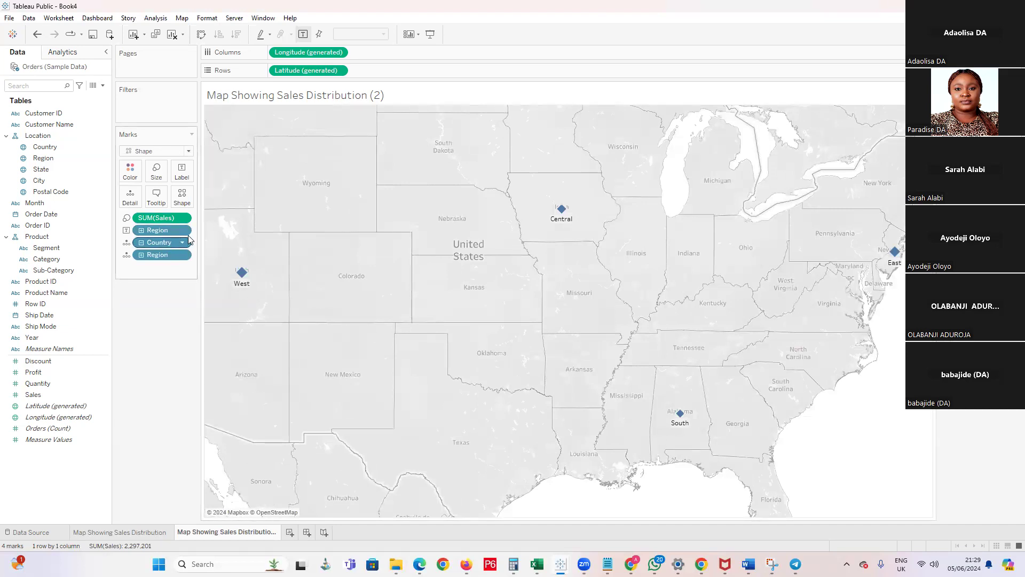
click(160, 181)
drag(177, 199, 231, 203)
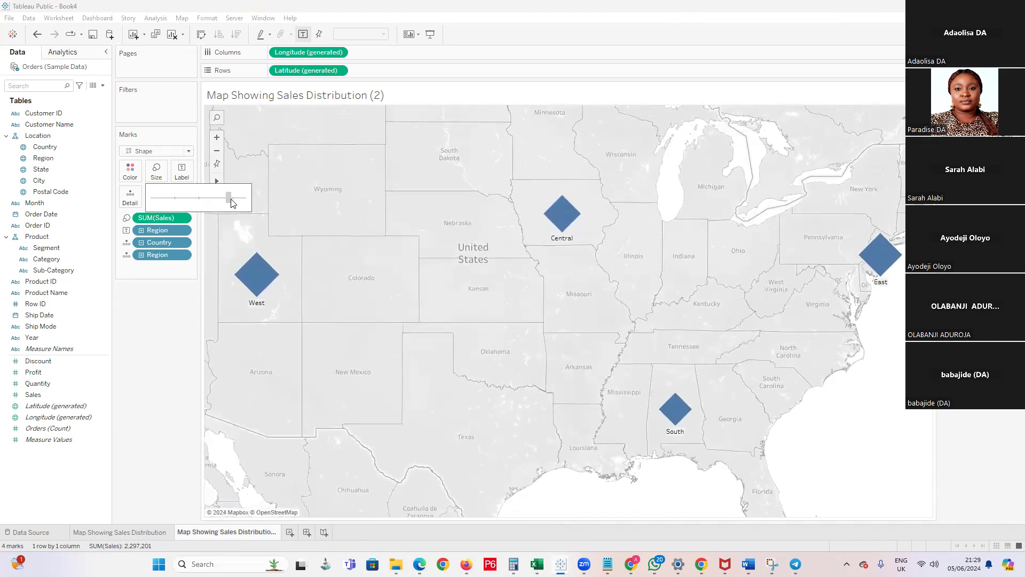
click(128, 299)
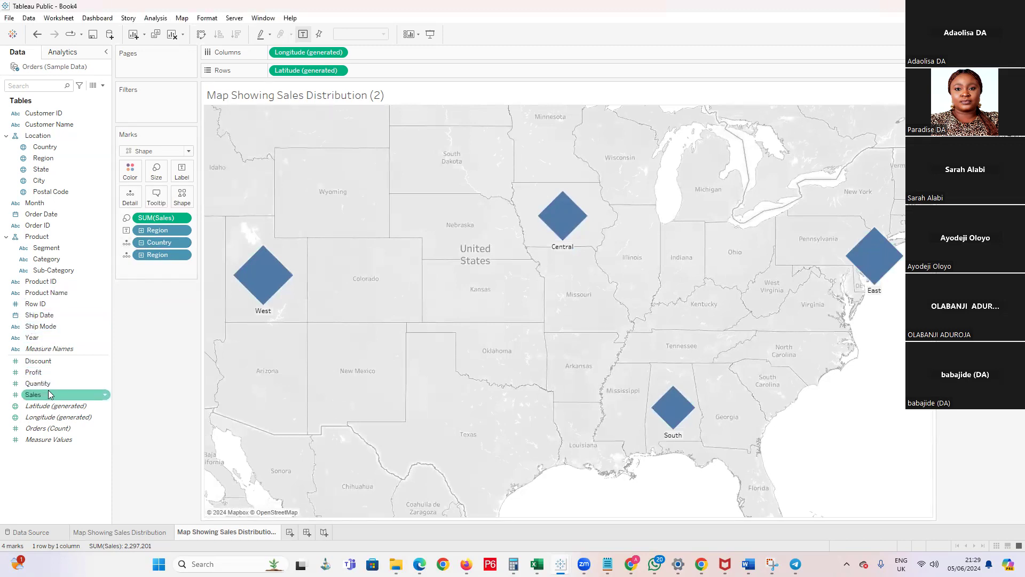
Add Profit to the diamonds' region labels after trying Sales as the label value
drag(47, 397, 180, 173)
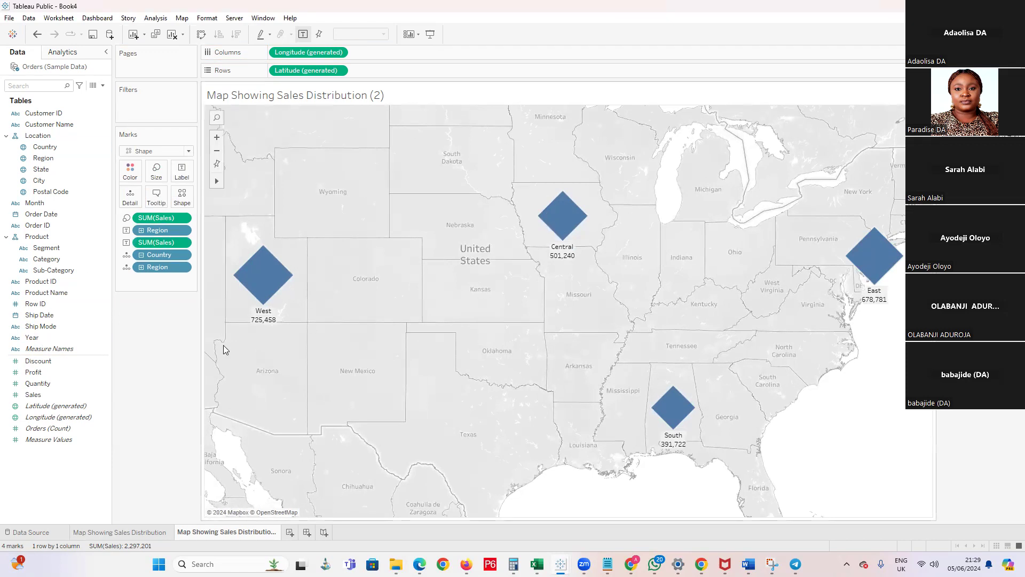
mouse_move(560, 253)
mouse_move(559, 223)
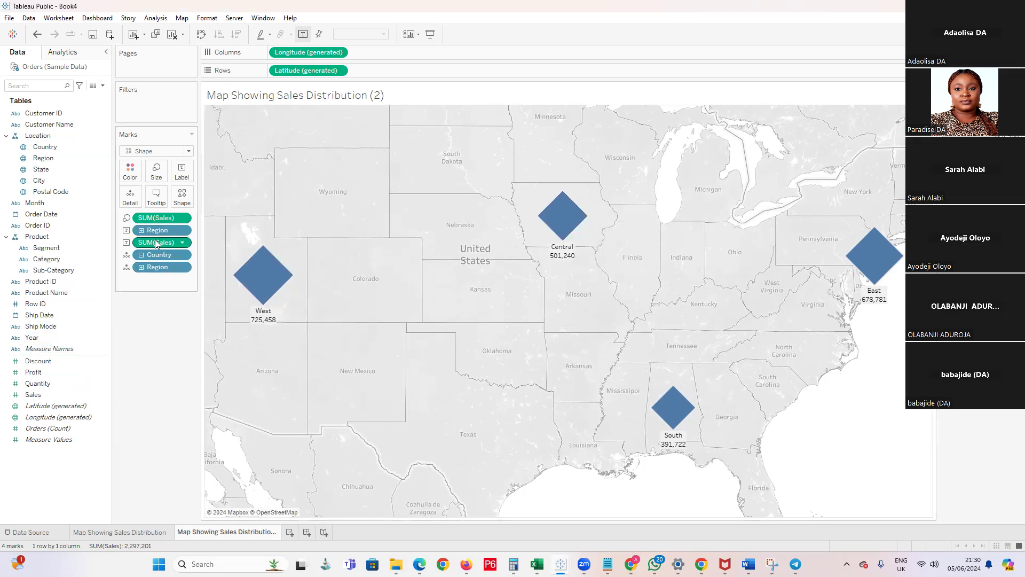
drag(157, 245, 166, 338)
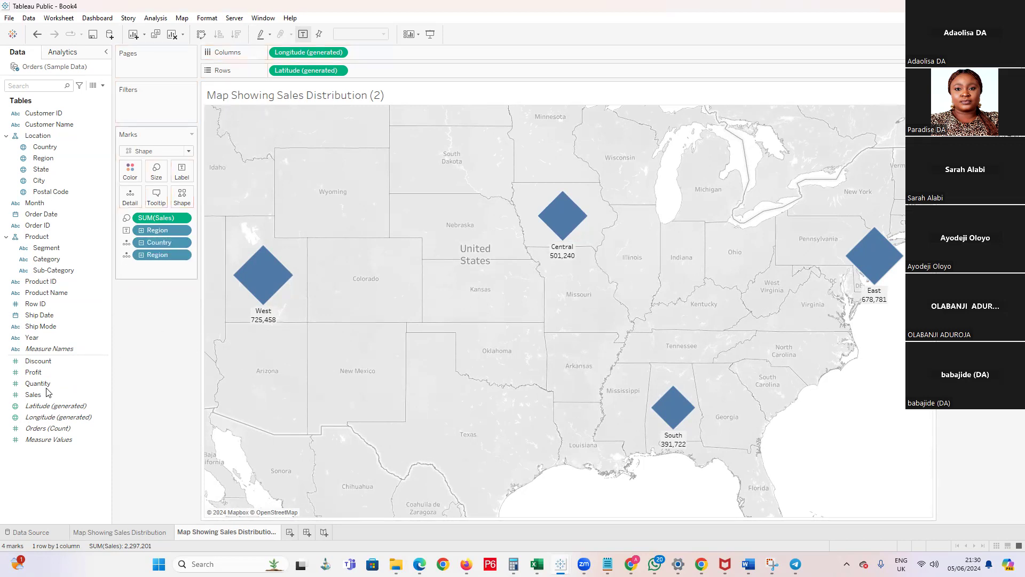
drag(112, 307, 203, 187)
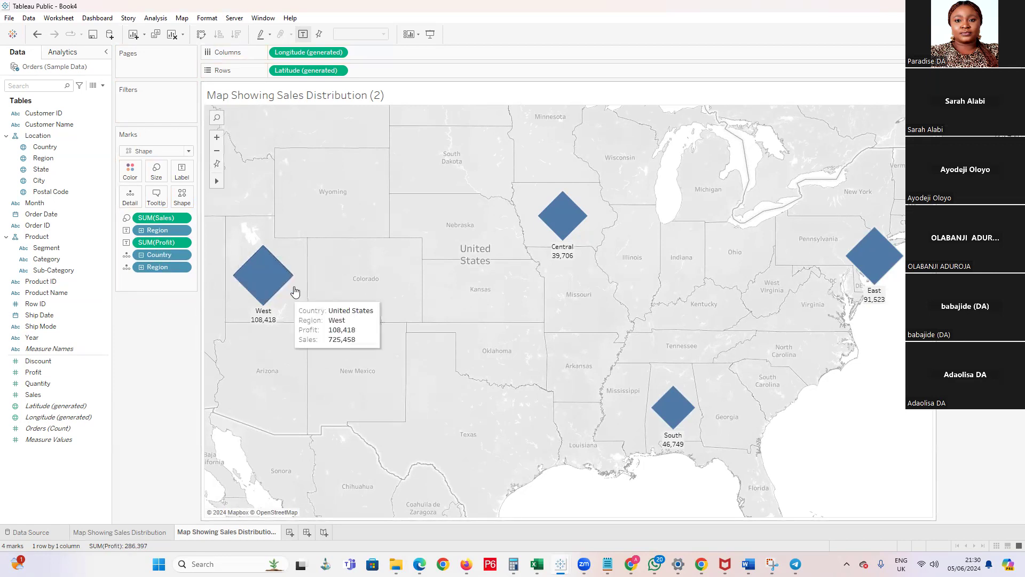
Compare the filled Sales map with the diamond map and examine all four regions on the latter
click(117, 533)
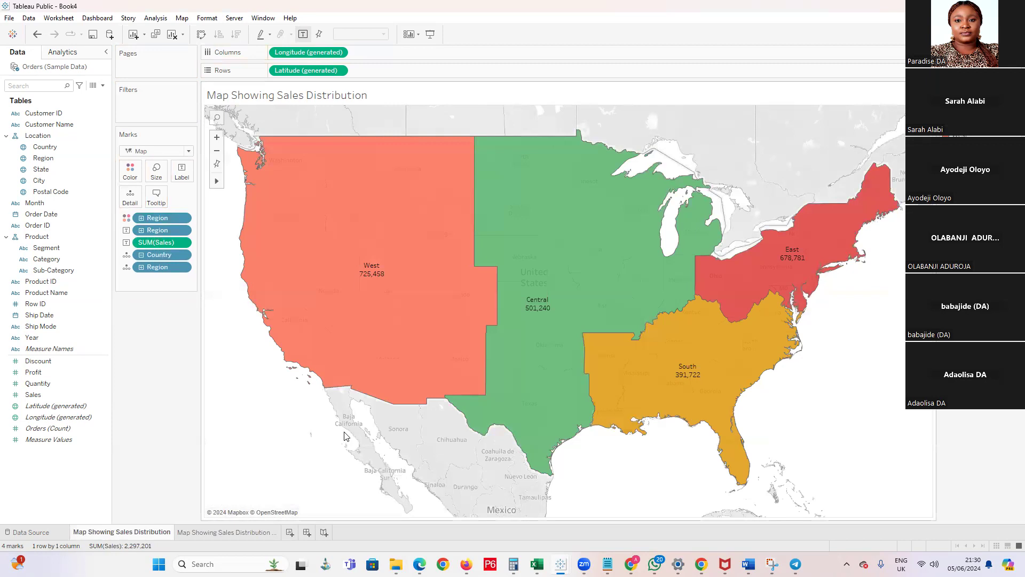
click(196, 532)
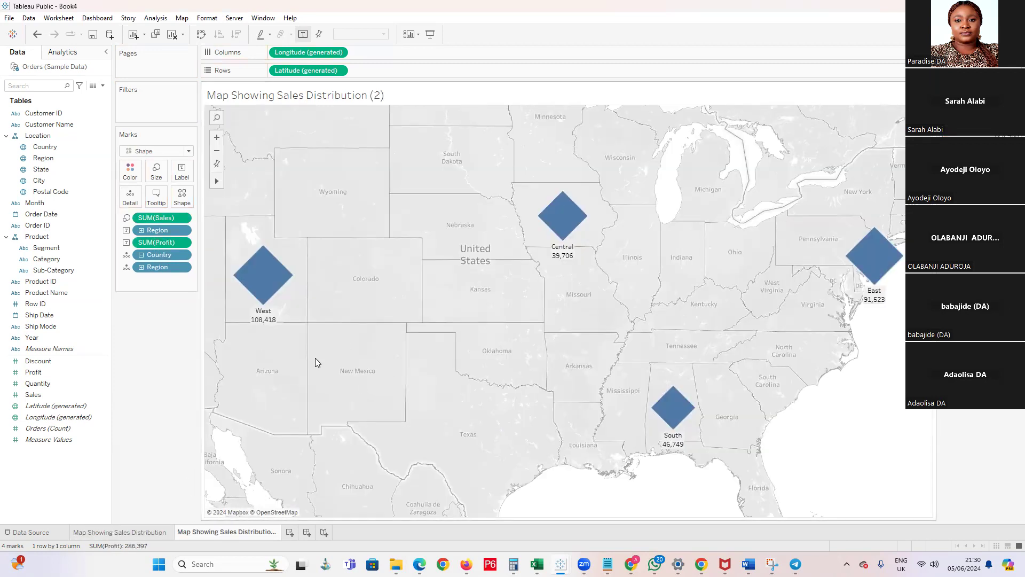
scroll(406, 389, down, 4)
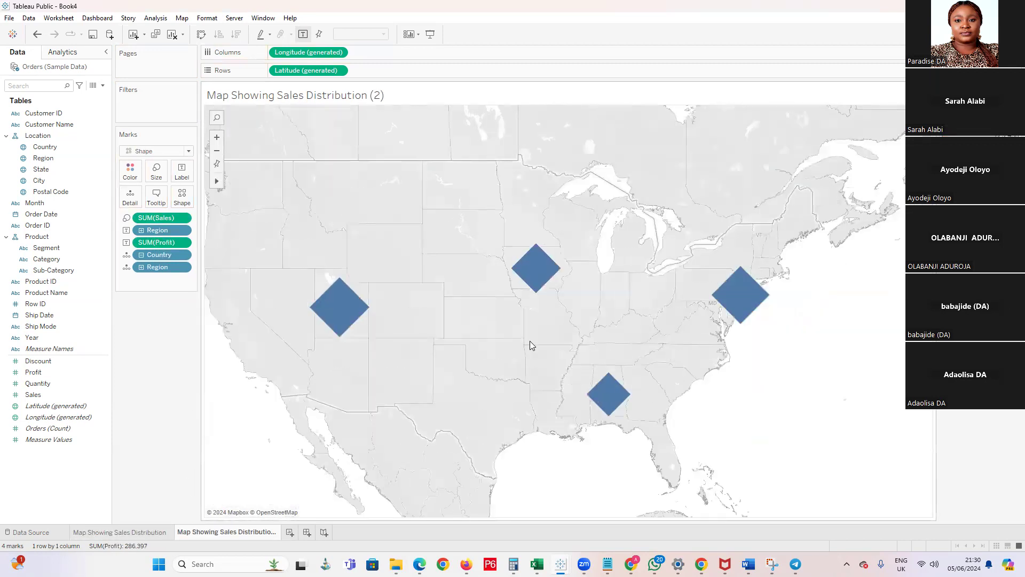
scroll(511, 348, up, 1)
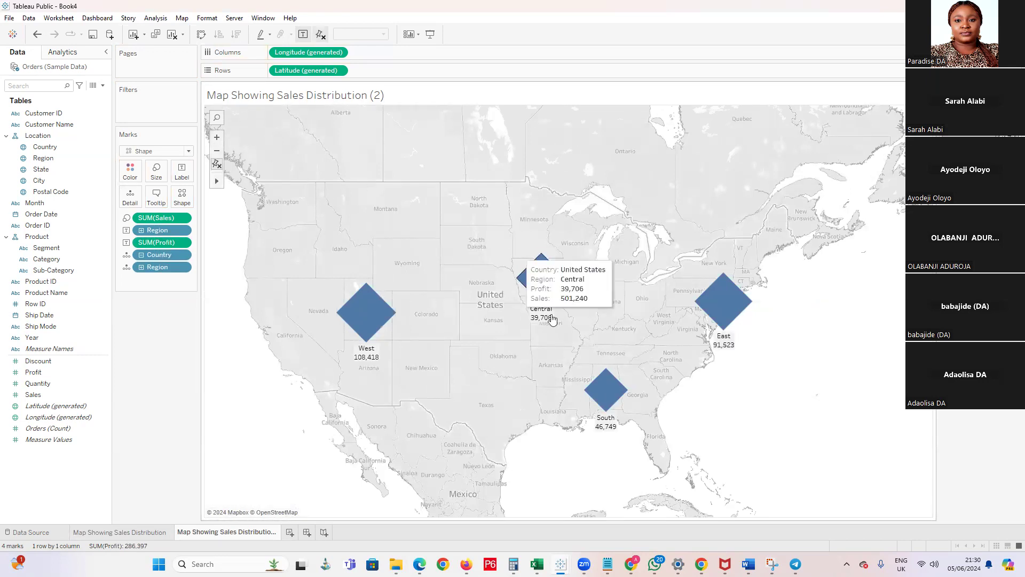
On the Map Showing Sales Distribution sheet, duplicate the generated Latitude field on Rows to stack two maps
mouse_move(525, 291)
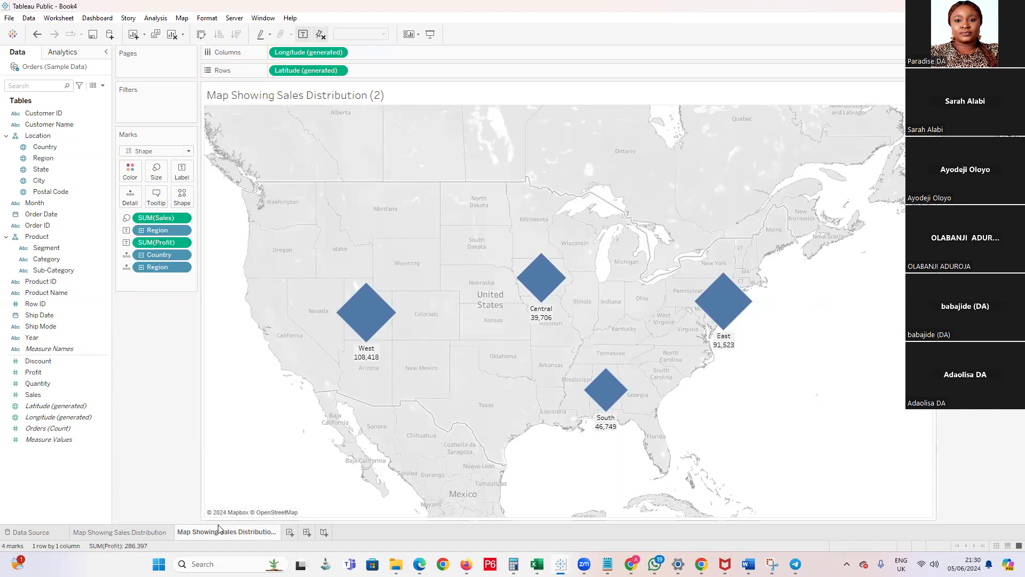
click(146, 534)
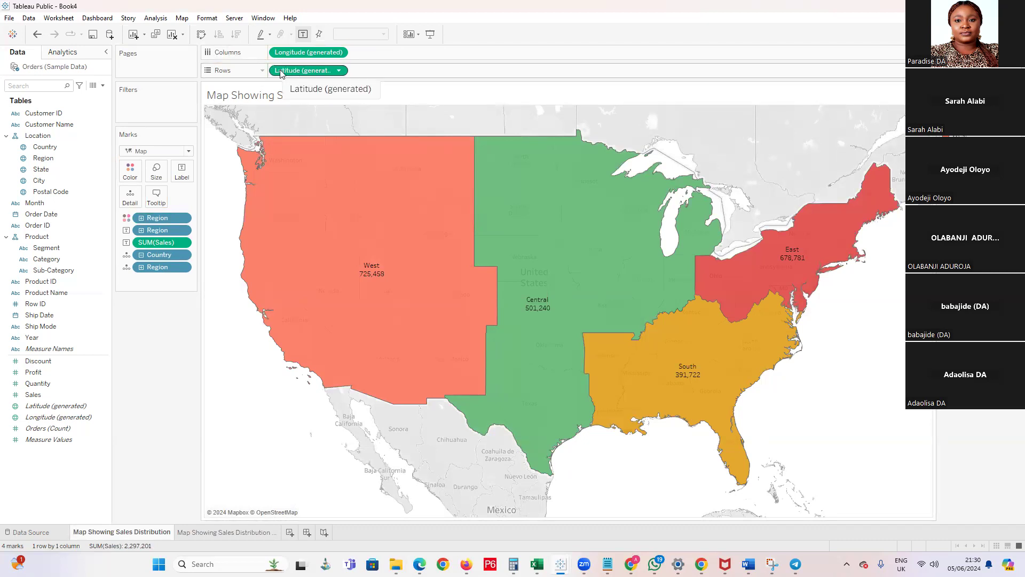
drag(279, 74, 389, 79)
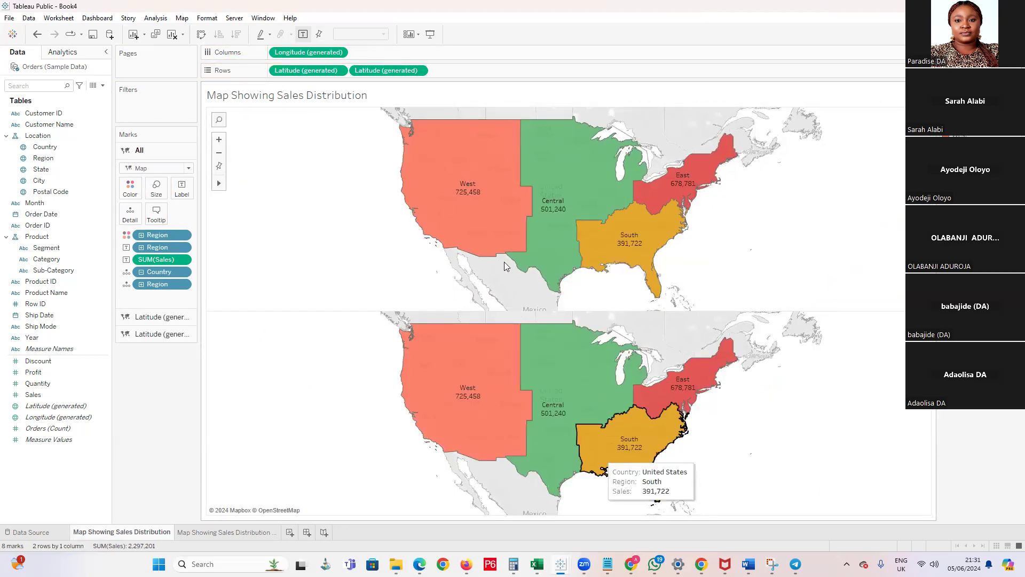
Remove the Sales label and the Region coloring from the lower map only
click(138, 318)
click(150, 329)
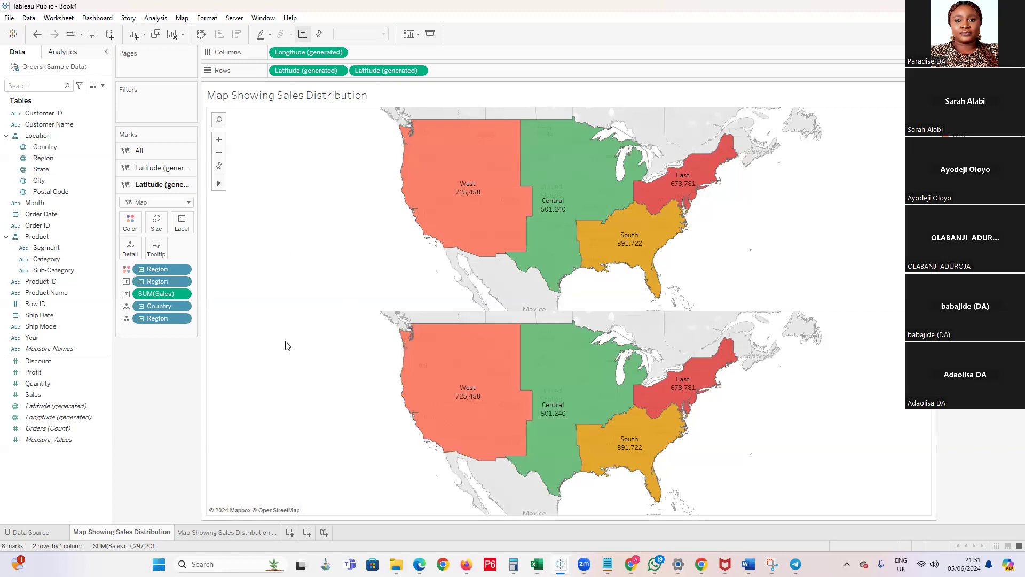
click(160, 168)
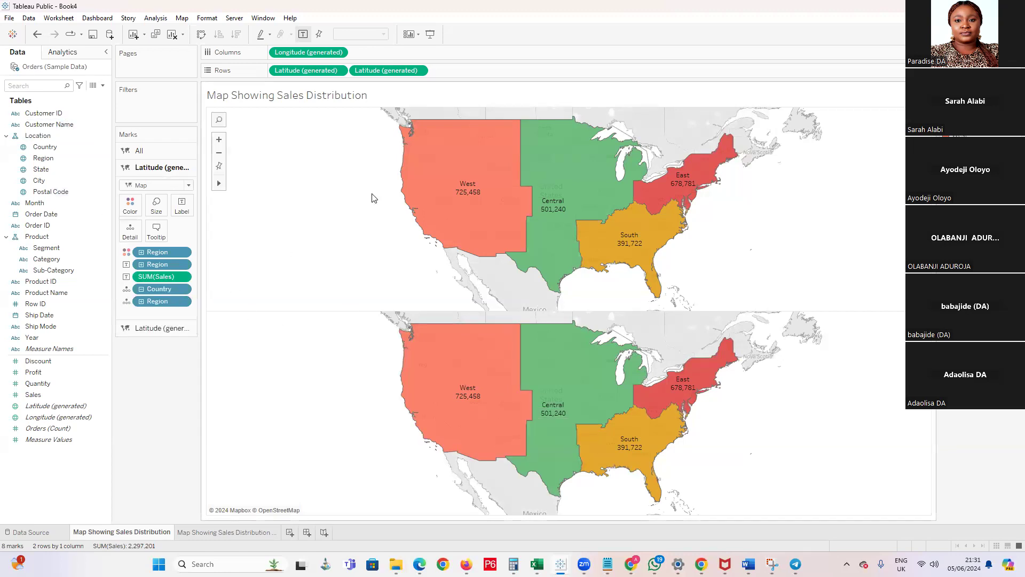
click(137, 150)
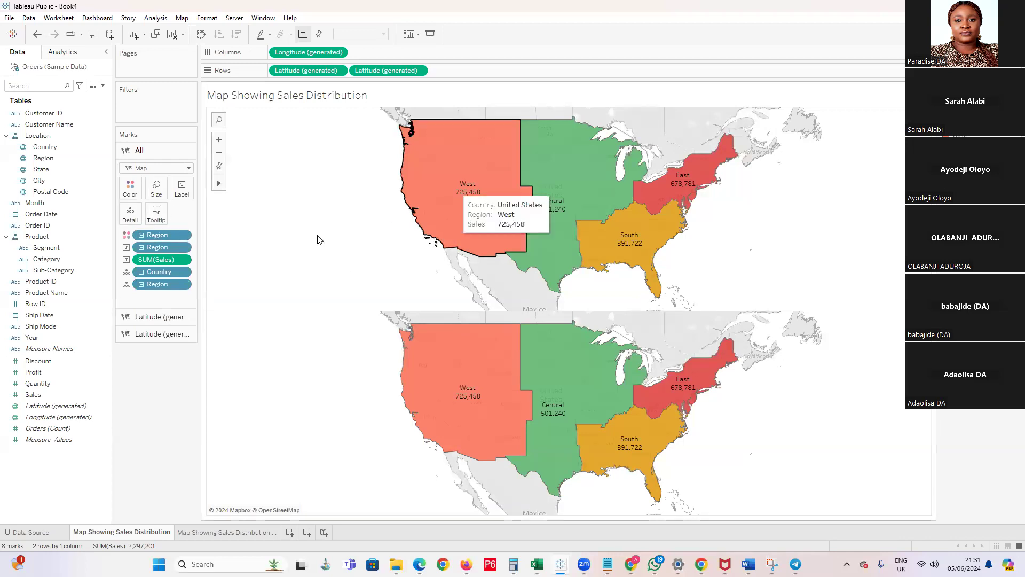
click(163, 335)
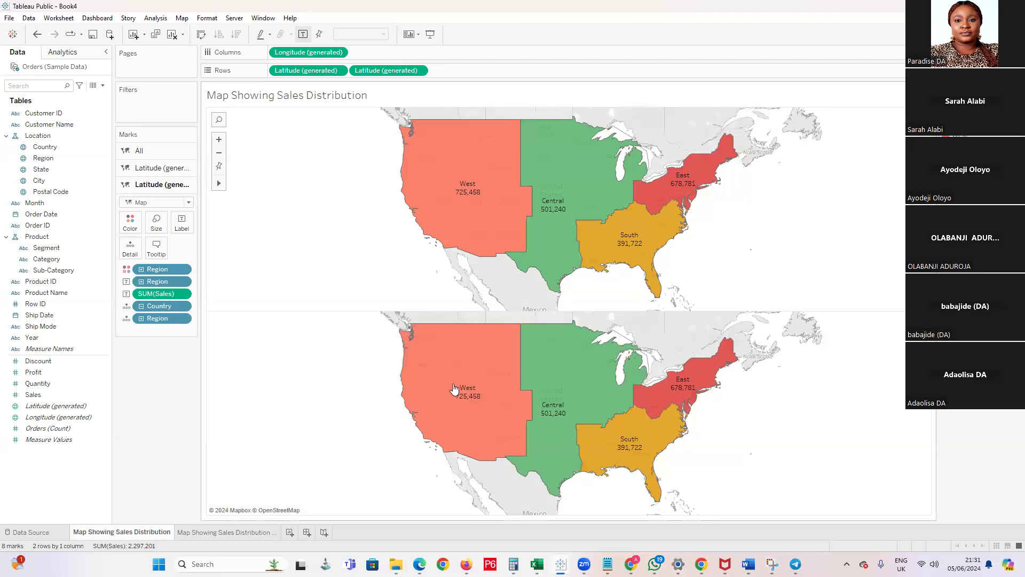
drag(163, 294, 164, 366)
drag(158, 270, 142, 354)
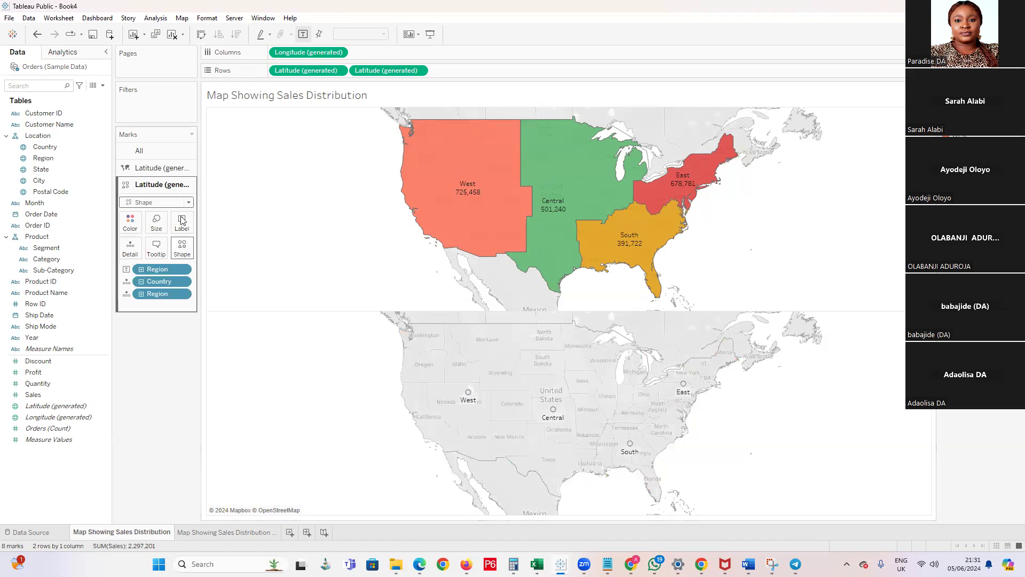
Change the lower map's region marks to filled circle shapes and color them black
click(181, 248)
click(179, 307)
click(180, 295)
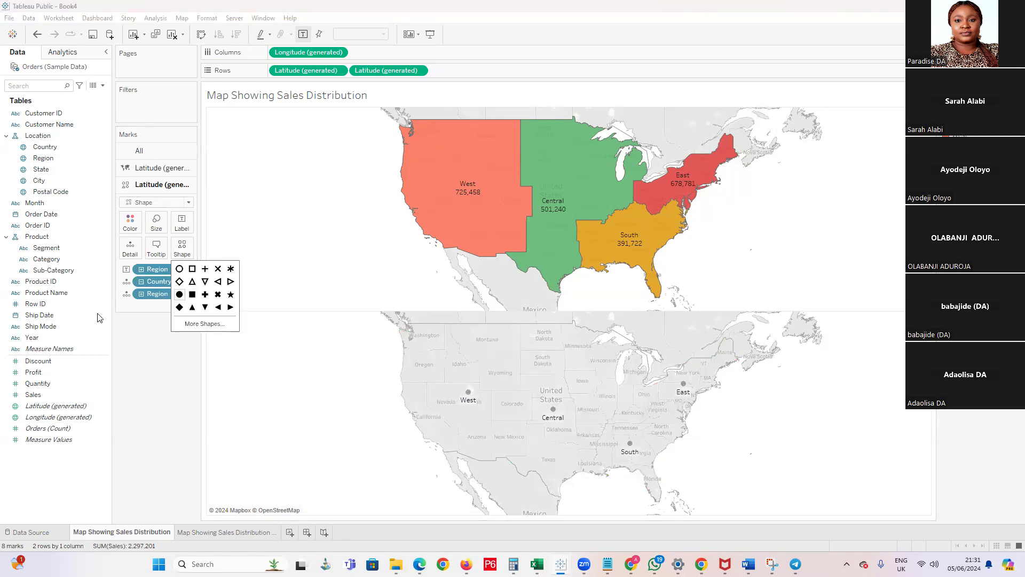
click(162, 344)
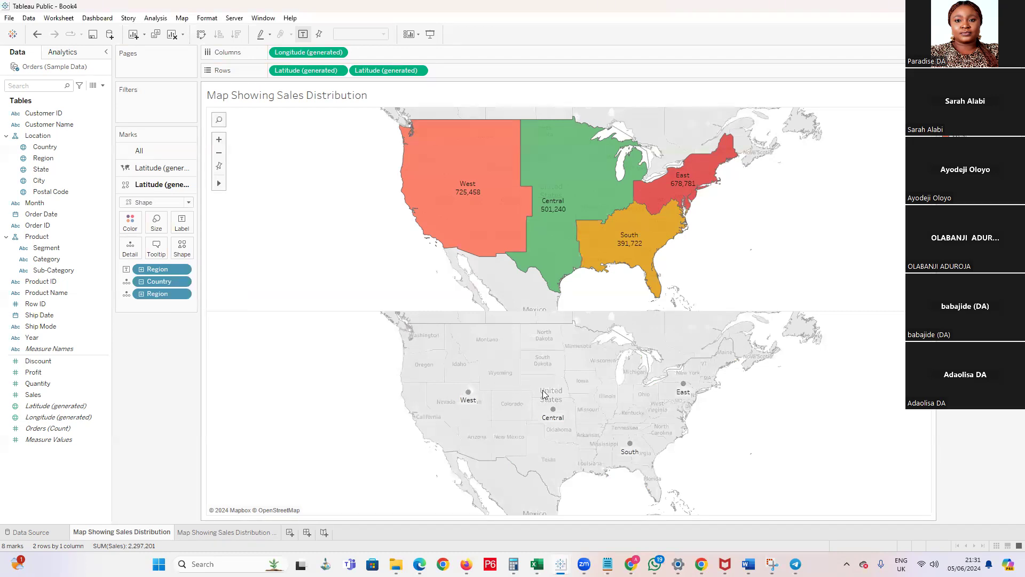
click(130, 221)
click(138, 254)
click(154, 418)
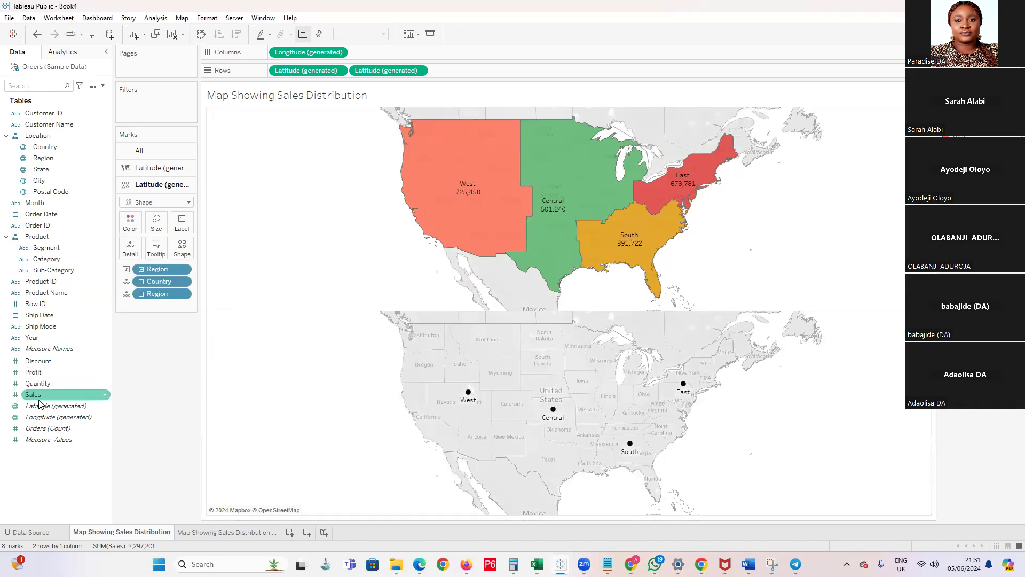
Size the lower map's circles by Profit and enlarge them to about the middle of the size range
drag(38, 375, 156, 223)
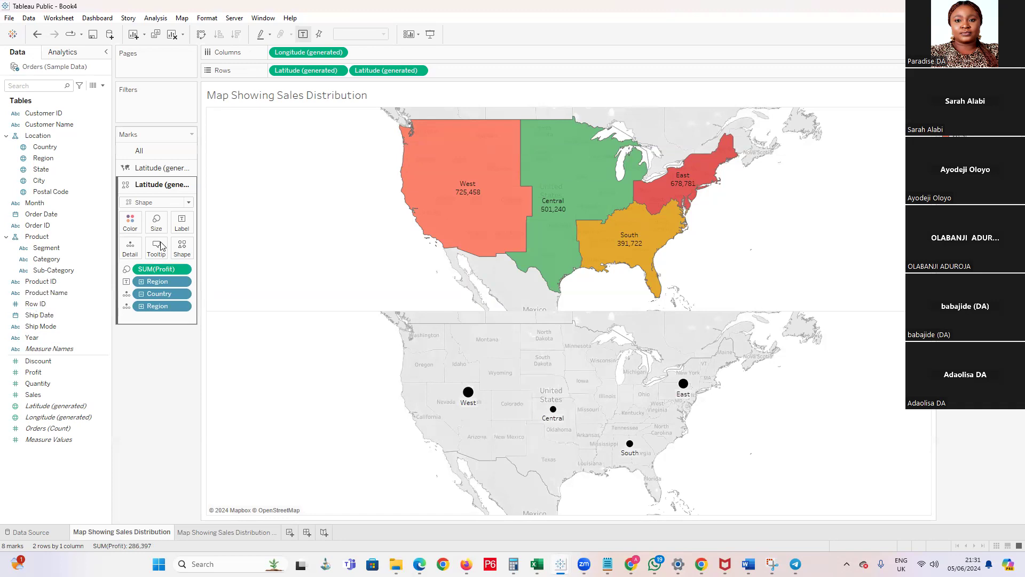
click(156, 222)
click(201, 249)
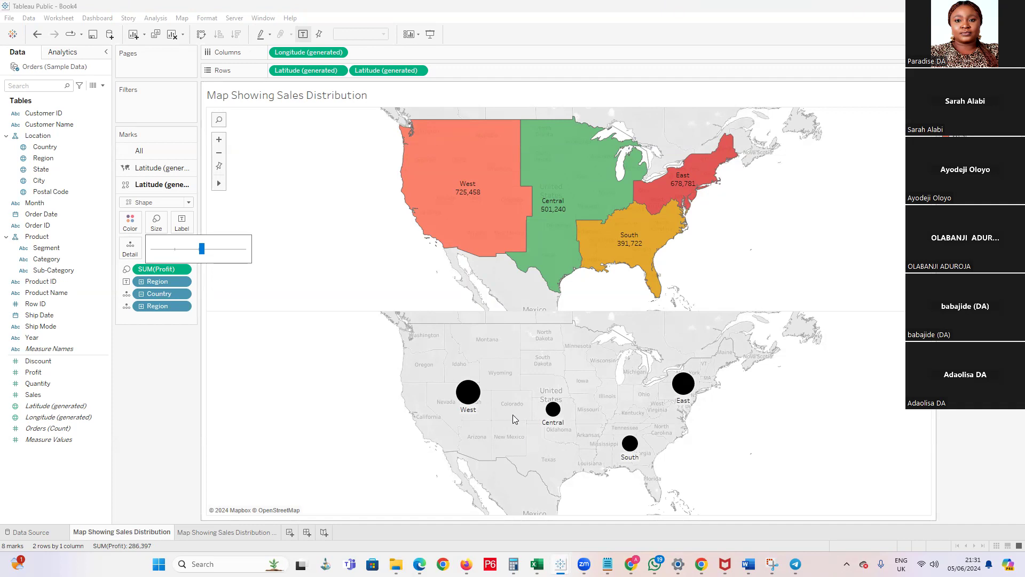
mouse_move(528, 199)
click(417, 72)
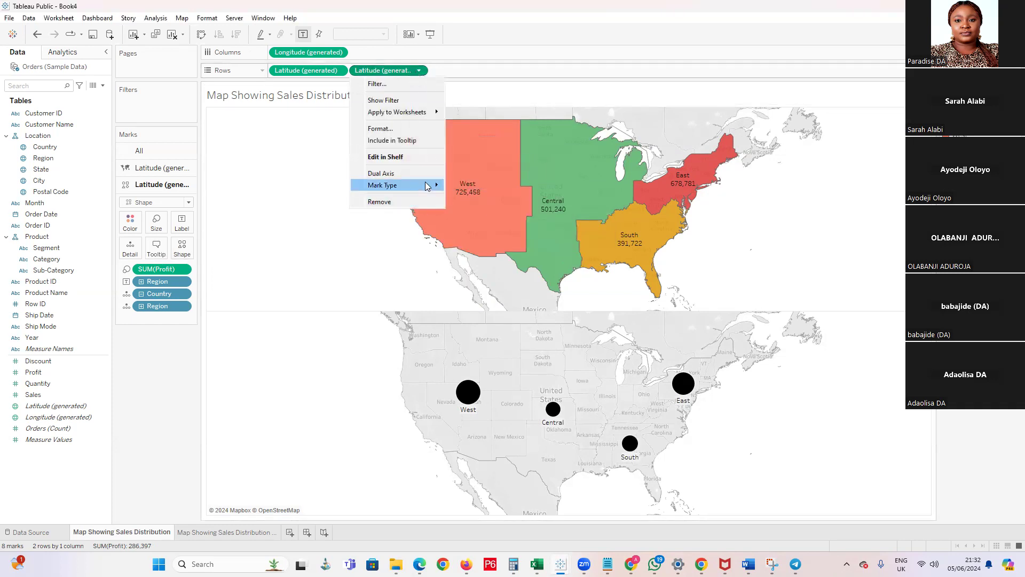
mouse_move(427, 186)
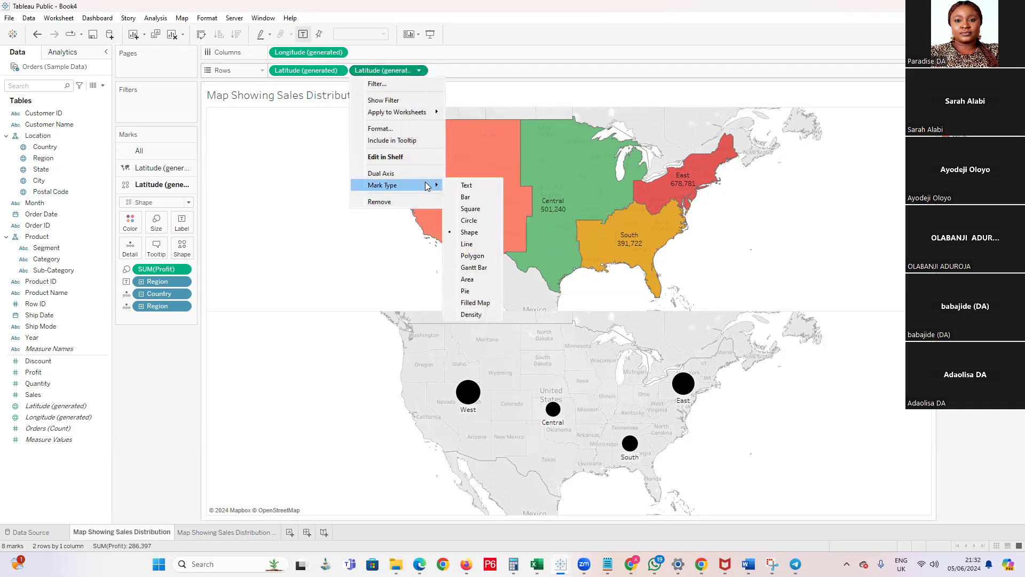
click(499, 93)
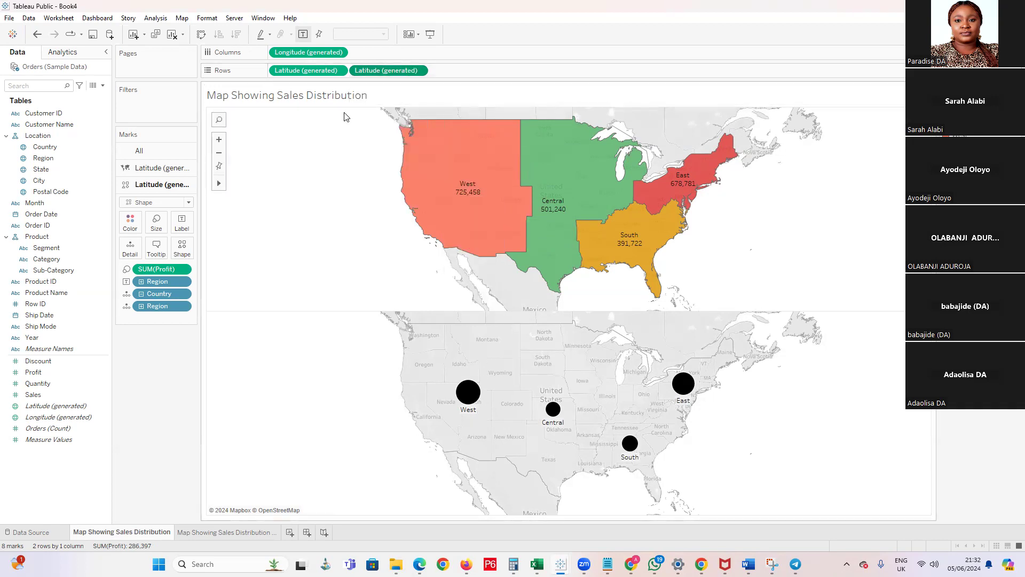
click(417, 70)
click(407, 71)
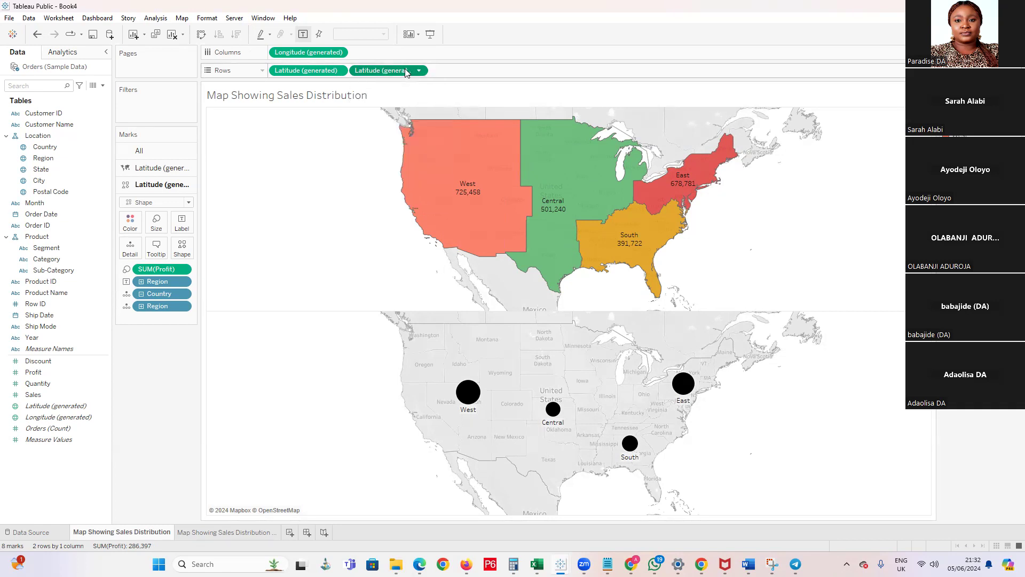
right_click(406, 71)
click(422, 77)
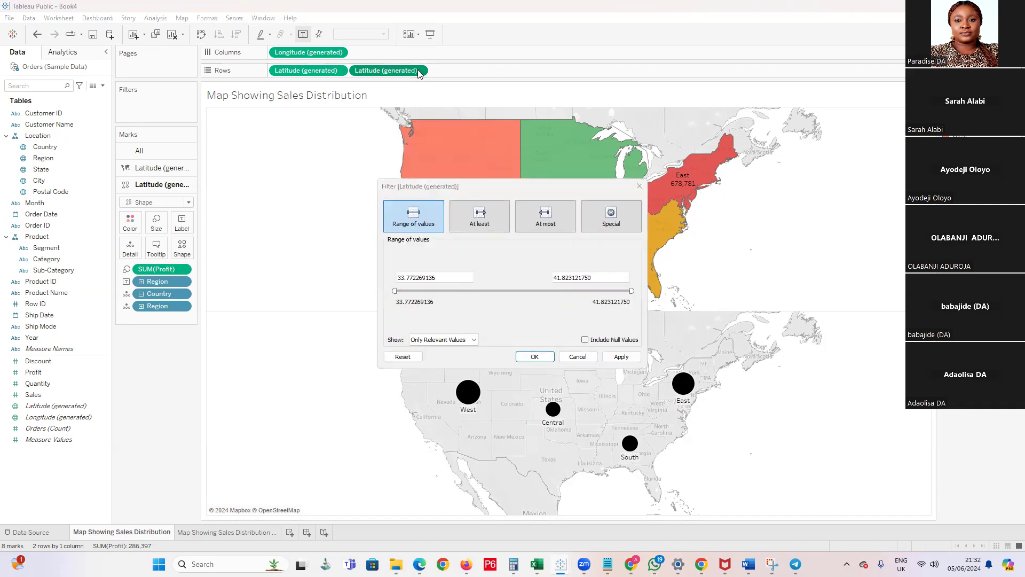
click(637, 189)
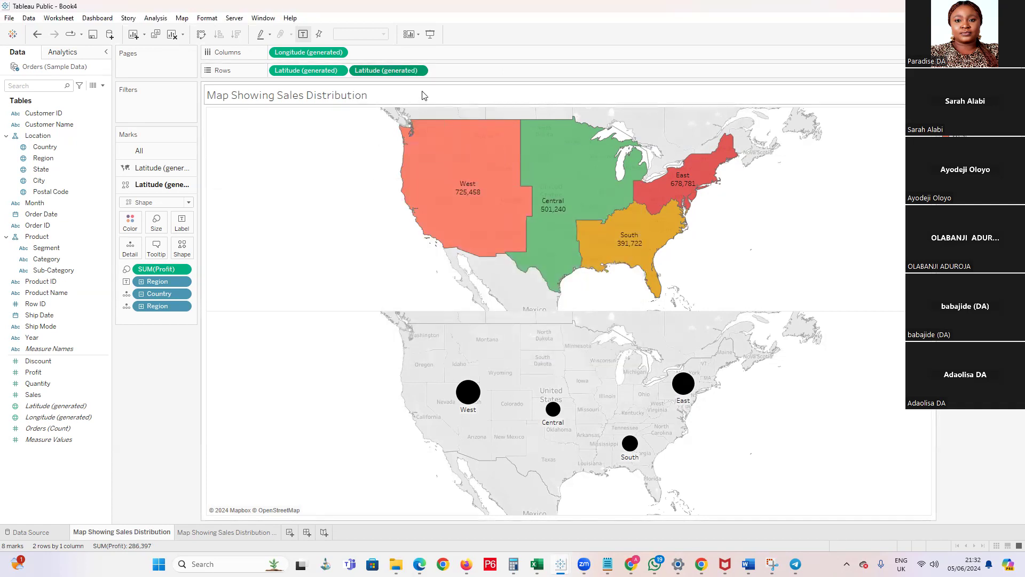
Combine the two maps with Dual Axis and enlarge the profit circles to about three-quarters of the size range
click(419, 71)
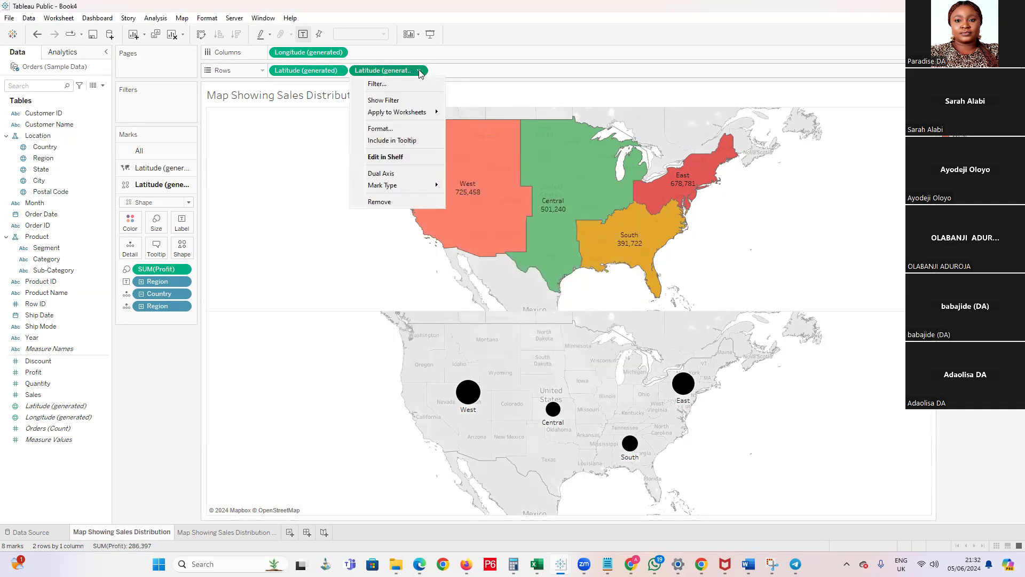
click(392, 175)
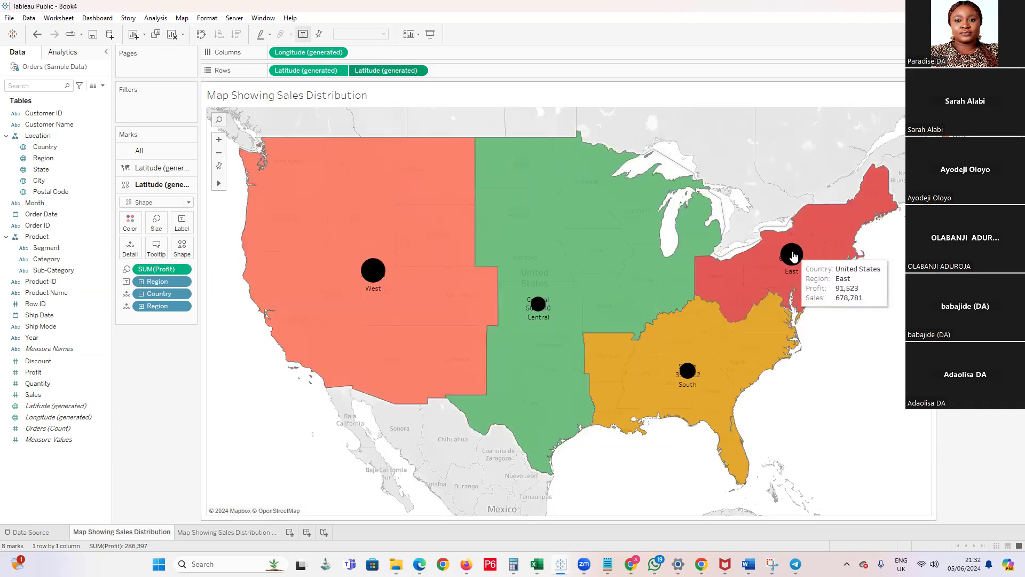
click(156, 230)
click(223, 250)
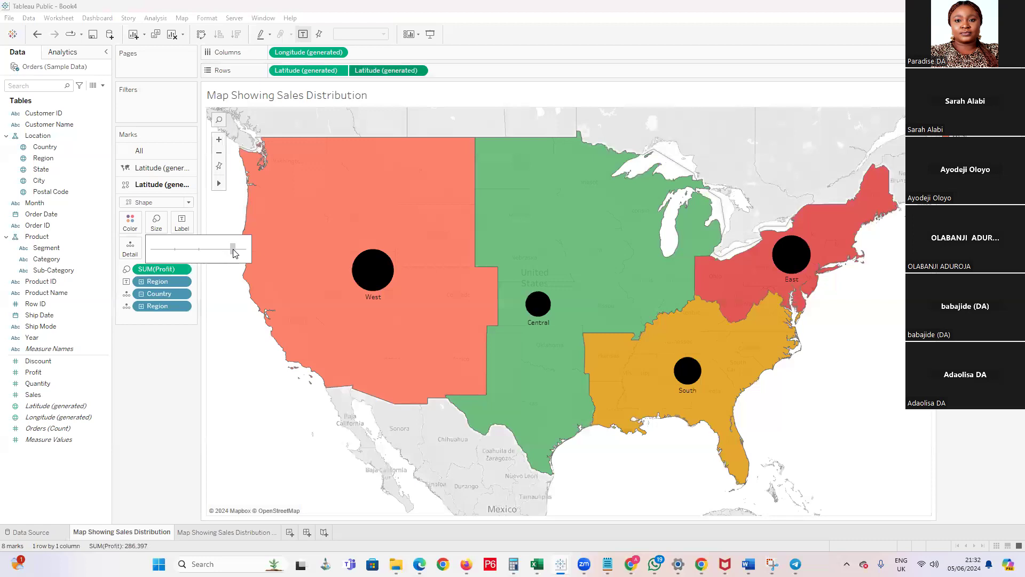
click(233, 250)
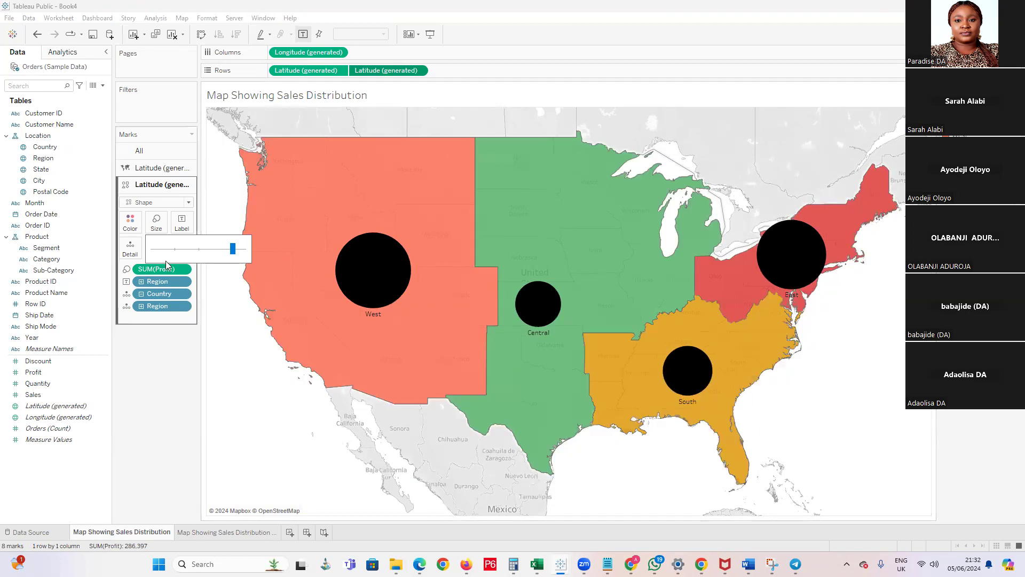
click(222, 250)
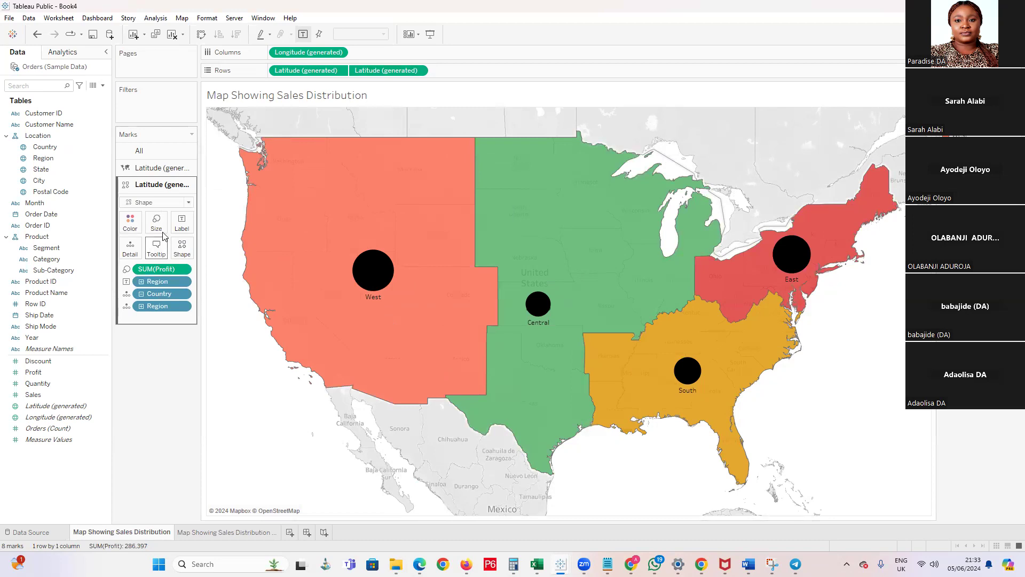
Set the color opacity of all marks on the combined map to 100%
click(129, 221)
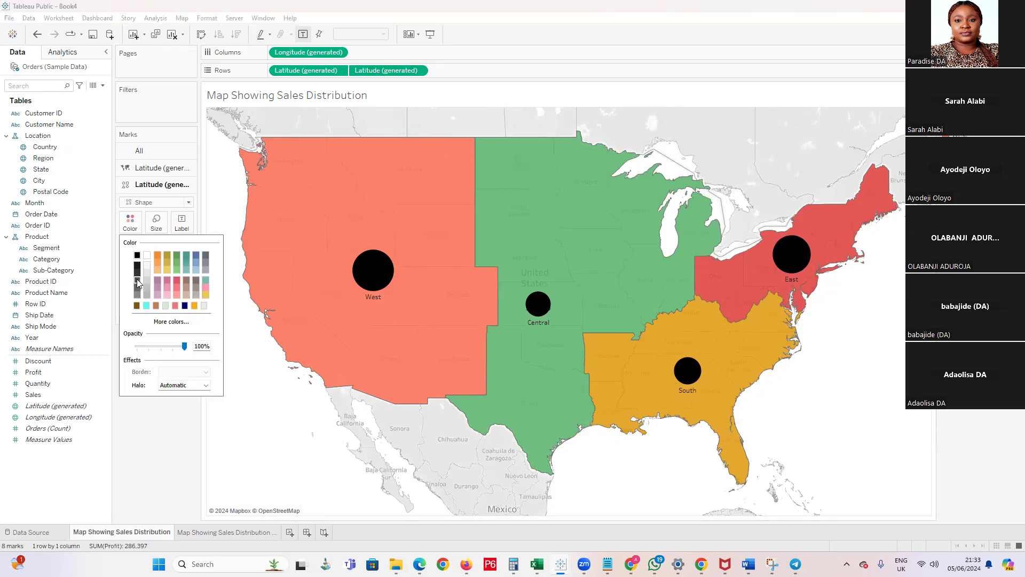
click(153, 152)
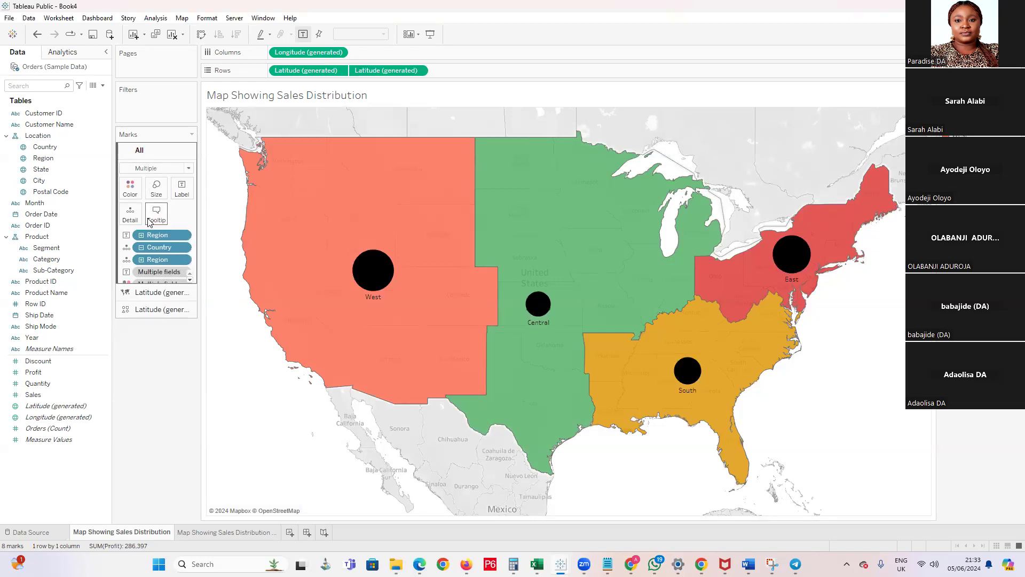
click(130, 188)
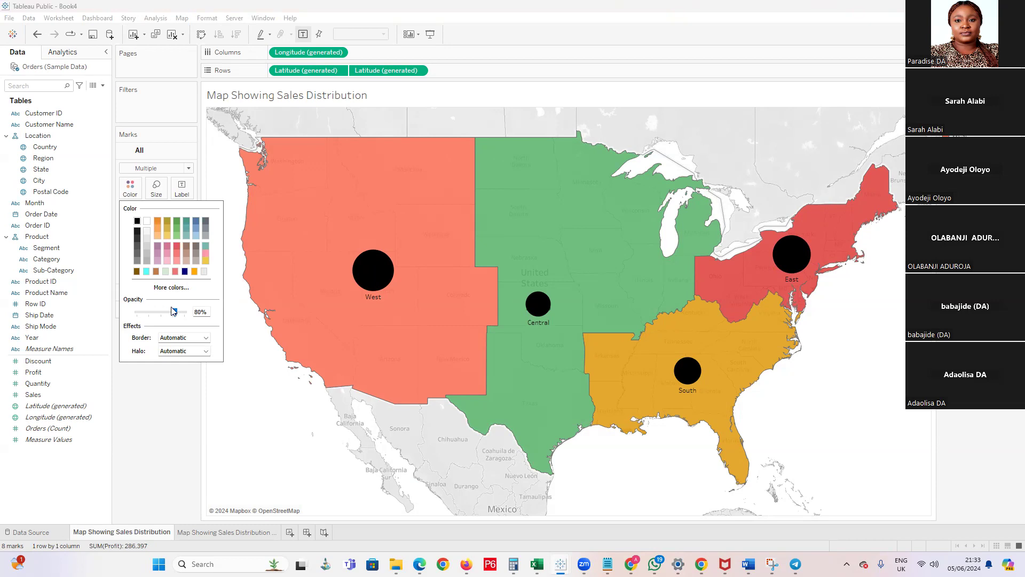
drag(175, 313, 185, 312)
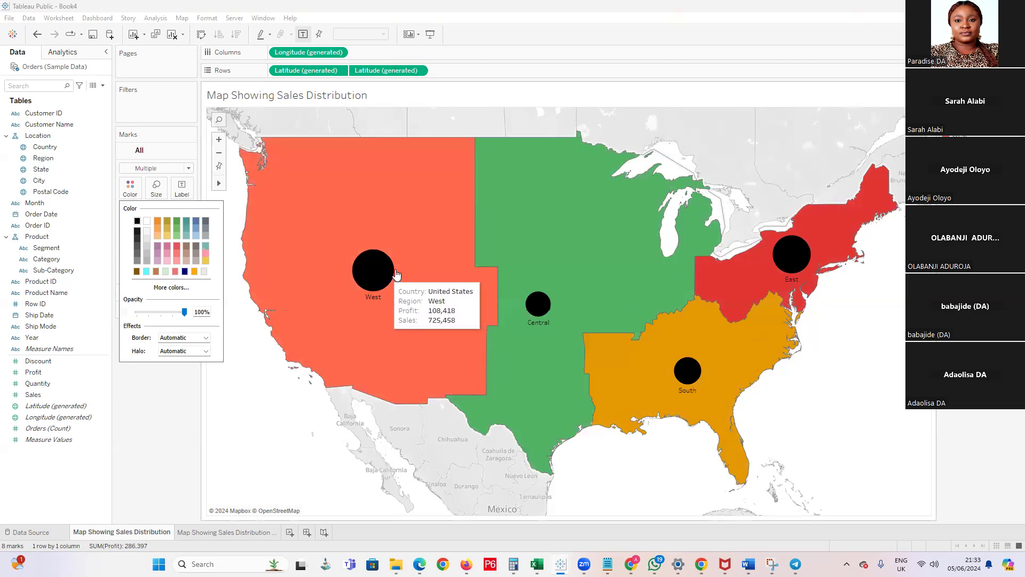
click(183, 369)
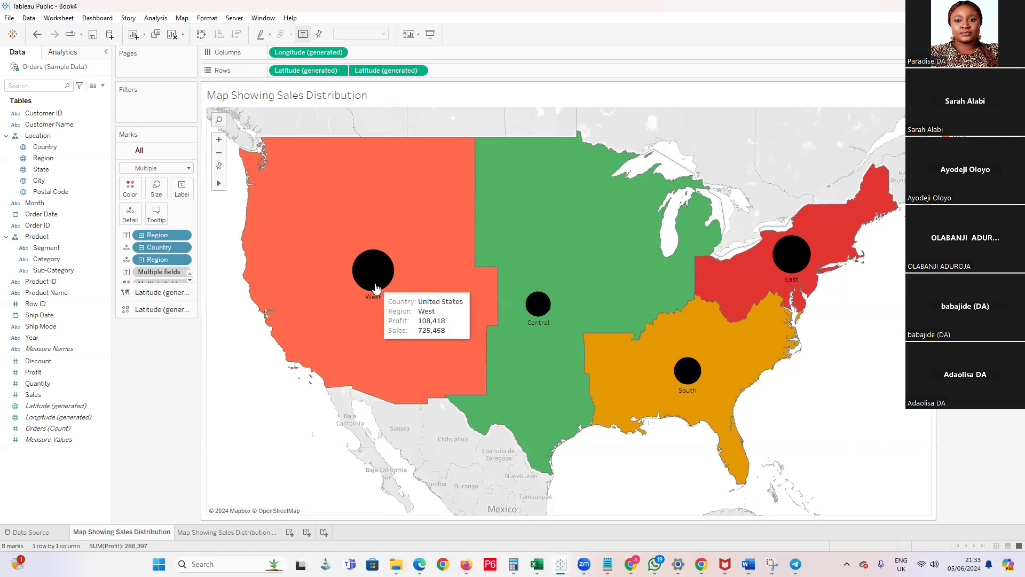
mouse_move(540, 305)
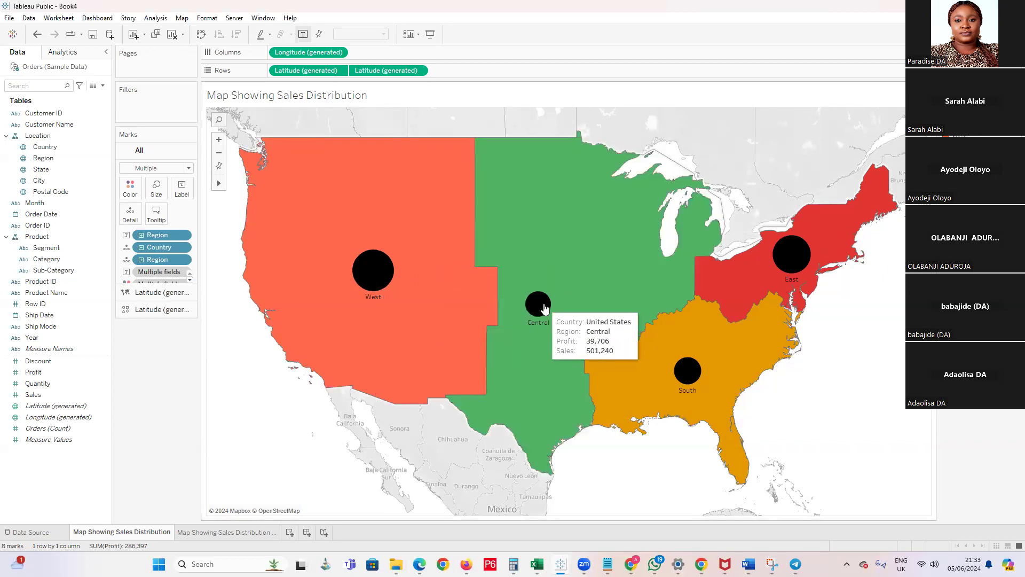
mouse_move(448, 297)
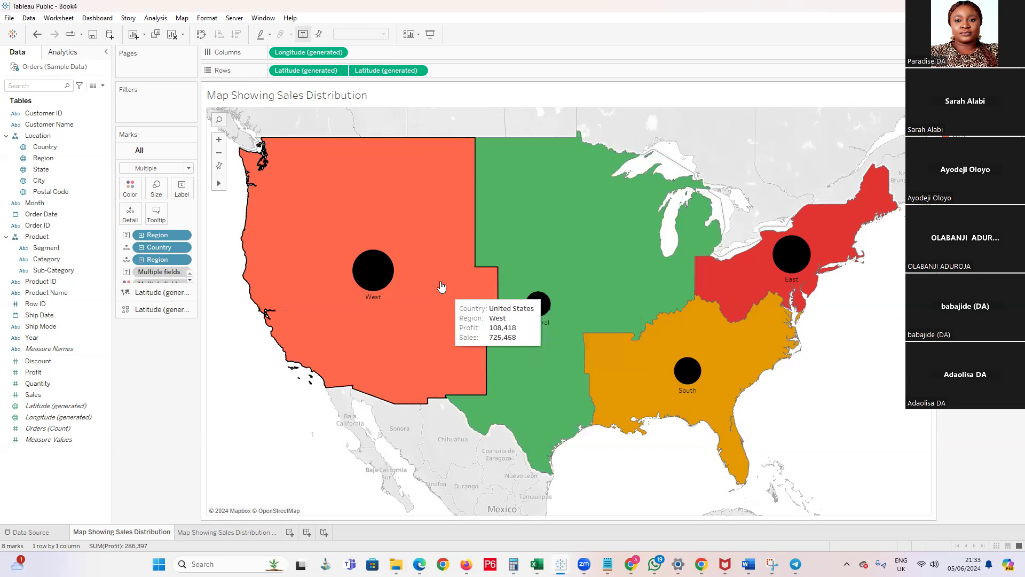
Delete the duplicated worksheet Map Showing Sales Distribution (2)
click(217, 532)
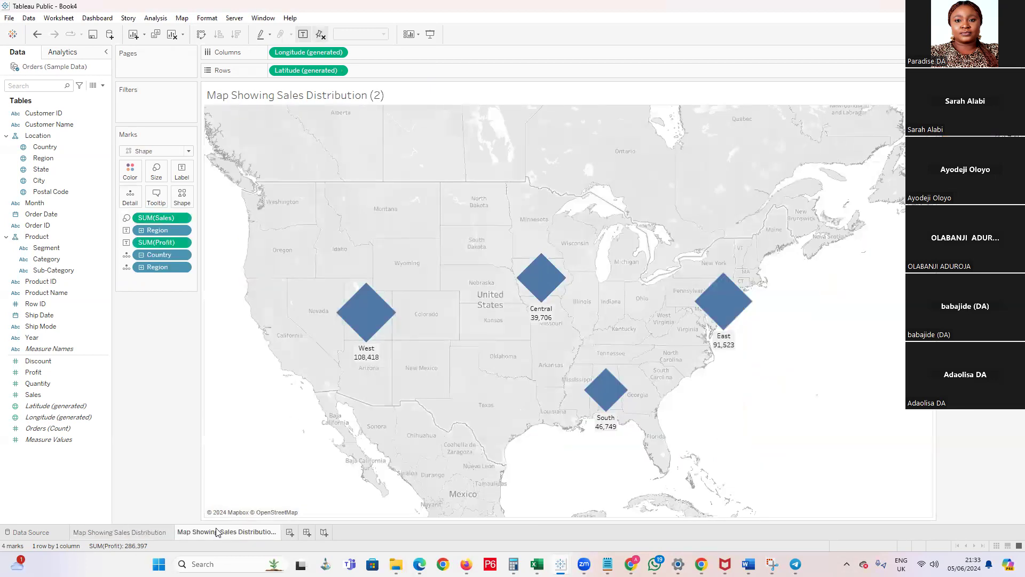
right_click(217, 532)
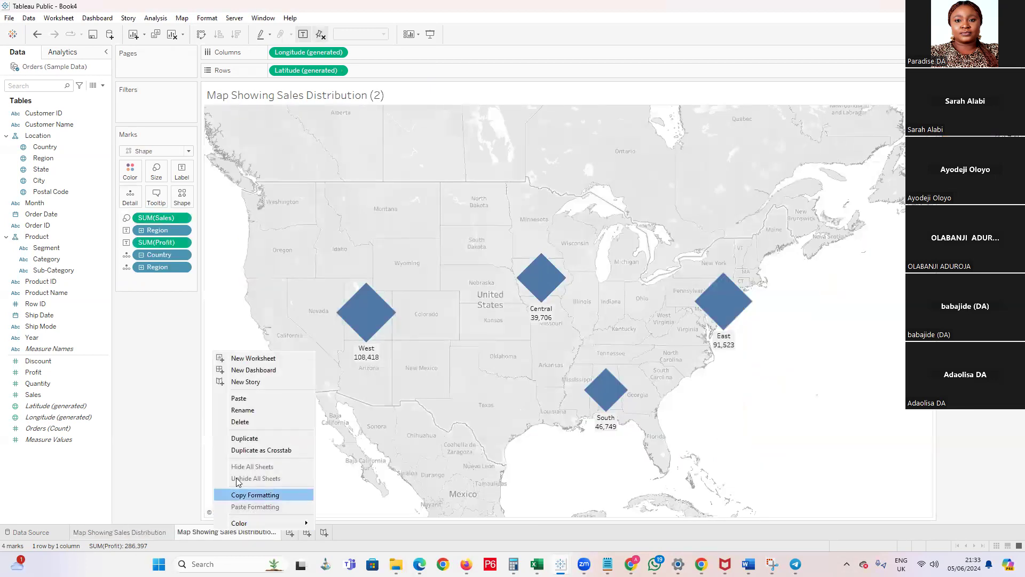
click(249, 423)
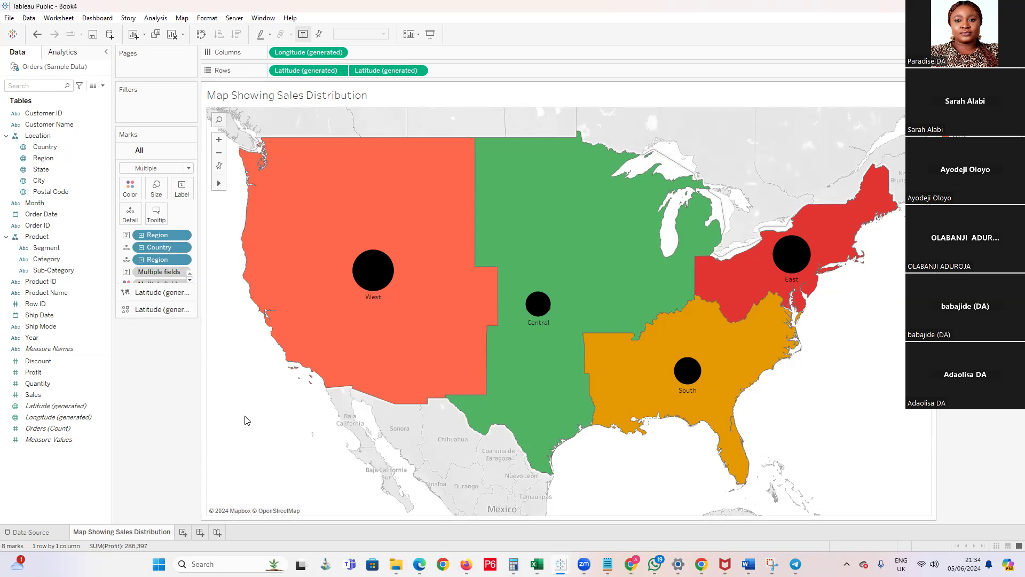
click(63, 393)
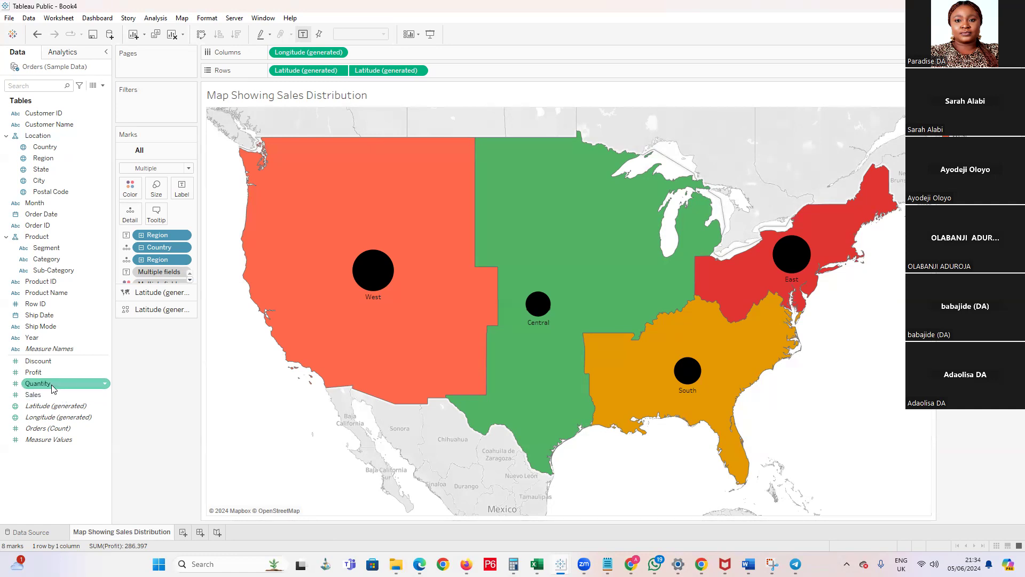
Label all marks on the combined regional map with Quantity
drag(54, 389, 182, 193)
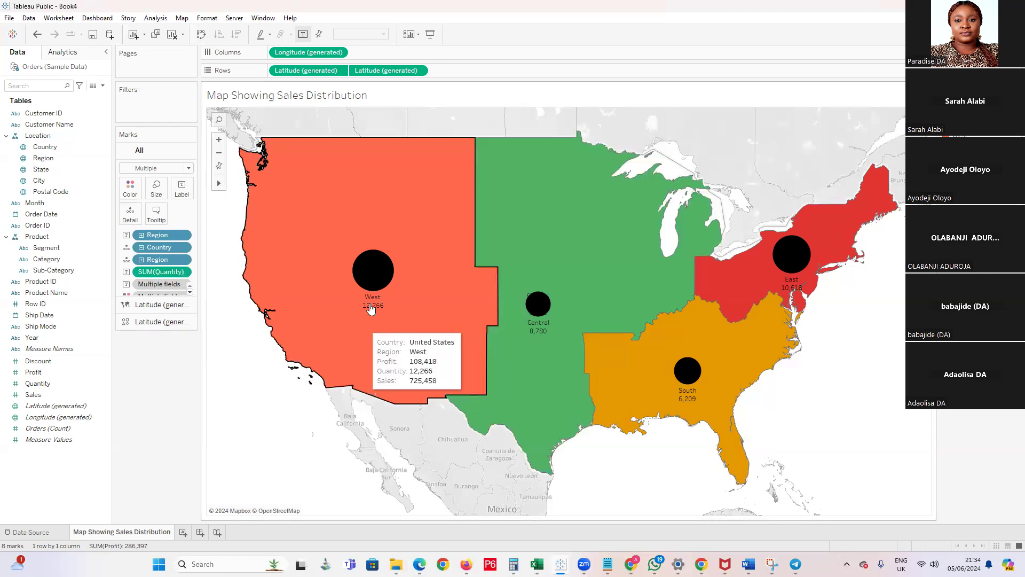
mouse_move(383, 324)
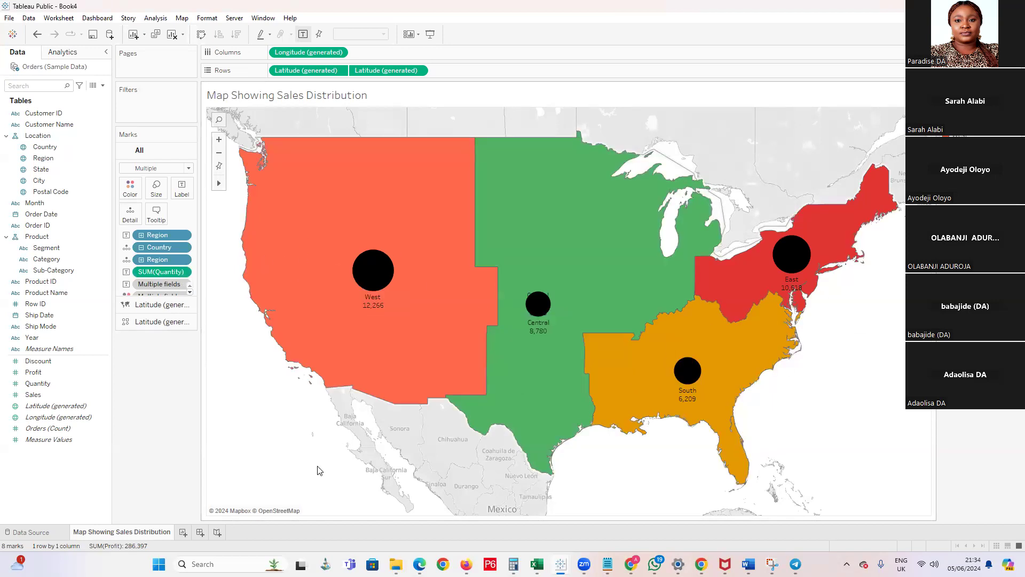
Create a new worksheet and chart Sales on Rows by Segment on Columns
click(183, 533)
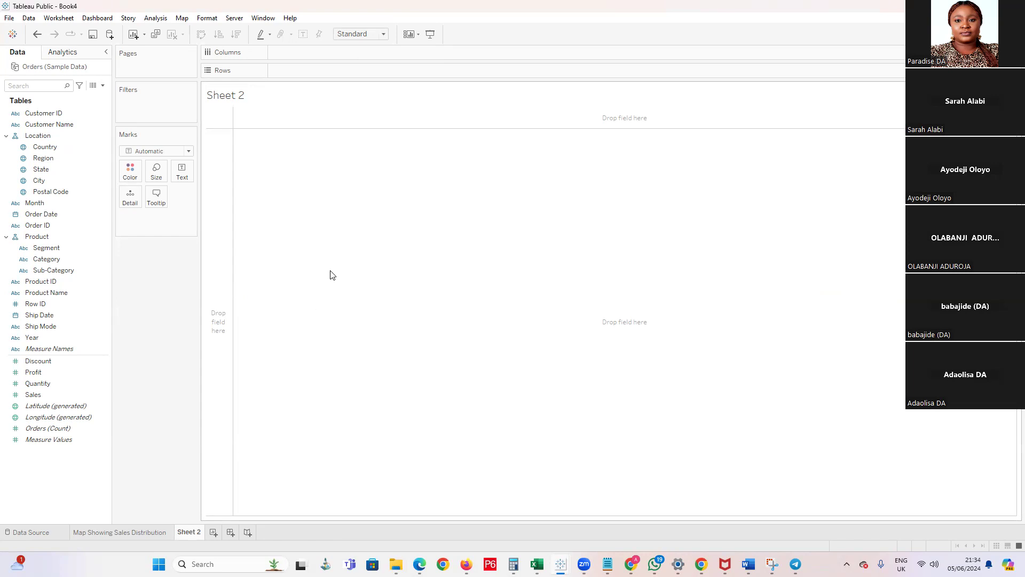
click(60, 262)
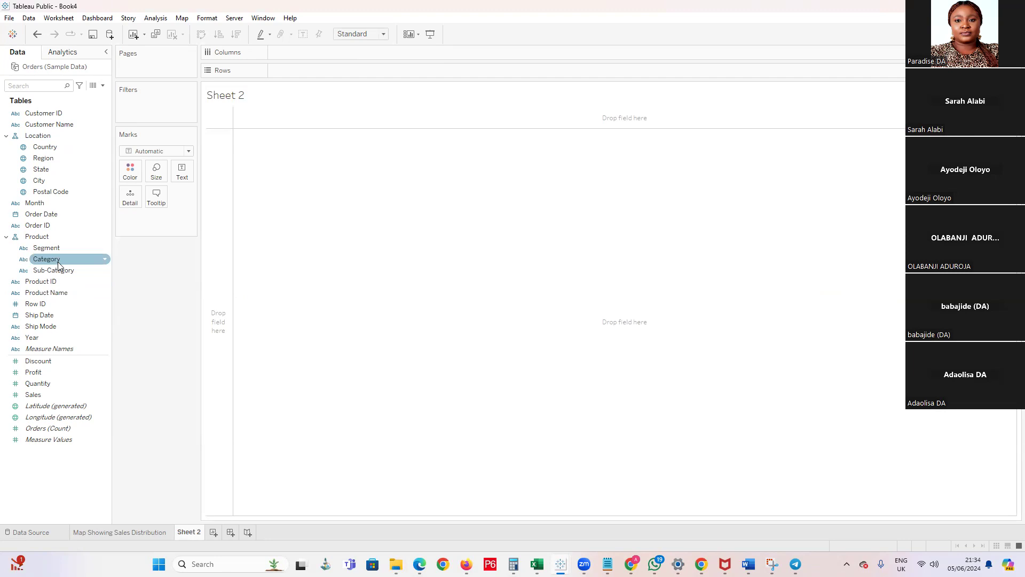
click(56, 248)
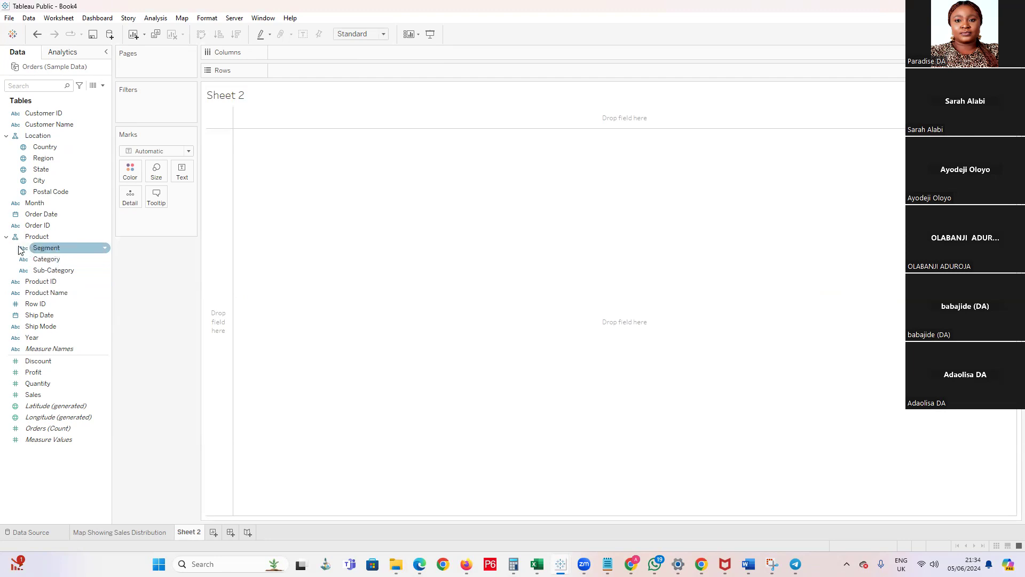
drag(46, 251, 303, 53)
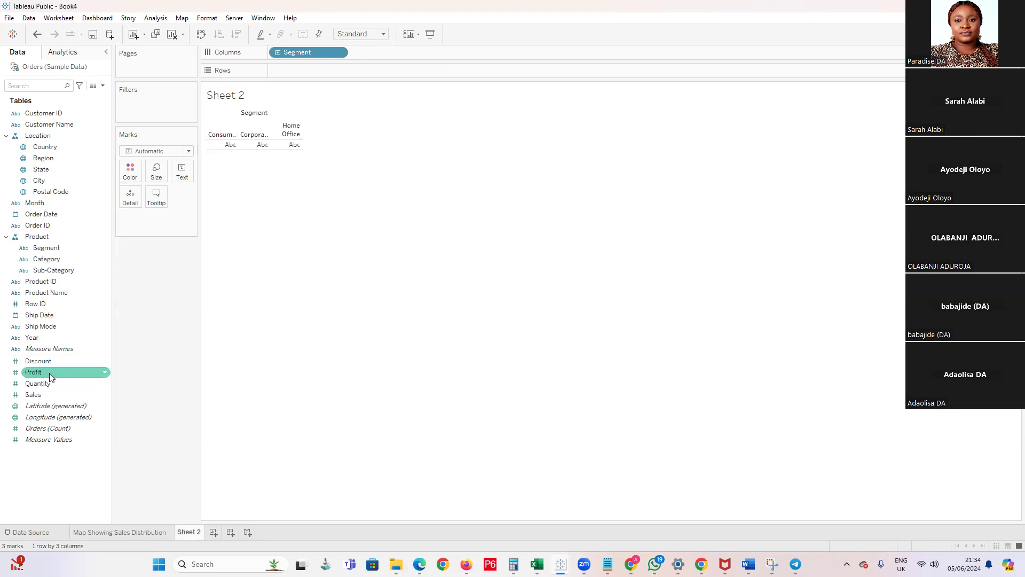
drag(50, 394, 299, 70)
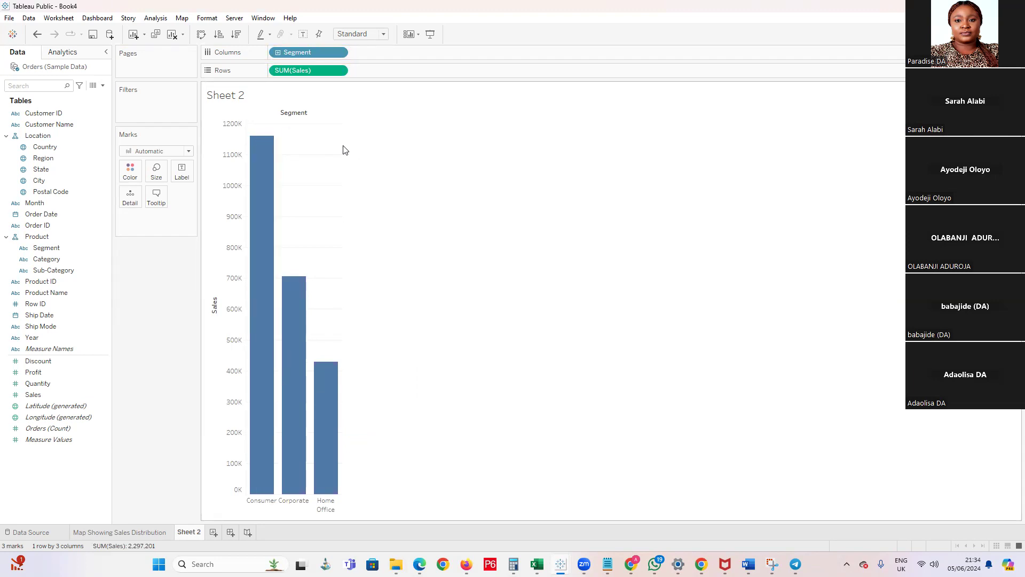
Drill the chart's Product hierarchy down to Category and Sub-Category and collapse it back to Segment
click(278, 53)
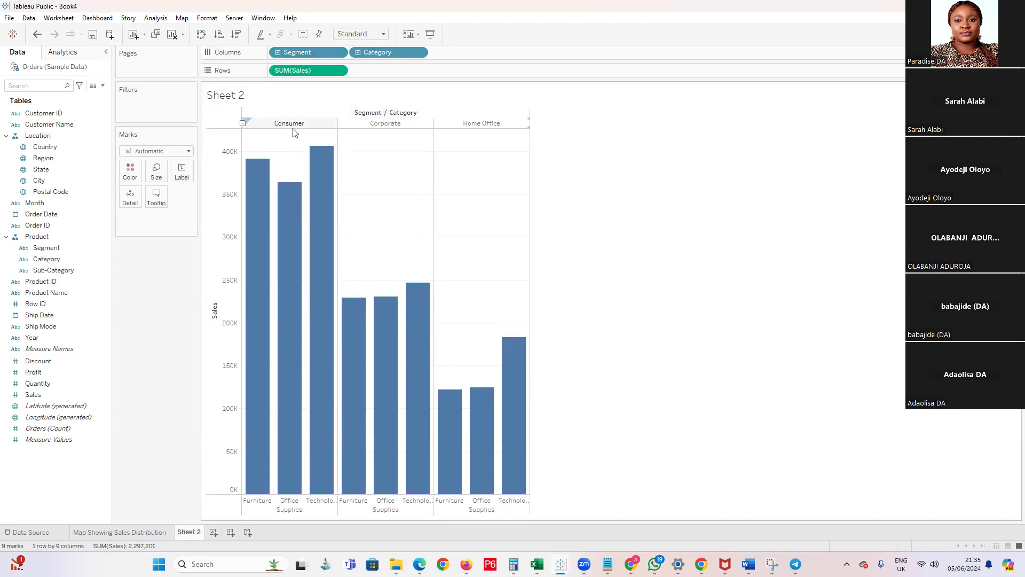
click(278, 52)
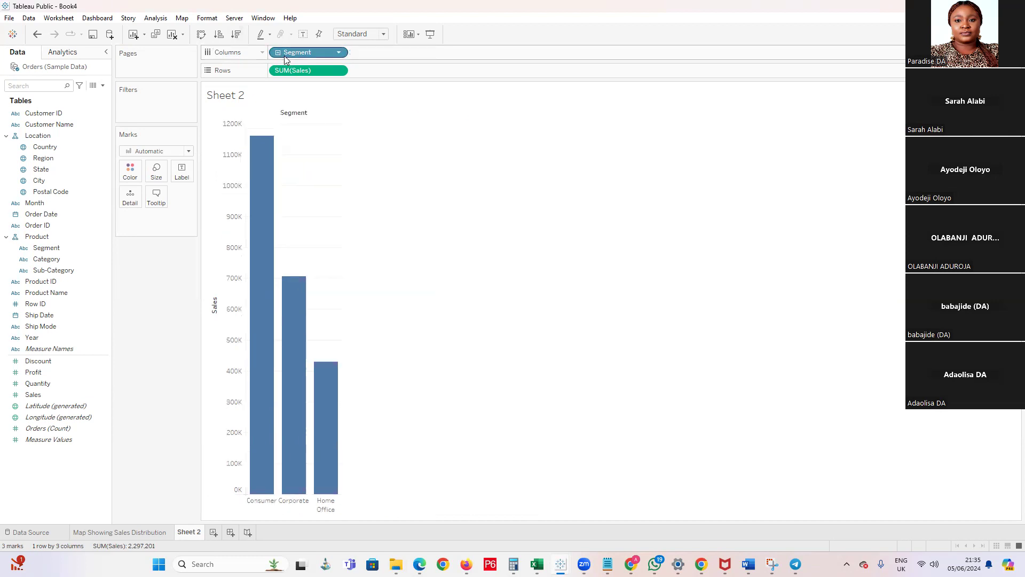
click(359, 51)
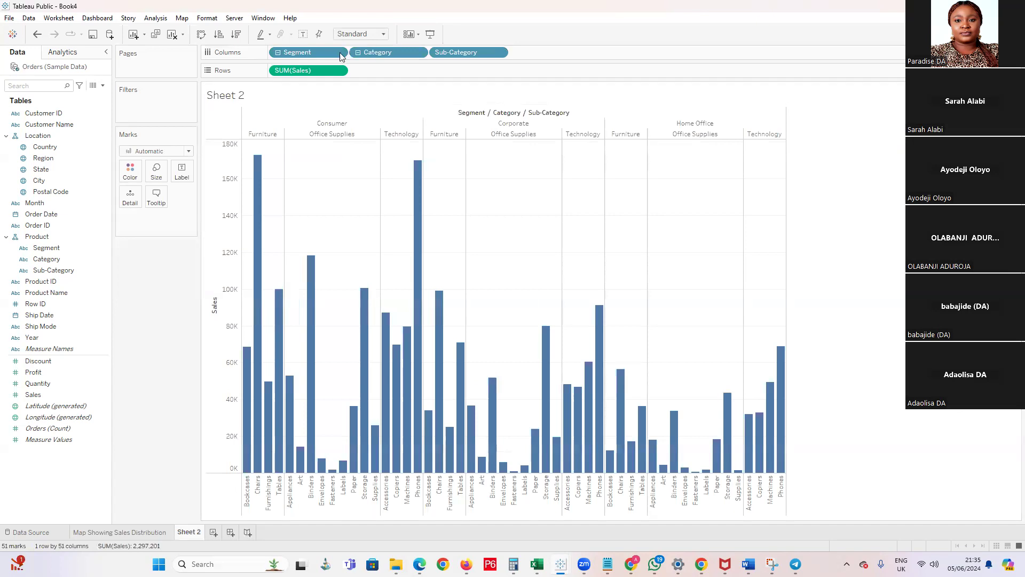
click(278, 52)
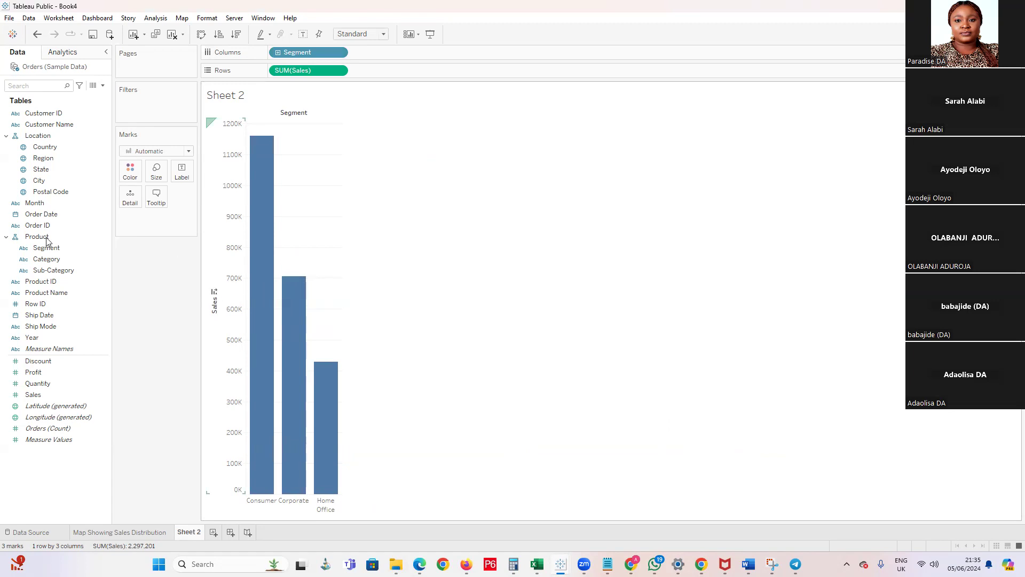
Try the Pie mark type on the segment sales chart and switch the marks to Bar
click(188, 152)
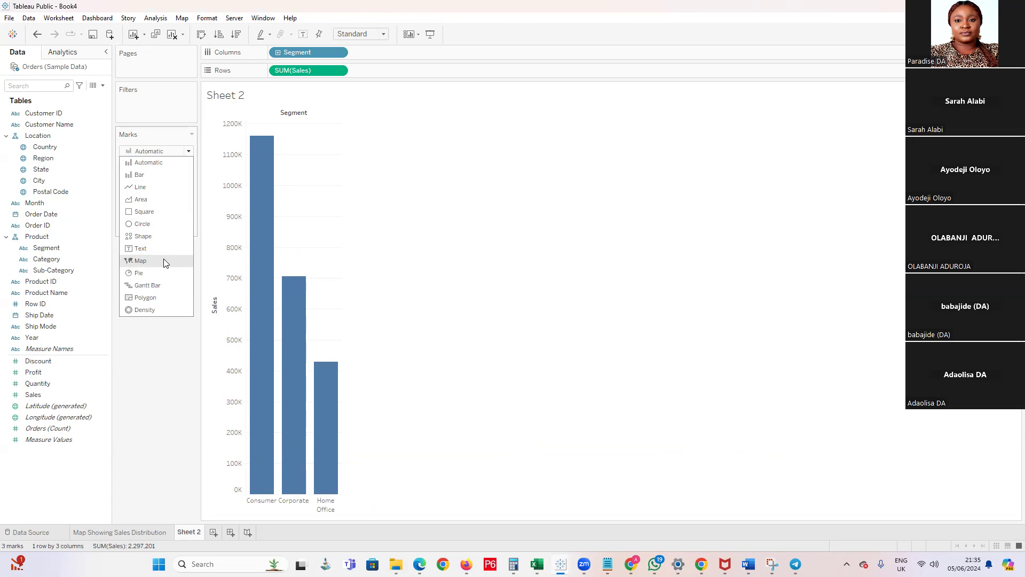
click(146, 273)
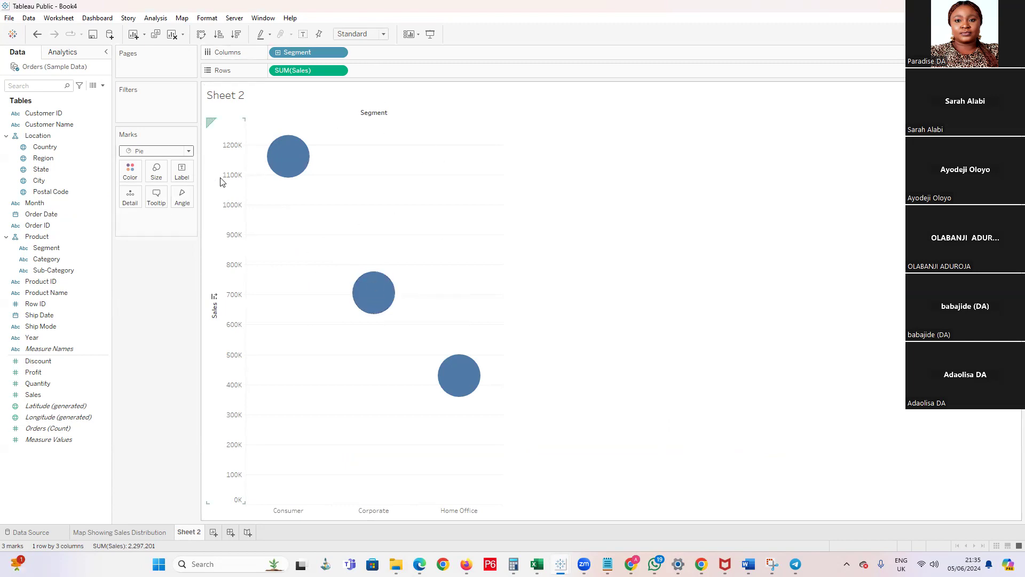
click(186, 151)
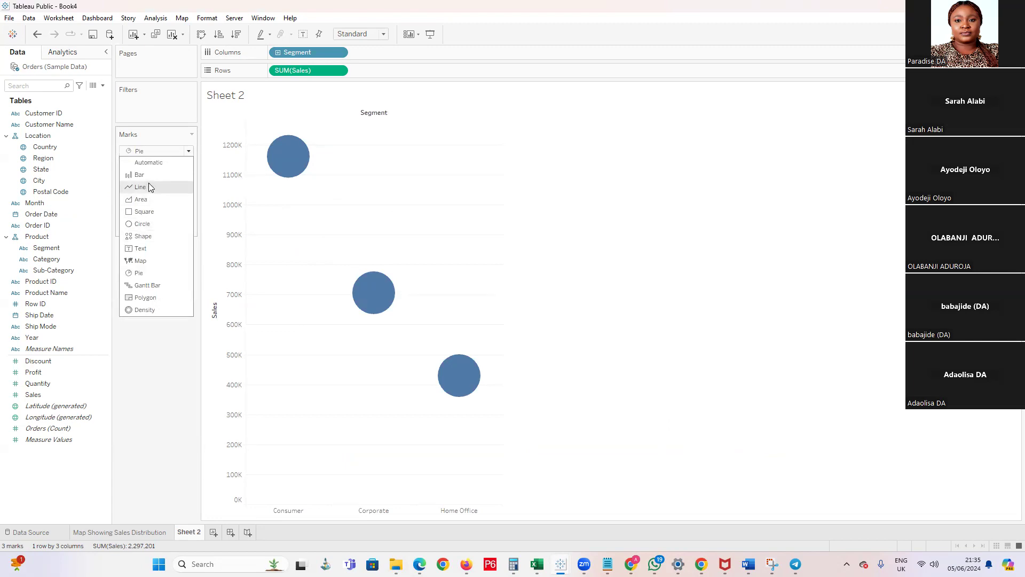
click(72, 171)
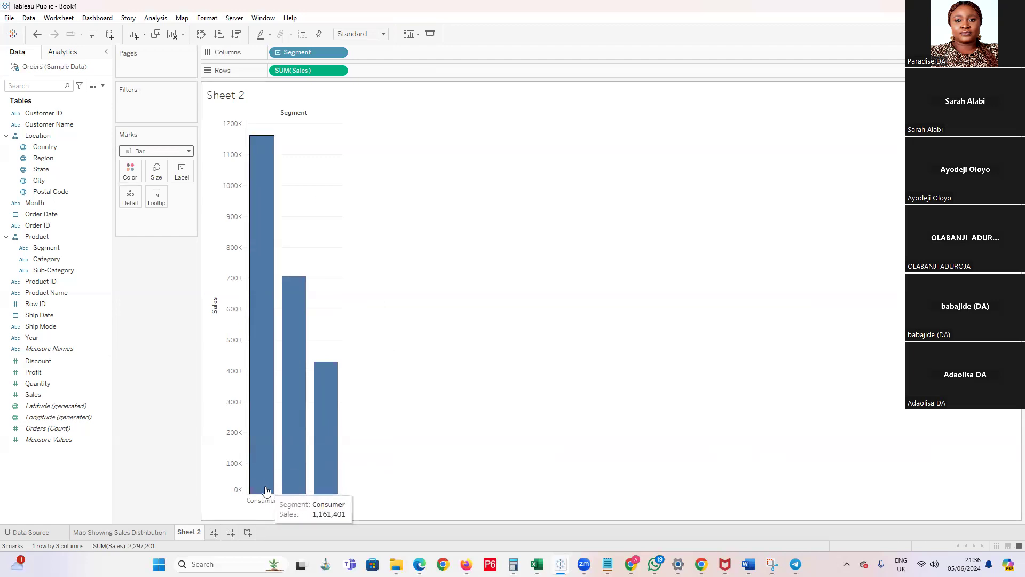
mouse_move(322, 399)
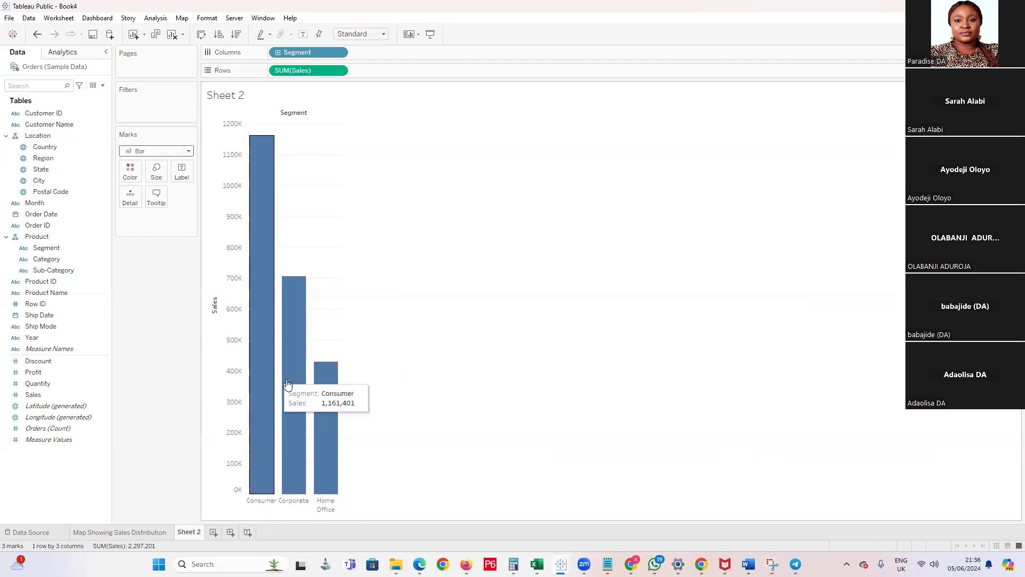
mouse_move(262, 191)
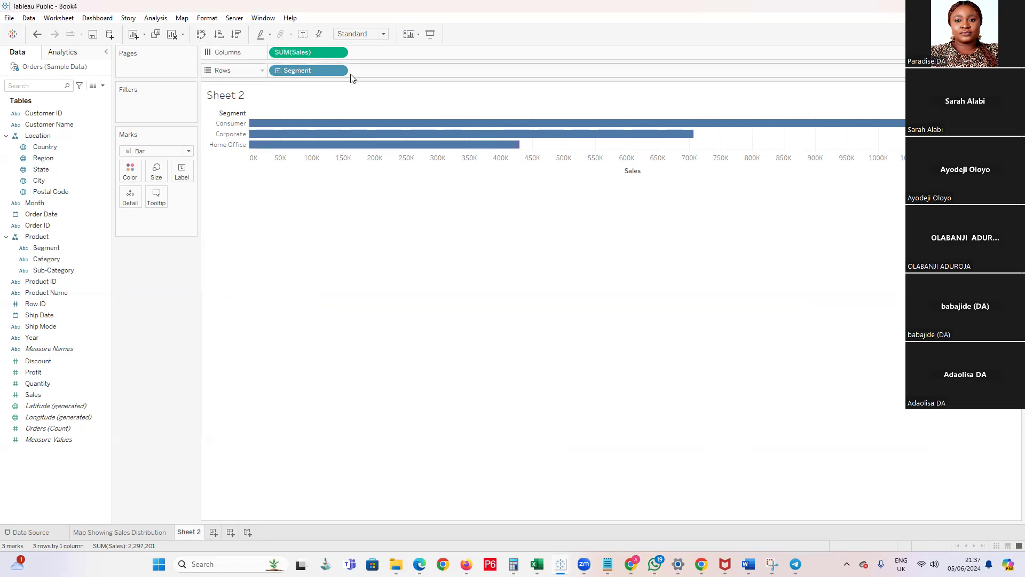
Swap the chart's axes, placing Sales on Columns and Segment on Rows
mouse_move(315, 52)
mouse_down()
mouse_move(398, 58)
mouse_move(312, 57)
mouse_up()
mouse_move(652, 131)
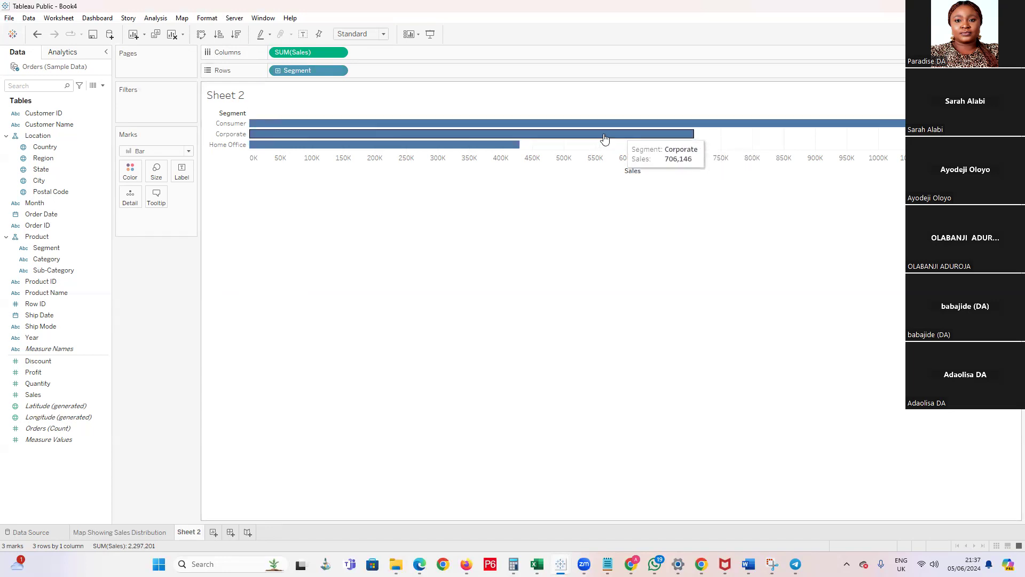
mouse_move(378, 131)
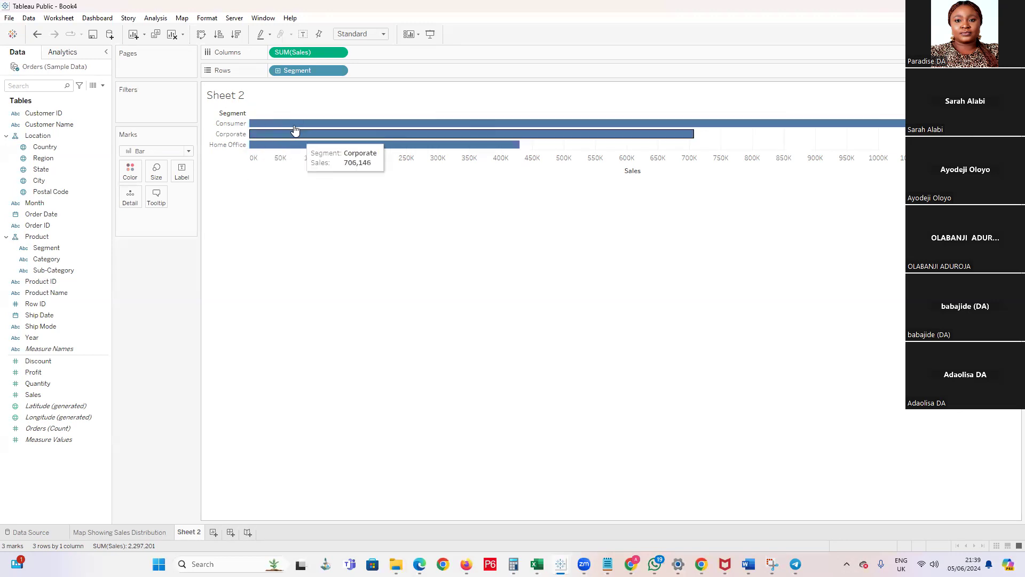
mouse_move(465, 124)
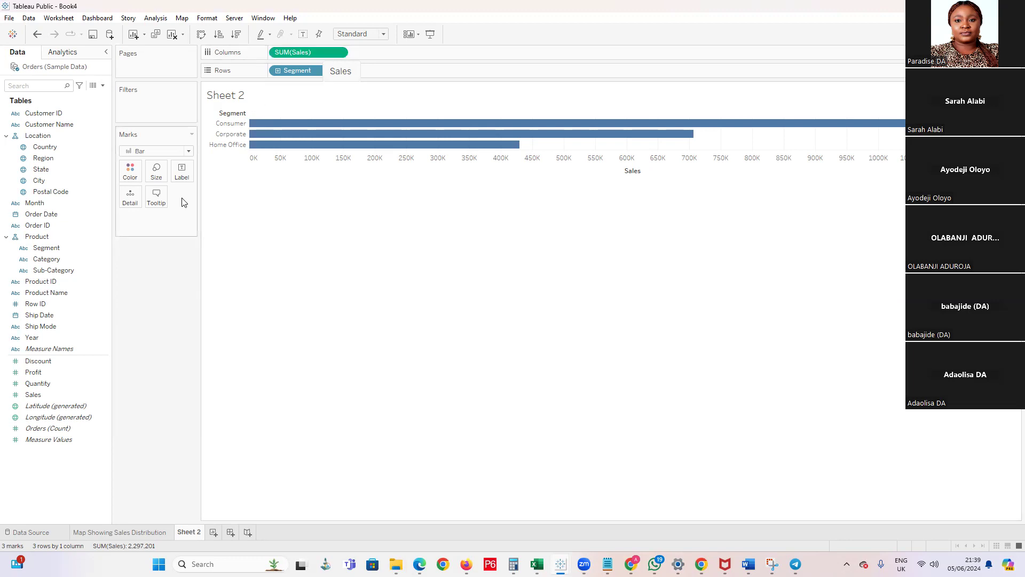
right_click(38, 484)
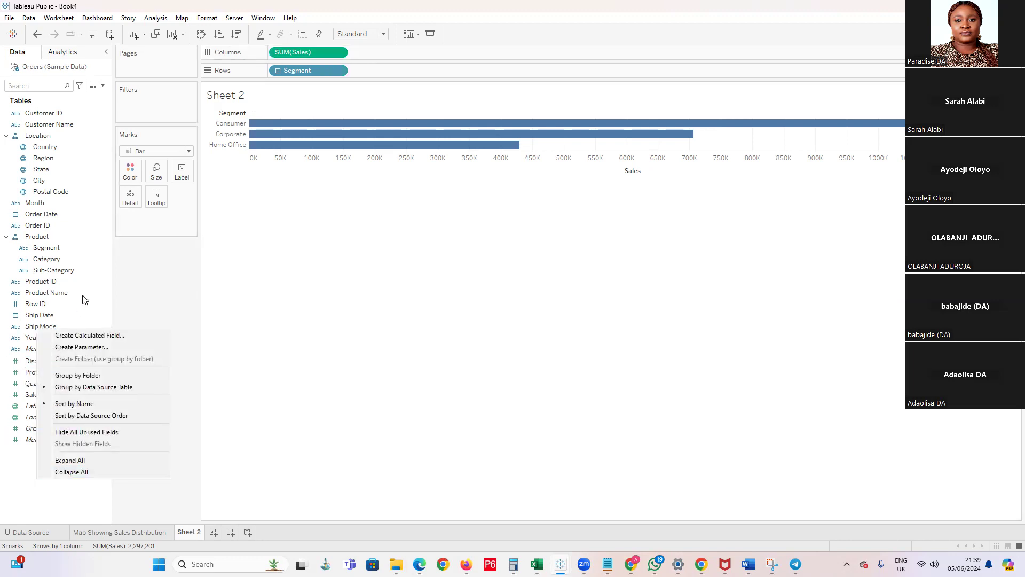
click(83, 336)
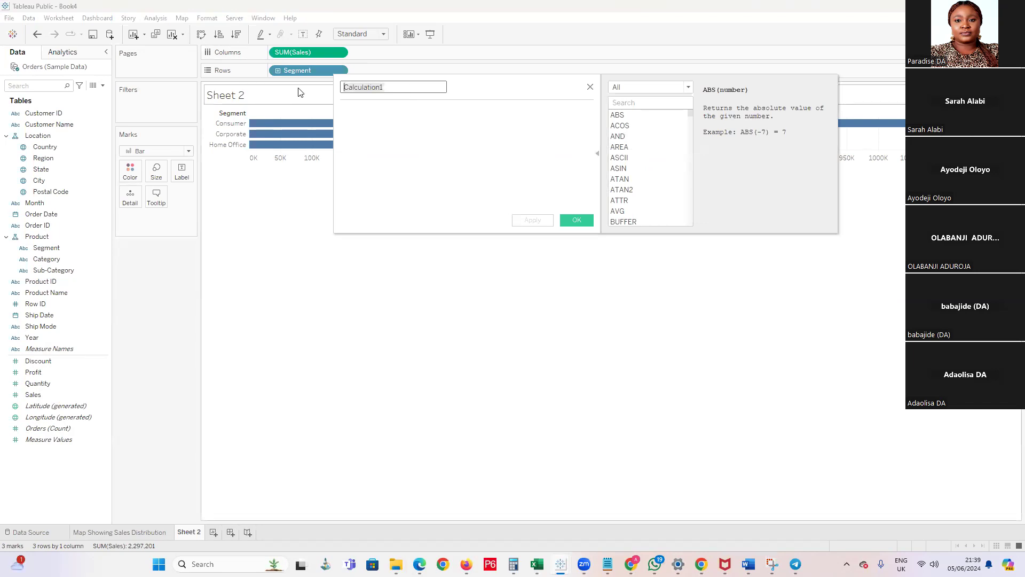
text(Average)
click(590, 87)
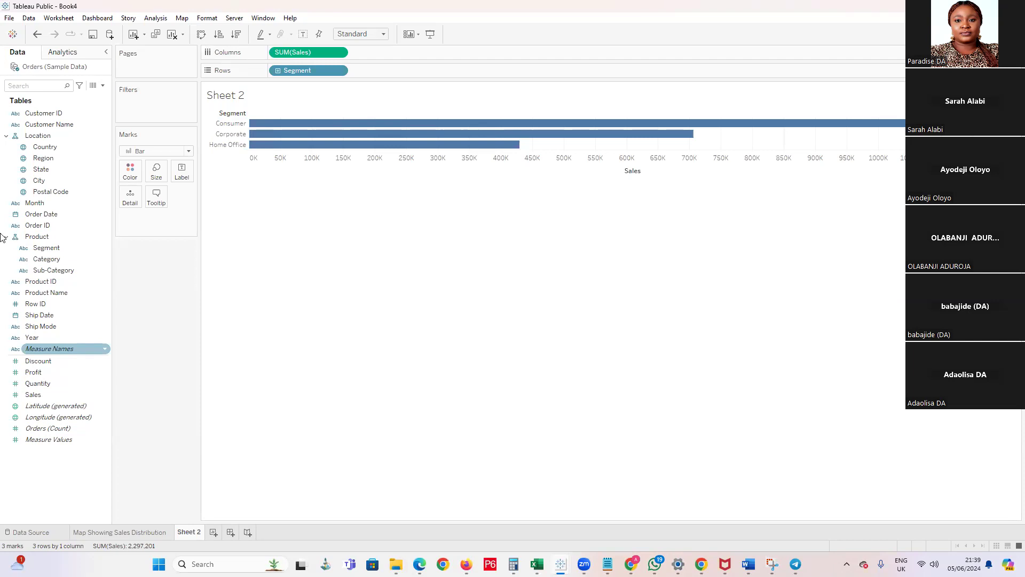
click(103, 86)
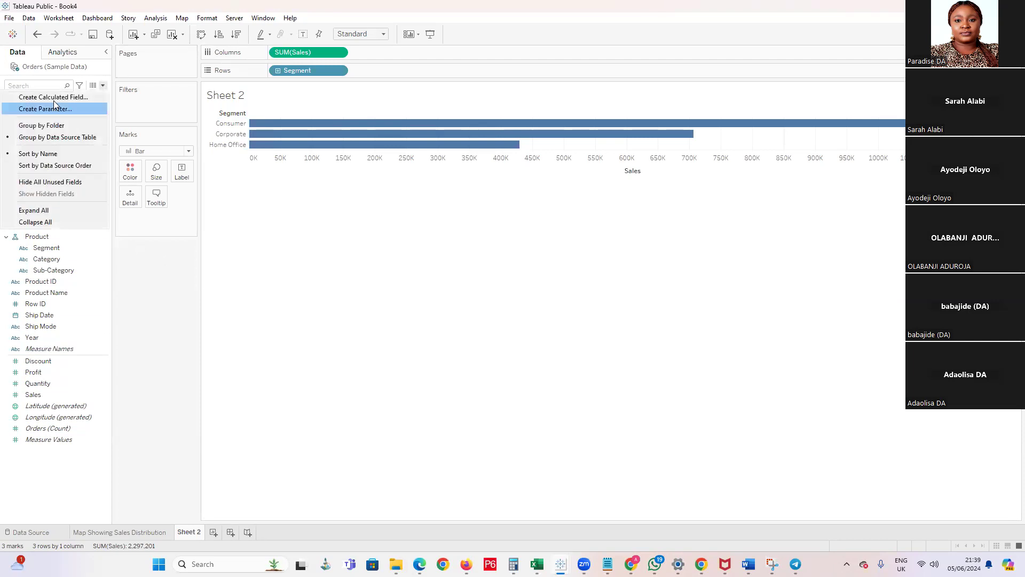
click(104, 87)
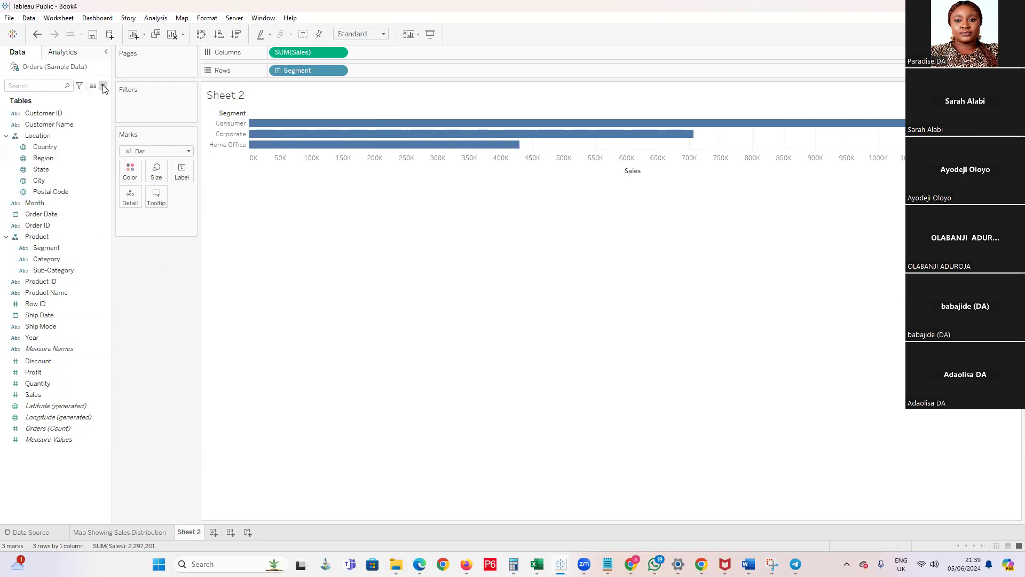
click(103, 86)
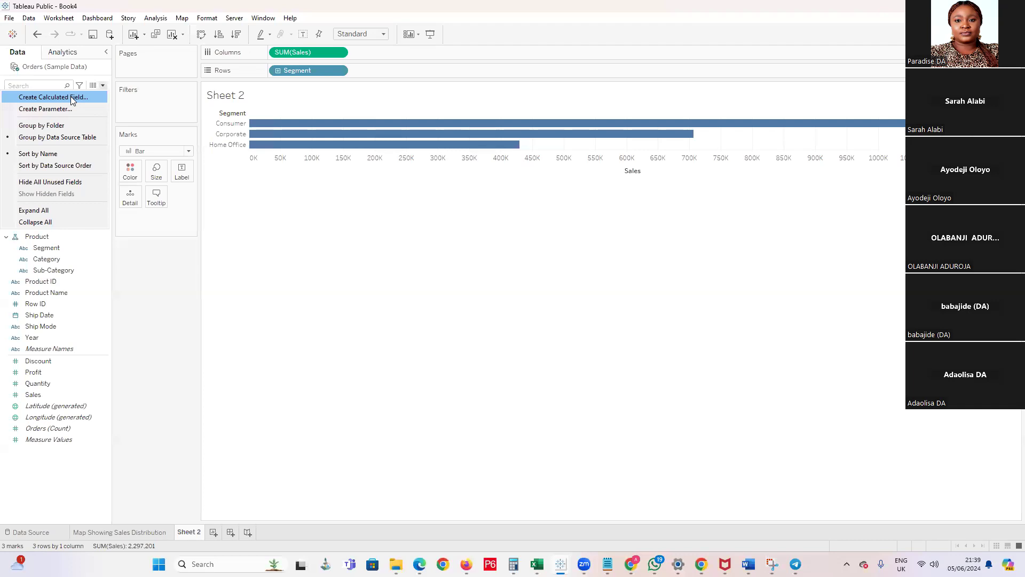
right_click(78, 374)
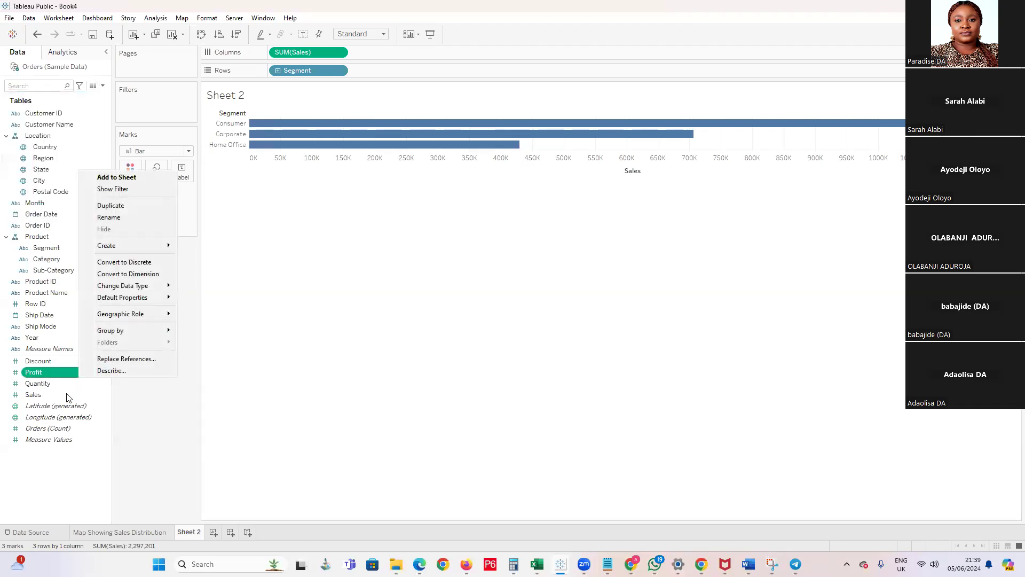
Create a calculated field based on Sales and name it Average Sales per Segment
right_click(41, 396)
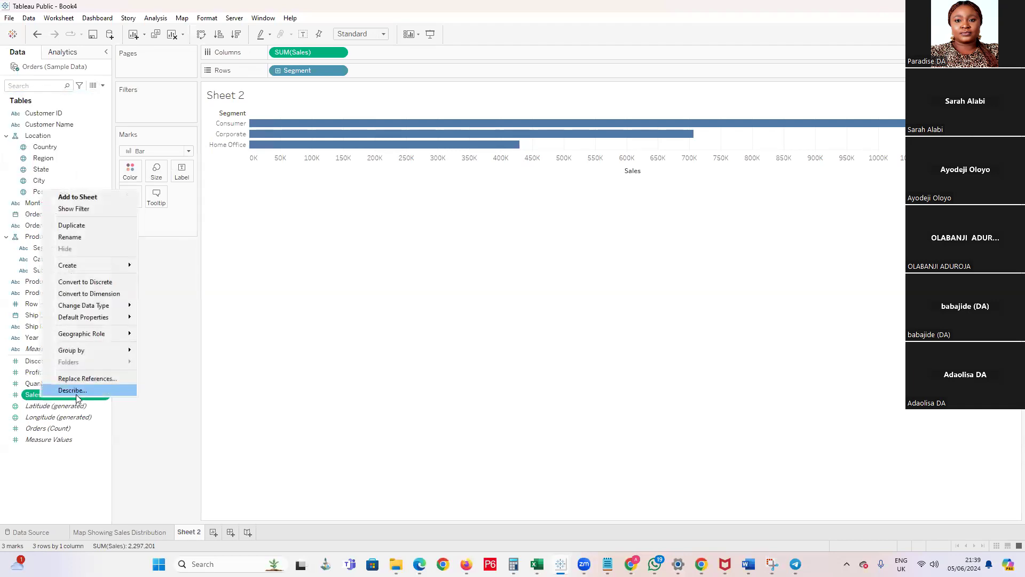
mouse_move(113, 268)
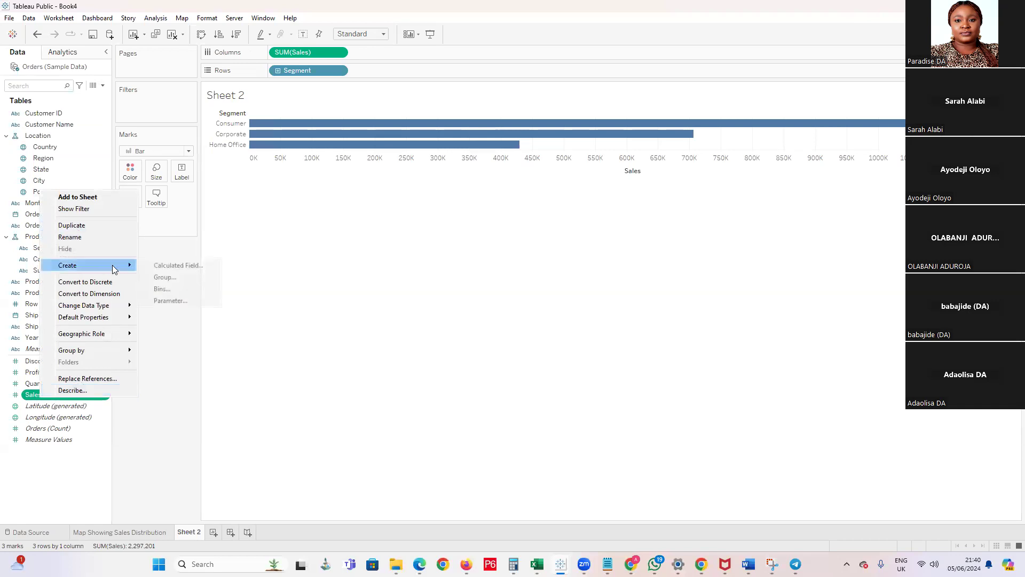
click(171, 265)
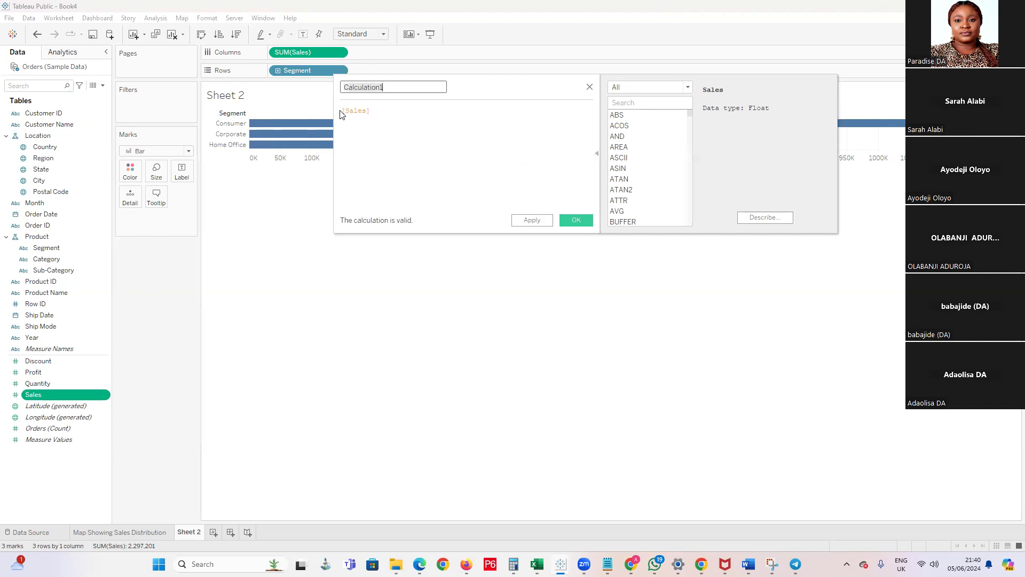
click(371, 111)
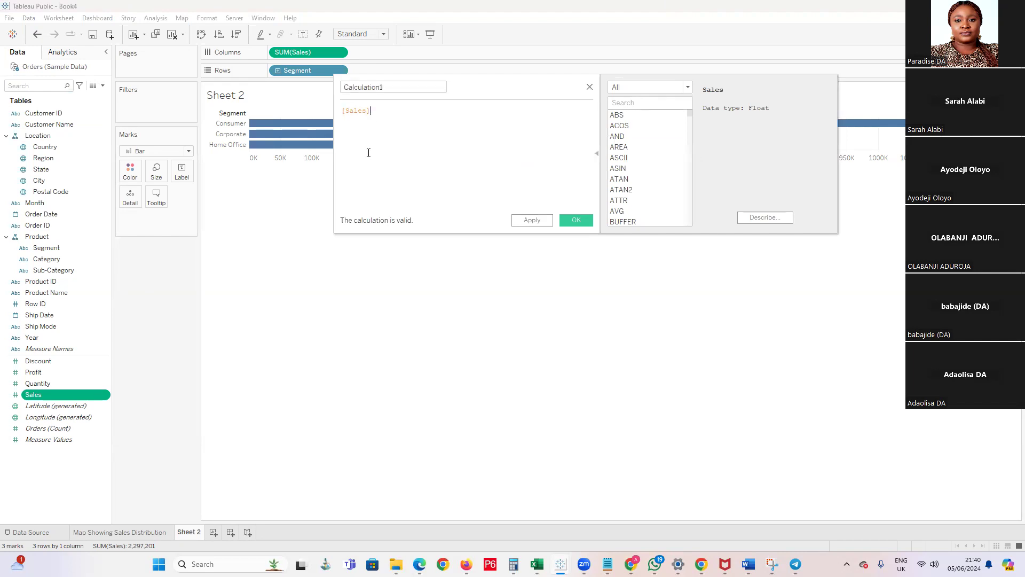
click(394, 88)
key(ctrl+a)
key(BackSpace)
text(Avea)
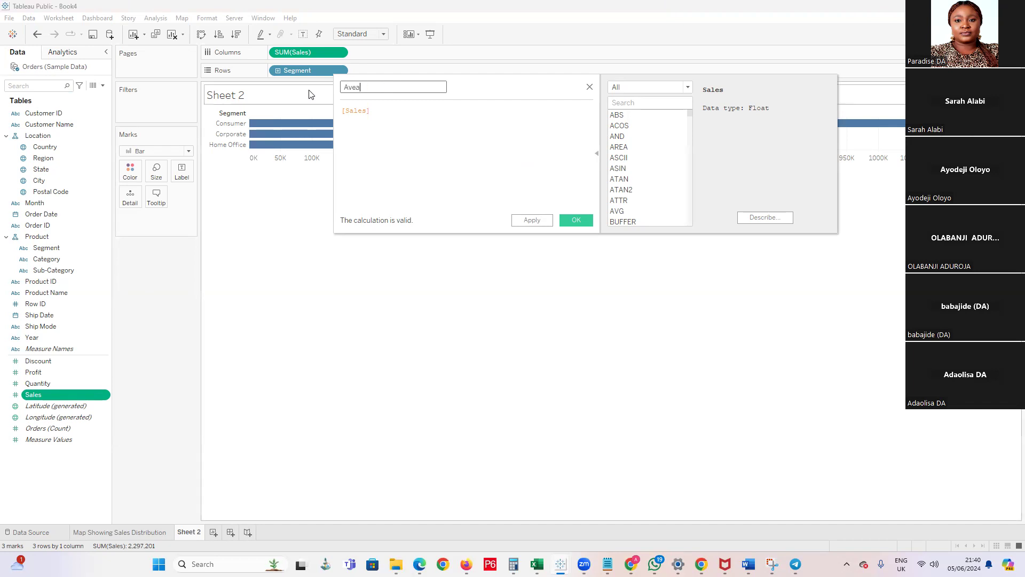
text(r)
key(BackSpace)
text(erage slaes)
key(BackSpace)
key(BackSpace)
key(BackSpace)
key(BackSpace)
key(BackSpace)
text(Sales per s)
key(BackSpace)
text(Segment)
Extend the calculated field's formula to [Sales]/COUNT([Segment])
click(406, 121)
text(/ )
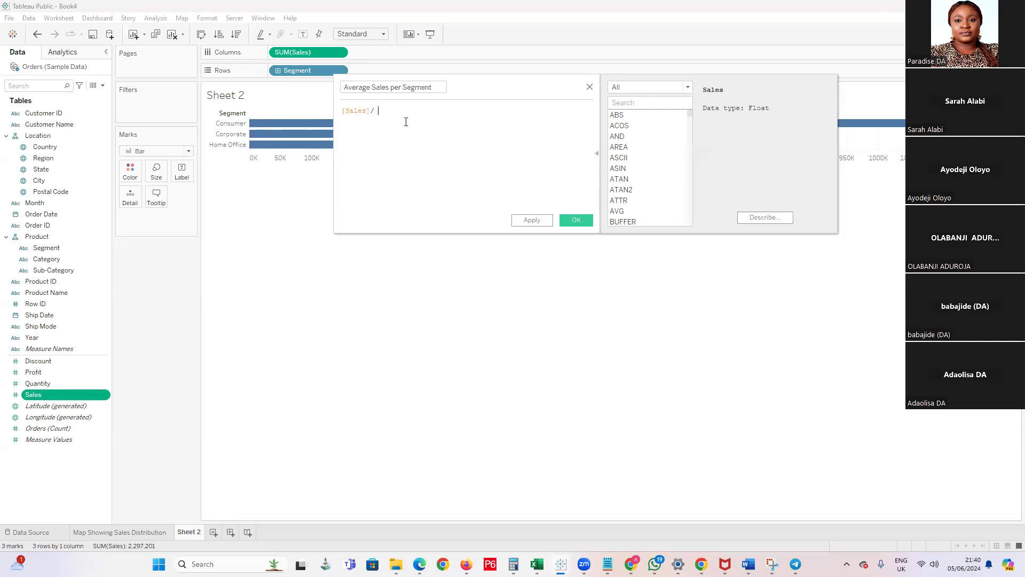
text(Com)
key(BackSpace)
text(unt)
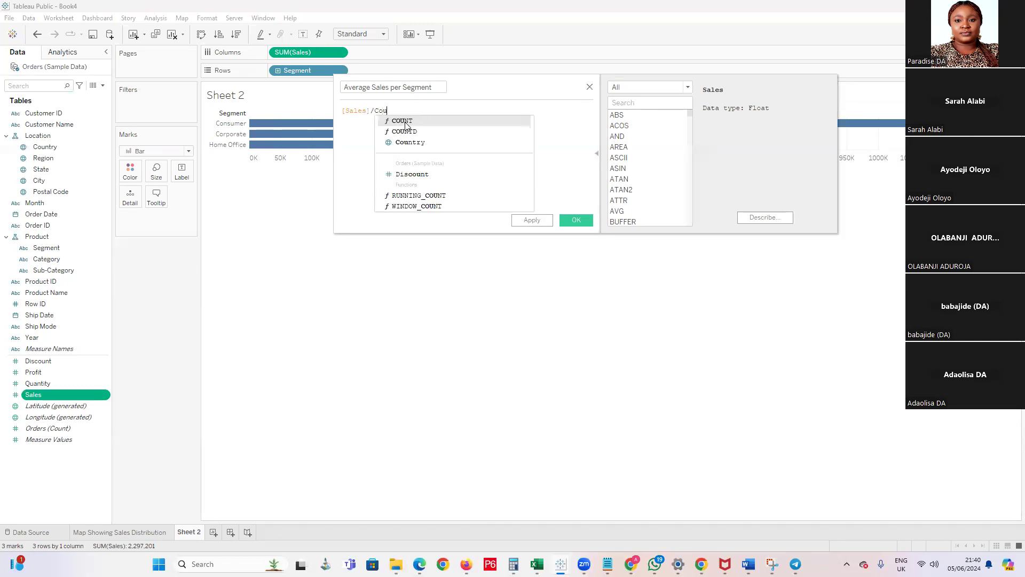
click(426, 123)
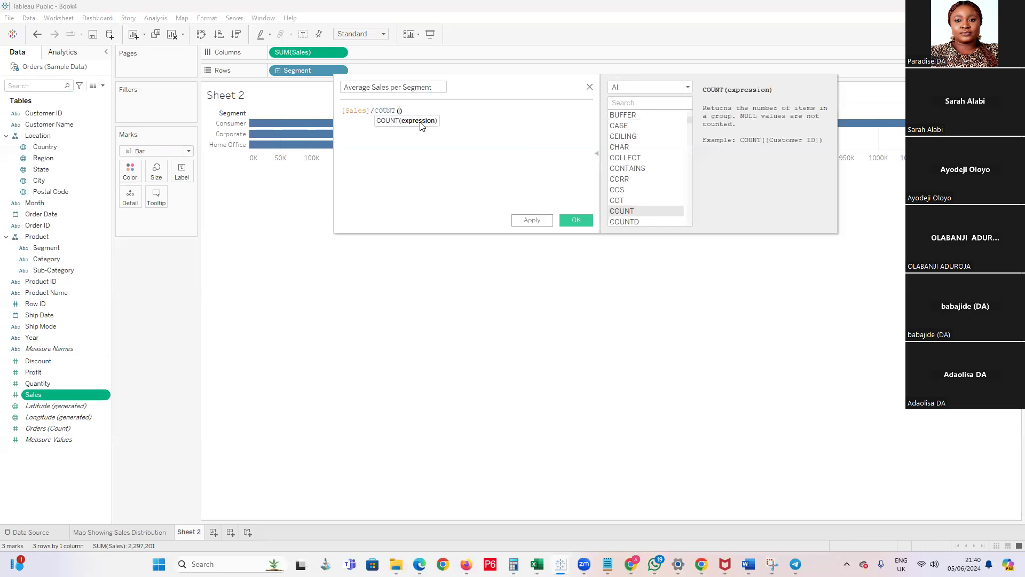
text(Segment)
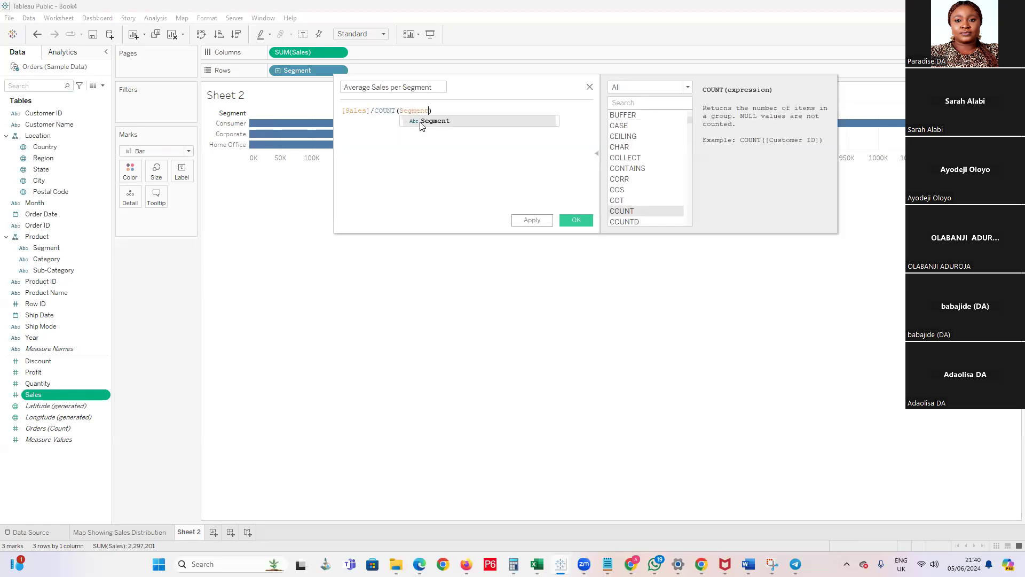
click(430, 121)
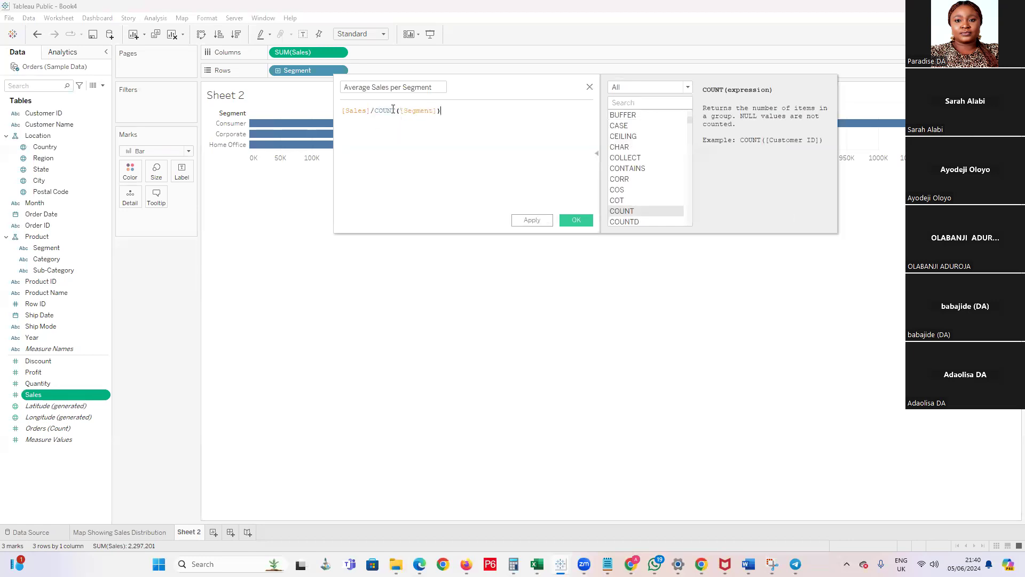
Change the formula's COUNT function to COUNTD so that it divides by the distinct segments
click(396, 110)
text(D)
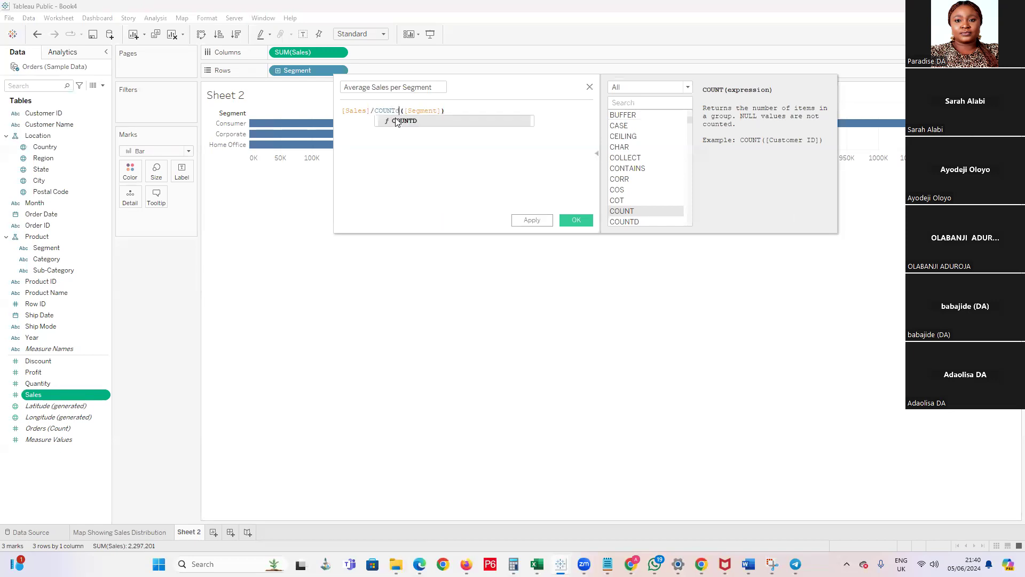
click(398, 122)
click(502, 179)
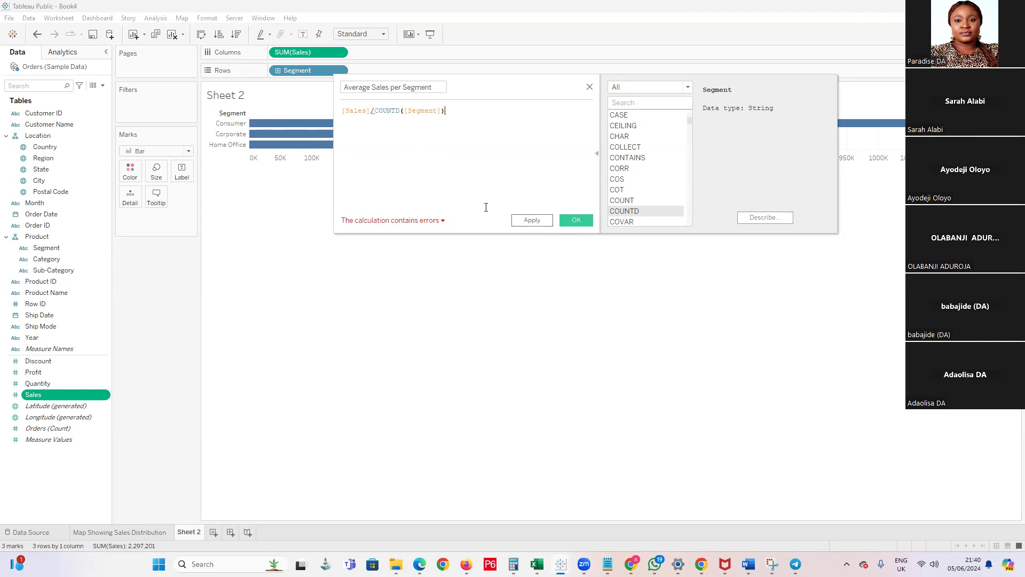
Insert the SUM function in front of [Sales] in the calculated field's formula
click(374, 112)
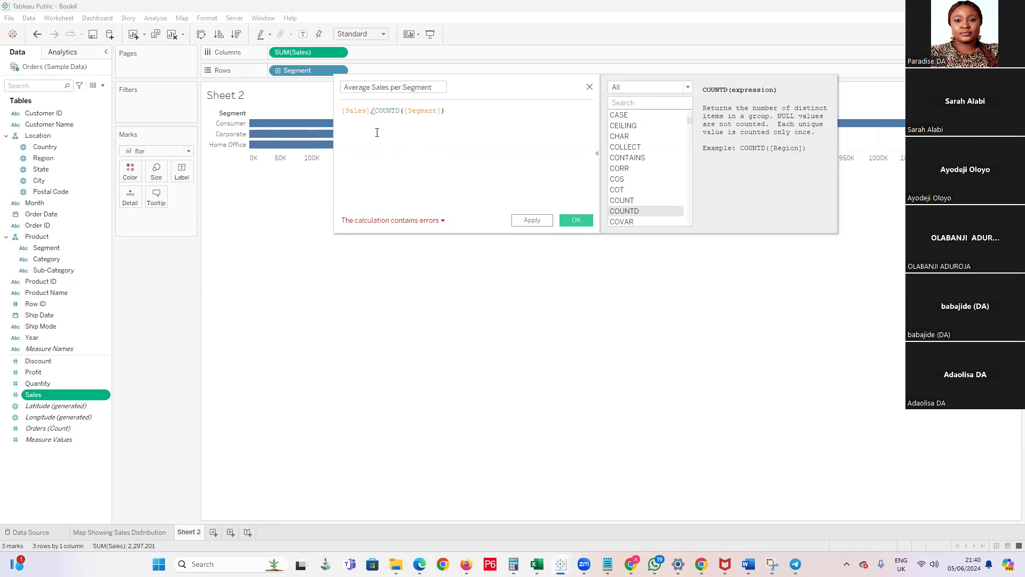
click(346, 114)
text(Tot)
key(BackSpace)
key(BackSpace)
key(BackSpace)
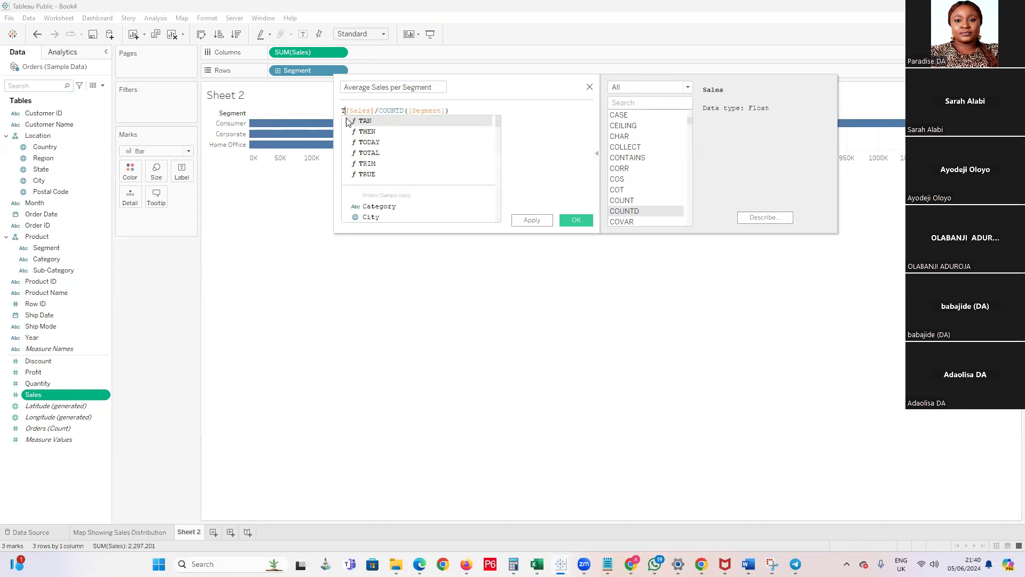
text(sum)
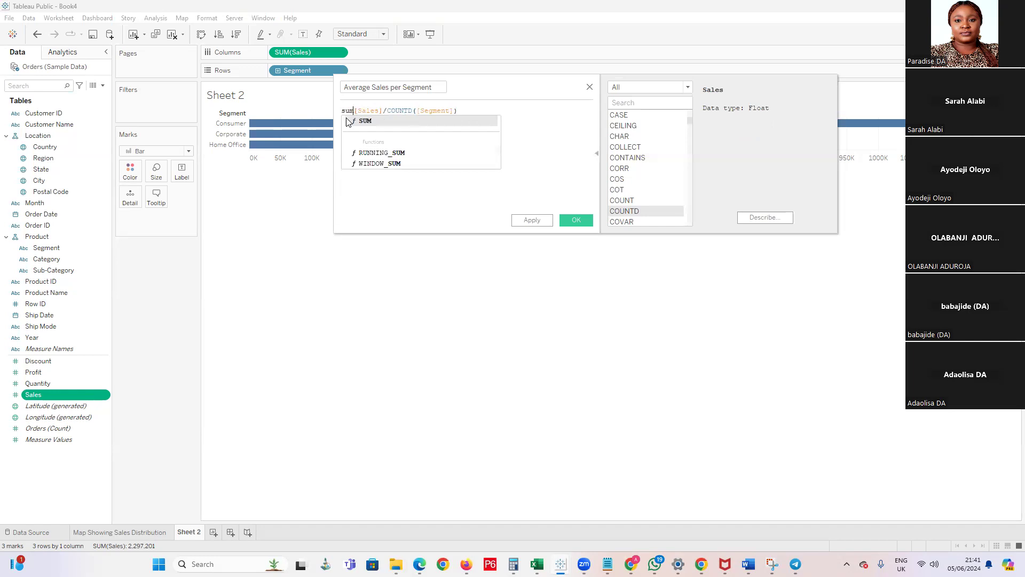
click(374, 120)
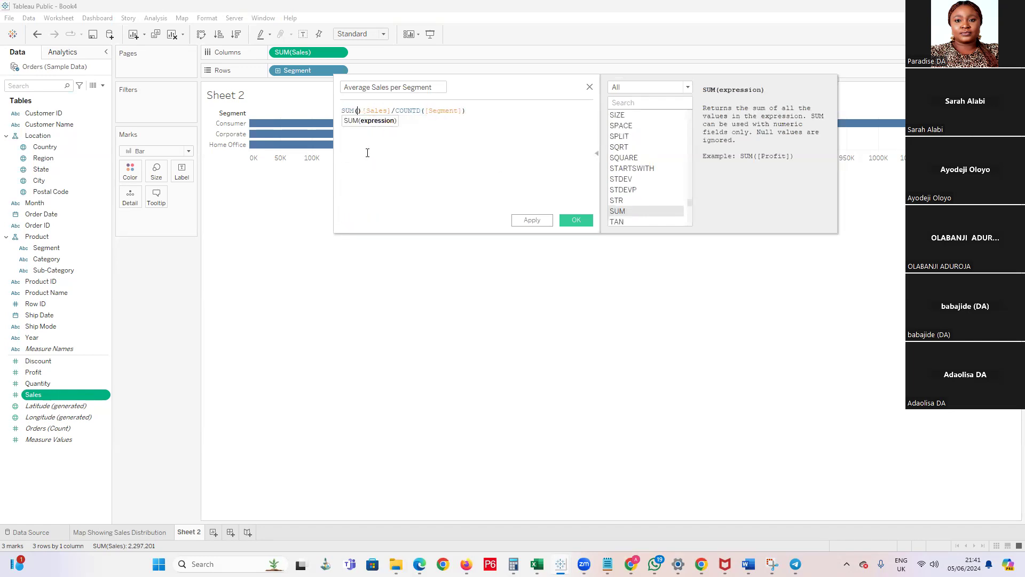
Enclose [Sales] in SUM's parentheses, making the formula SUM([Sales])/COUNTD([Segment]), and save the calculated field
click(361, 112)
key(BackSpace)
key(BackSpace)
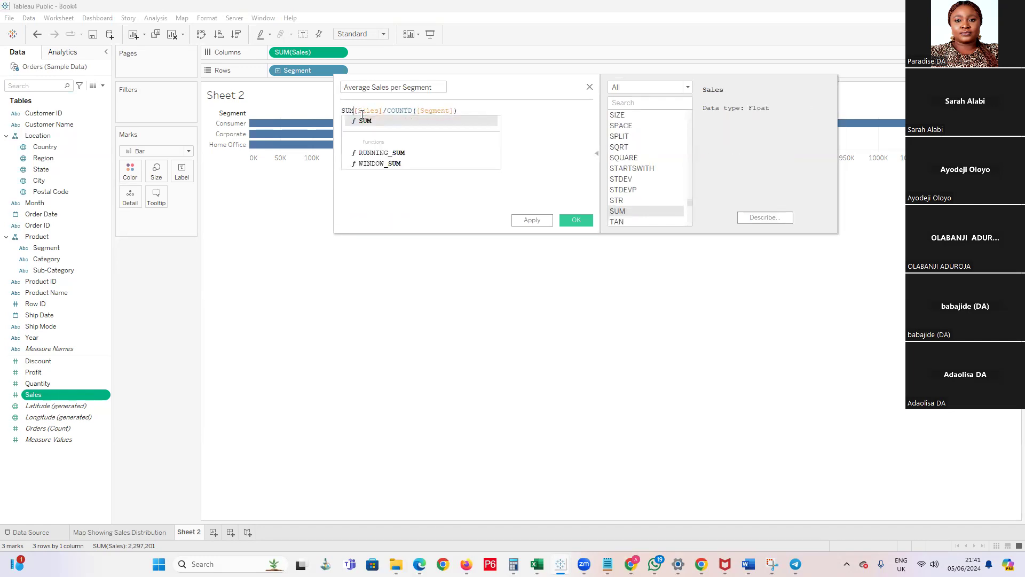
text(()
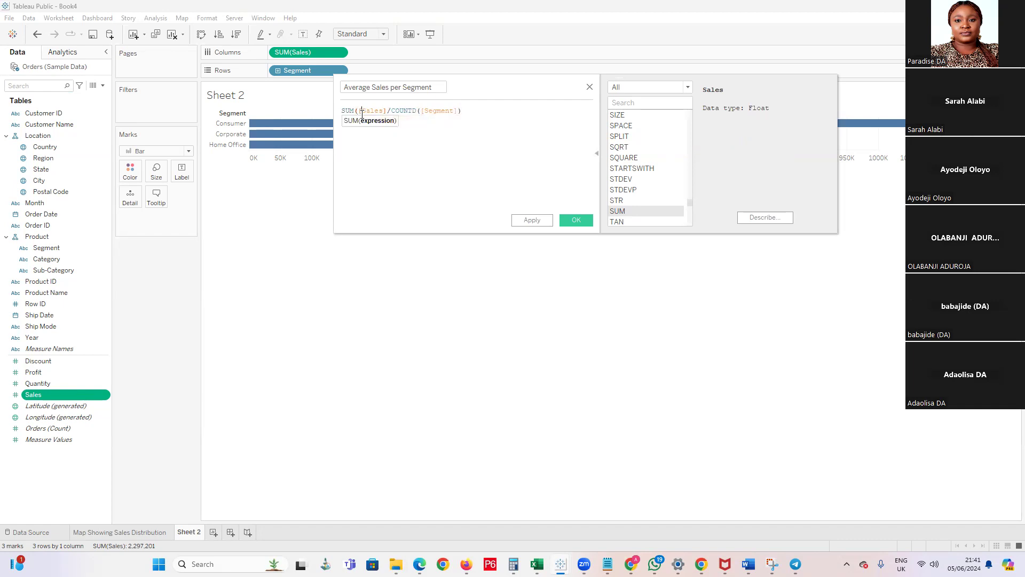
key(Return)
text())
key(BackSpace)
key(BackSpace)
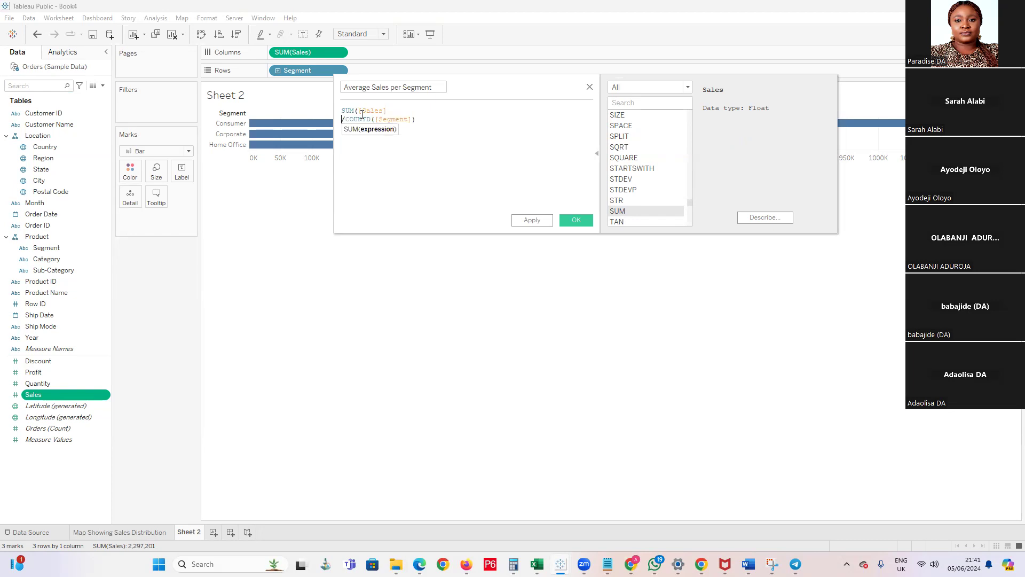
text()/COUNTD([Segment)
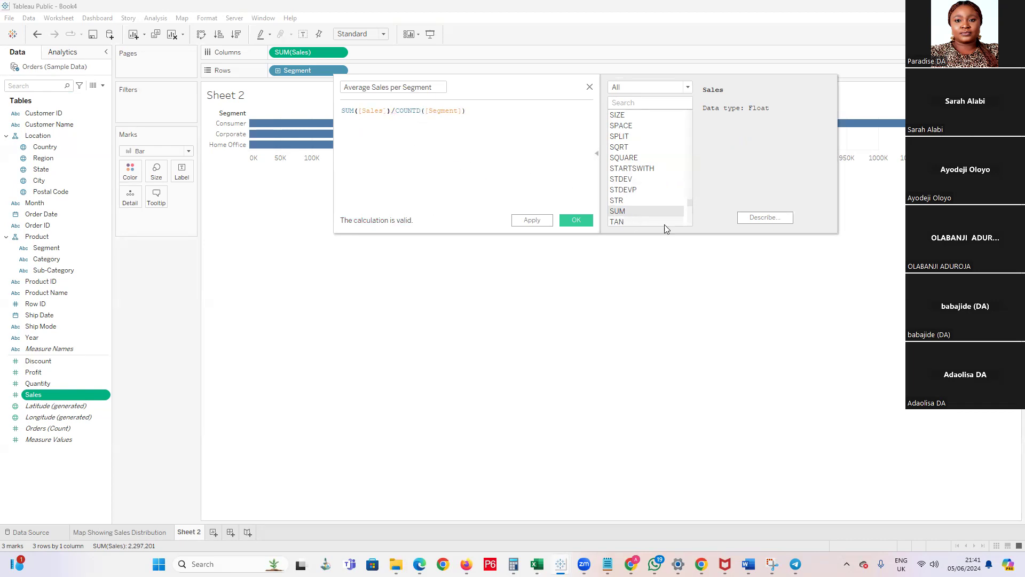
click(577, 220)
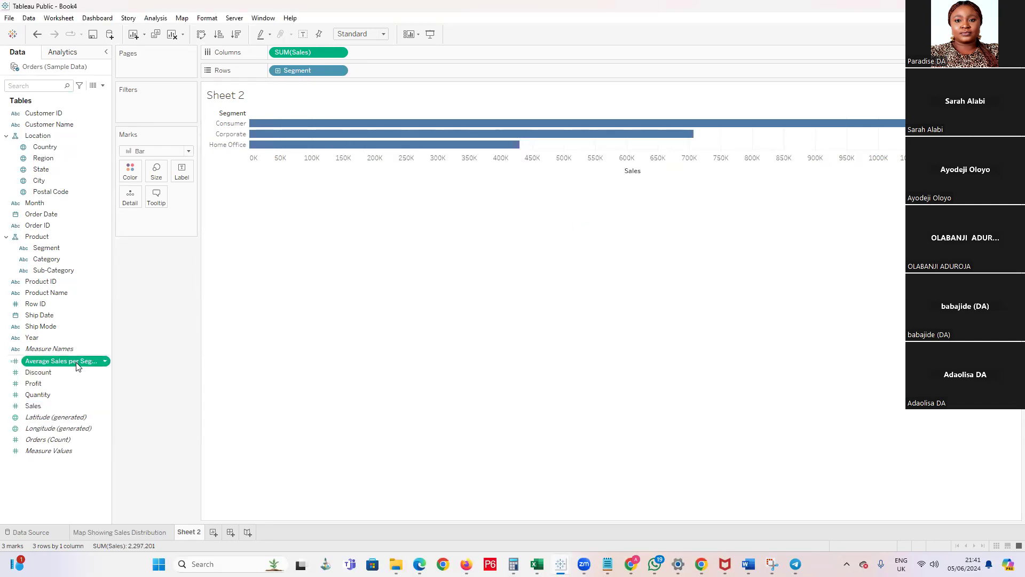
Try placing Average Sales per Segment beside Sales on Columns, and undo the addition
drag(76, 365, 402, 53)
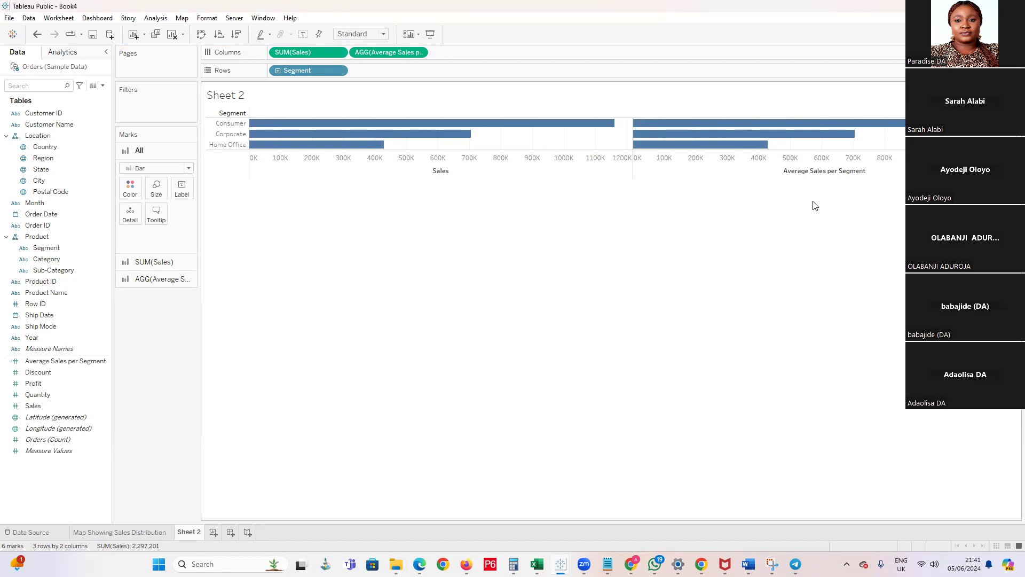
key(ctrl+z)
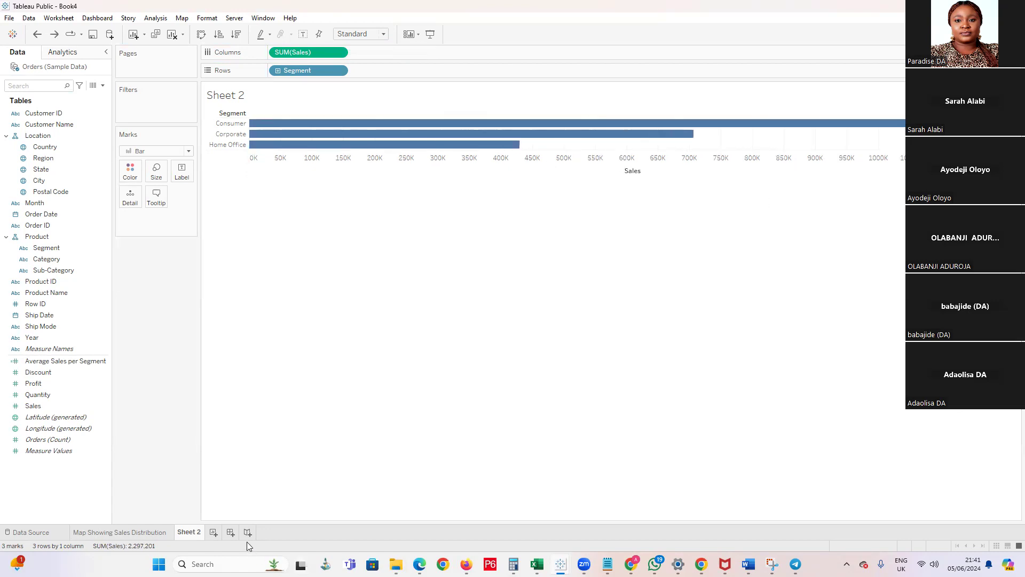
Add a new worksheet, try Average Sales per Segment in its empty view, undo that placement, and return to Sheet 2
click(213, 532)
drag(37, 372, 386, 219)
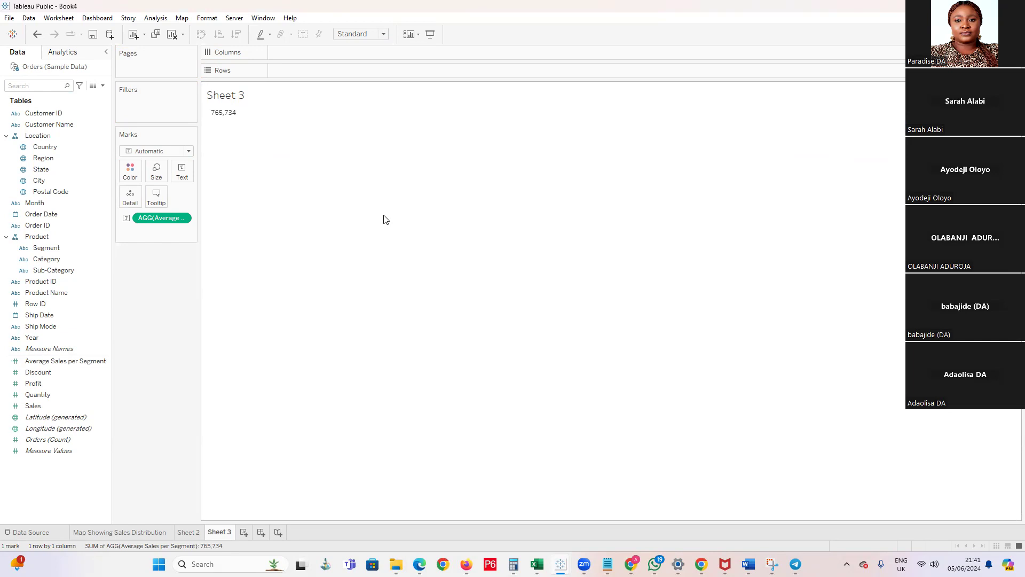
key(ctrl+z)
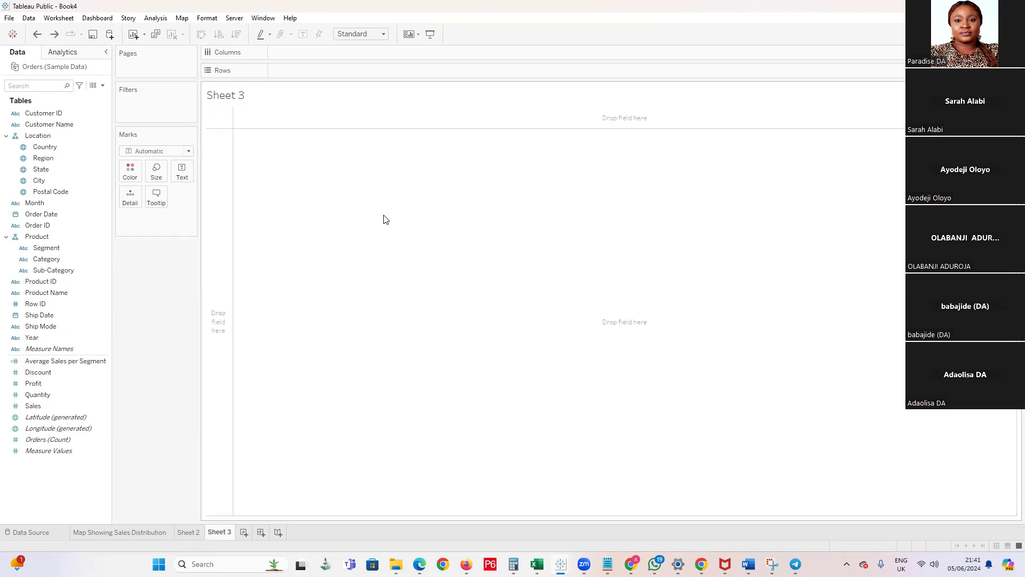
click(196, 532)
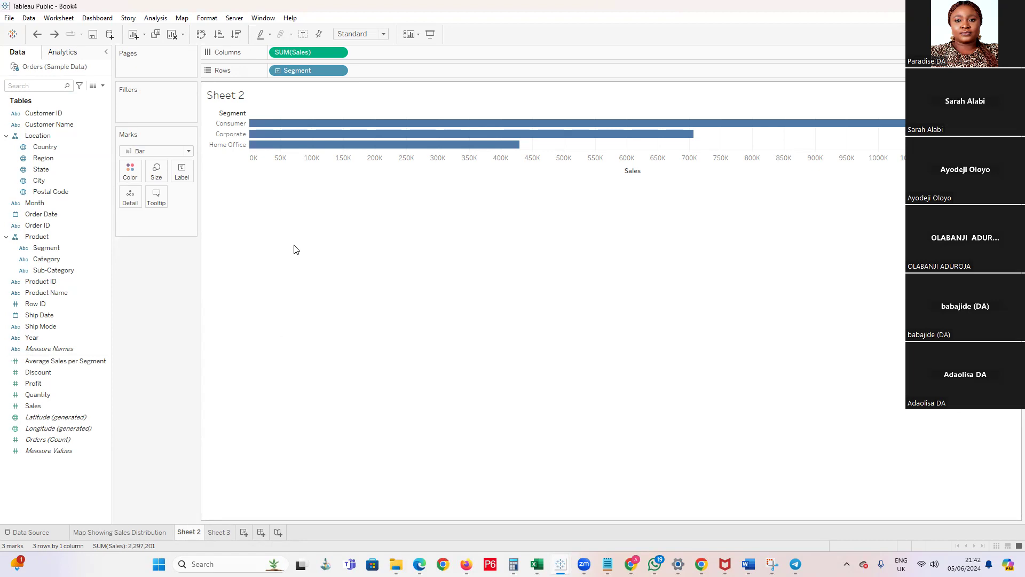
Duplicate SUM(Sales) beside the original on Columns and open the second copy's mark settings
drag(339, 70, 395, 52)
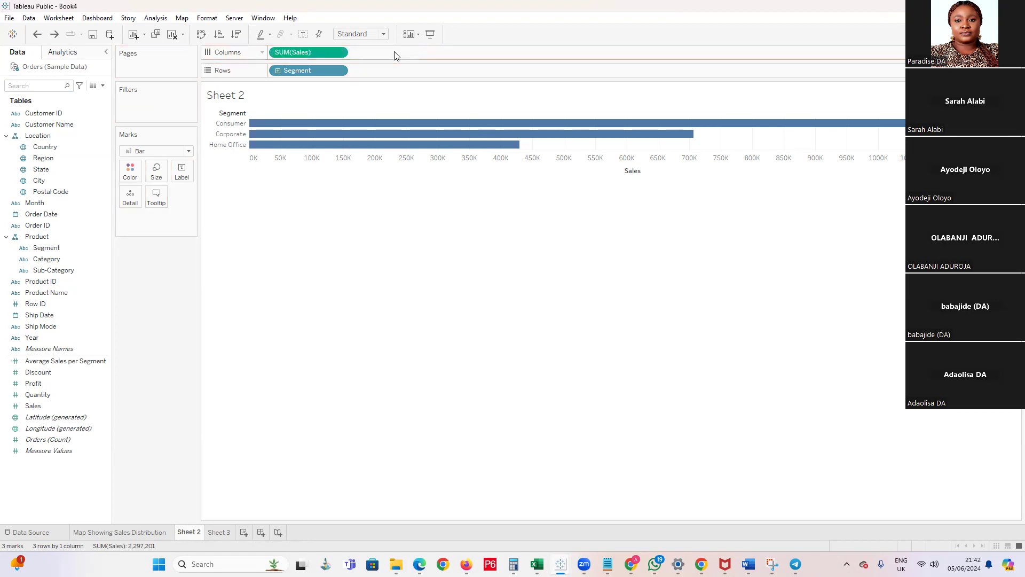
drag(317, 53, 385, 53)
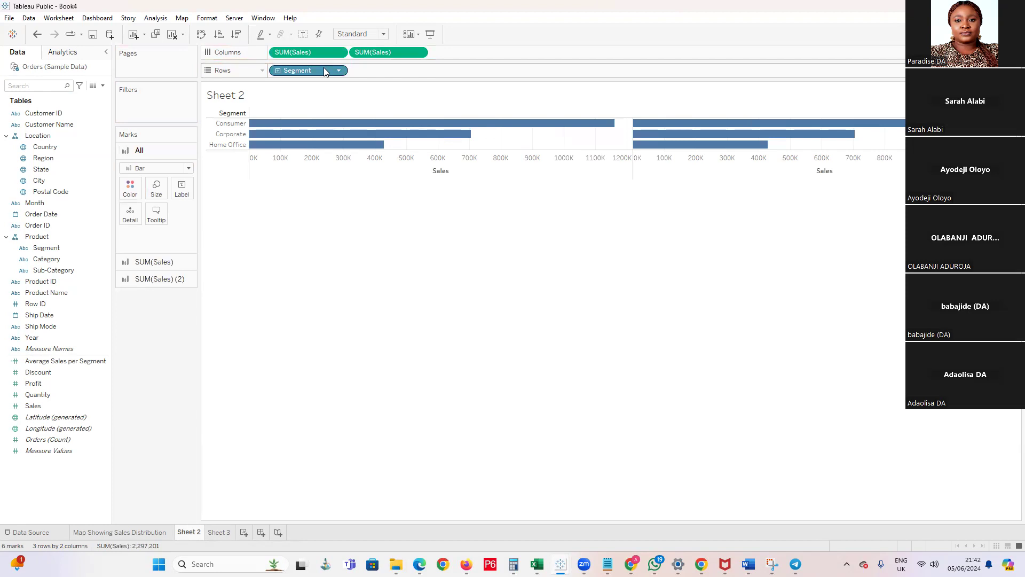
key(ctrl+z)
drag(324, 57, 396, 56)
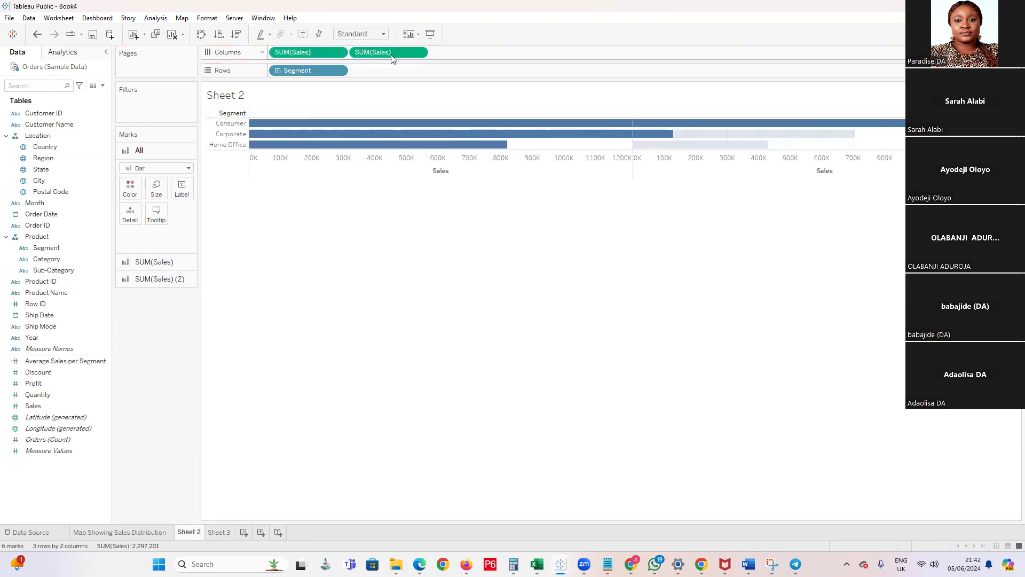
click(170, 281)
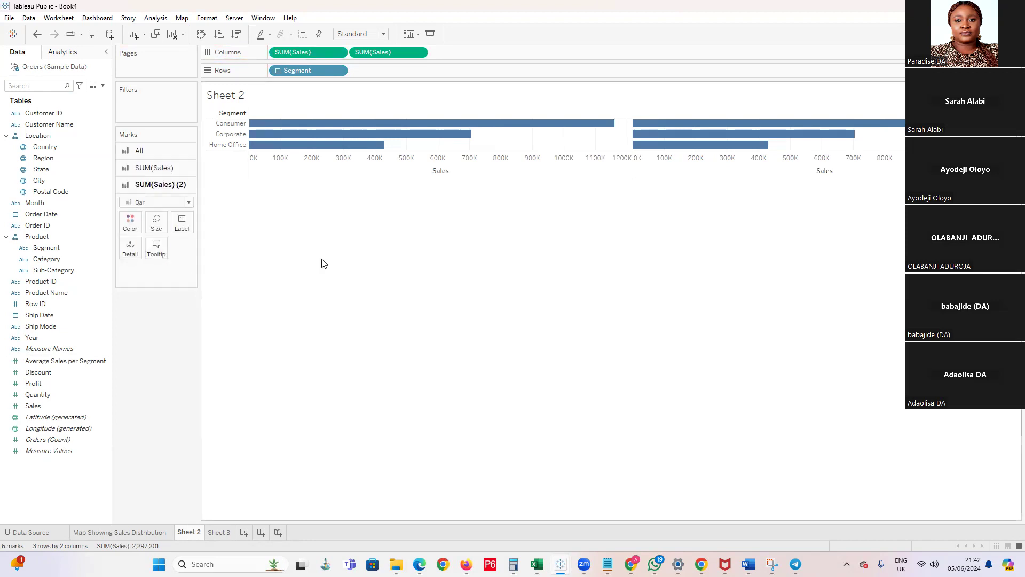
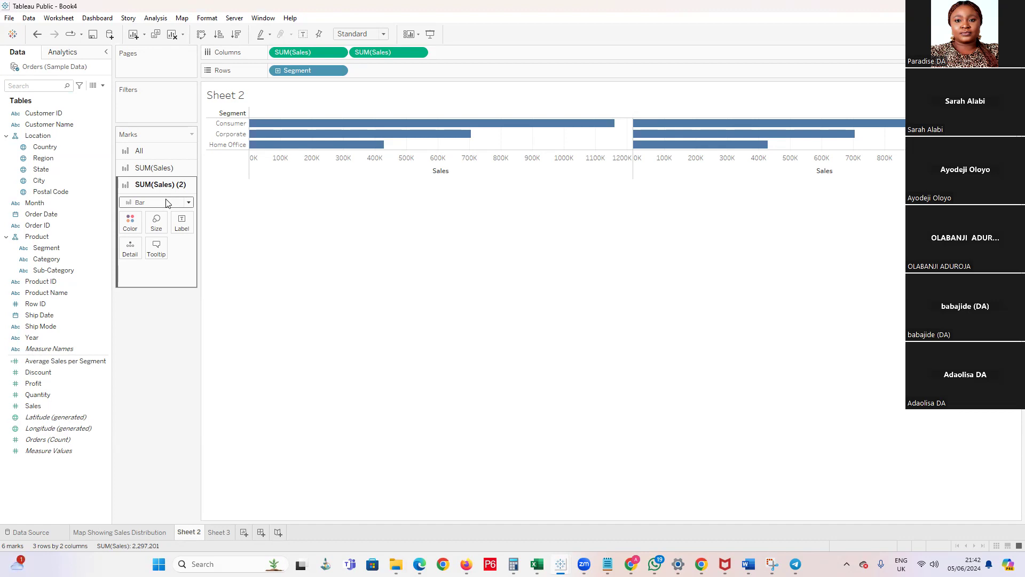
Undo the duplicated SUM(Sales) on Columns, and try a second copy of Segment on Rows before undoing it as well
key(ctrl+z)
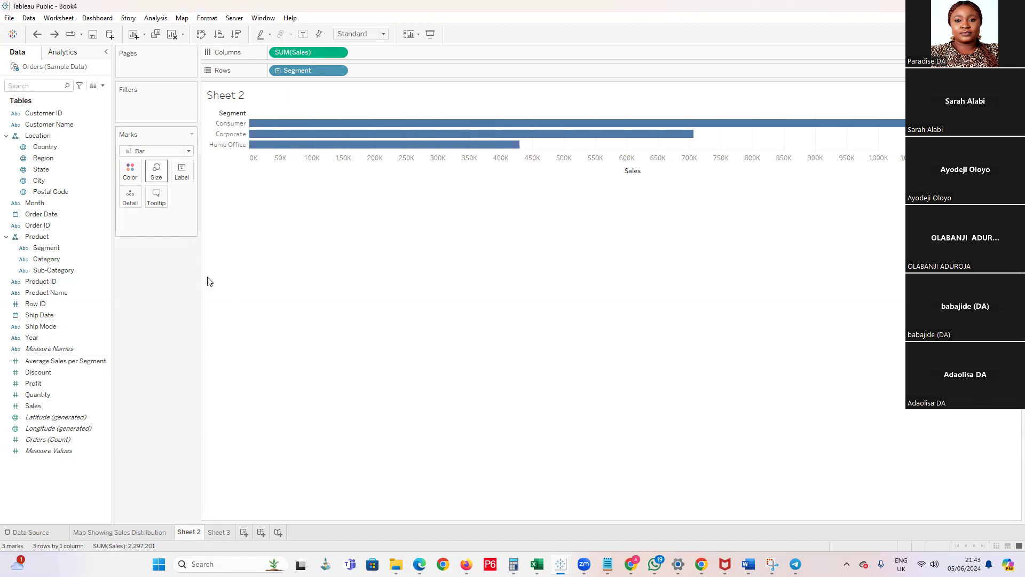
drag(312, 72, 408, 78)
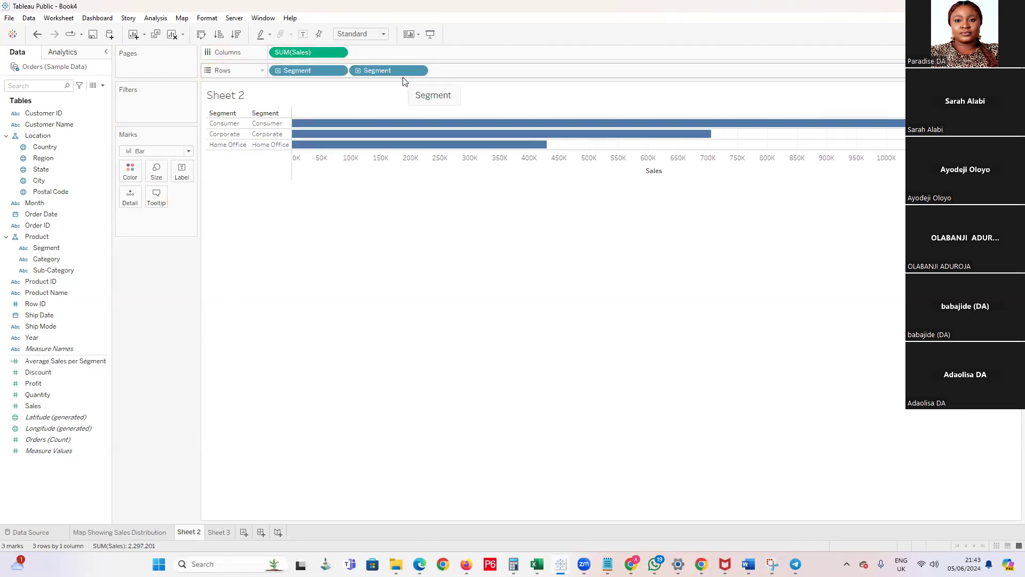
key(ctrl+z)
Try Average Sales per Segment and separately Profit beside Sales on Columns, undoing each addition
drag(312, 52, 395, 56)
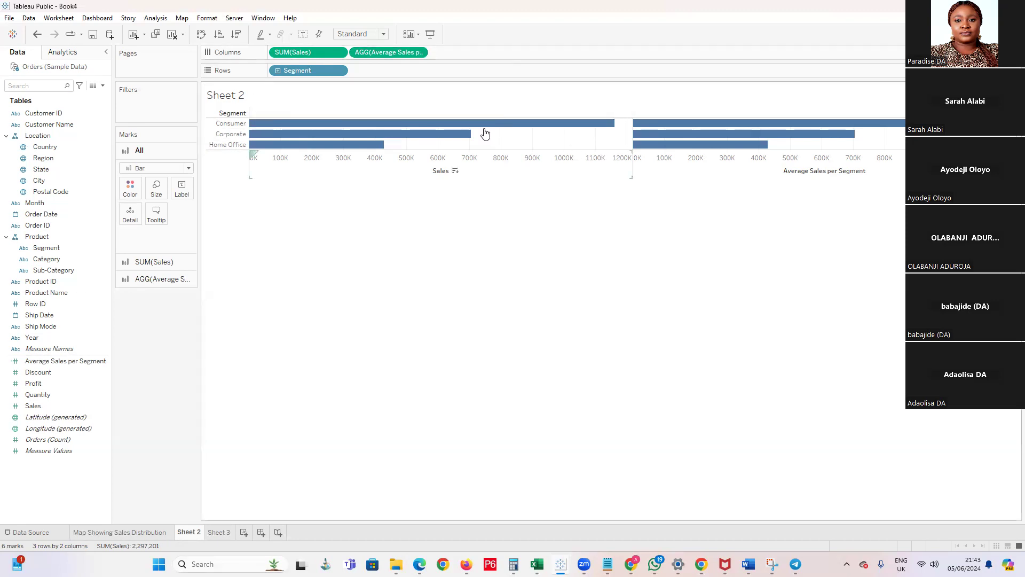
key(ctrl+z)
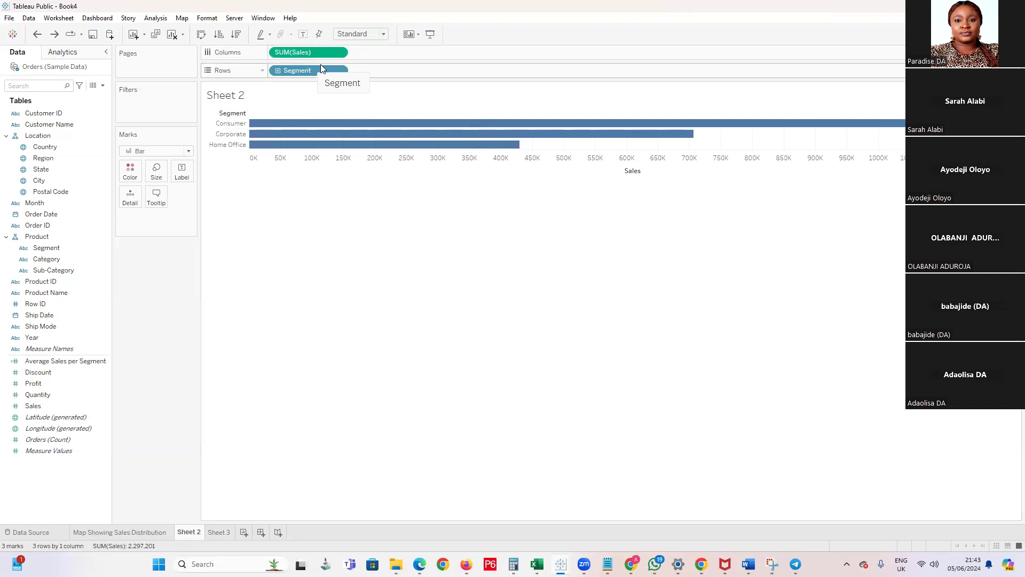
mouse_move(51, 406)
mouse_down()
mouse_move(53, 384)
mouse_move(320, 161)
mouse_move(406, 46)
mouse_move(404, 57)
mouse_up()
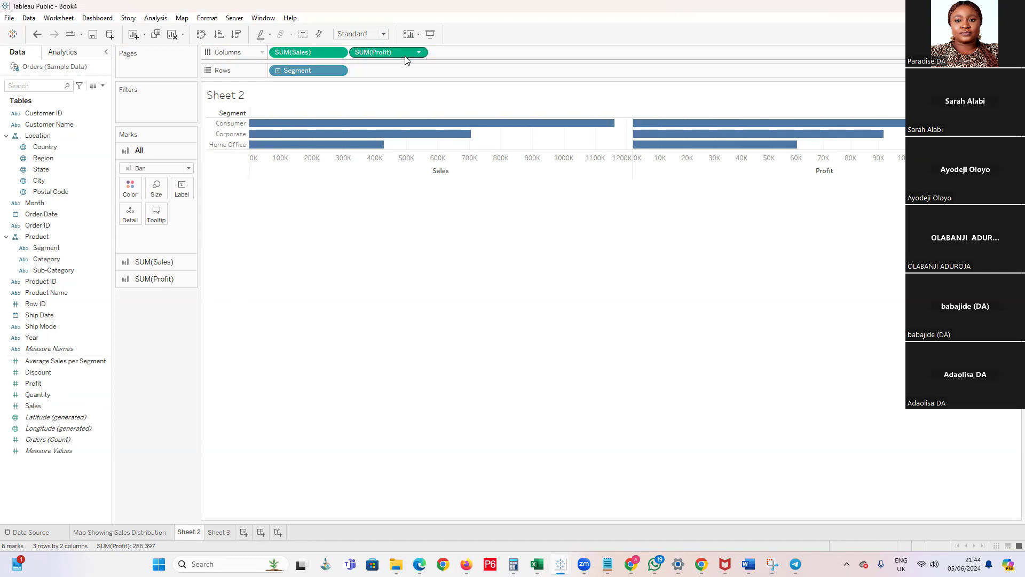
key(ctrl+z)
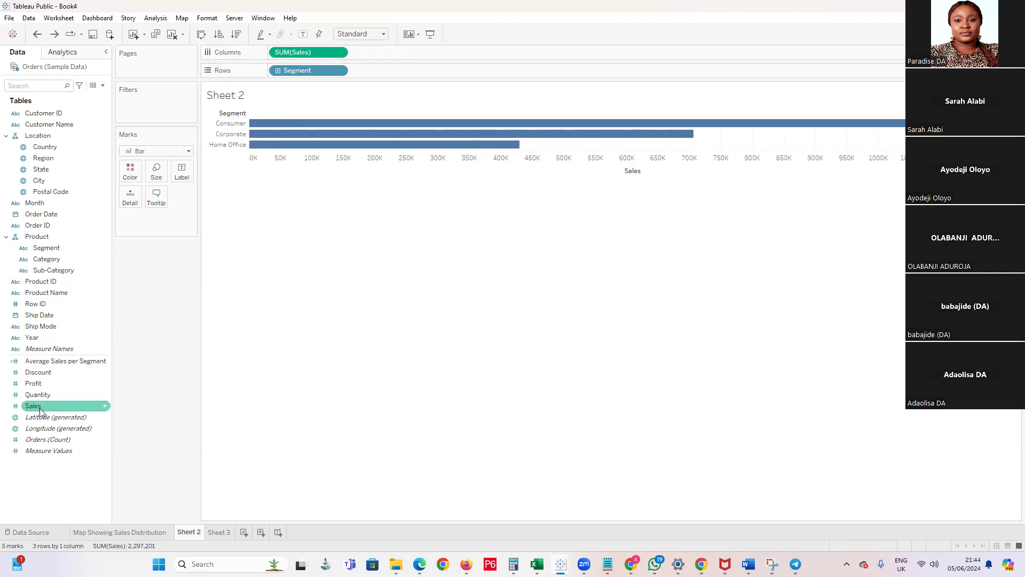
Place Average Sales per Segment in Sheet 3's empty view, compare it with the segment bars, and return to Sheet 2
click(220, 533)
drag(56, 361, 291, 186)
mouse_move(224, 116)
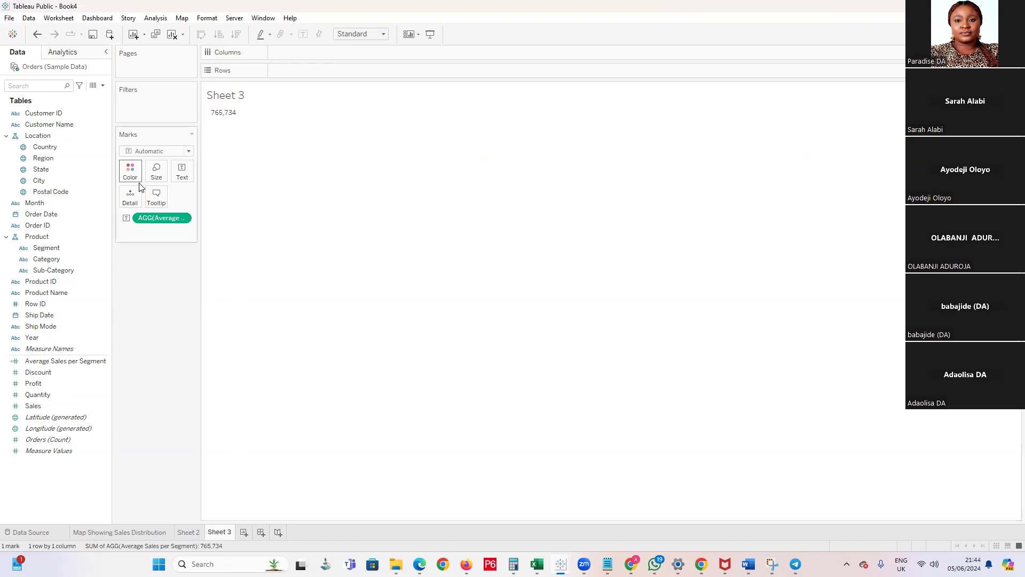
click(187, 532)
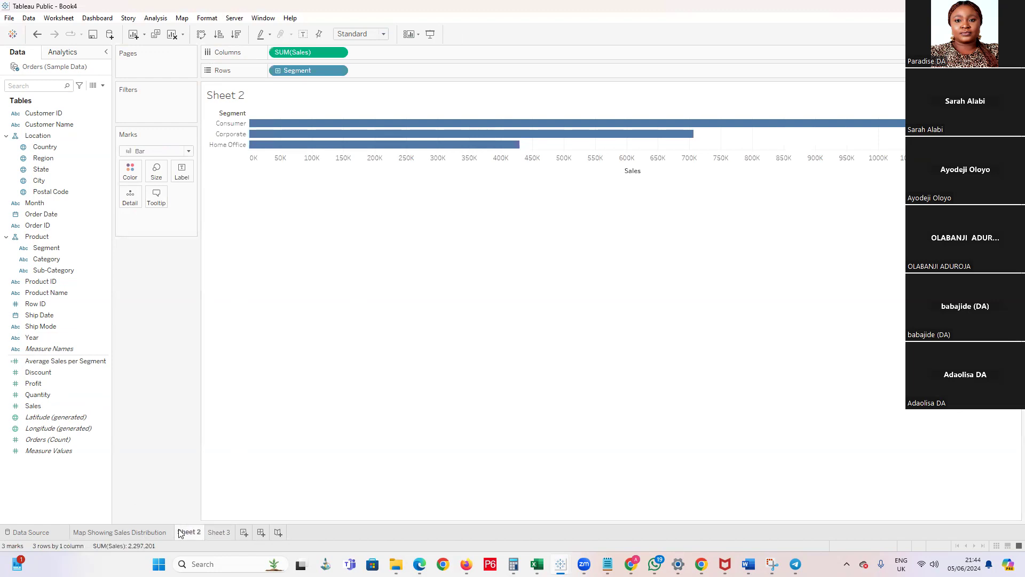
click(230, 532)
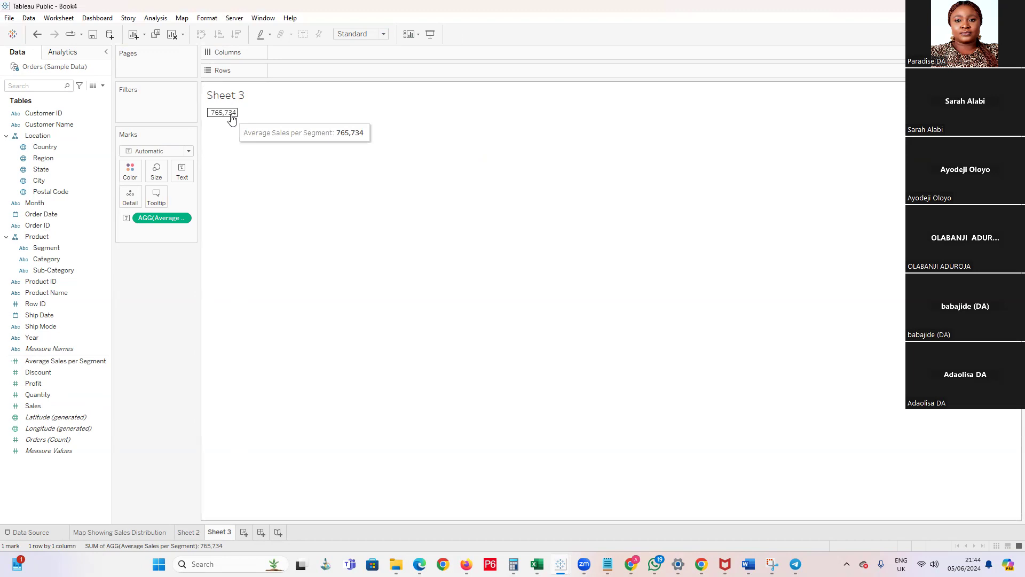
click(40, 363)
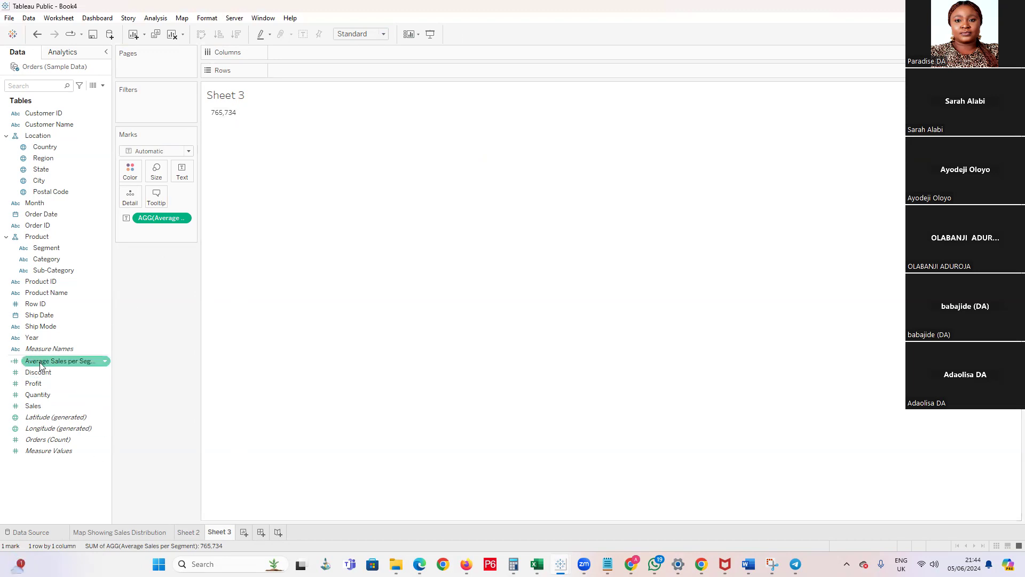
click(188, 532)
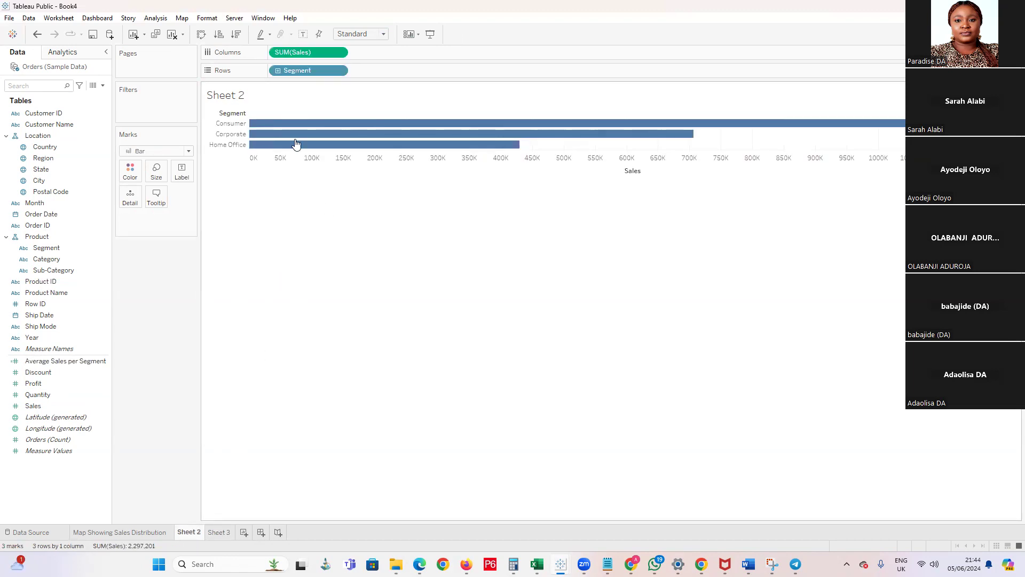
mouse_move(684, 128)
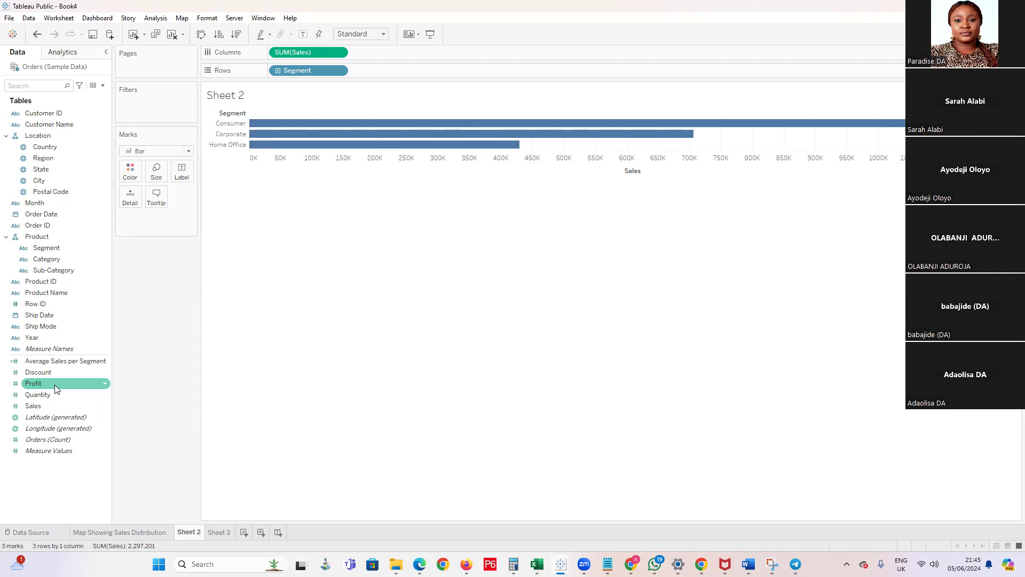
Add Profit beside Sales on Columns and set the Profit mark type to Gantt Bar
drag(54, 385, 414, 57)
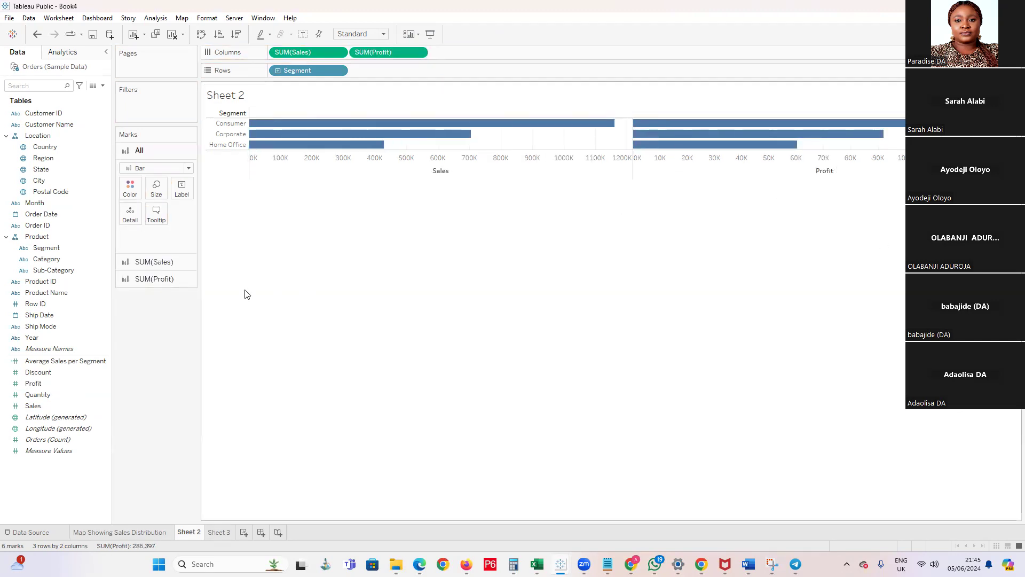
click(173, 278)
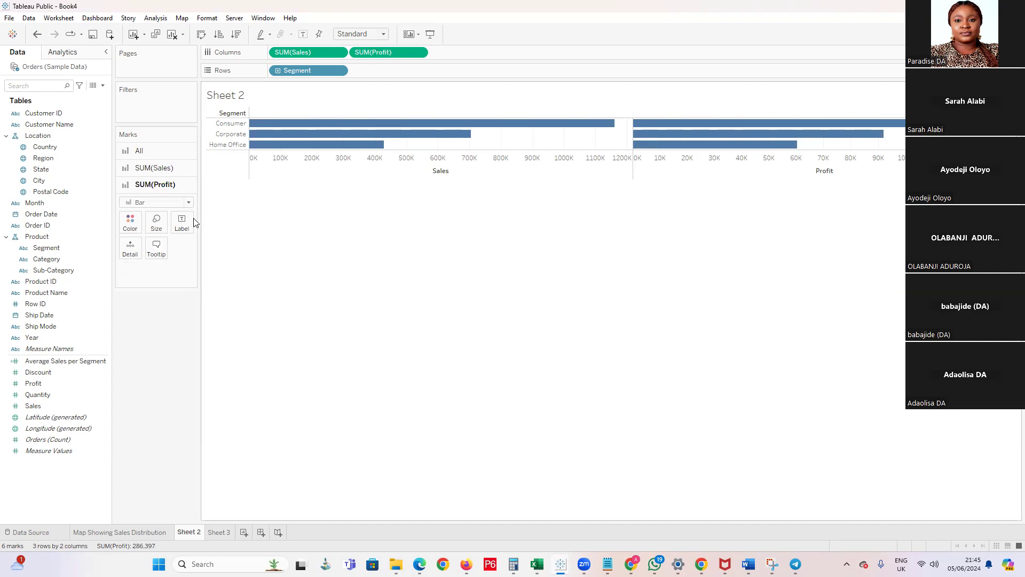
mouse_move(832, 133)
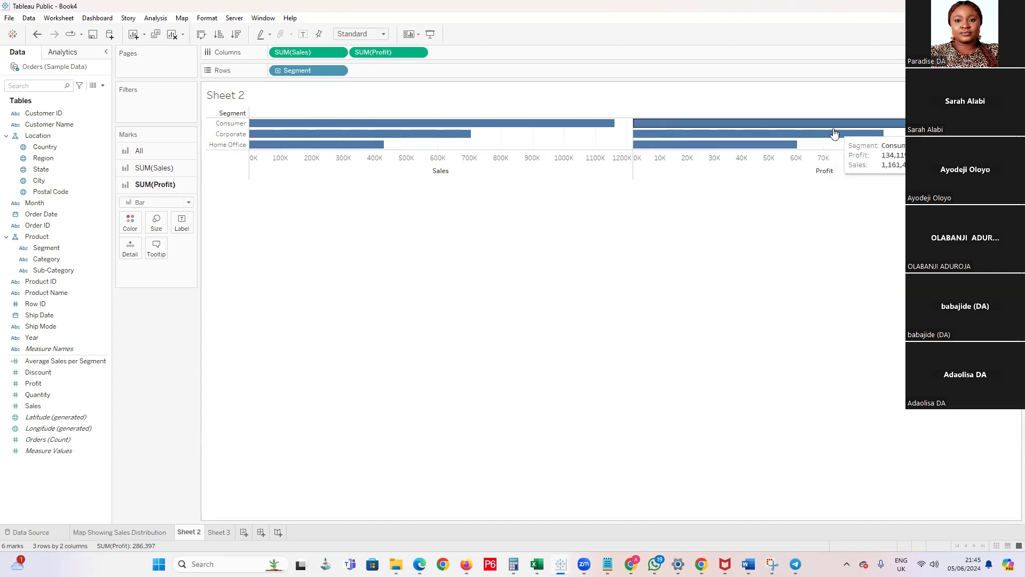
click(188, 203)
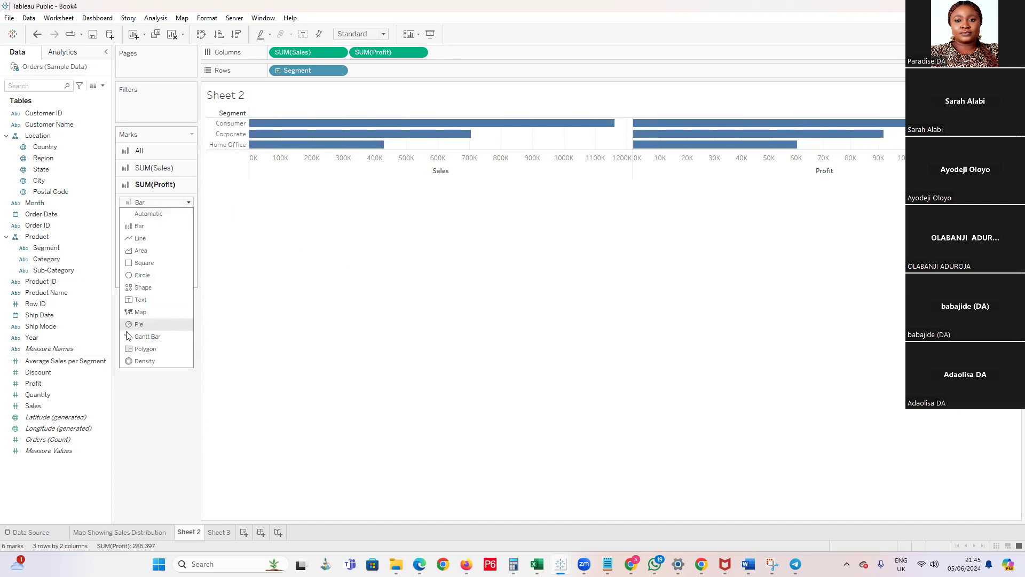
click(145, 336)
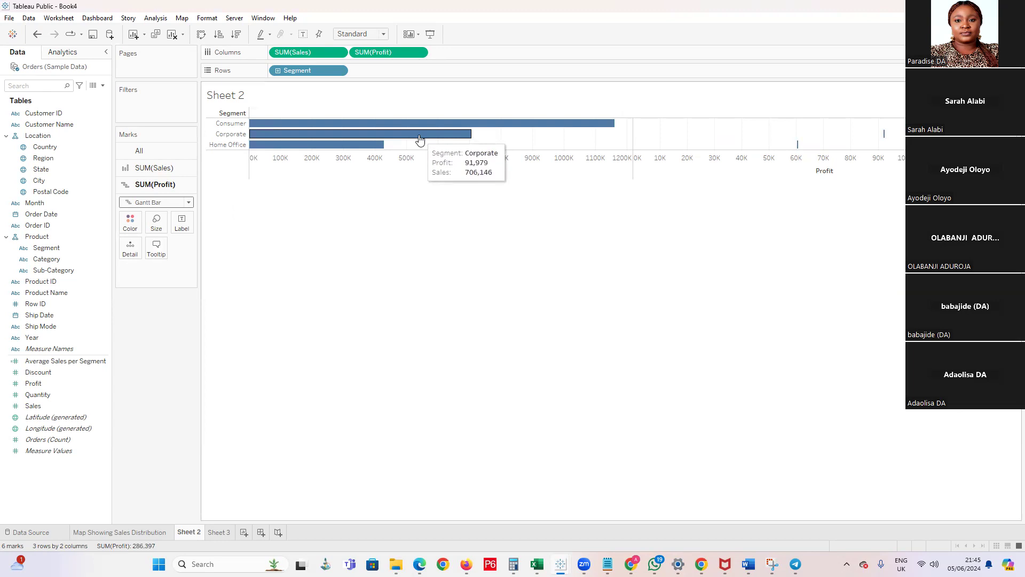
Combine Profit and Sales into a dual-axis chart and synchronize the Profit axis with the Sales axis
click(420, 52)
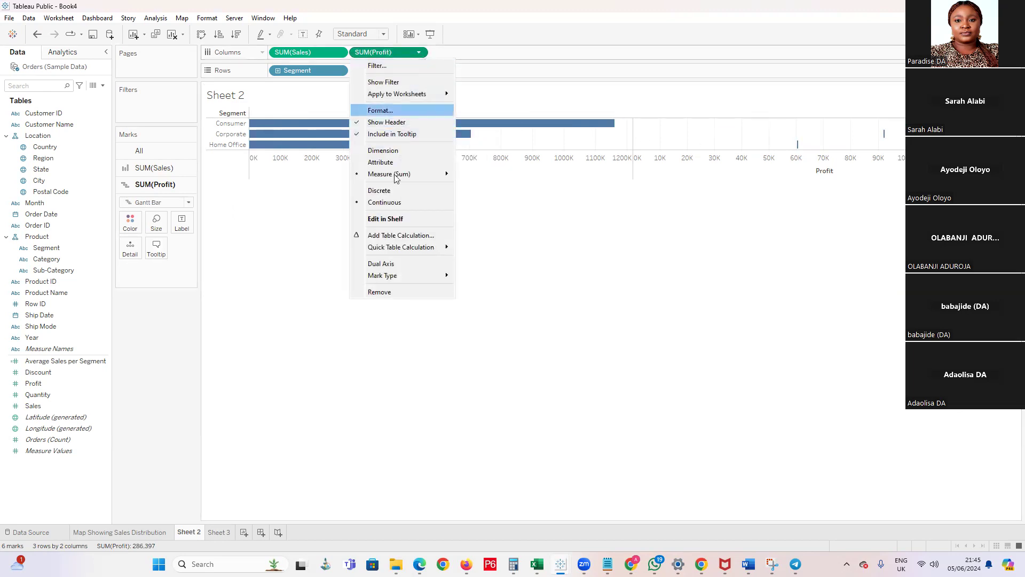
click(381, 264)
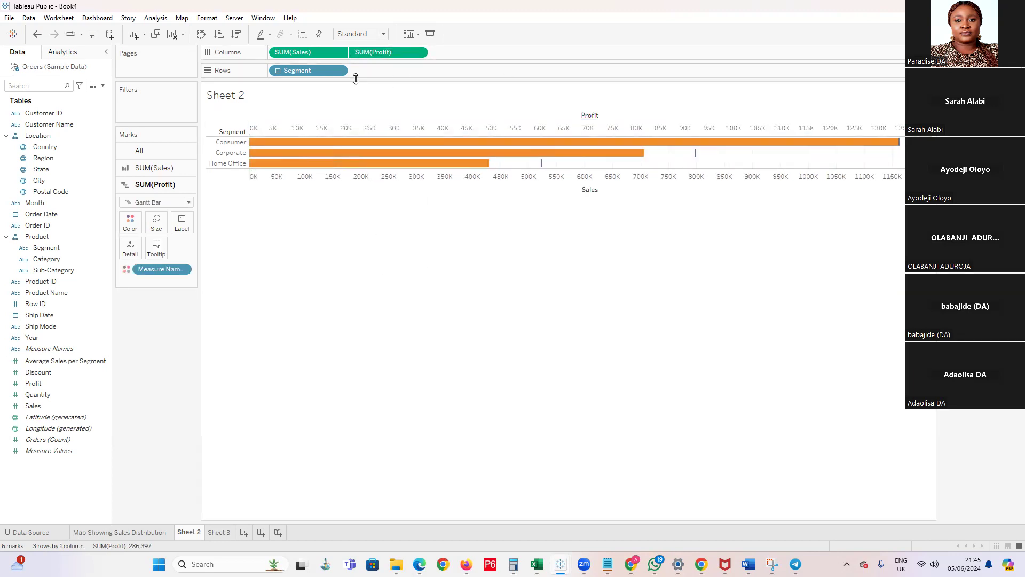
click(420, 52)
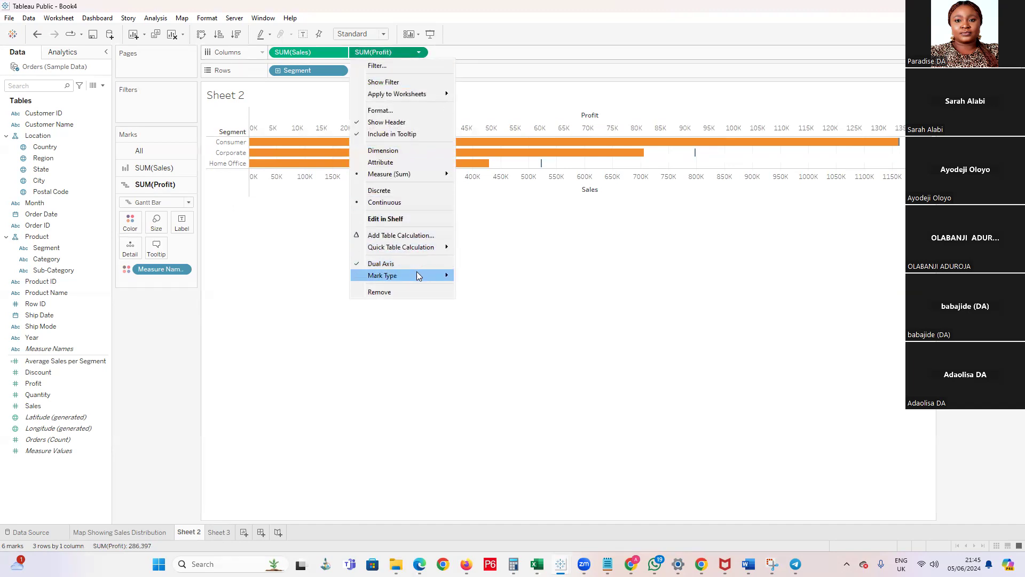
mouse_move(418, 275)
mouse_move(423, 248)
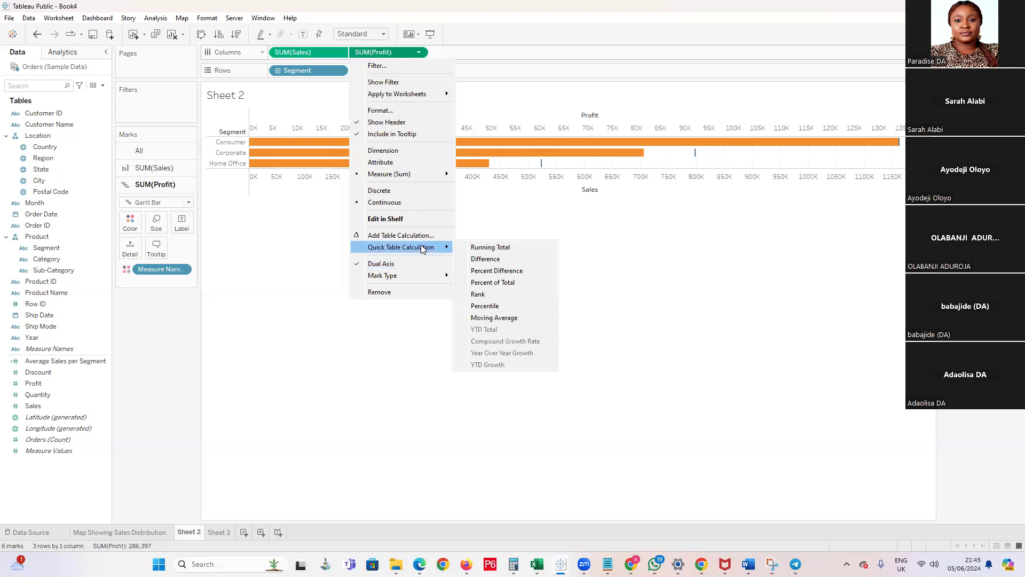
click(824, 227)
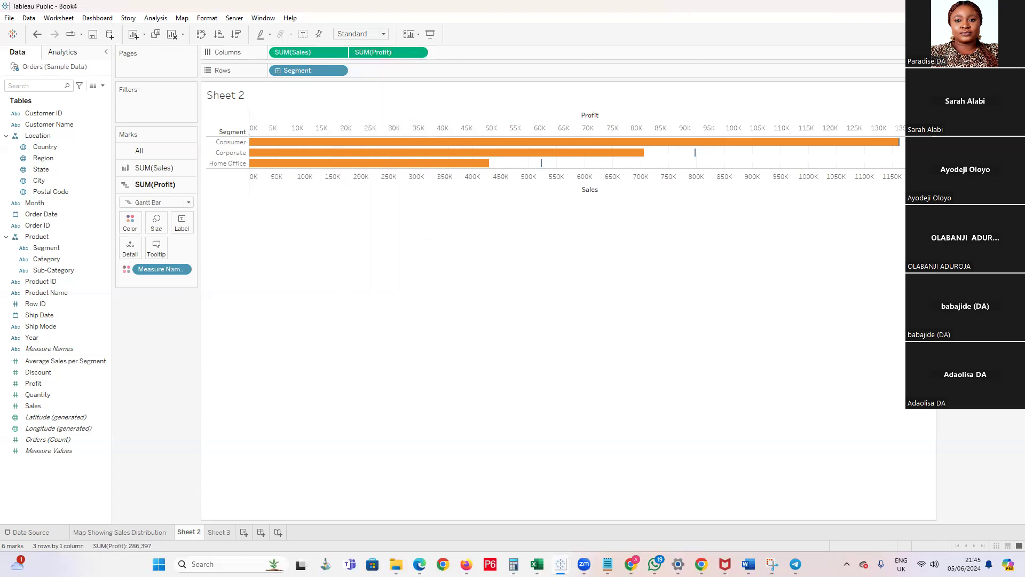
right_click(930, 117)
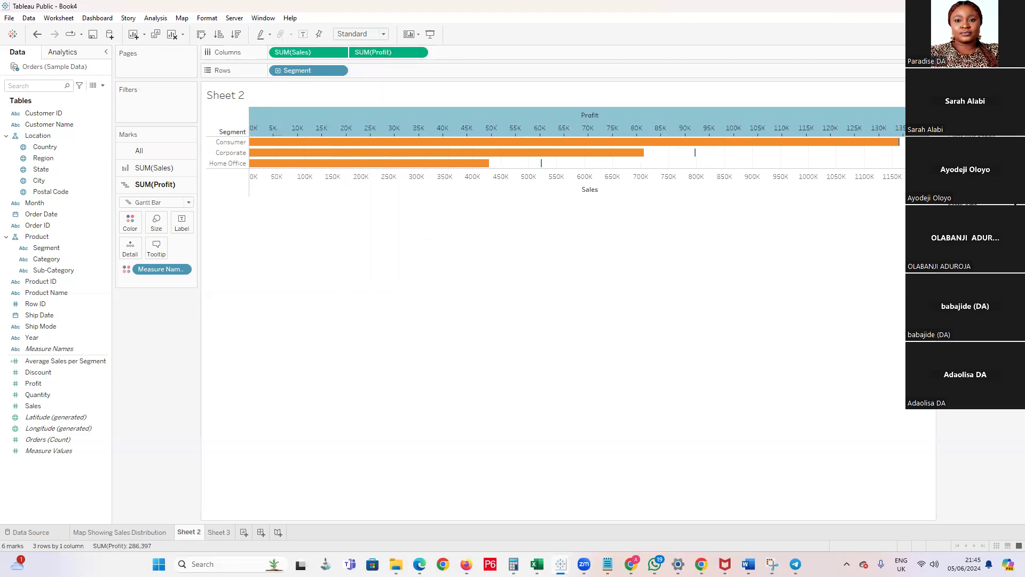
click(968, 181)
click(351, 239)
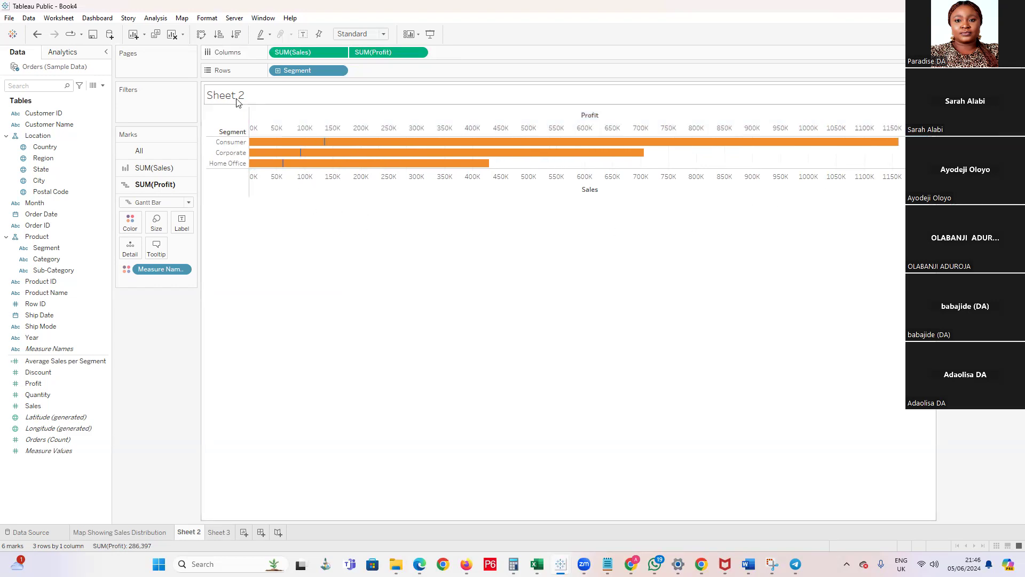
Increase the mark size of the Profit Gantt bars to near the upper end of the size range
mouse_move(326, 142)
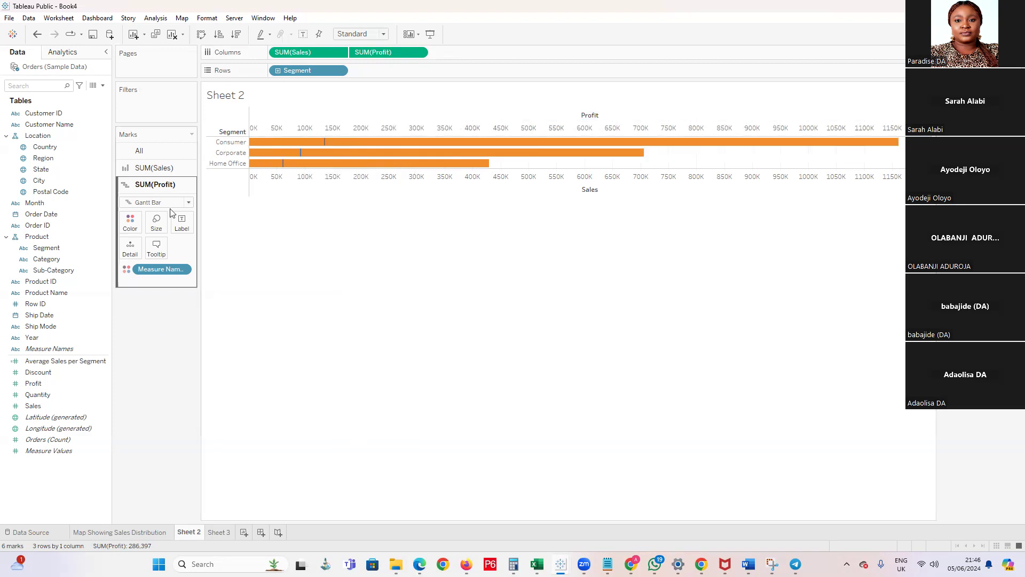
click(156, 222)
drag(224, 250, 233, 249)
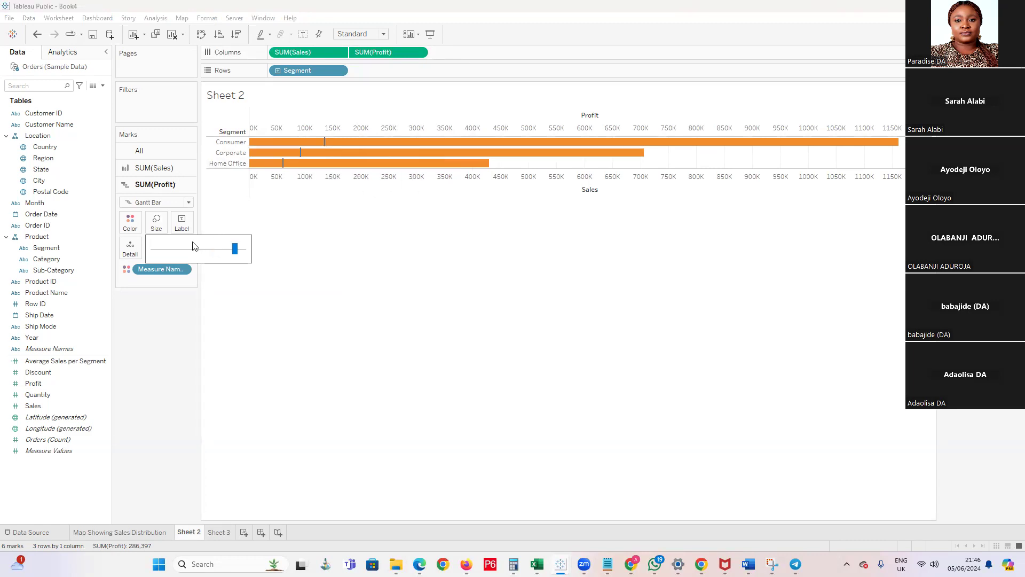
click(121, 294)
click(127, 270)
click(133, 219)
click(133, 220)
click(163, 307)
click(167, 257)
click(167, 257)
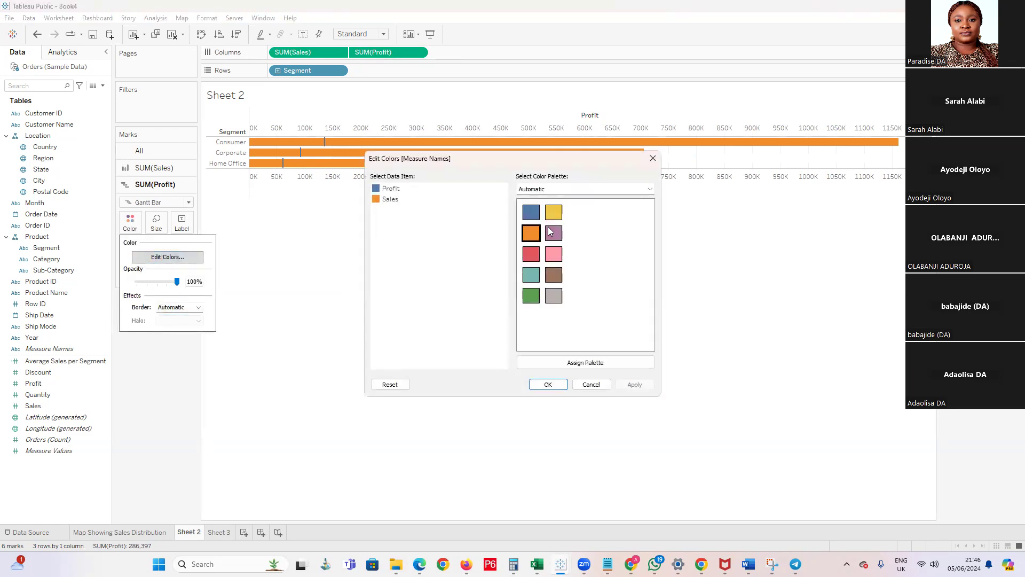
key(Escape)
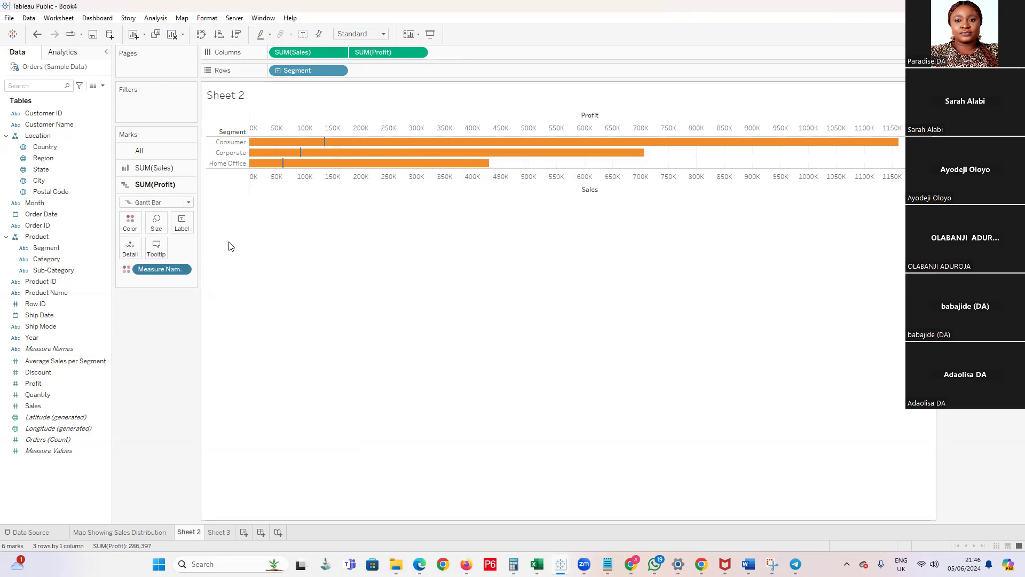
Recolor Profit with a dark gray from the Seattle Grays palette and apply the color change
click(135, 234)
click(146, 257)
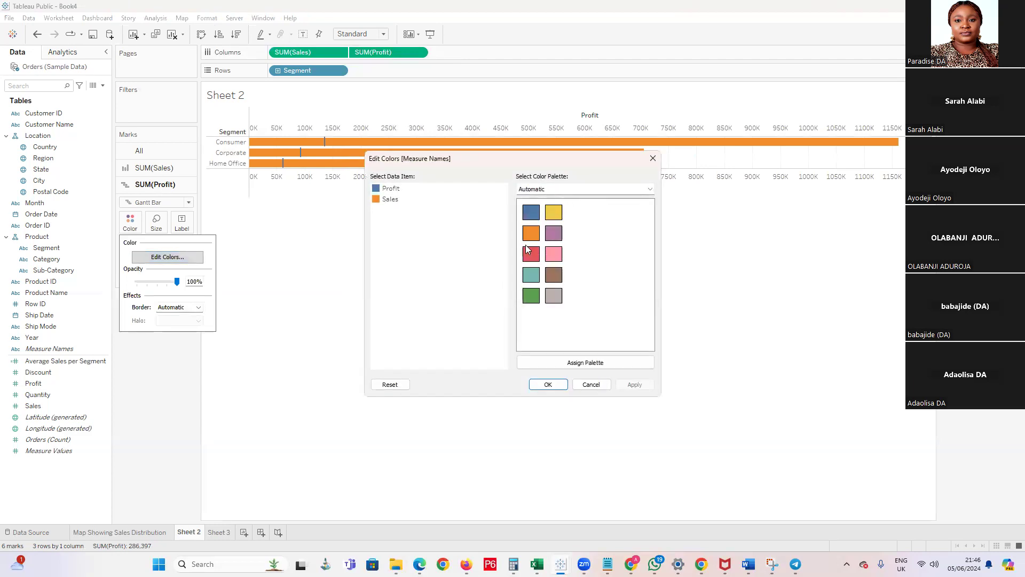
click(373, 191)
click(655, 190)
click(572, 235)
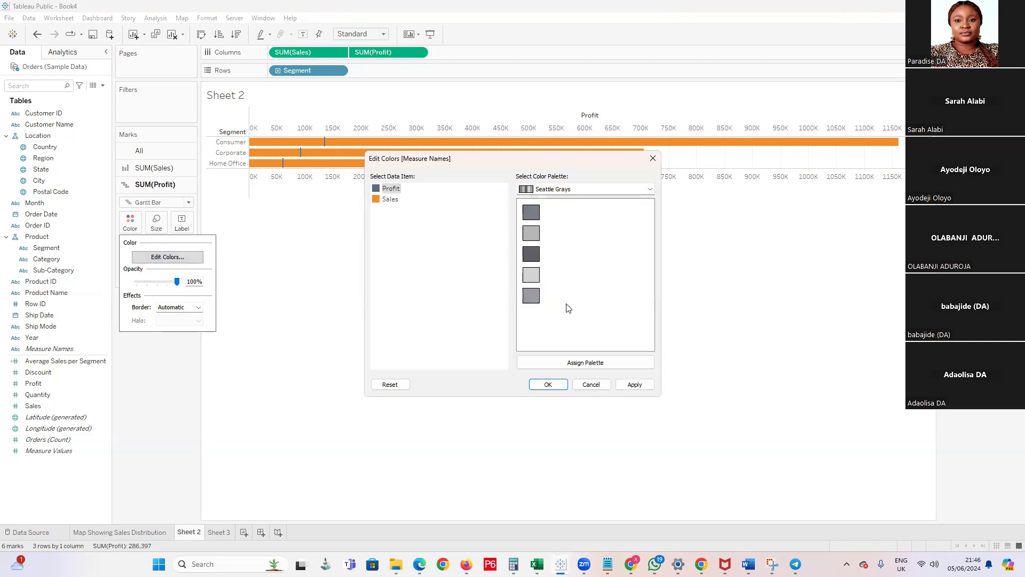
click(549, 384)
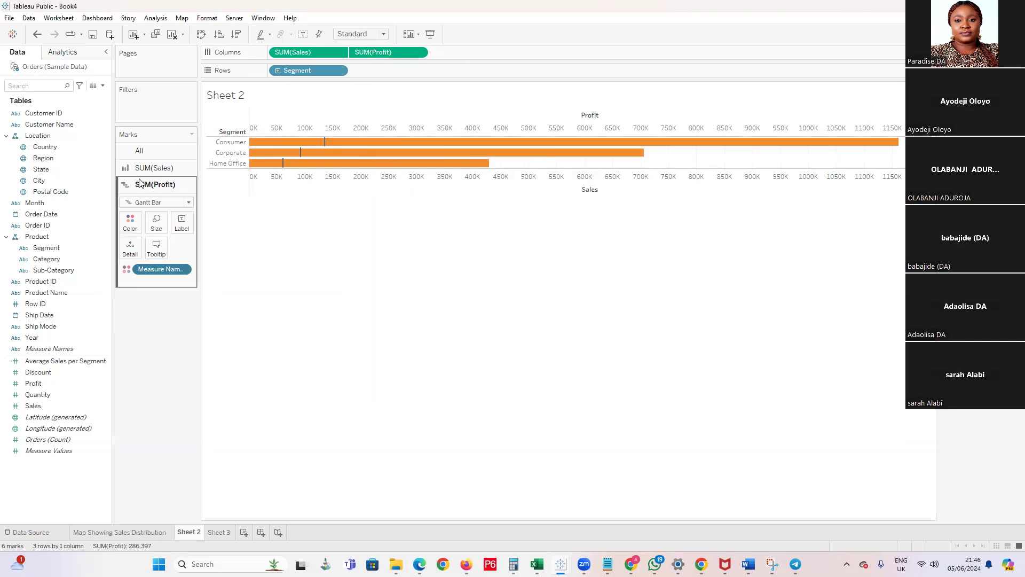
Recolor Sales with the lightest gray from the Seattle Grays palette and apply the color change
click(154, 168)
click(130, 206)
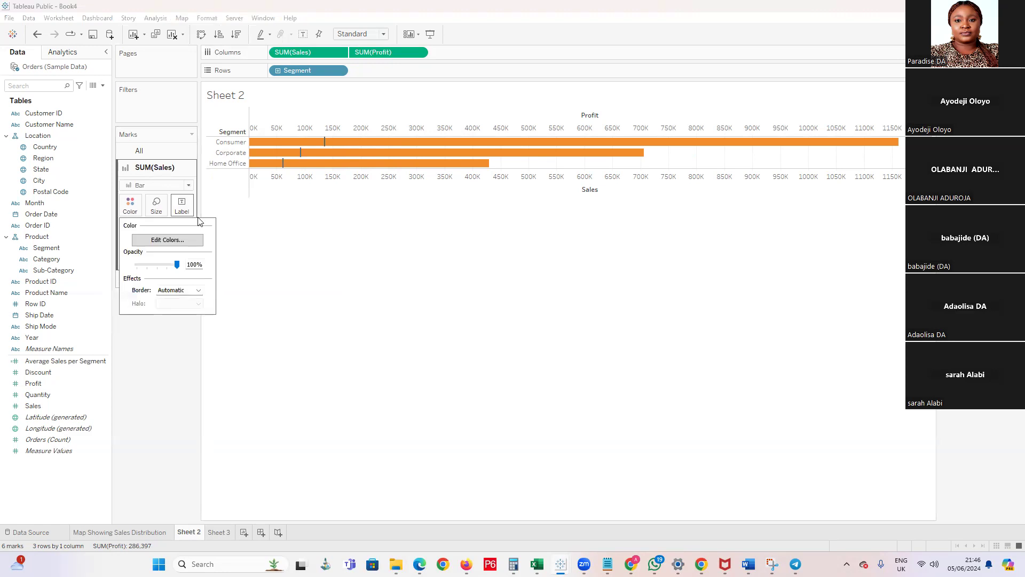
click(165, 239)
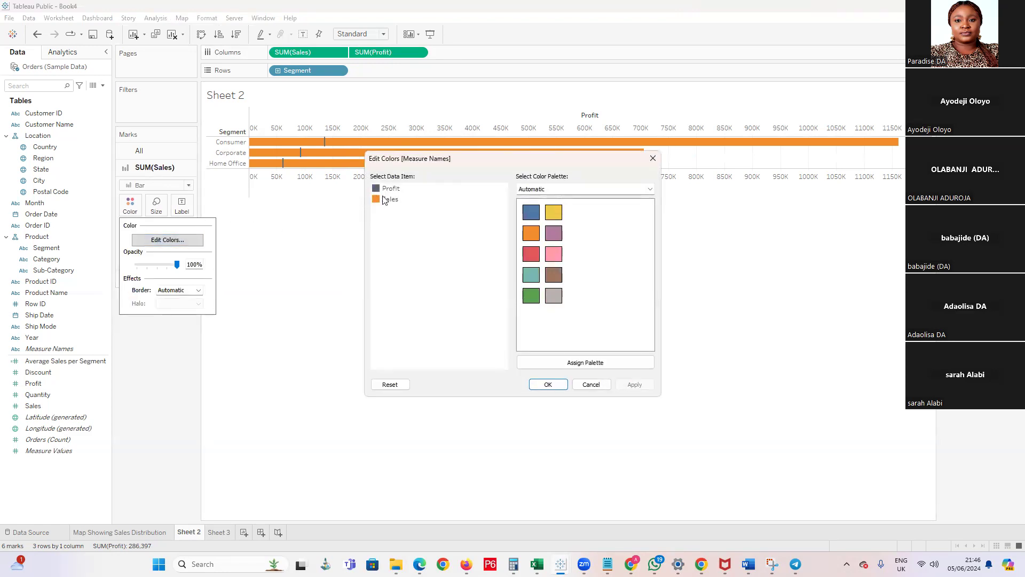
click(650, 189)
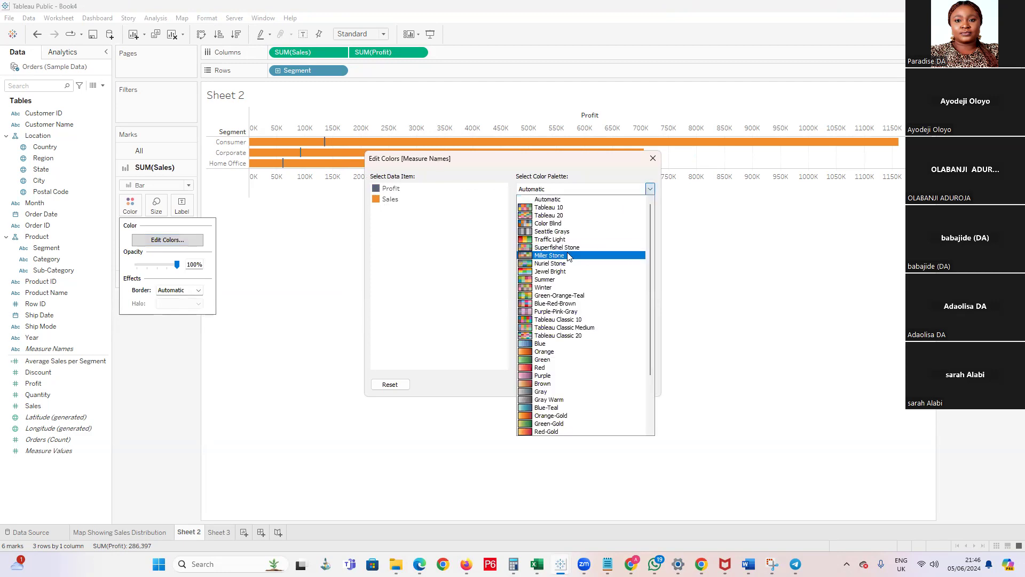
click(568, 233)
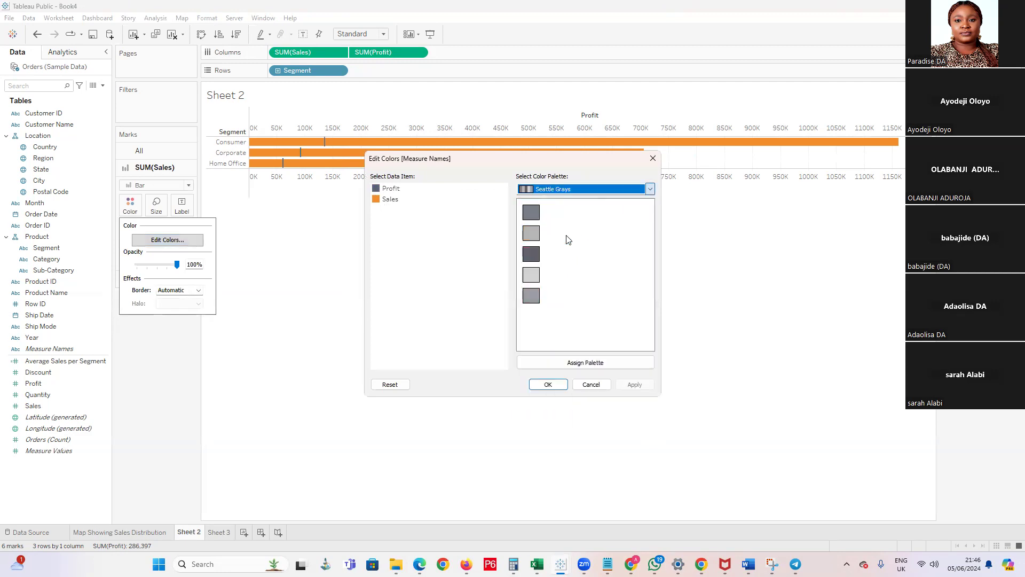
click(539, 278)
click(376, 202)
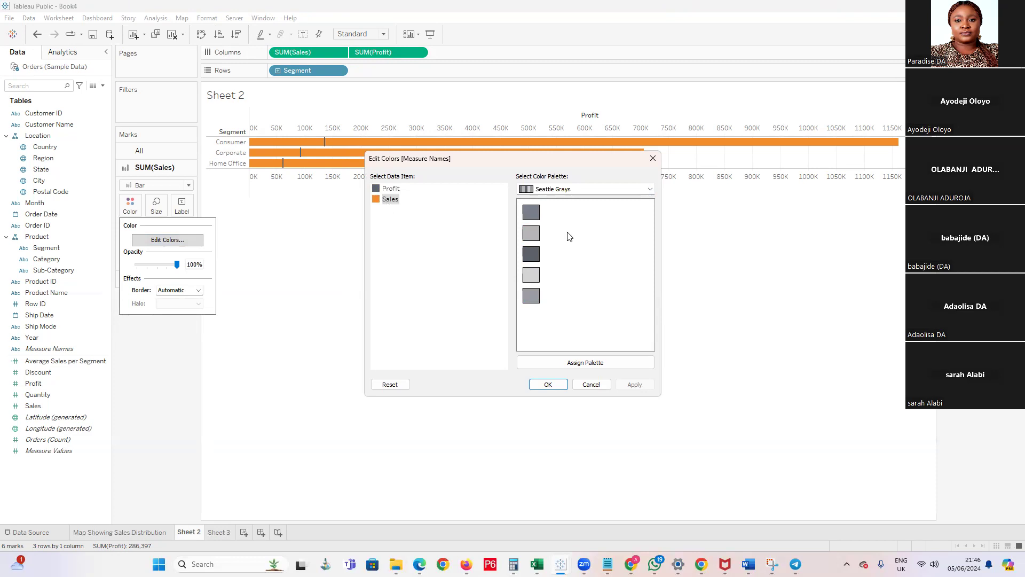
click(540, 274)
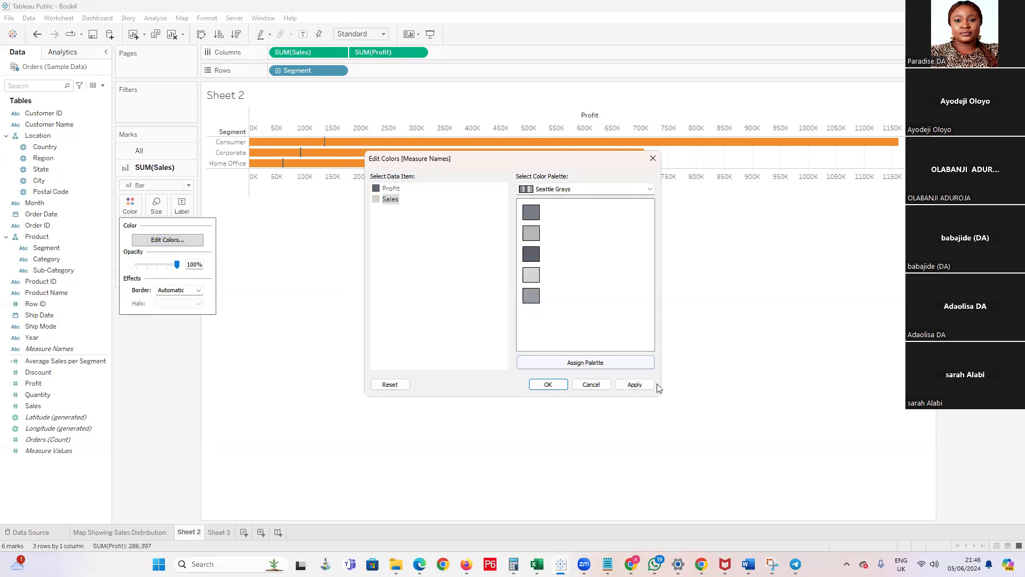
click(634, 385)
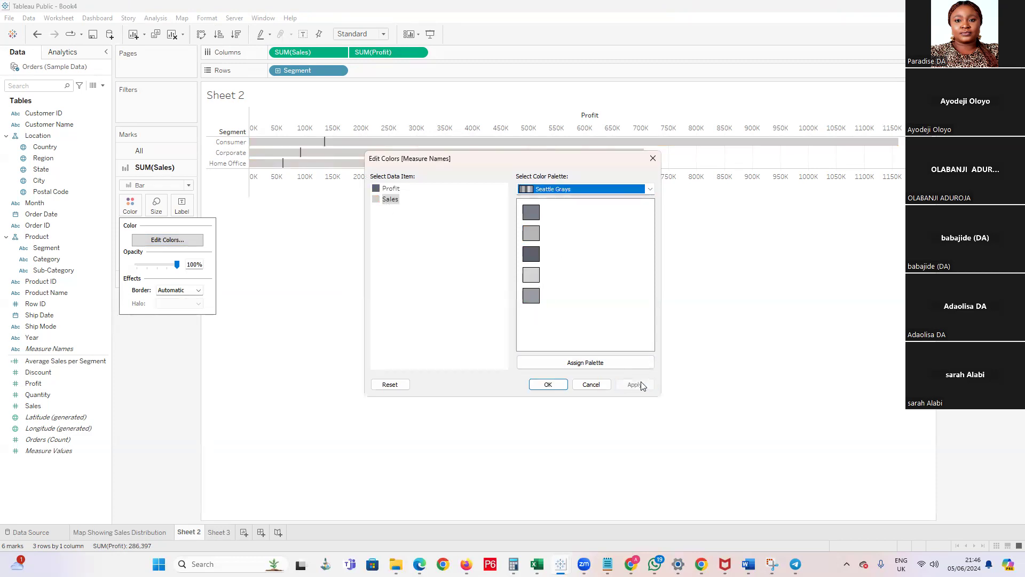
click(548, 384)
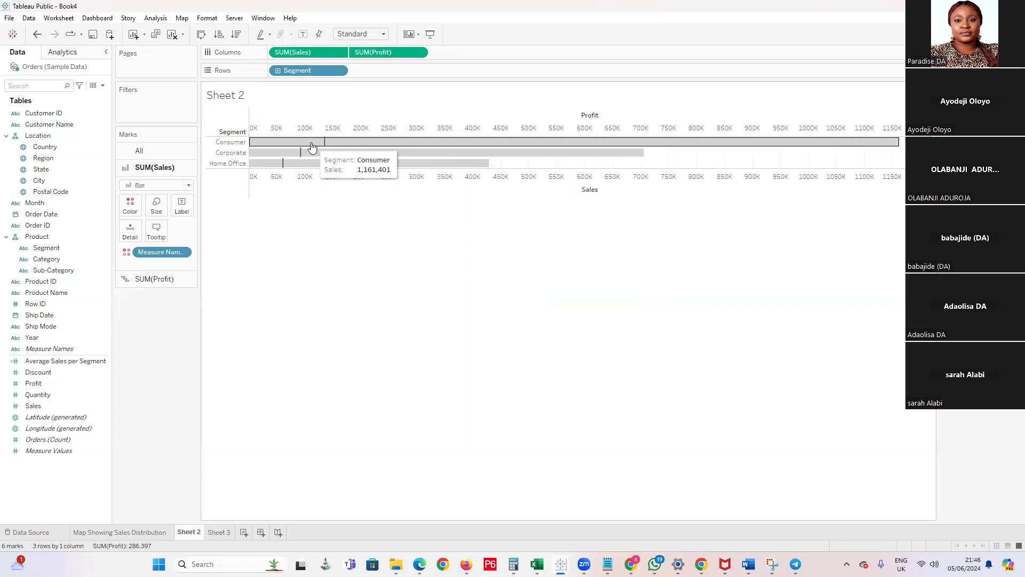
Examine the Sales and Profit marks per segment, check the Average Sales per Segment value on Sheet 3, and return to Sheet 2
mouse_move(312, 170)
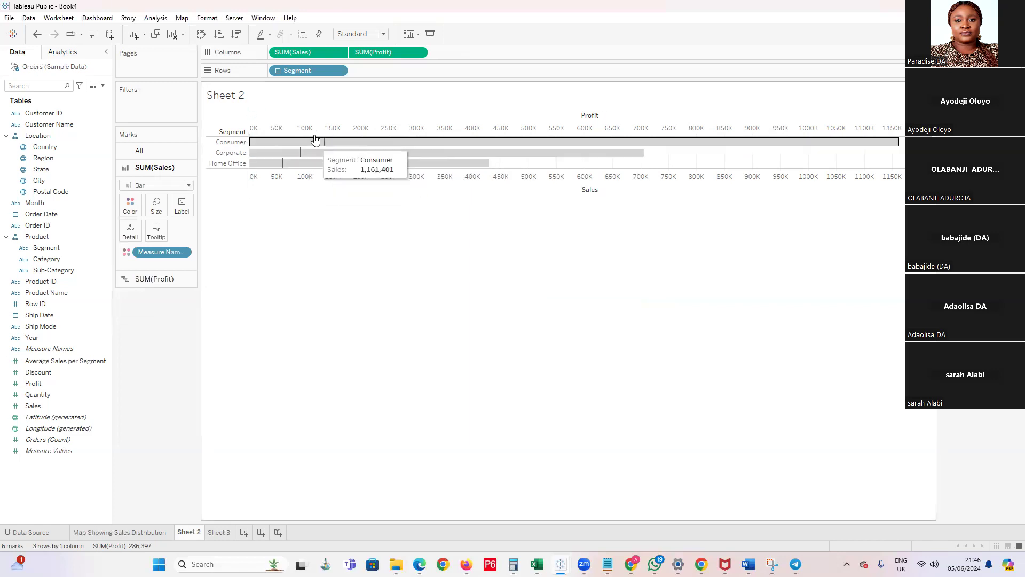
mouse_move(653, 143)
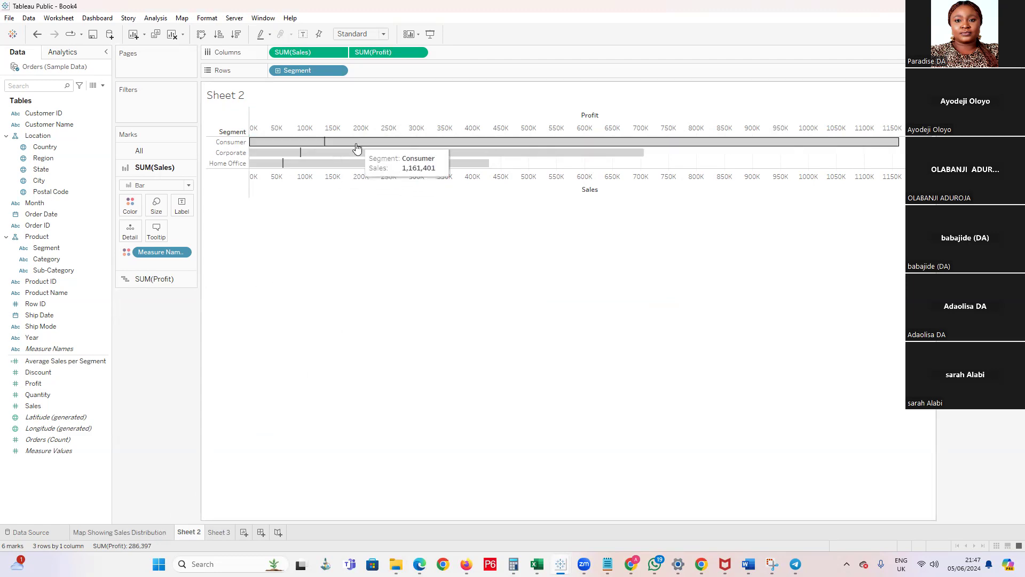
mouse_move(335, 151)
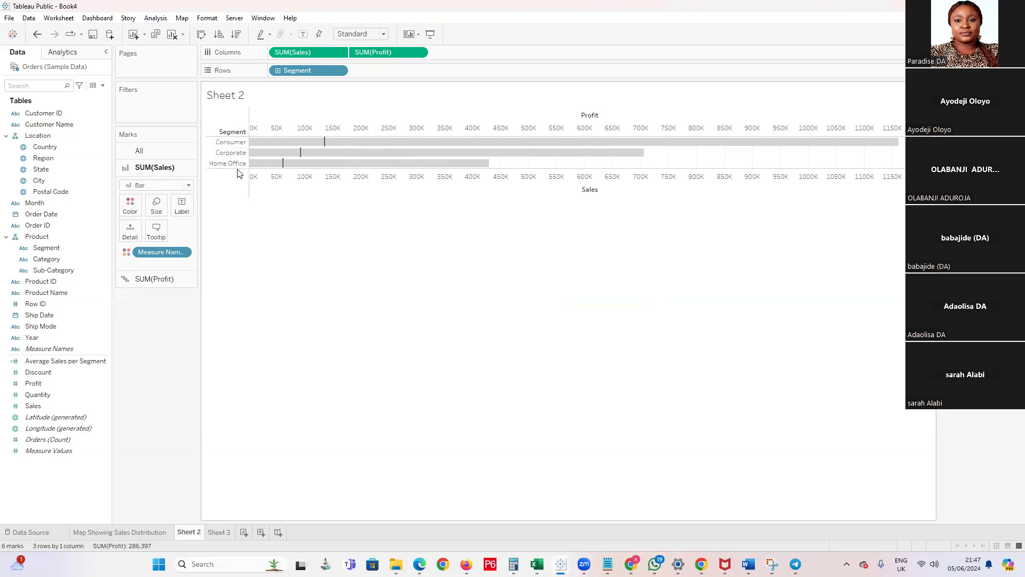
click(33, 418)
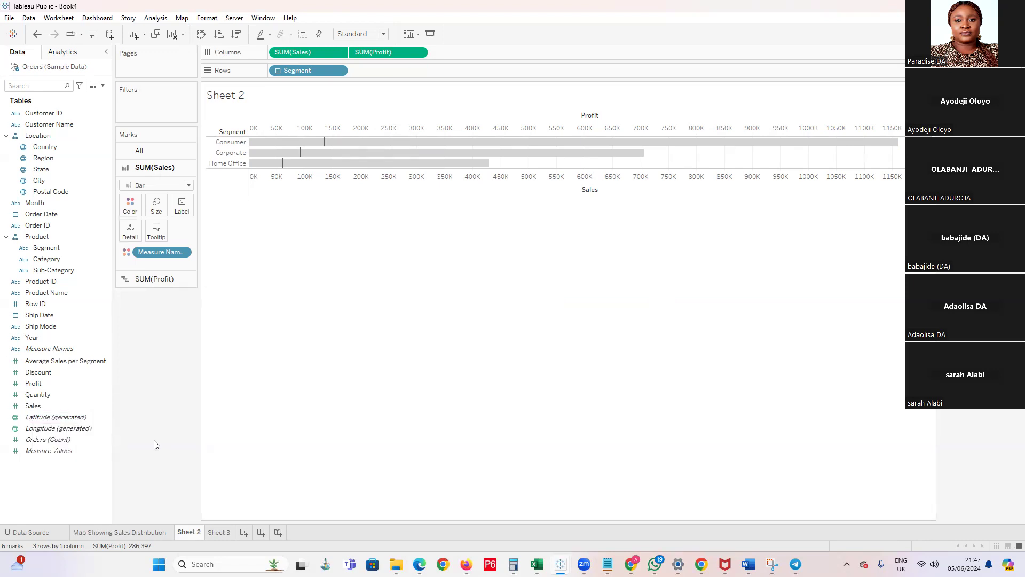
click(61, 372)
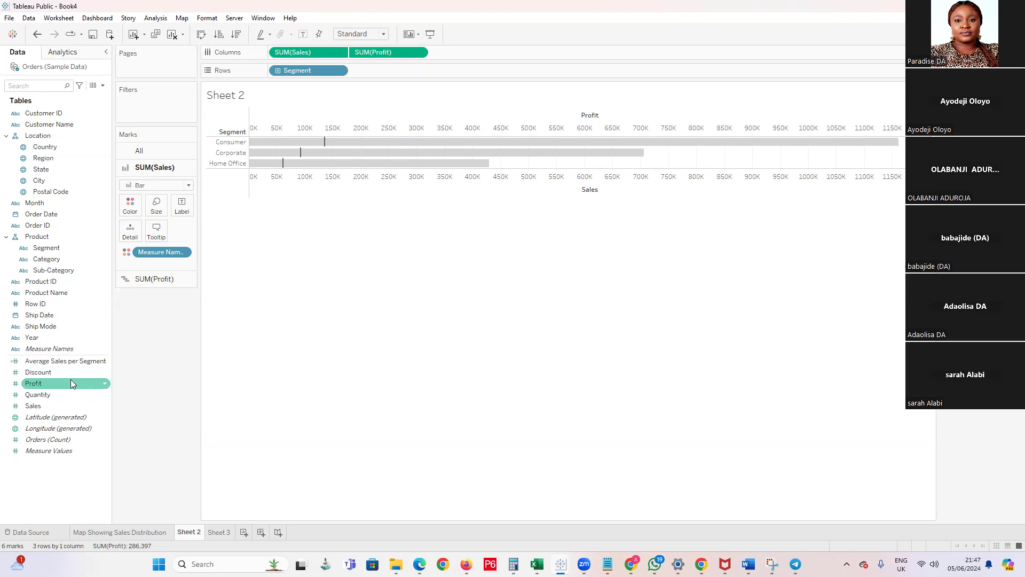
click(219, 532)
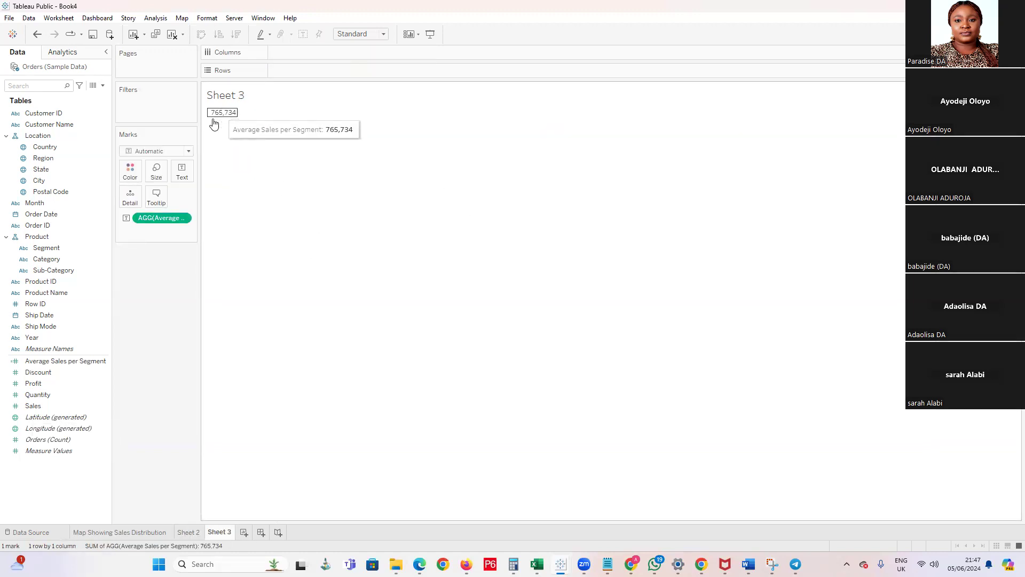
click(176, 532)
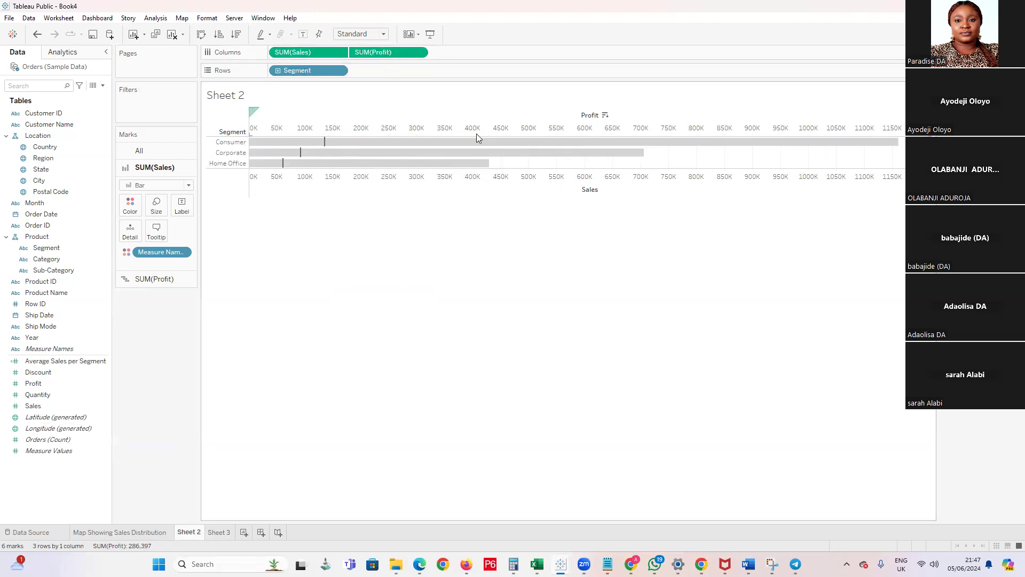
mouse_move(534, 143)
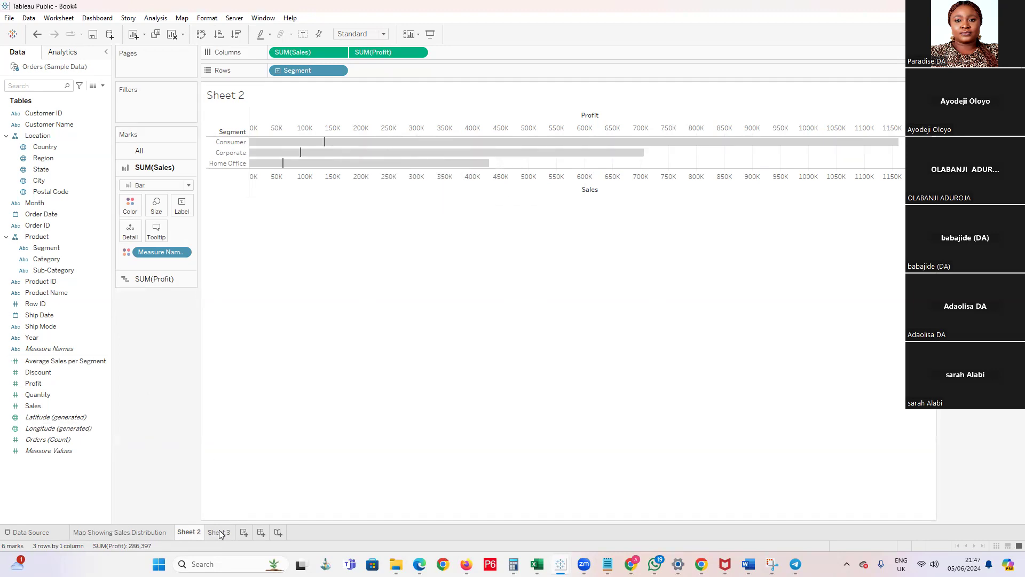
mouse_move(220, 534)
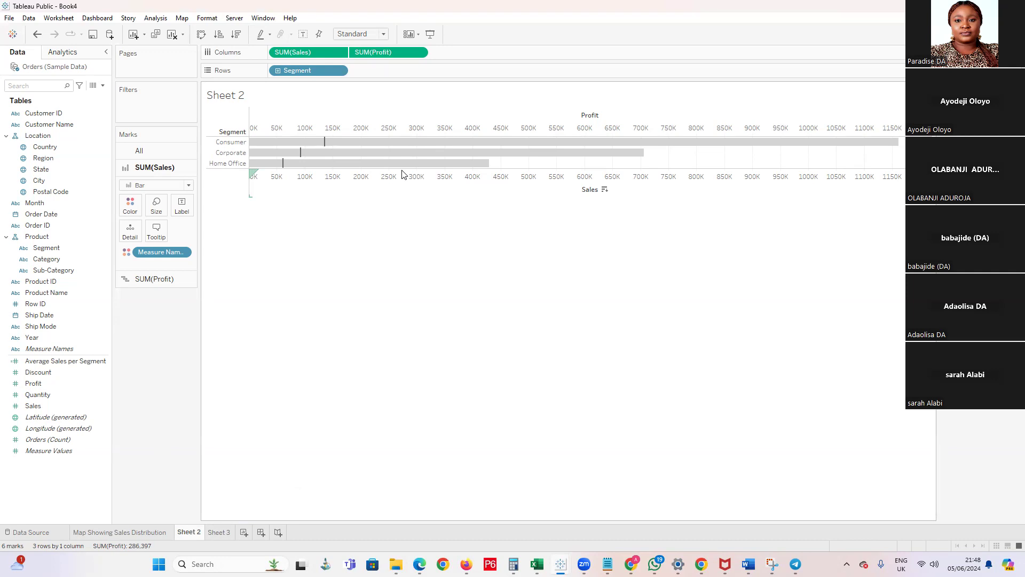
right_click(407, 125)
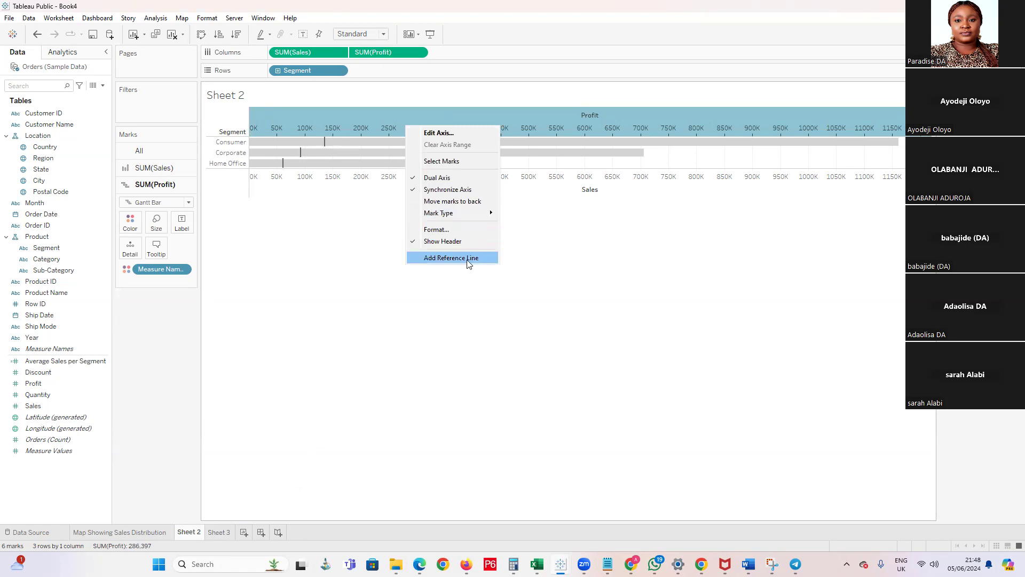
click(299, 294)
right_click(368, 119)
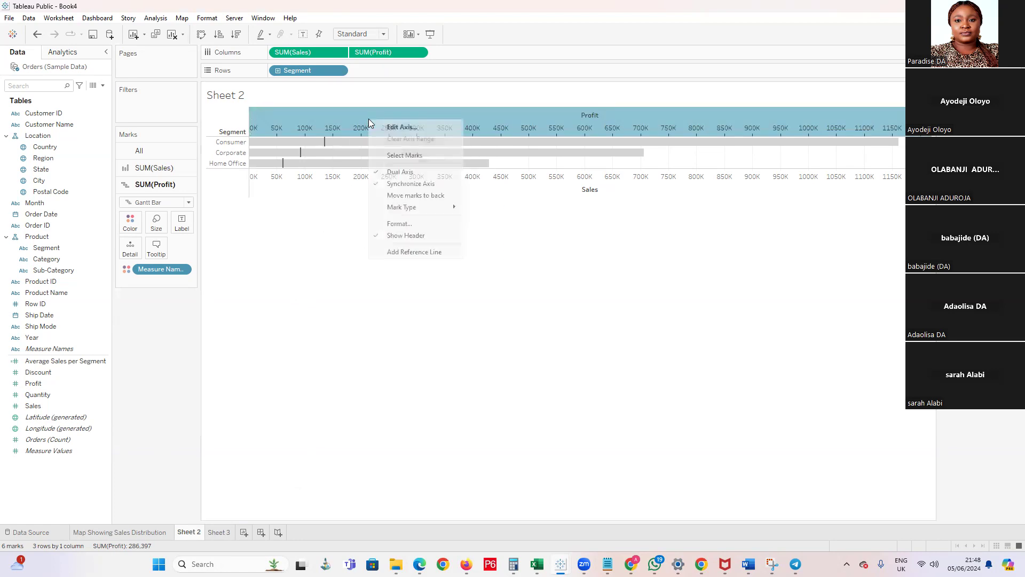
click(274, 211)
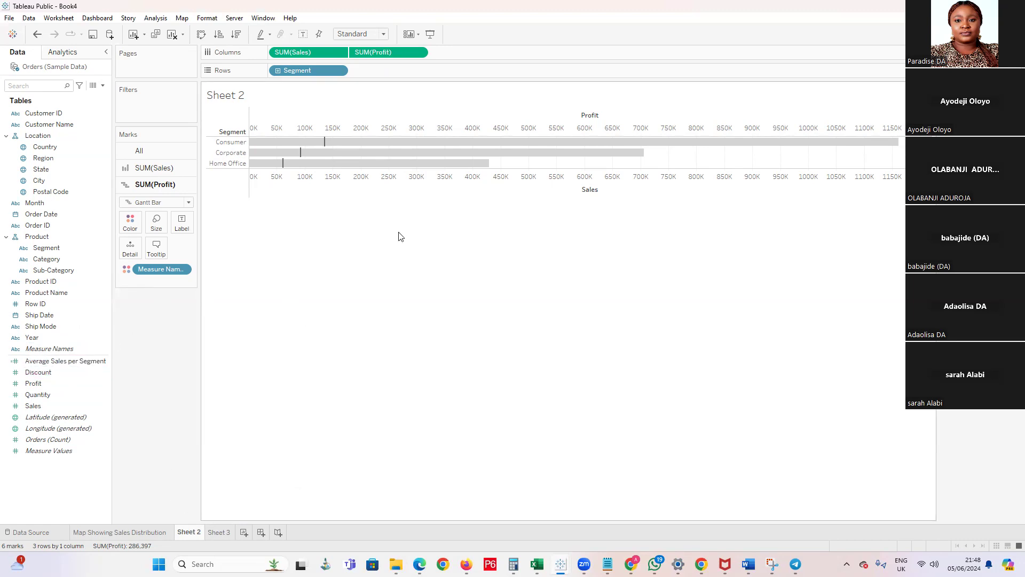
Drill the Segment rows down through Category to the Sub-Category level
click(277, 71)
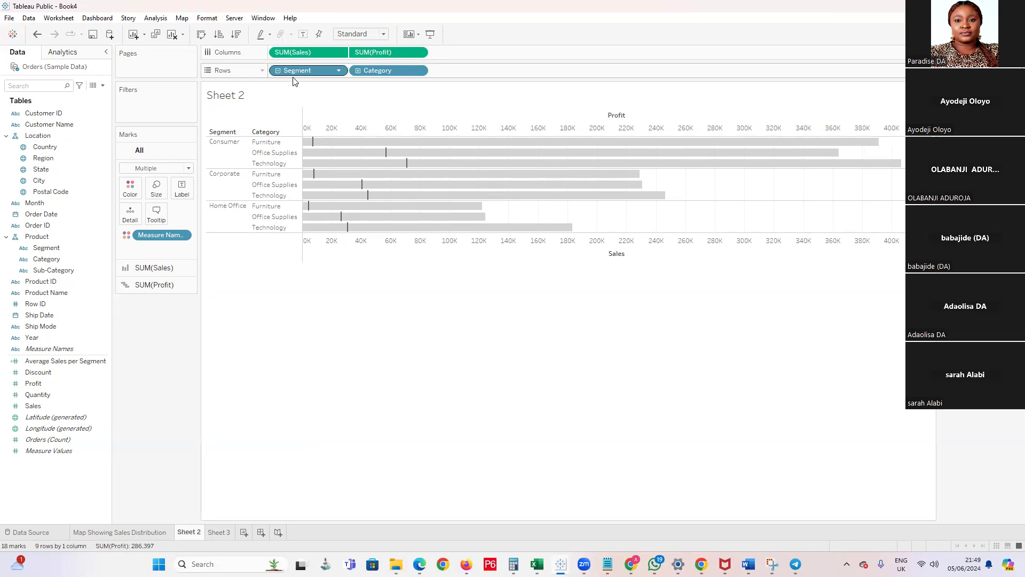
click(278, 70)
click(278, 71)
click(358, 71)
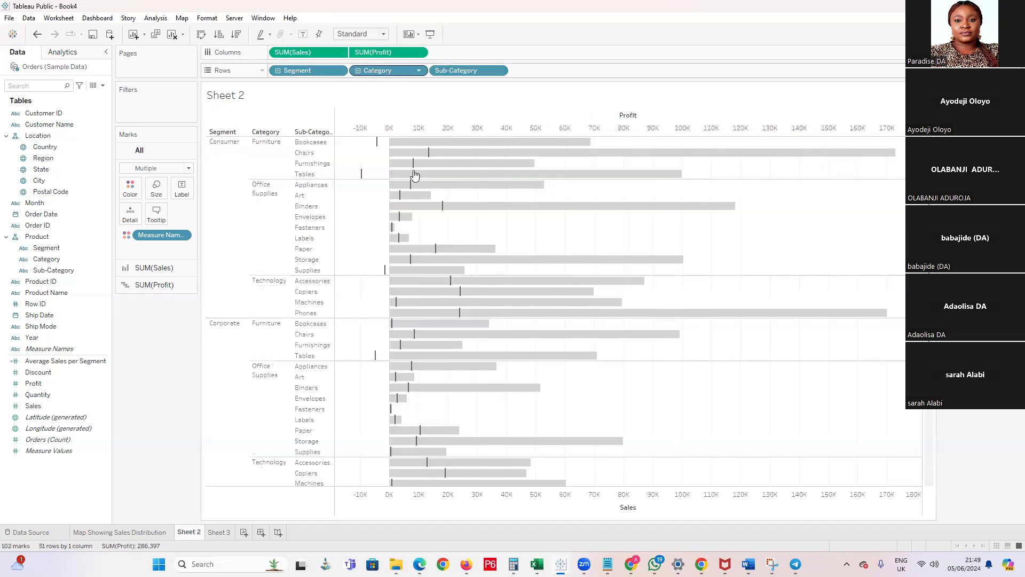
Examine how Profit compares with Sales for each sub-category across all segments, including where Profit falls below zero
scroll(370, 213, down, 3)
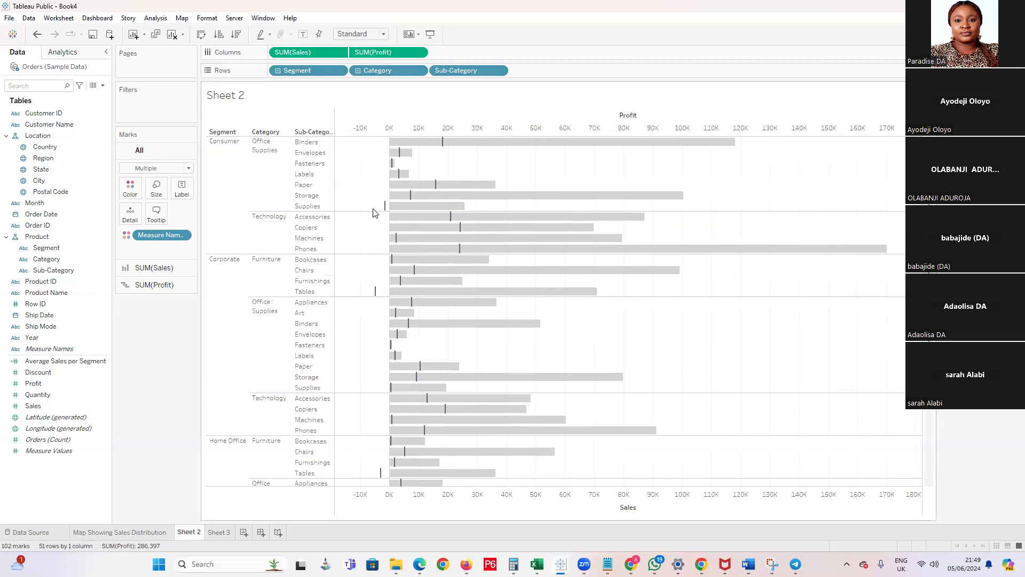
scroll(374, 213, down, 6)
scroll(376, 215, up, 1)
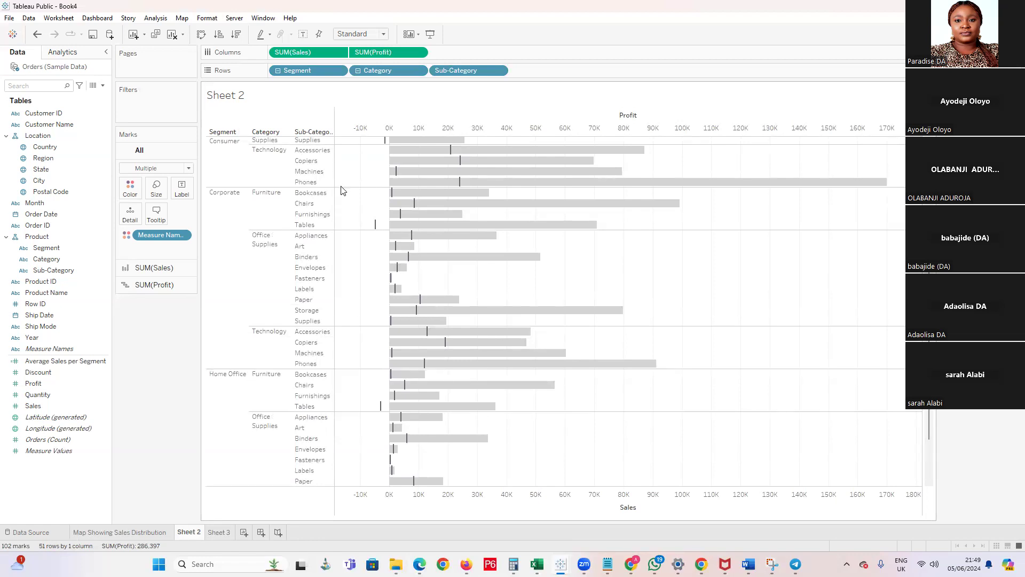
mouse_move(389, 148)
scroll(392, 152, up, 4)
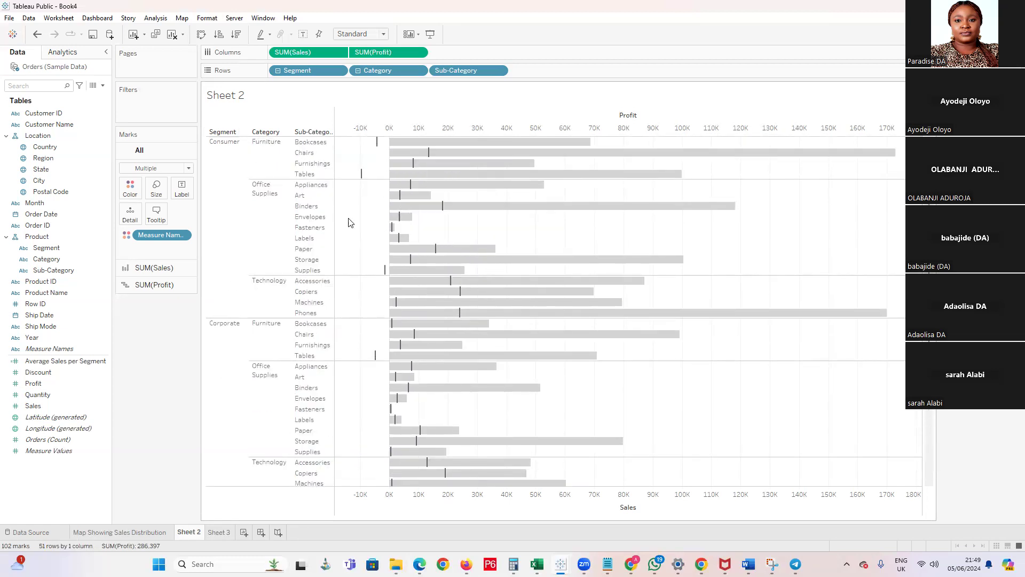
scroll(340, 234, down, 4)
scroll(342, 232, down, 6)
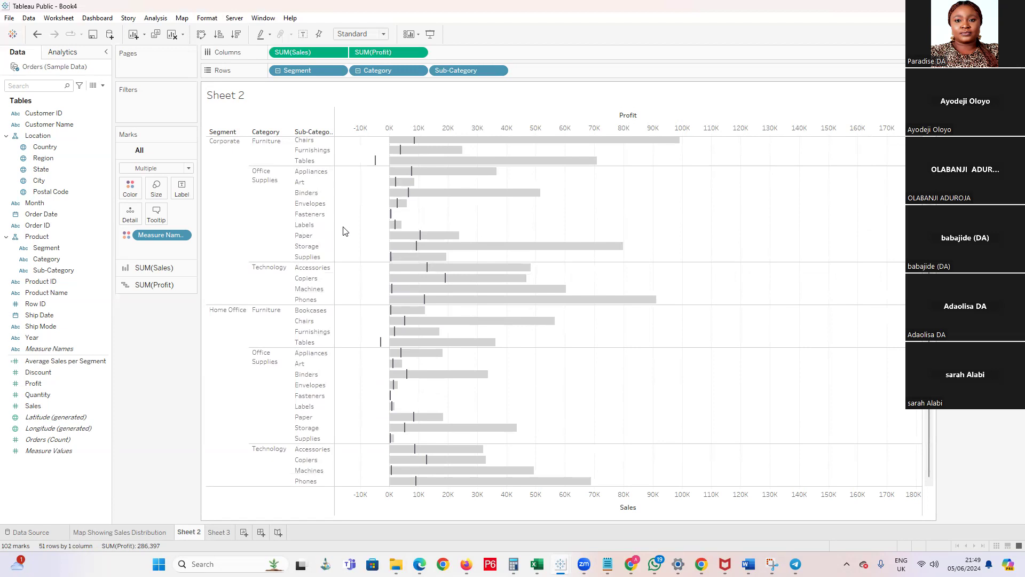
scroll(345, 231, up, 6)
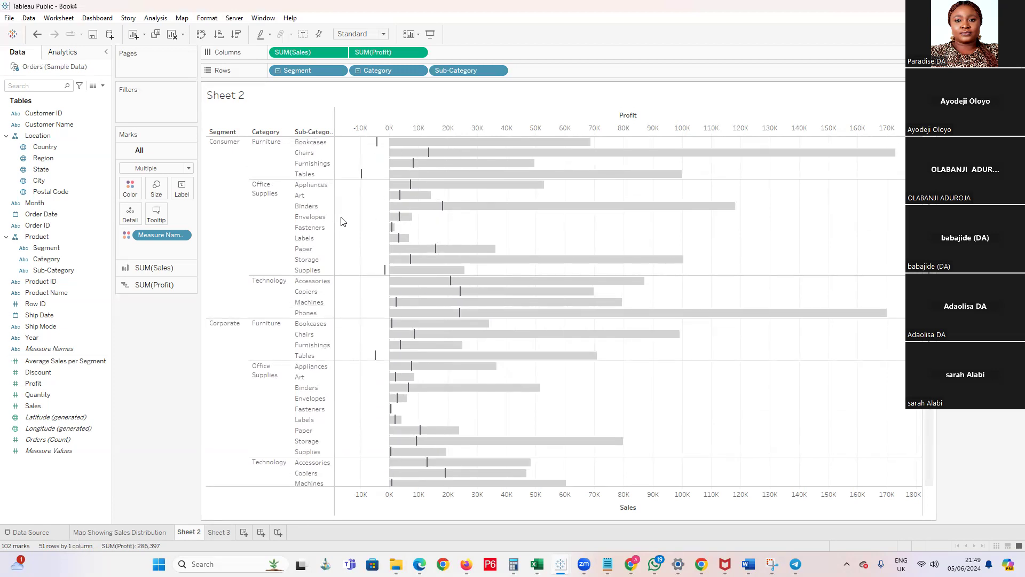
mouse_move(381, 251)
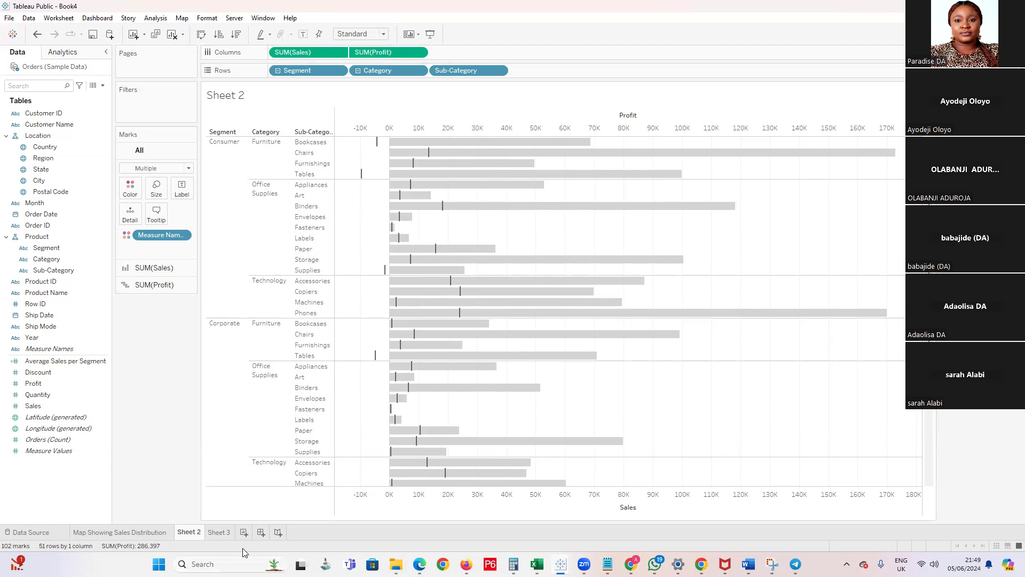
Remove the Average Sales per Segment measure from the view on Sheet 3
click(216, 532)
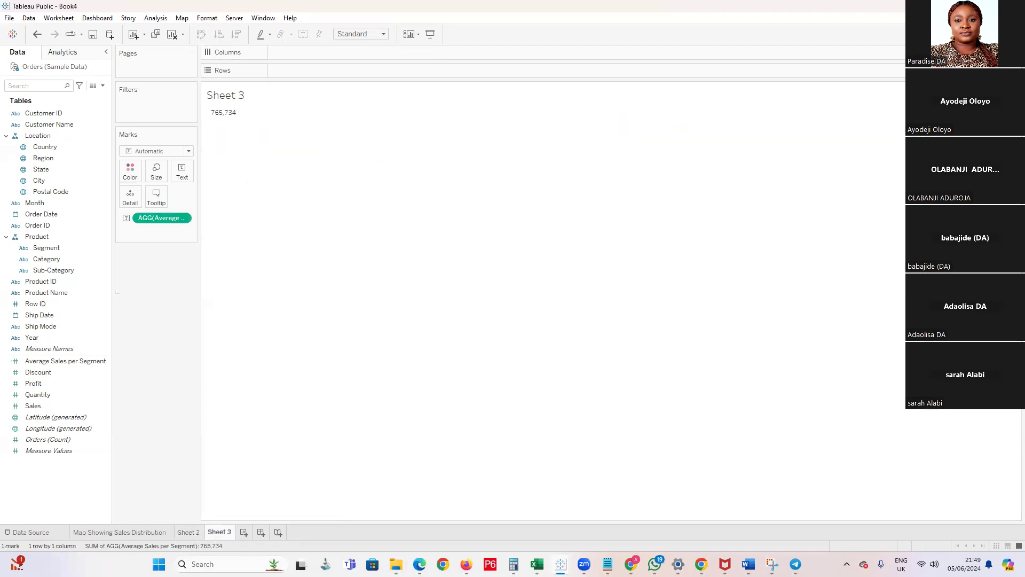
click(231, 115)
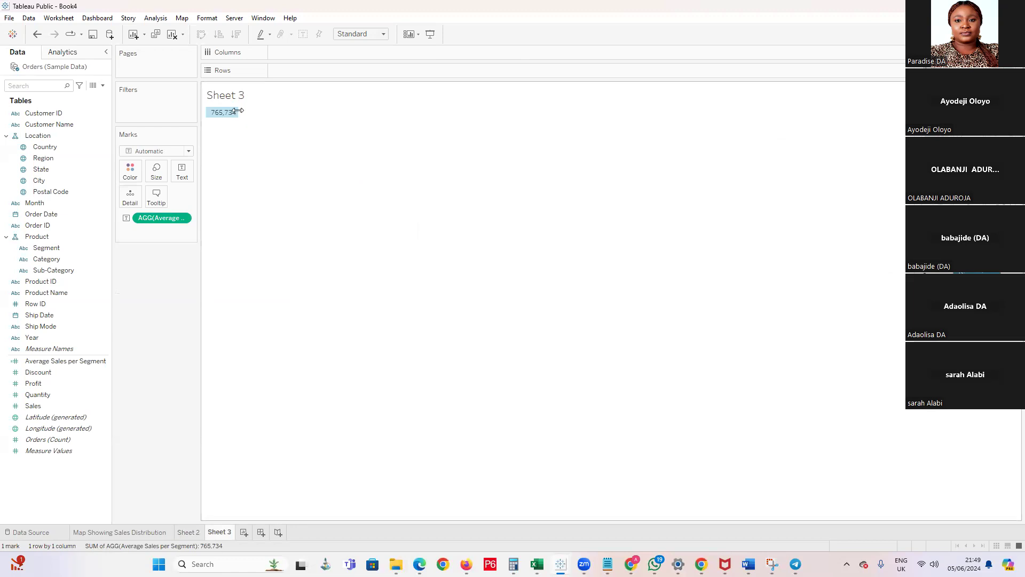
drag(165, 217, 308, 188)
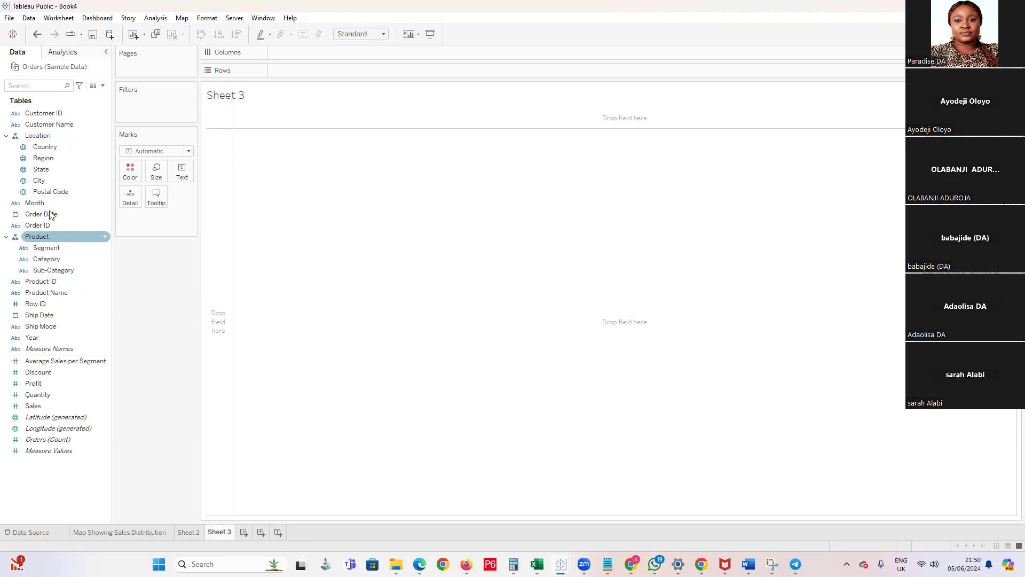
Place Segment on Columns and Sales on Rows in Sheet 3, and convert the chart to a pie chart
drag(57, 247, 312, 56)
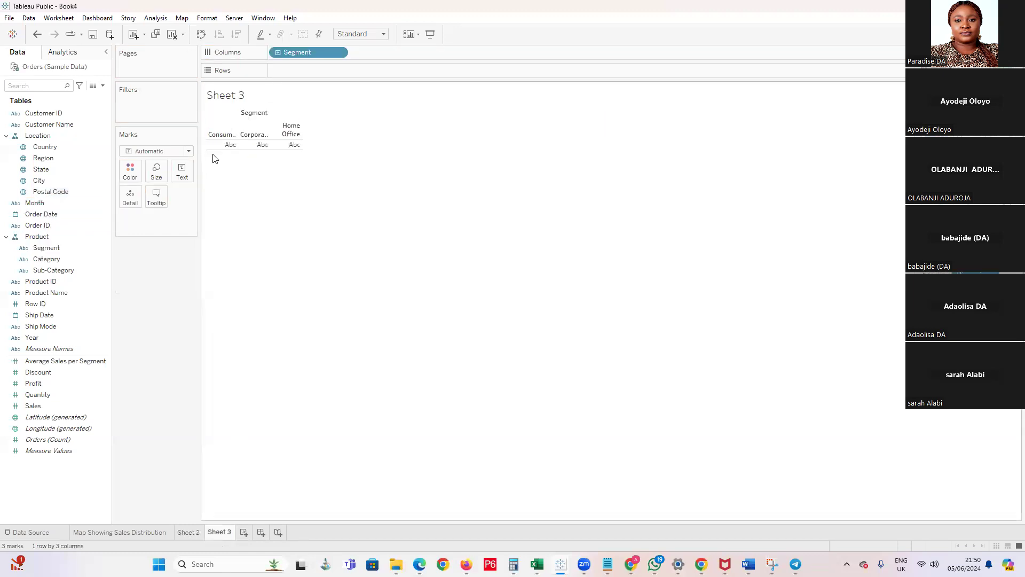
click(98, 315)
click(39, 207)
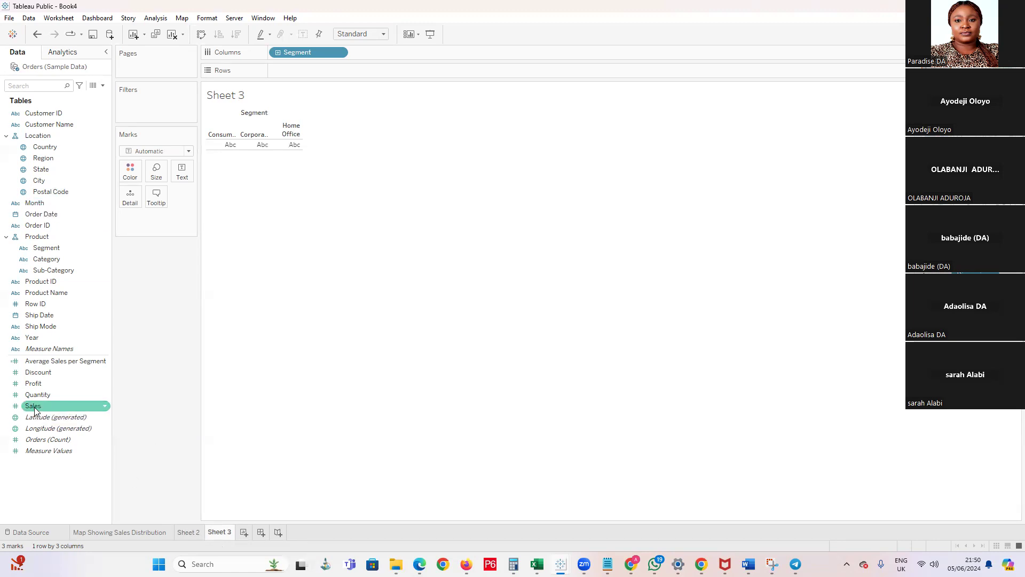
drag(35, 409, 300, 73)
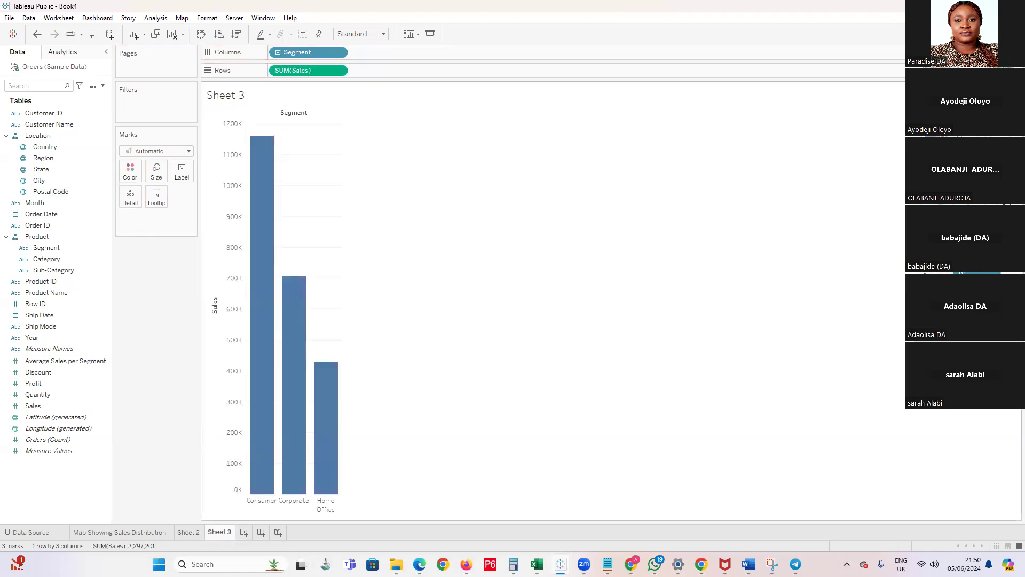
click(1004, 84)
mouse_move(259, 161)
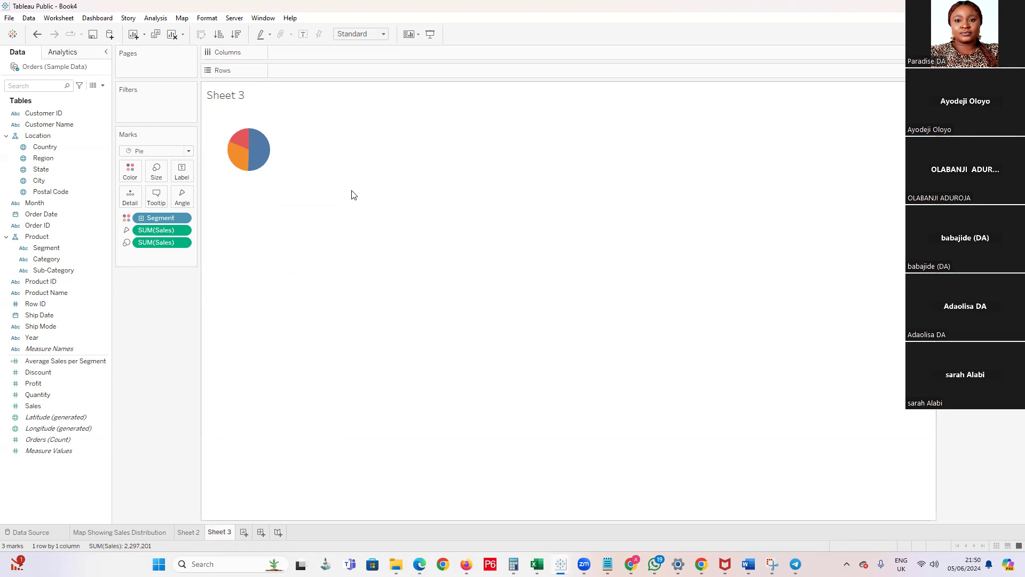
Undo the last pie conversion in Sheet 3 and set the mark type of the Sales by Segment chart to Pie
key(ctrl+z)
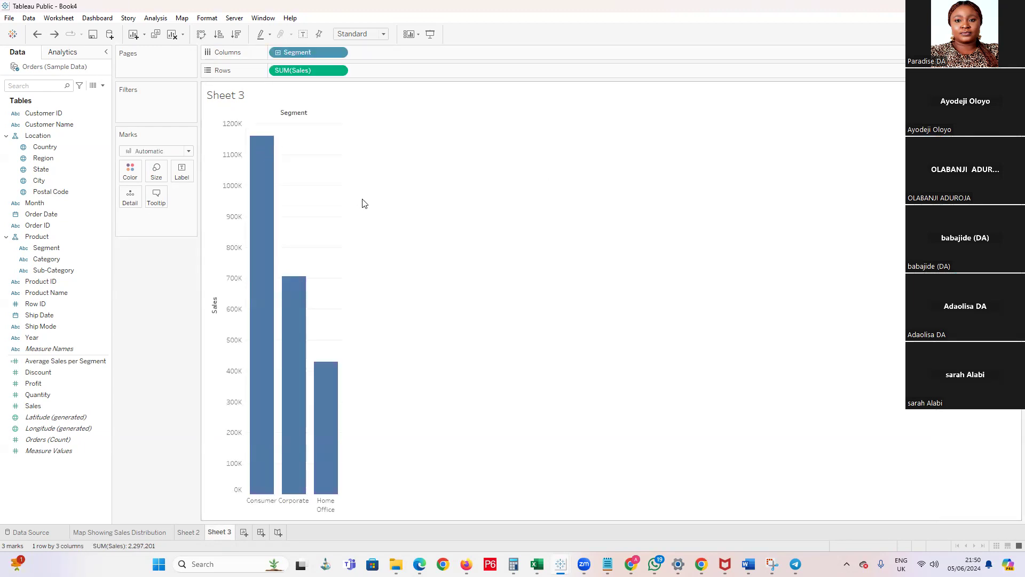
click(189, 151)
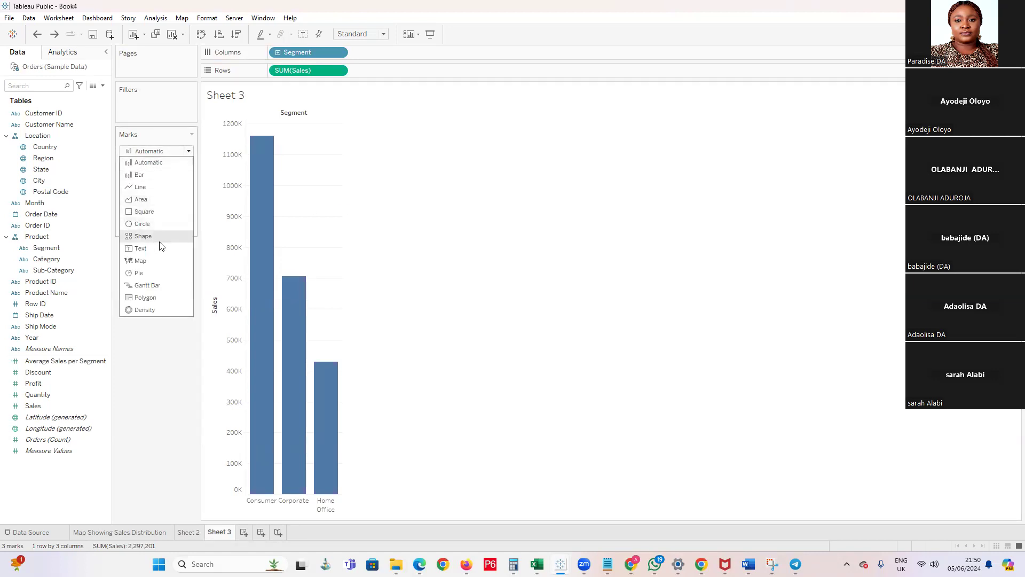
click(149, 271)
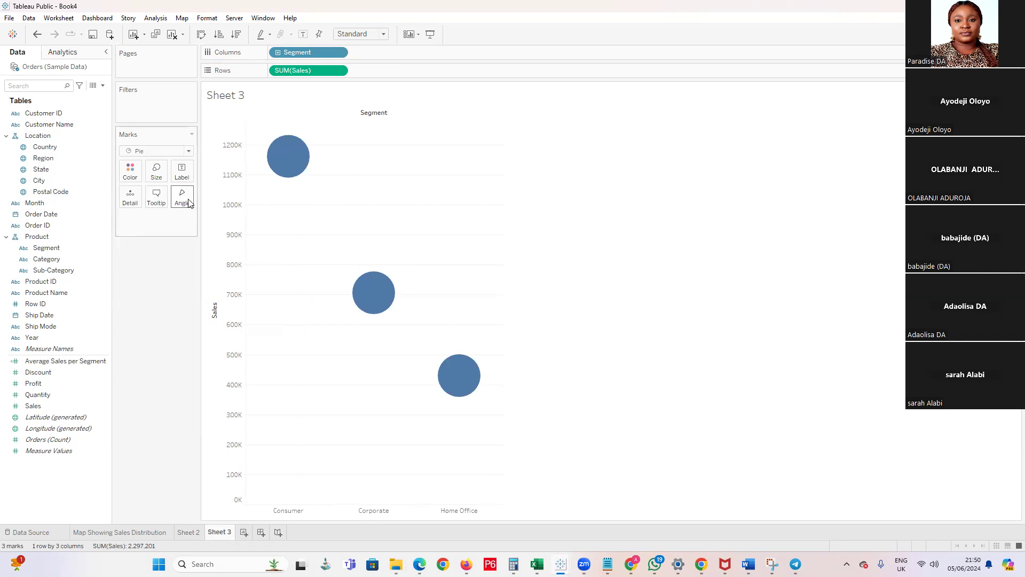
Move Sales from Rows to the pie's Angle and Segment from Columns to its Detail
drag(298, 72, 184, 197)
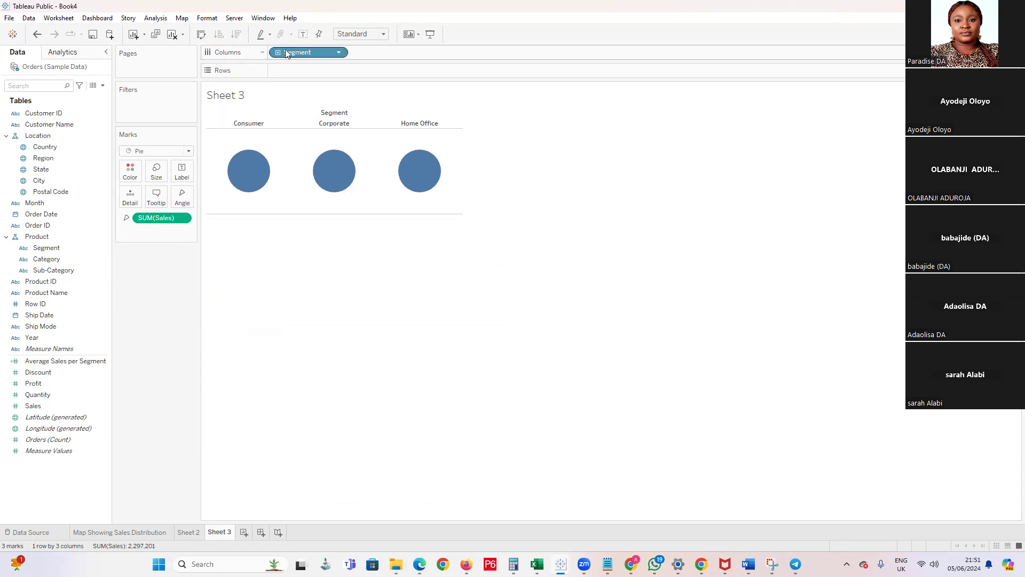
drag(287, 53, 178, 228)
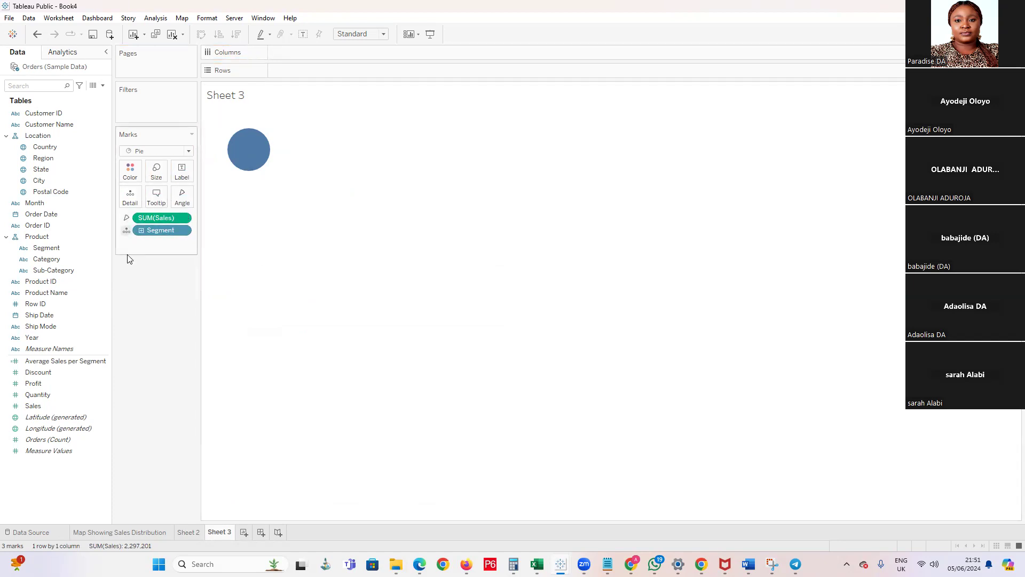
mouse_move(167, 229)
mouse_down()
mouse_move(187, 199)
mouse_move(183, 220)
mouse_up()
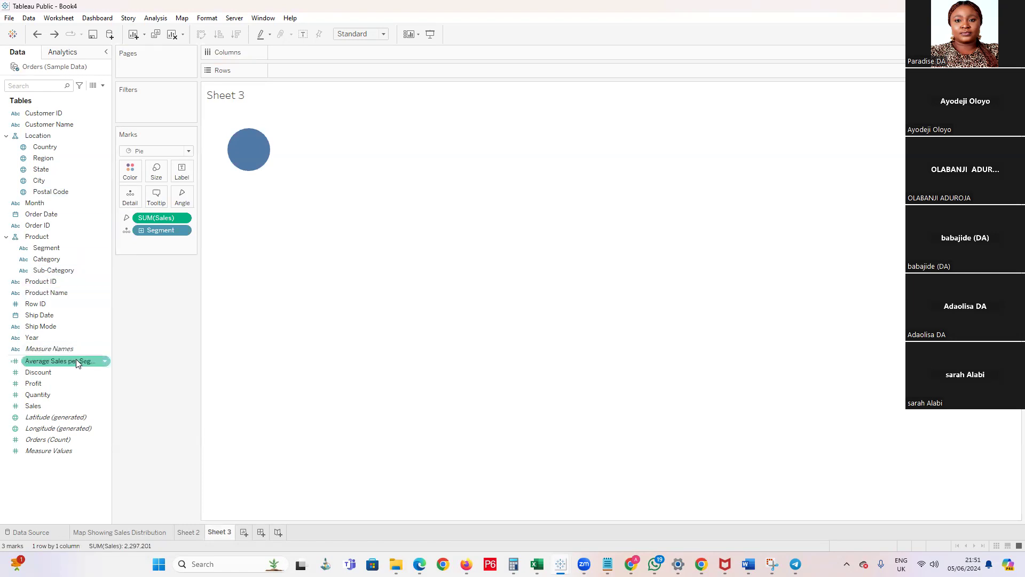
Enlarge the pie slightly and color its slices by Segment
click(156, 170)
drag(178, 199, 189, 198)
click(109, 372)
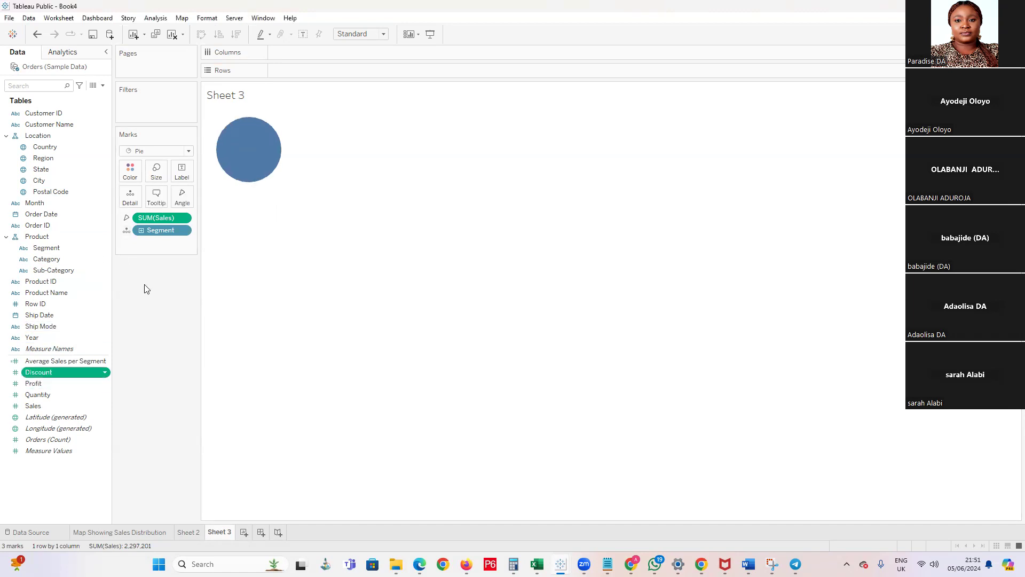
click(120, 288)
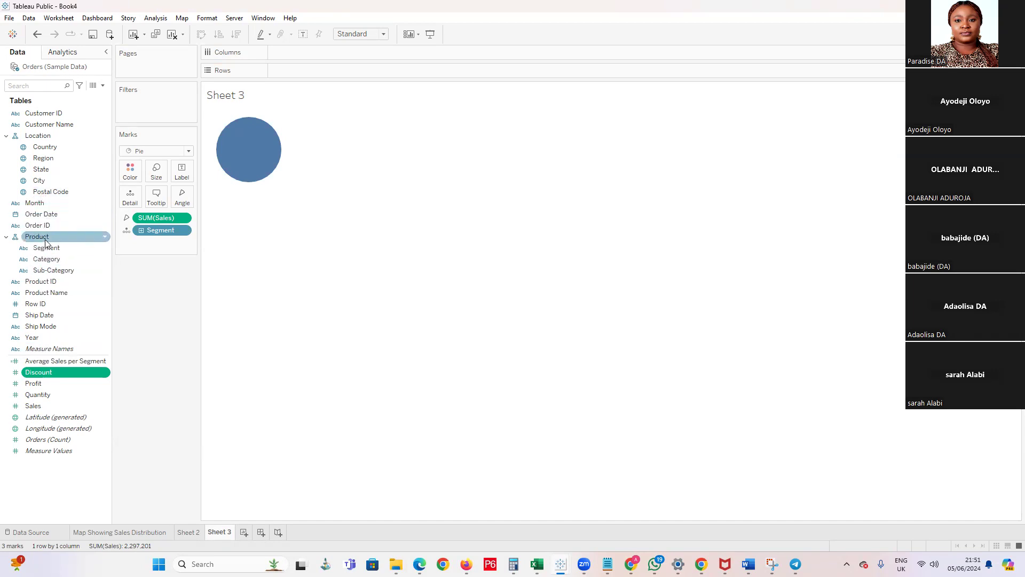
drag(47, 247, 129, 170)
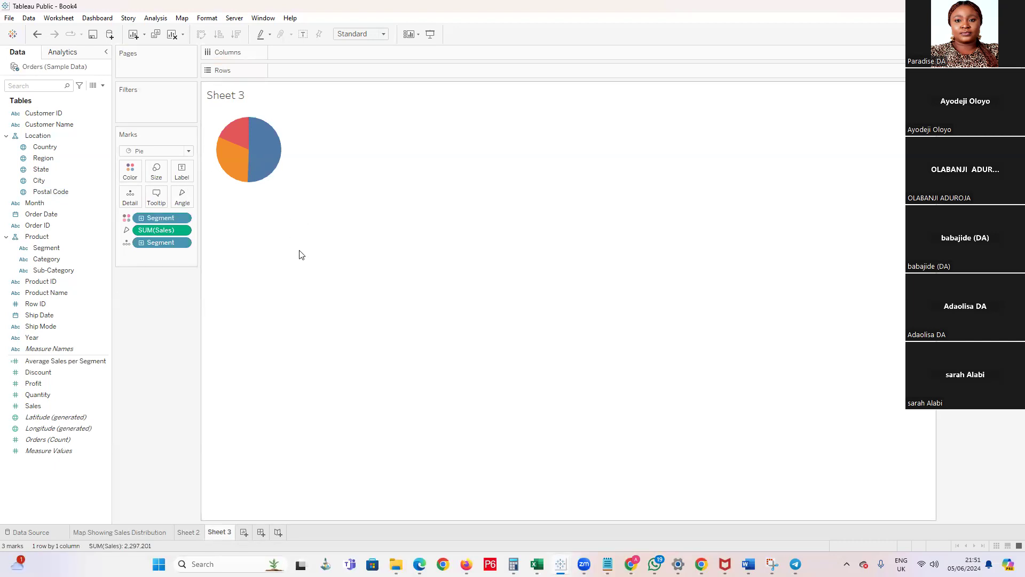
Undo the segment coloring, resizing and Detail assignment, and remove Segment and Sales so that Sheet 3 is empty
key(ctrl+z)
key(ctrl+z)
key(ctrl+z)
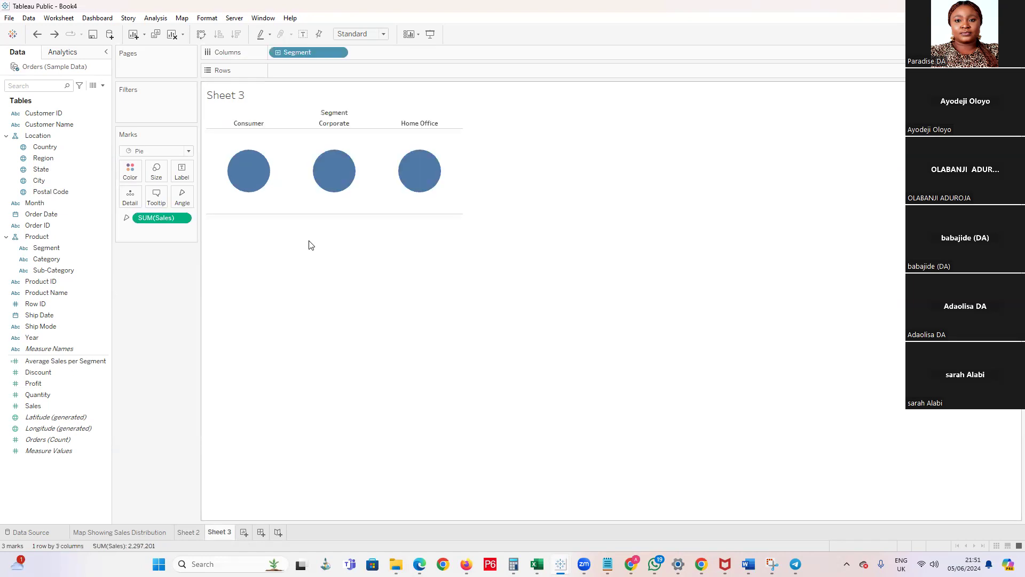
drag(315, 53, 192, 267)
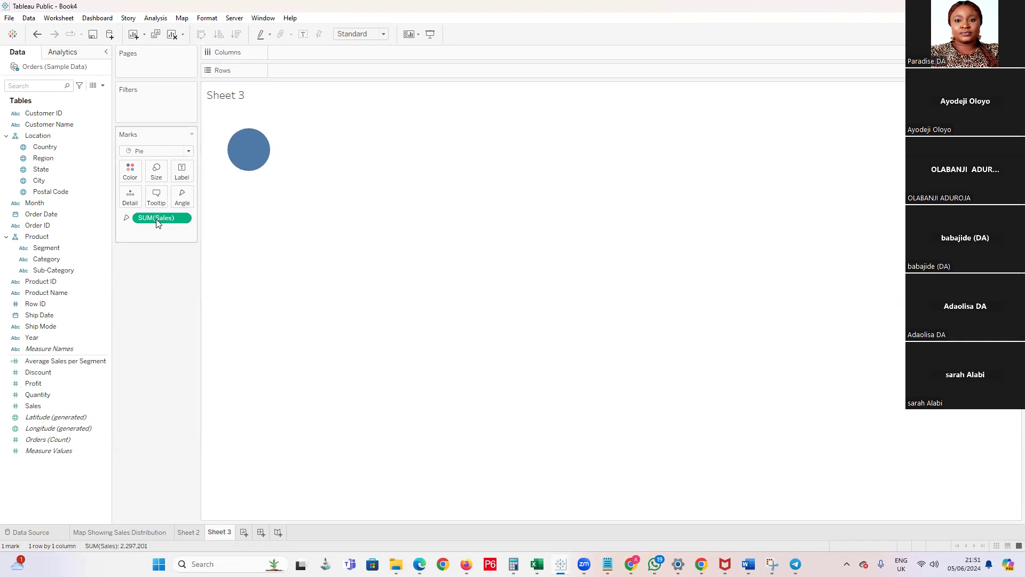
drag(130, 303, 129, 303)
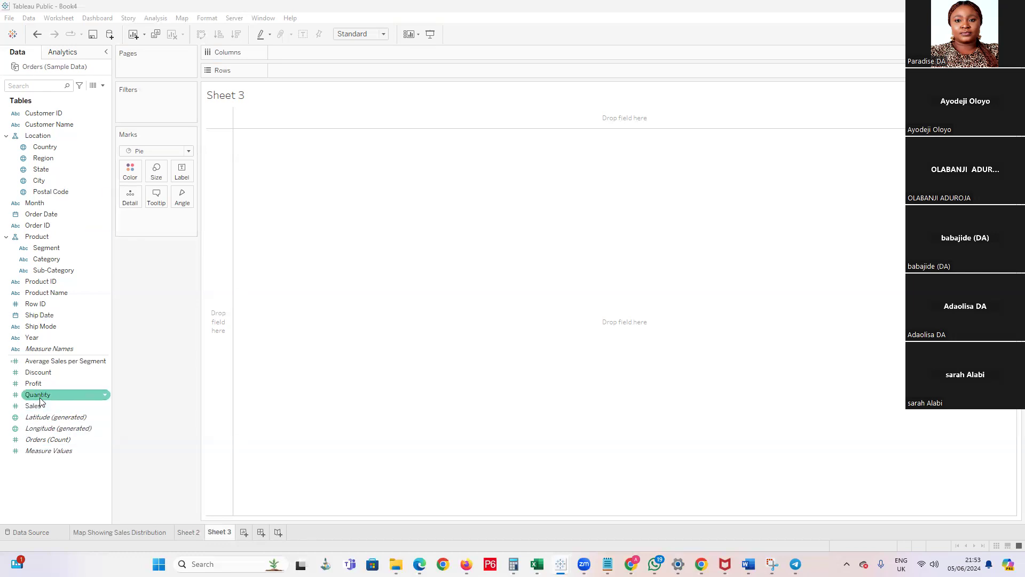
Assign Quantity to the pie's Angle and Segment to its Detail in Sheet 3
drag(40, 401, 185, 202)
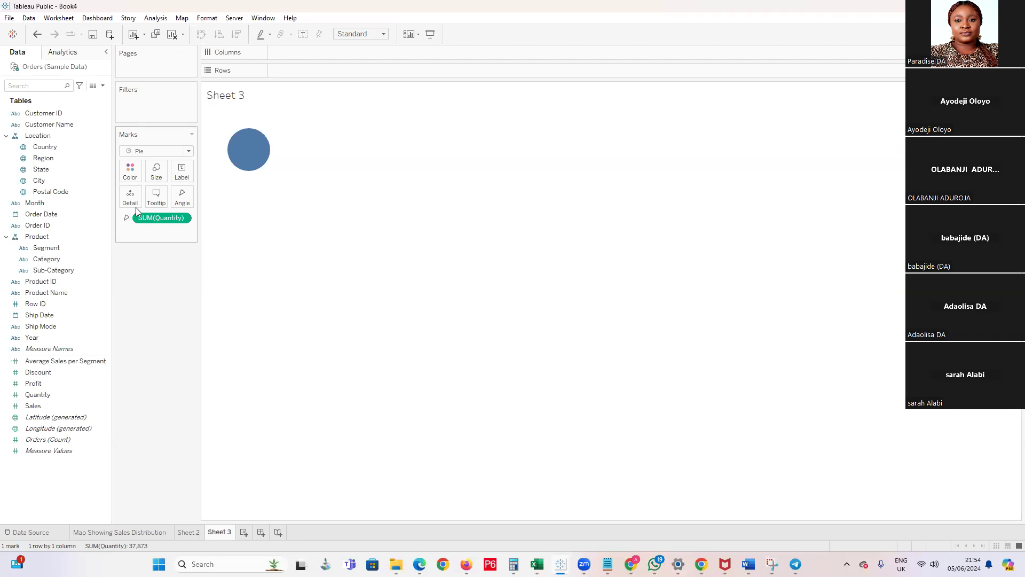
click(46, 250)
drag(47, 251, 131, 198)
mouse_move(250, 148)
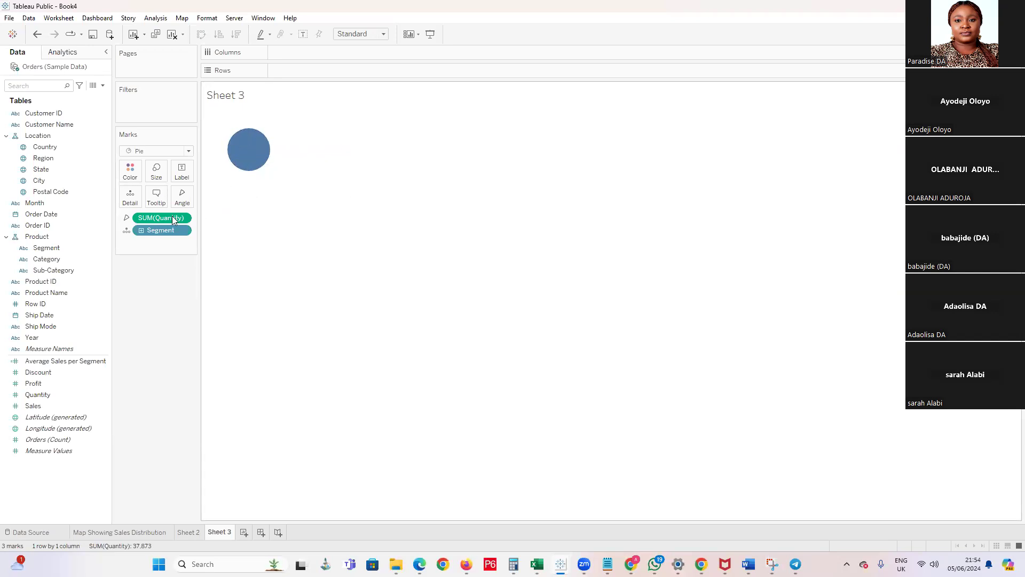
Take Segment off the pie's Detail, inspect the undivided pie, and add Segment back to Detail to compare the slices
drag(160, 230, 86, 225)
mouse_move(238, 154)
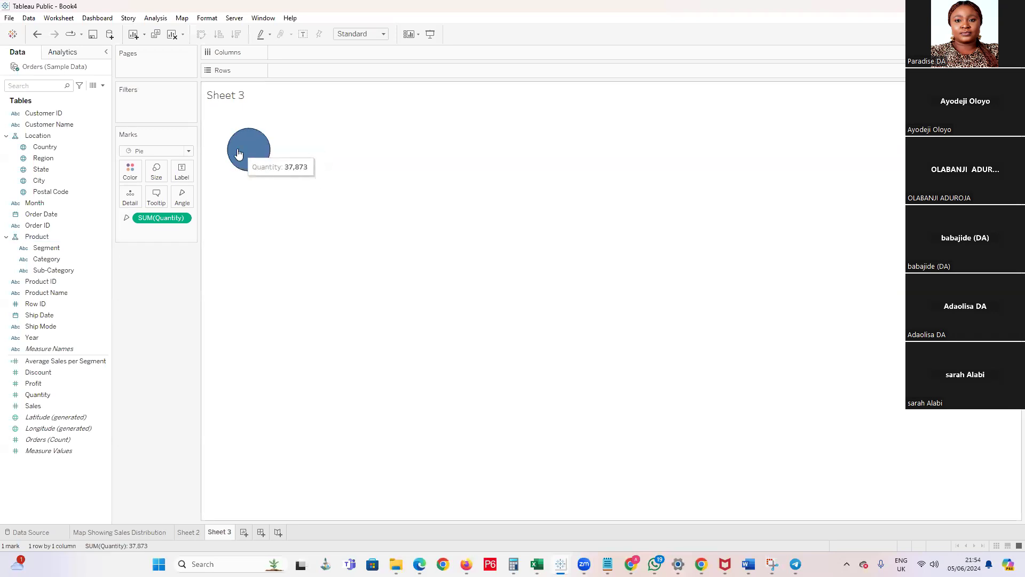
click(49, 260)
drag(46, 247, 132, 197)
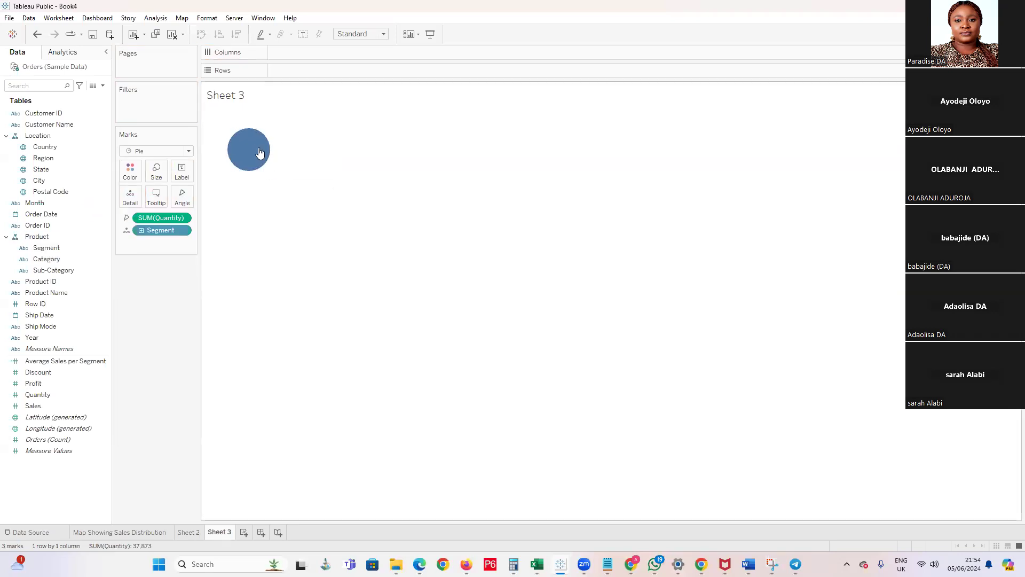
mouse_move(269, 157)
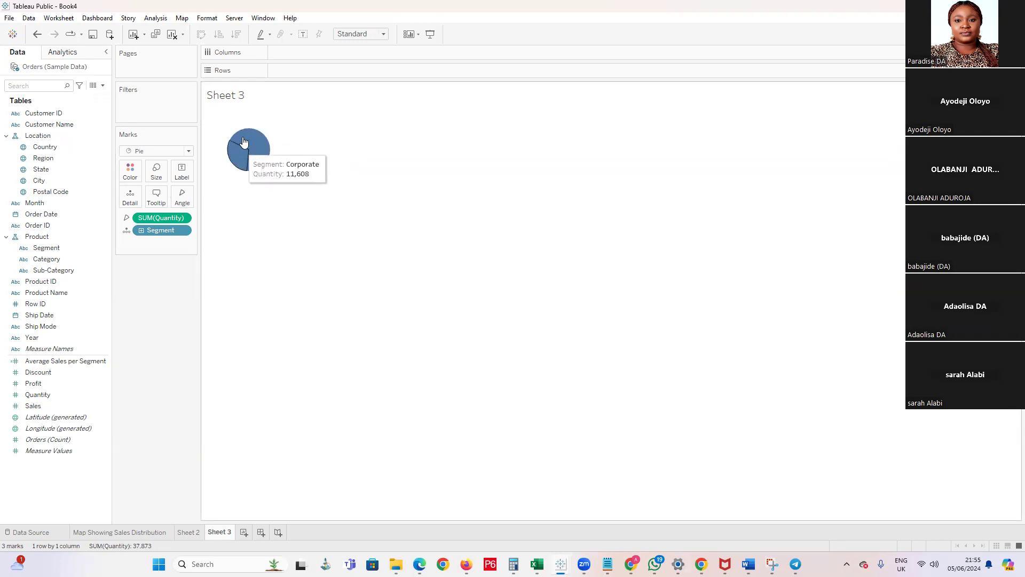
mouse_move(246, 142)
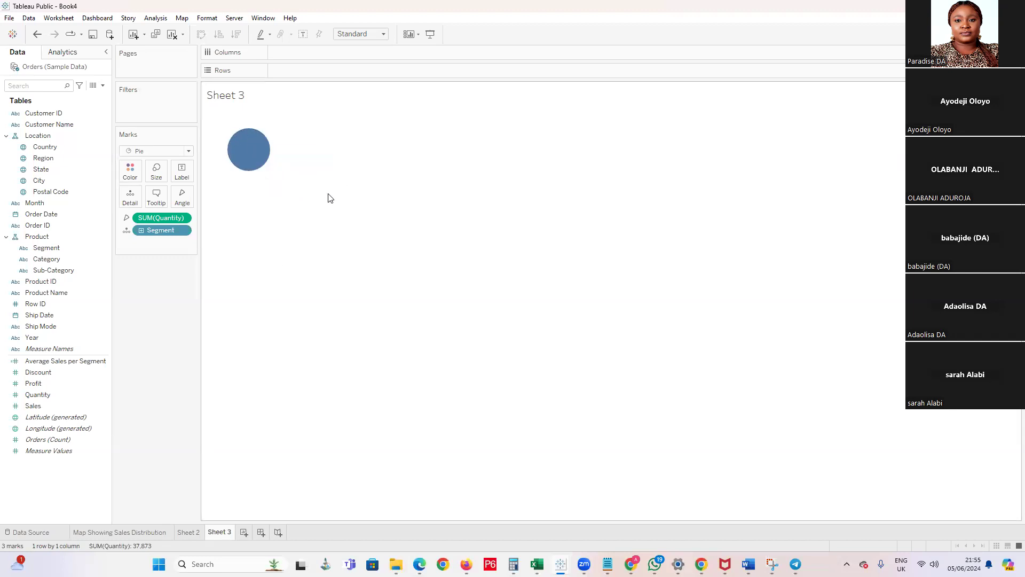
Color the Quantity pie's slices by Segment
drag(22, 292, 170, 243)
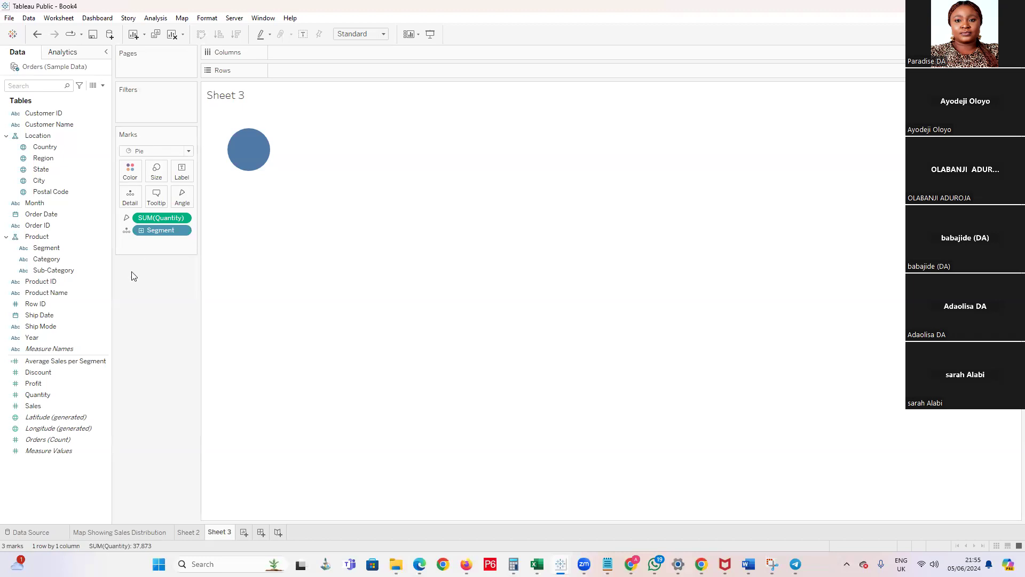
click(44, 250)
drag(44, 251, 138, 182)
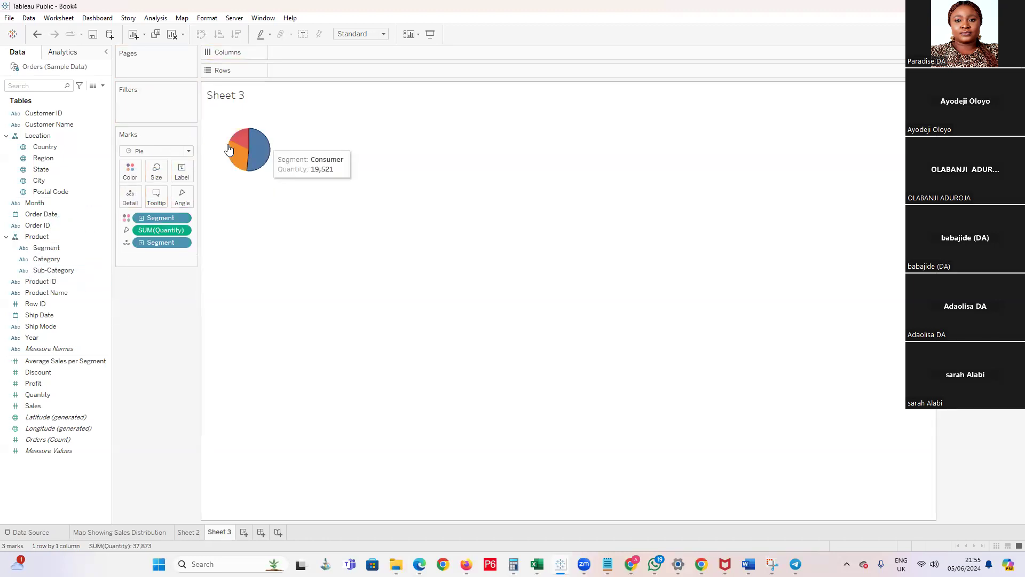
Enlarge the pie to the middle of the mark size range
click(155, 172)
mouse_move(192, 201)
mouse_down()
mouse_move(208, 201)
mouse_move(179, 199)
mouse_up()
click(199, 198)
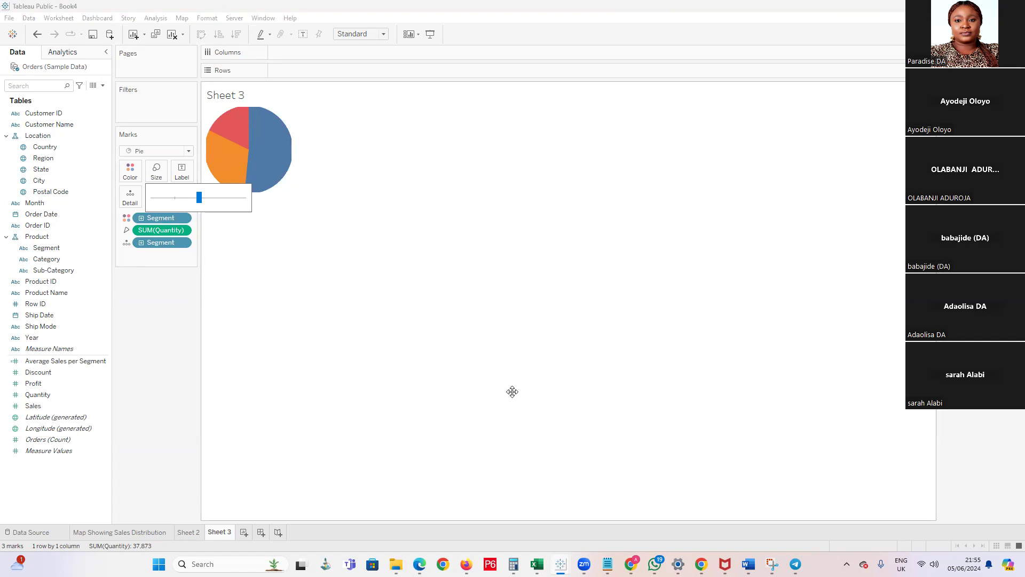
Try the Entire View, Fit Width, Standard and Fit Height options on the pie chart
click(383, 33)
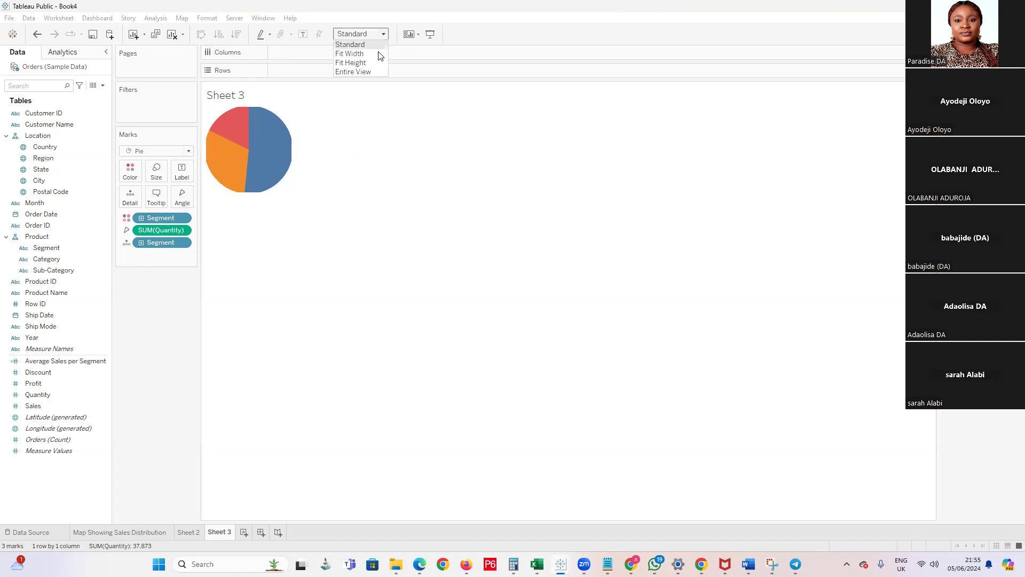
click(367, 71)
click(384, 34)
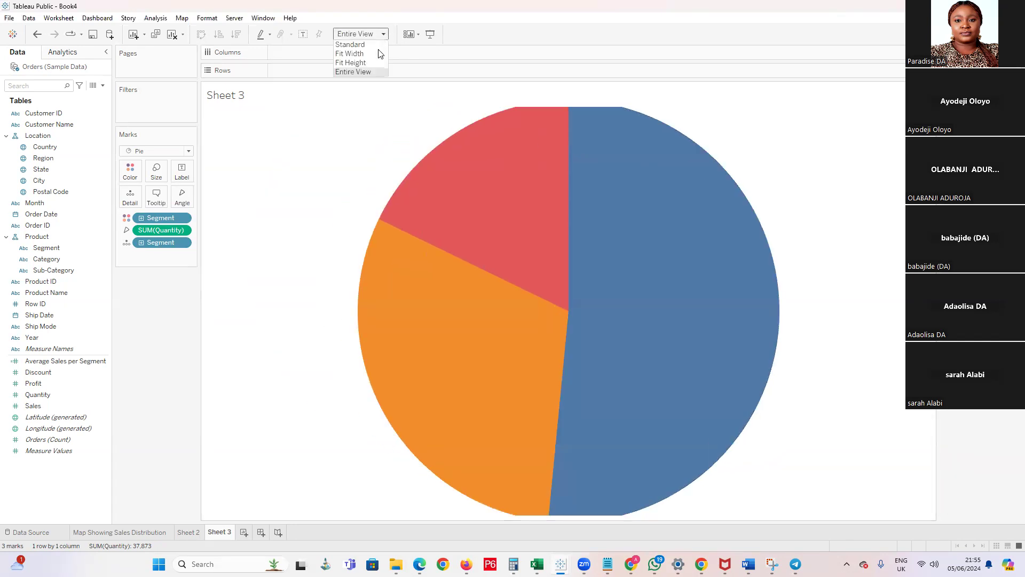
click(372, 55)
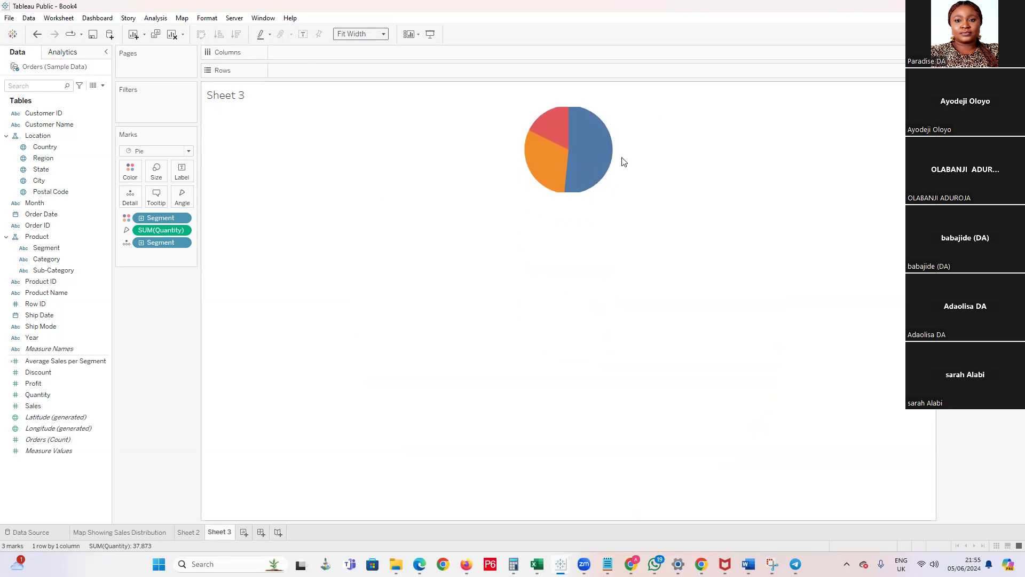
click(380, 33)
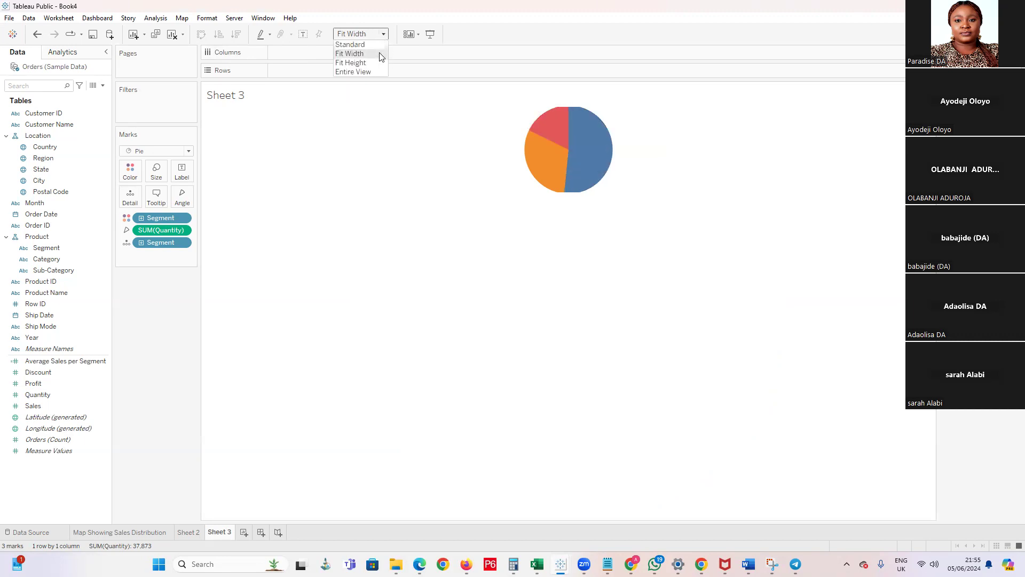
click(377, 43)
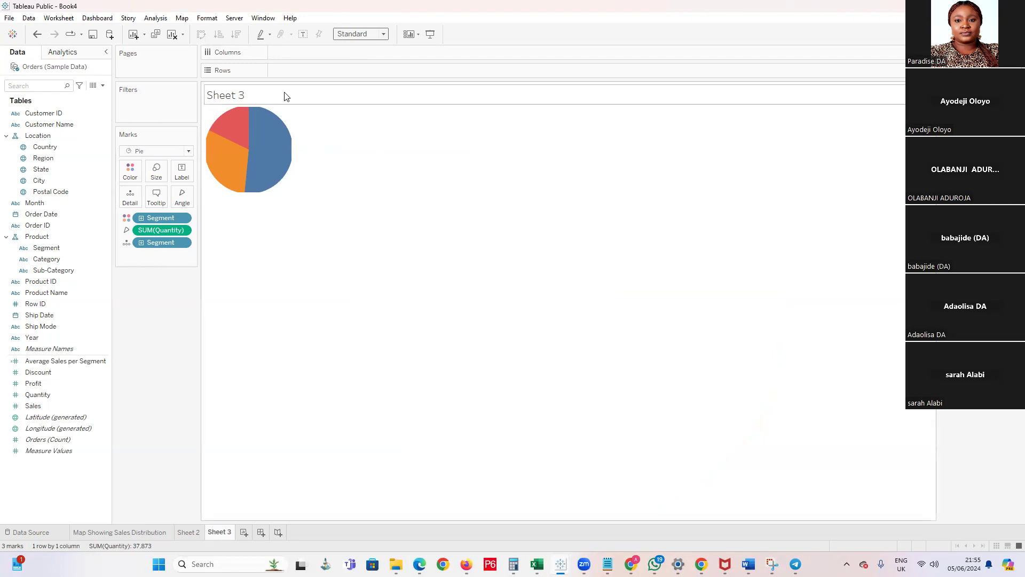
click(385, 34)
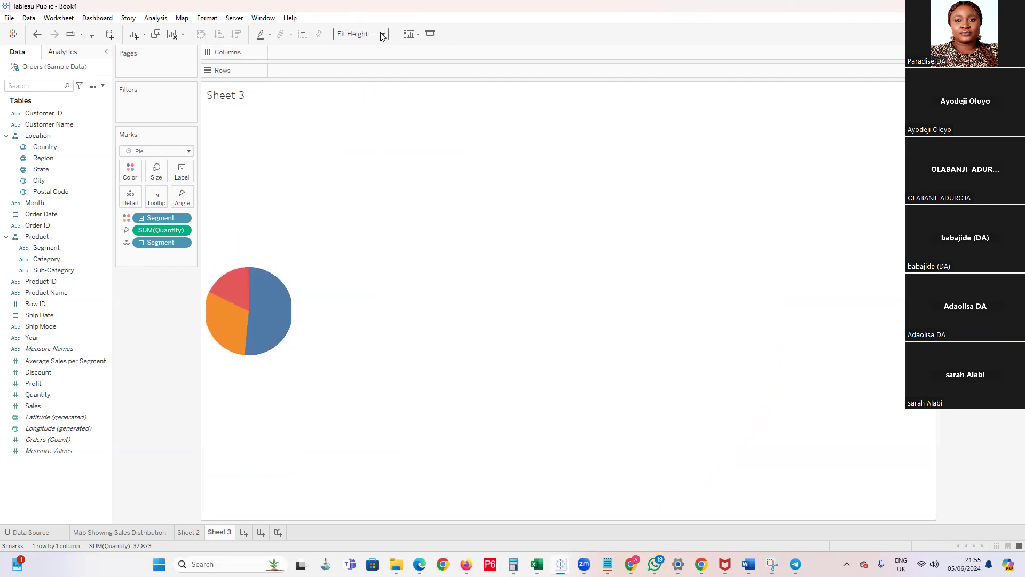
Fit the pie chart to Entire View and reduce the pie's size so it sits fully inside the sheet
click(384, 34)
click(375, 71)
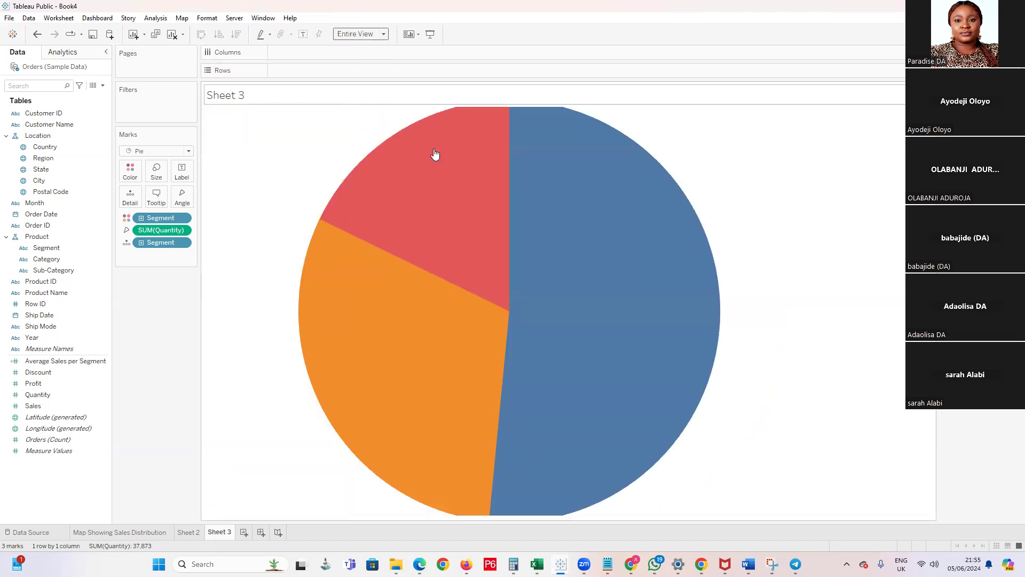
click(156, 170)
drag(199, 197, 171, 201)
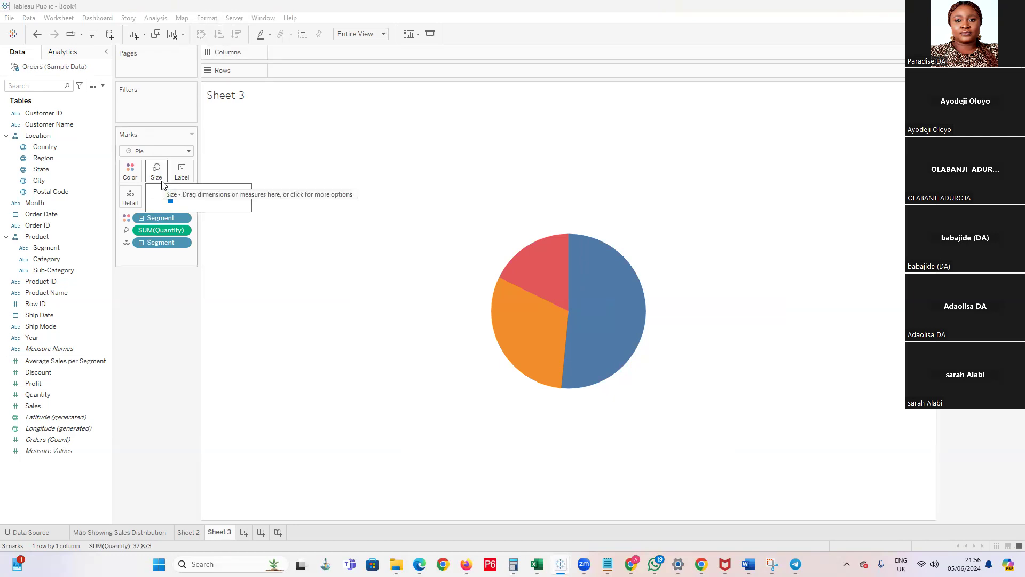
mouse_move(578, 329)
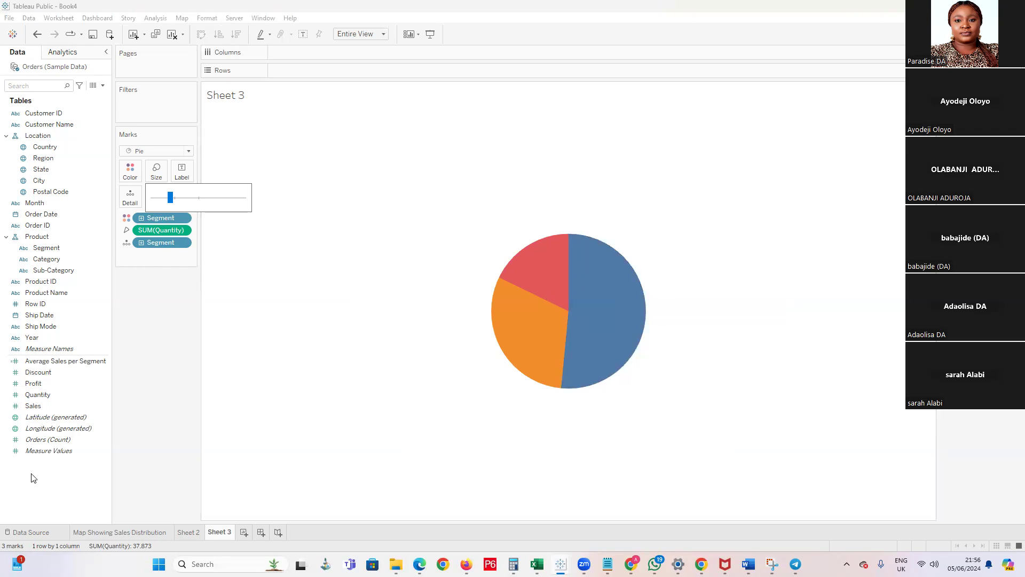
Add a new blank worksheet after Sheet 3
right_click(48, 471)
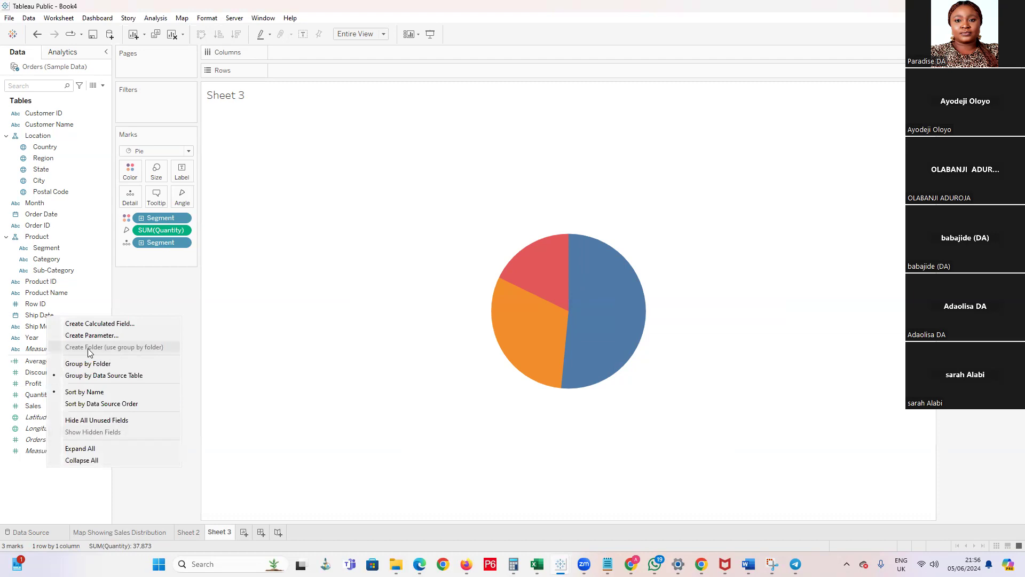
click(244, 532)
click(244, 533)
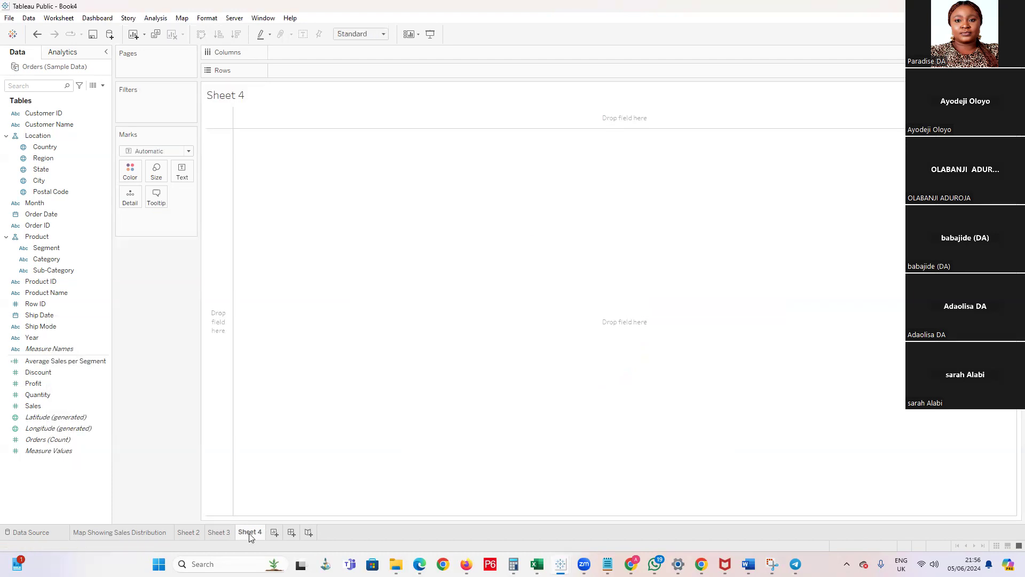
Create a calculated field with the formula 0, keeping its default name
right_click(44, 463)
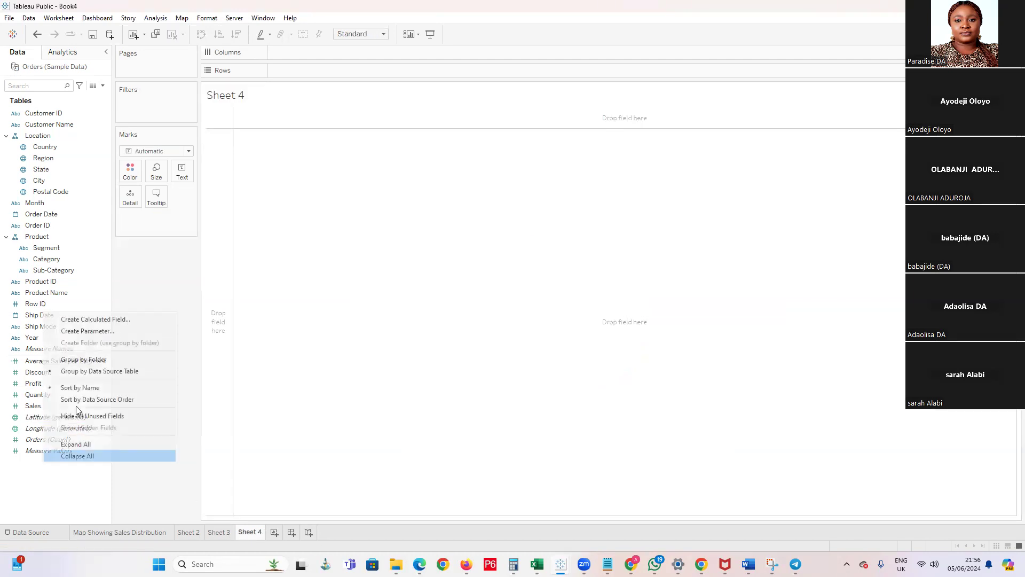
click(115, 317)
click(404, 122)
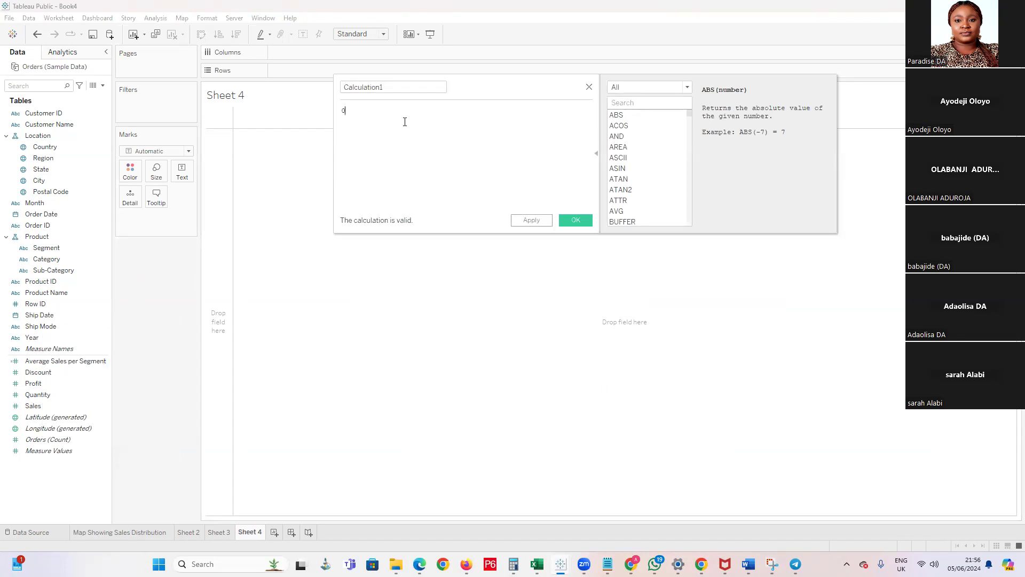
key(Return)
click(565, 220)
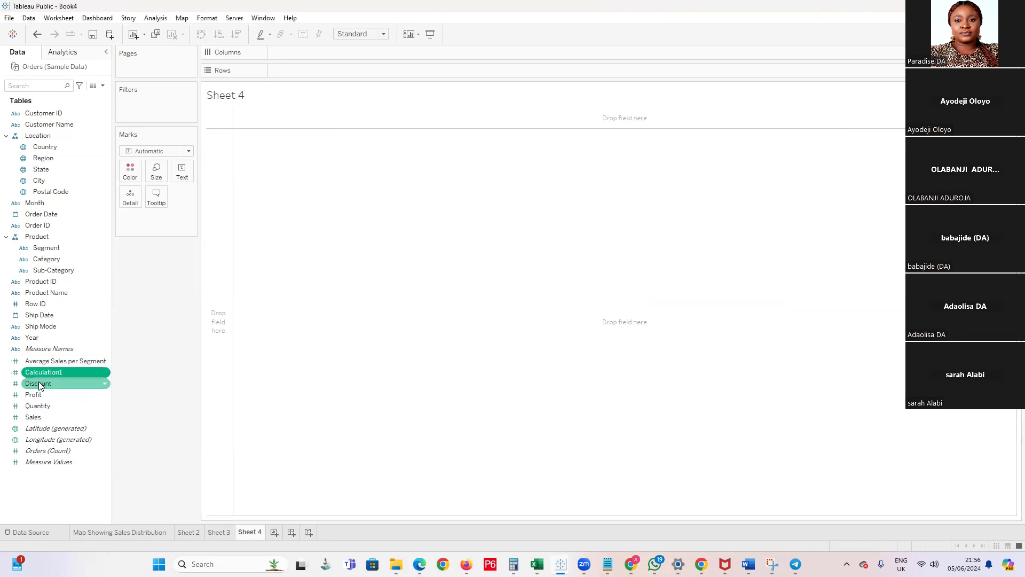
Put Calculation1 on Rows and Segment on Columns, and show the marks as circles
drag(42, 376, 310, 69)
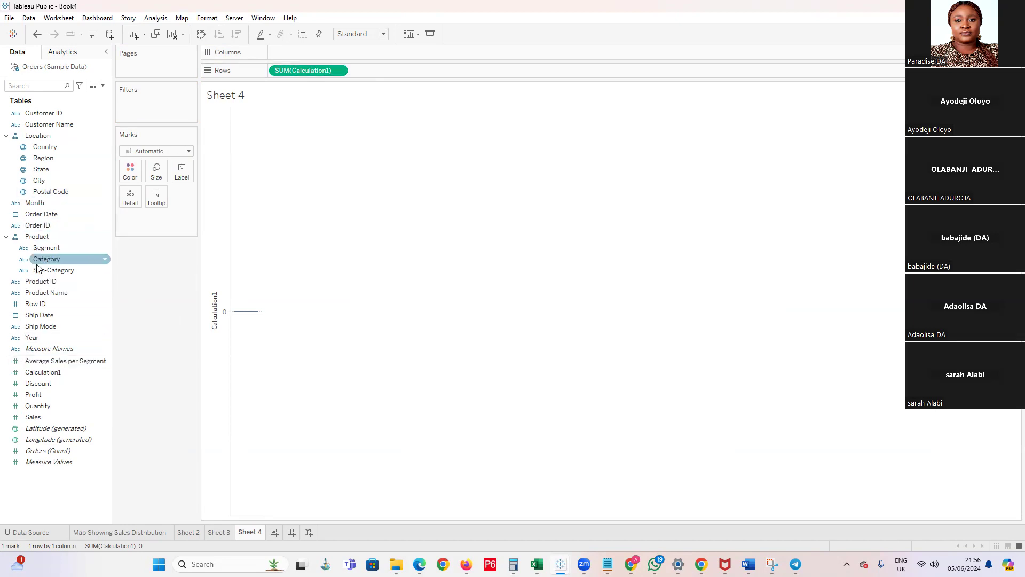
drag(46, 248, 298, 52)
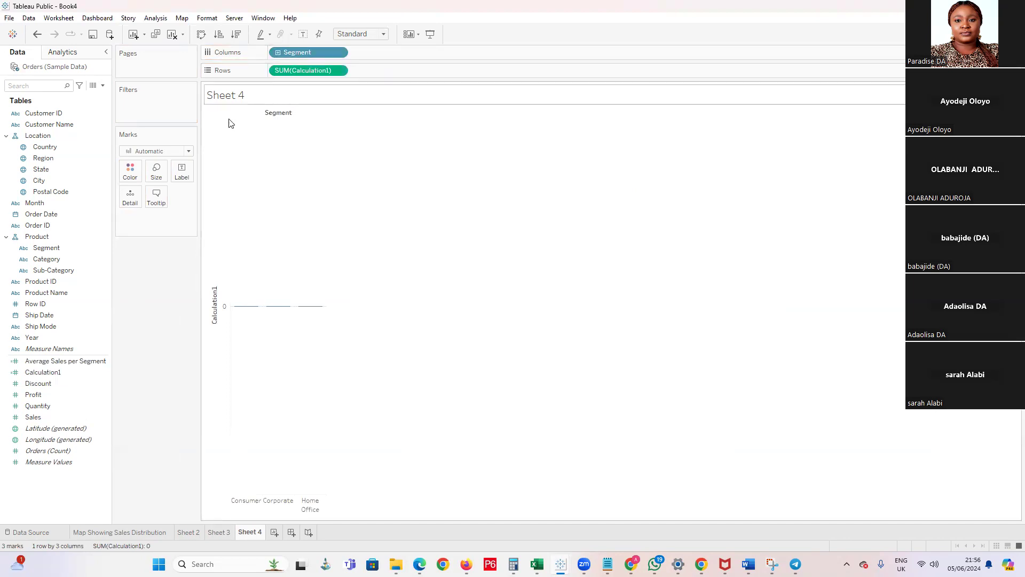
click(188, 151)
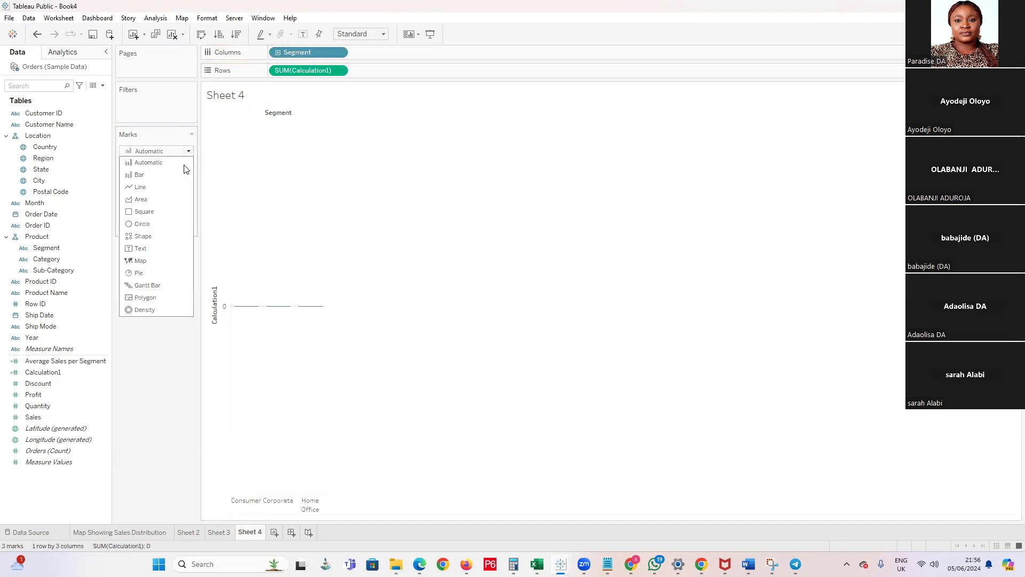
click(158, 225)
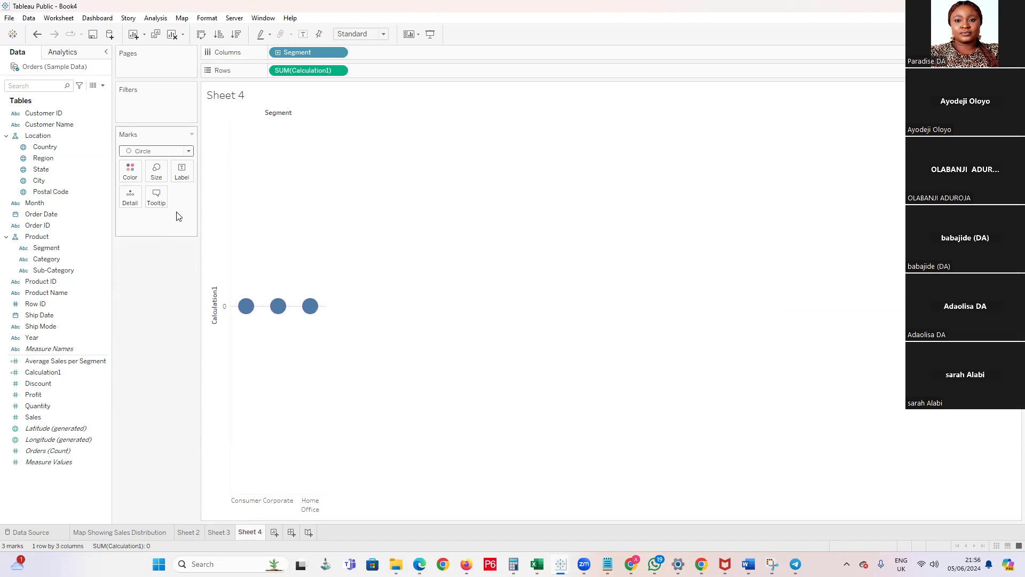
Move Segment from Columns to Detail and change the mark type to Pie
drag(298, 52, 130, 196)
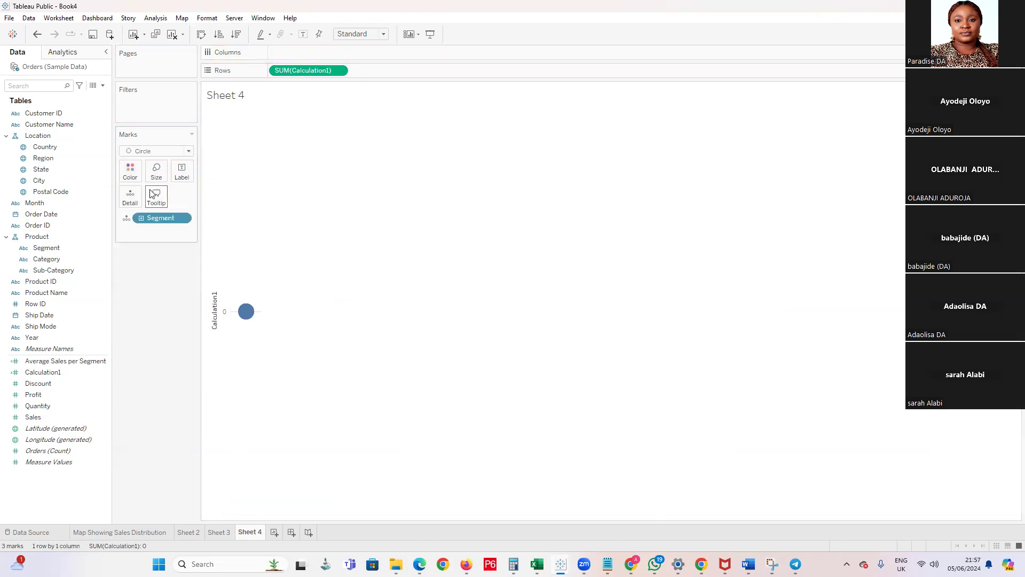
mouse_move(313, 70)
mouse_down()
mouse_move(169, 188)
mouse_move(300, 72)
mouse_up()
click(188, 151)
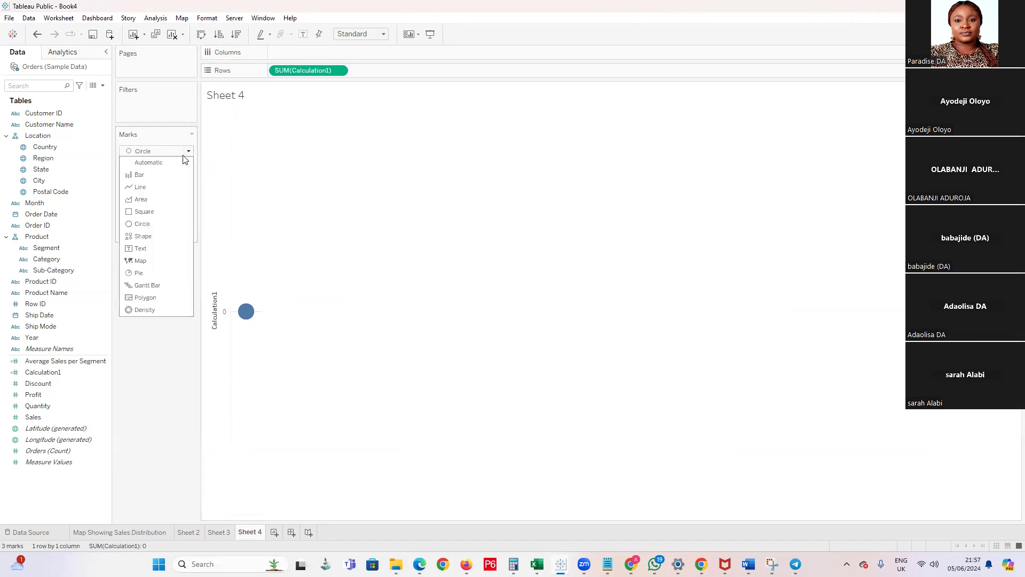
click(150, 273)
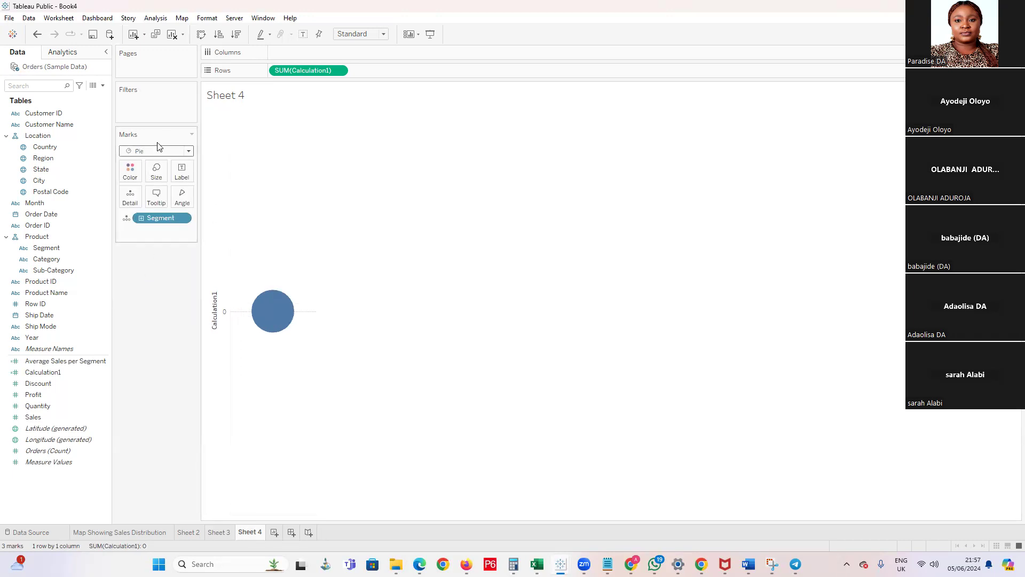
Duplicate the Calculation1 measure on Rows and colour the second pie white
mouse_move(259, 336)
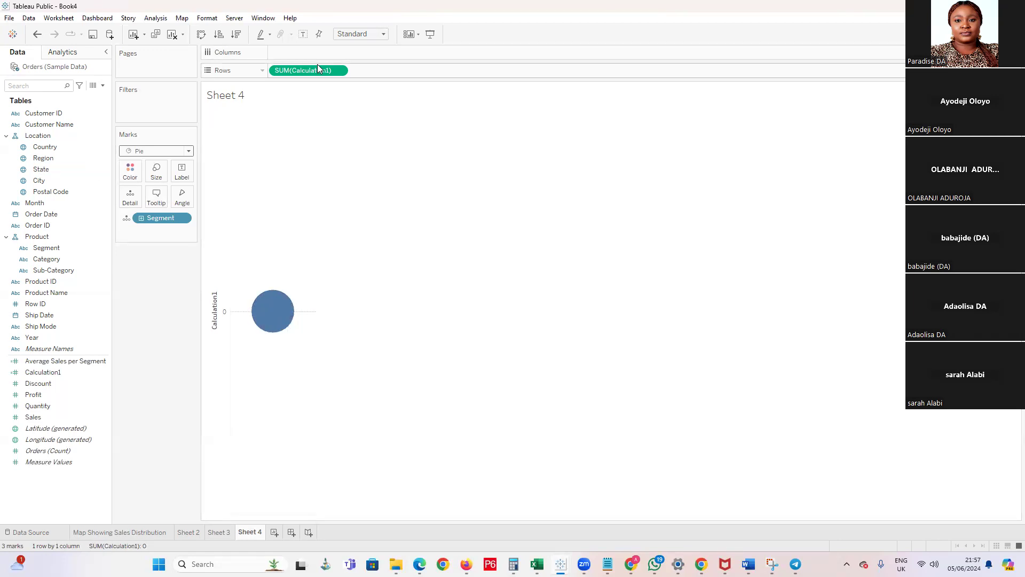
drag(312, 68, 392, 71)
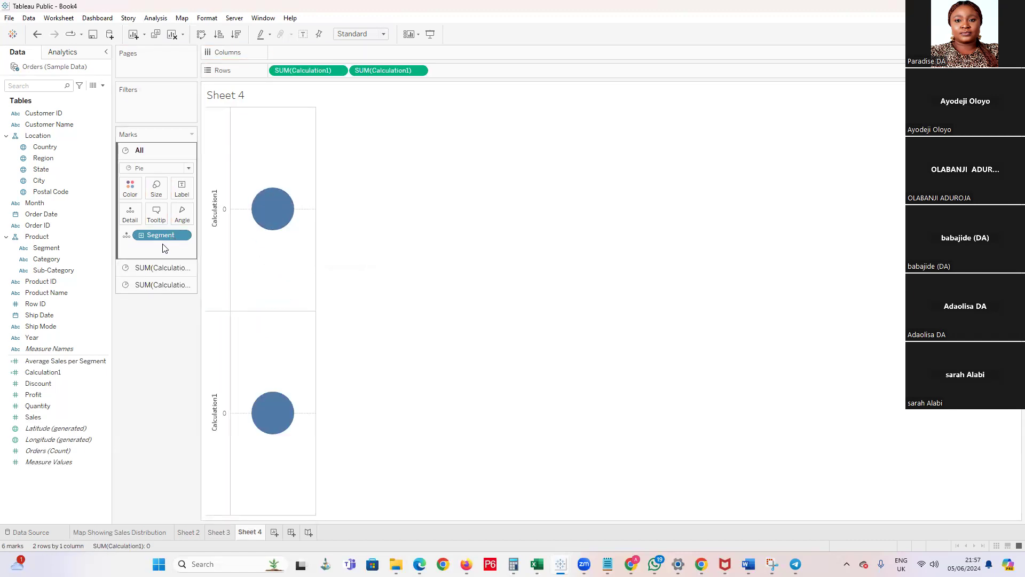
click(149, 286)
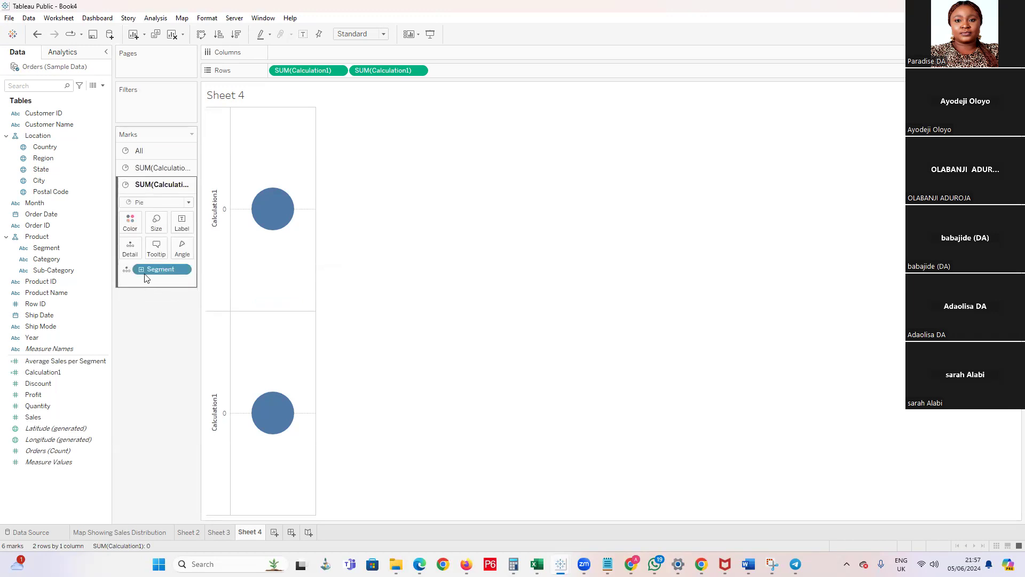
click(137, 222)
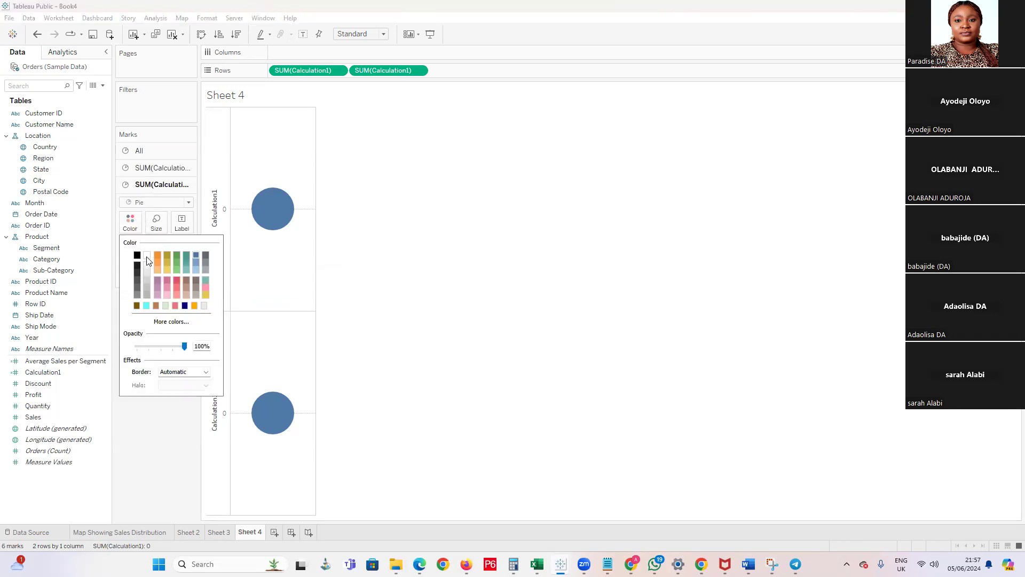
click(148, 256)
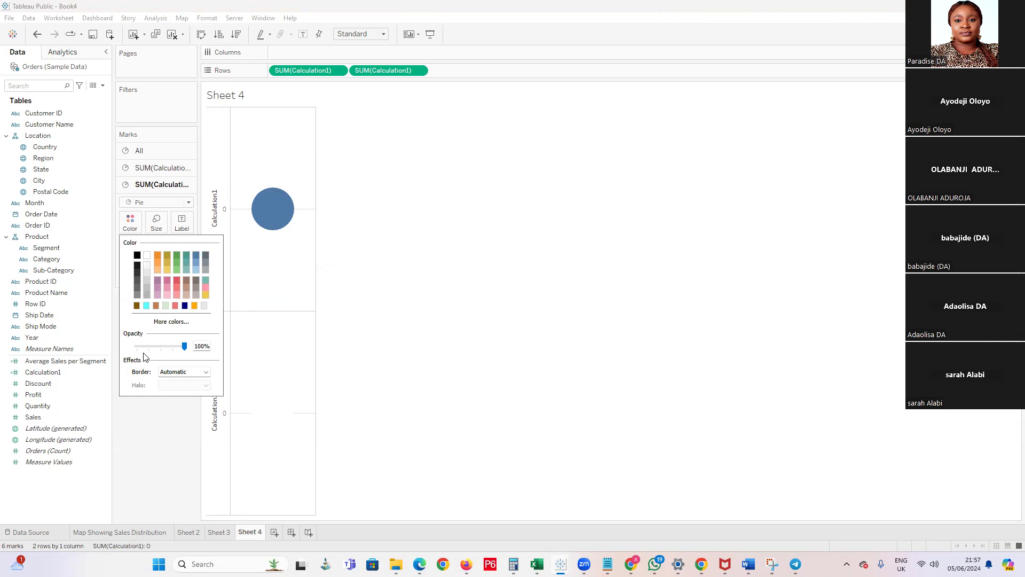
click(201, 373)
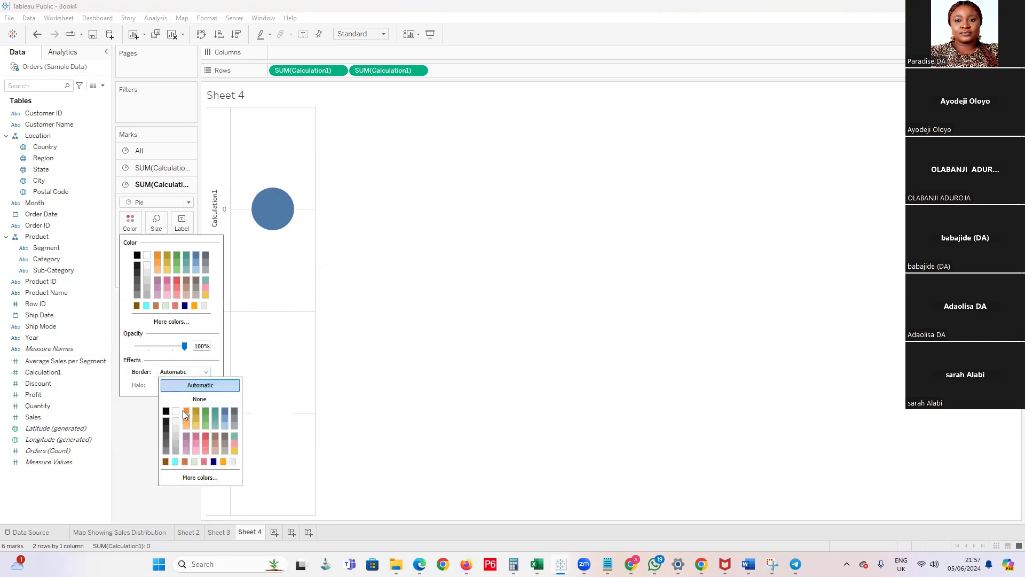
click(538, 366)
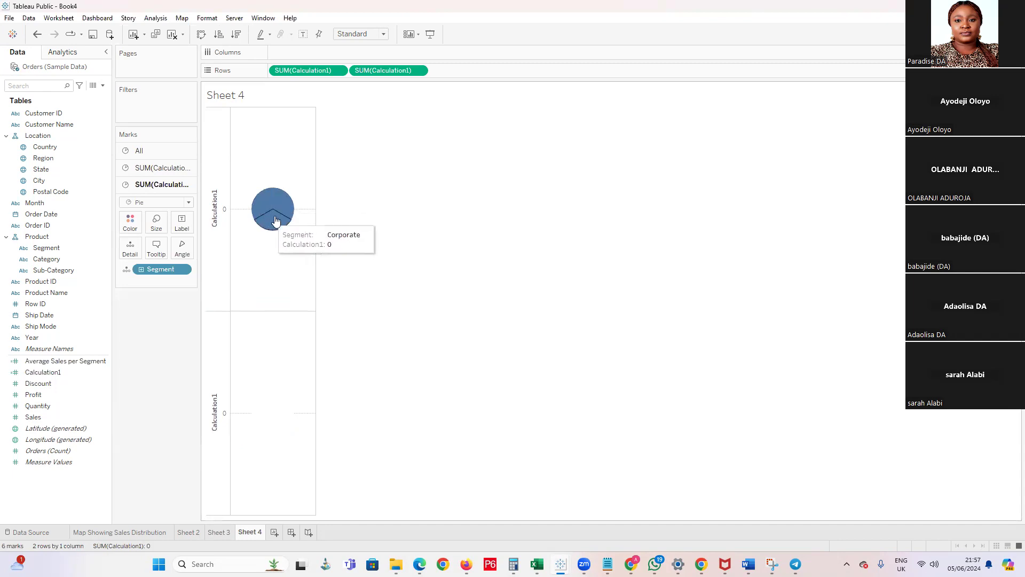
Set the slice angle of the first pie by Quantity and colour its slices by Segment
click(155, 168)
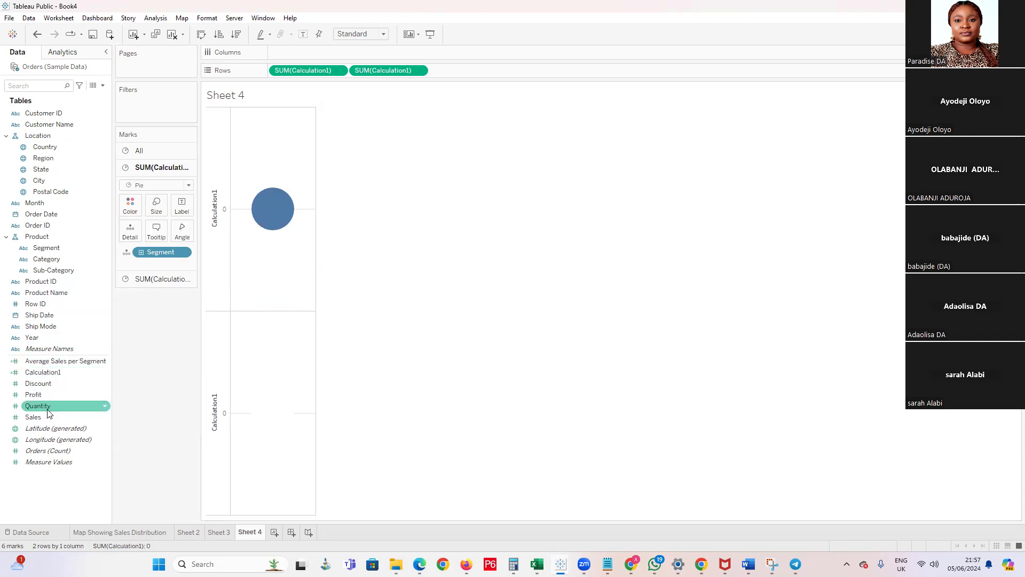
drag(38, 406, 185, 238)
mouse_move(272, 207)
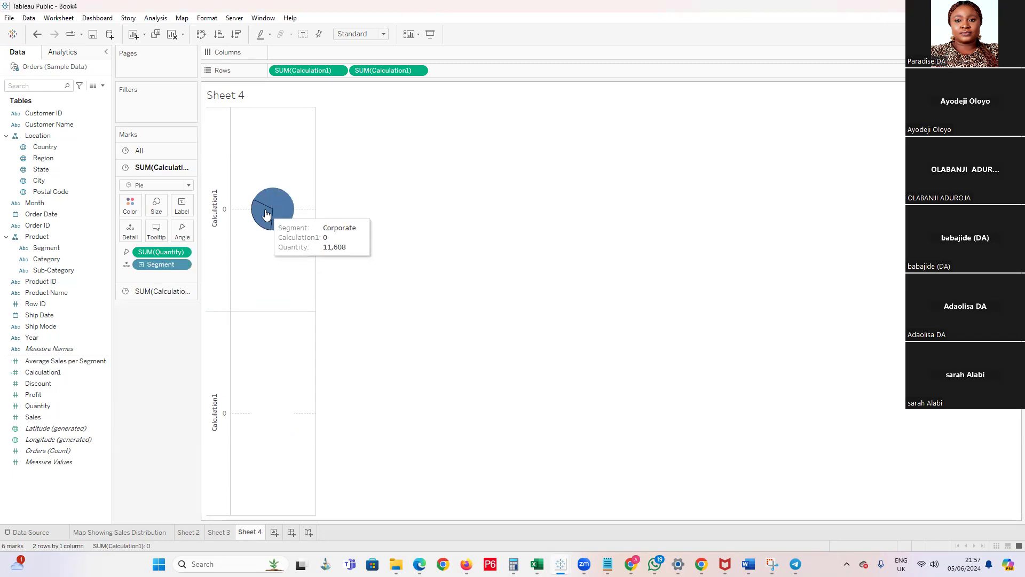
drag(310, 70, 167, 384)
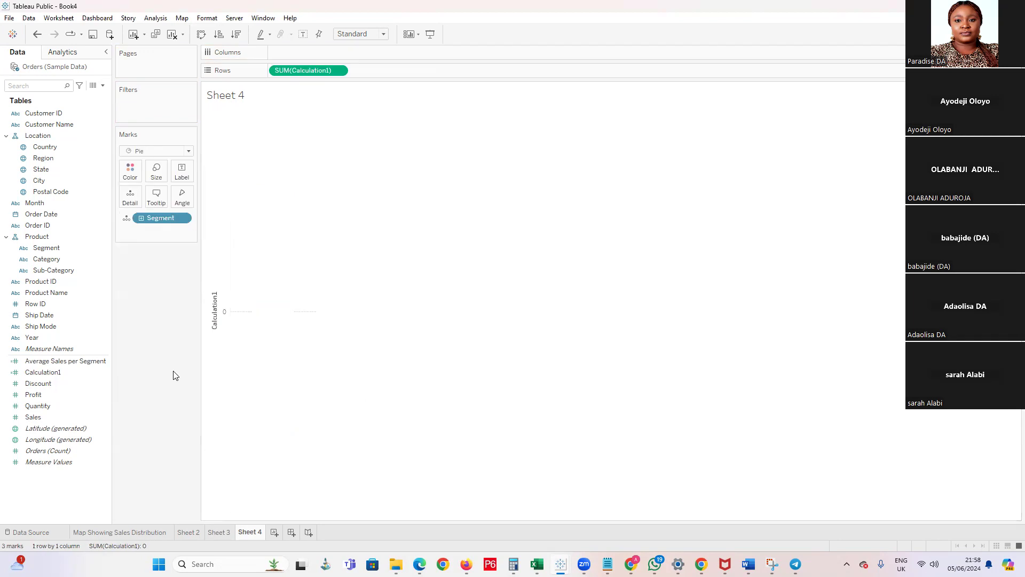
key(ctrl+z)
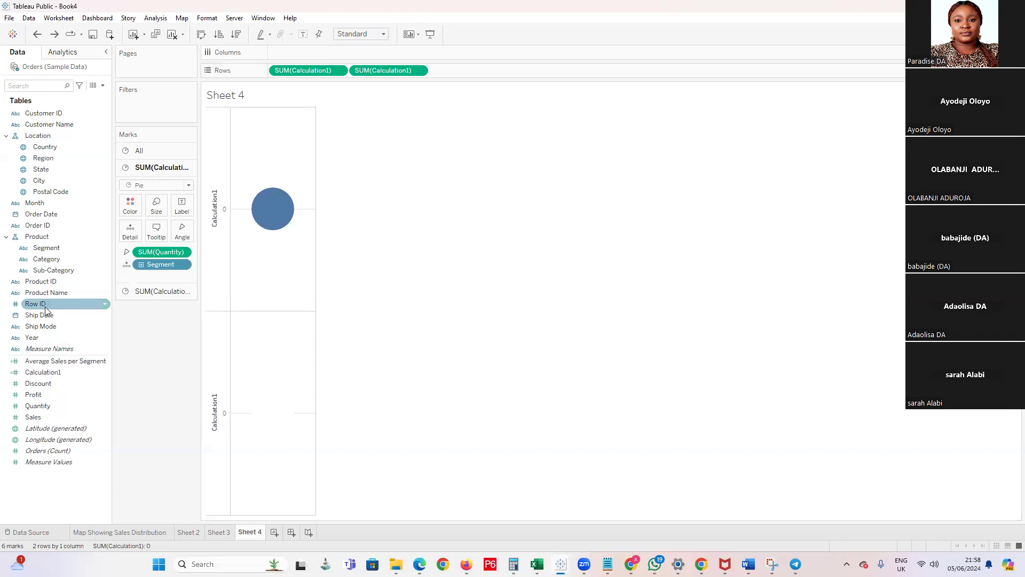
drag(46, 248, 139, 209)
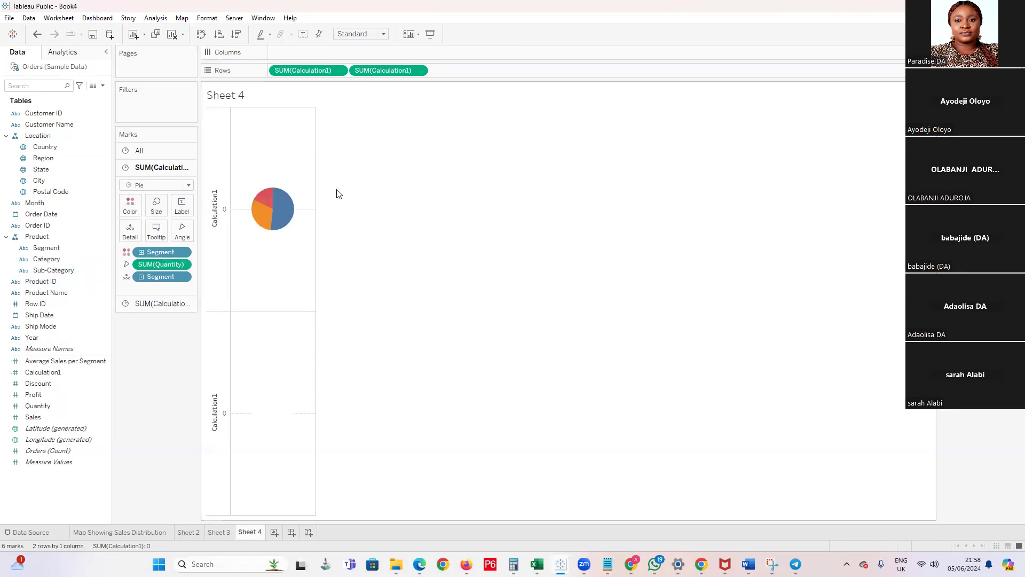
Combine the two Calculation1 pies on a dual axis and shrink the white pie to form a donut hole
click(419, 70)
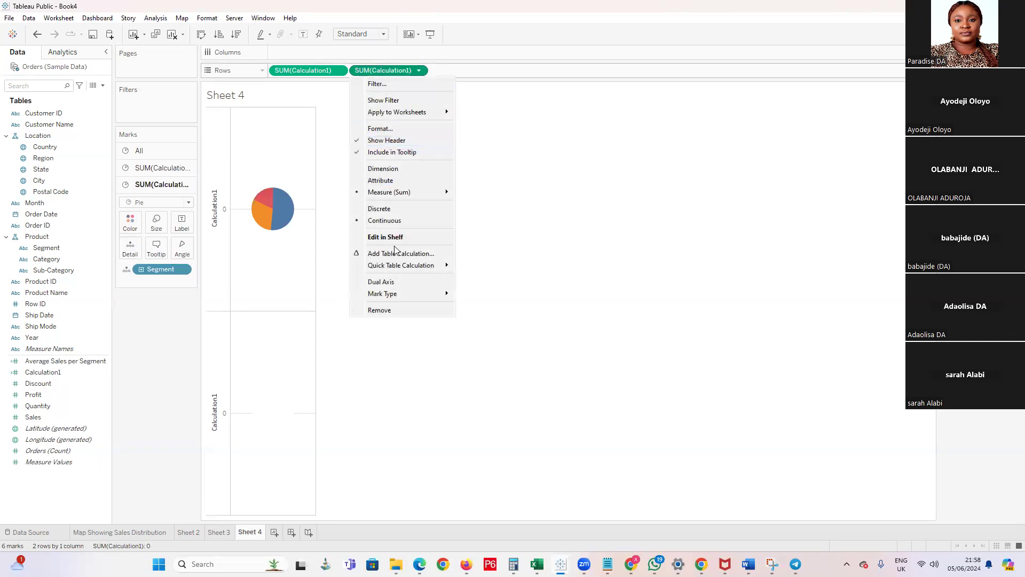
click(395, 282)
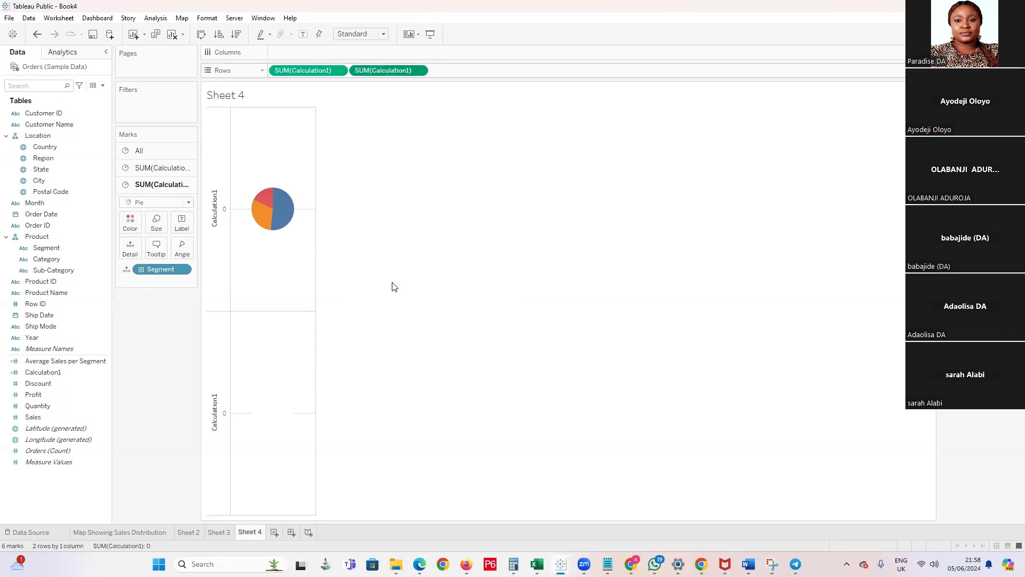
click(156, 221)
drag(170, 252, 165, 253)
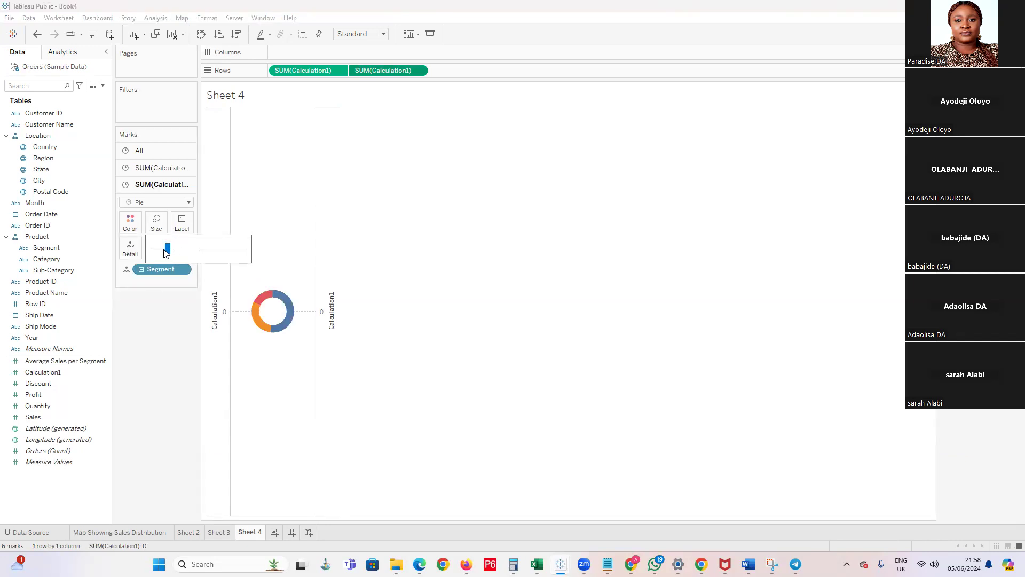
mouse_move(280, 311)
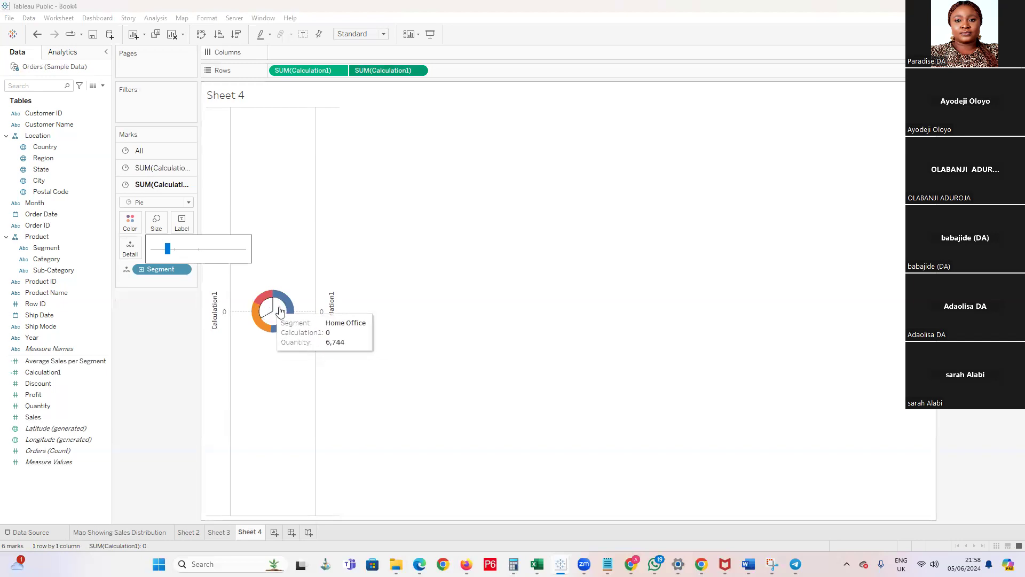
Fit the donut chart to Entire View and enlarge the marks of both pies together
click(355, 34)
click(357, 73)
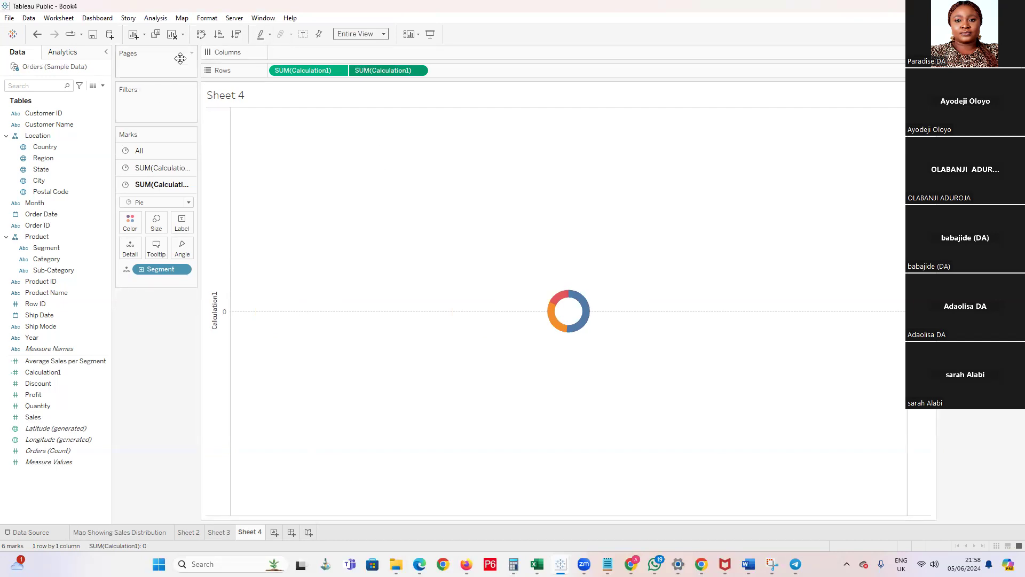
click(181, 155)
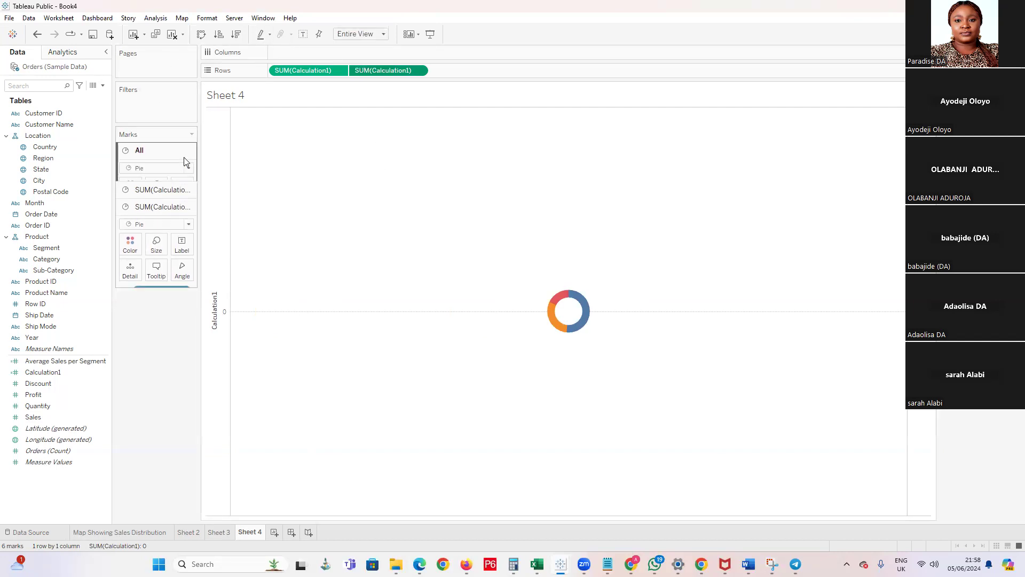
click(156, 188)
drag(197, 214, 186, 215)
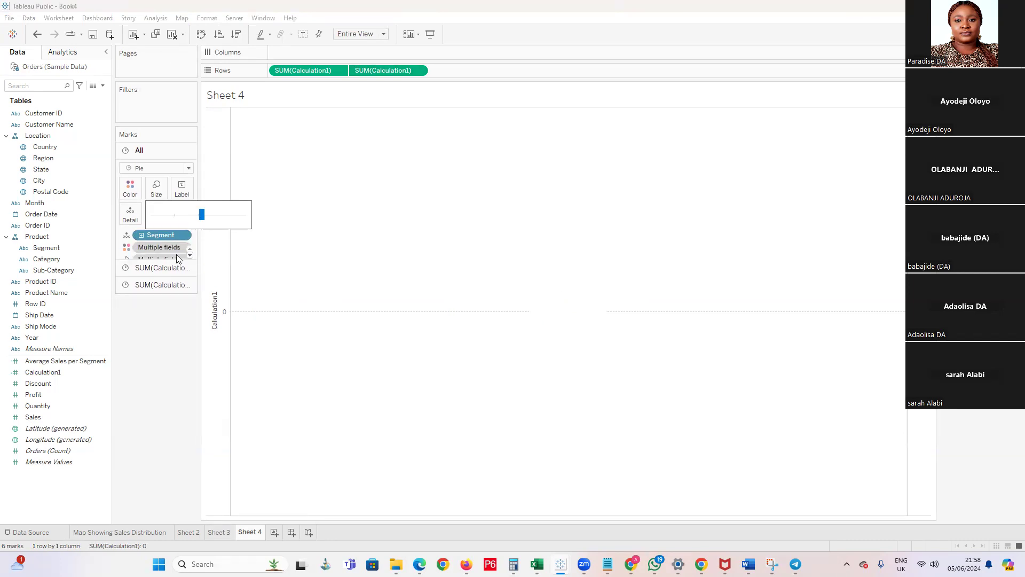
Resize the white inner pie so that a thin coloured ring surrounds the hole
click(167, 268)
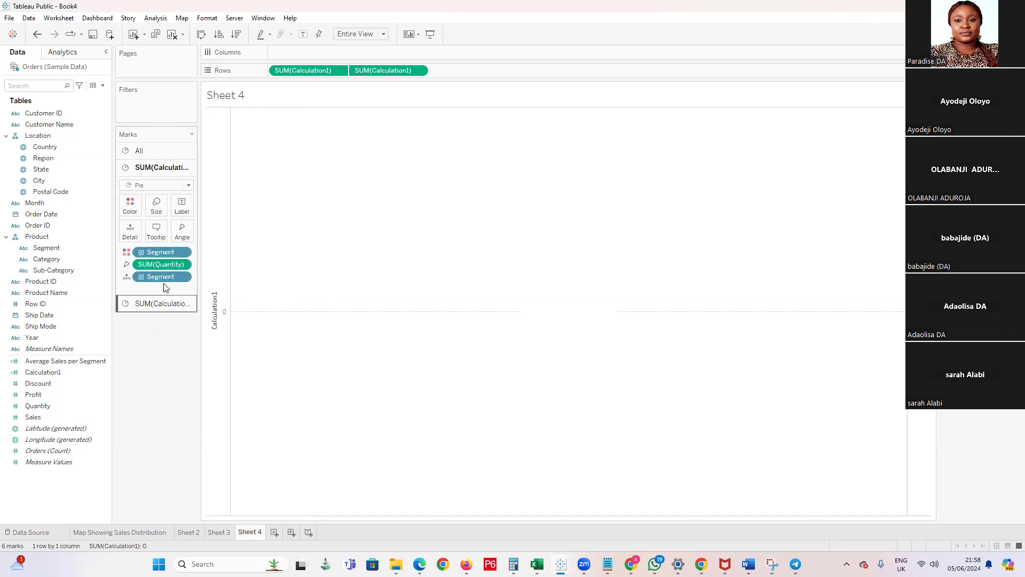
click(152, 303)
click(156, 226)
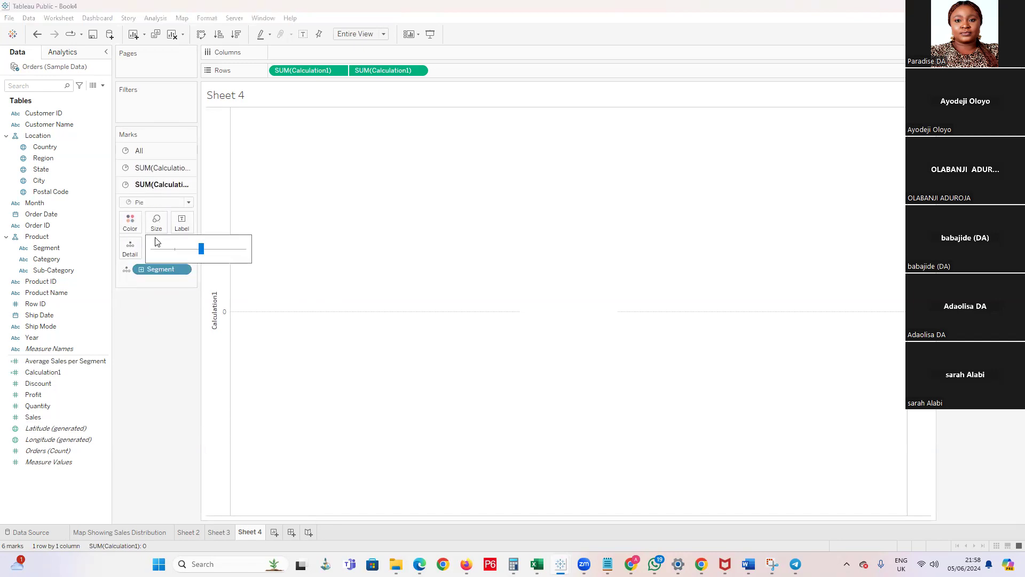
drag(191, 253, 186, 253)
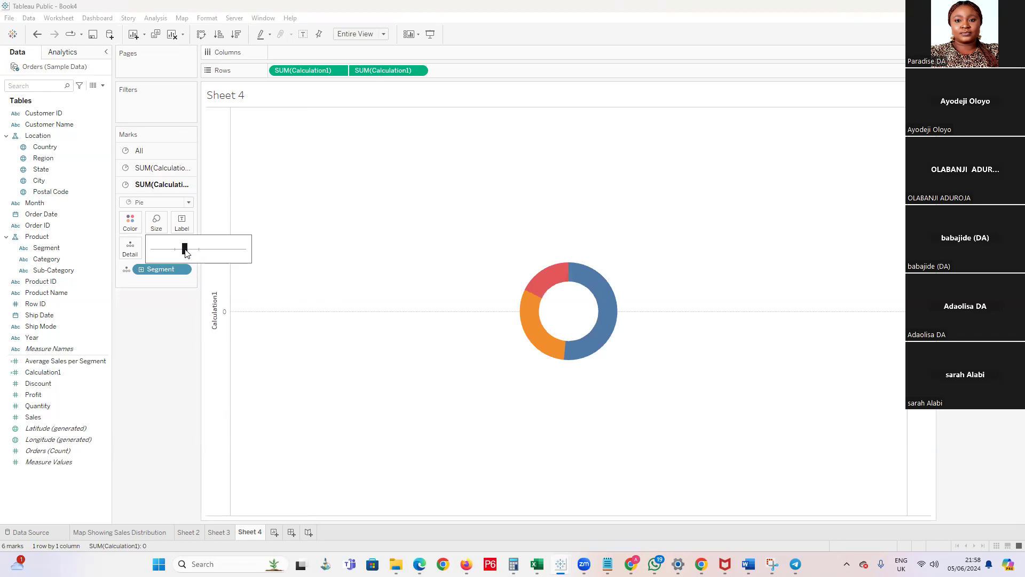
click(193, 248)
click(501, 346)
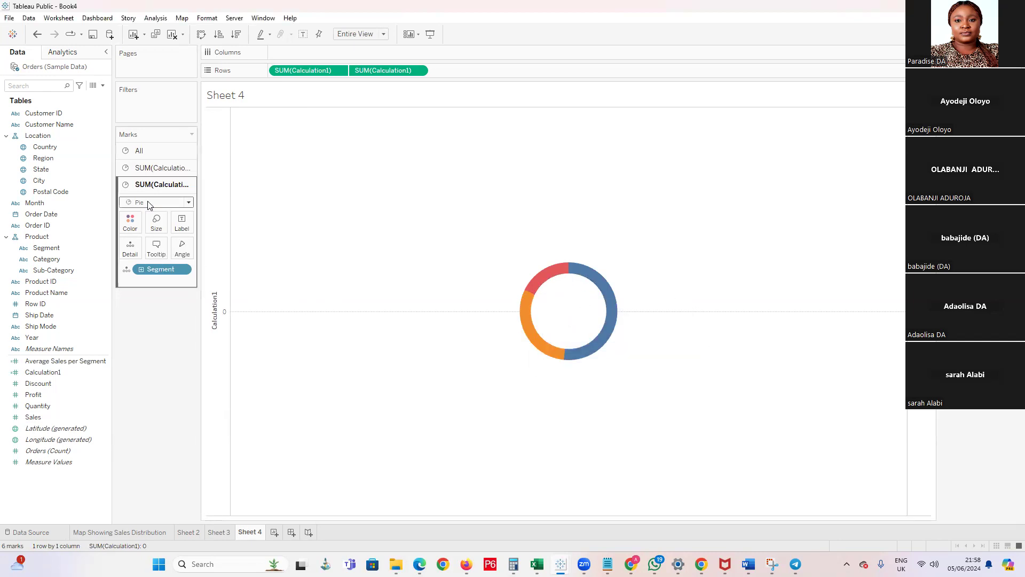
click(160, 155)
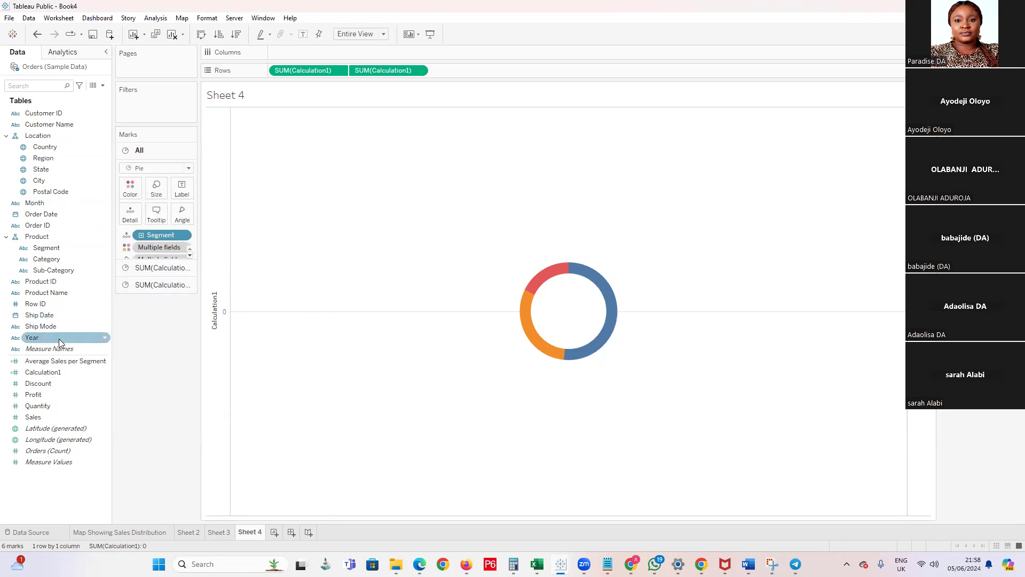
drag(48, 405, 188, 188)
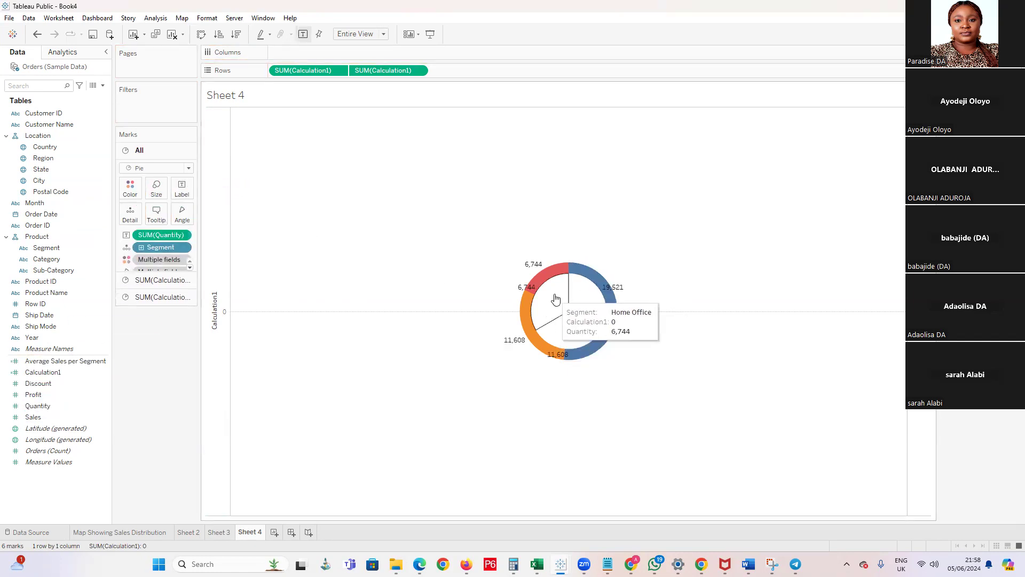
key(ctrl+z)
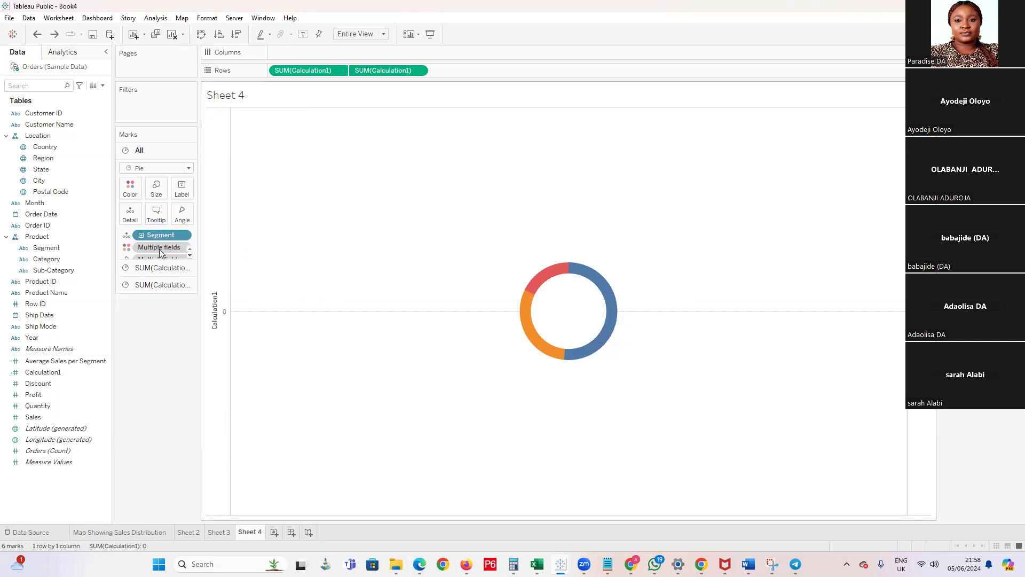
Label only the coloured outer pie's slices with Quantity
click(160, 267)
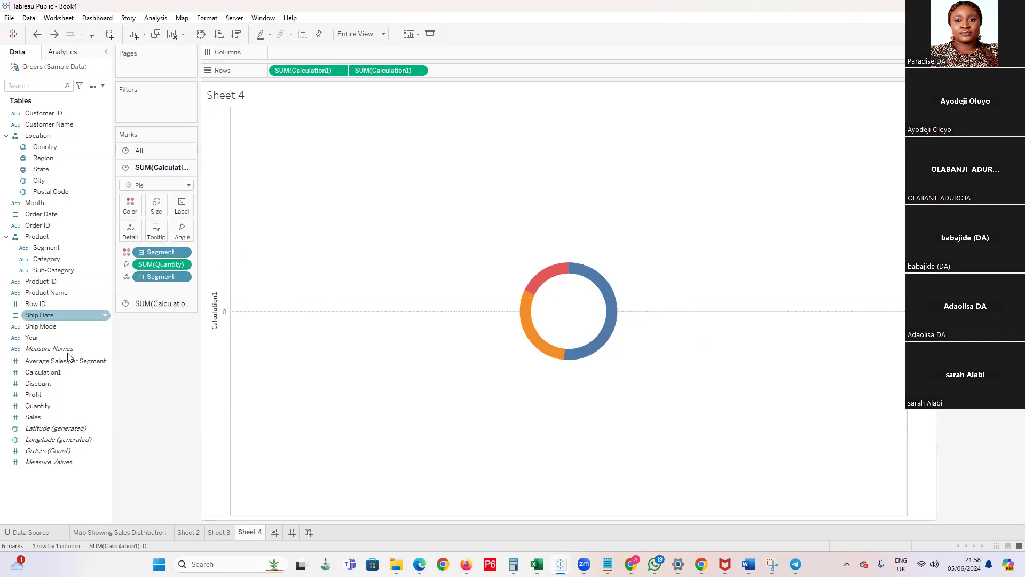
drag(46, 410, 181, 206)
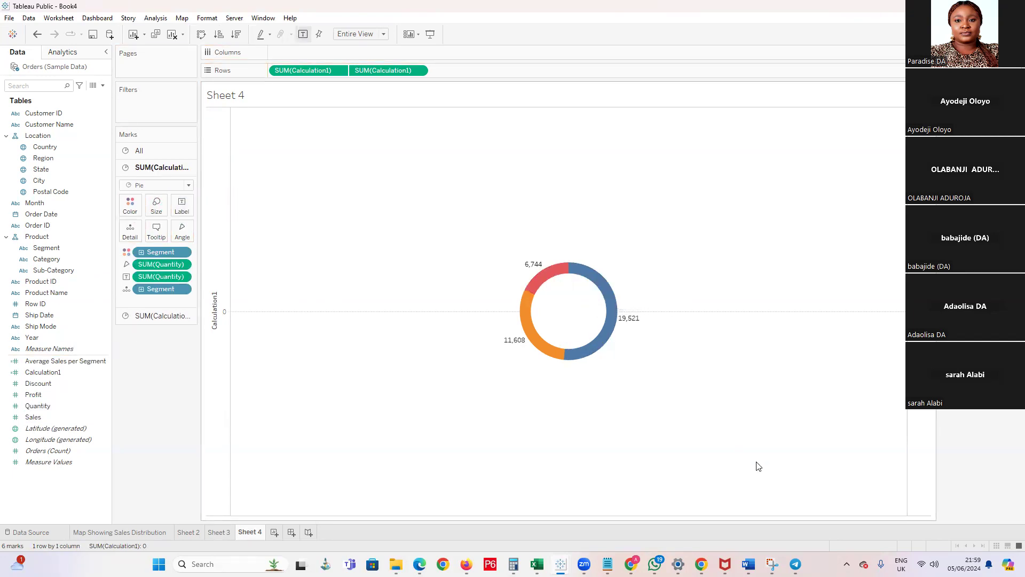
Show the donut's Quantity labels as percent of total with a quick table calculation
mouse_move(536, 270)
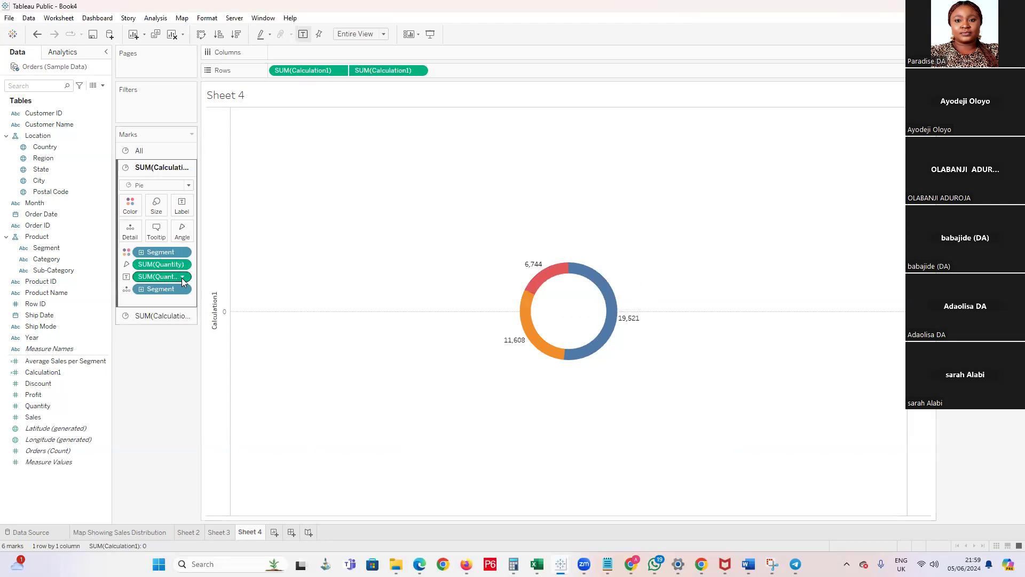
click(183, 276)
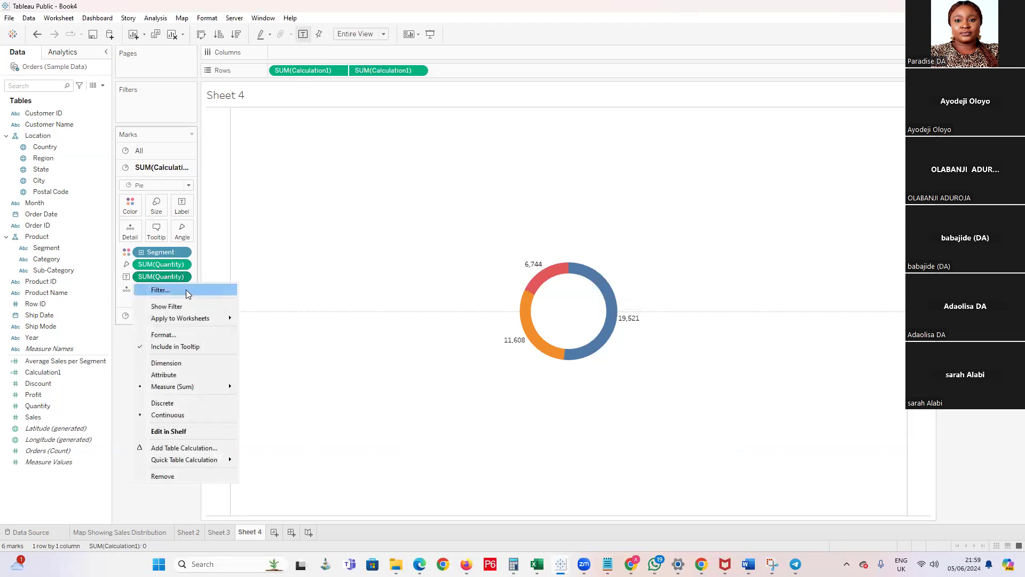
mouse_move(203, 391)
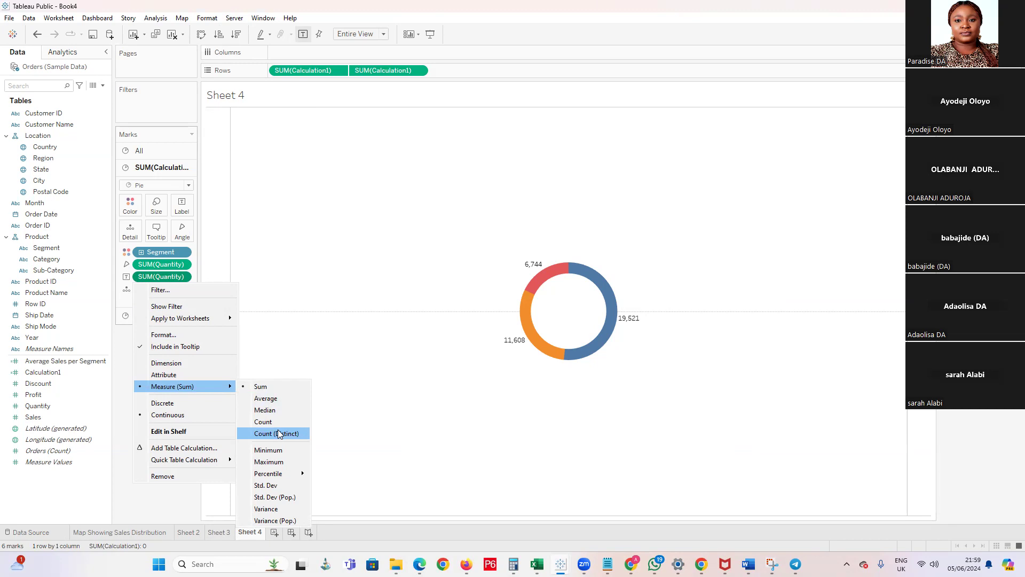
mouse_move(216, 460)
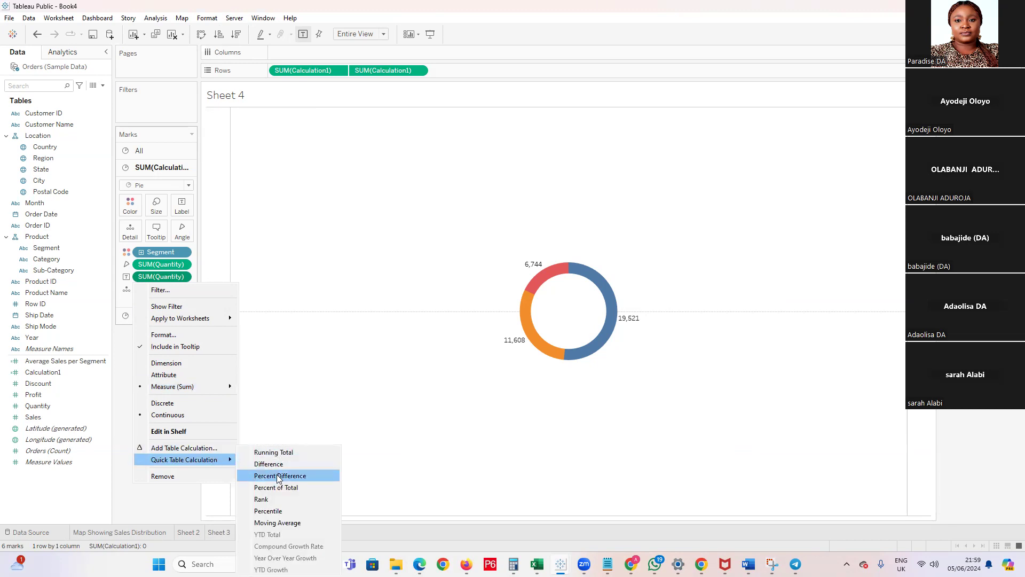
click(284, 491)
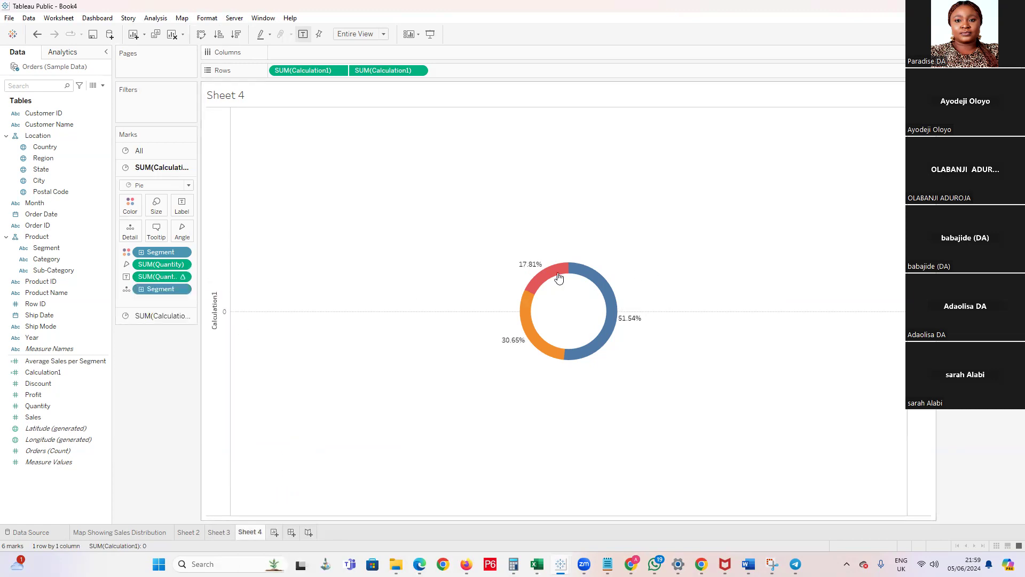
Format the donut's % of Total SUM(Quantity) labels as percentages with 0 decimal places
right_click(527, 268)
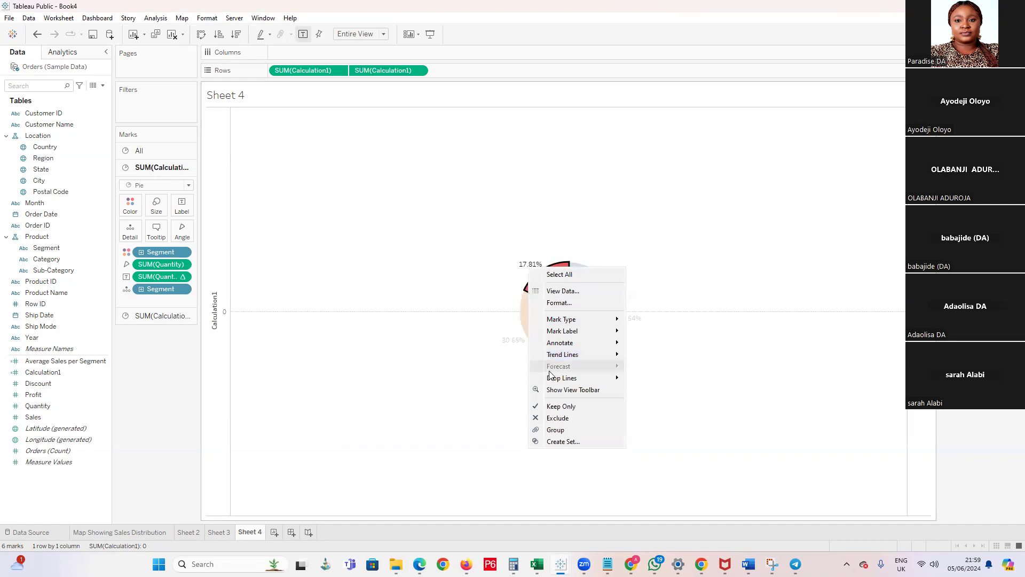
click(561, 302)
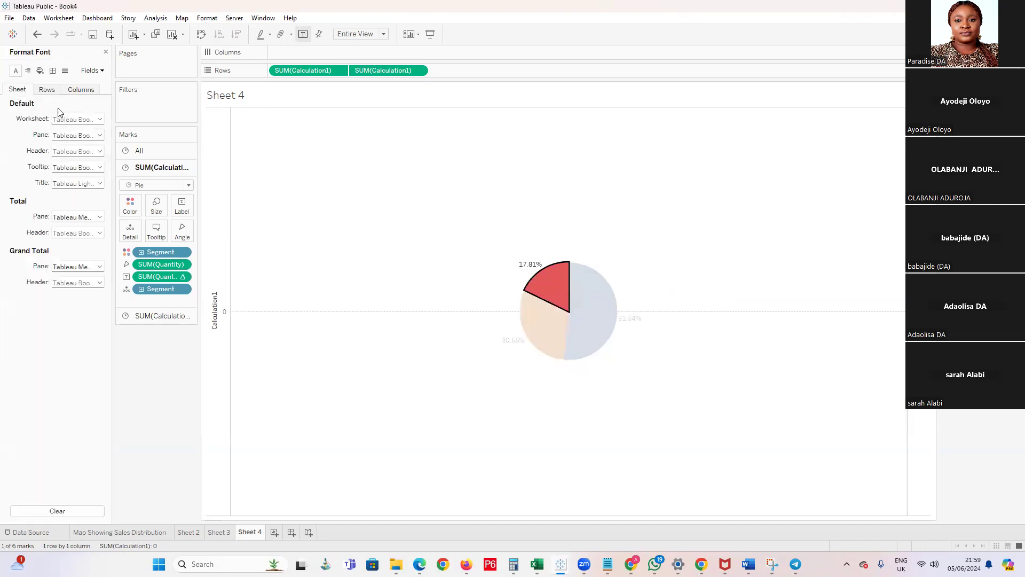
click(92, 71)
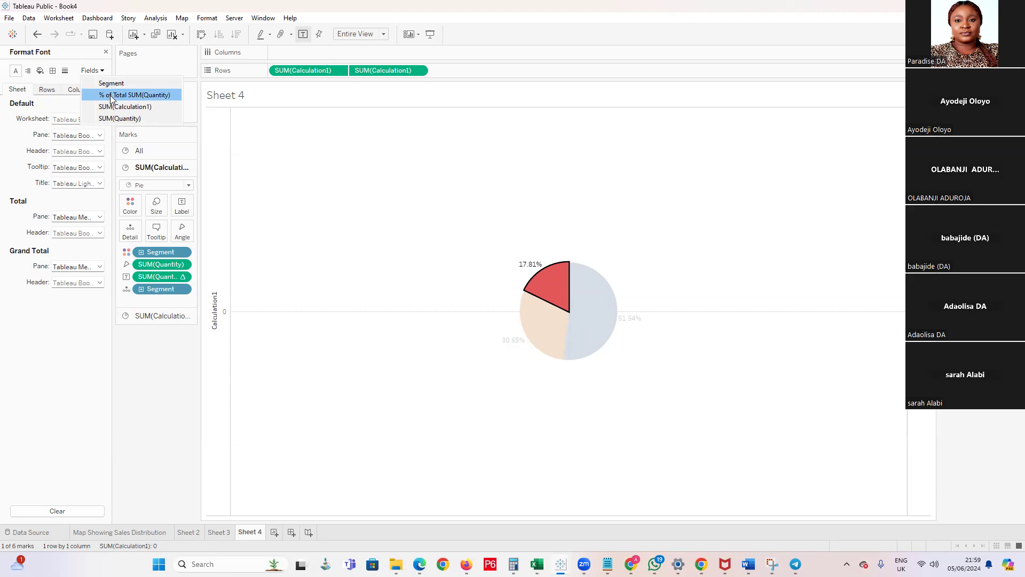
click(112, 95)
click(100, 151)
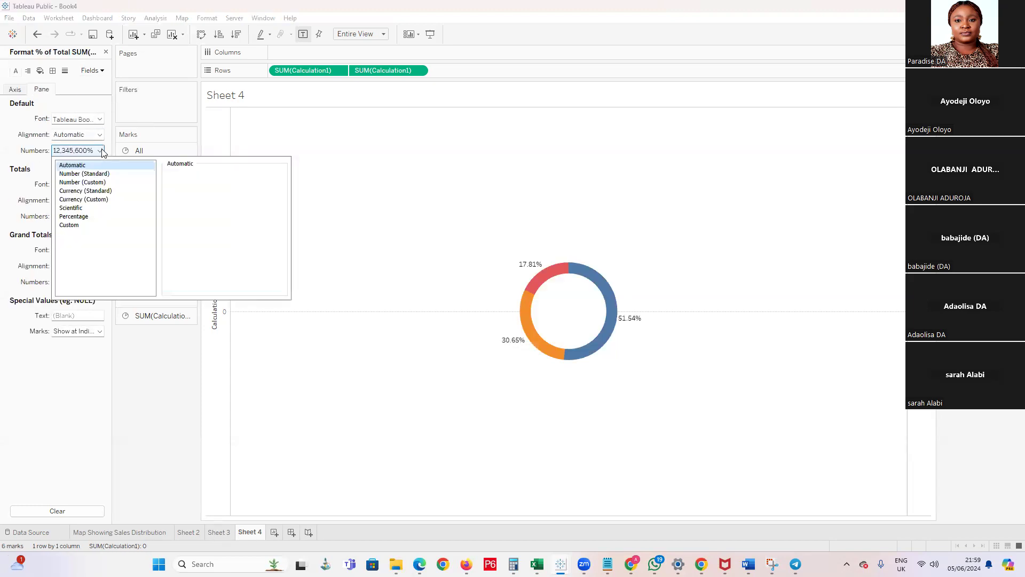
click(79, 217)
click(196, 188)
click(196, 188)
click(392, 372)
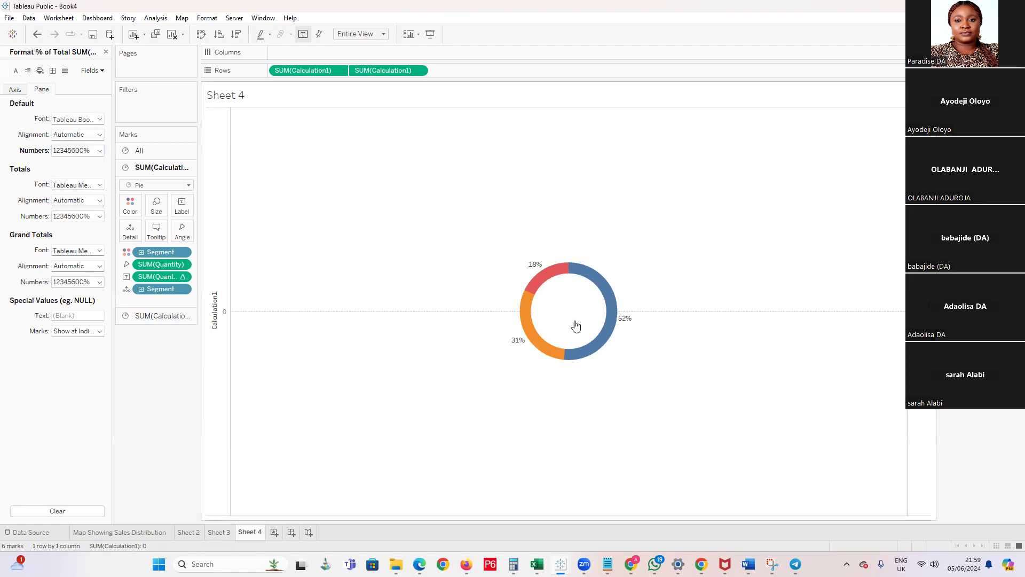
Label the pie slices on Sheet 3 with Quantity, calculated as percent of total
click(219, 533)
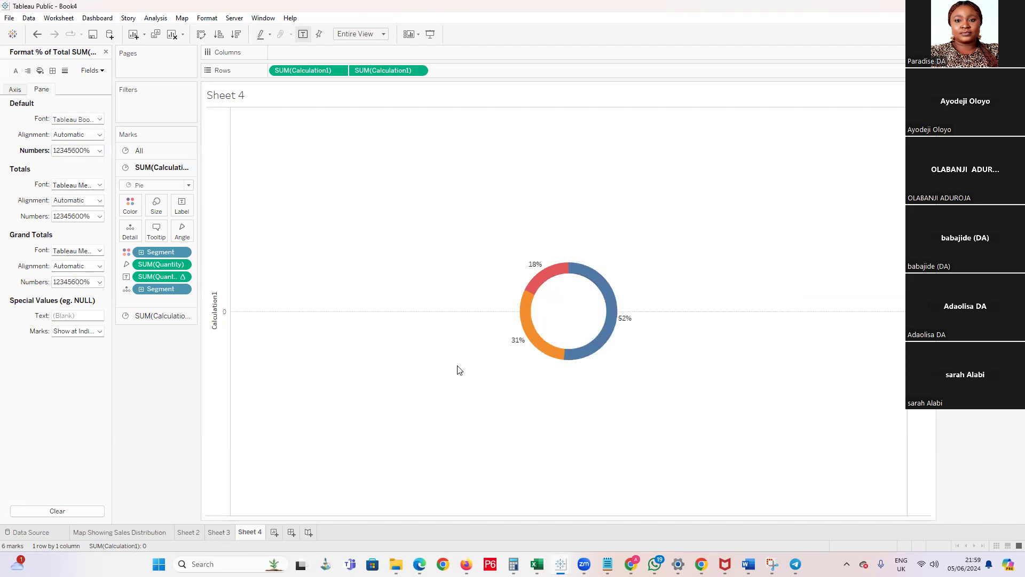
click(105, 52)
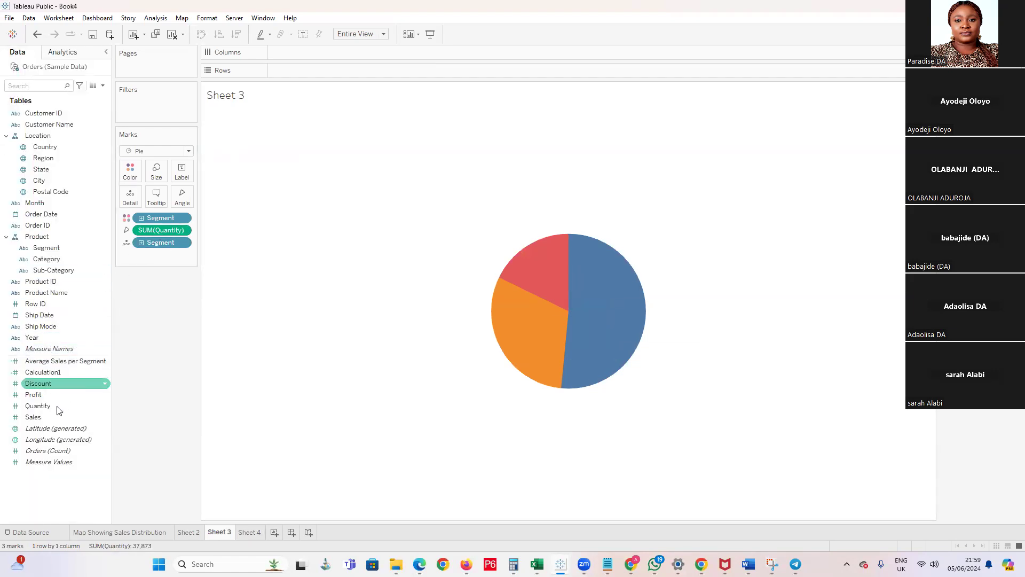
drag(51, 405, 183, 176)
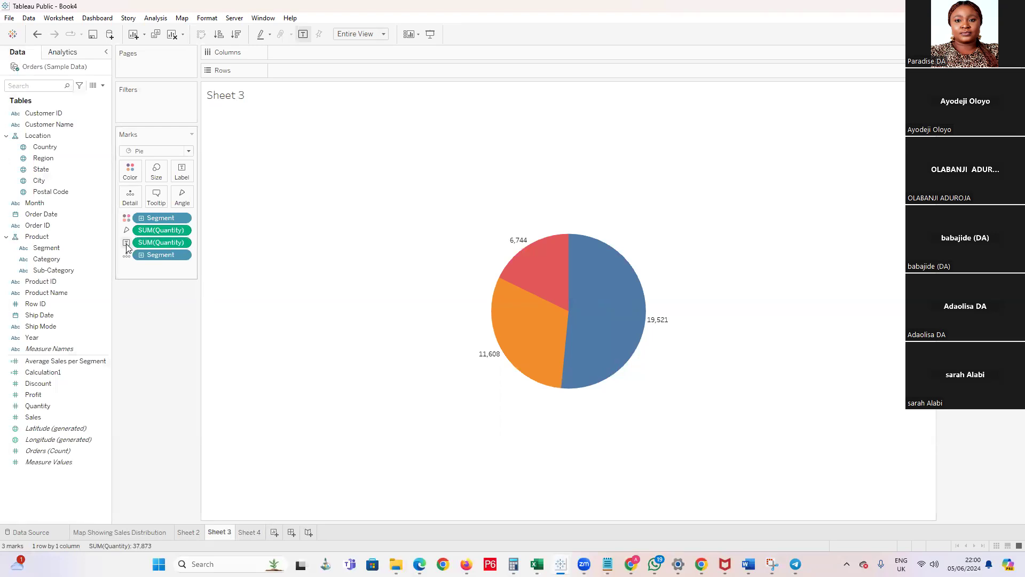
click(186, 244)
mouse_move(206, 427)
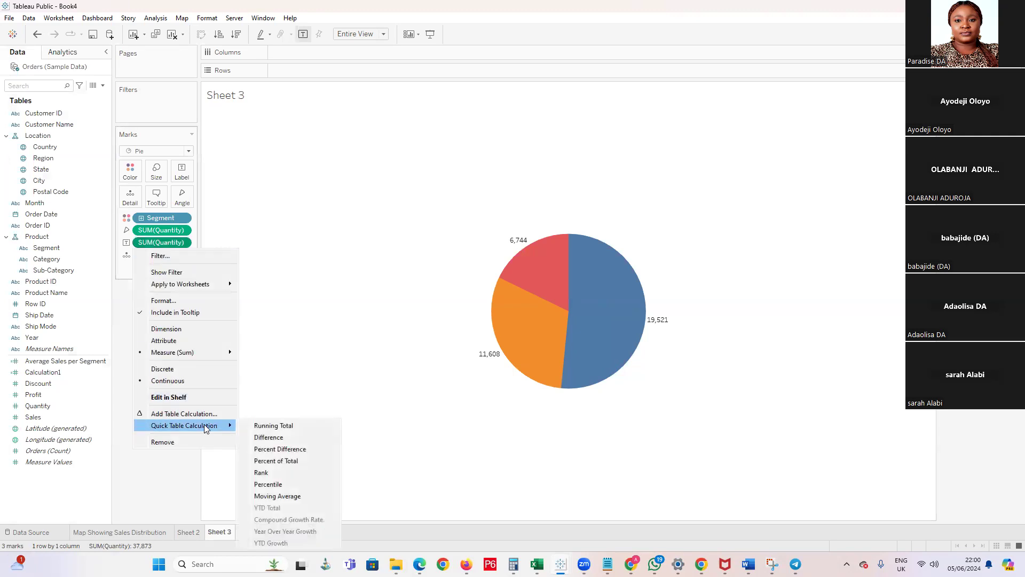
click(277, 467)
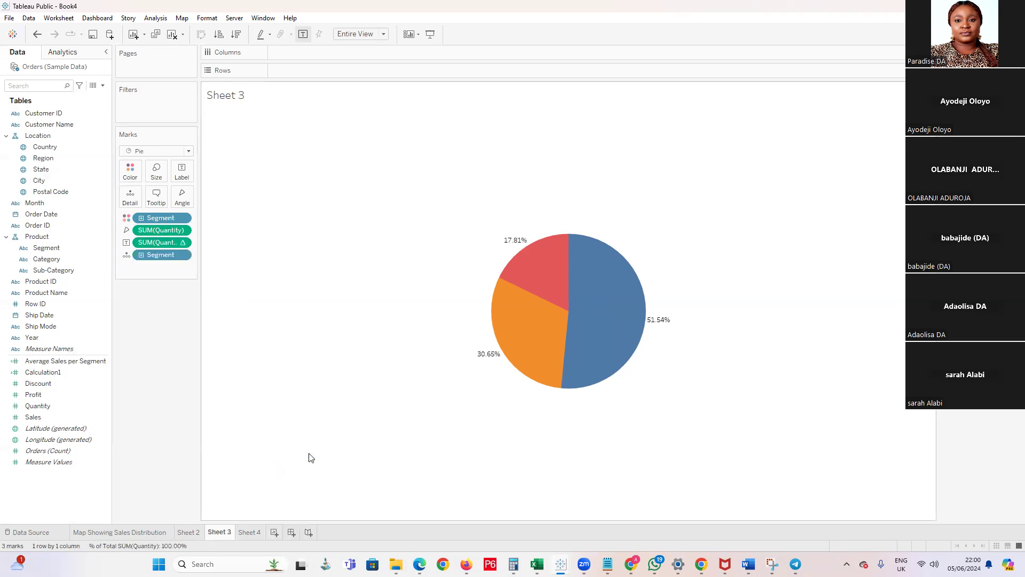
Format the Sheet 3 pie's % of Total SUM(Quantity) labels as percentages with 0 decimal places
right_click(534, 248)
click(545, 273)
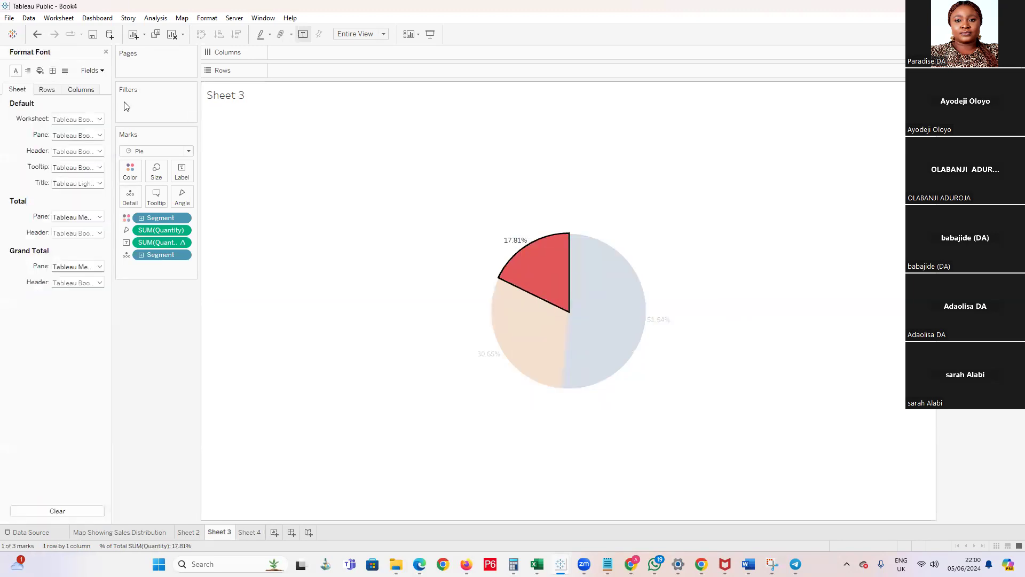
click(92, 71)
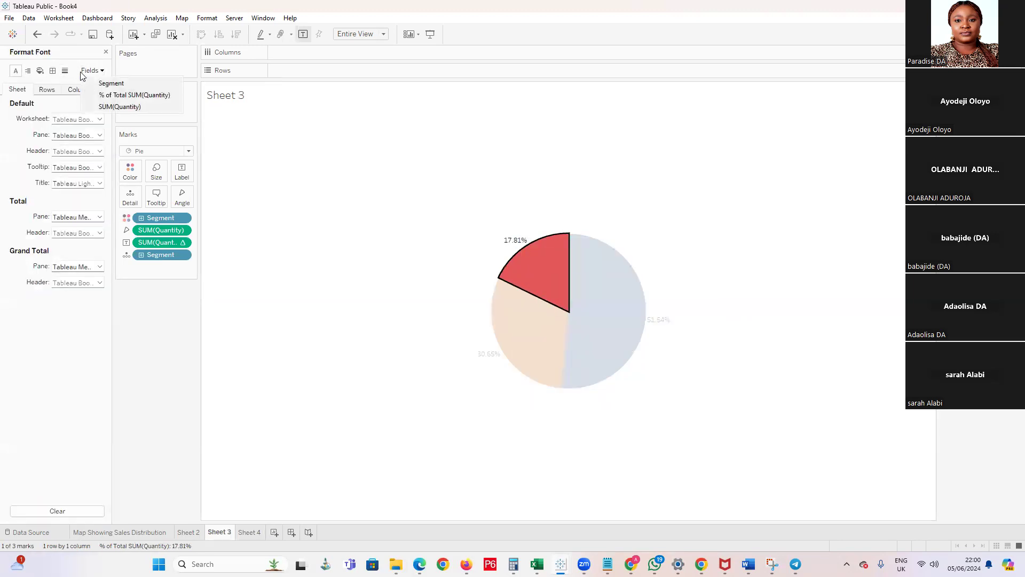
click(113, 96)
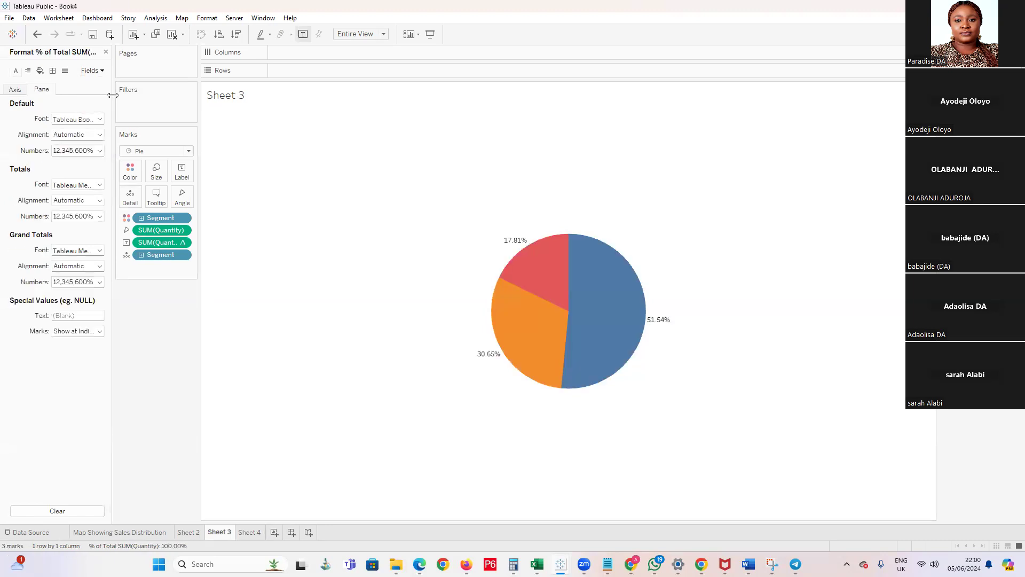
click(100, 151)
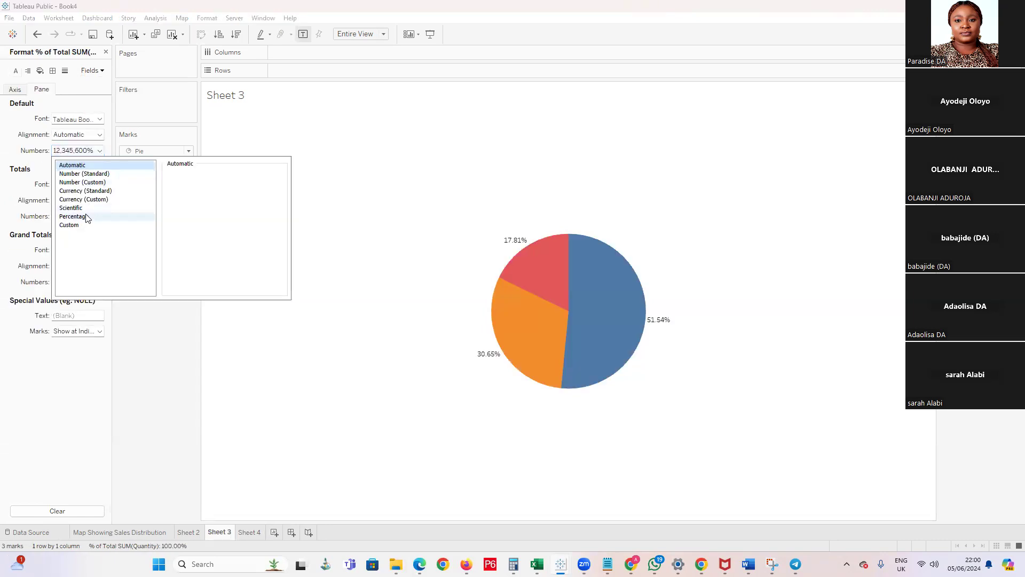
click(152, 216)
click(196, 188)
click(197, 188)
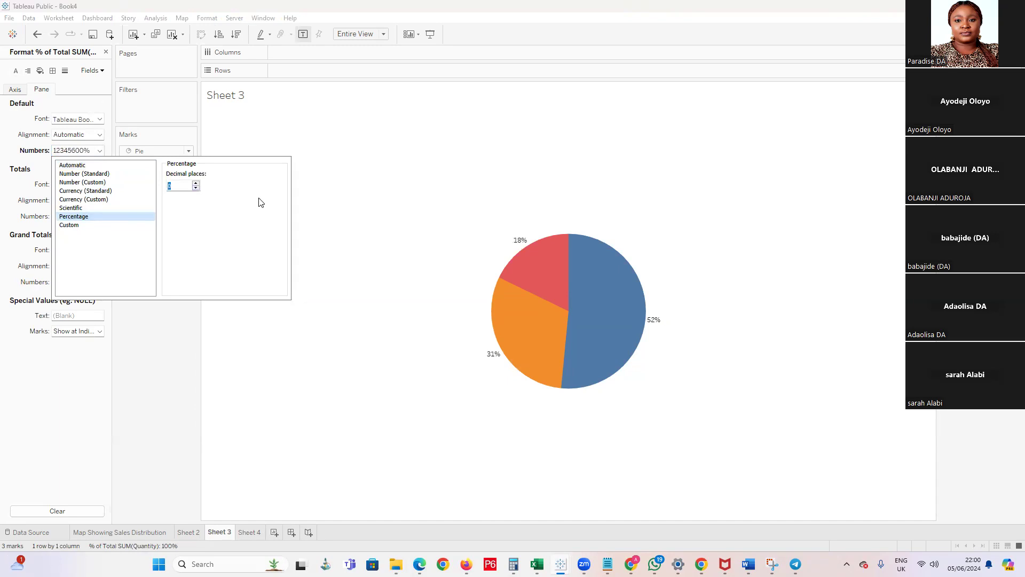
click(113, 131)
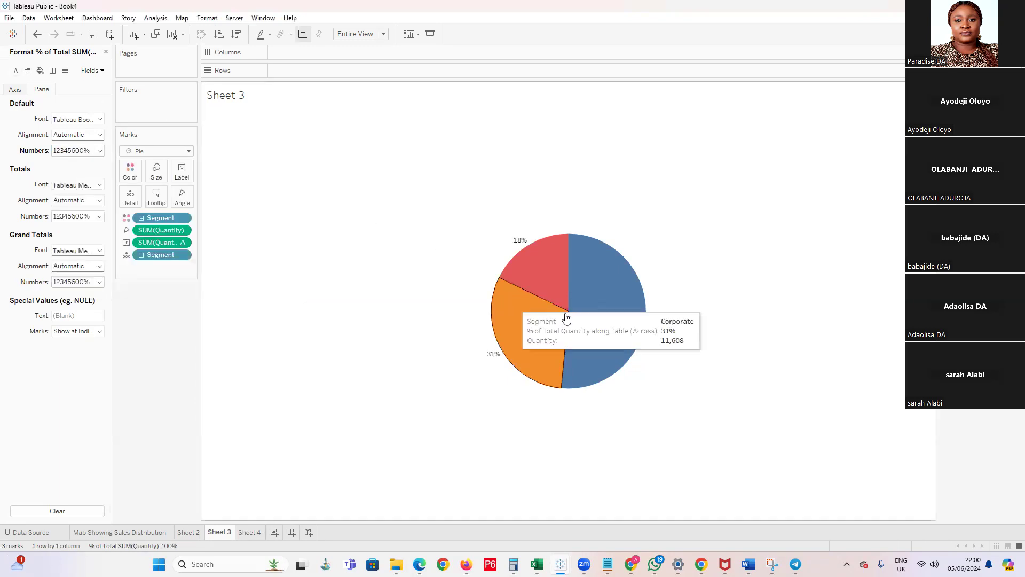
Revisit the sales distribution map, return to the donut on Sheet 4 and close the formatting options
click(177, 536)
click(150, 538)
click(224, 536)
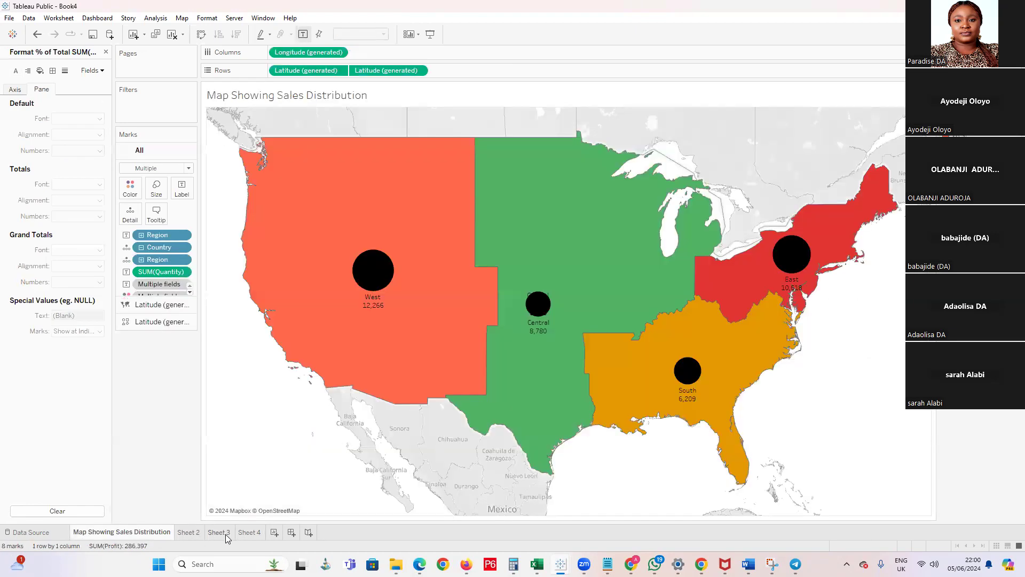
click(251, 533)
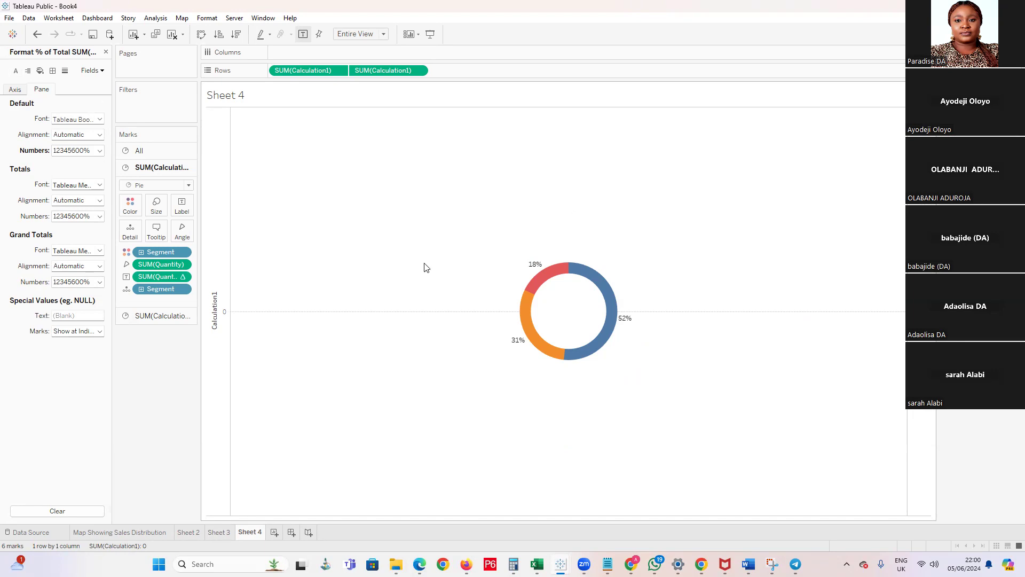
click(107, 52)
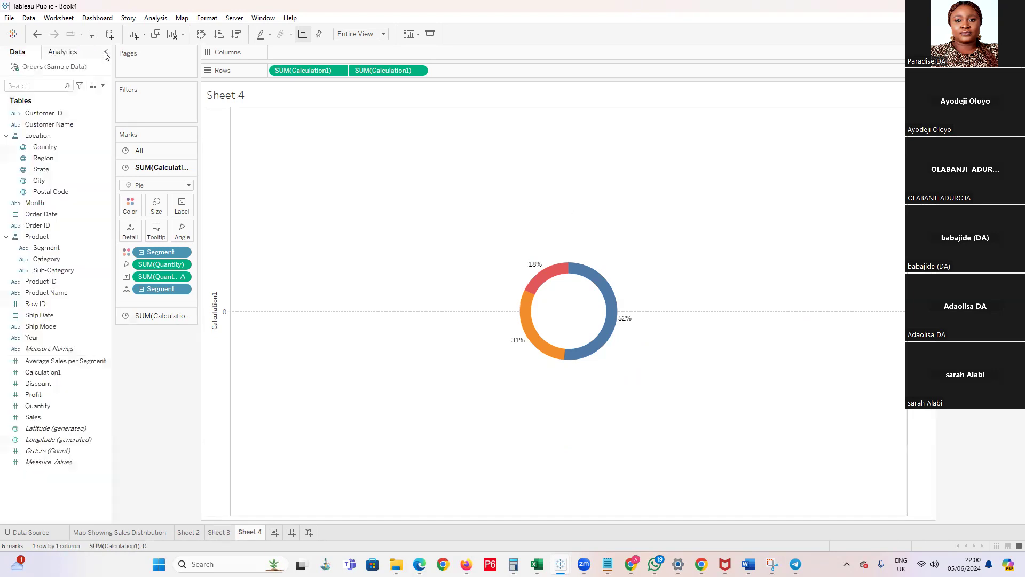
mouse_move(530, 328)
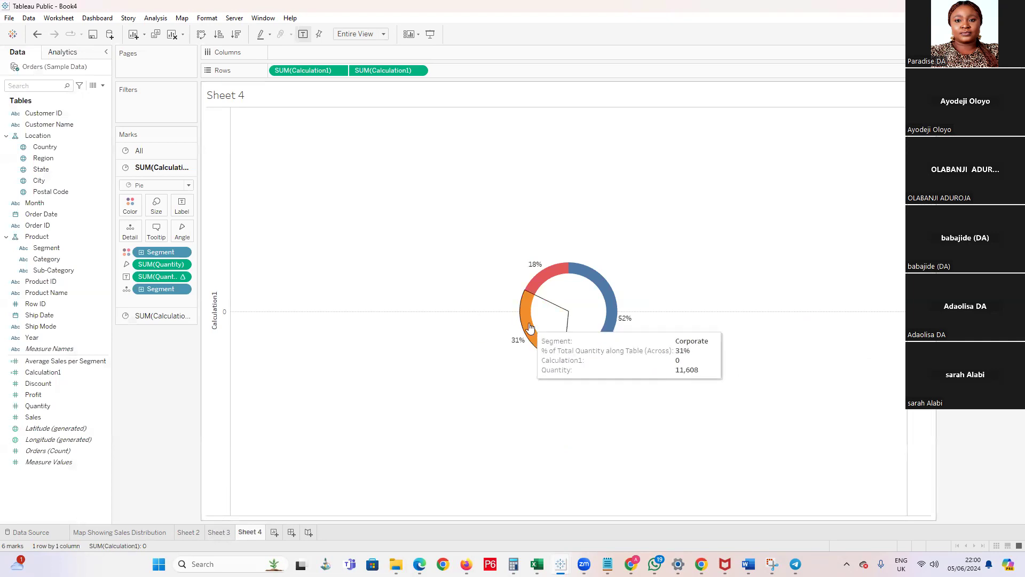
click(56, 261)
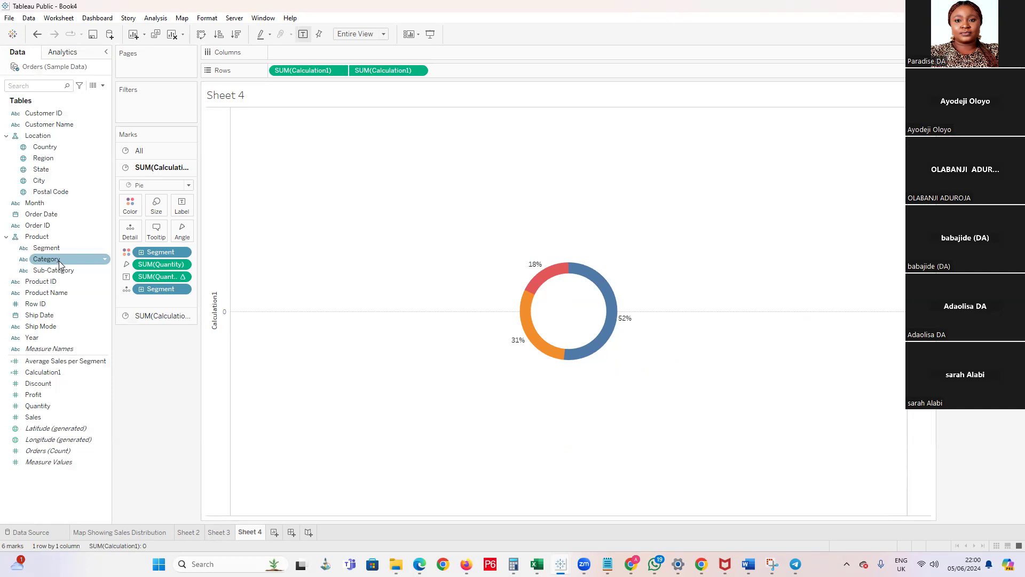
mouse_move(542, 272)
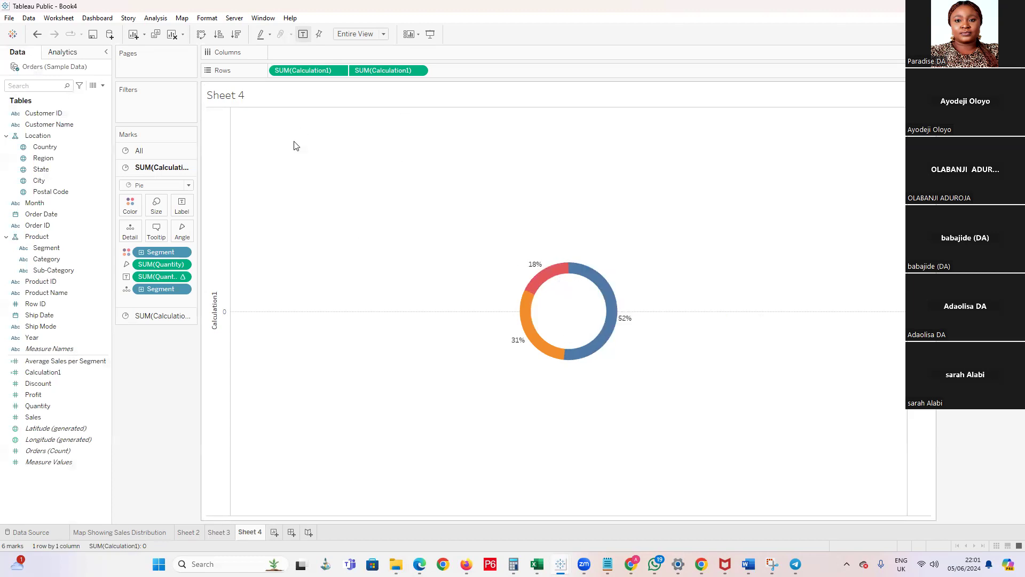
right_click(248, 532)
click(240, 532)
right_click(241, 531)
click(460, 400)
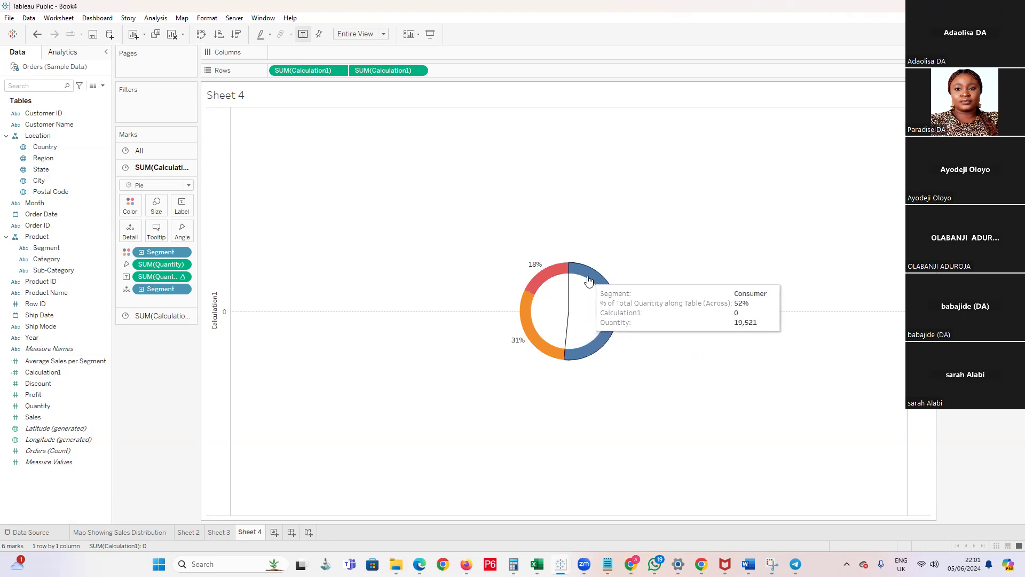
Review the Sales and Profit chart on Sheet 2, the pie on Sheet 3, the donut on Sheet 4 and the sales distribution map
mouse_move(610, 291)
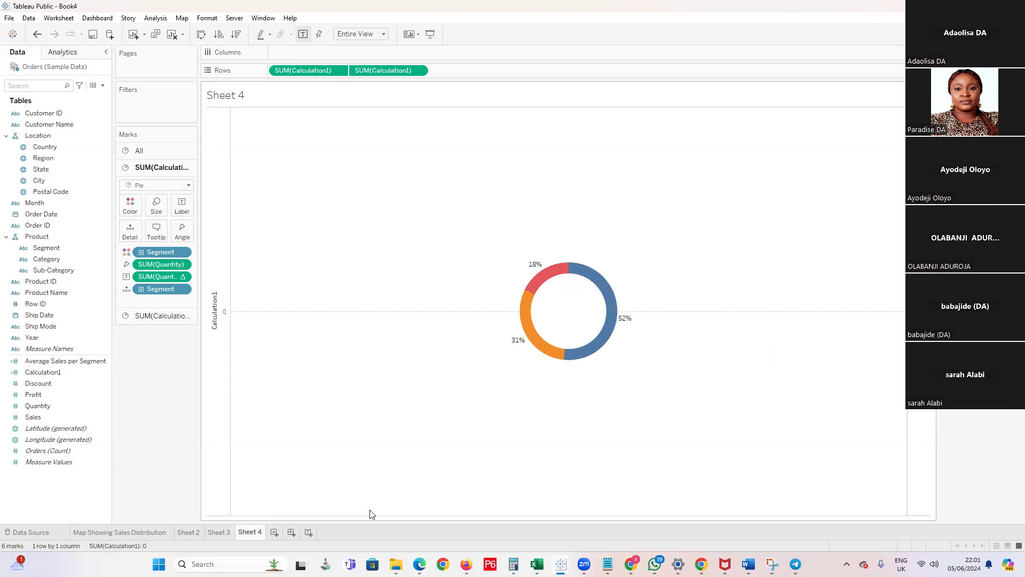
click(218, 533)
click(192, 533)
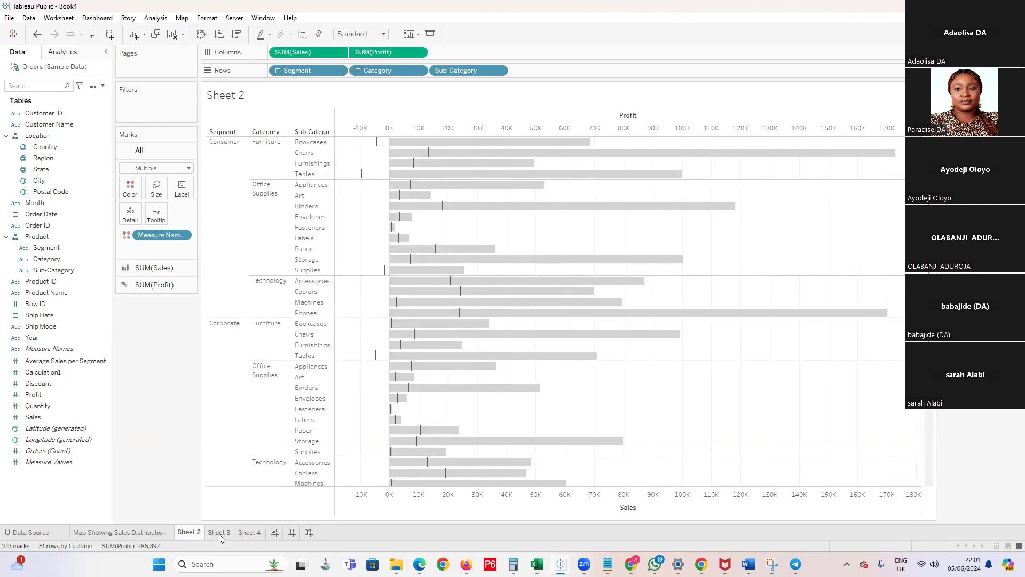
mouse_move(219, 538)
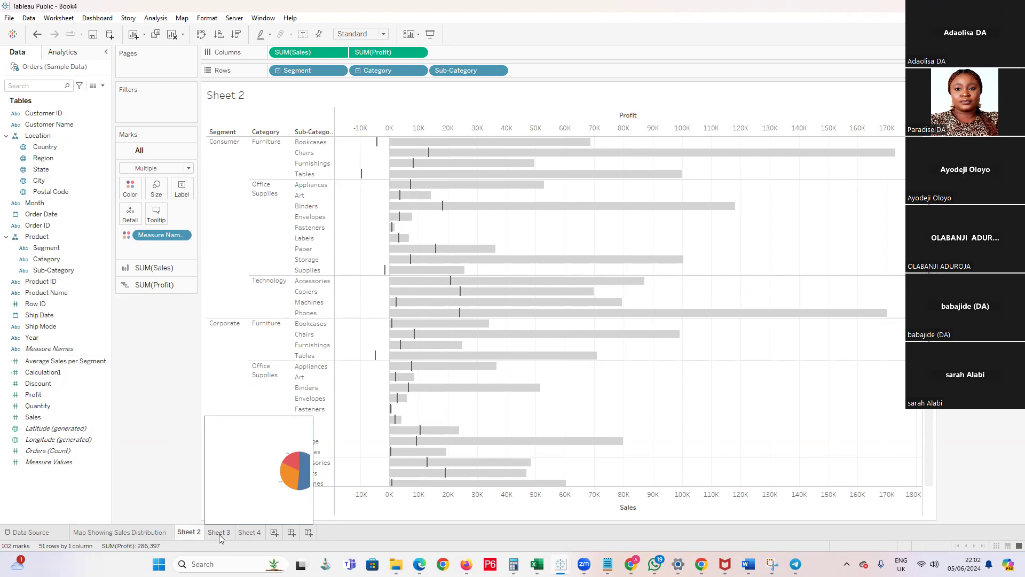
click(219, 532)
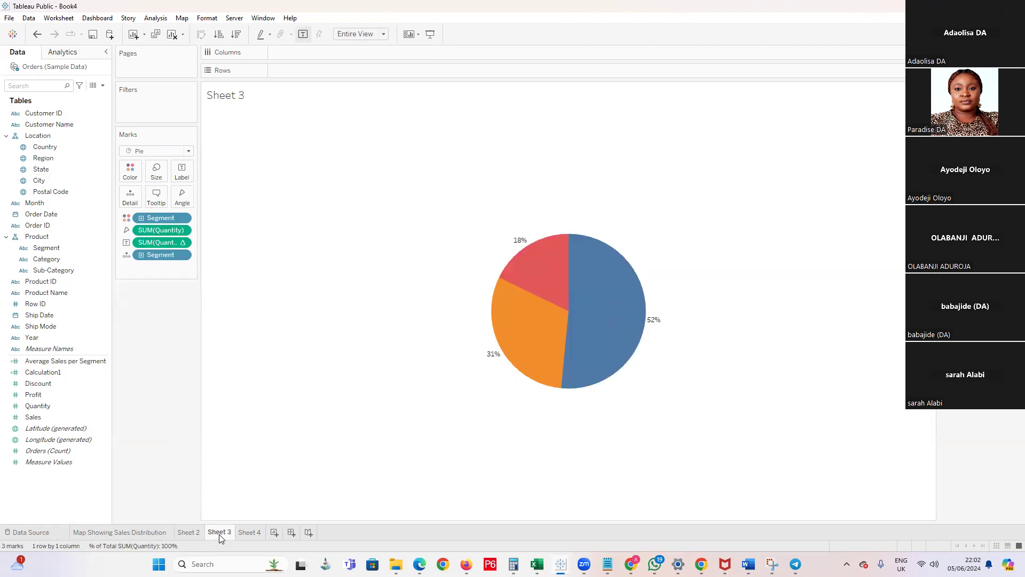
click(251, 533)
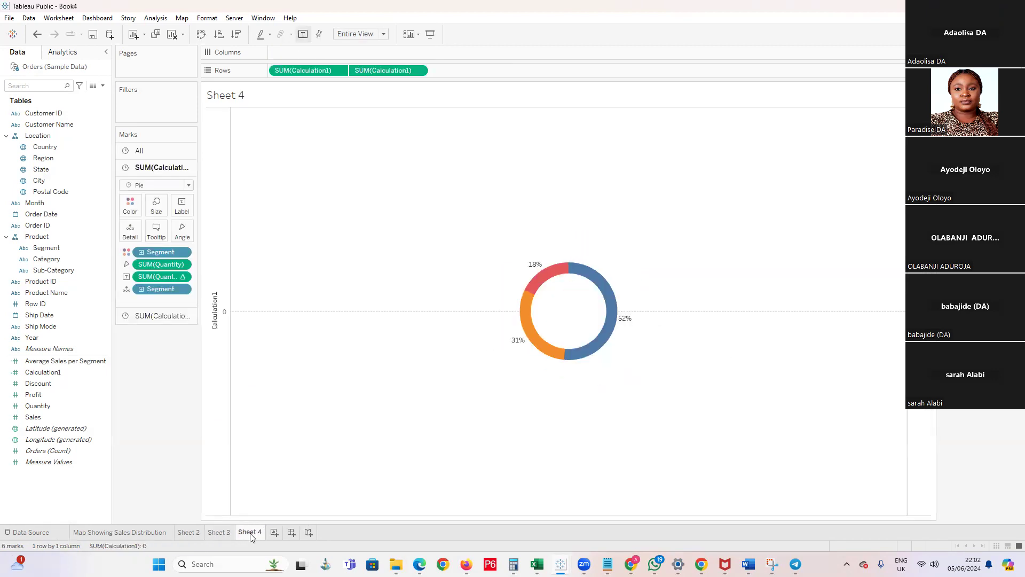
click(142, 532)
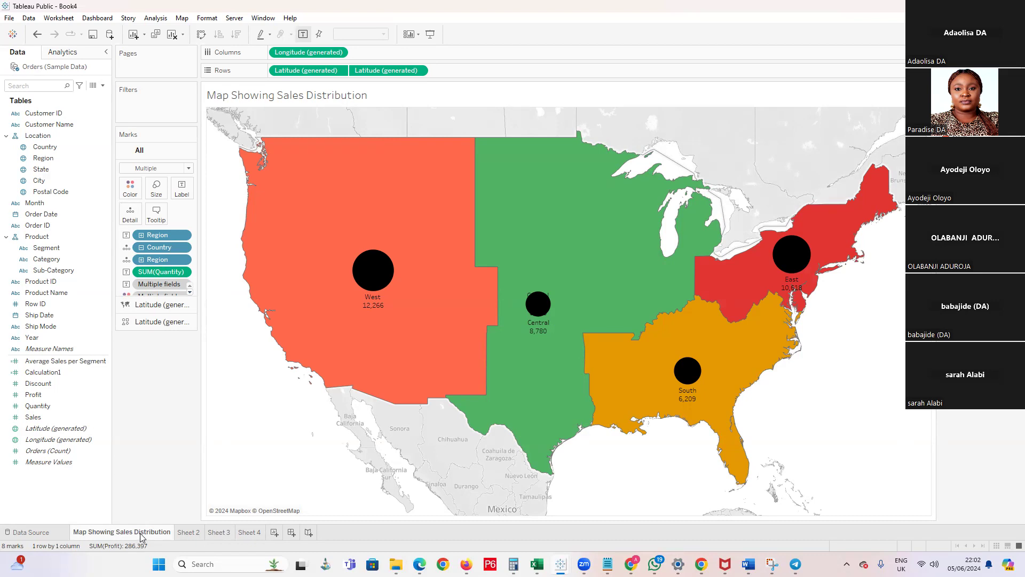
mouse_move(142, 536)
Add a new blank worksheet after Sheet 4
click(249, 533)
click(275, 532)
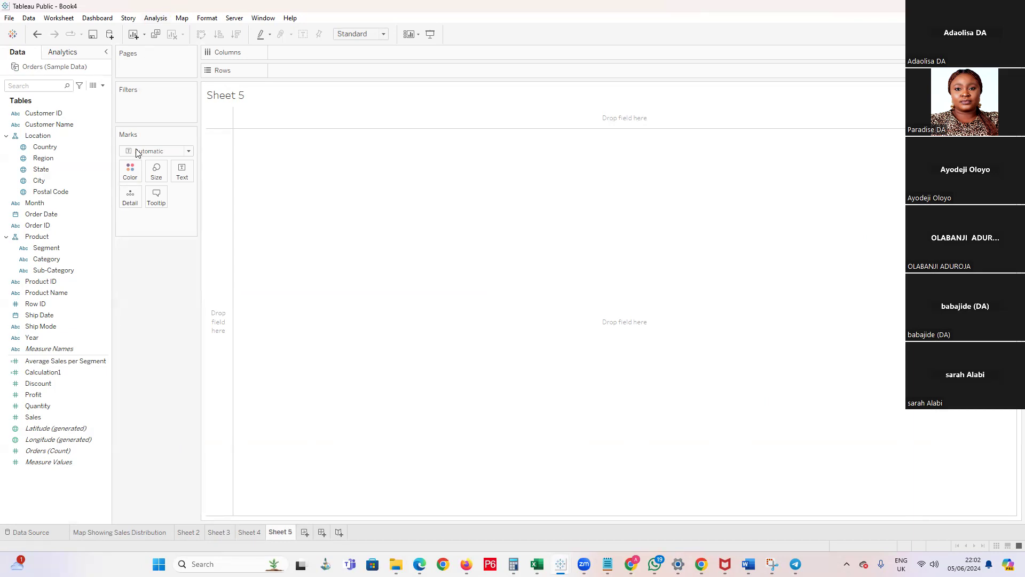
click(42, 398)
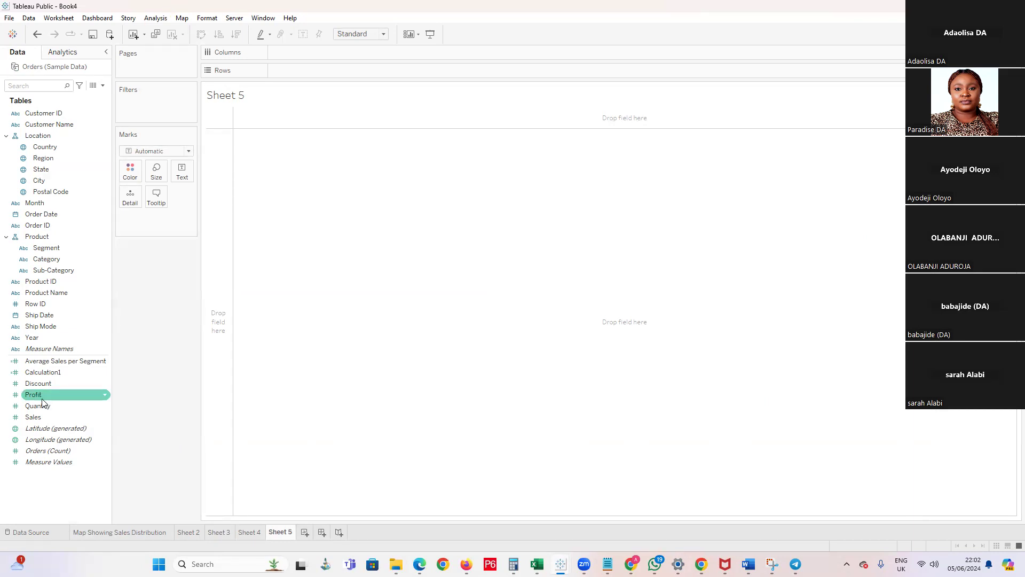
click(42, 405)
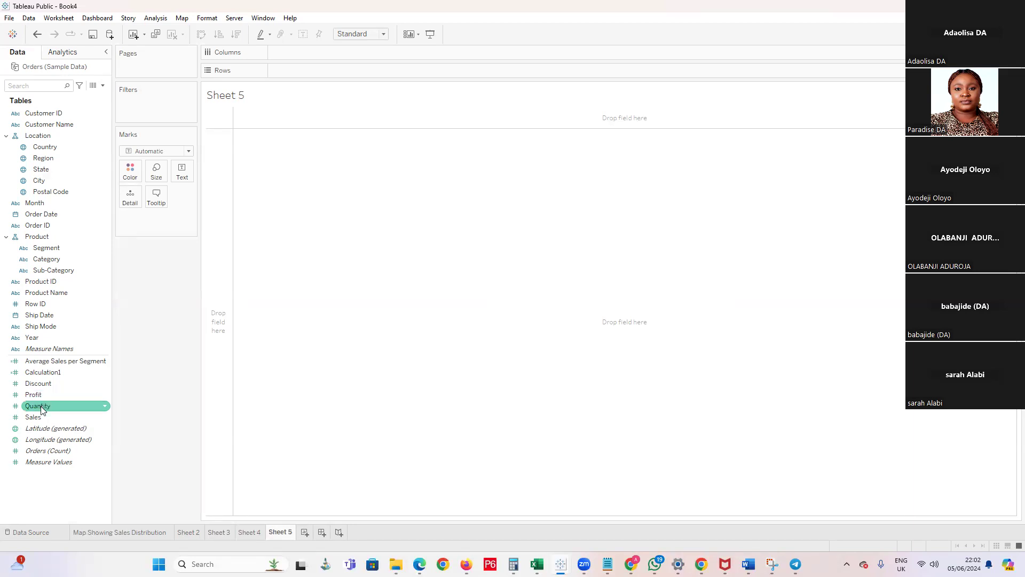
click(41, 418)
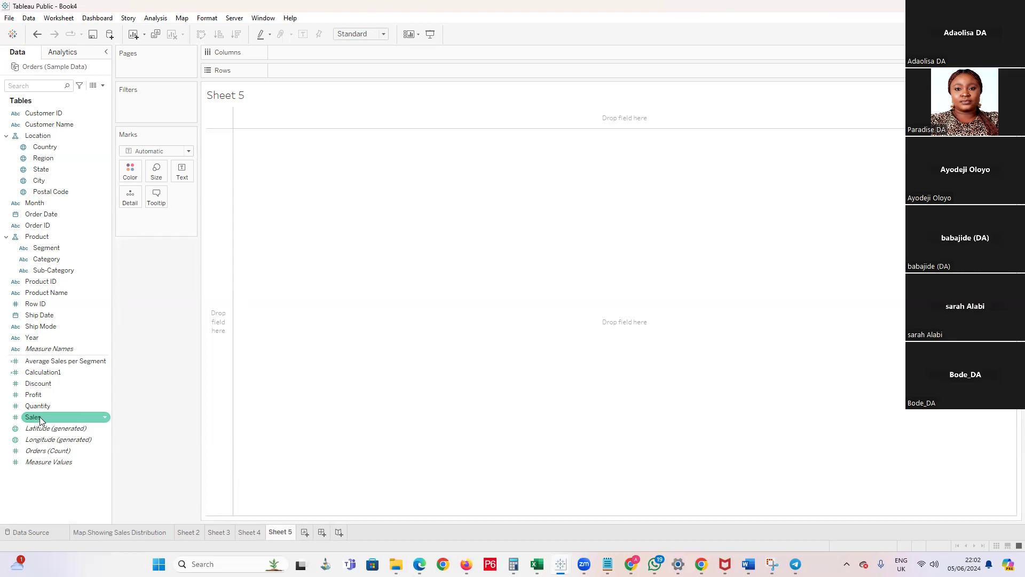
click(56, 405)
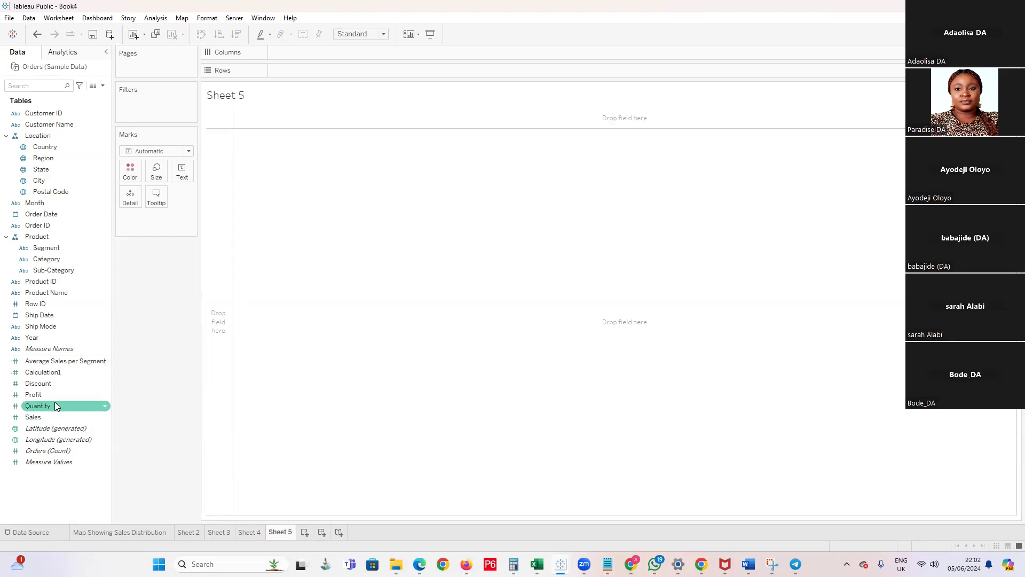
click(249, 401)
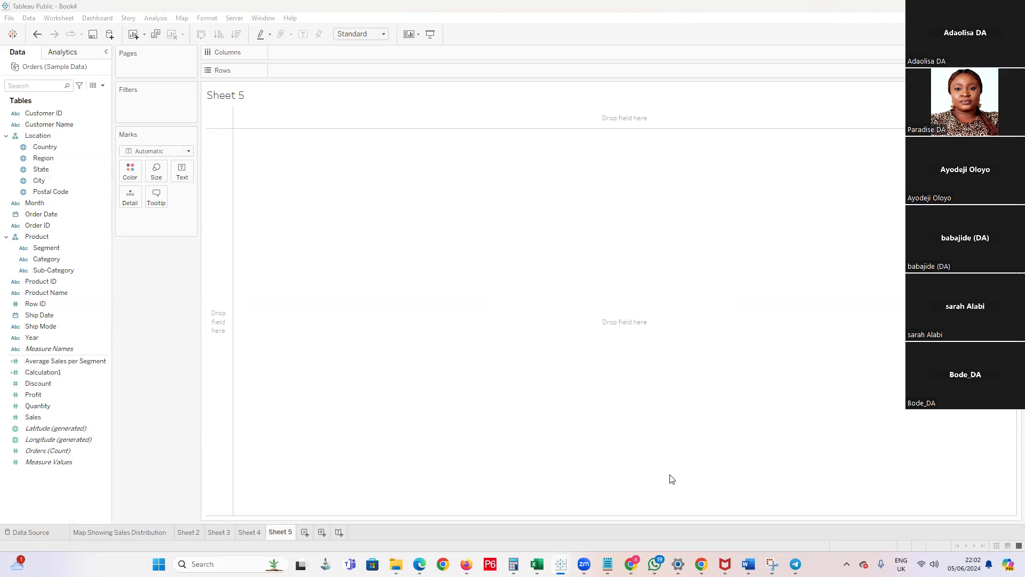
click(85, 365)
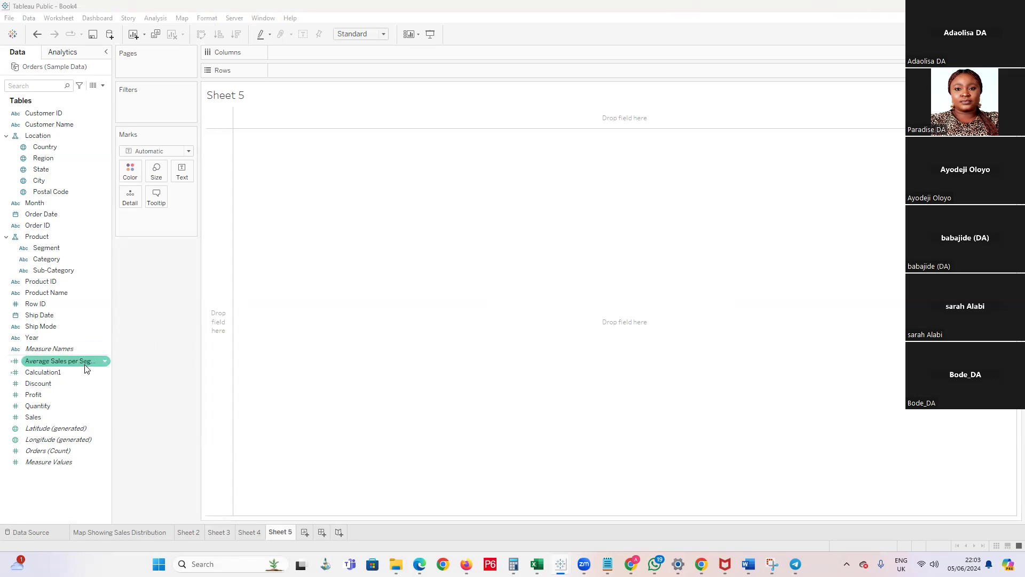
double_click(57, 371)
double_click(56, 372)
click(262, 130)
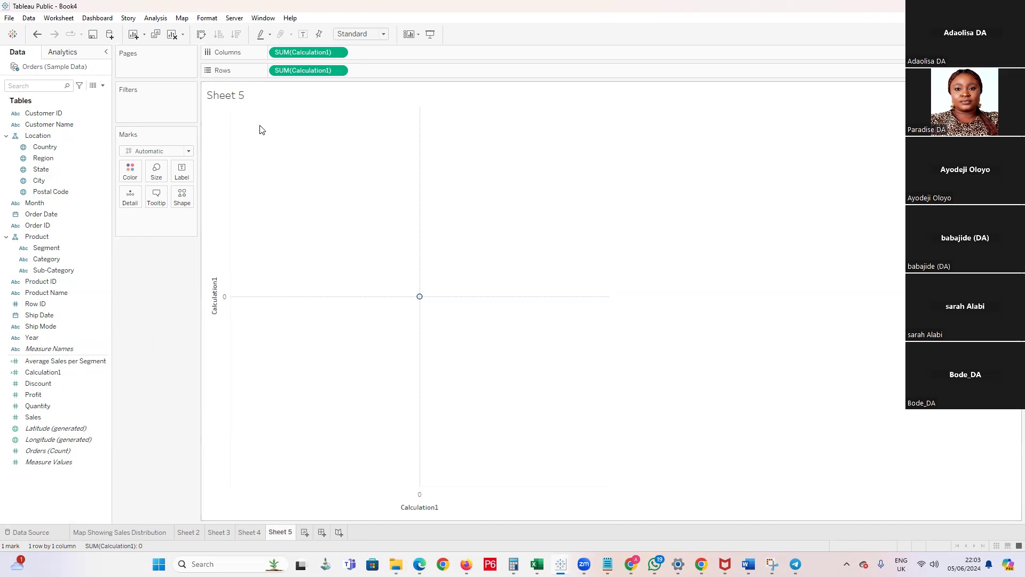
key(ctrl+z)
key(ctrl+z)
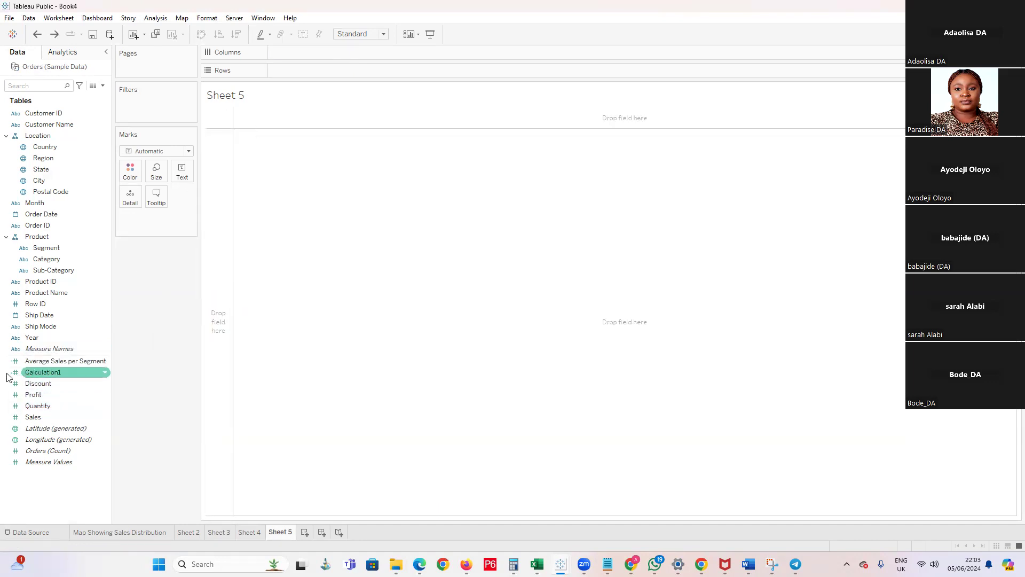
Open the formula of Calculation1 for review and close it without editing
click(106, 371)
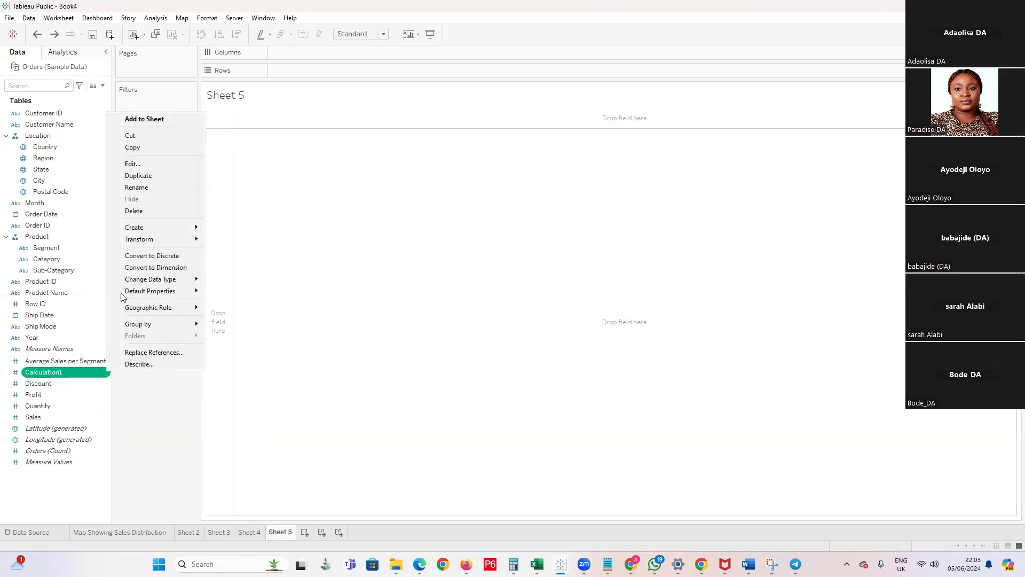
click(134, 163)
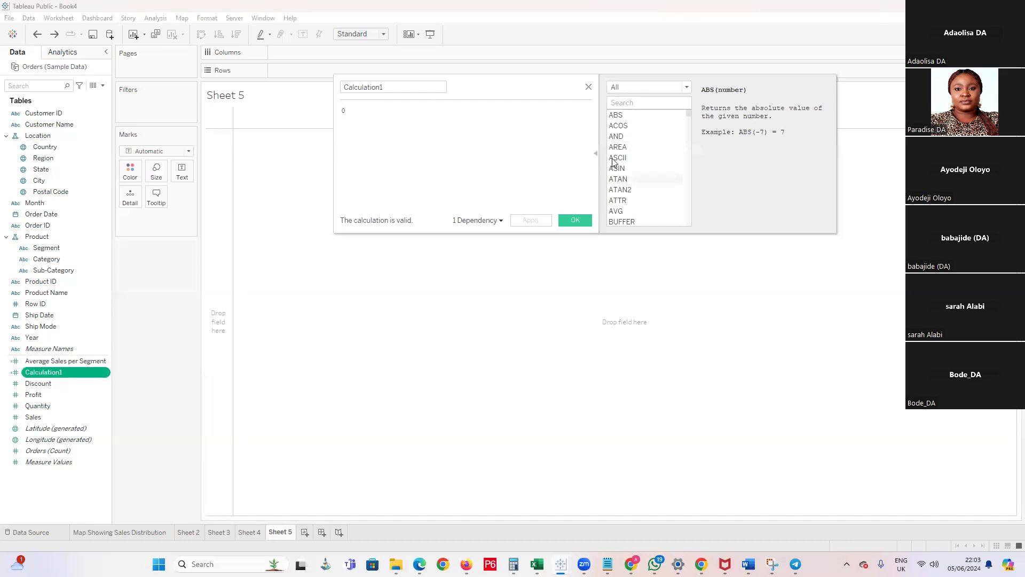
click(589, 88)
Examine the donut chart's slices on Sheet 4 and the Calculation1 formula behind it
click(248, 532)
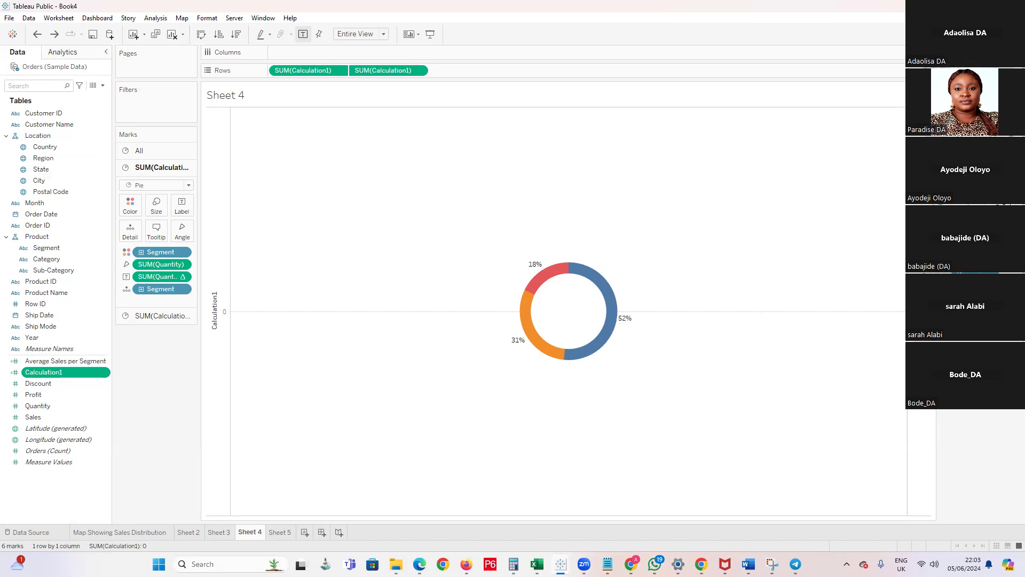
mouse_move(540, 299)
mouse_move(592, 317)
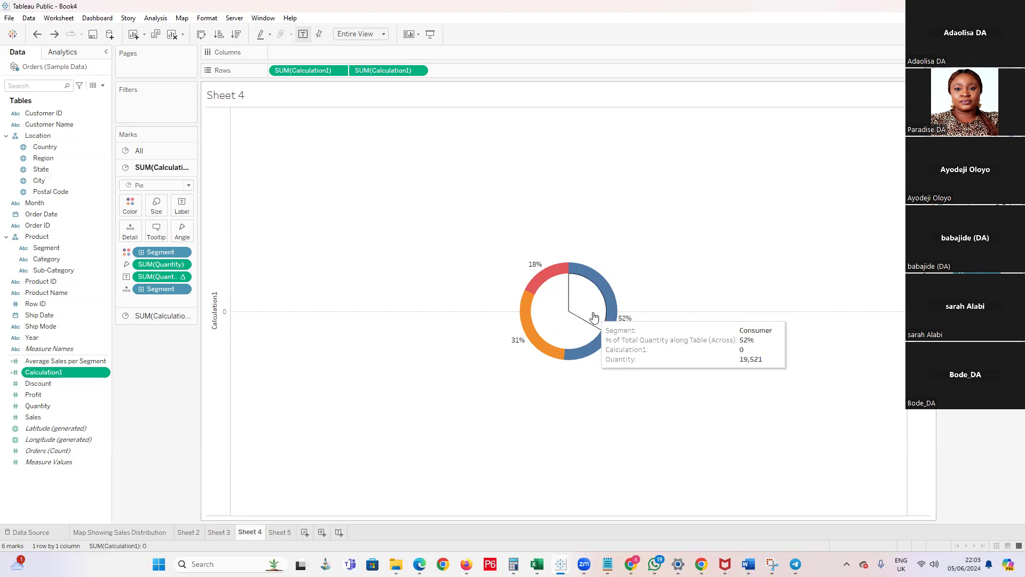
mouse_move(569, 332)
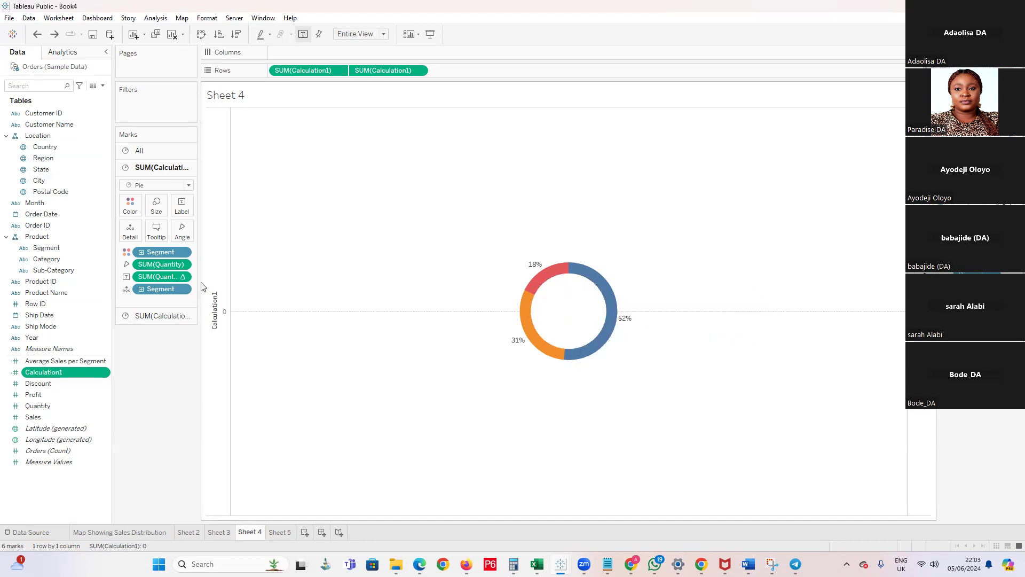
click(107, 376)
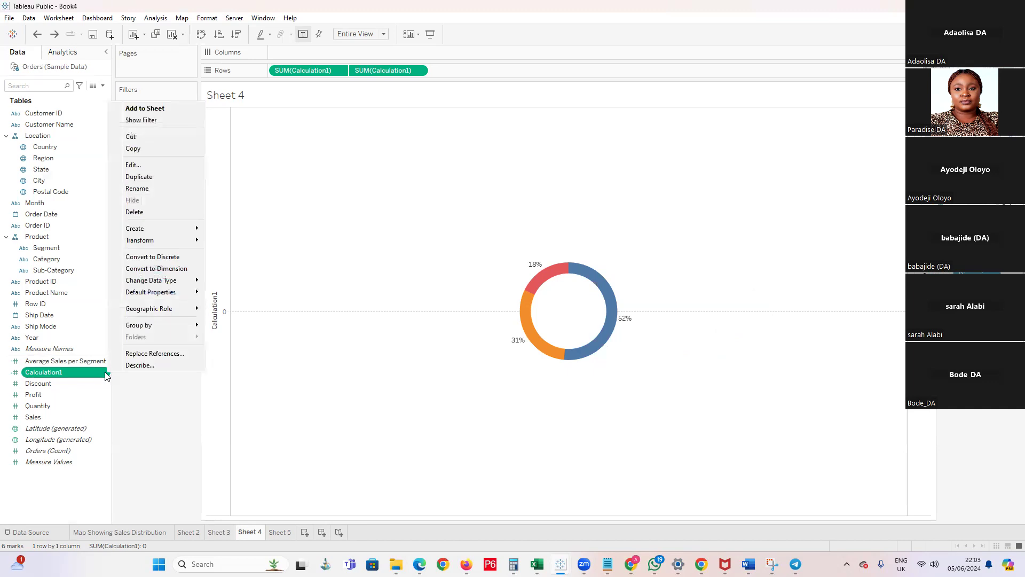
click(148, 170)
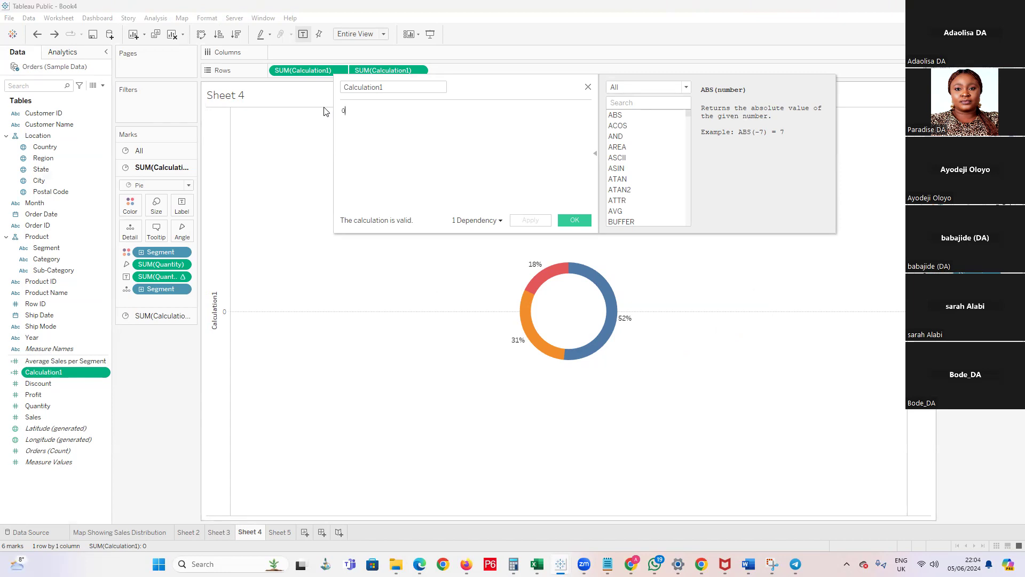
click(588, 87)
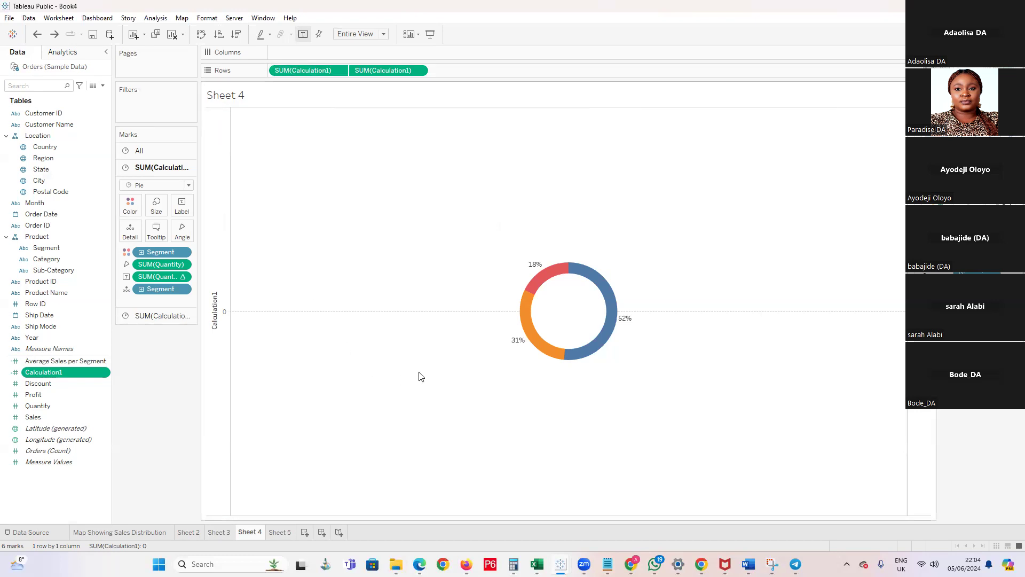
mouse_move(560, 299)
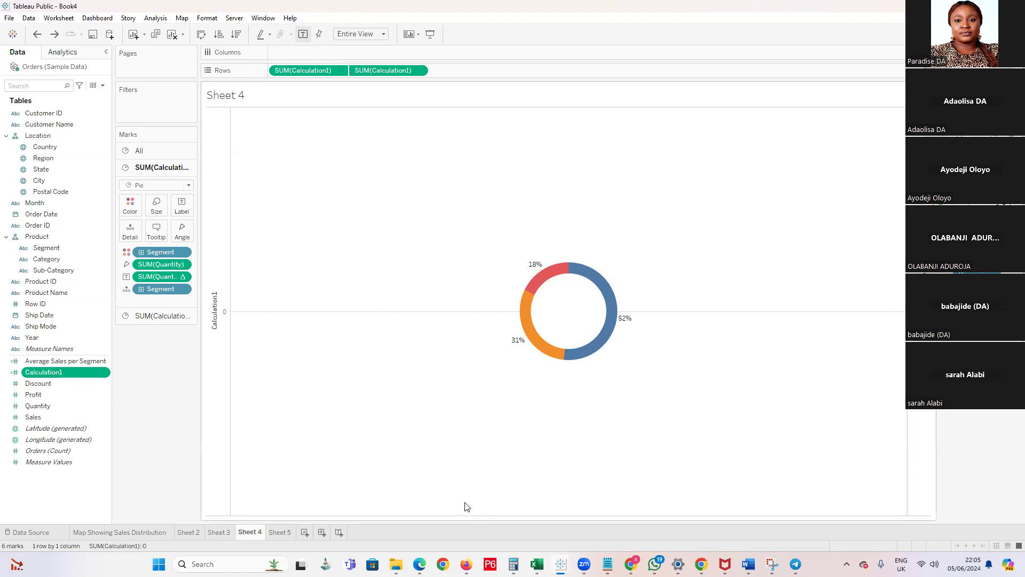
On Sheet 5, place Sales on Columns and Profit on Rows
click(281, 532)
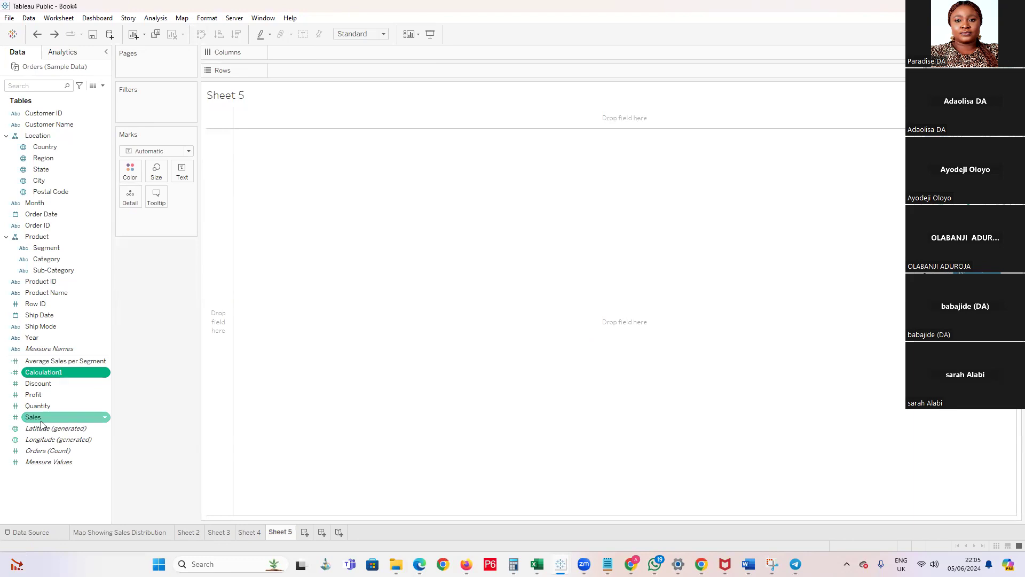
drag(37, 420, 288, 55)
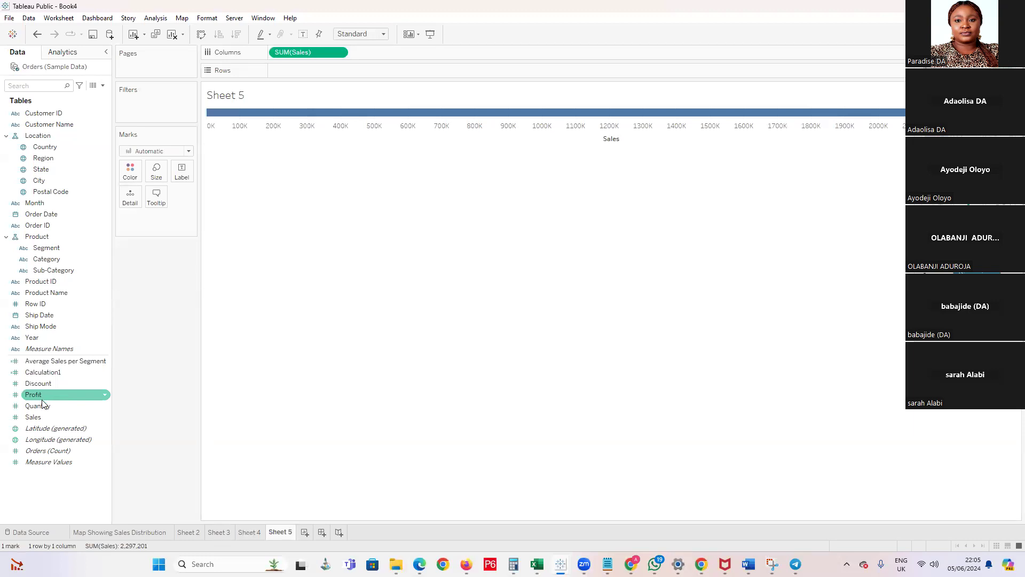
drag(43, 397, 284, 75)
mouse_move(596, 130)
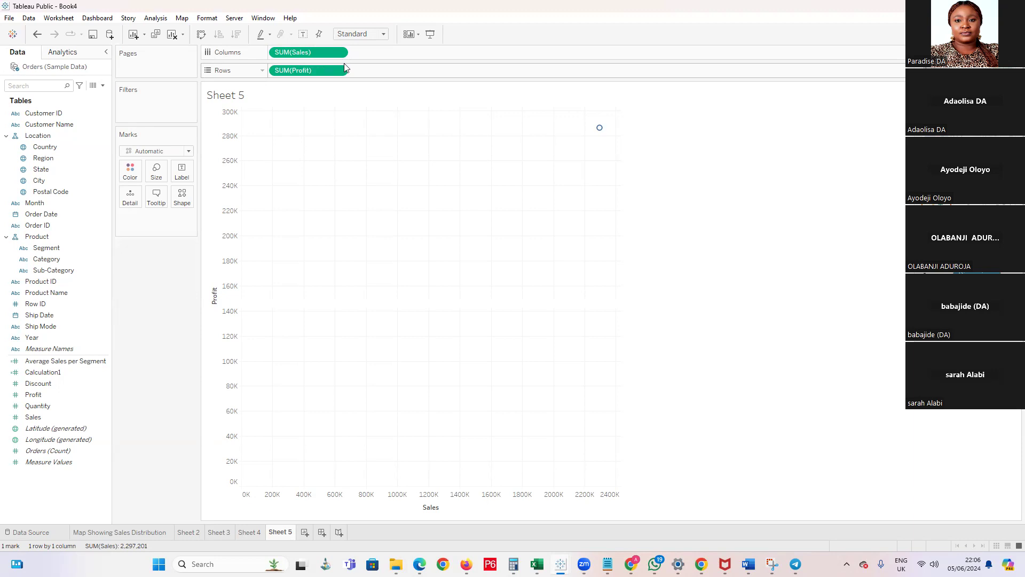
Turn off Aggregate Measures on Sheet 5 to plot each record as an individual mark
click(155, 17)
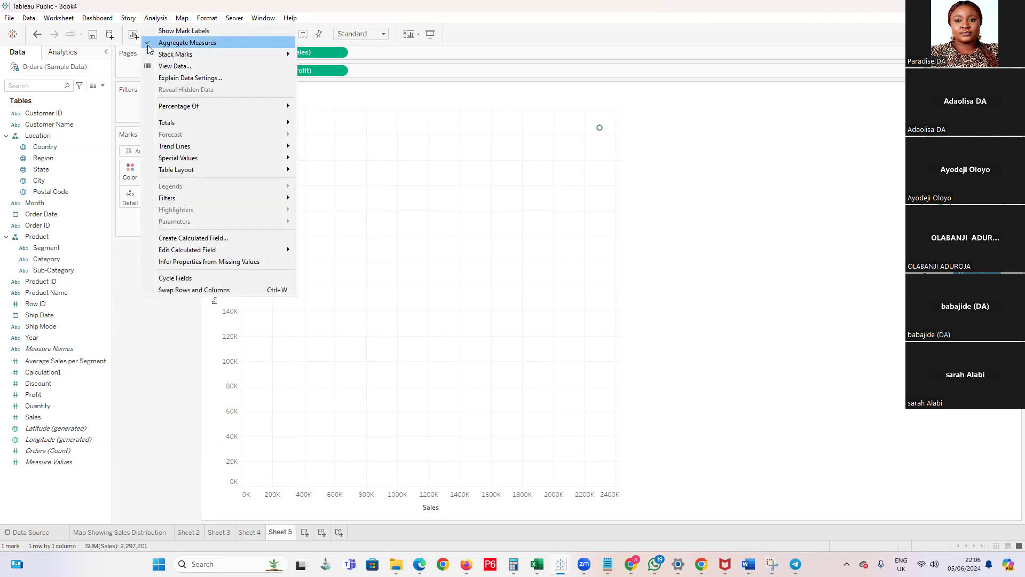
click(176, 43)
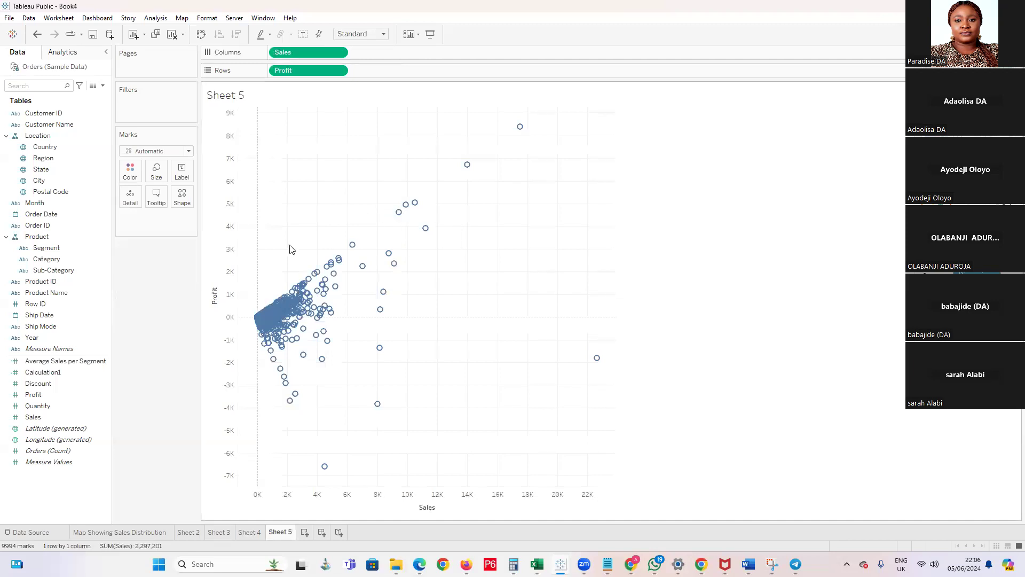
click(45, 328)
click(75, 339)
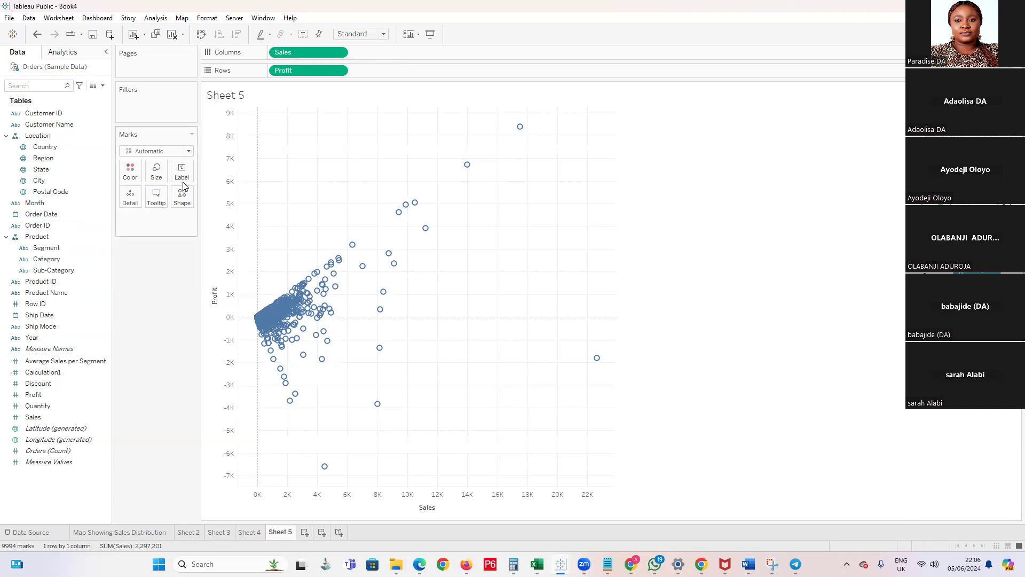
Set the scatter plot's mark type to Shape and use the filled star as its marker
drag(196, 152, 194, 152)
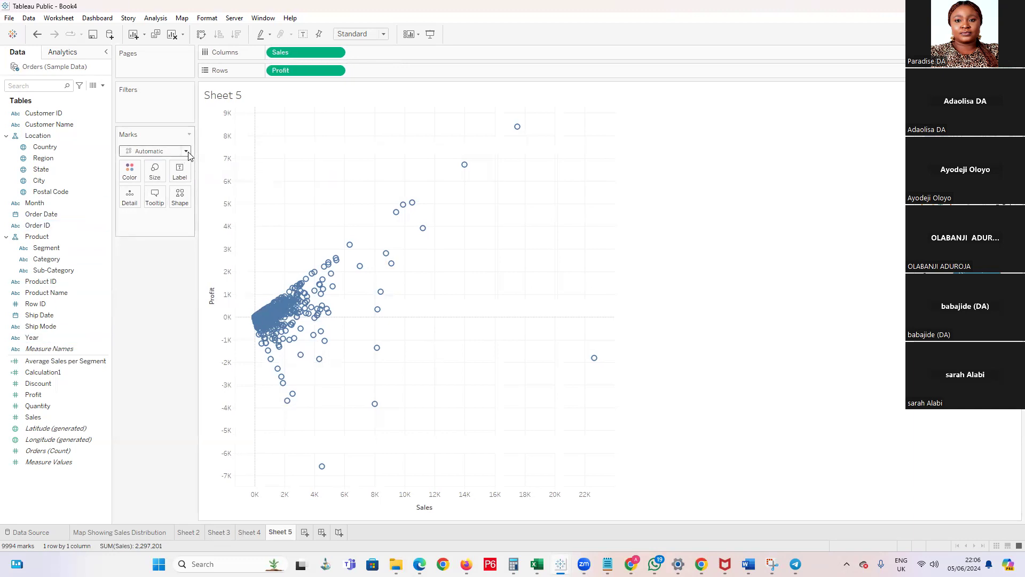
click(185, 151)
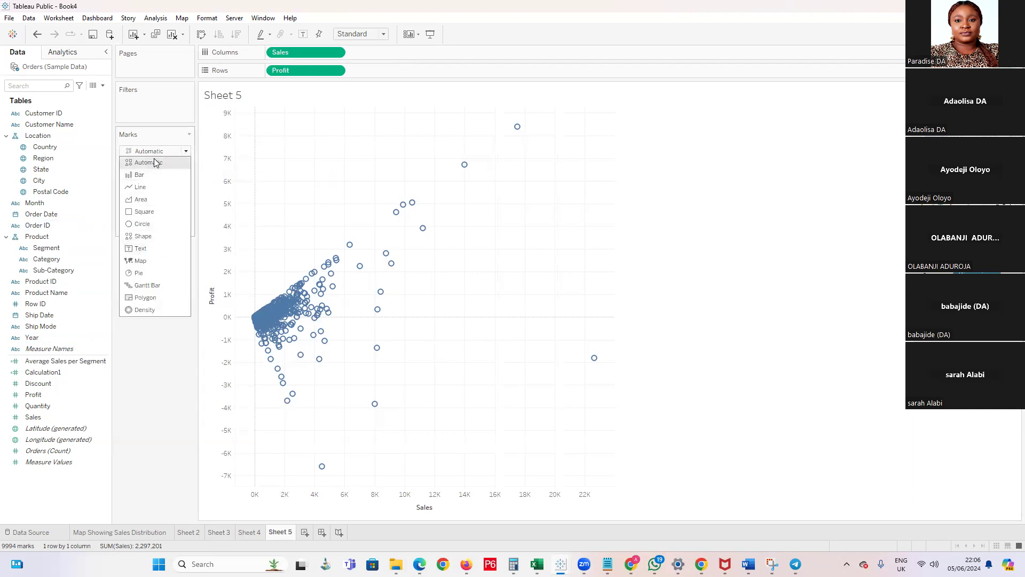
click(153, 237)
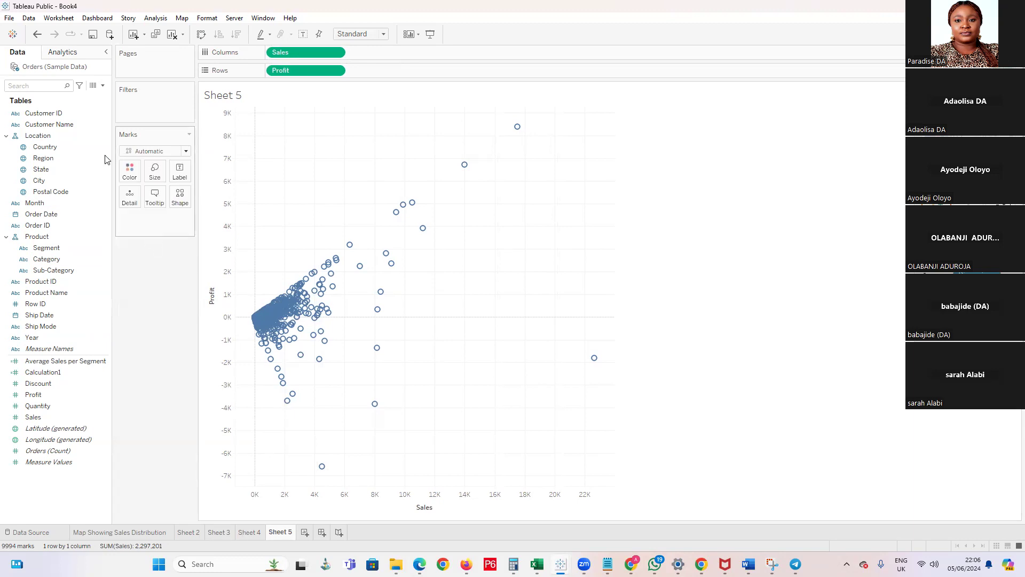
click(180, 206)
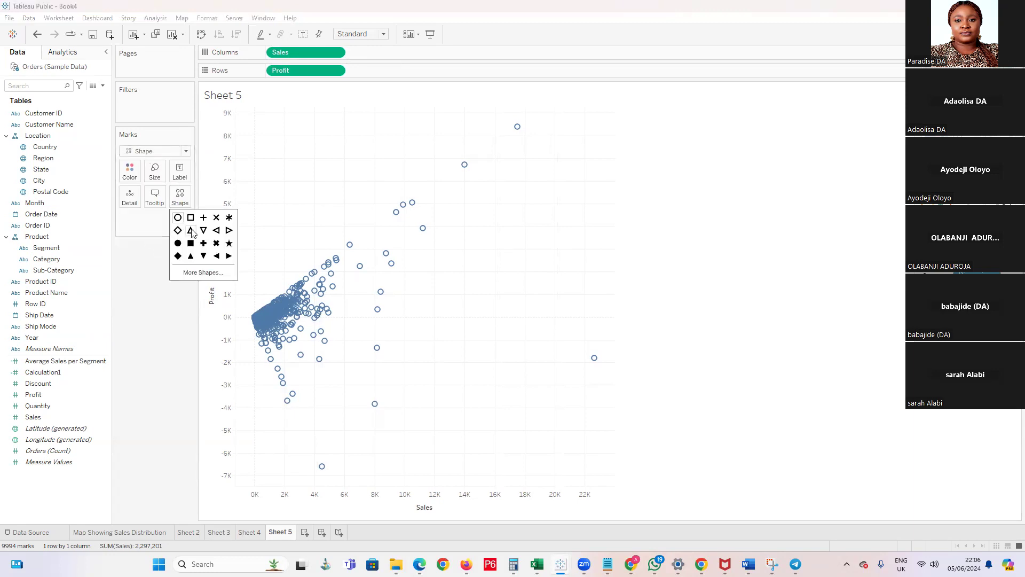
click(229, 246)
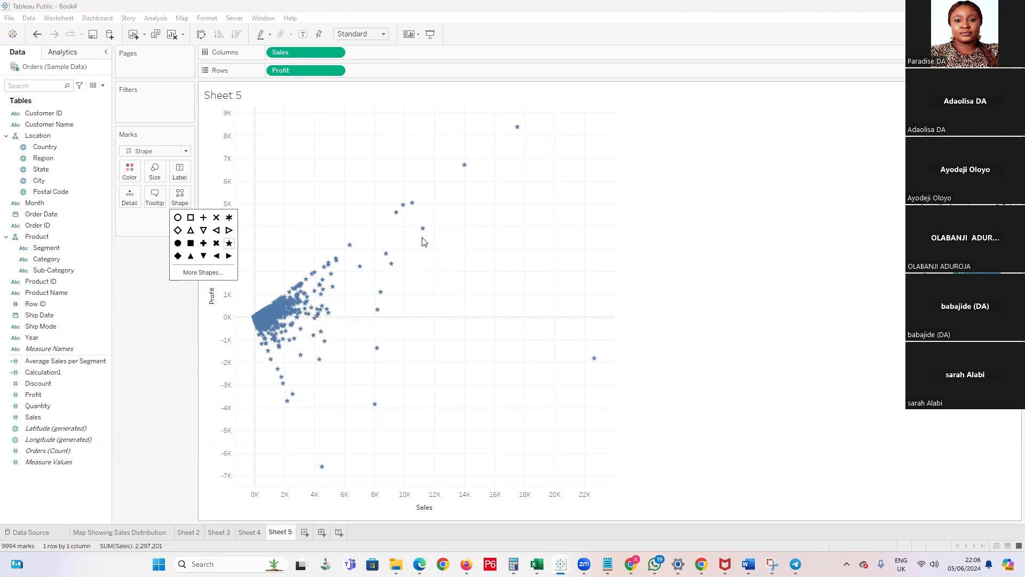
click(151, 270)
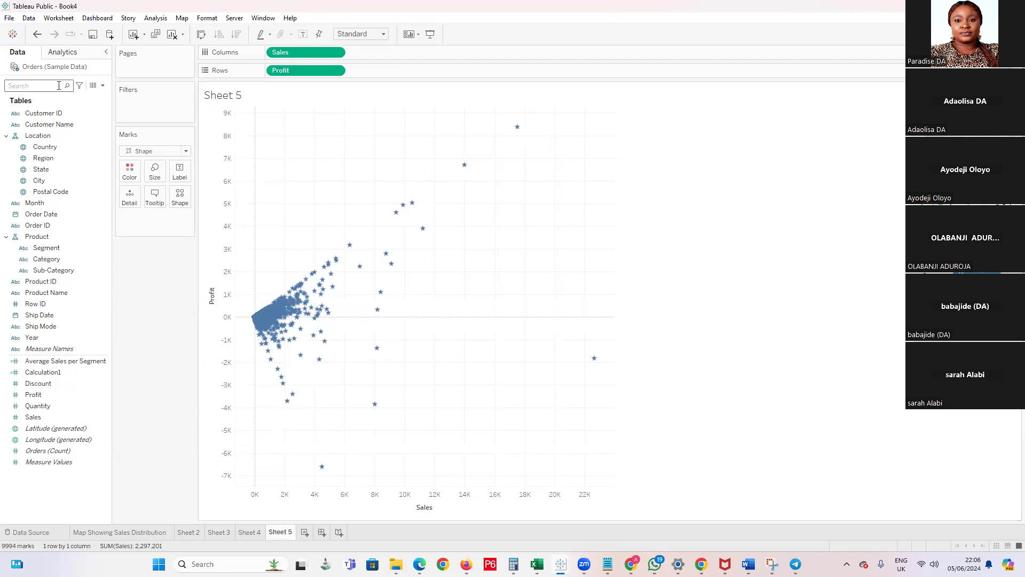
Try linear, logarithmic, exponential and polynomial trend lines on the Sales and Profit scatter plot, ending with the power model
click(83, 54)
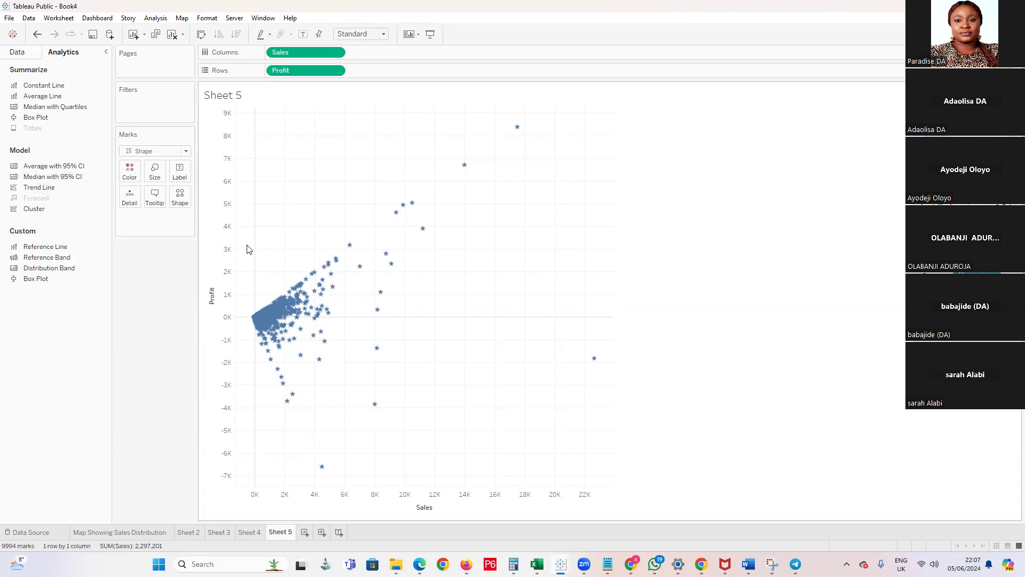
drag(37, 187, 313, 123)
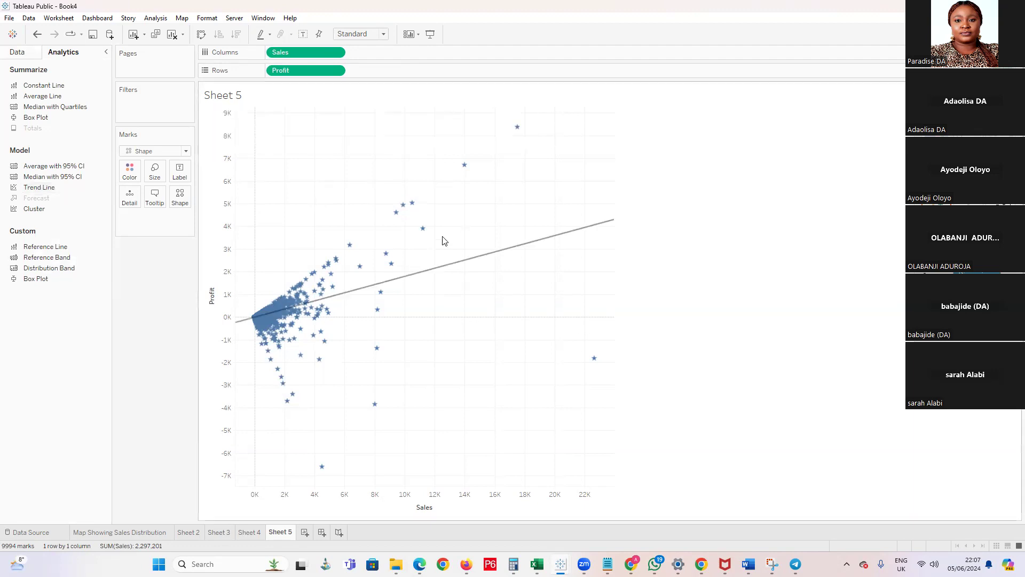
drag(38, 188, 360, 133)
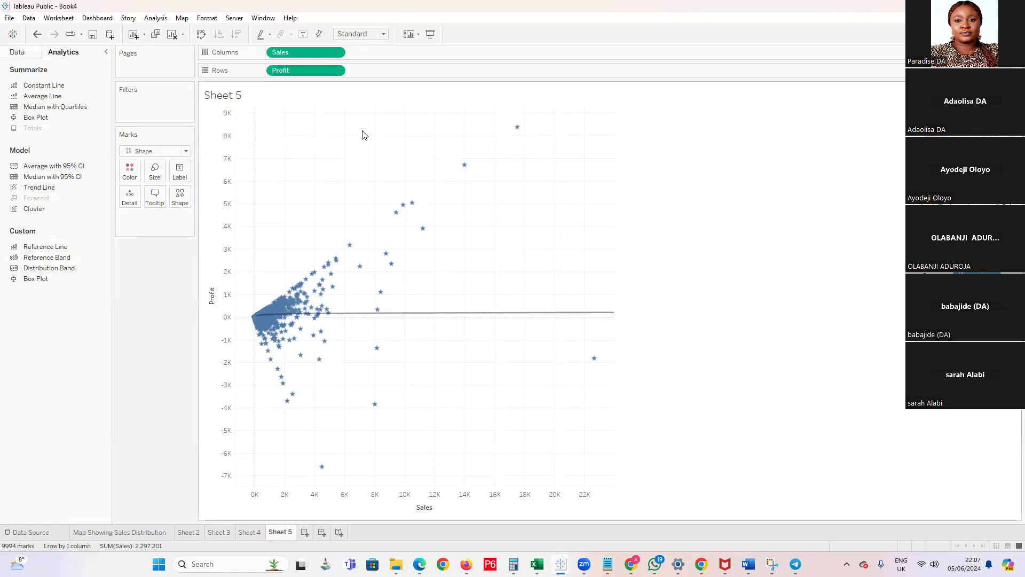
drag(32, 187, 409, 144)
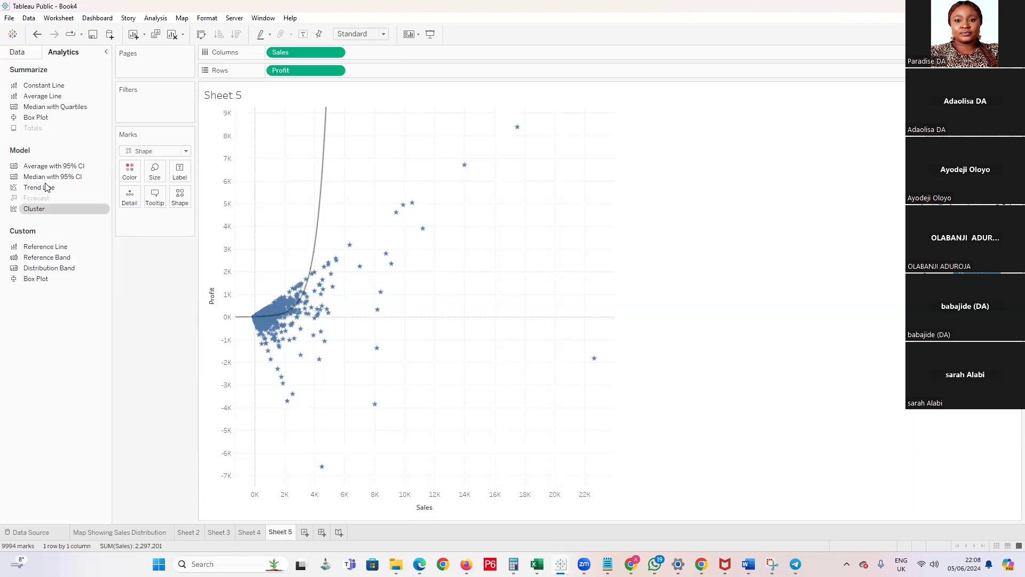
drag(46, 193, 462, 140)
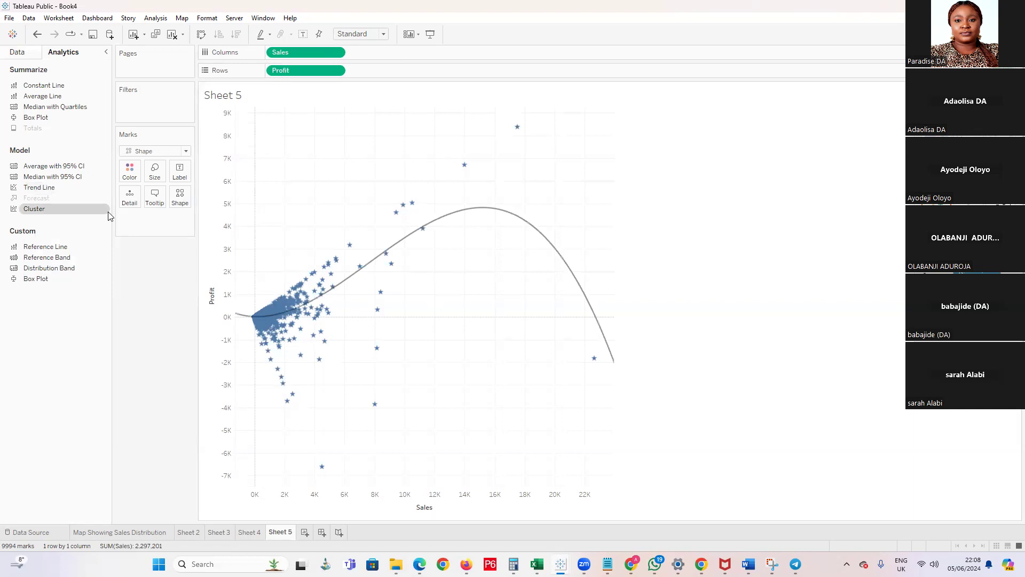
drag(53, 188, 488, 154)
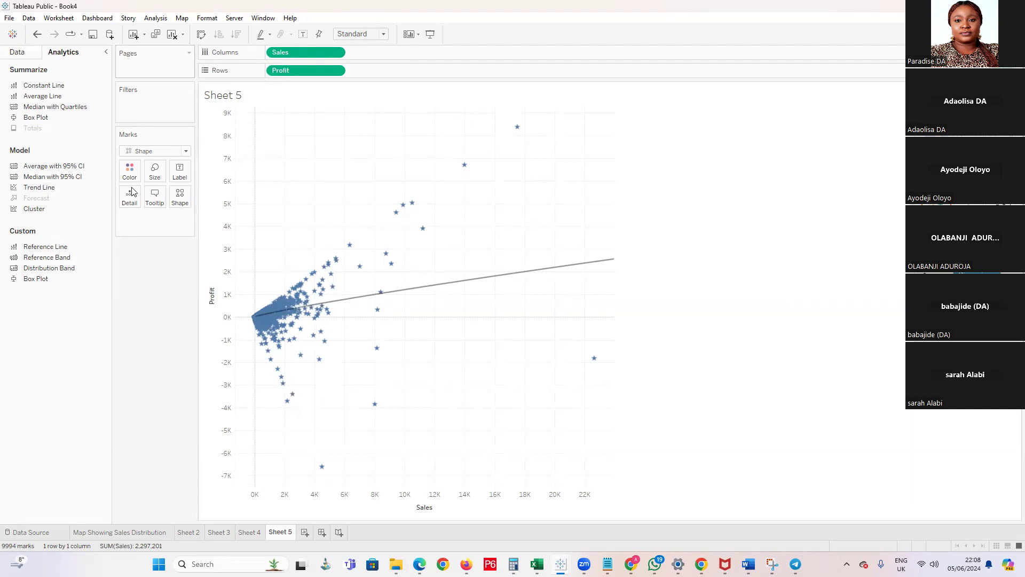
Apply a linear trend line to the scatter plot, then undo the trend line changes until none is left
mouse_move(27, 187)
mouse_down()
mouse_move(356, 134)
mouse_move(305, 132)
mouse_up()
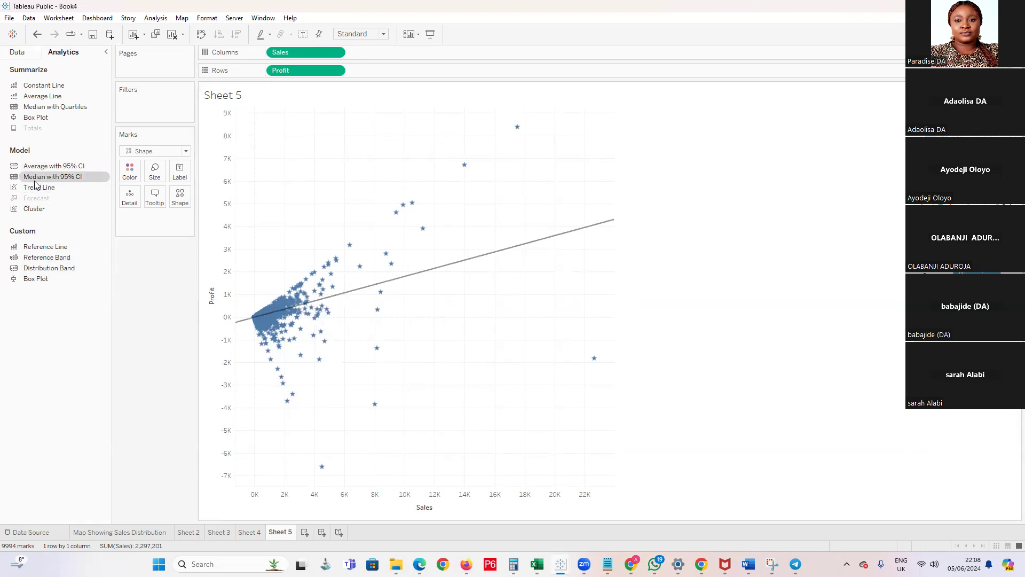
key(ctrl+z)
key(ctrl+z)
key(ctrl+z)
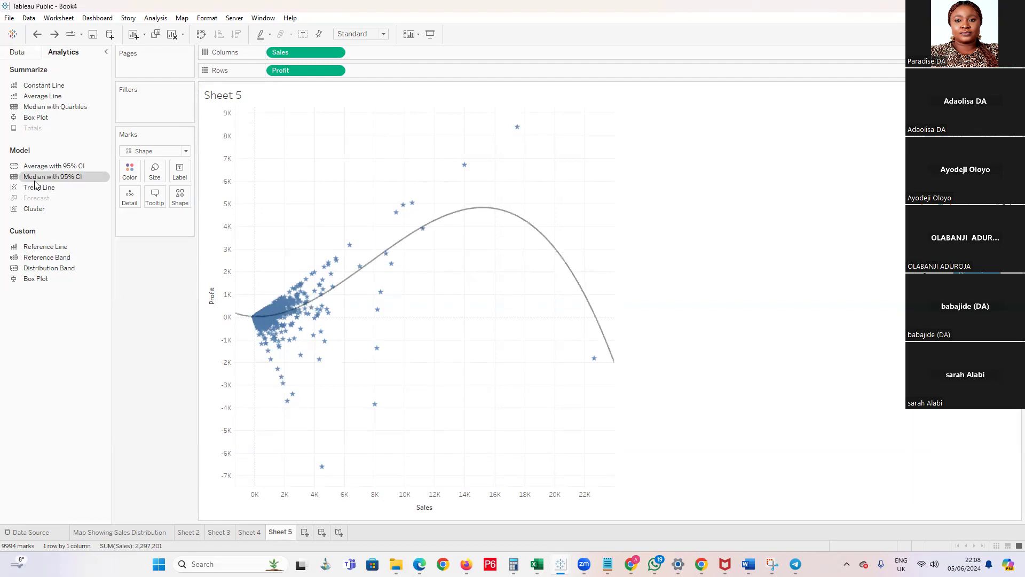
key(ctrl+z)
key(ctrl+z)
key(ctrl+z)
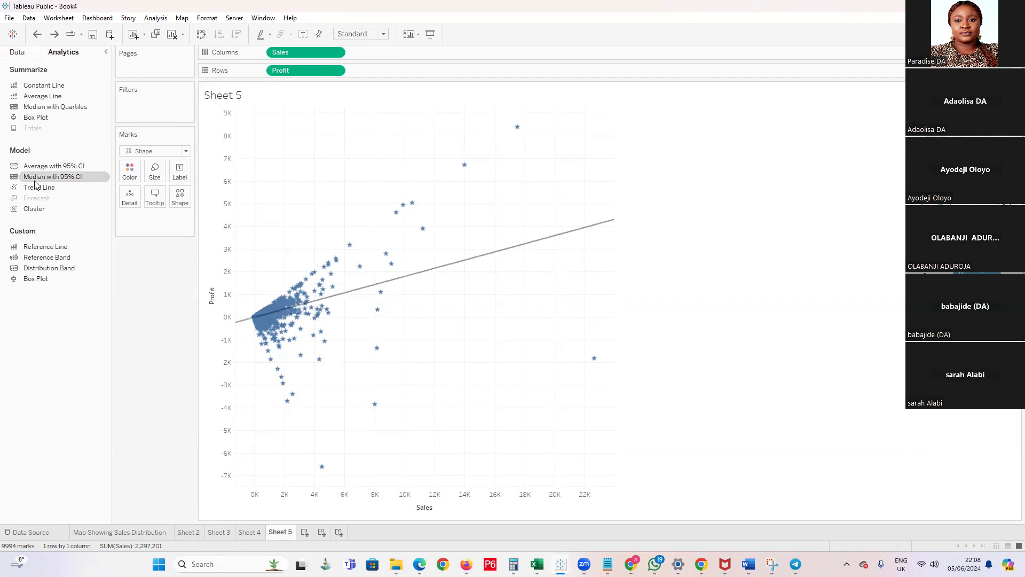
Add a reference line for Sales across the entire table, set to the maximum of SUM(Sales)
drag(45, 246, 302, 162)
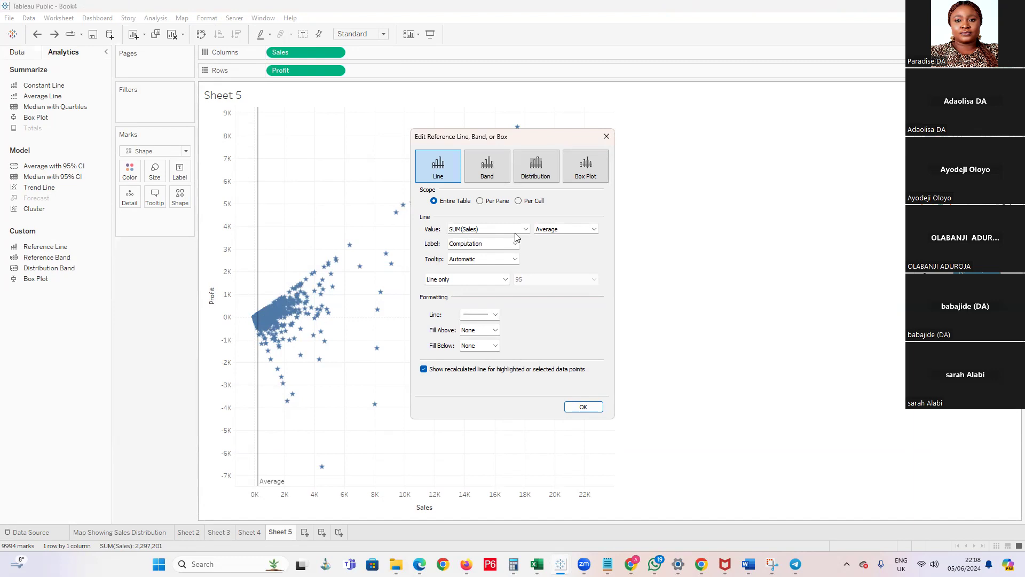
click(584, 232)
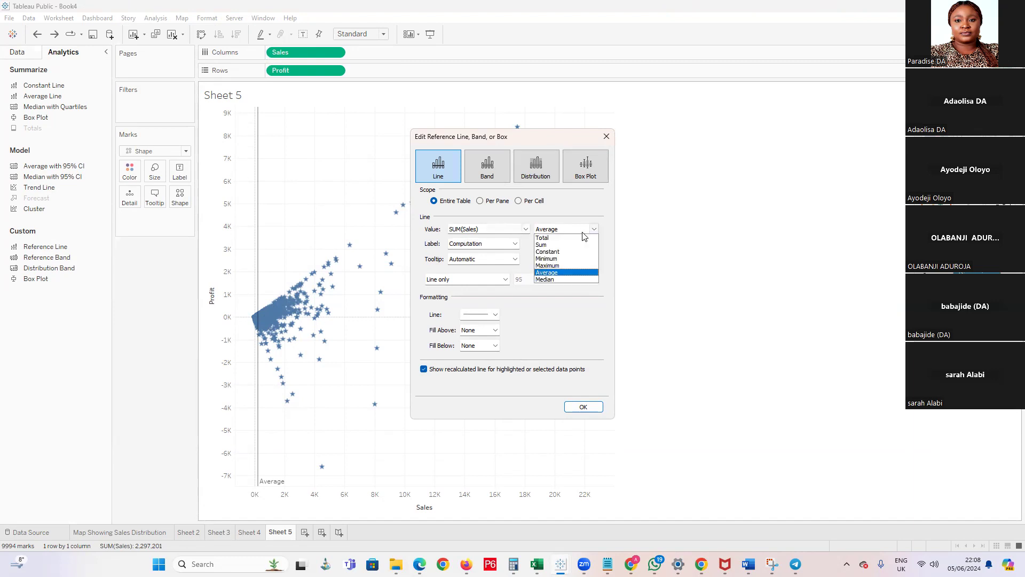
click(567, 266)
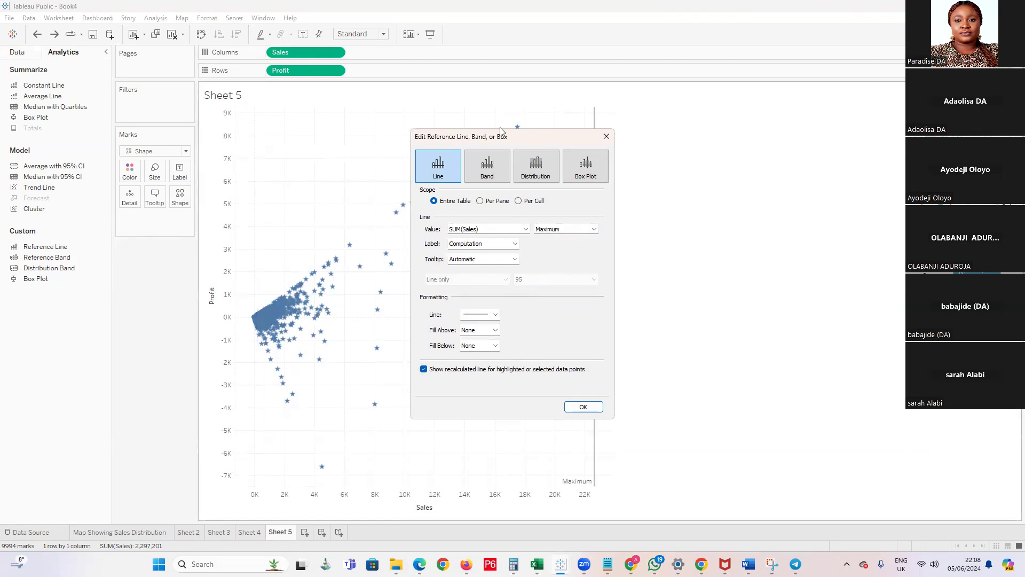
drag(514, 139, 753, 148)
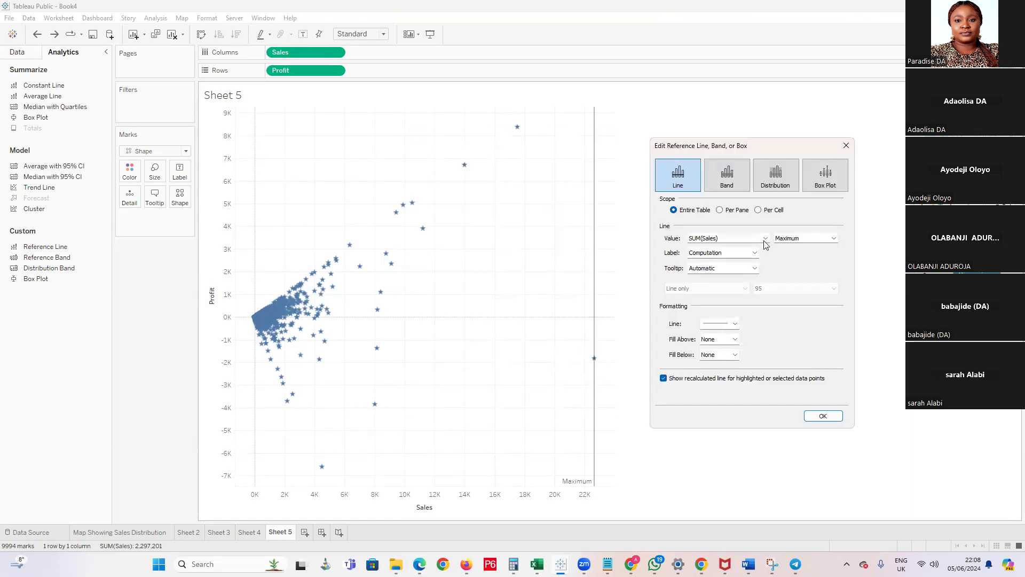
Try a new parameter with automatic display format and a current value of 4000 as the Sales reference line's value
click(766, 238)
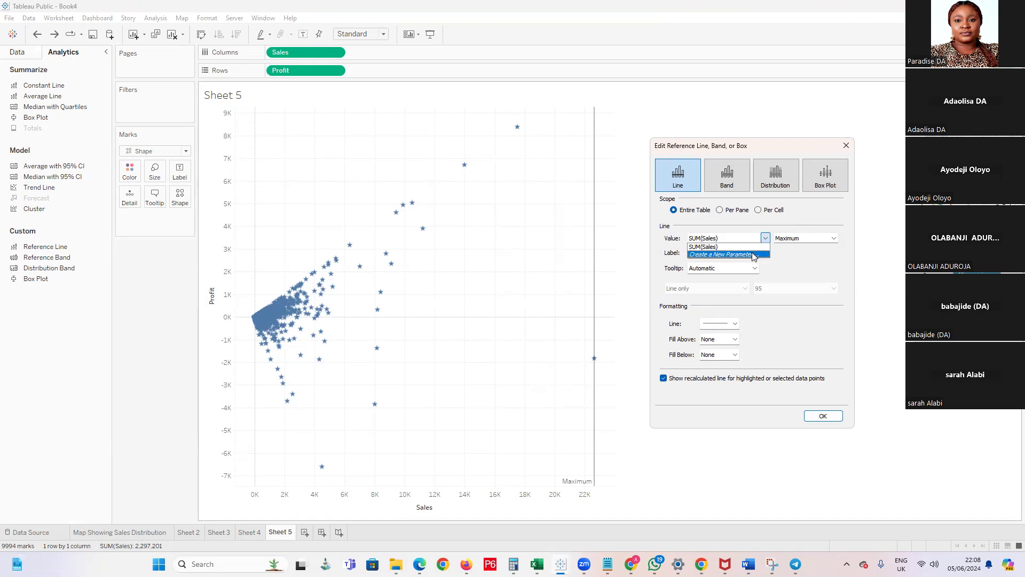
click(783, 271)
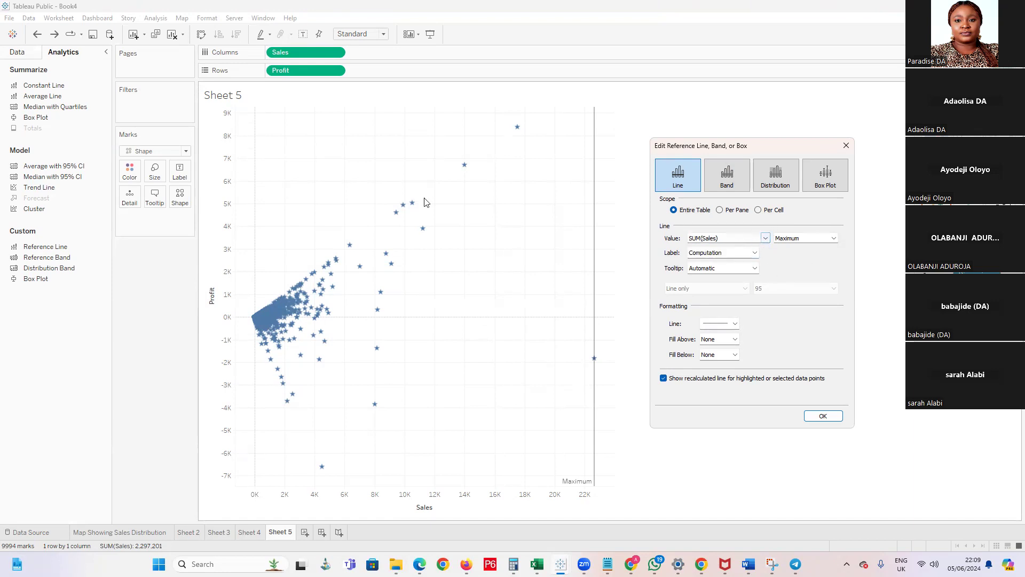
click(763, 238)
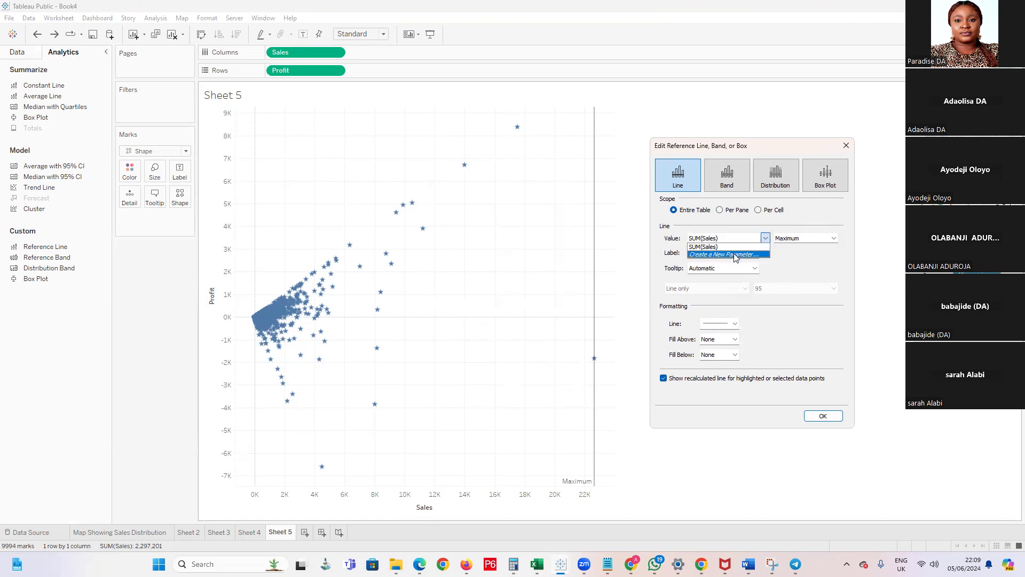
click(735, 254)
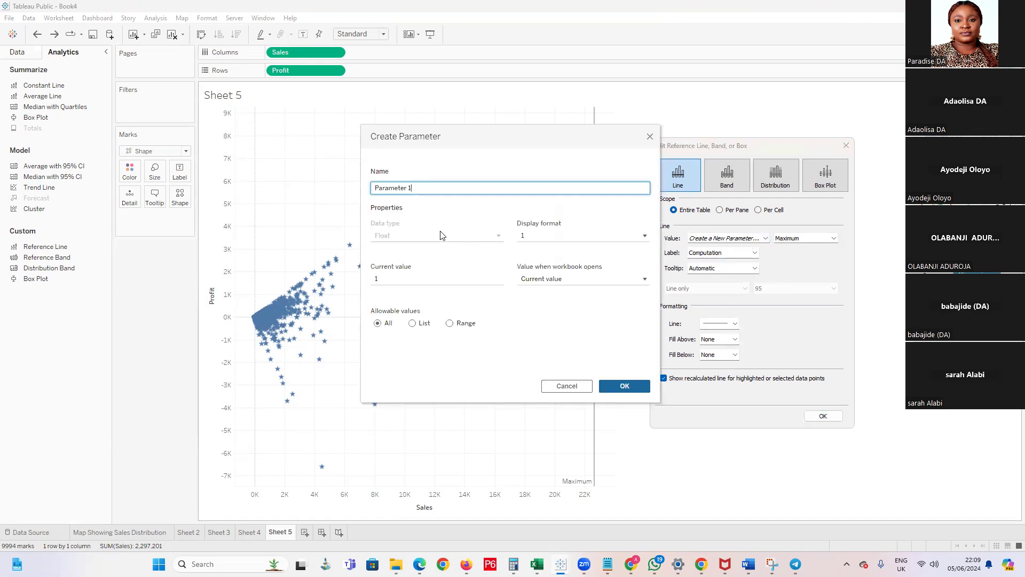
click(645, 237)
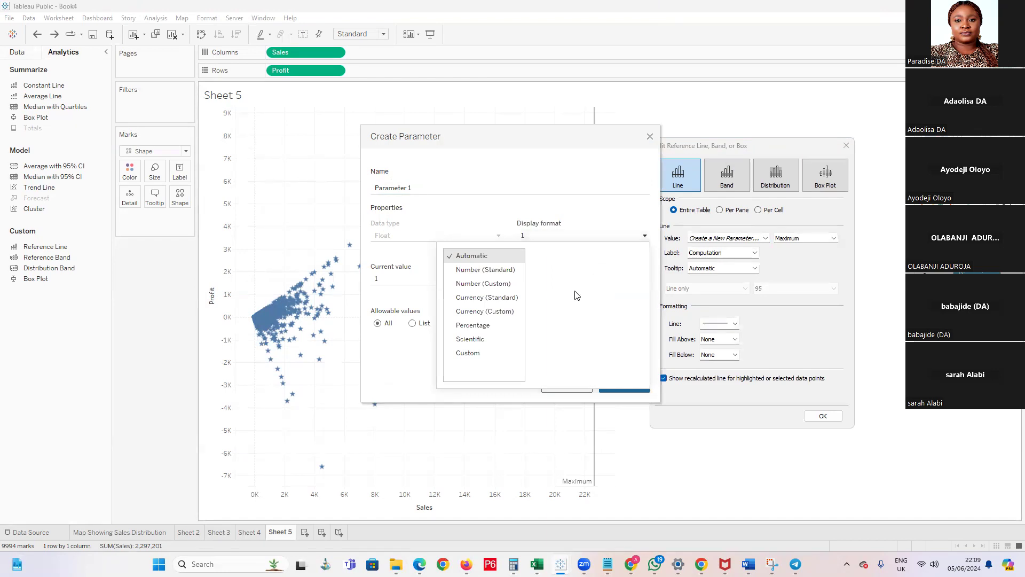
click(485, 312)
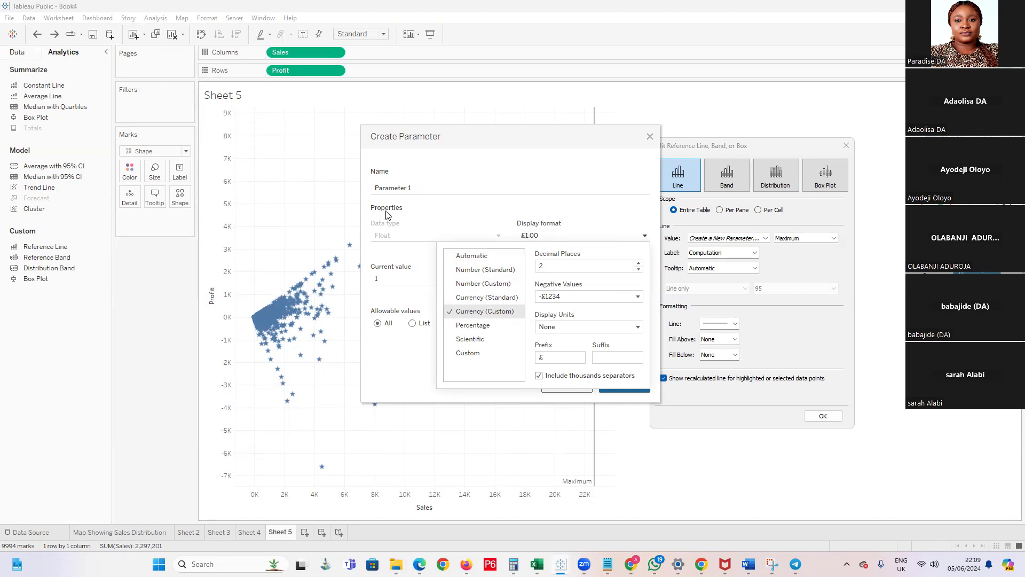
click(471, 257)
click(574, 195)
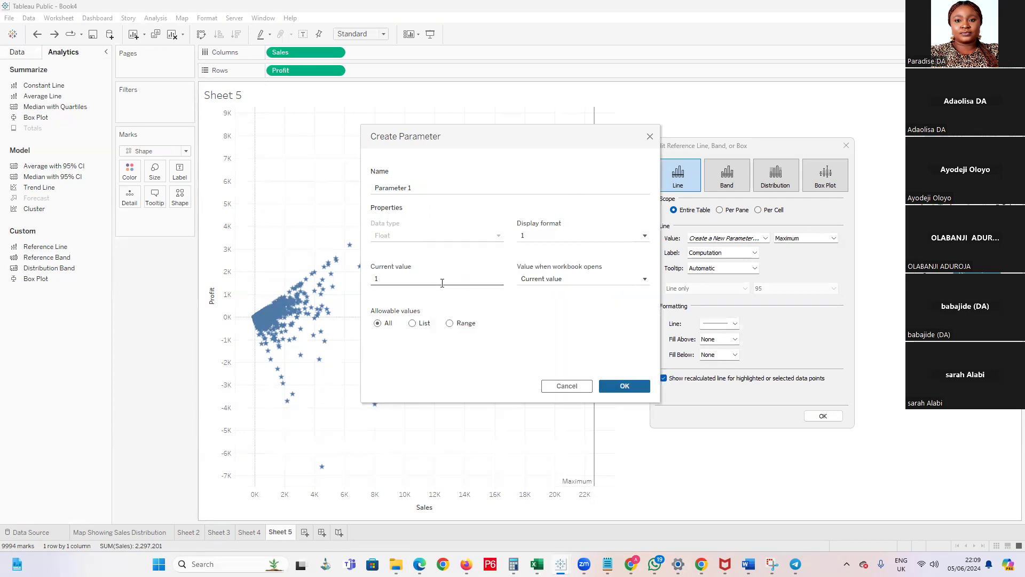
click(384, 278)
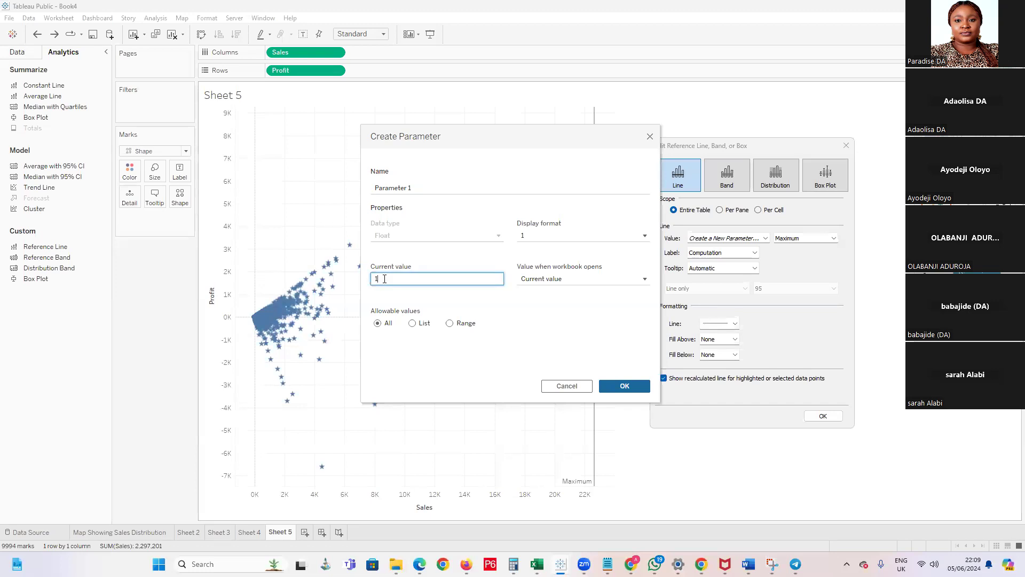
drag(471, 280, 338, 278)
text(4000)
click(621, 391)
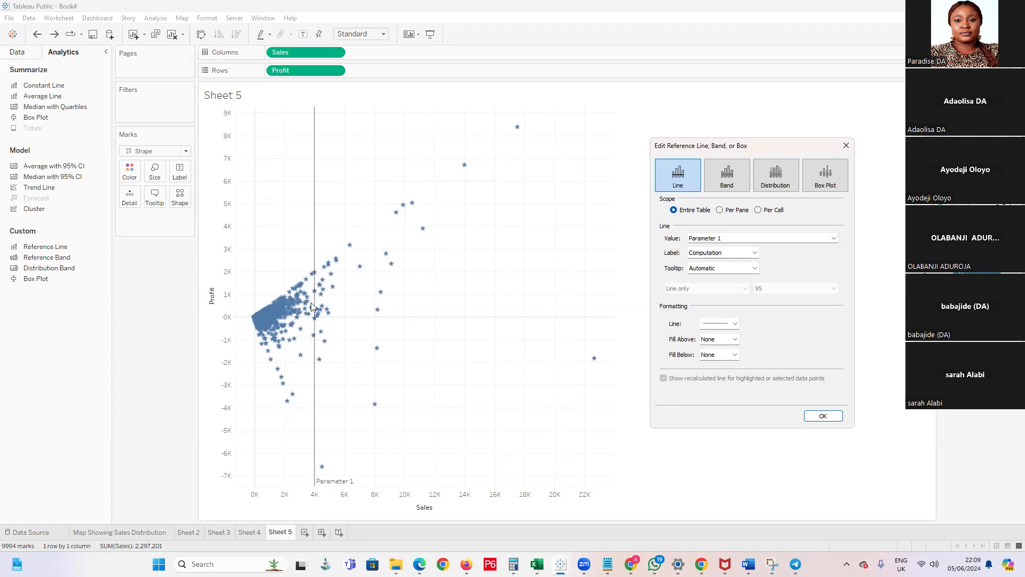
click(846, 145)
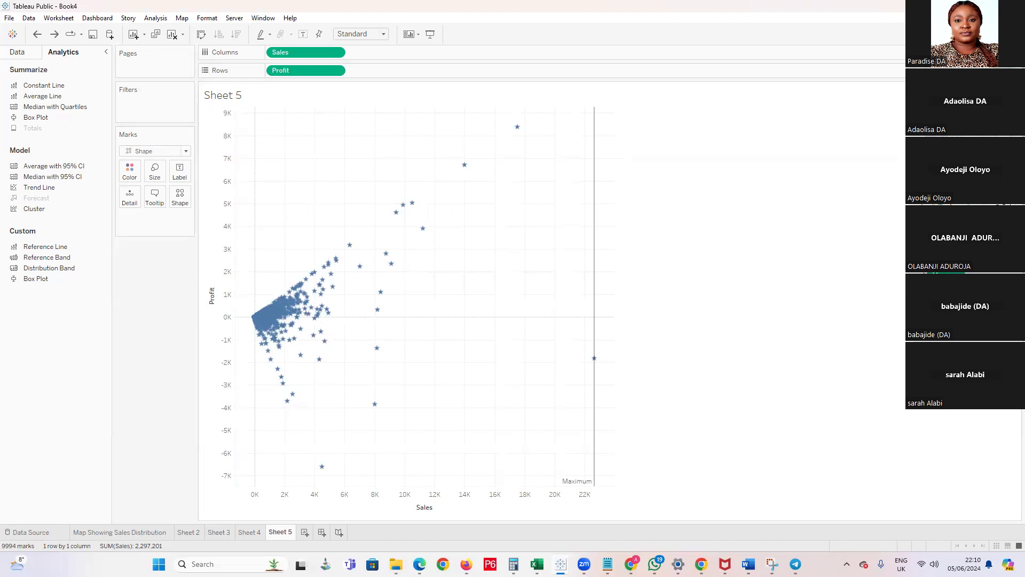
Redo the undone change on Sheet 5 to bring back the Profit bar chart with Sales on Detail
key(ctrl+y)
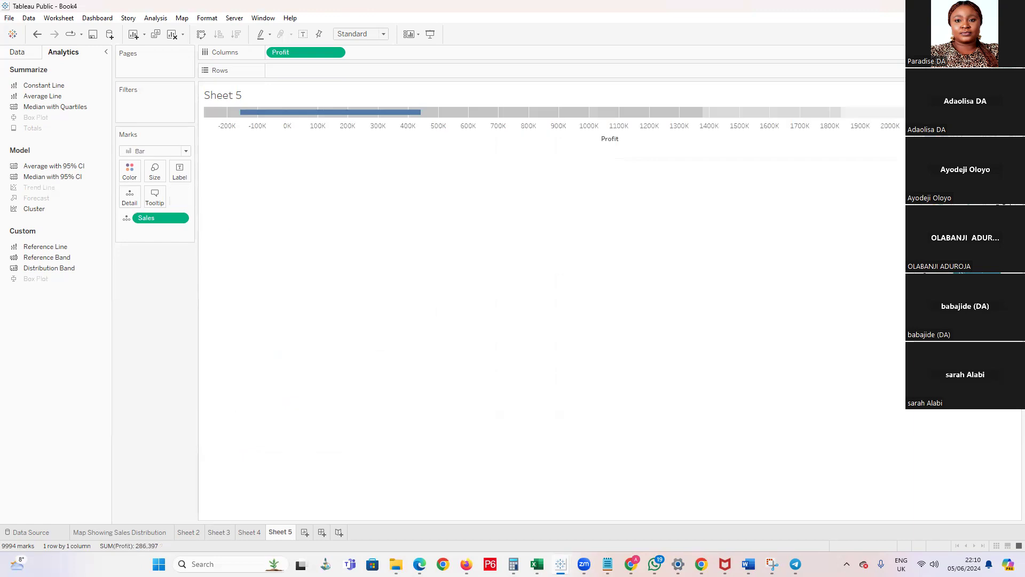
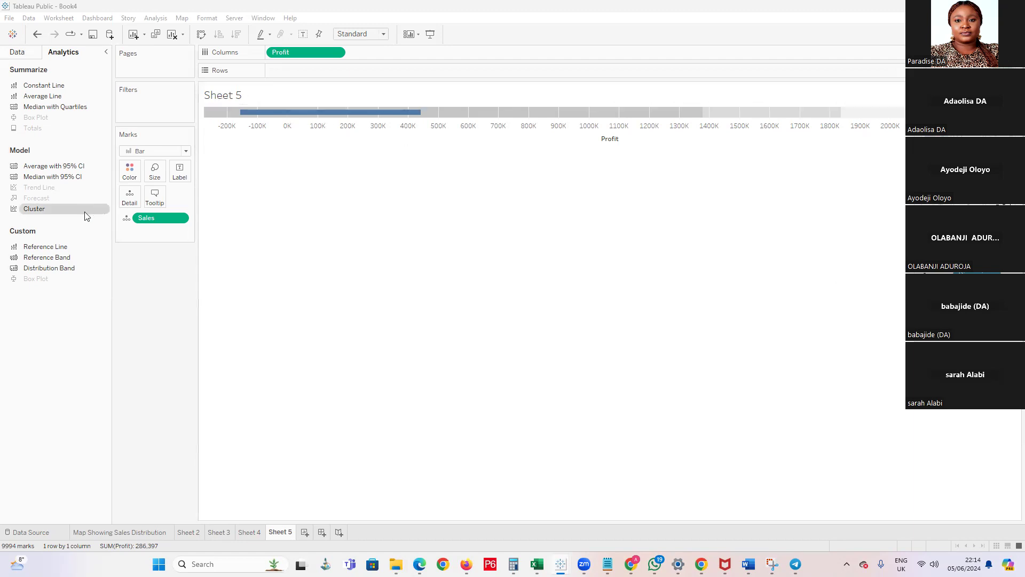
Break down the Profit bar chart on Sheet 5 by placing Segment on the rows
click(20, 53)
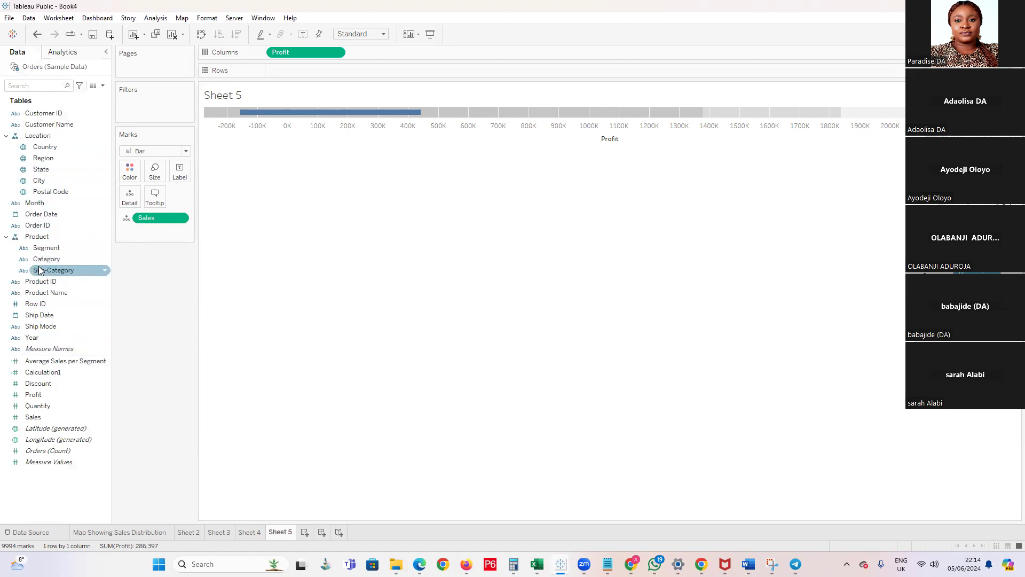
drag(45, 247, 294, 79)
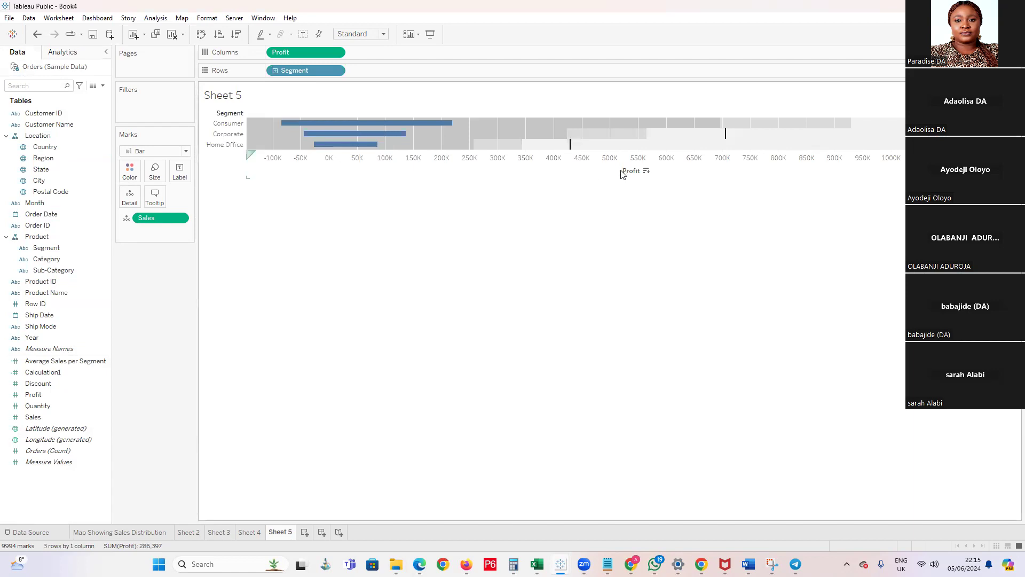
mouse_move(418, 127)
mouse_move(327, 147)
Review the sales distribution map and the charts on Sheets 2, 3 and 4, and return to Sheet 5
click(159, 533)
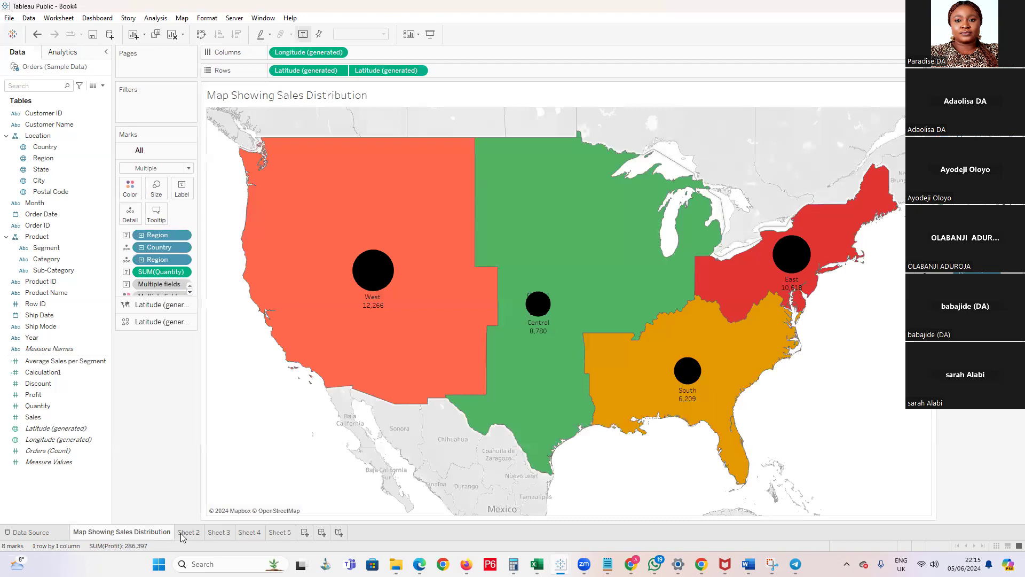
click(181, 533)
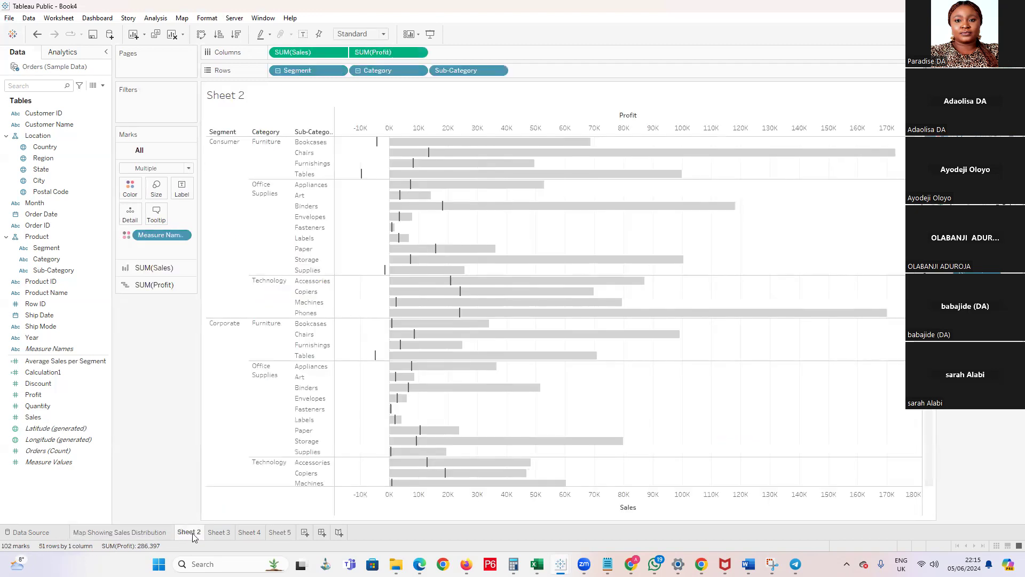
click(219, 533)
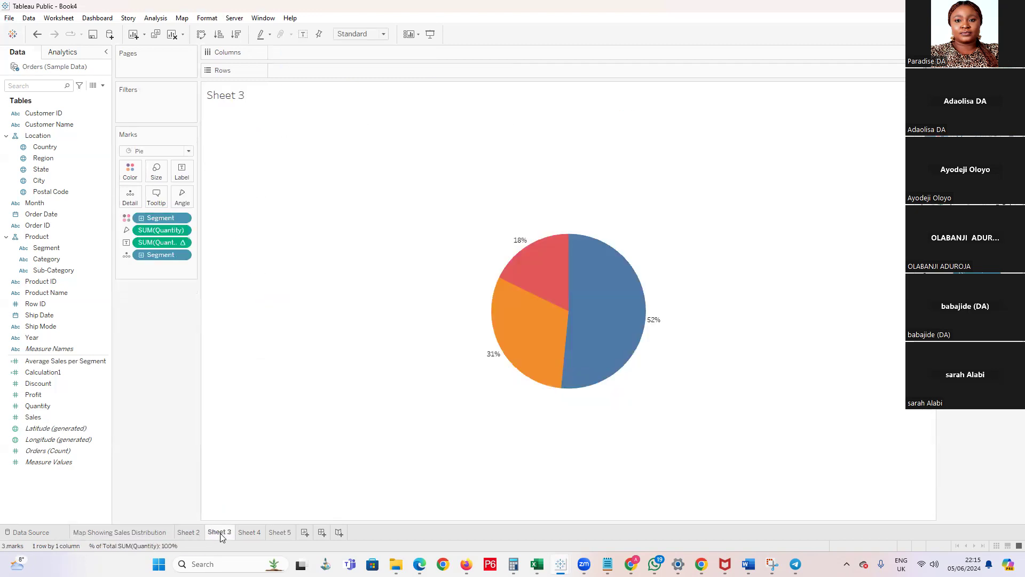
click(250, 533)
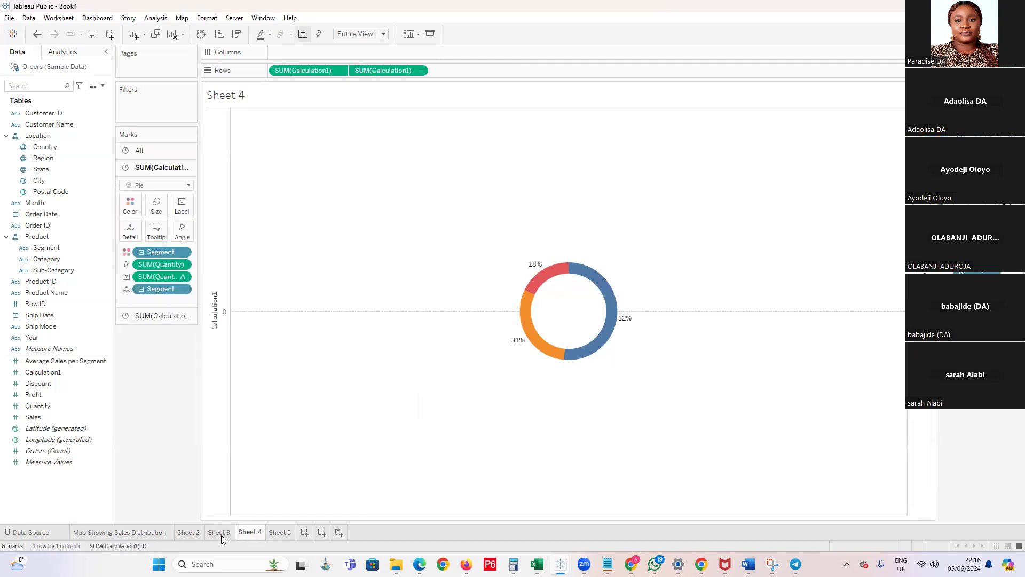
mouse_move(278, 536)
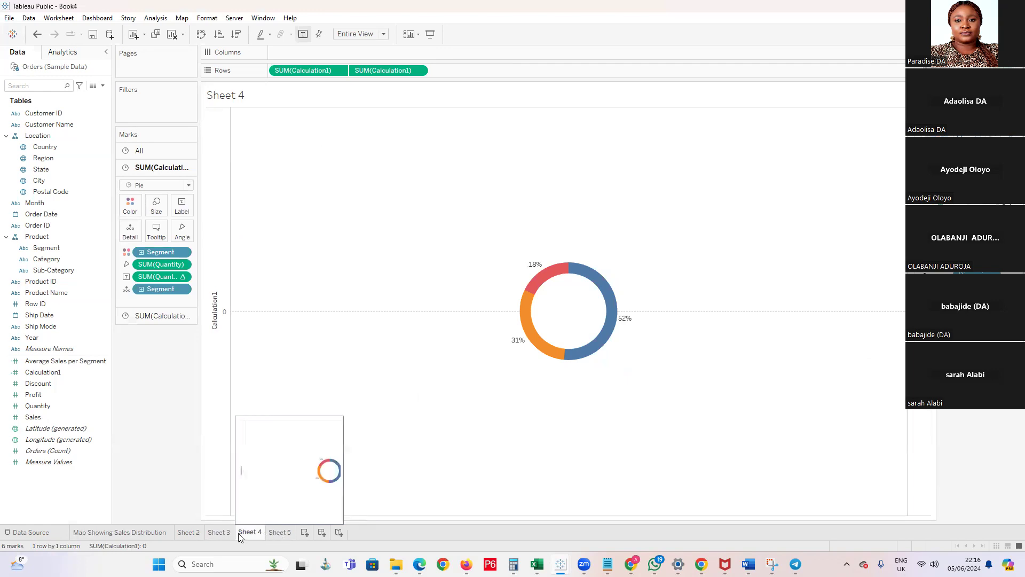
click(274, 533)
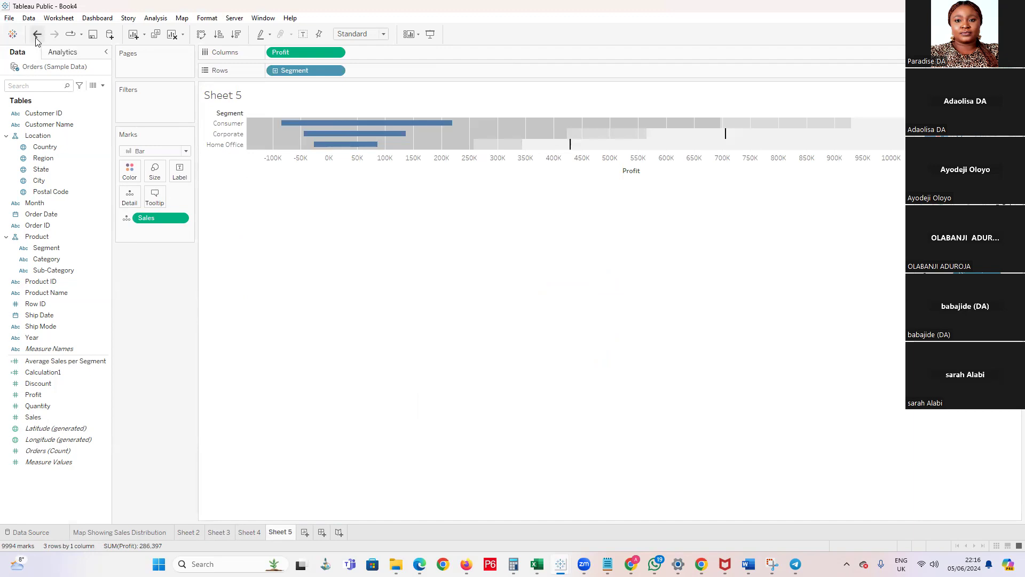
Undo the last two changes on Sheet 5 to restore the Sales versus Profit scatter plot
click(36, 40)
click(36, 40)
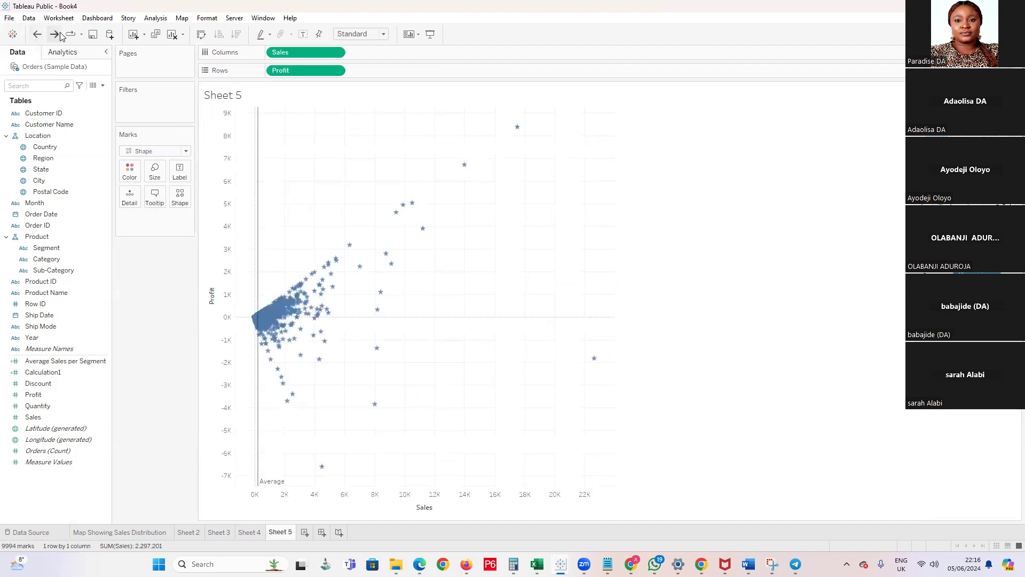
mouse_move(328, 289)
Apply clustering to the scatter plot with Profit and Sales as variables and an automatic number of clusters
click(58, 52)
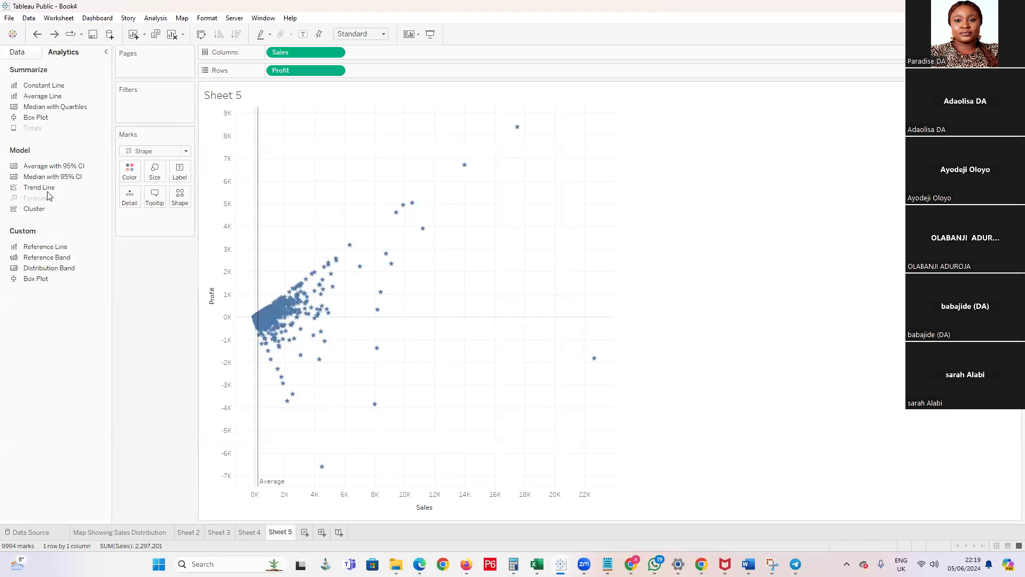
drag(53, 187, 119, 281)
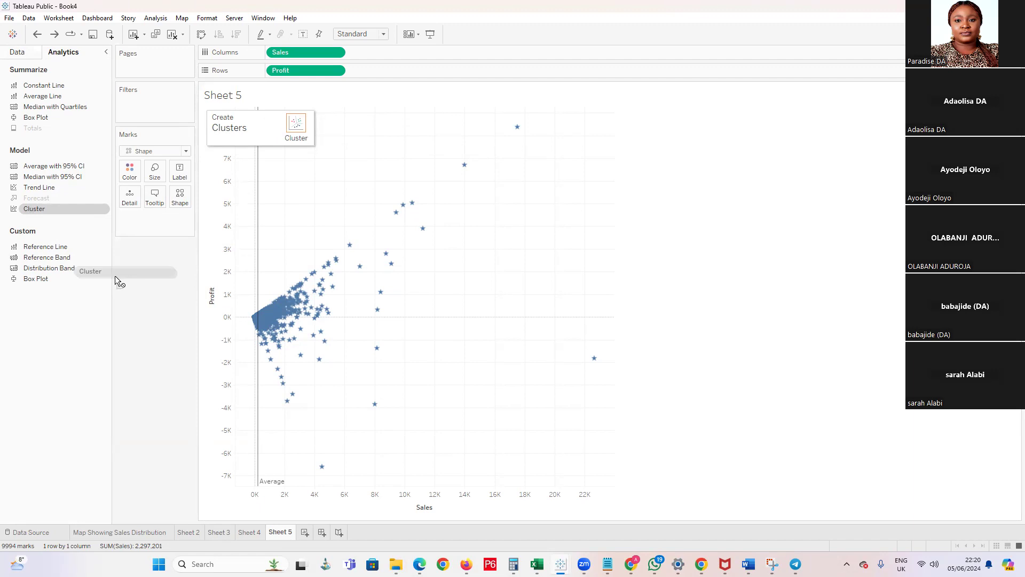
drag(118, 281, 300, 122)
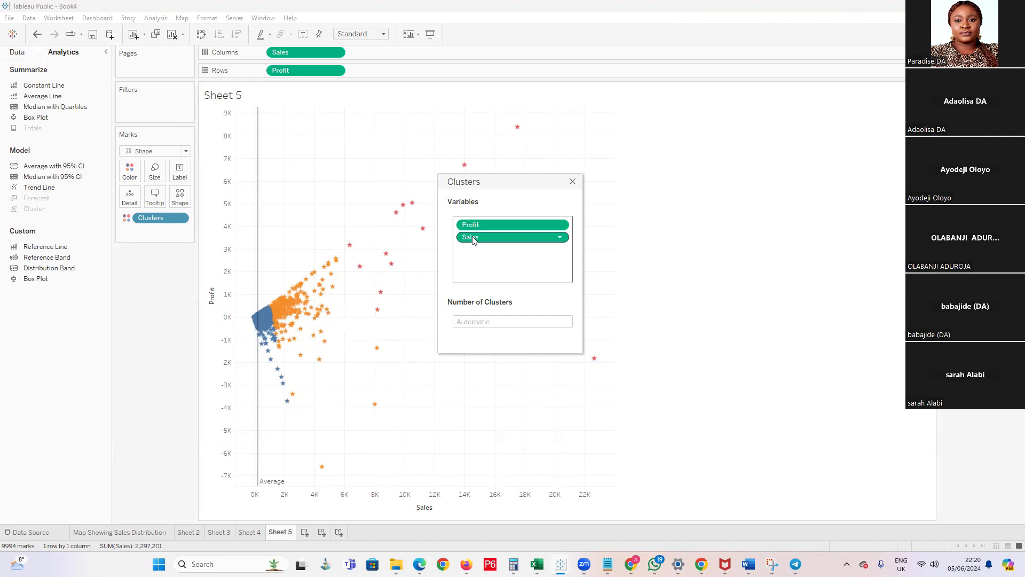
drag(523, 180, 628, 186)
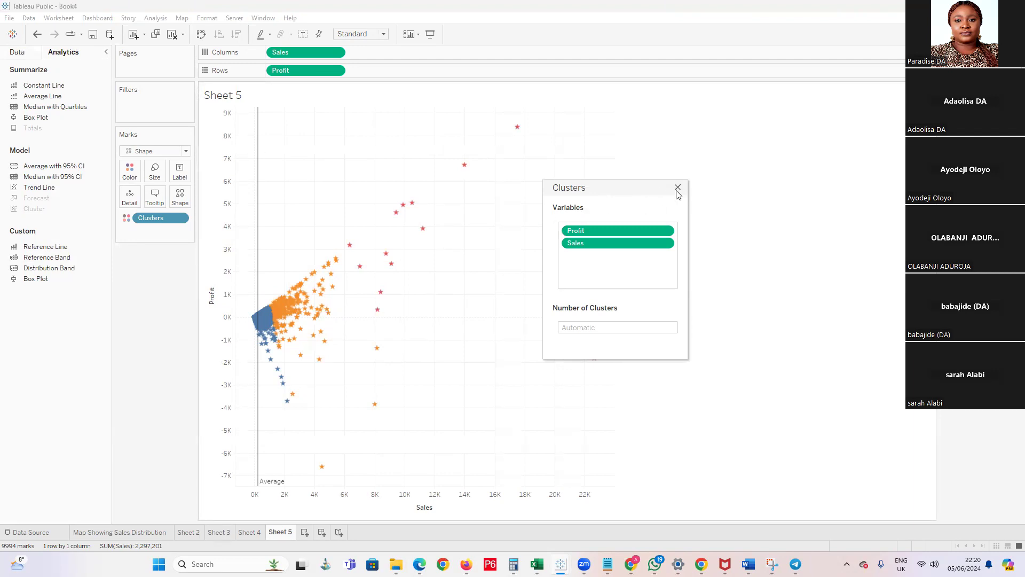
mouse_move(284, 321)
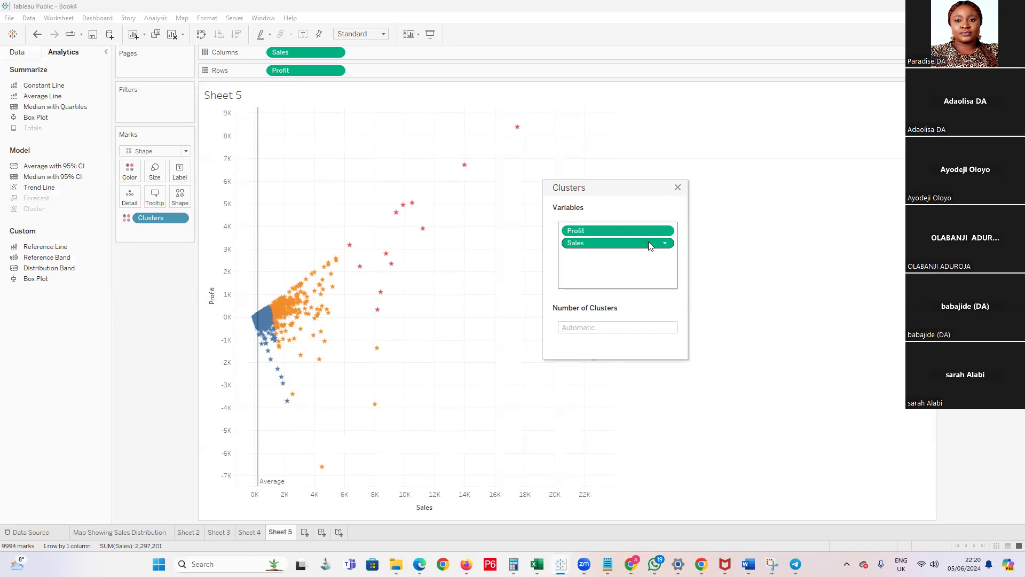
right_click(573, 236)
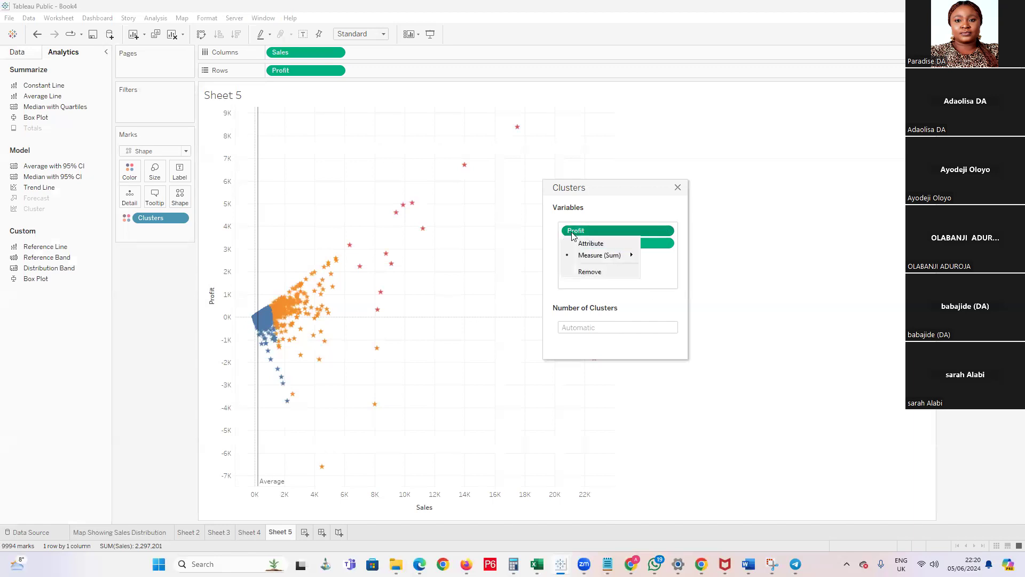
click(678, 187)
click(678, 188)
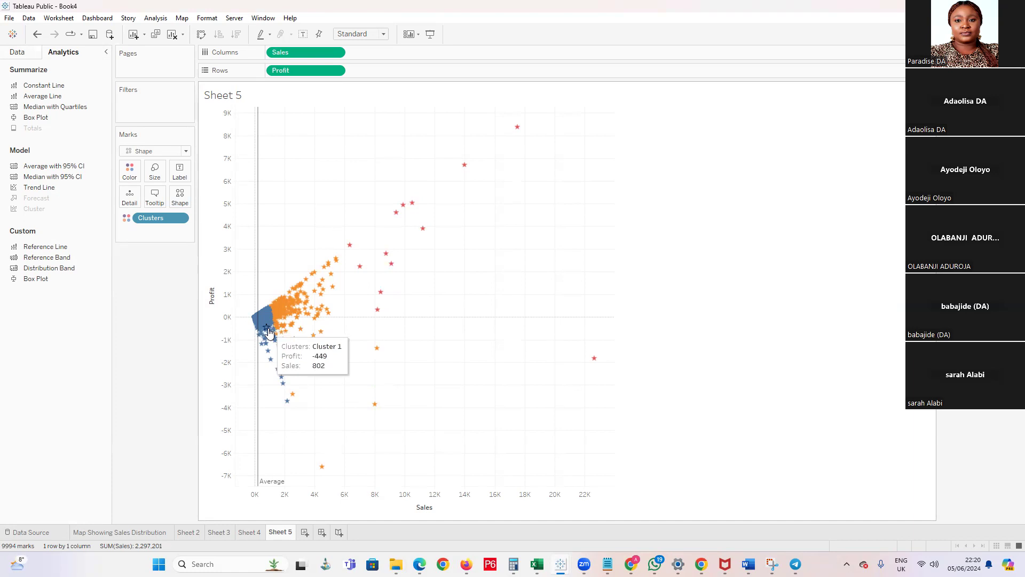
Inspect the cluster, Profit and Sales details of individual marks in the scatter plot
double_click(159, 219)
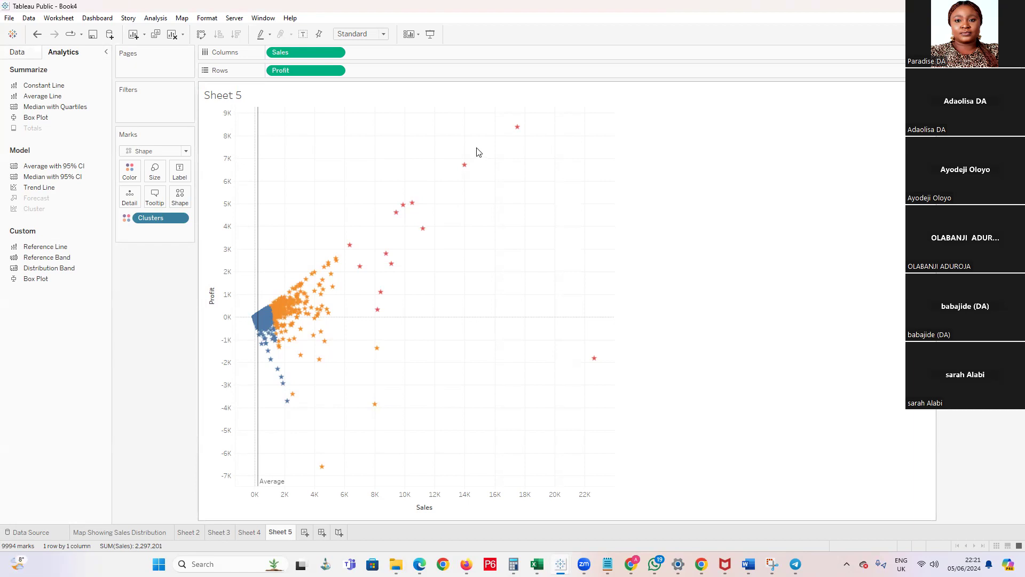
mouse_move(302, 335)
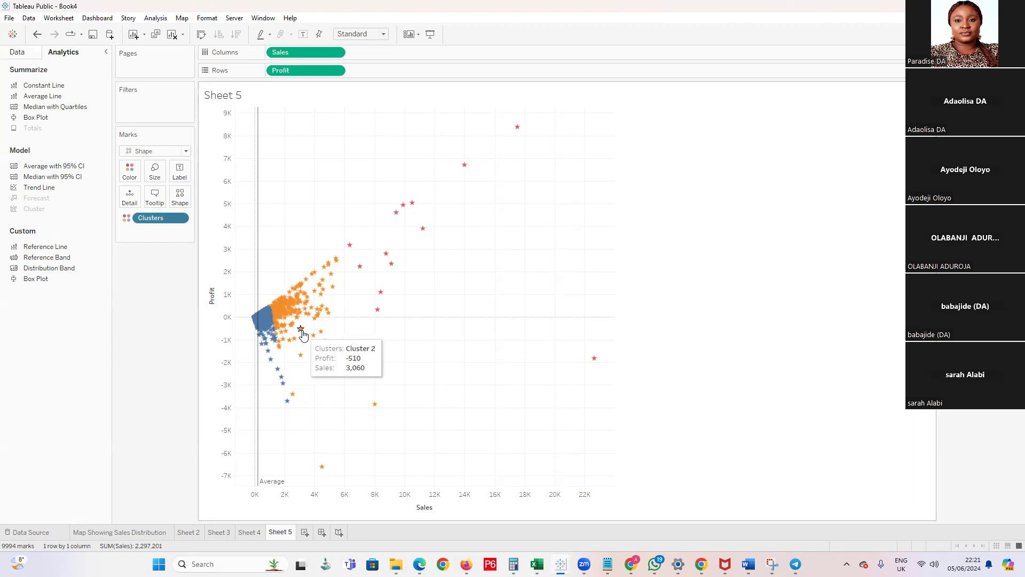
mouse_move(341, 275)
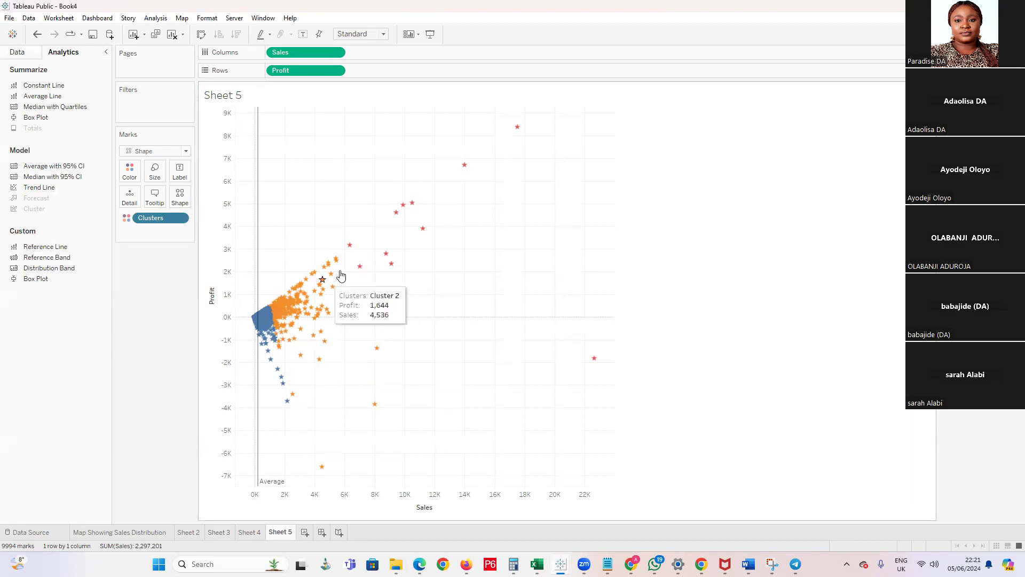
mouse_move(316, 287)
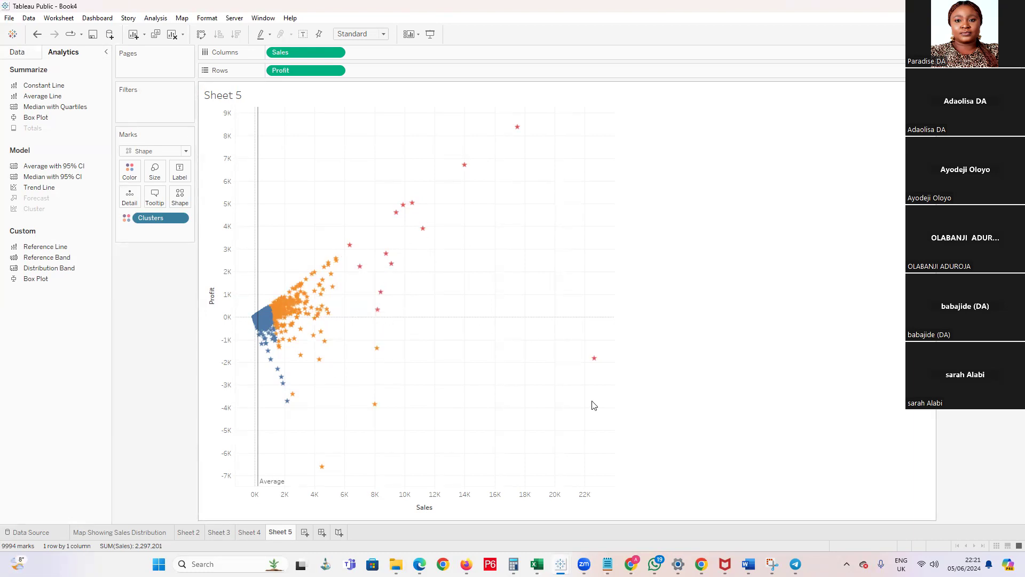
Try the Custom value list and Use all options in the Clusters filter, and discard the filter
double_click(159, 216)
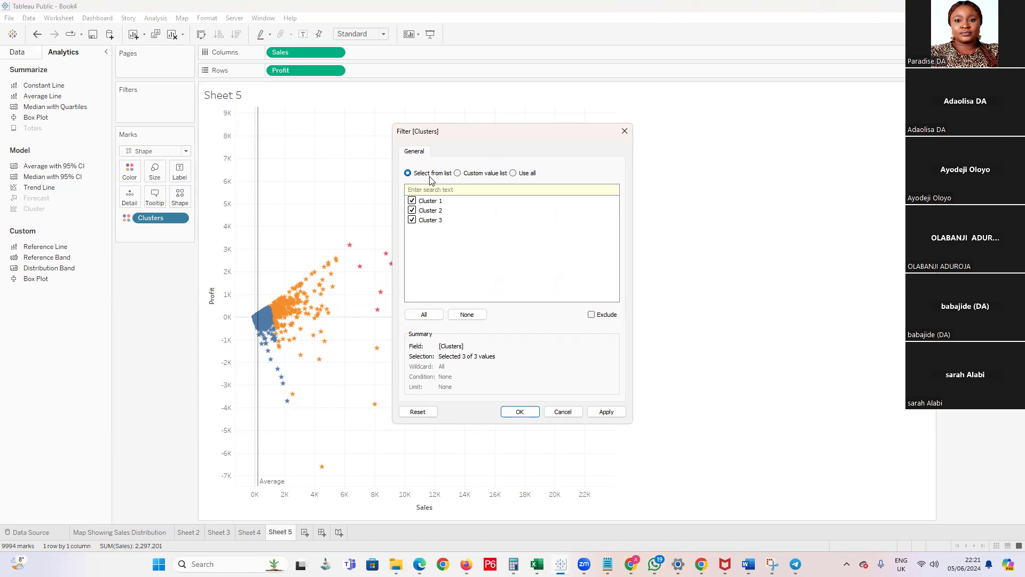
click(429, 203)
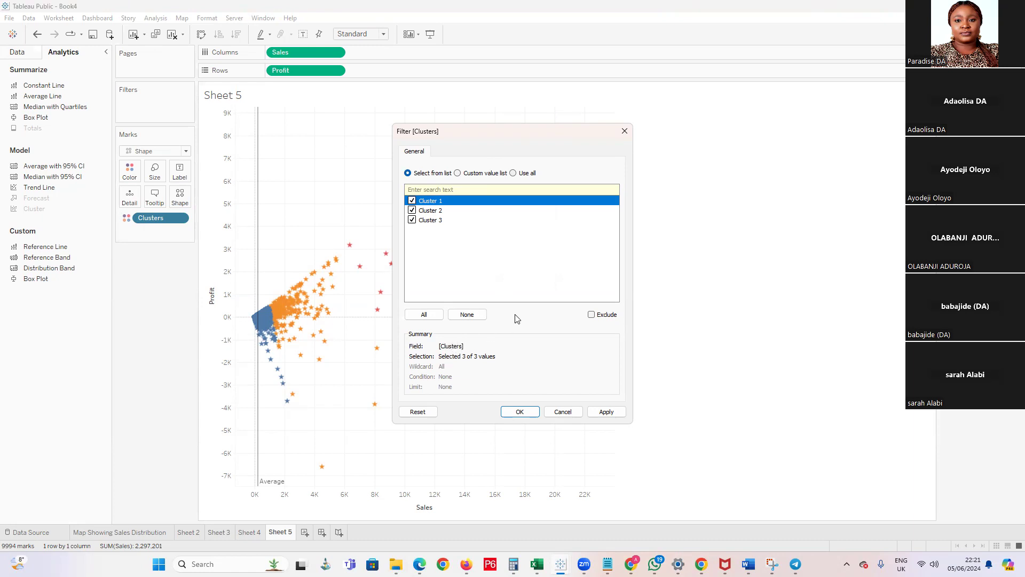
click(459, 174)
click(514, 171)
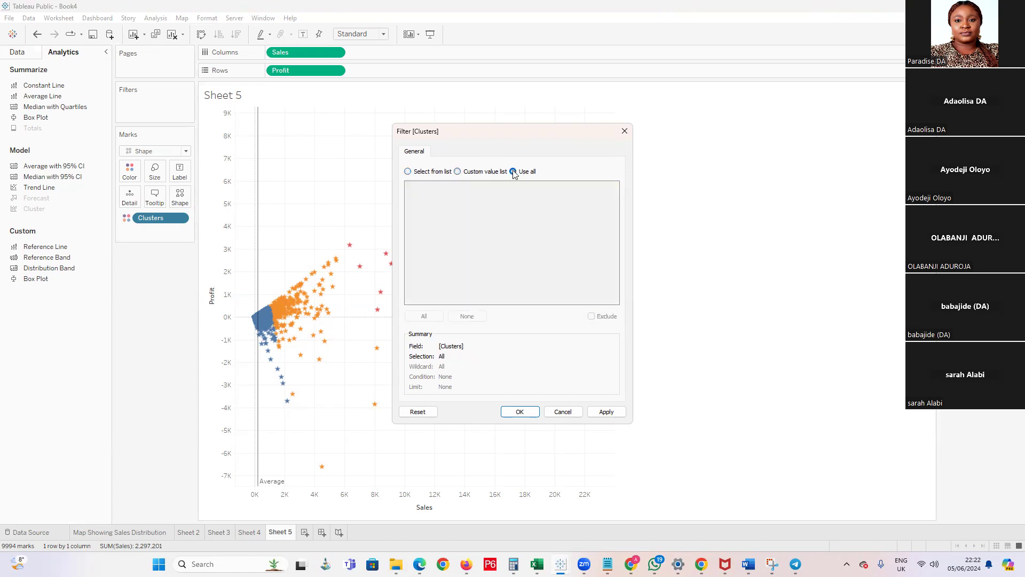
click(624, 131)
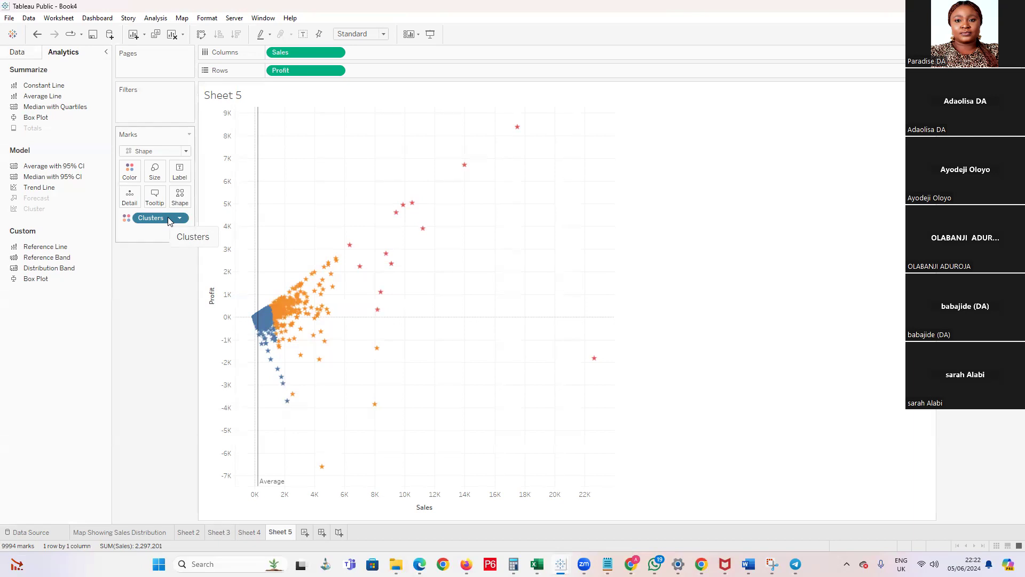
Remove the Clusters field from the scatter plot's marks
drag(169, 221, 161, 302)
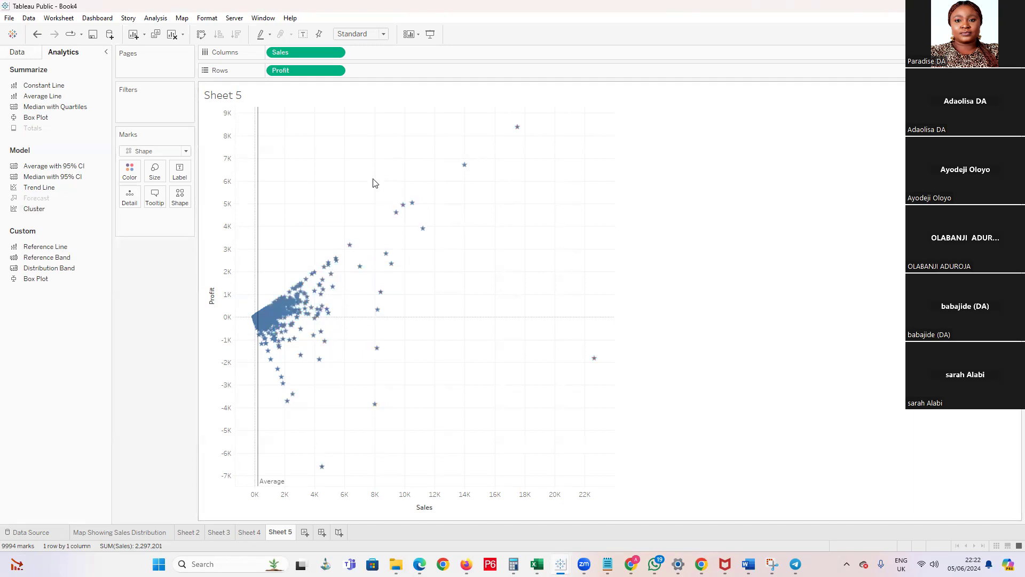
drag(28, 246, 155, 266)
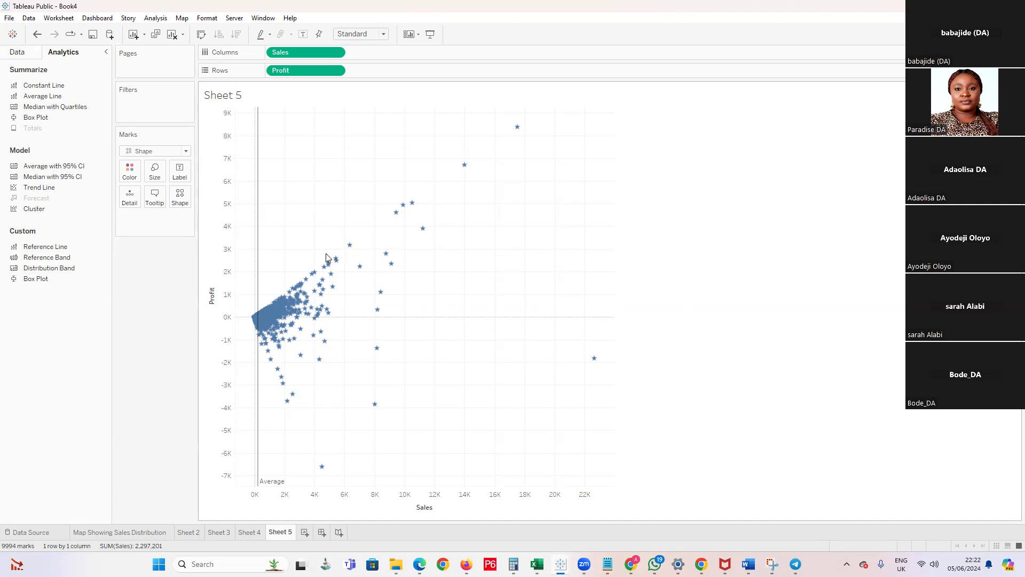
mouse_move(325, 259)
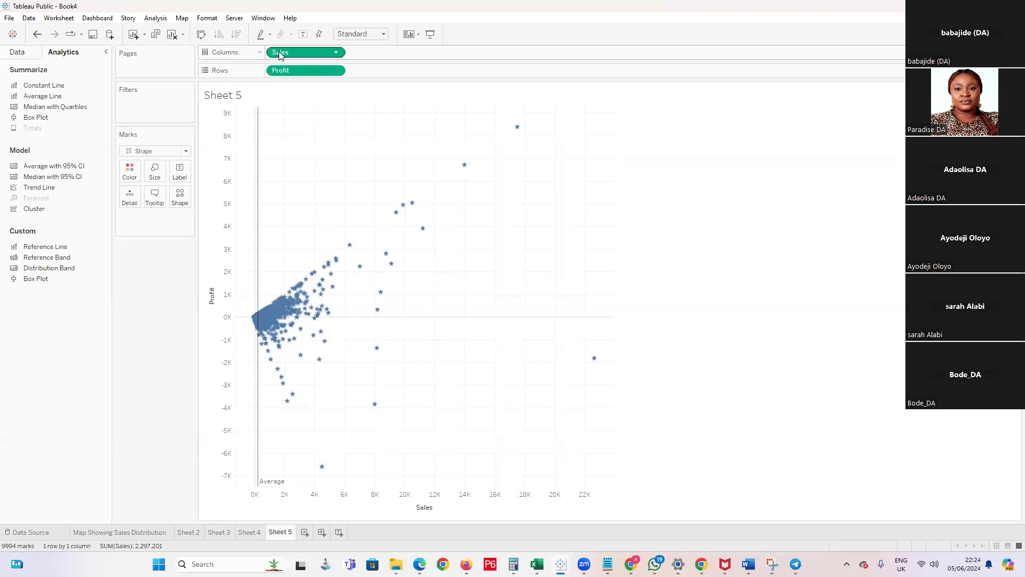
Try adding Average Sales per Segment to the Map Showing Sales Distribution sheet, and undo the addition
click(187, 536)
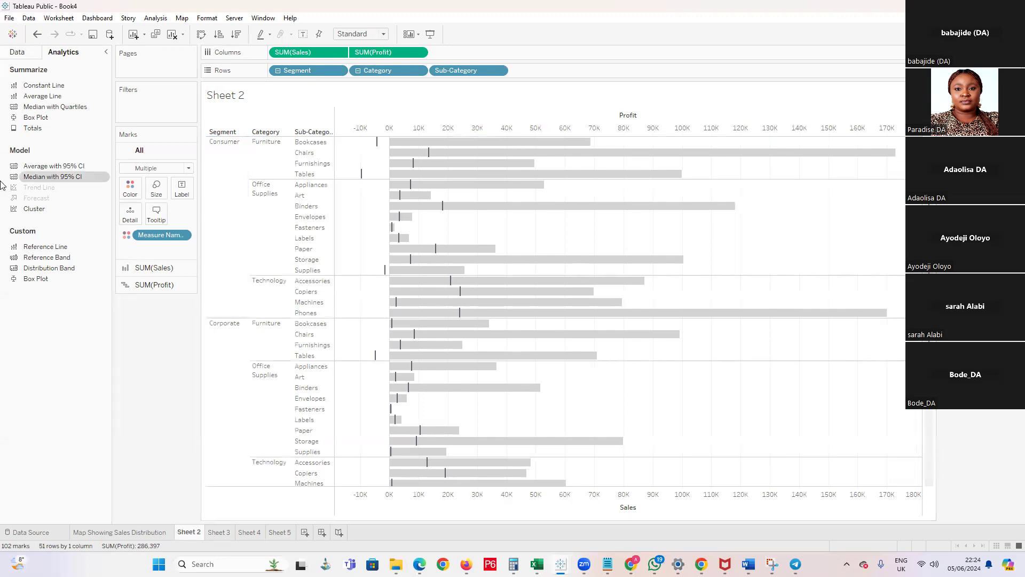
click(139, 532)
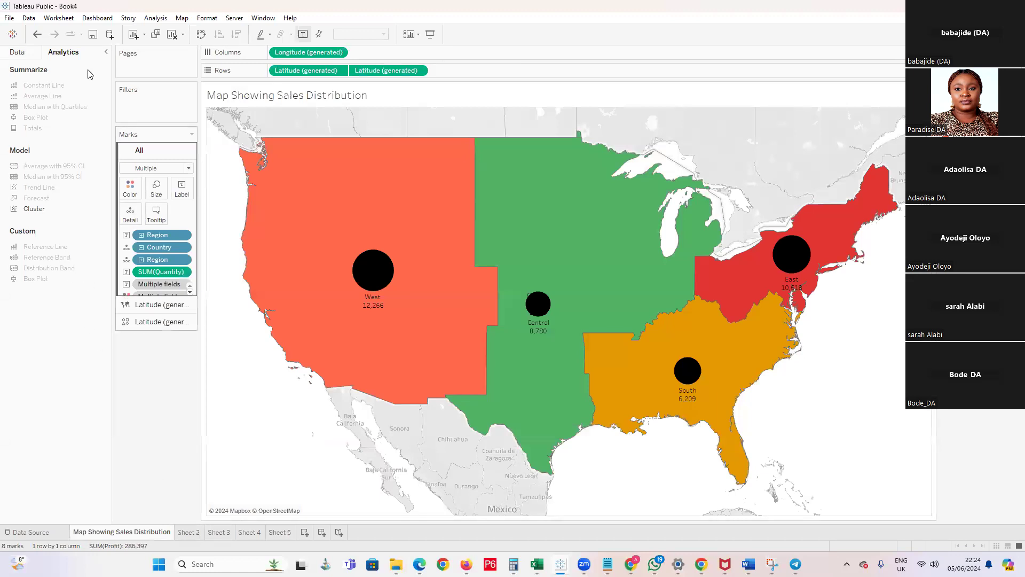
click(20, 52)
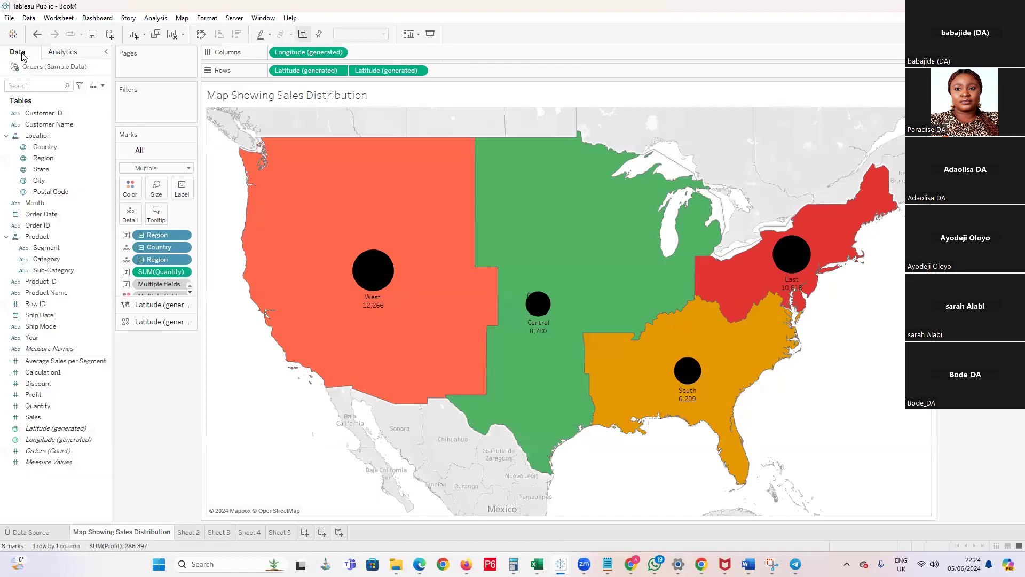
click(51, 362)
double_click(63, 360)
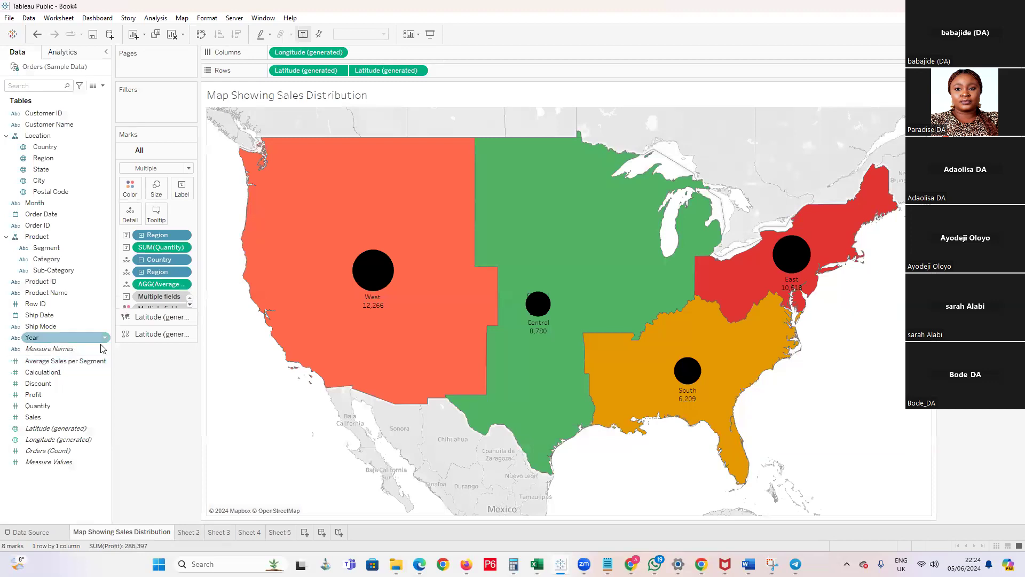
key(ctrl+z)
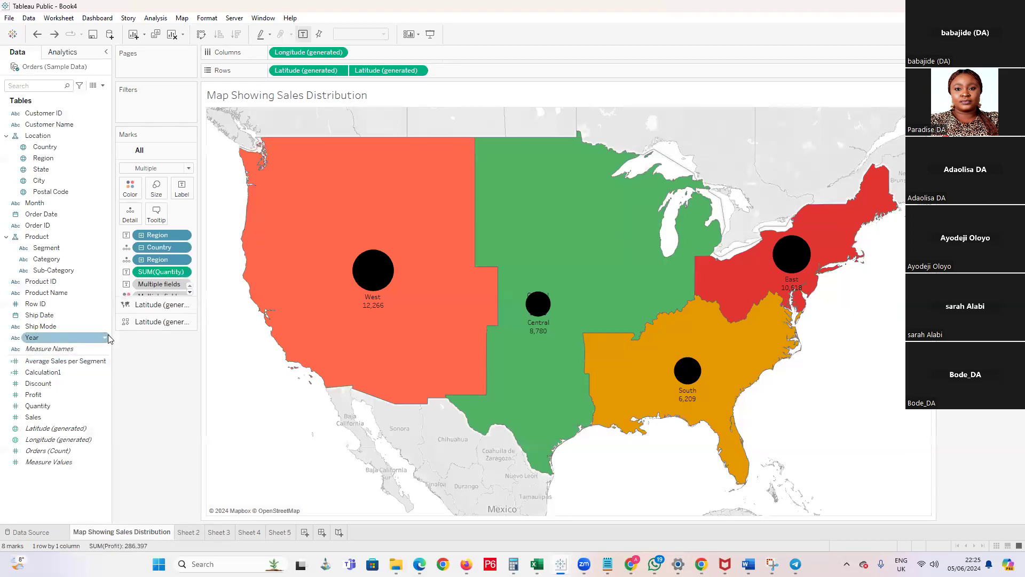
Open the Average Sales per Segment calculated field to examine its formula, and close the editor
right_click(75, 364)
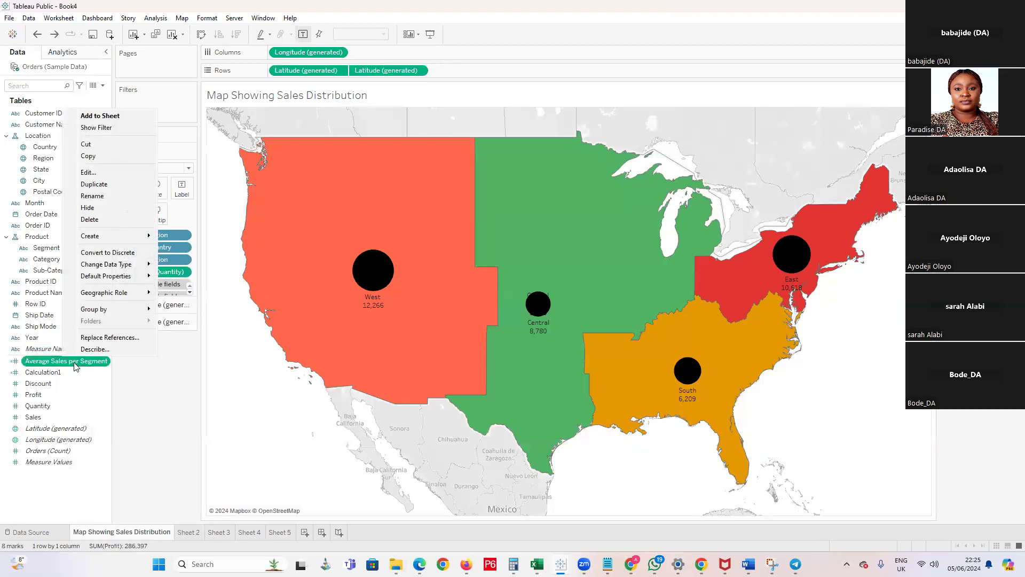
click(89, 172)
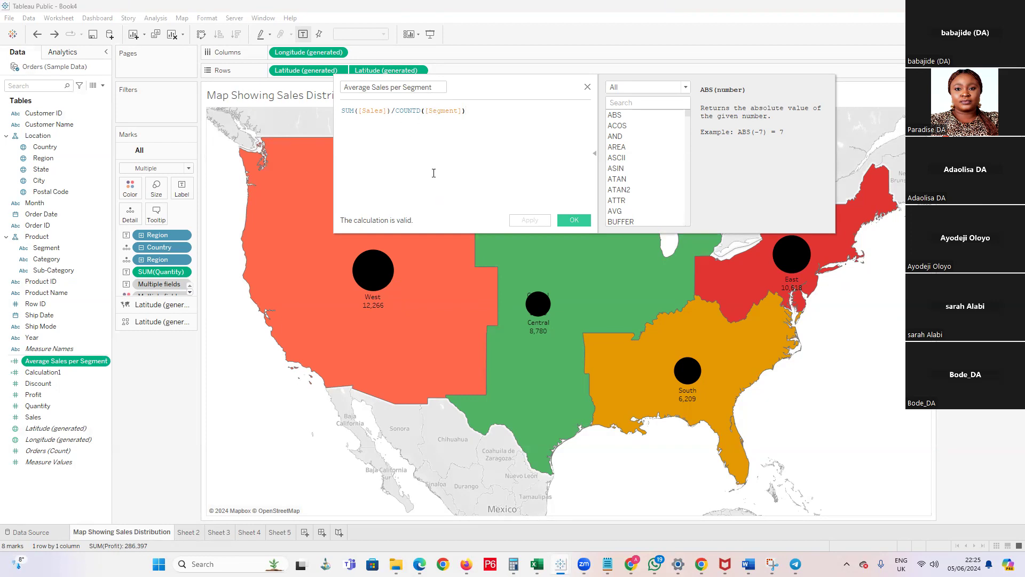
click(588, 86)
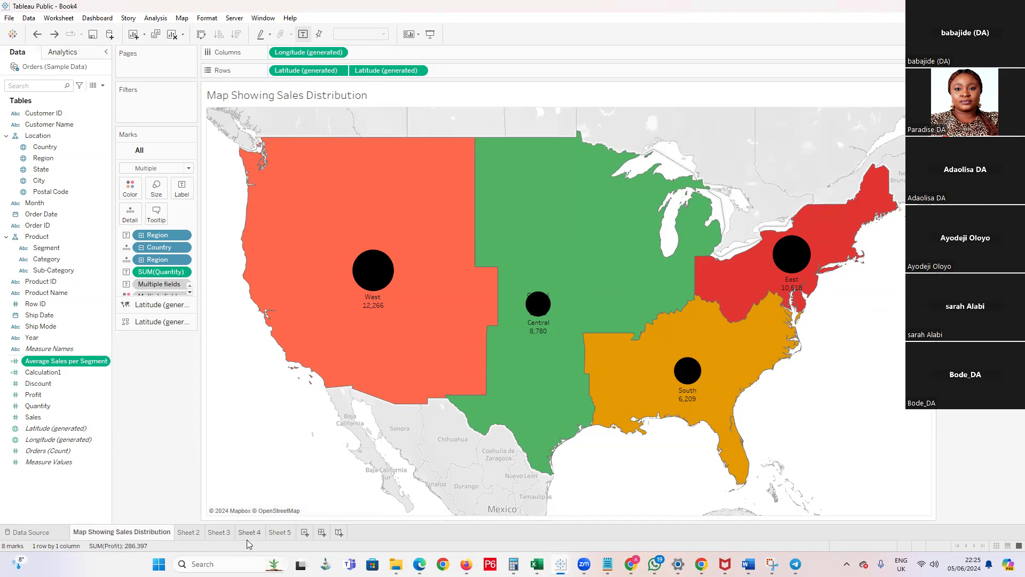
Return to Sheet 5 and examine the Sales and Profit values of individual points in the scatter plot
mouse_move(248, 541)
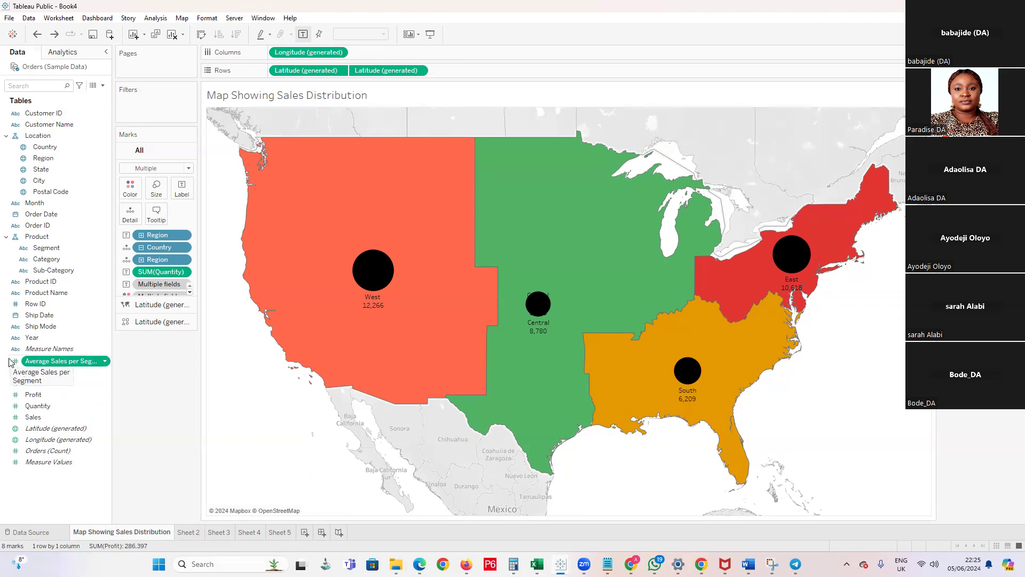
click(279, 532)
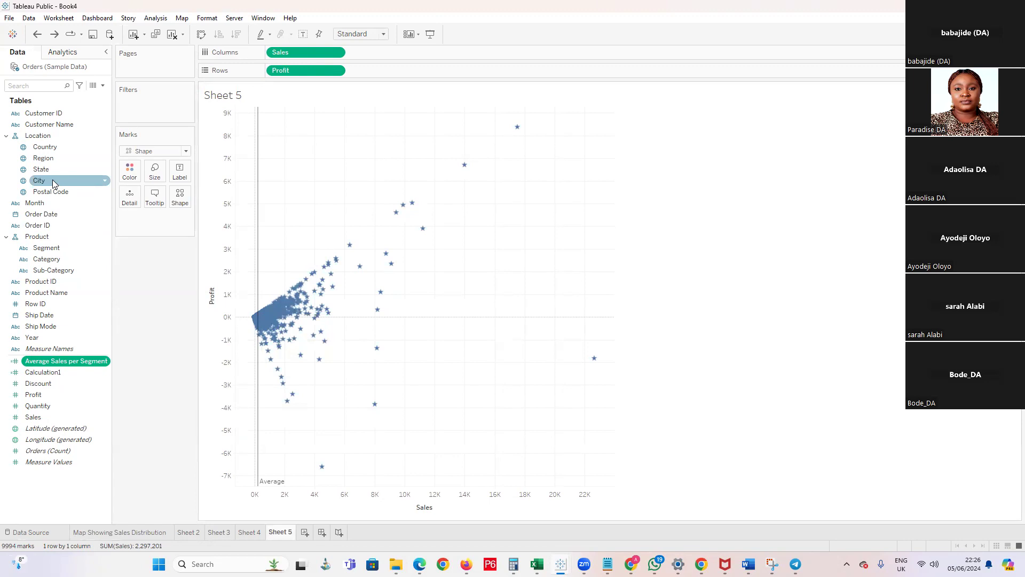
mouse_move(262, 300)
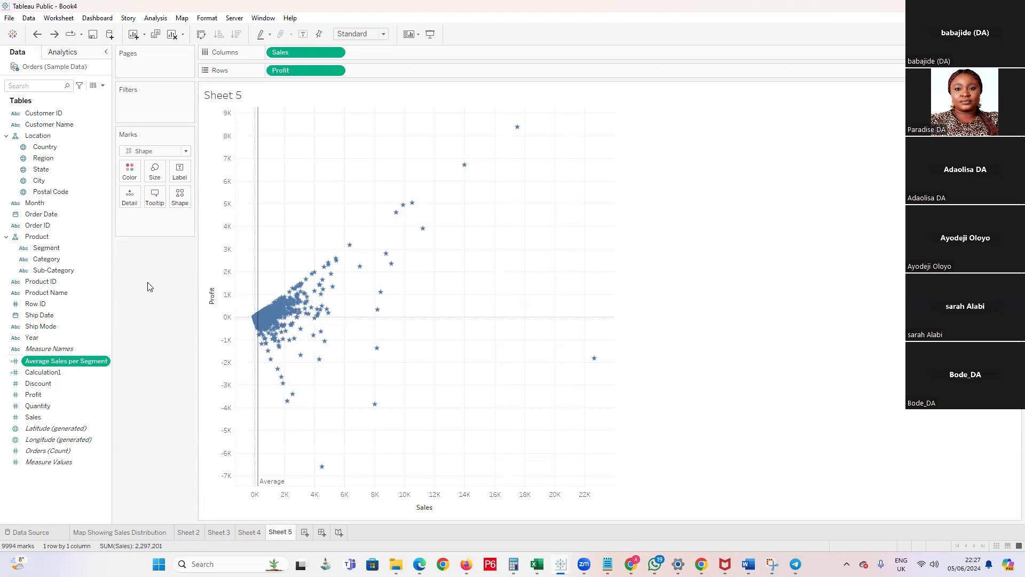
click(44, 249)
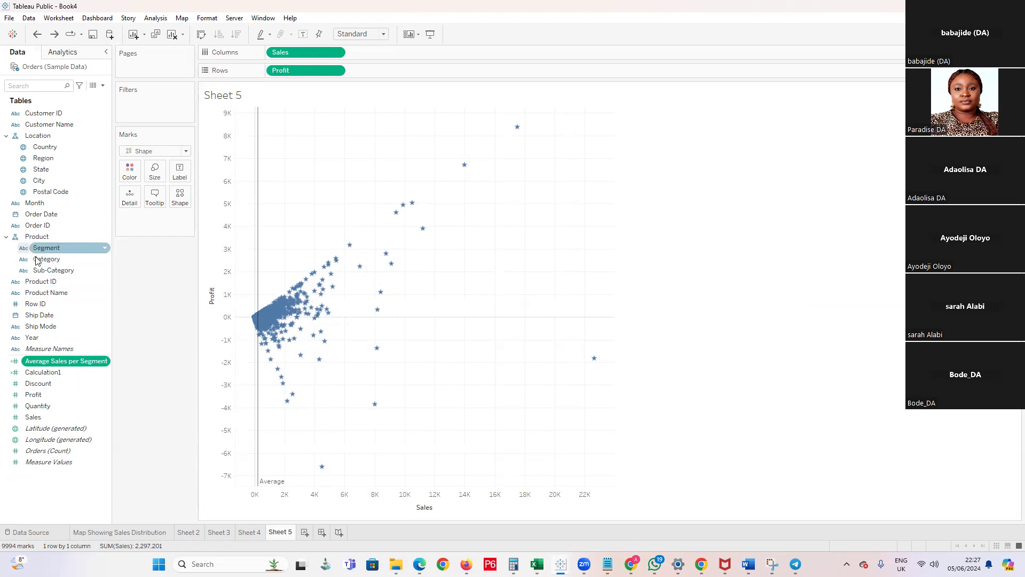
click(68, 259)
click(74, 251)
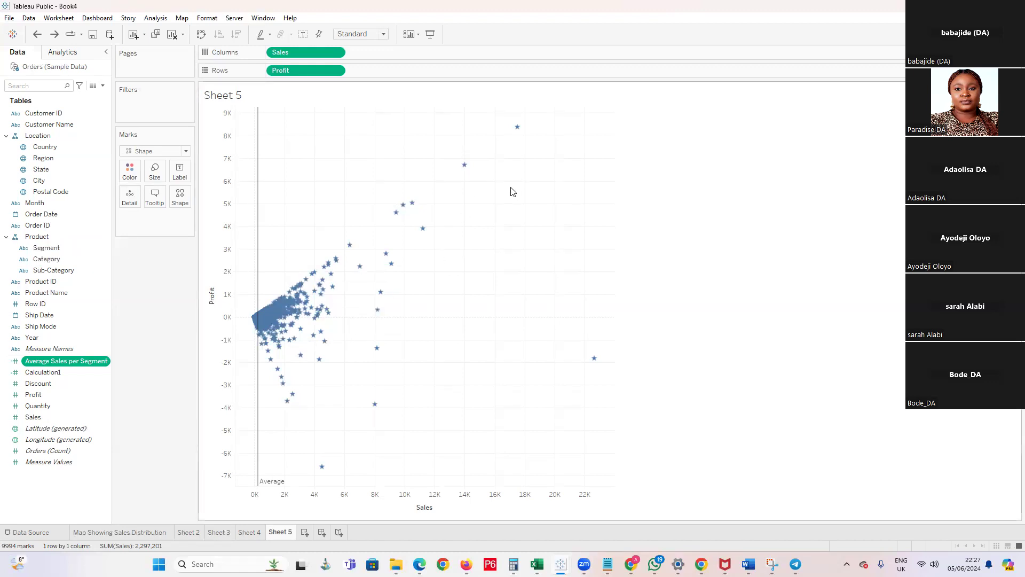
mouse_move(462, 176)
mouse_move(258, 389)
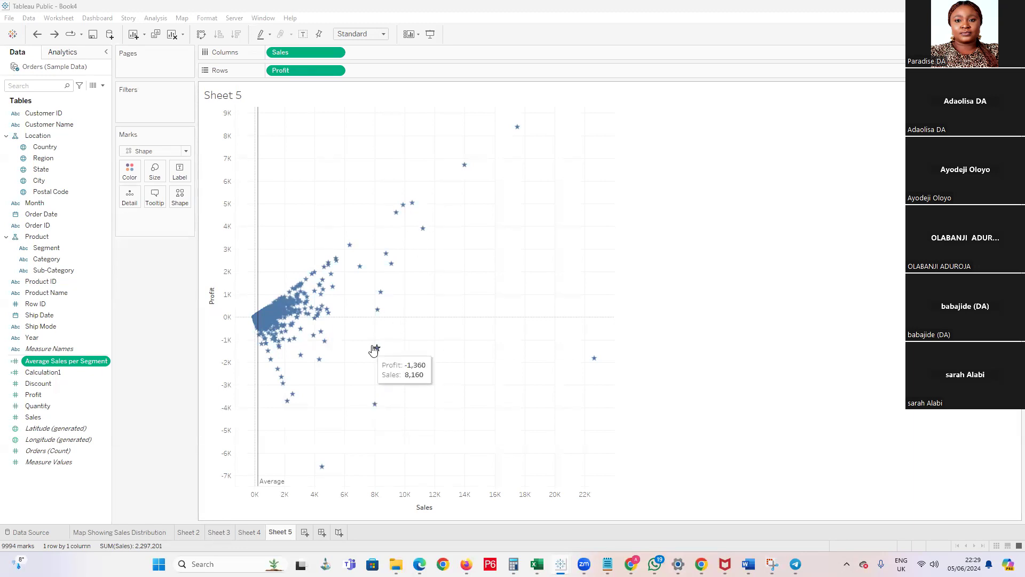
mouse_move(378, 315)
mouse_move(361, 274)
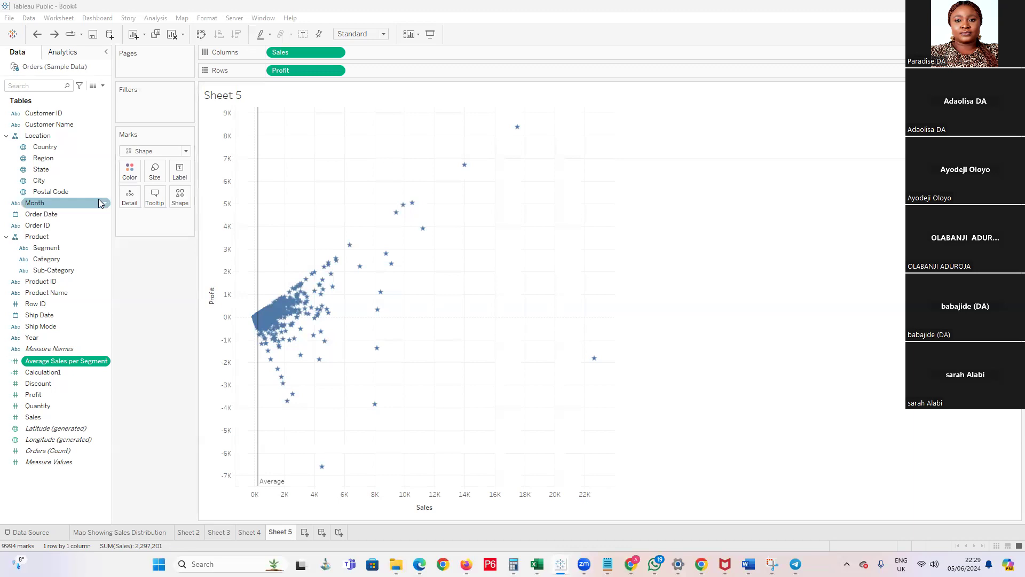
Add an entire-table reference line at the maximum of SUM(Profit) to the scatter plot and inspect it against the points
click(103, 86)
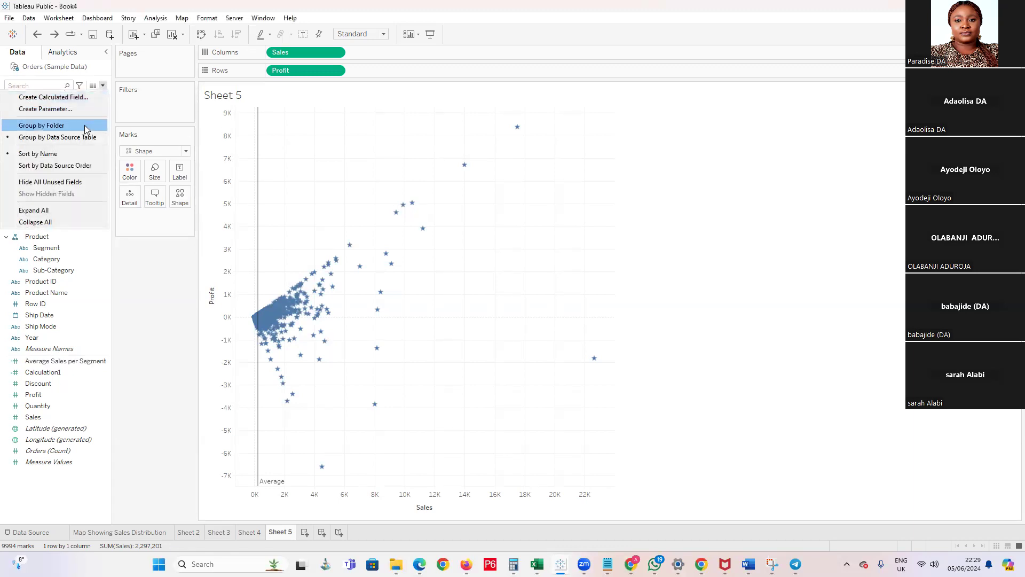
click(83, 55)
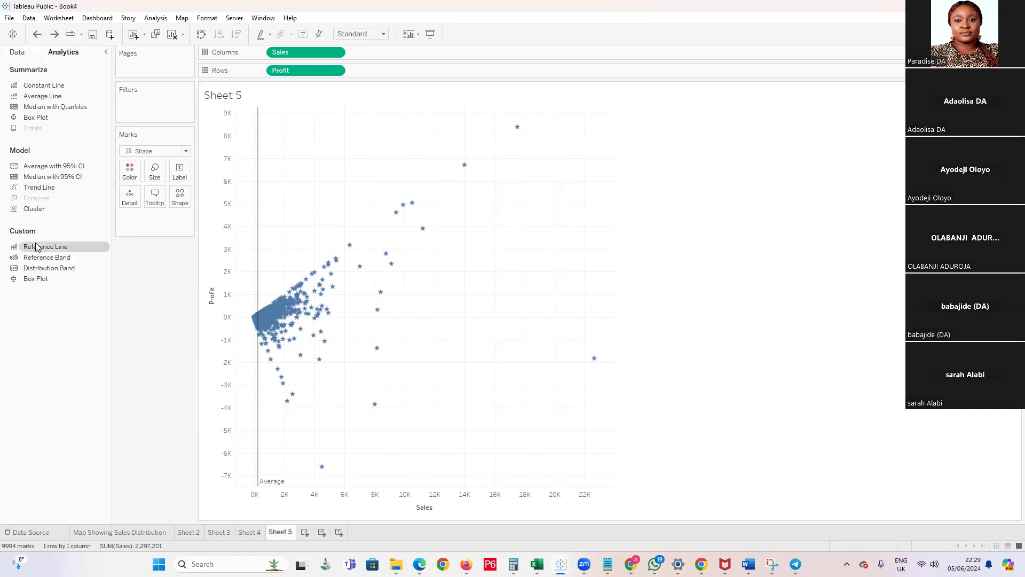
drag(37, 249, 299, 180)
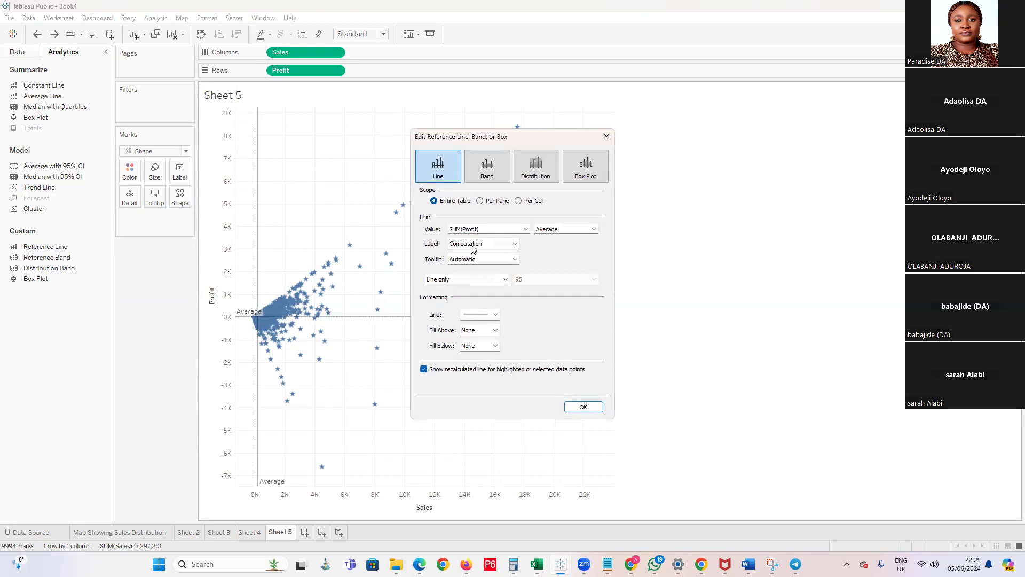
click(572, 230)
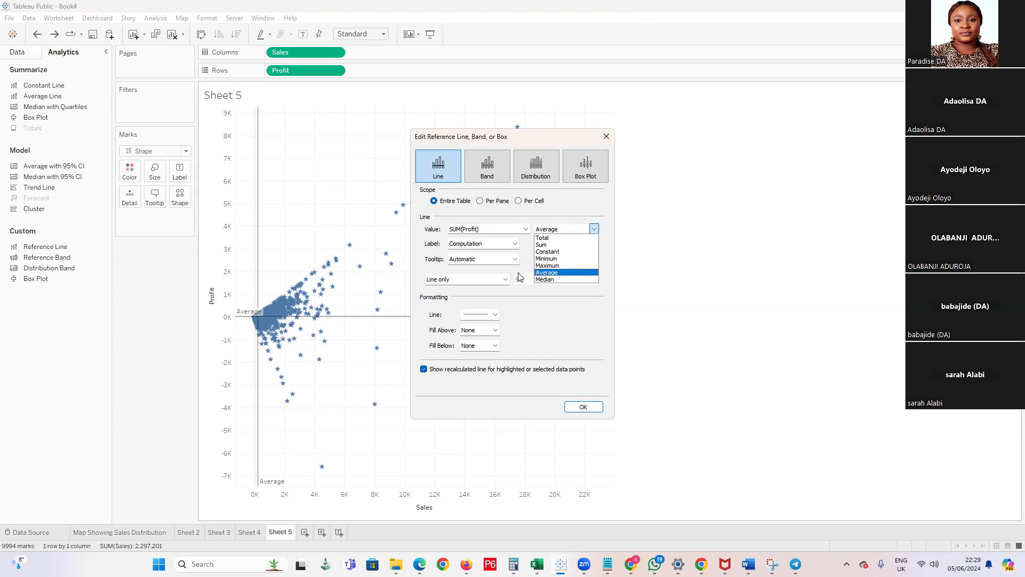
click(553, 253)
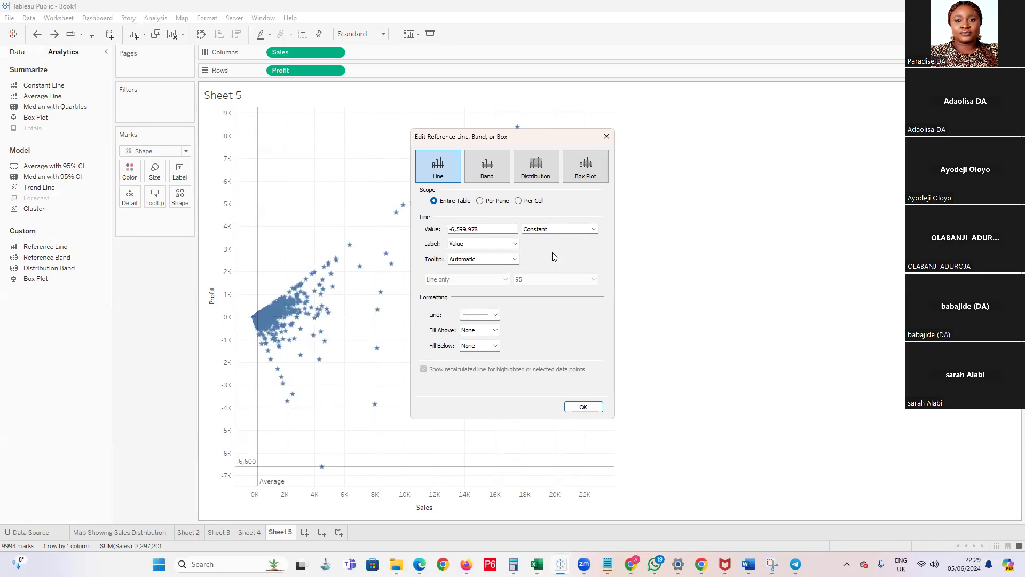
click(580, 230)
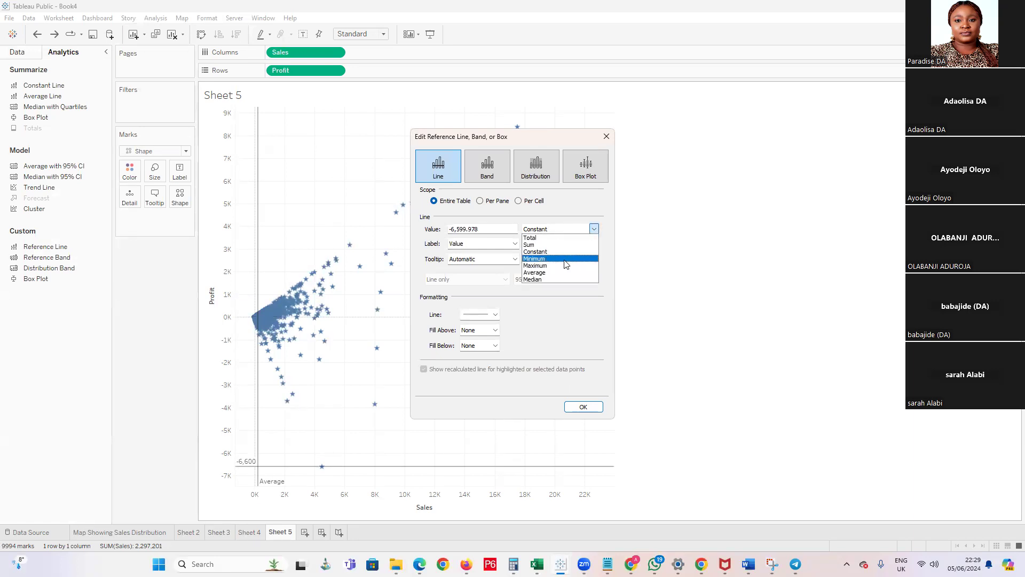
click(563, 265)
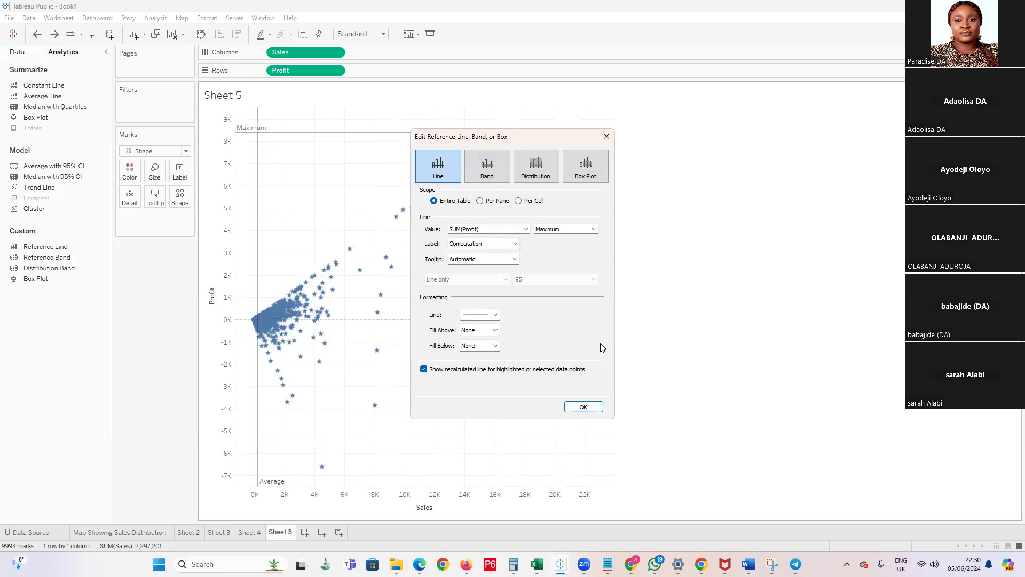
click(583, 406)
mouse_move(245, 134)
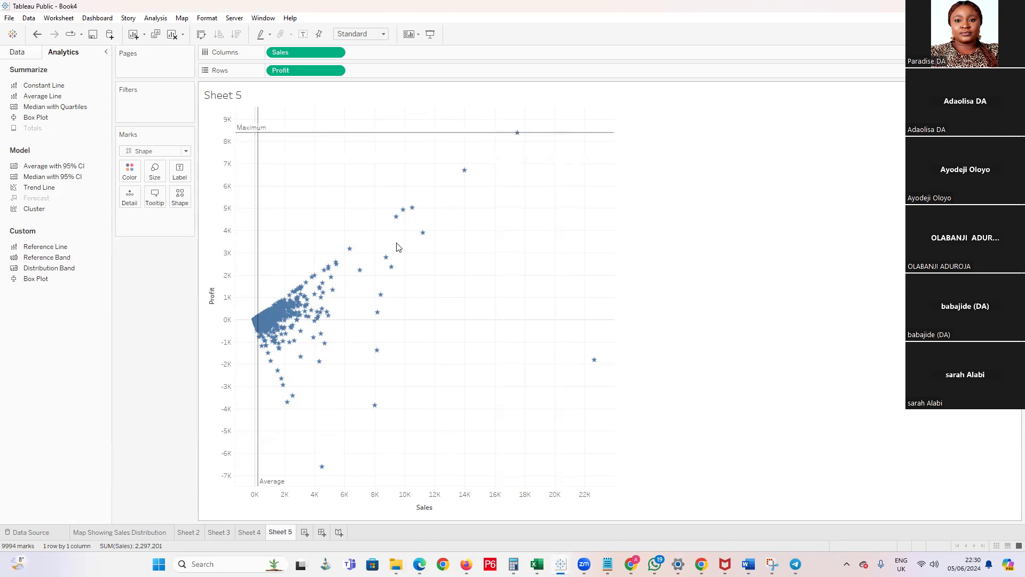
mouse_move(358, 138)
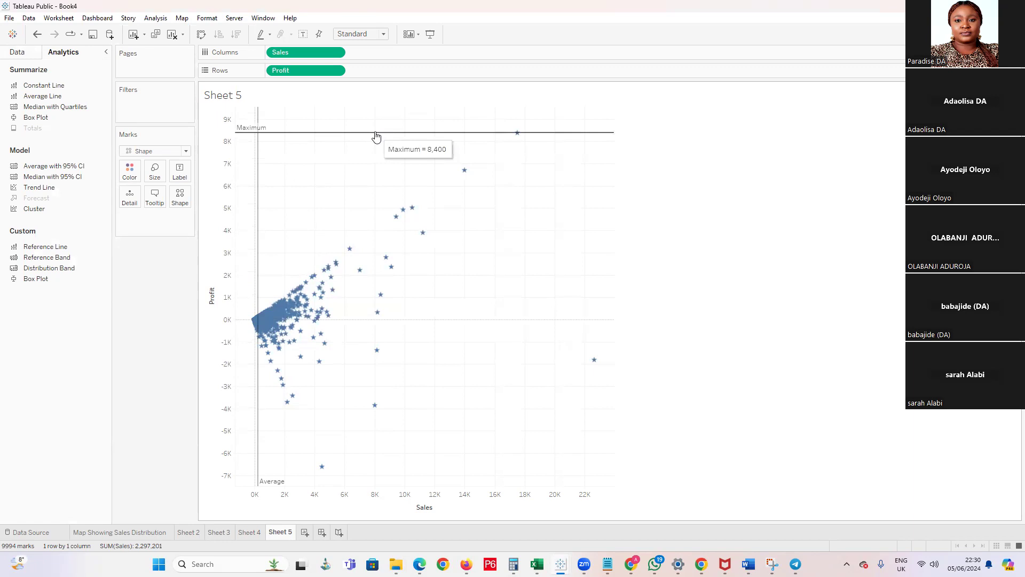
mouse_move(518, 135)
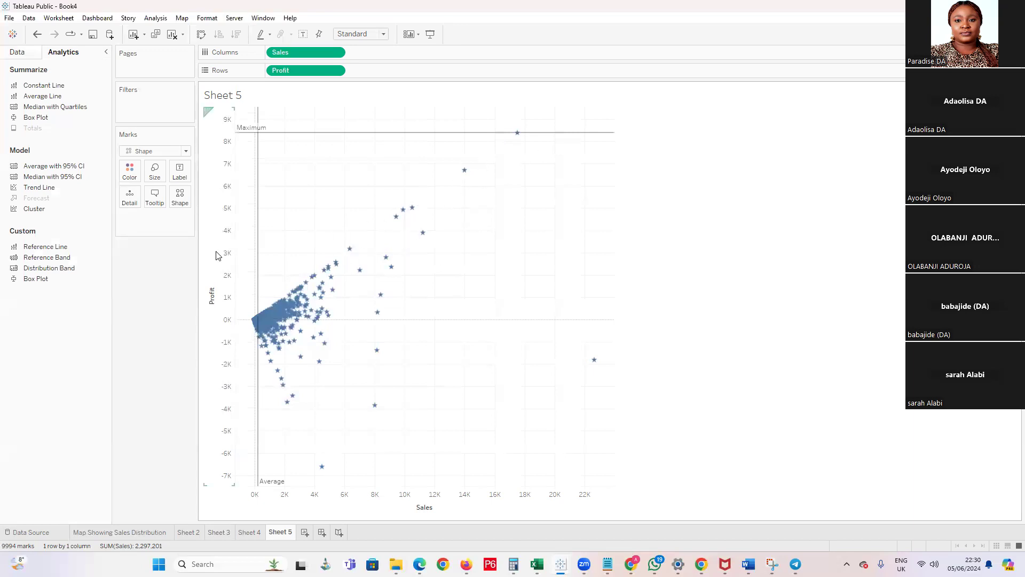
mouse_move(484, 136)
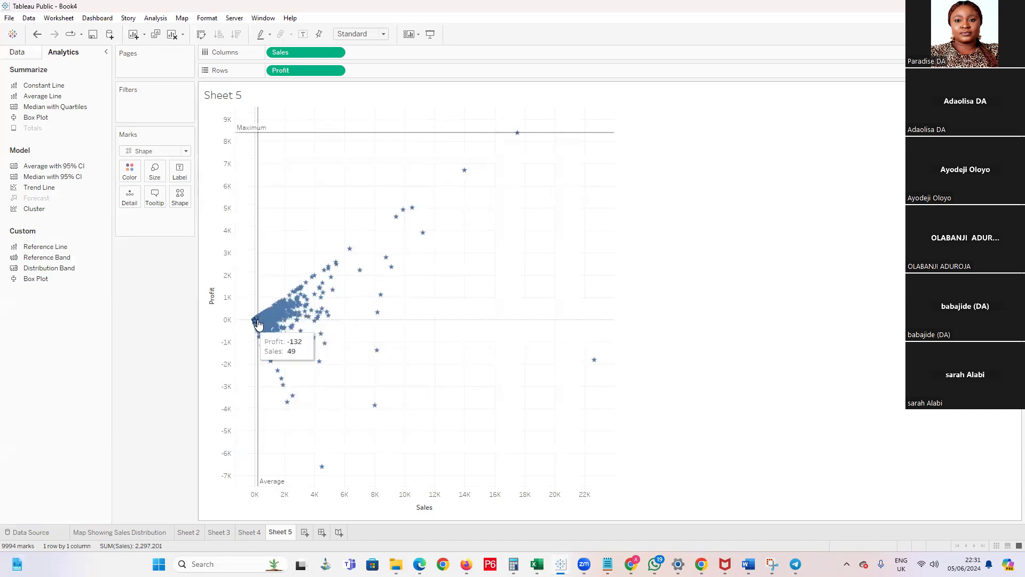
mouse_move(272, 138)
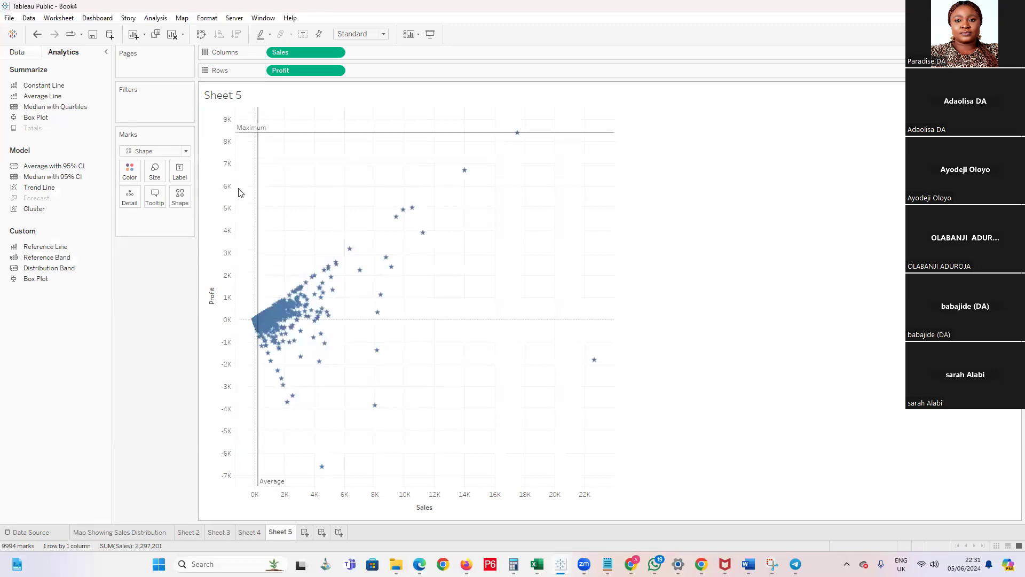
Try a trend line on the Sales and Profit scatter plot, inspect its equation, and take it off again
drag(25, 193, 309, 170)
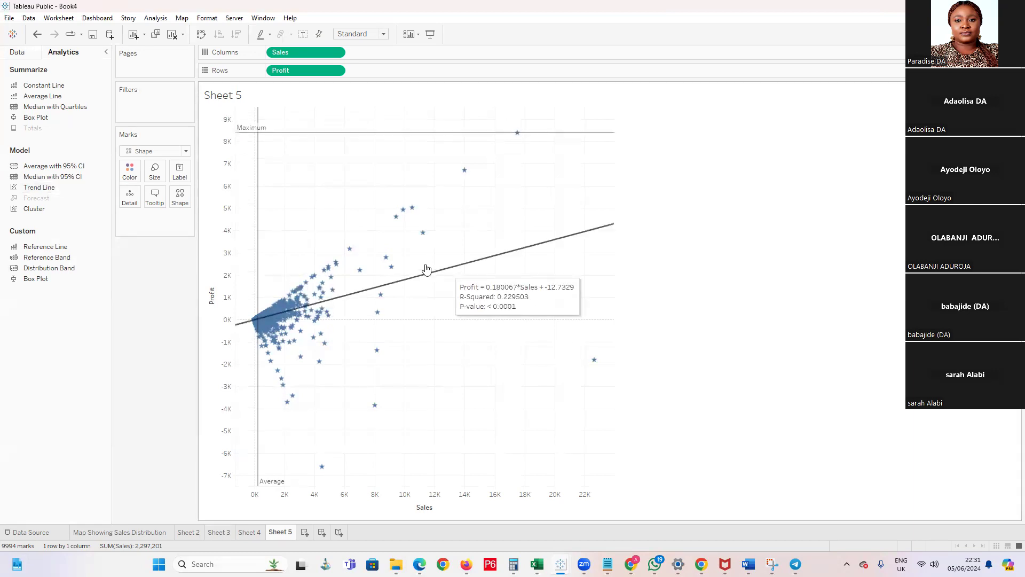
mouse_move(453, 268)
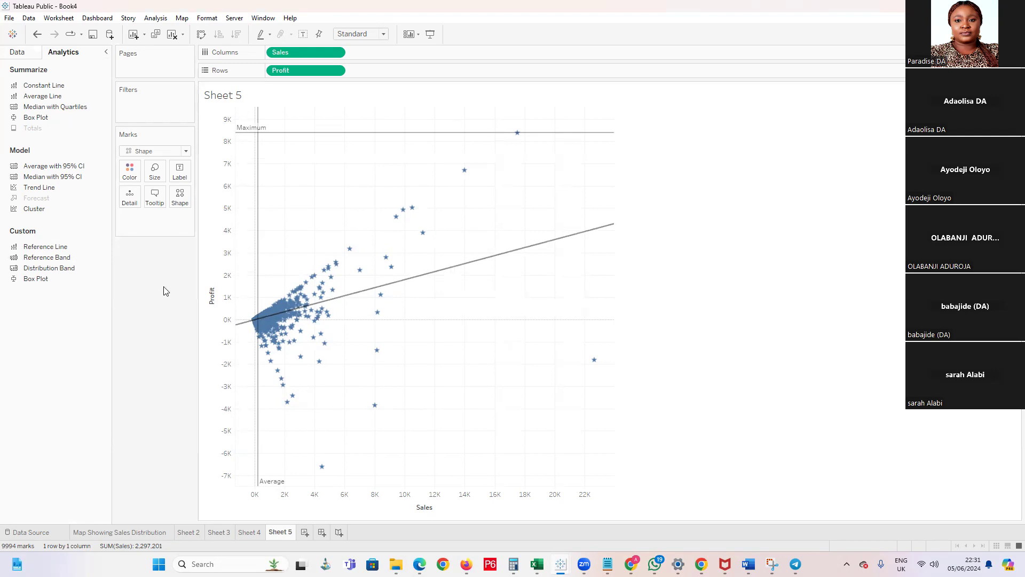
mouse_move(458, 271)
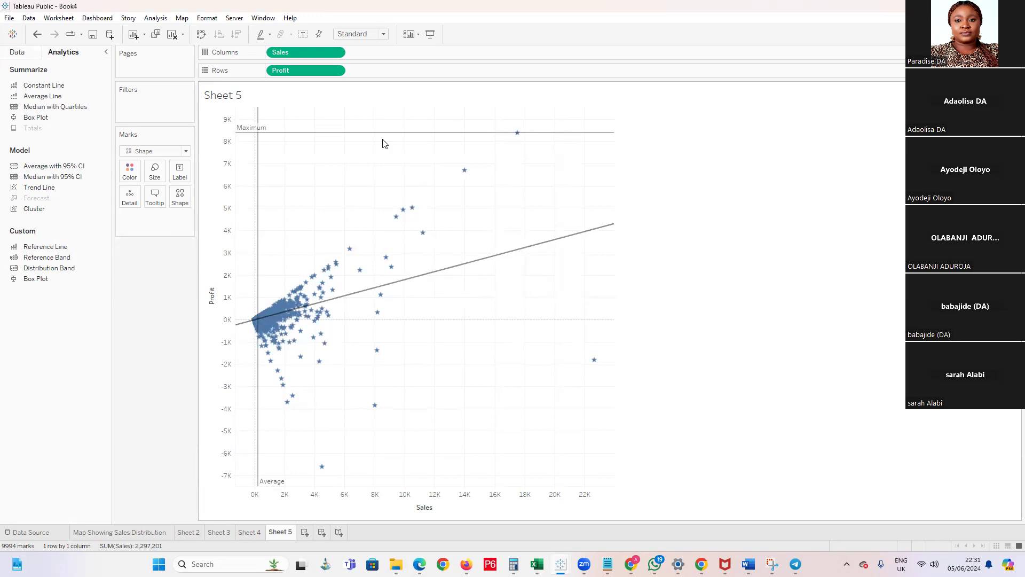
mouse_move(392, 258)
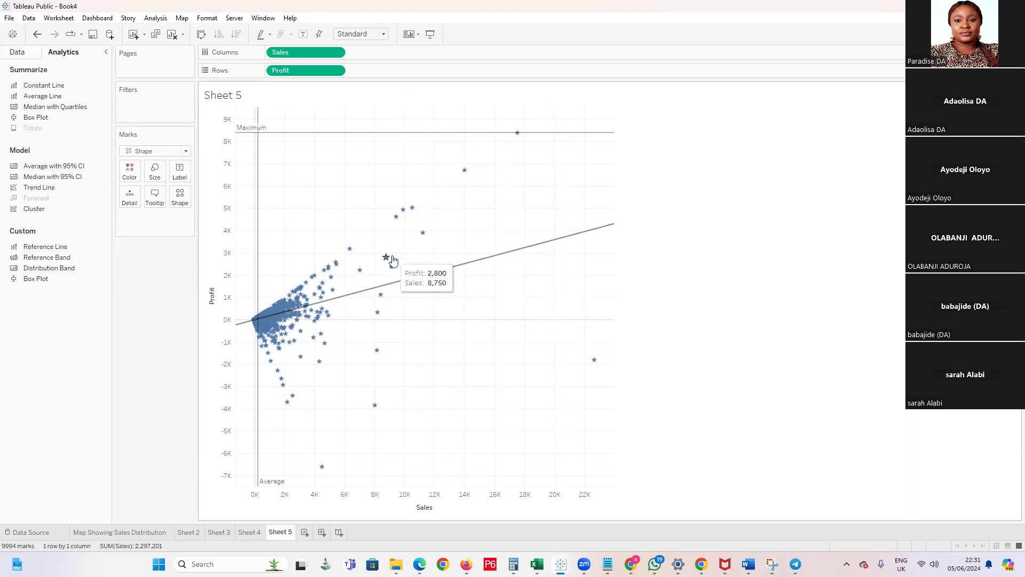
mouse_move(423, 135)
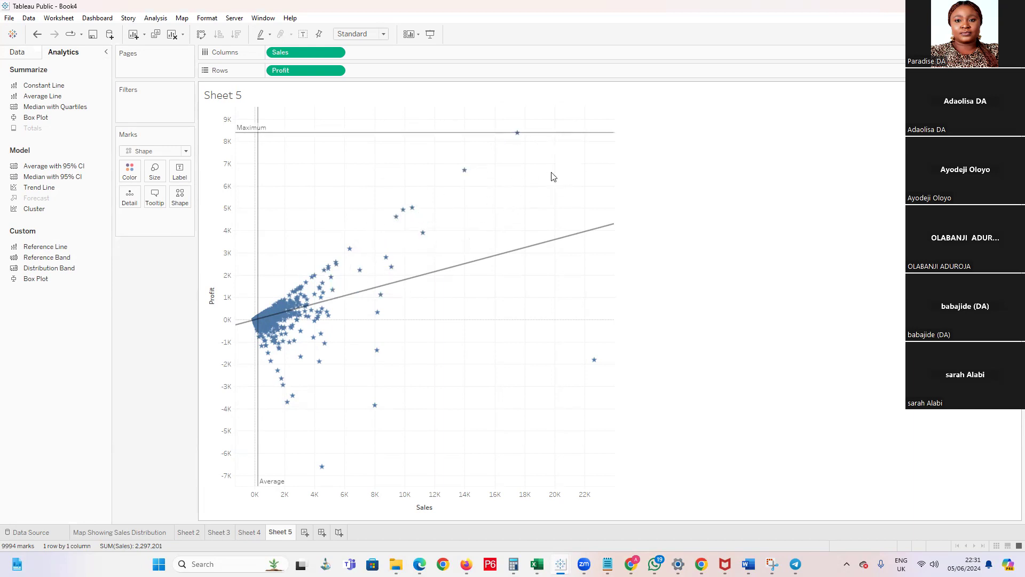
mouse_move(420, 285)
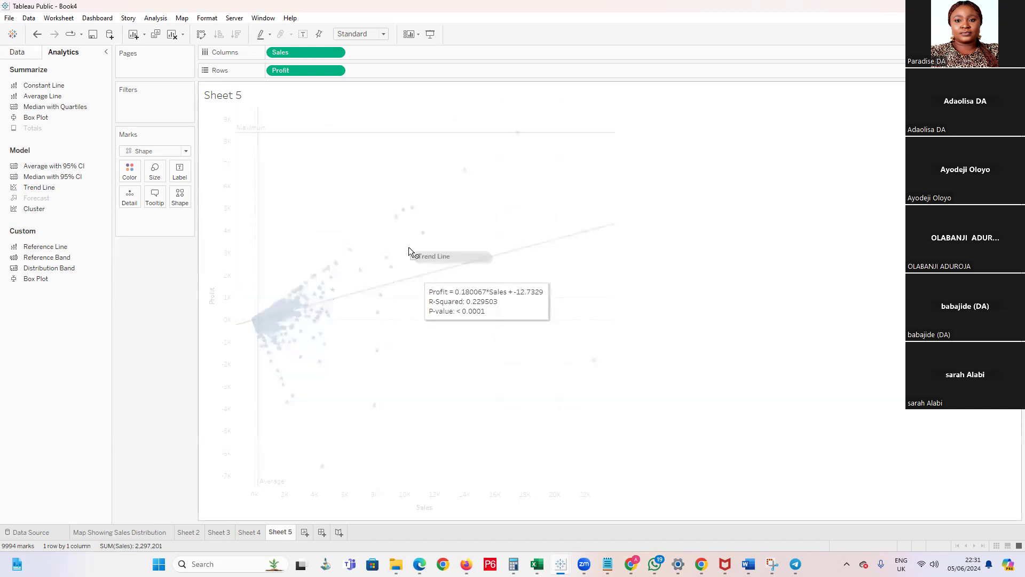
key(ctrl+z)
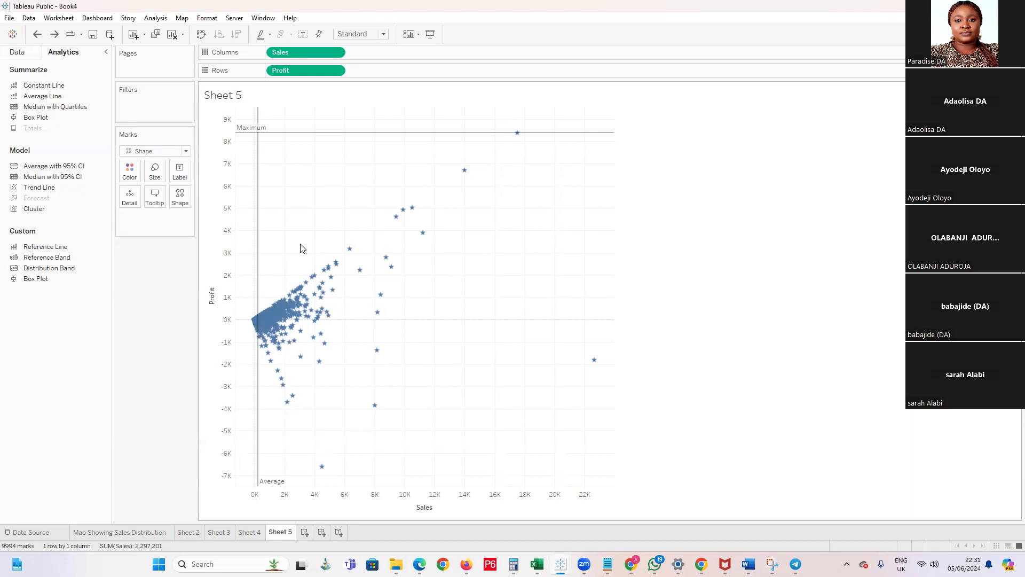
Remove the Maximum line on the Profit axis and the Average line on the Sales axis from the scatter plot
click(418, 133)
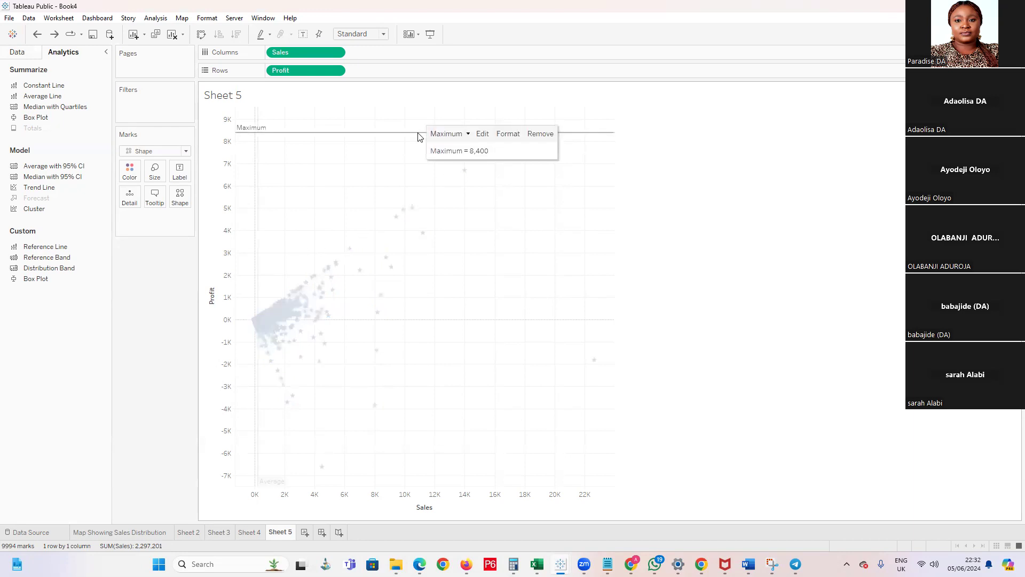
key(Delete)
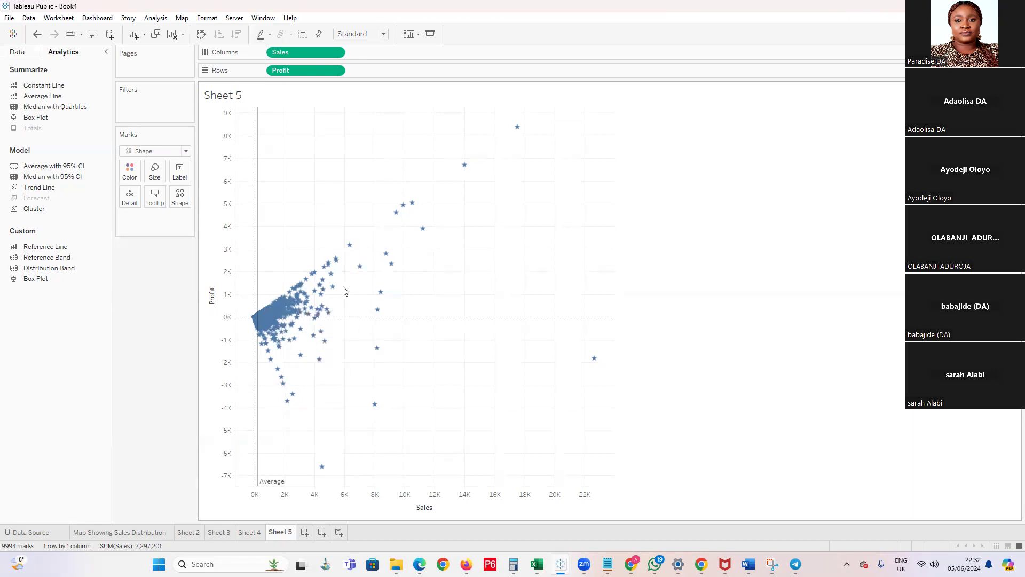
click(256, 368)
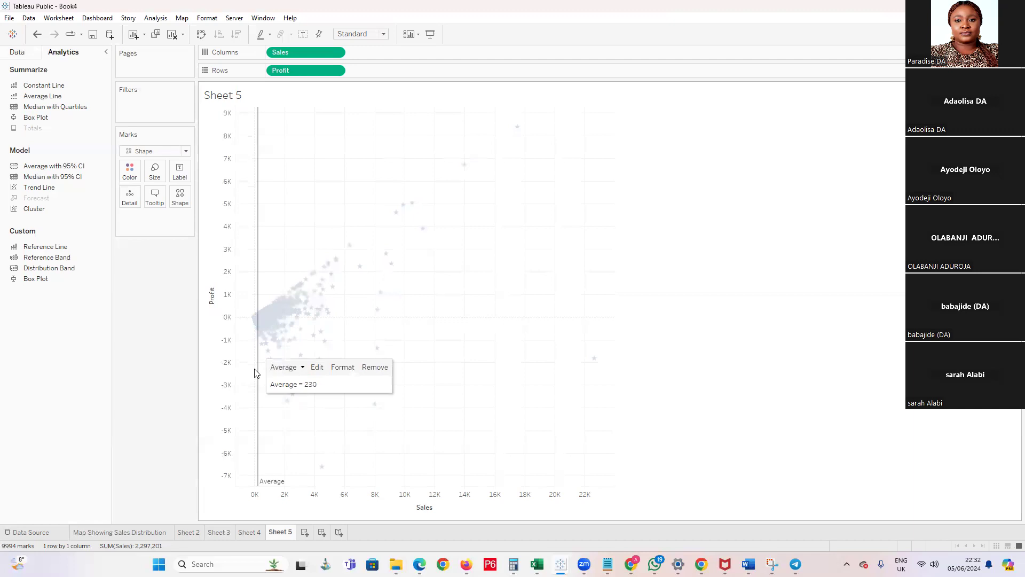
key(Delete)
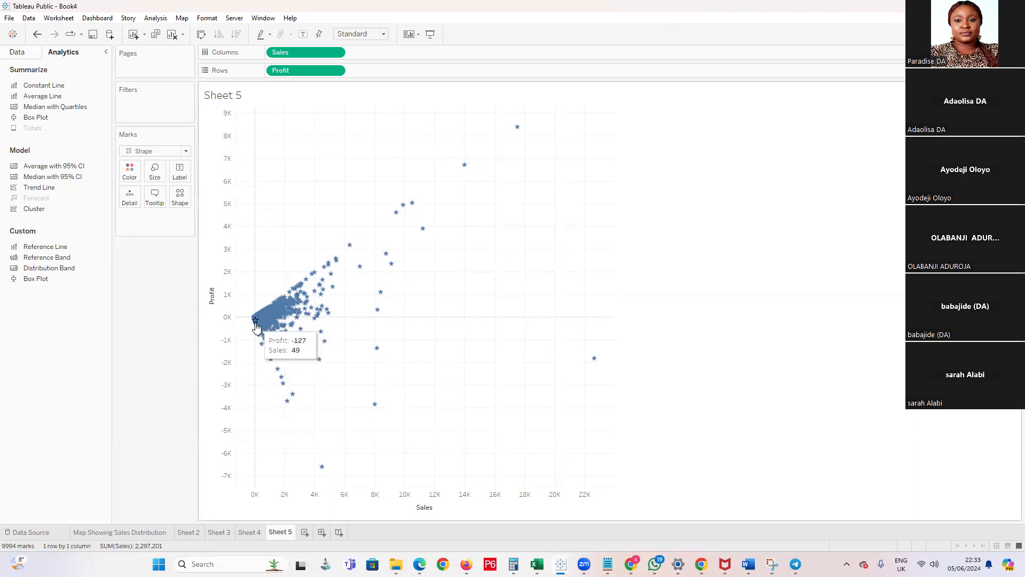
Examine the Sales and Profit values of the scatter plot's outlying points and compare them with points in the dense group
mouse_move(517, 130)
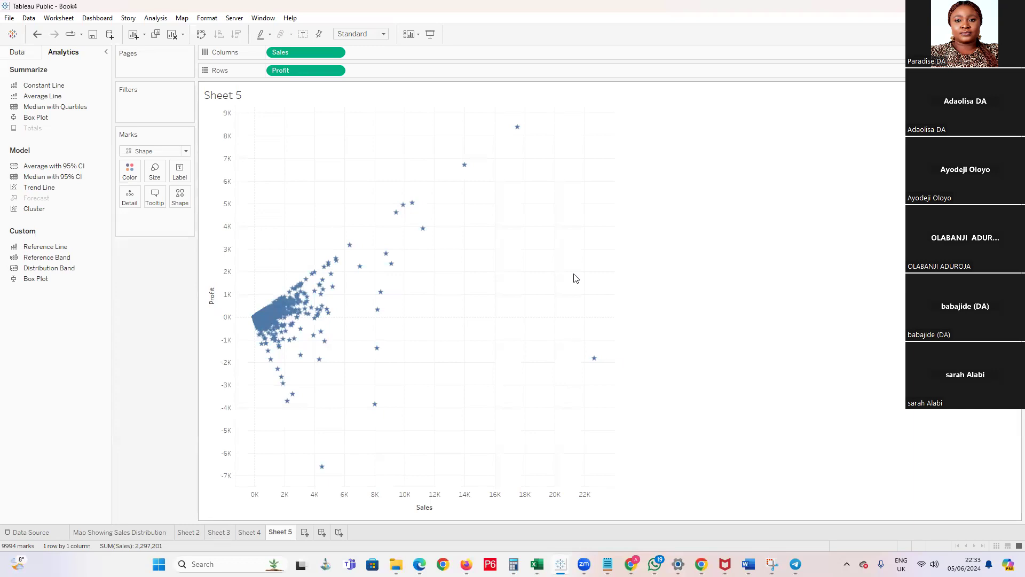
mouse_move(324, 469)
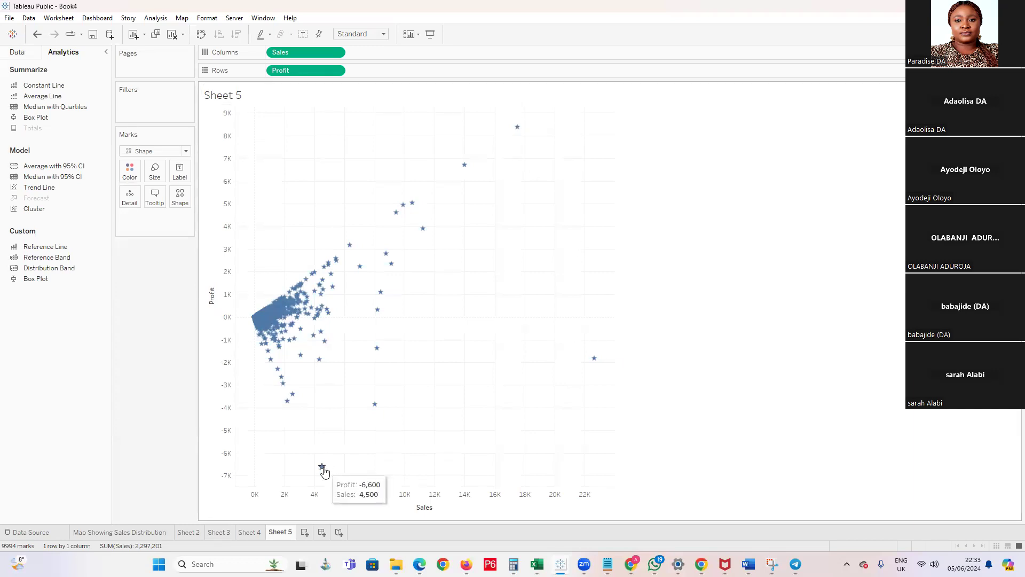
mouse_move(593, 360)
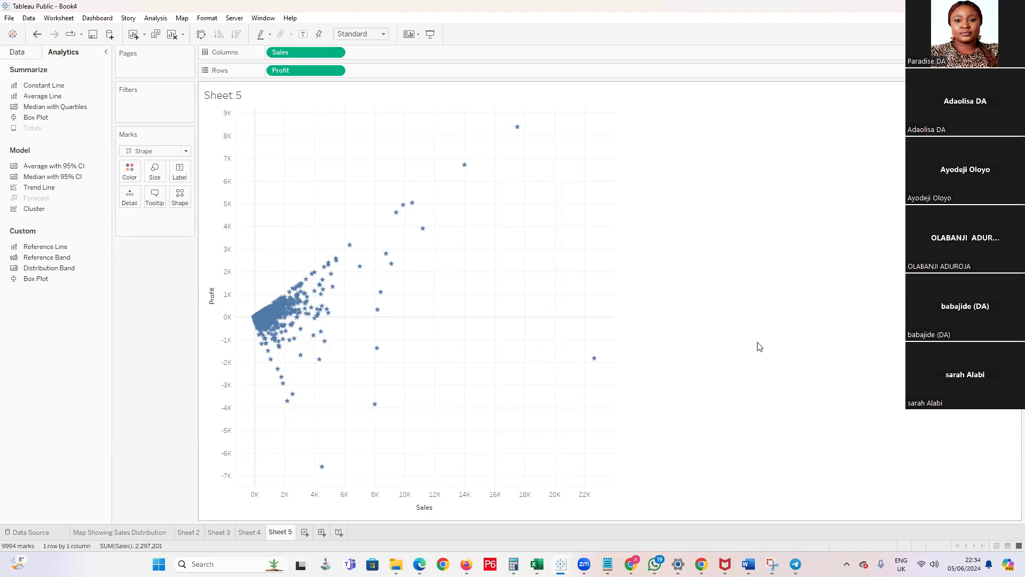
click(229, 484)
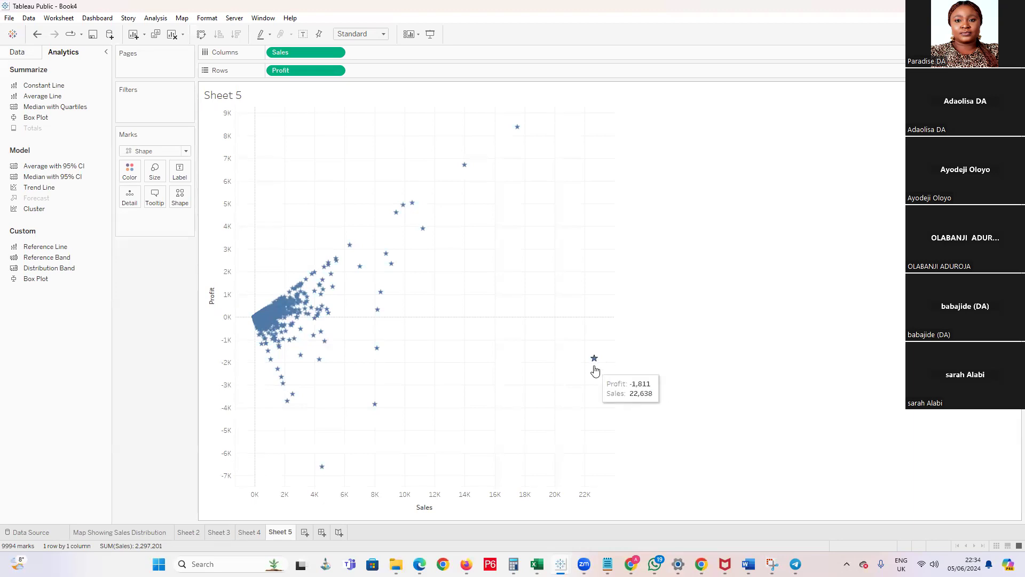
mouse_move(300, 314)
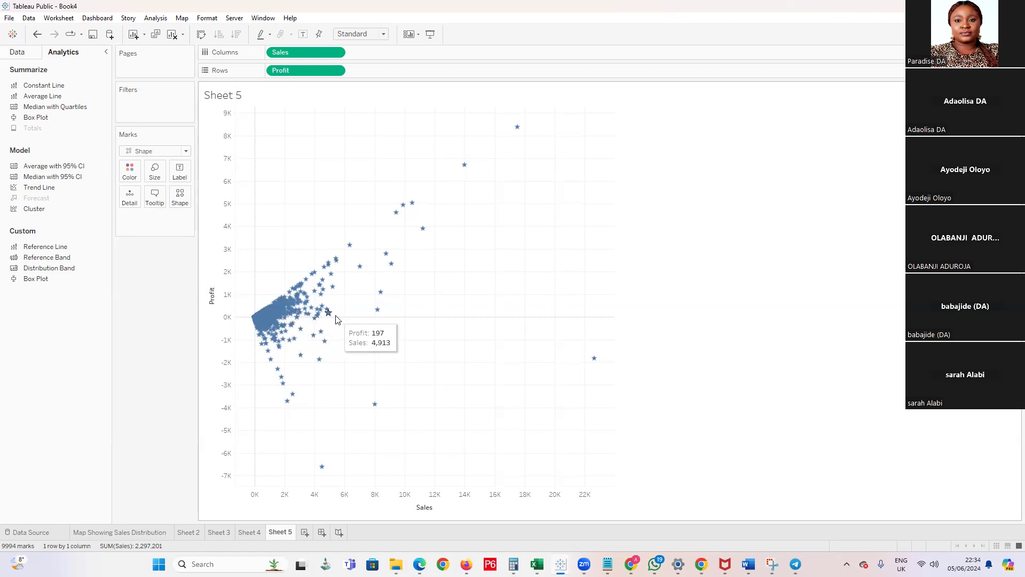
mouse_move(598, 366)
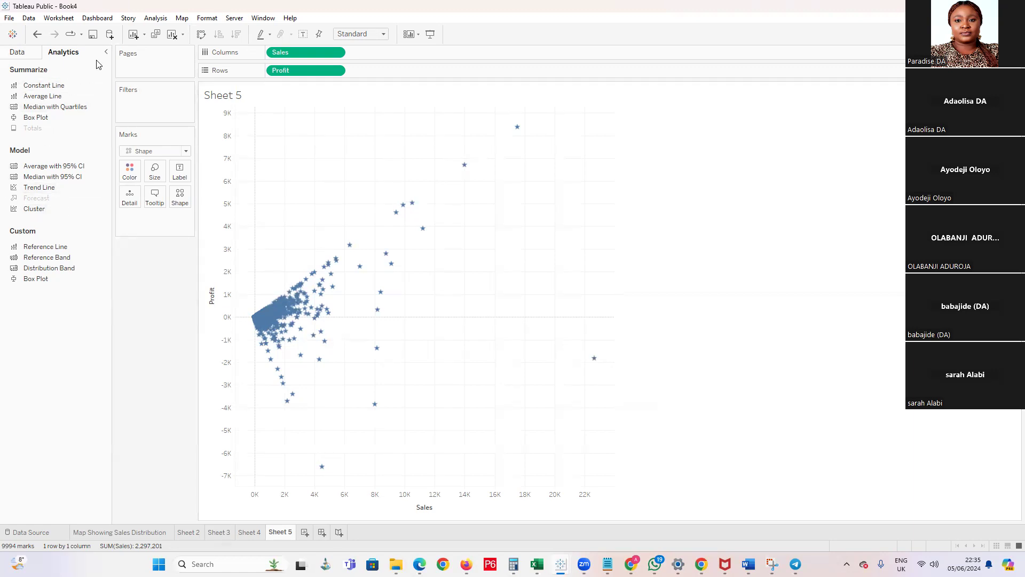
Try labelling the scatter plot's points with Category, take the label off again, and inspect a point's Sales and Profit
click(16, 52)
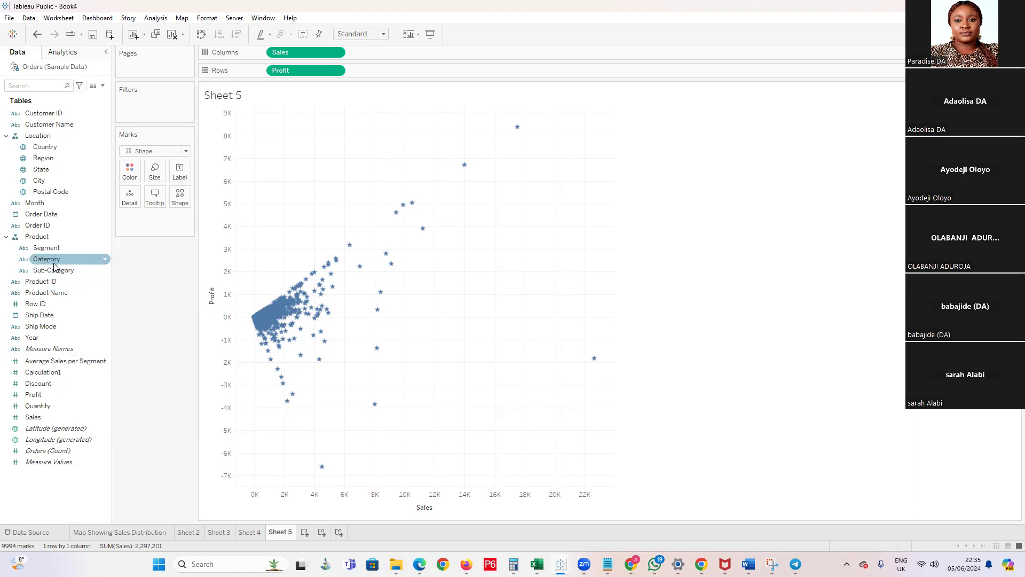
drag(53, 261, 179, 177)
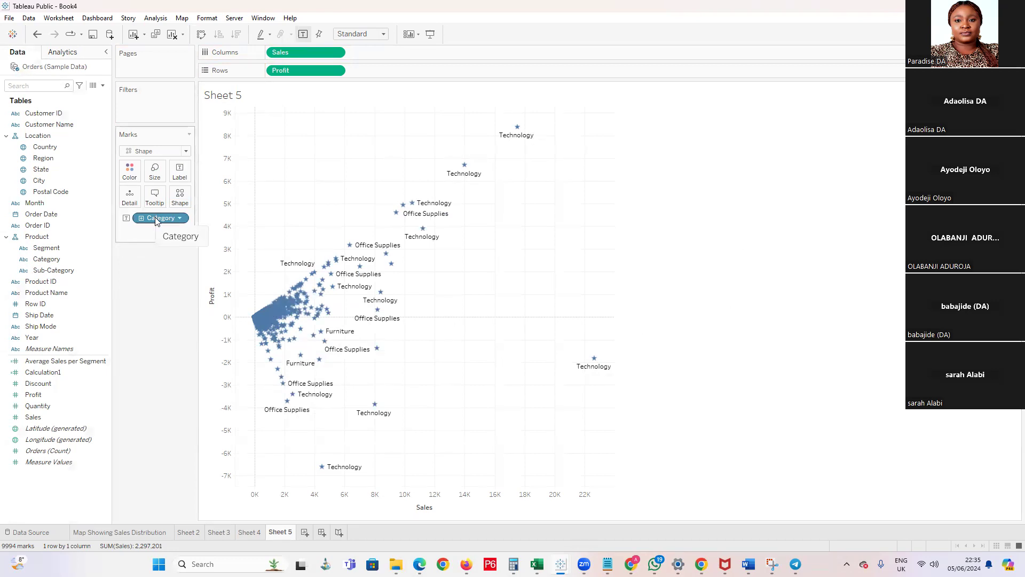
drag(155, 220, 123, 296)
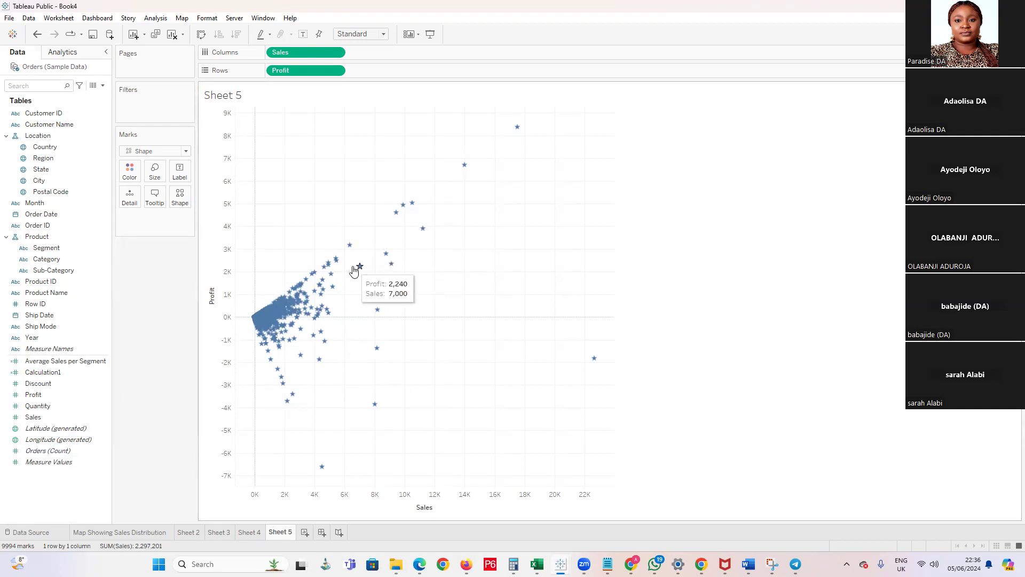
mouse_move(333, 275)
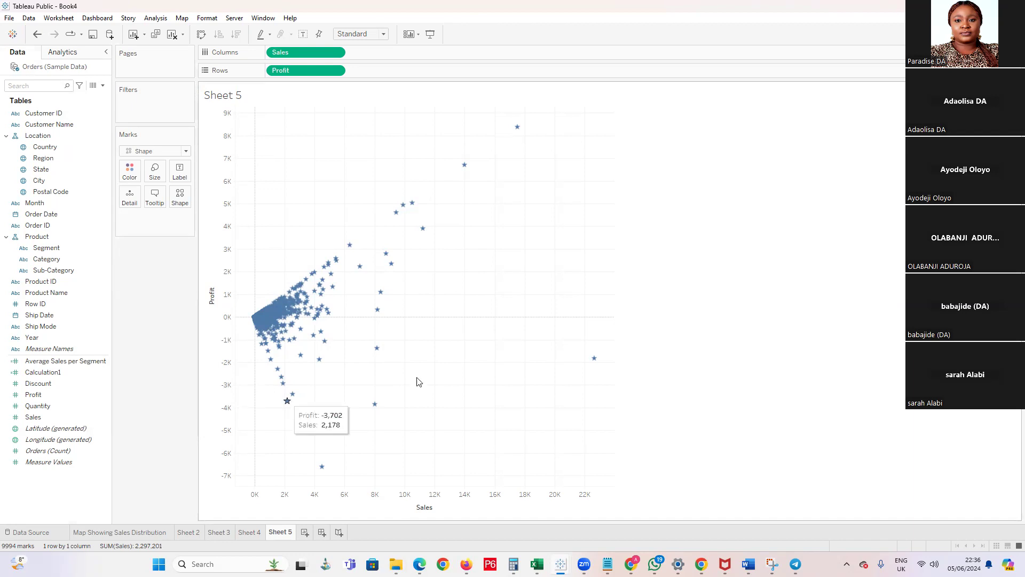
Look back over the donut and pie chart sheets and go to the Sales and Profit chart on Sheet 2
click(246, 533)
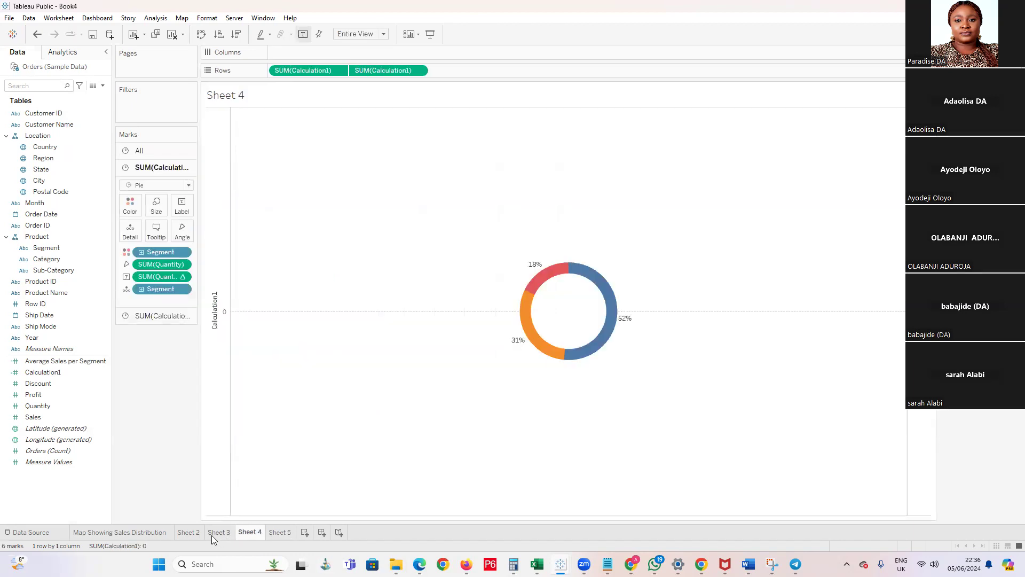
click(217, 534)
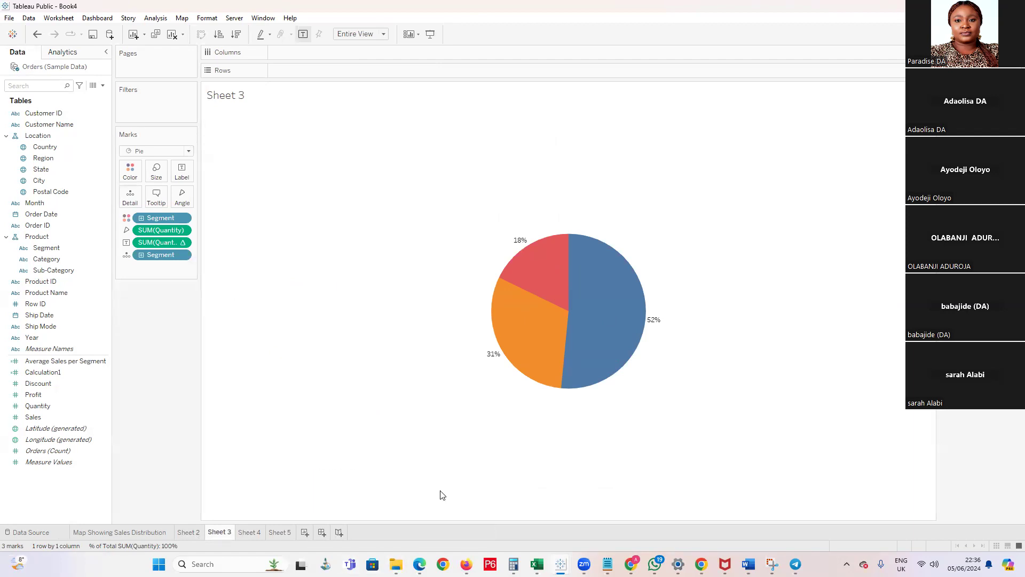
click(278, 532)
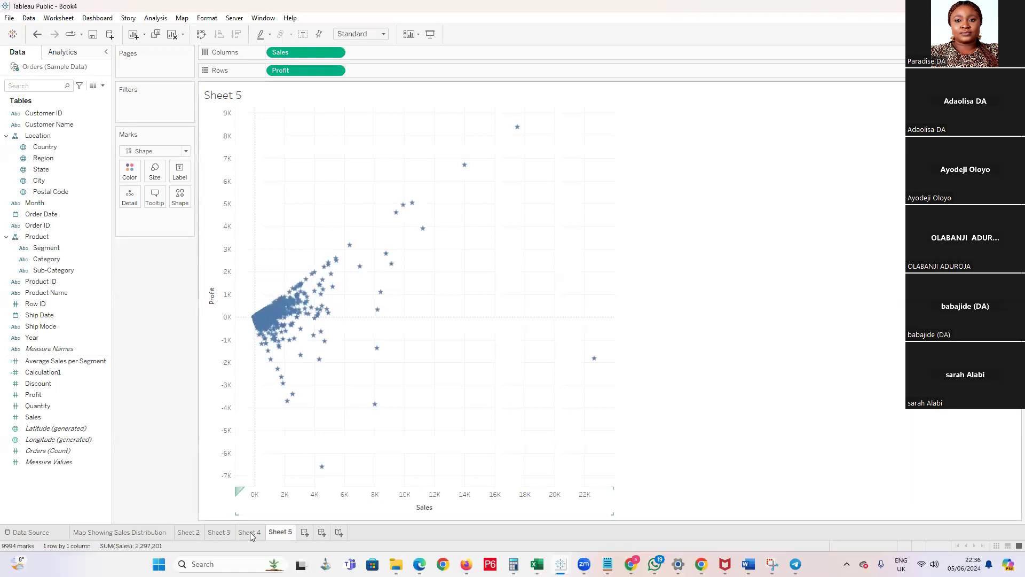
click(250, 532)
click(216, 532)
click(190, 532)
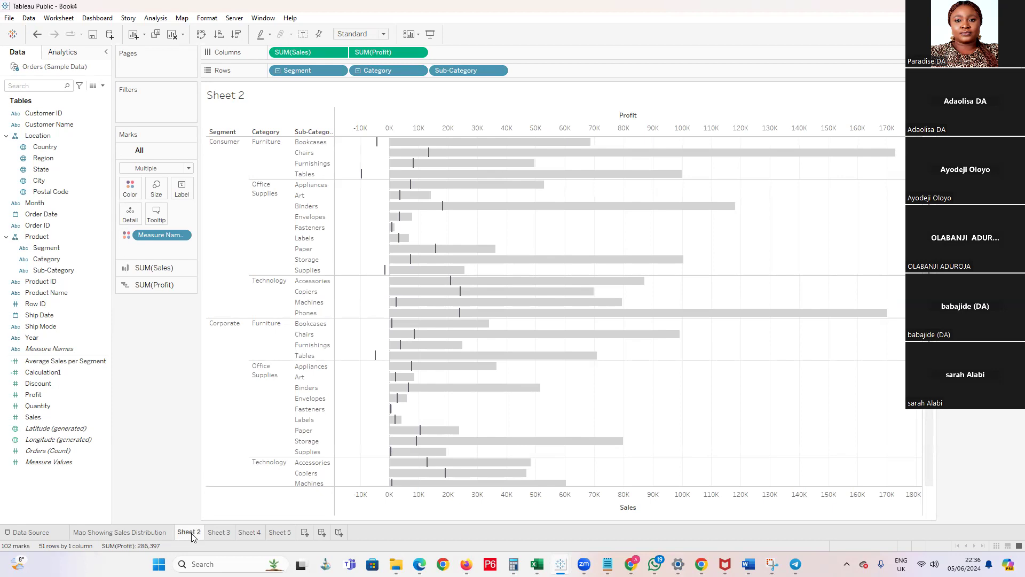
Collapse the rows to Category level, inspect the sales and profit marks per segment, and expand them to Sub-Category again
mouse_move(406, 356)
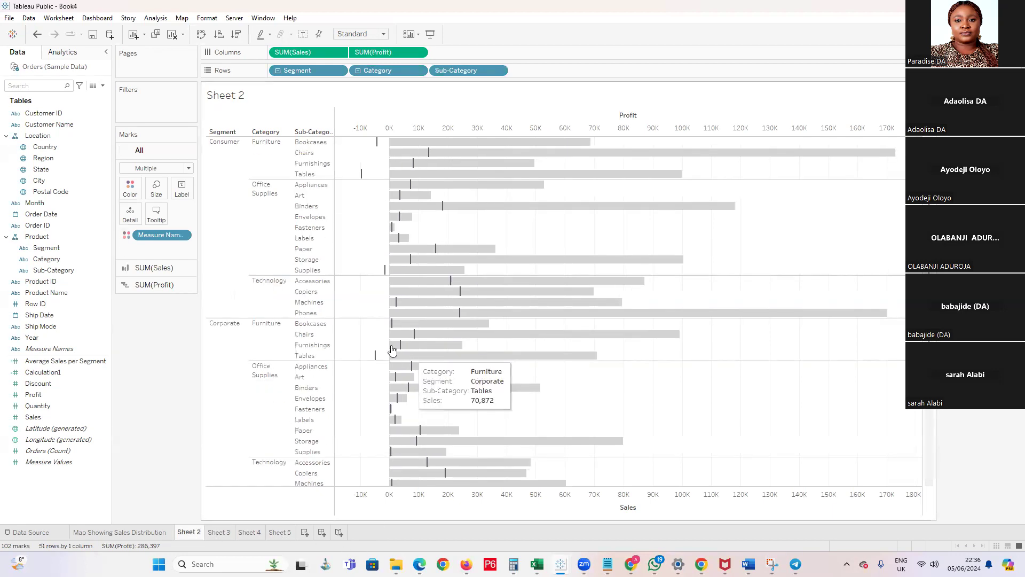
click(358, 71)
mouse_move(335, 155)
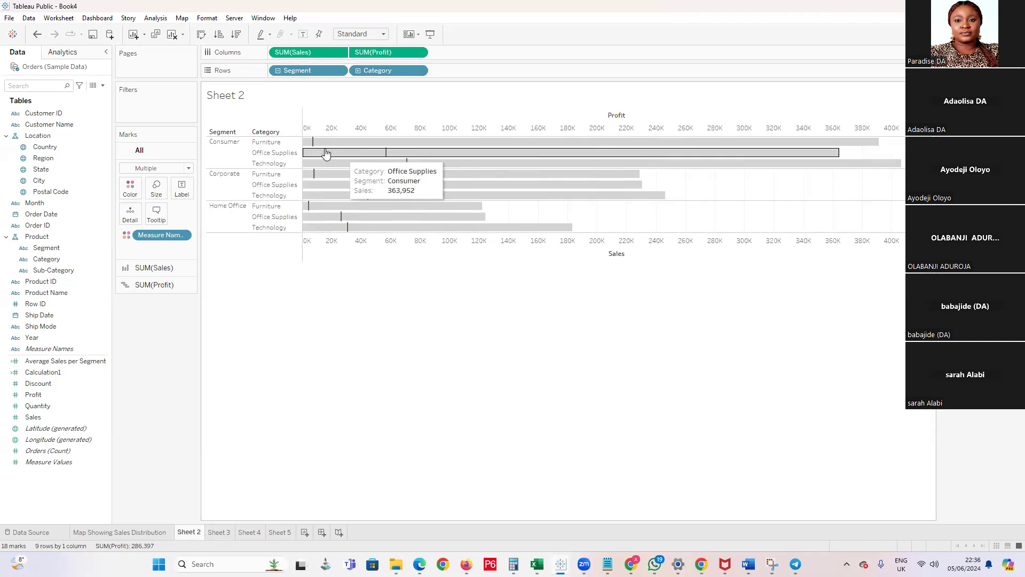
mouse_move(309, 212)
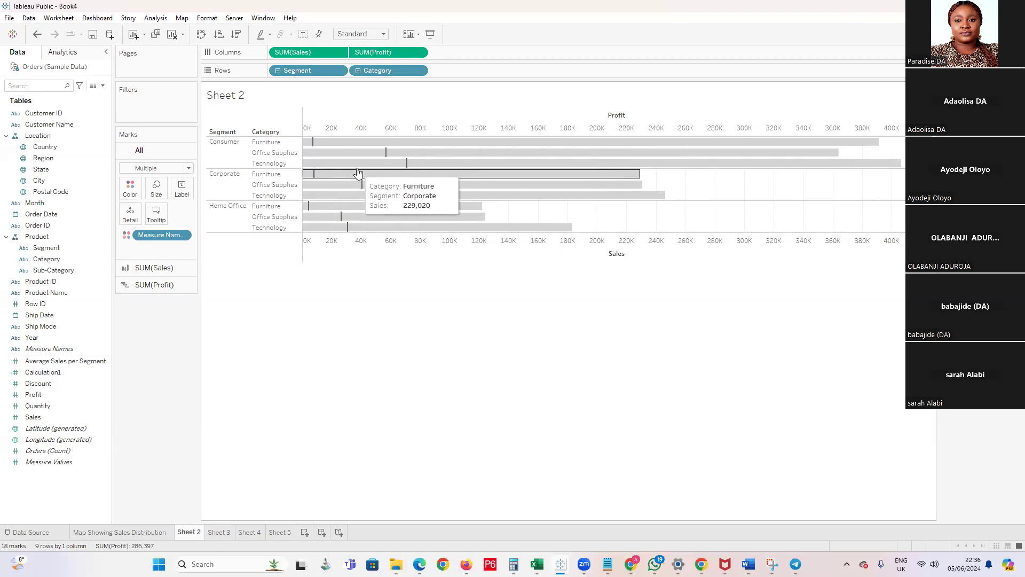
click(357, 70)
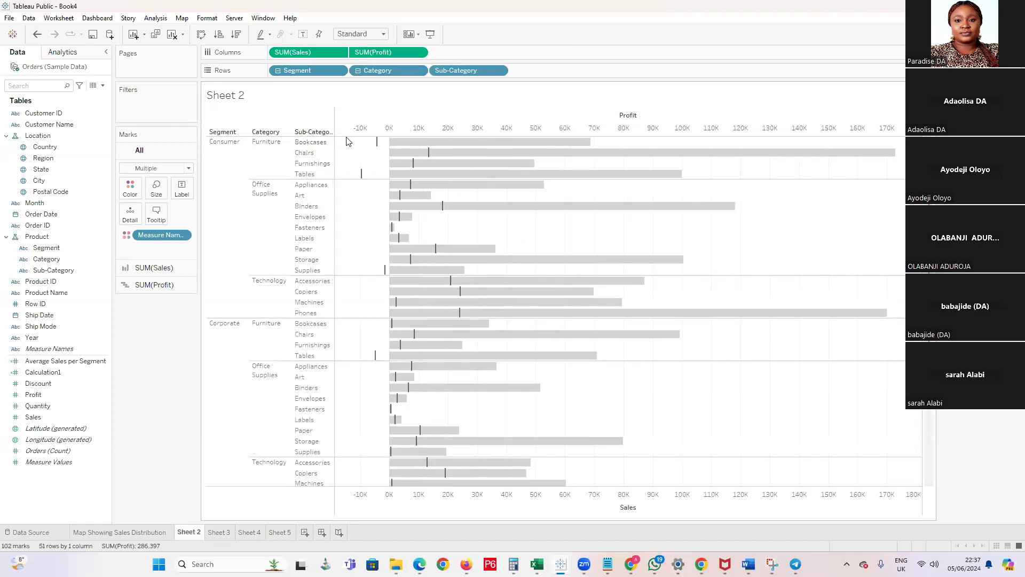
Examine the sub-category bars in all segments for negative profit, comparing each profit mark with its sales bar
scroll(377, 267, down, 3)
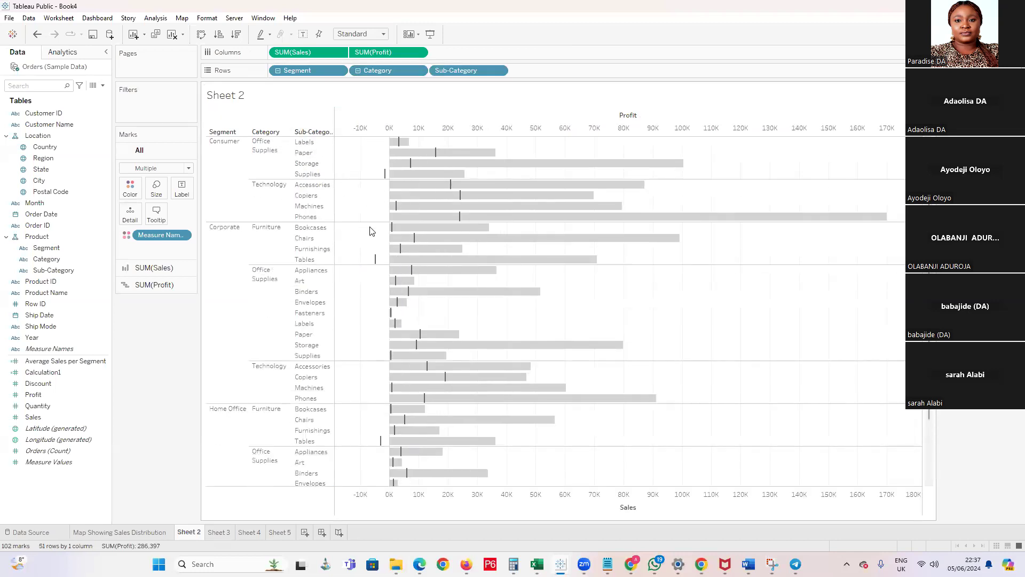
scroll(377, 281, up, 3)
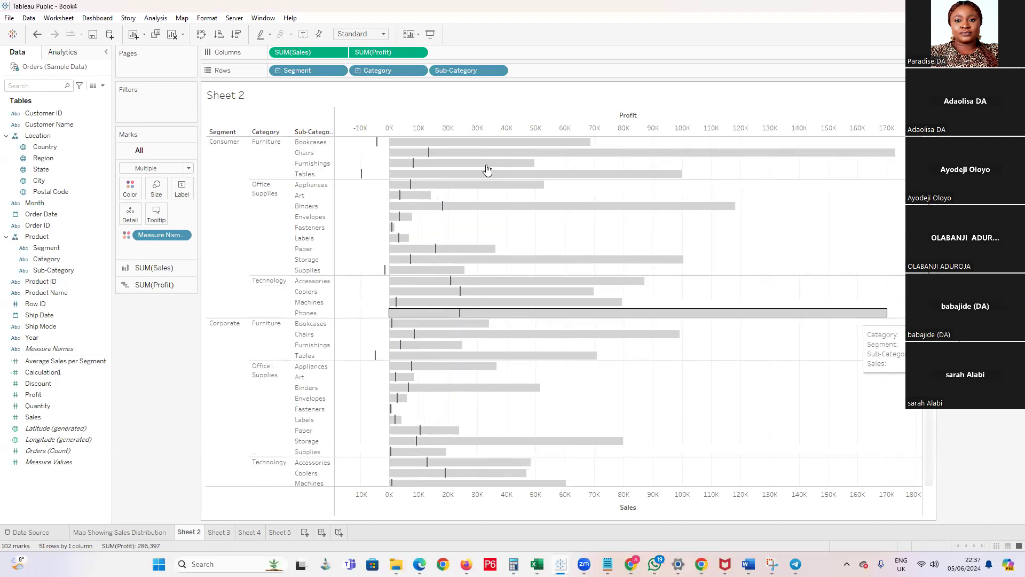
mouse_move(377, 145)
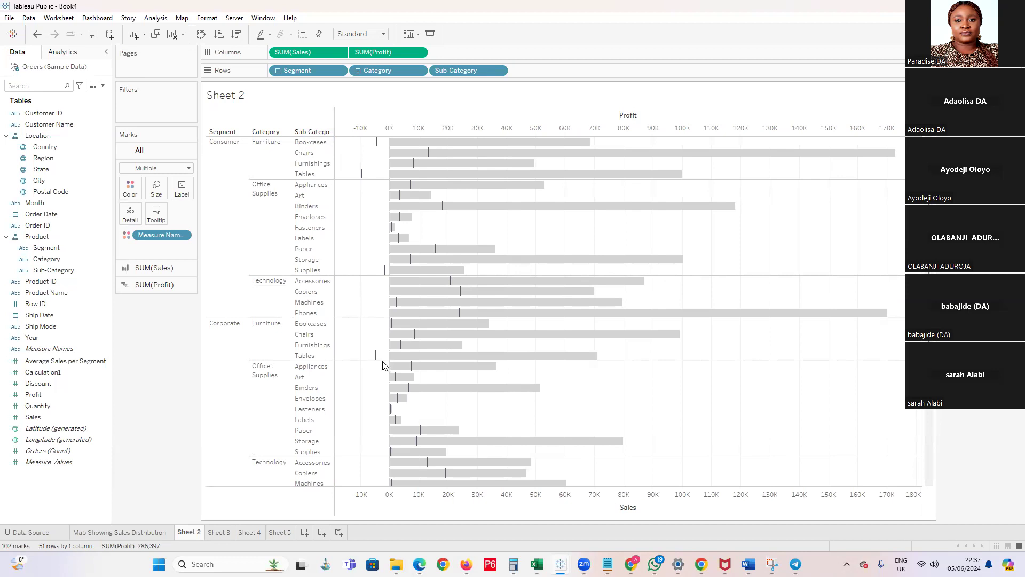
scroll(383, 366, down, 3)
scroll(382, 365, down, 3)
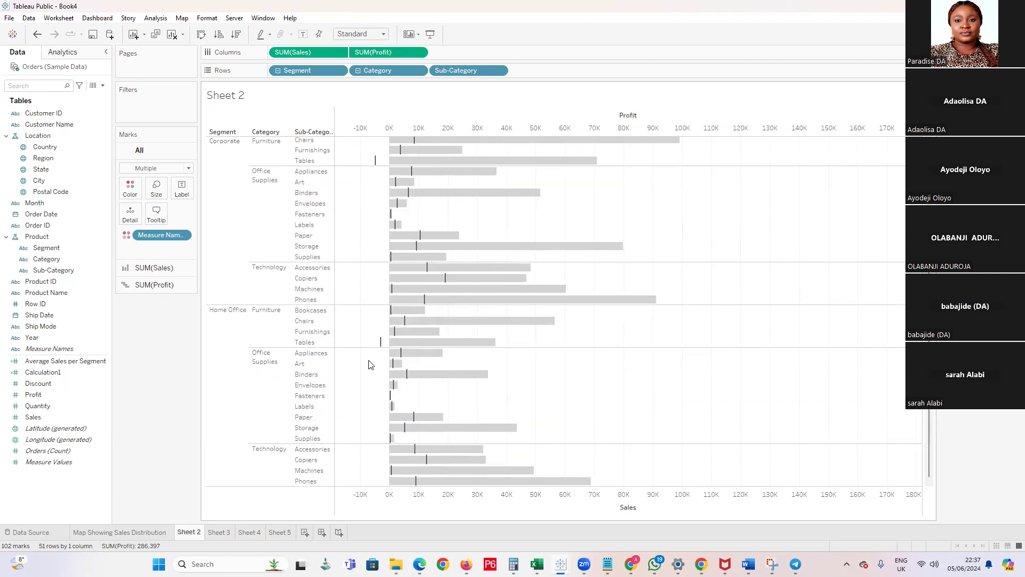
scroll(352, 341, up, 6)
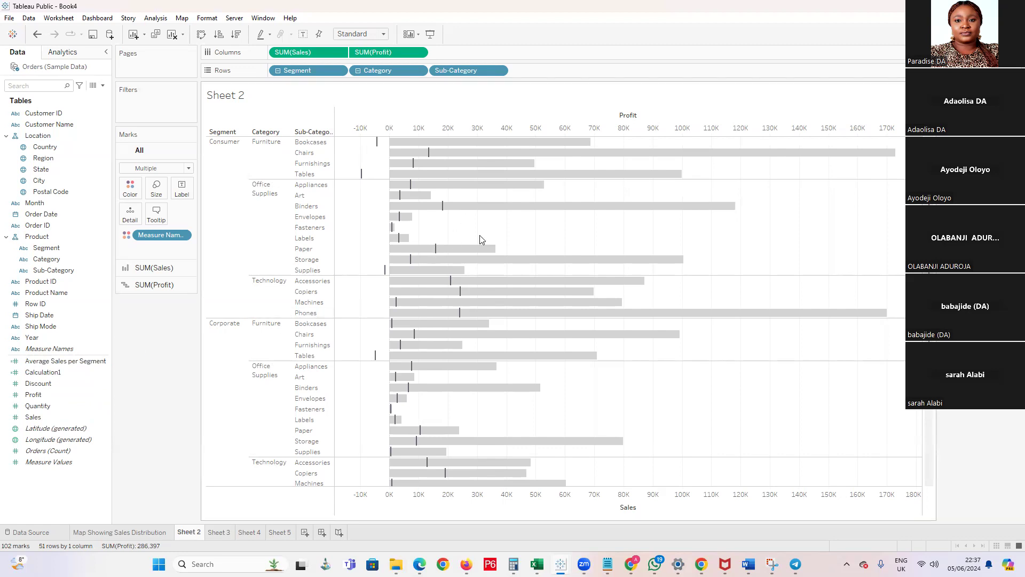
mouse_move(536, 264)
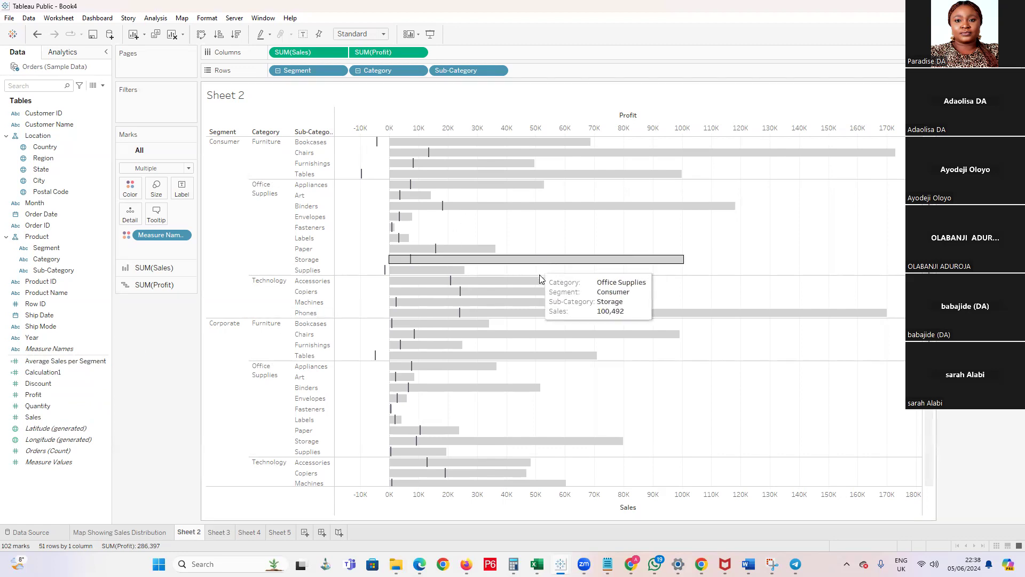
mouse_move(489, 293)
Add Discount to the columns after Sales and Profit on Sheet 2 and compare discounts with the loss-making sub-categories
click(61, 385)
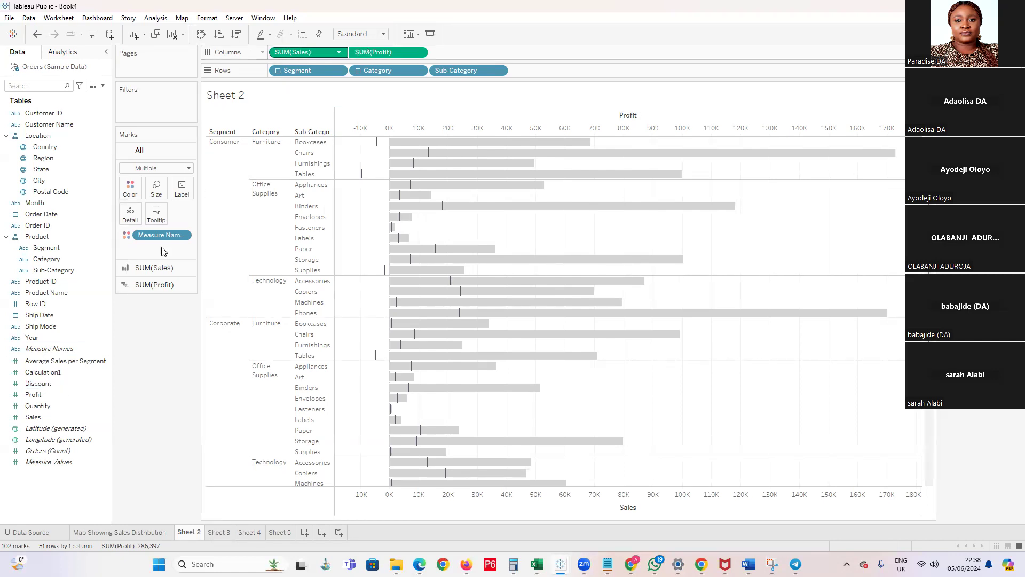
drag(49, 387, 465, 54)
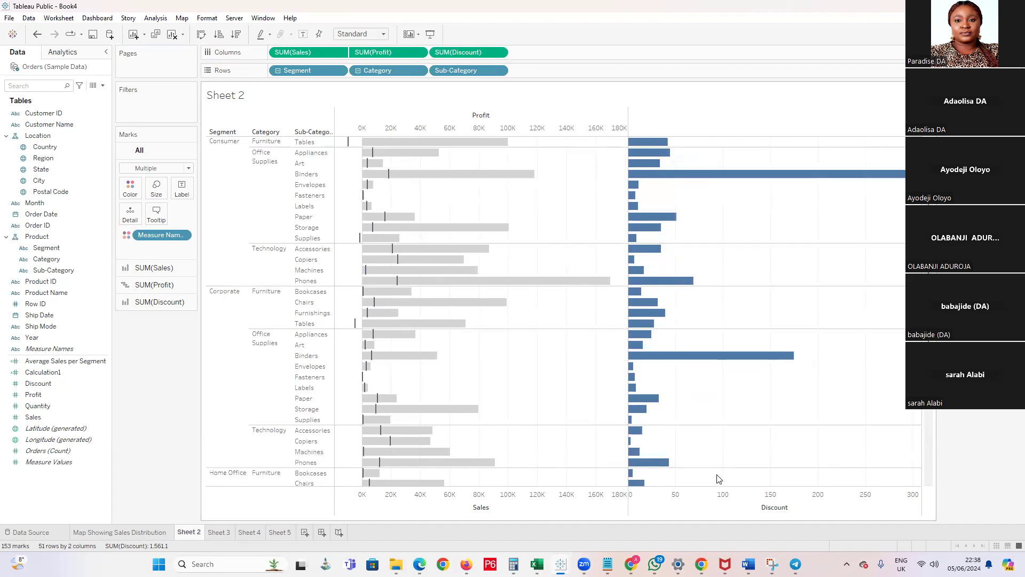
scroll(715, 478, down, 5)
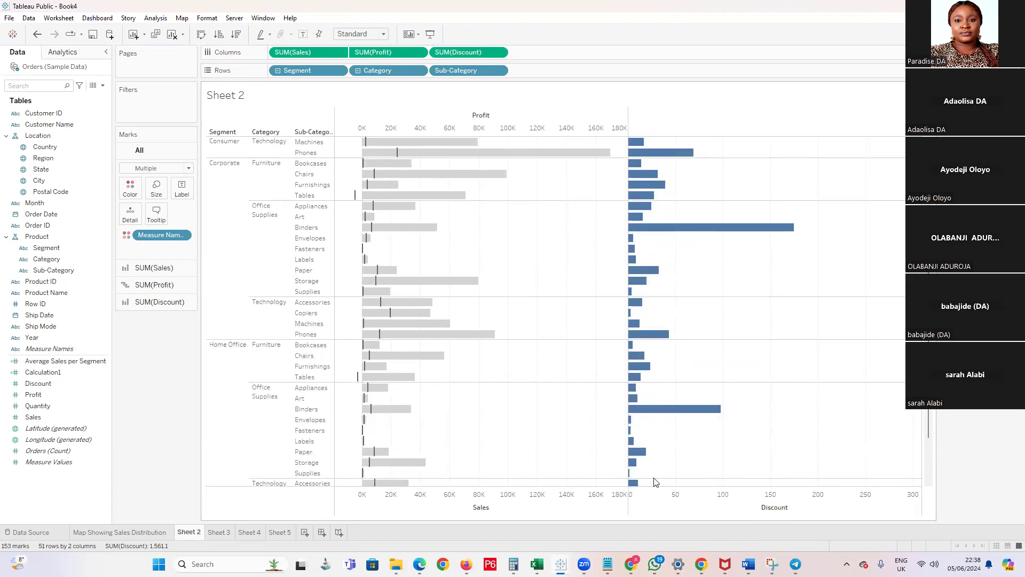
scroll(654, 483, up, 5)
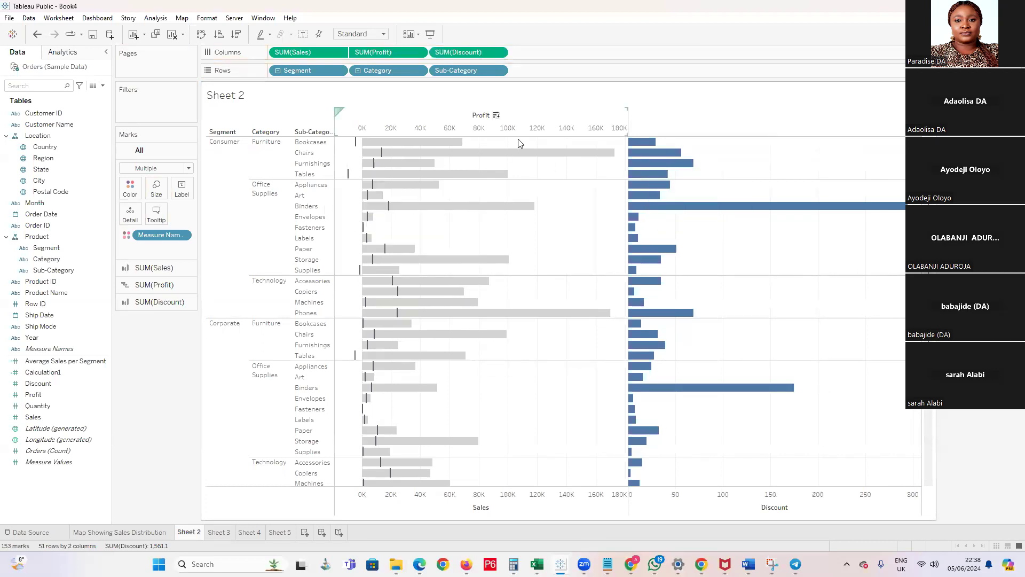
scroll(561, 236, down, 5)
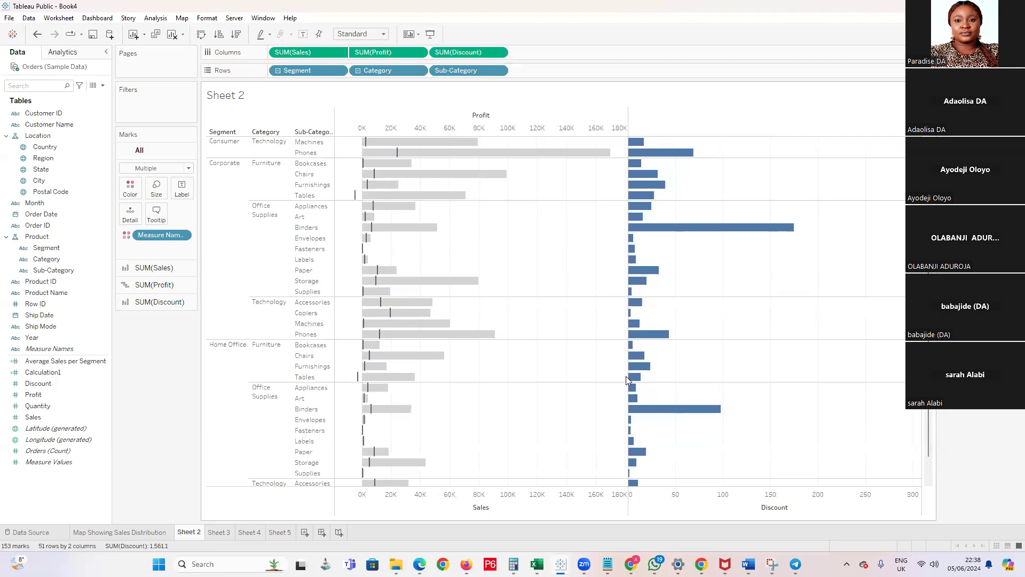
mouse_move(639, 379)
scroll(640, 381, down, 1)
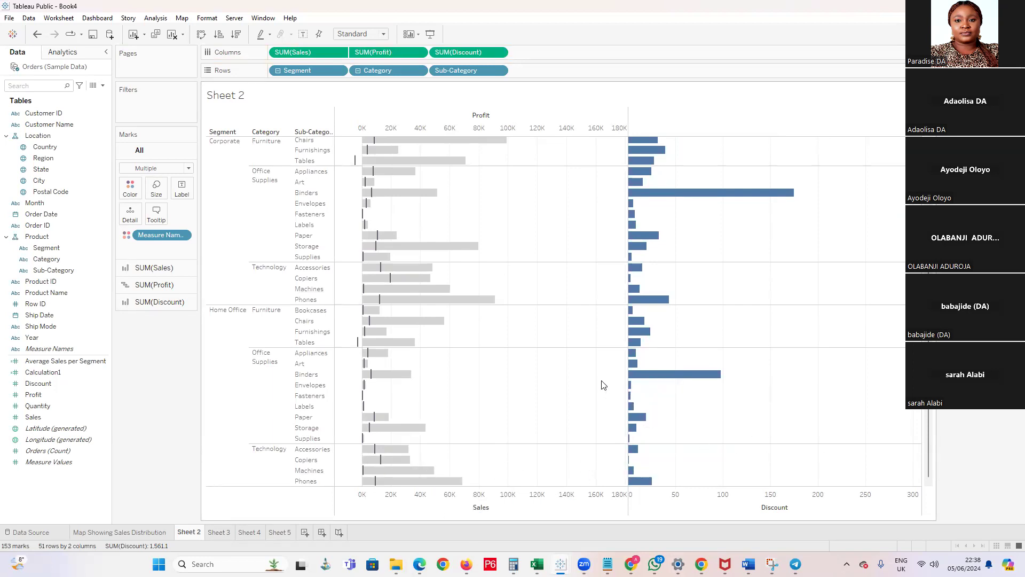
scroll(601, 380, up, 5)
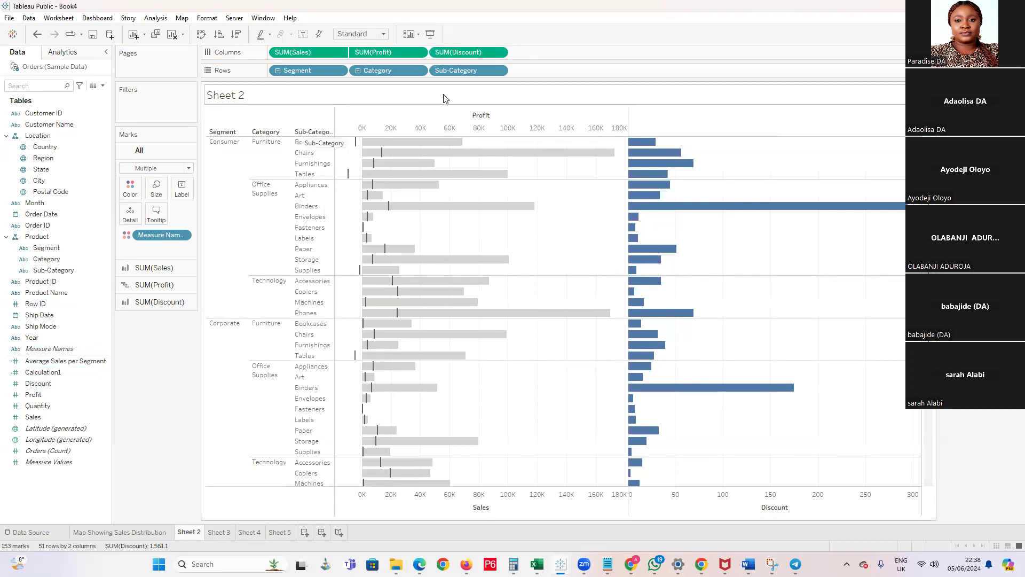
Create a new worksheet and build a line chart of total Sales by year of Ship Date, with Sales on the rows
click(283, 533)
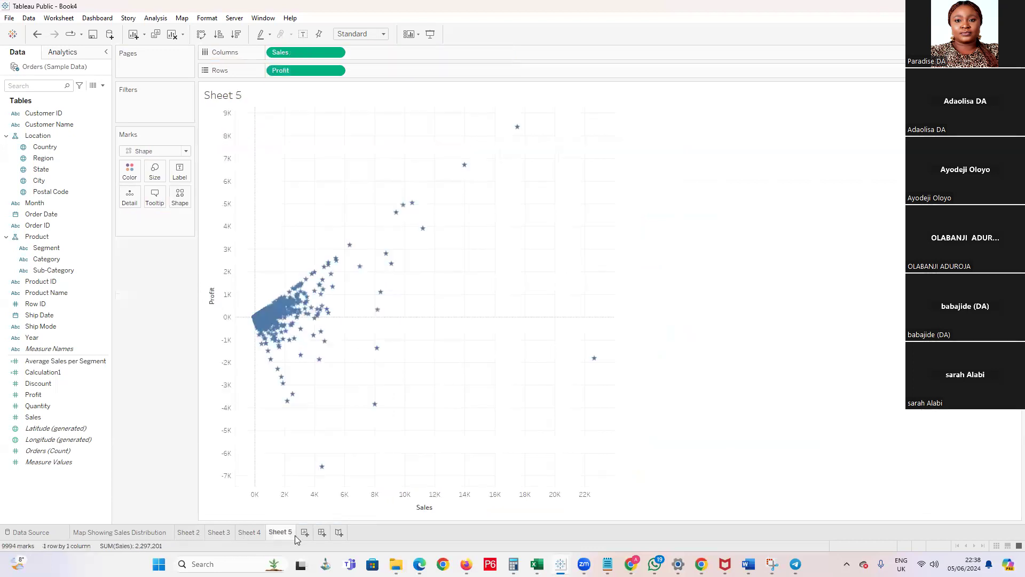
click(304, 532)
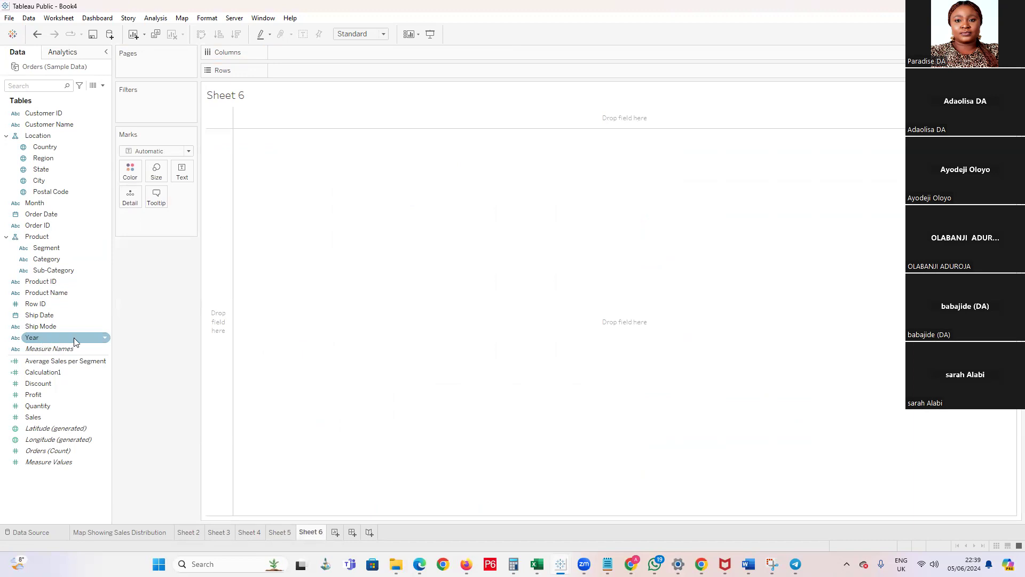
click(103, 341)
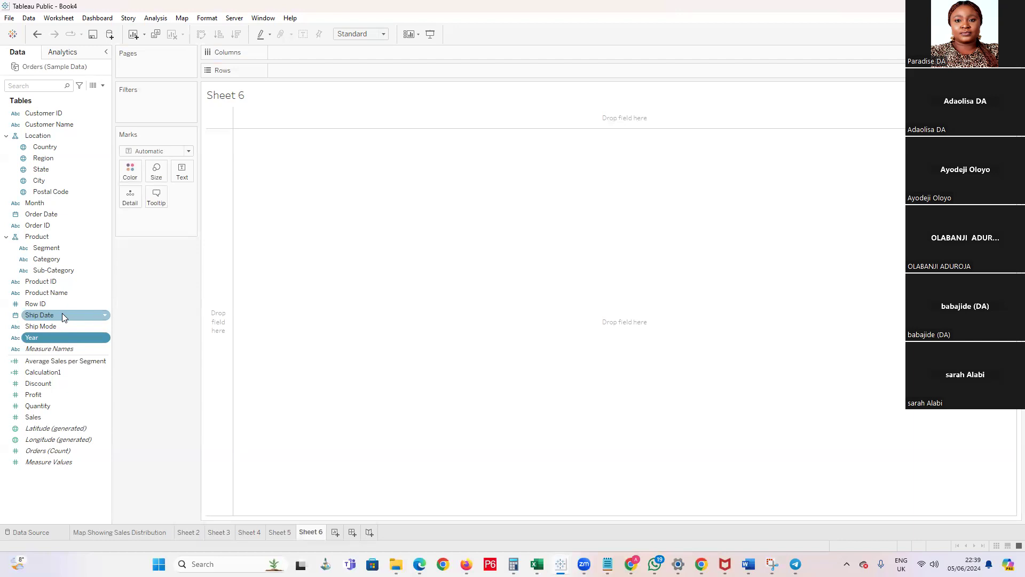
drag(49, 315, 286, 58)
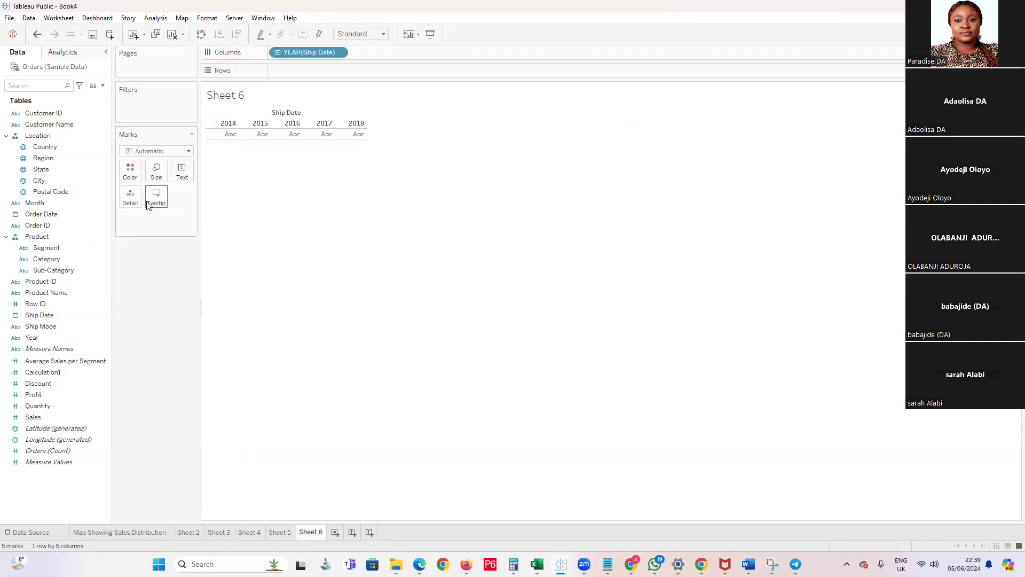
drag(33, 417, 312, 60)
drag(43, 416, 288, 70)
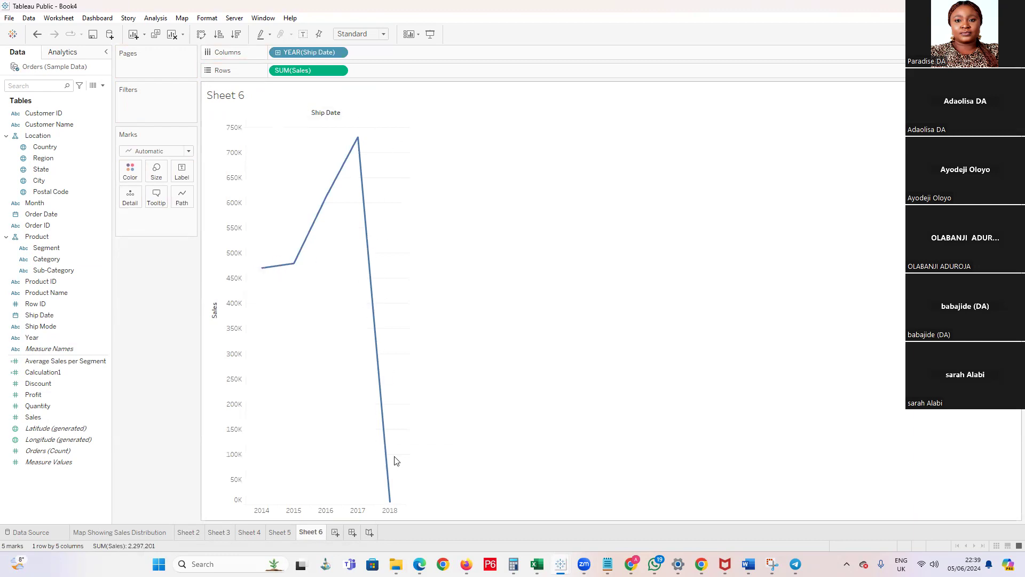
mouse_move(391, 506)
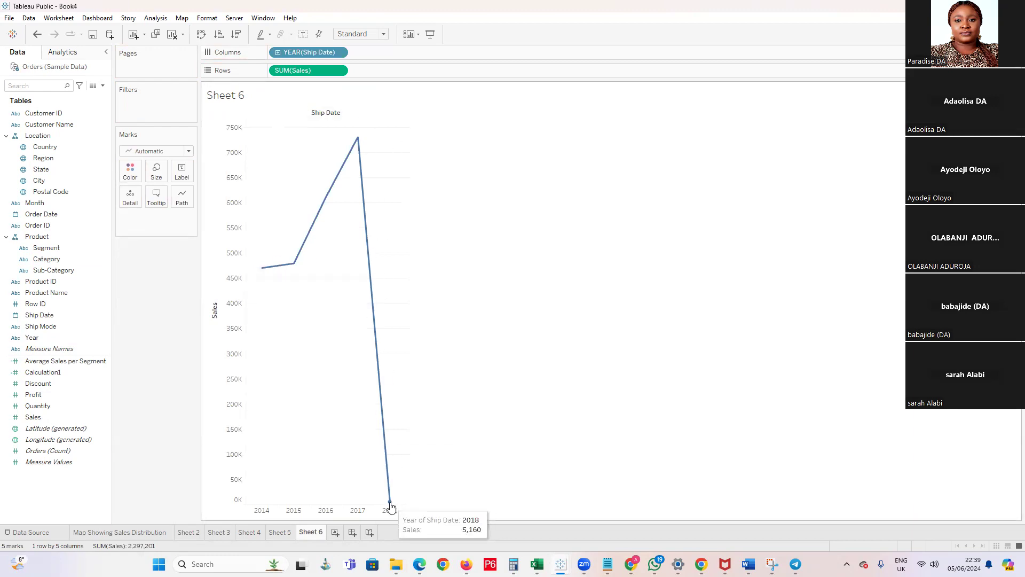
click(339, 53)
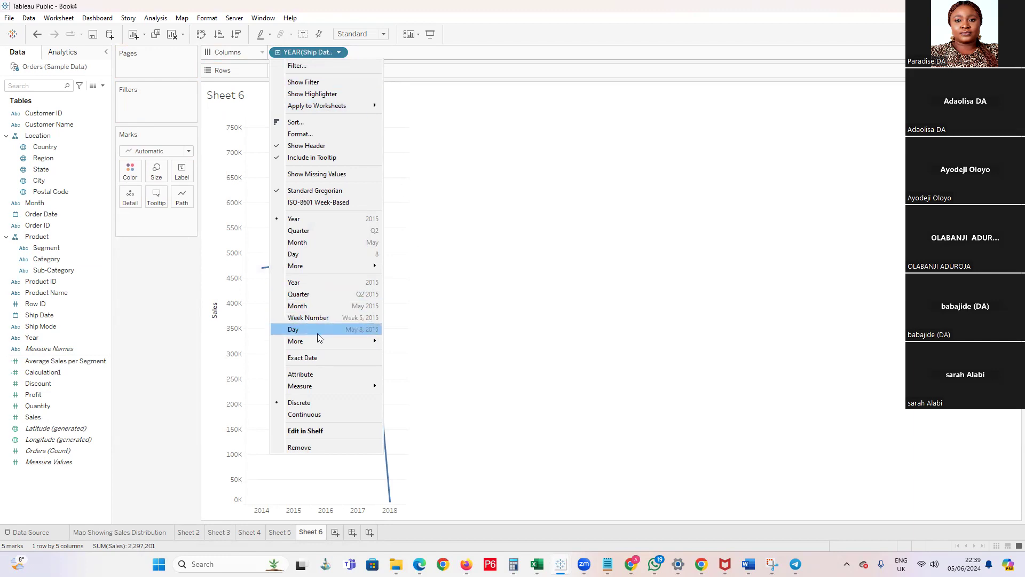
mouse_move(319, 342)
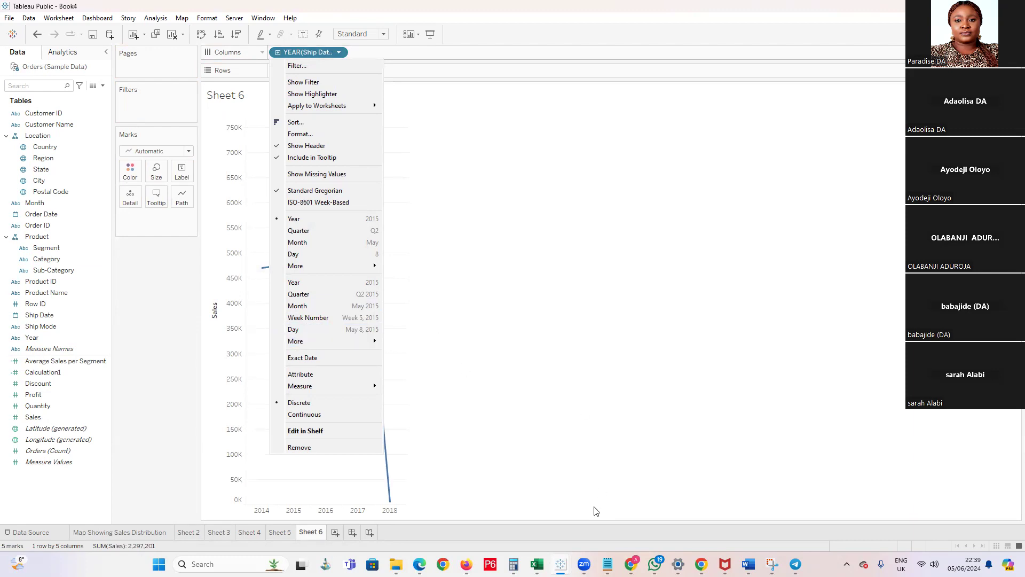
click(599, 333)
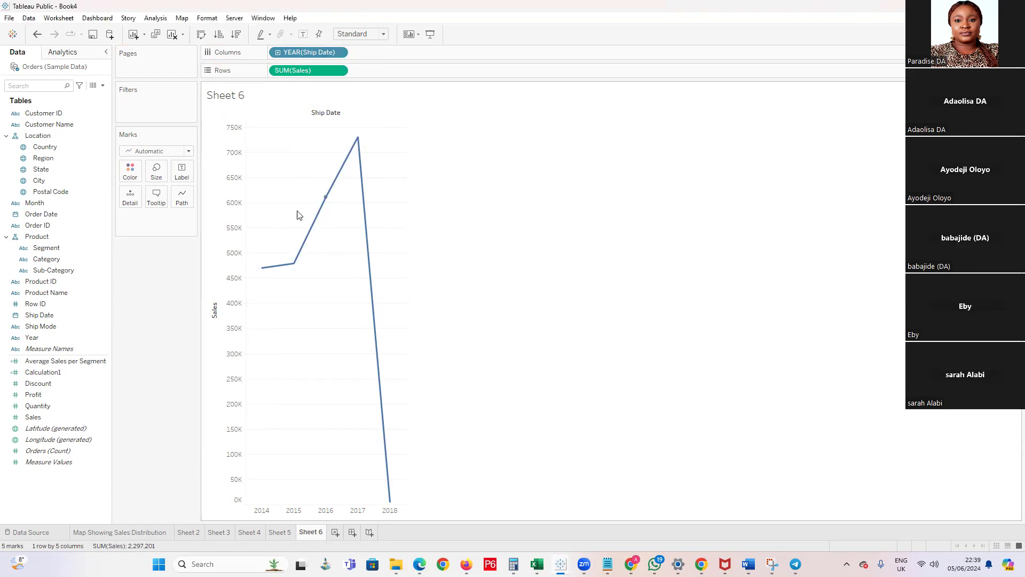
click(338, 52)
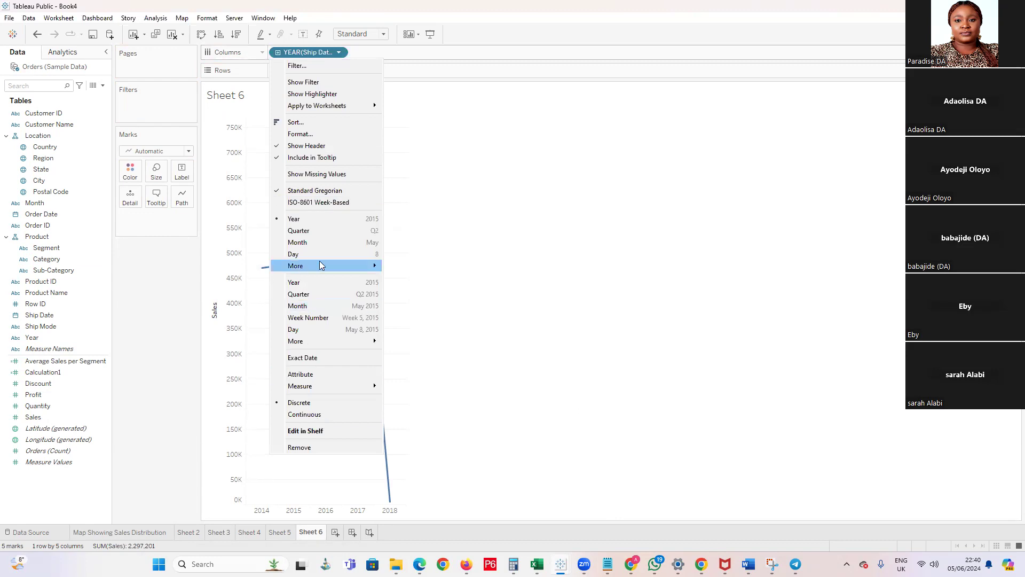
click(203, 137)
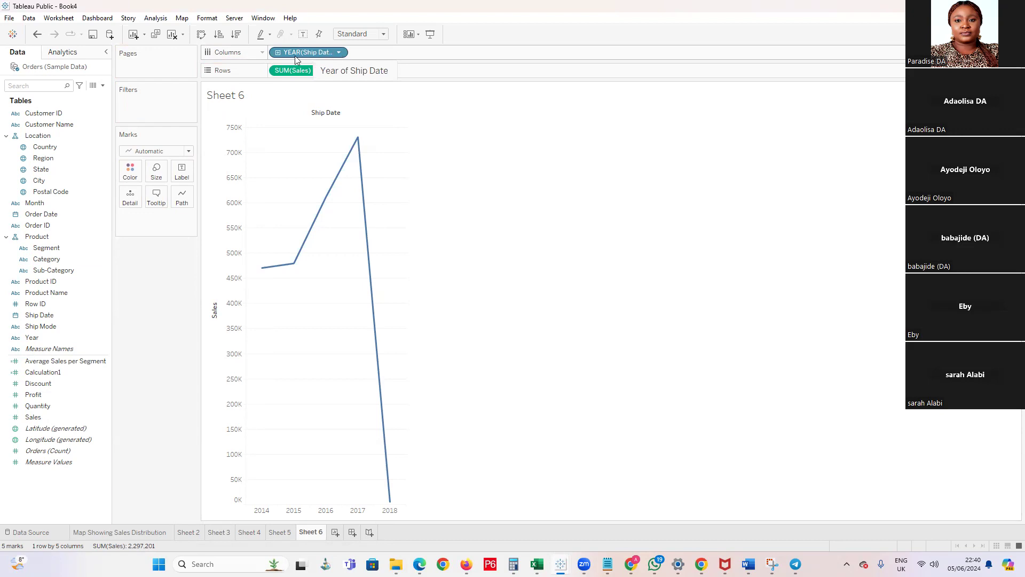
Change Ship Date on the columns to continuous years, and refine it to continuous months of the month-and-year type
click(338, 53)
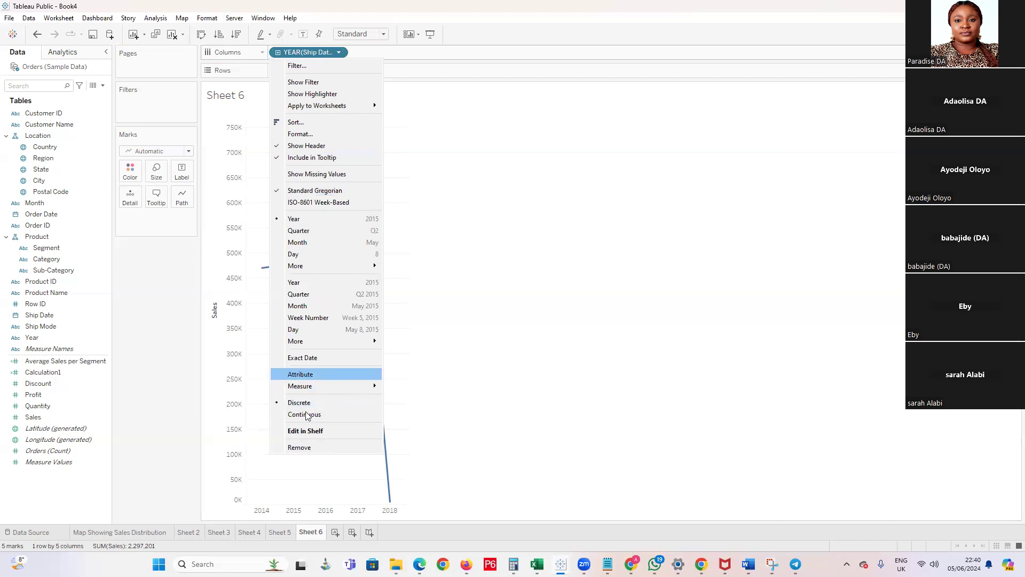
mouse_move(319, 389)
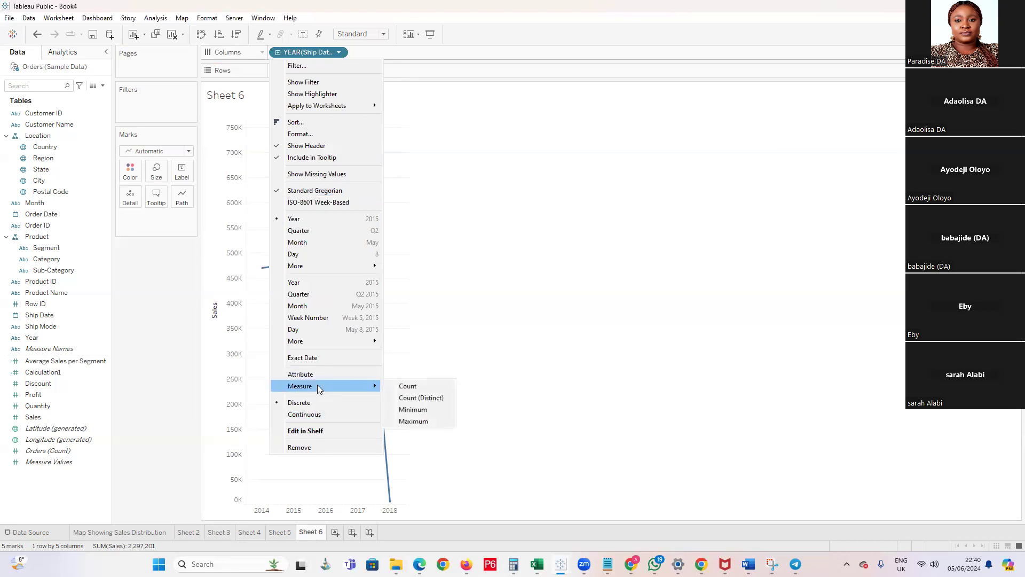
click(328, 288)
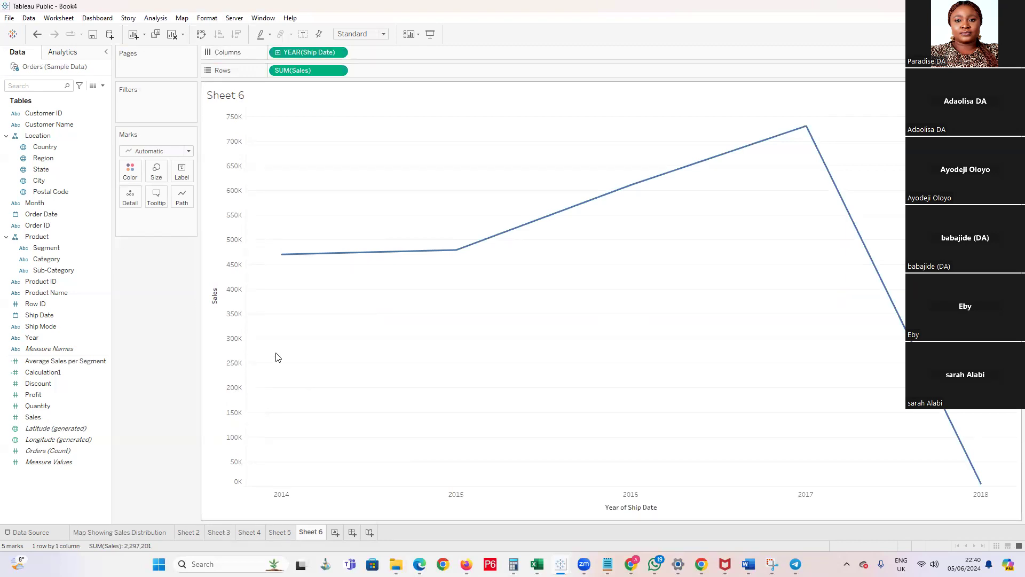
click(337, 53)
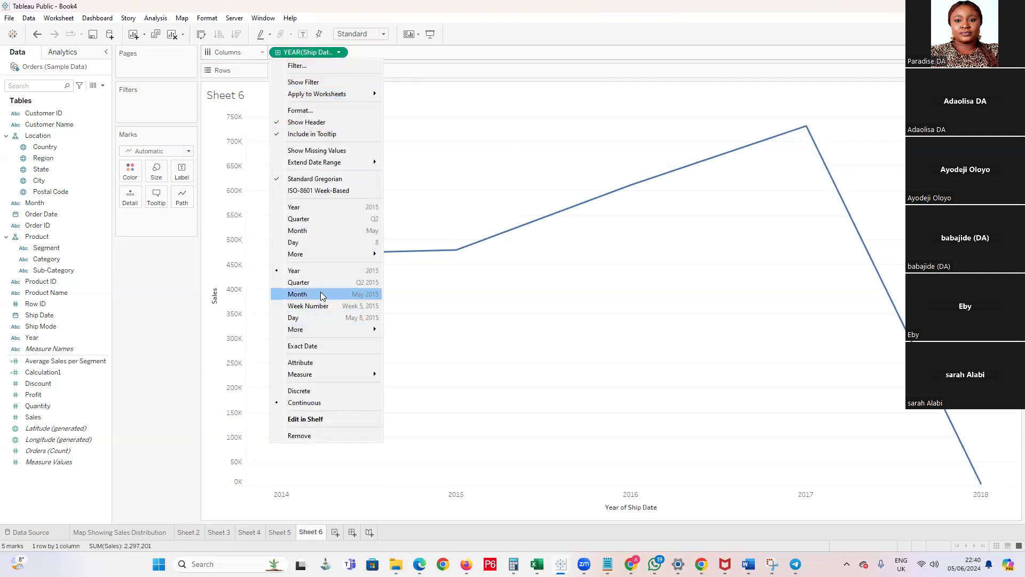
click(324, 294)
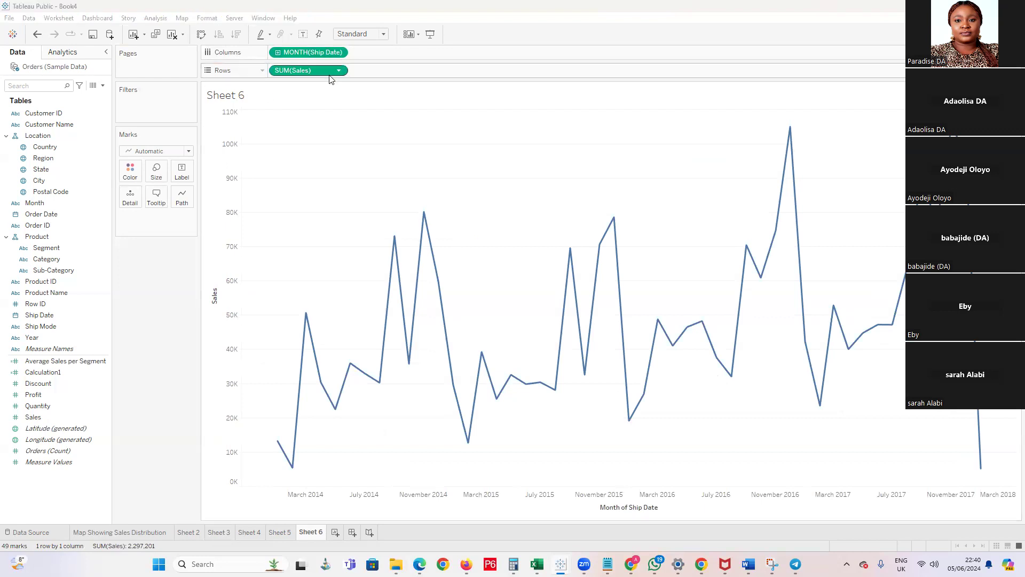
Duplicate the total Sales measure on the rows and apply a Moving Average quick table calculation to the copy
drag(329, 75, 409, 76)
click(418, 71)
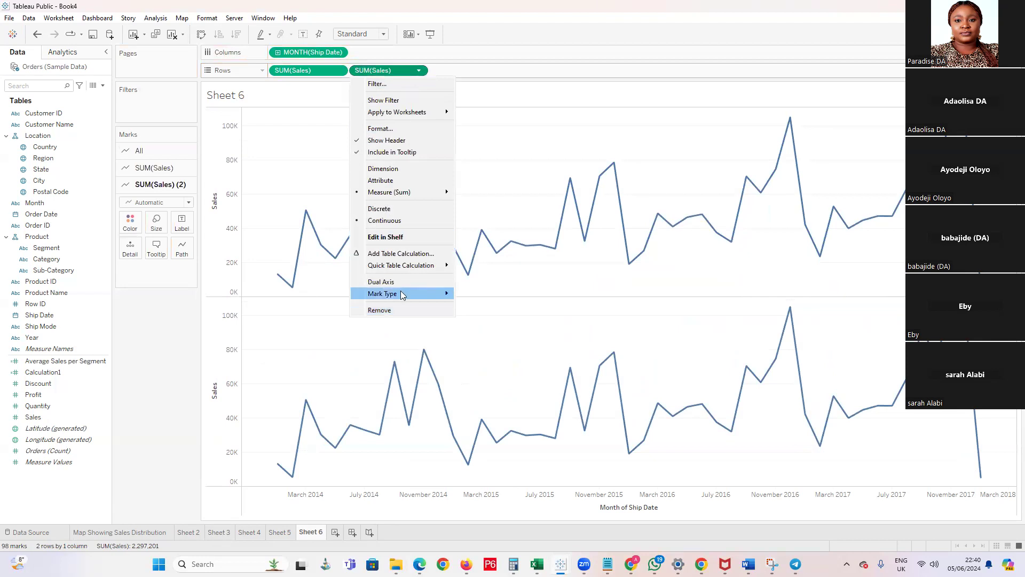
mouse_move(421, 266)
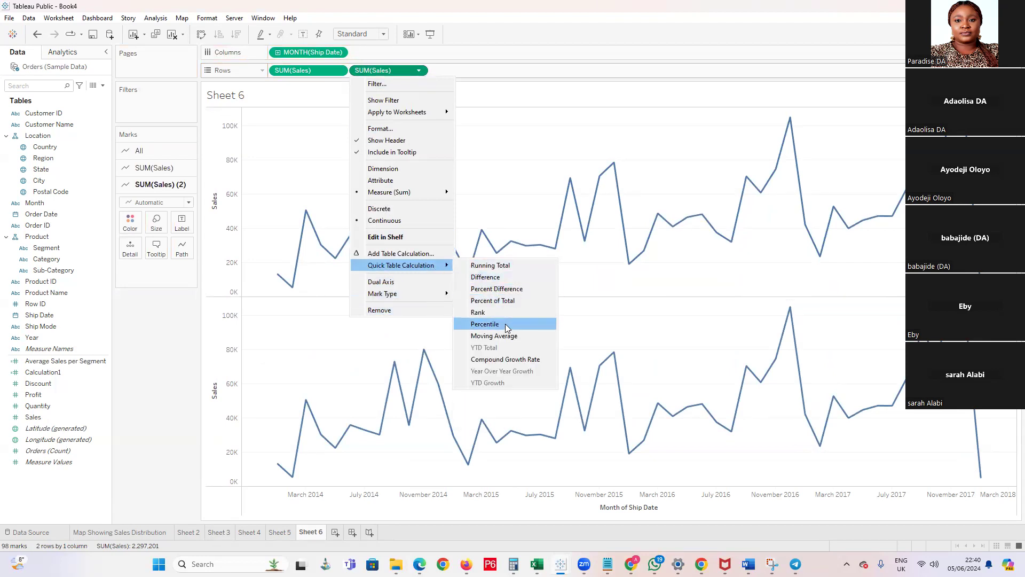
click(507, 340)
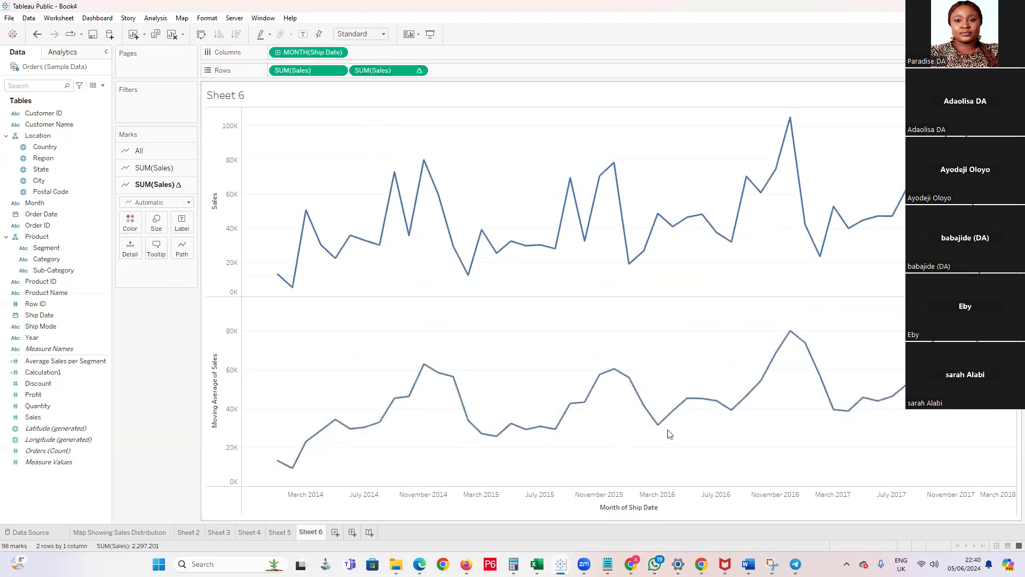
Edit the moving average formula to WINDOW_AVG(SUM([Sales]), -100, 0) and inspect the January 2014 mark on its line
double_click(398, 73)
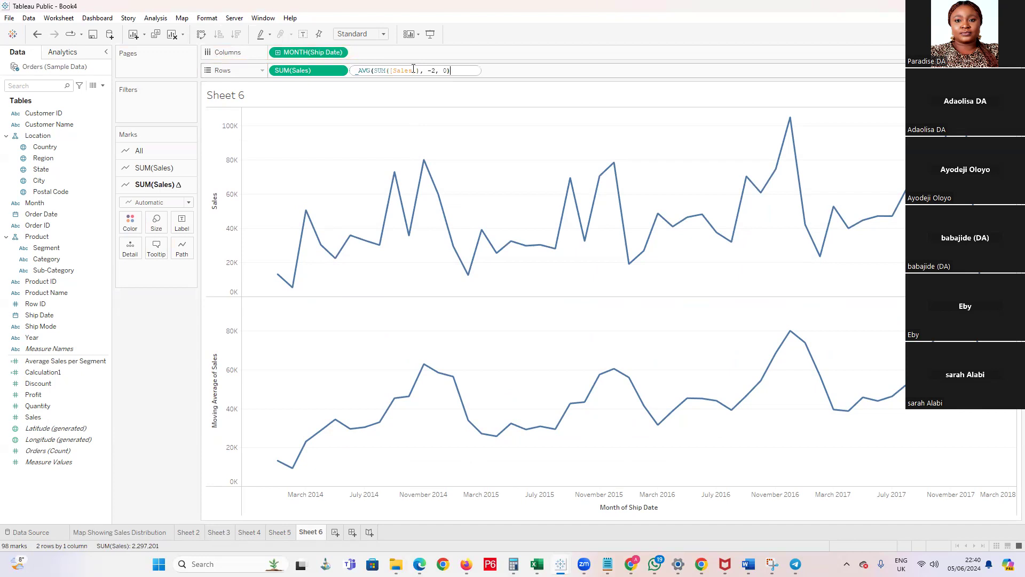
click(435, 71)
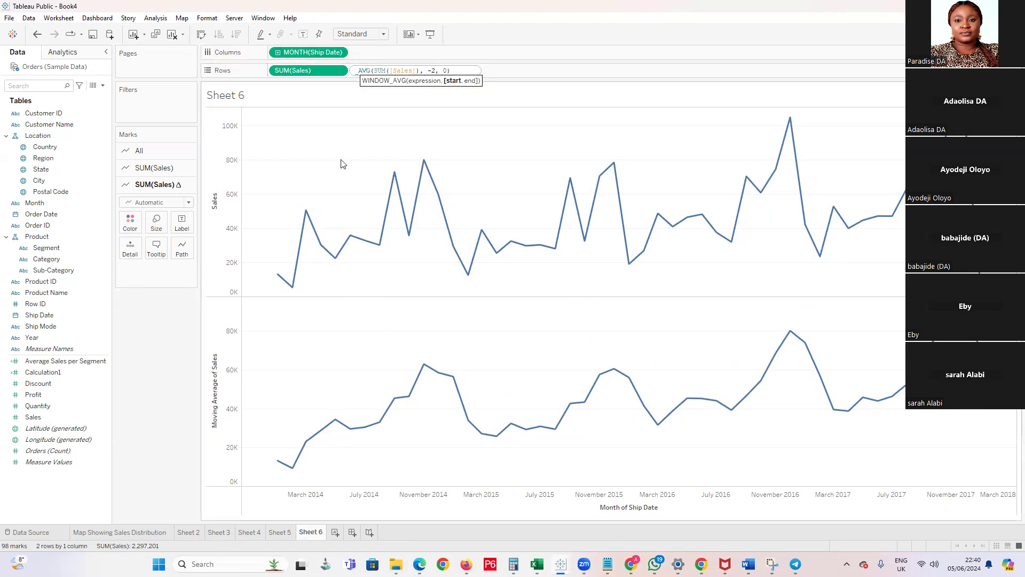
key(BackSpace)
text(100)
key(Return)
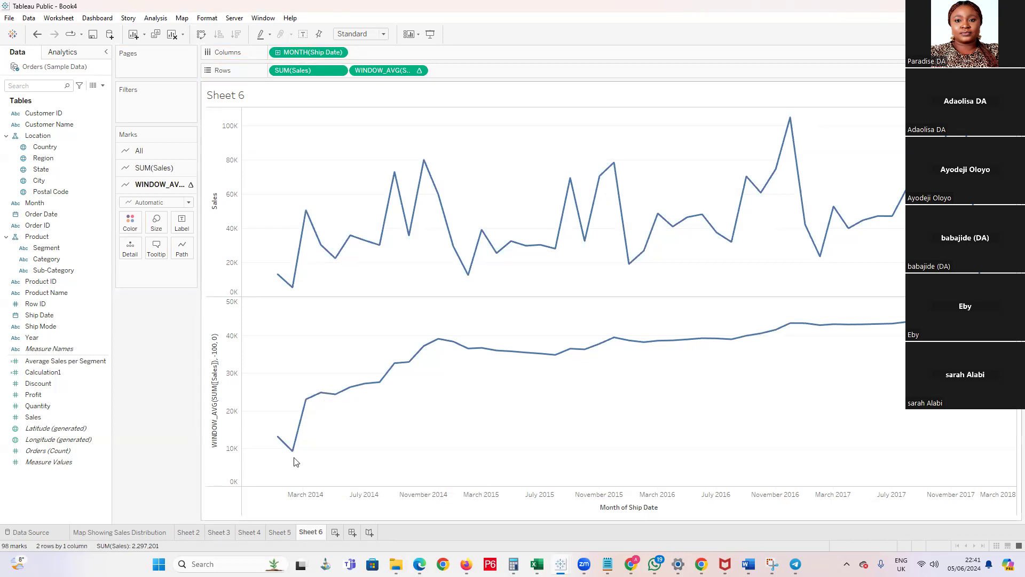
mouse_move(276, 277)
mouse_move(283, 450)
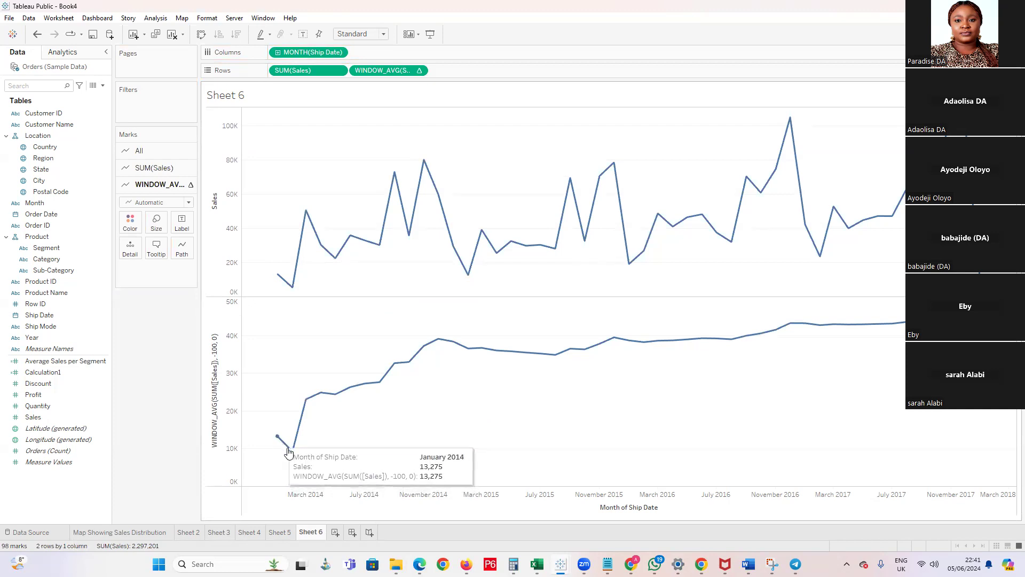
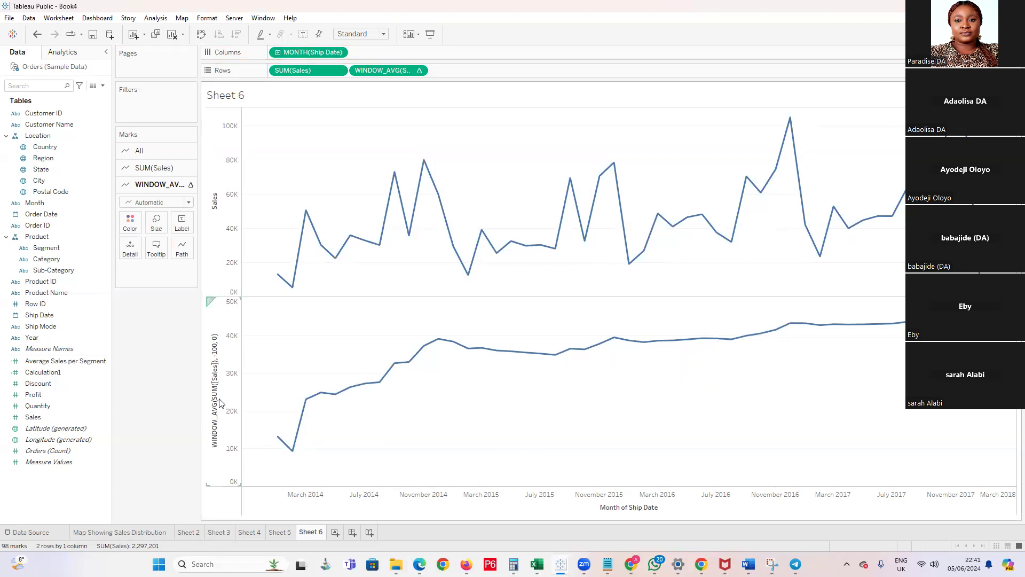
Open the moving average measure's formula on the rows for inline editing and review its start argument
click(419, 70)
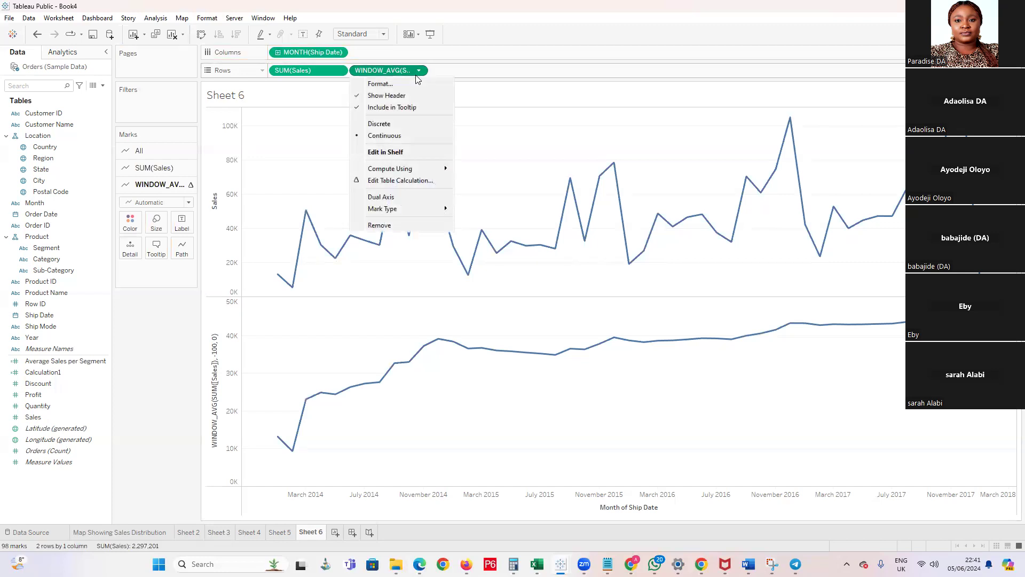
double_click(402, 70)
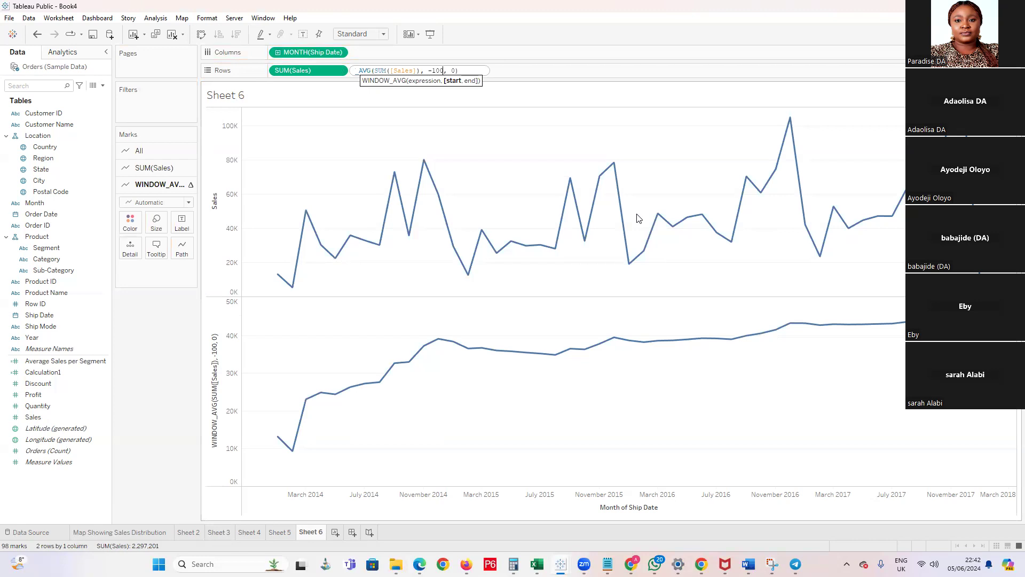
Go to the Tableau Public profile page in the browser and sign in with the saved account e-mail and password
click(8, 18)
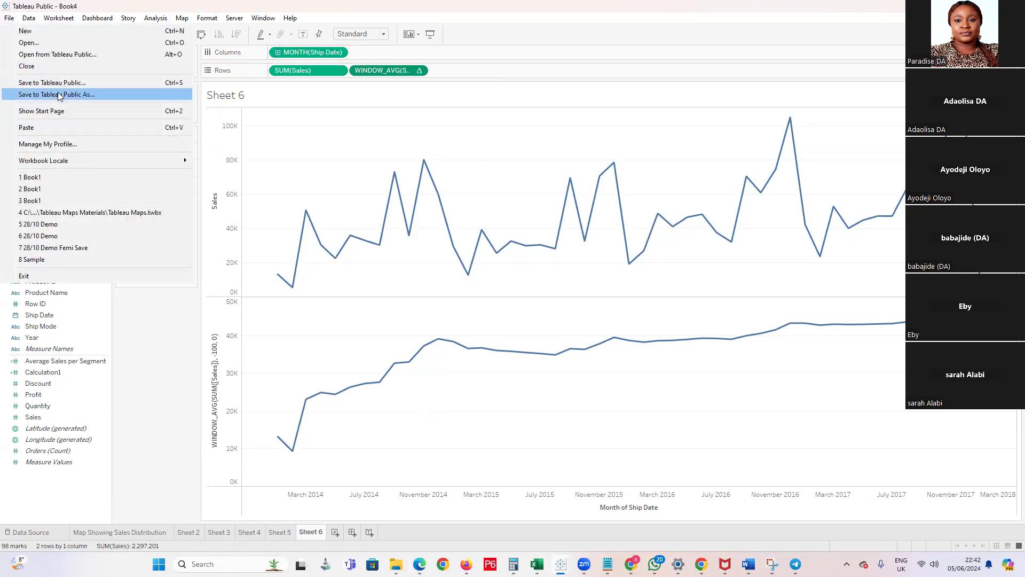
click(52, 149)
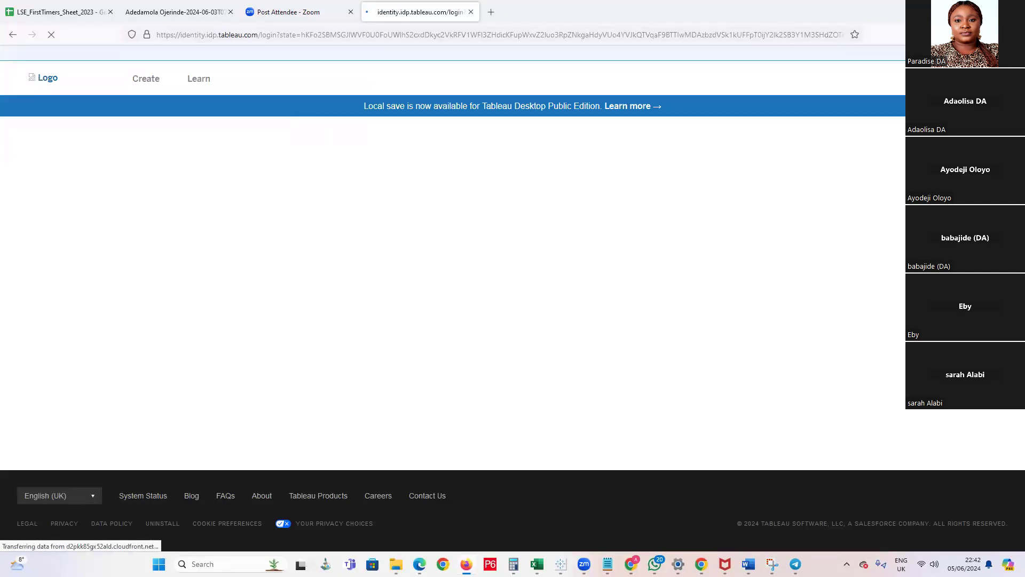
drag(353, 233, 187, 229)
text(a)
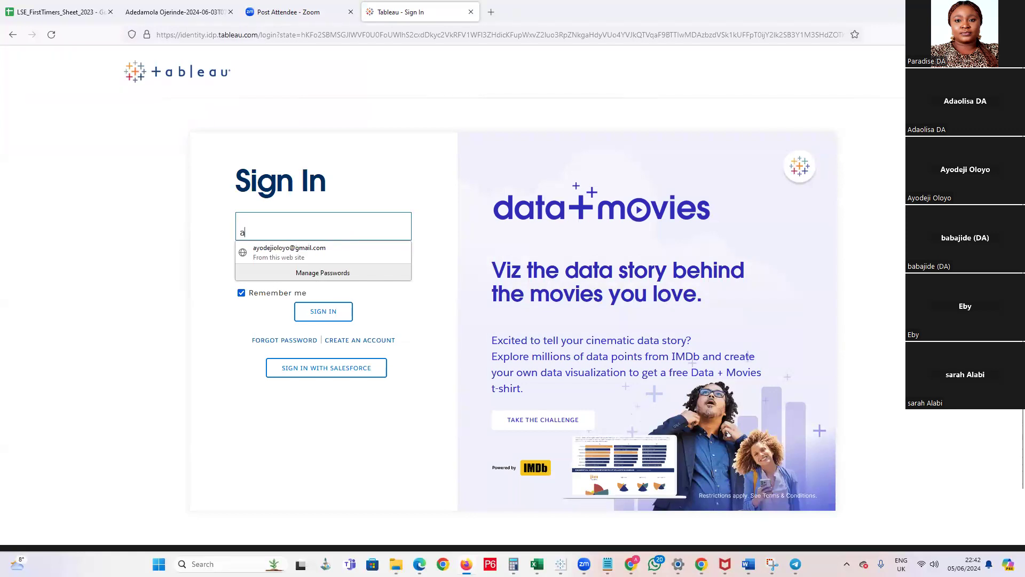
click(345, 258)
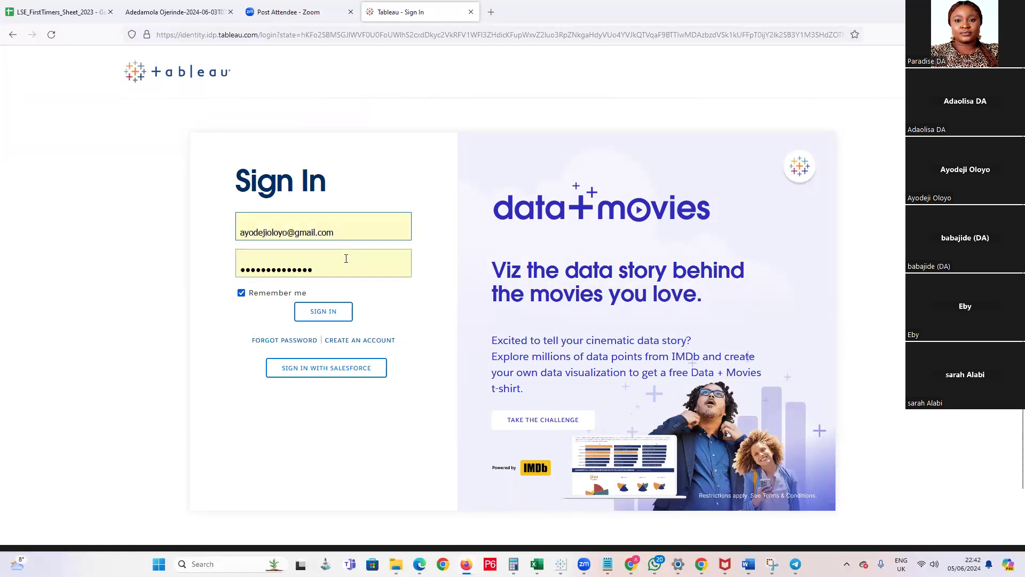
click(307, 315)
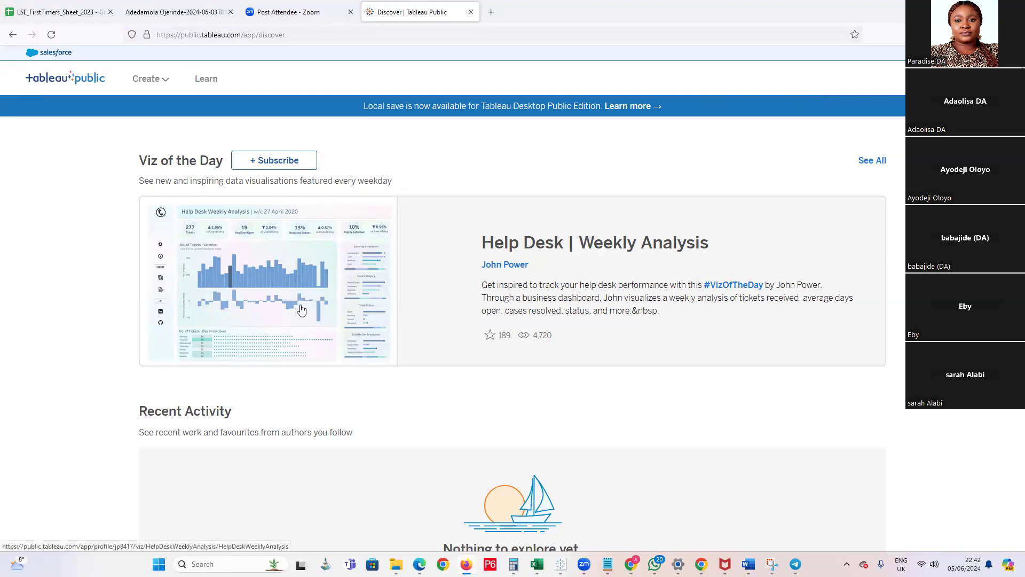
Open the Viz of the Day dashboard Help Desk | Weekly Analysis in a new browser tab
right_click(318, 295)
click(353, 300)
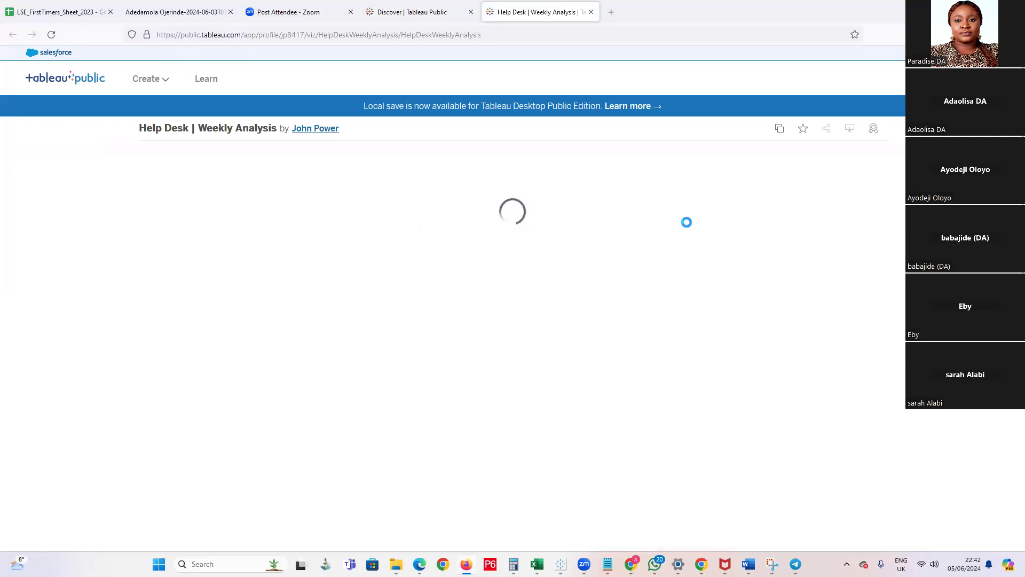
scroll(686, 225, down, 3)
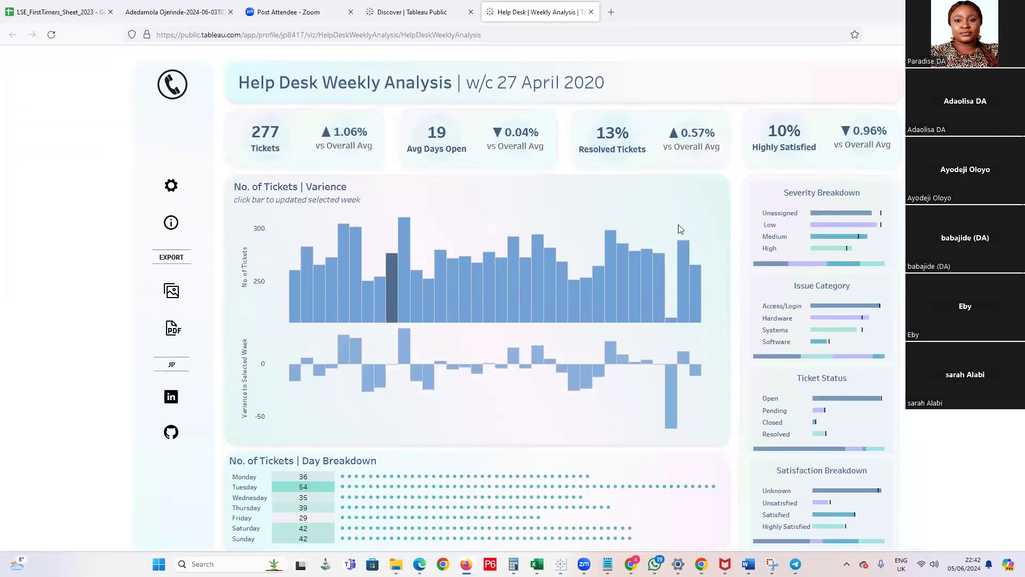
Examine the Help Desk dashboard's severity breakdown, ticket variance chart, day breakdown dots and summary cards, including their tooltips
mouse_move(871, 229)
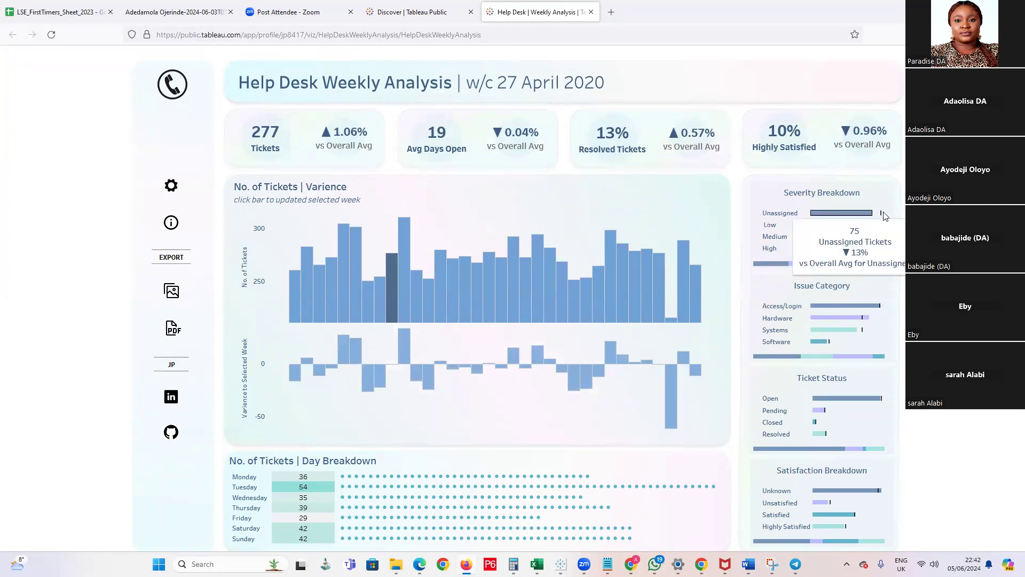
mouse_move(853, 250)
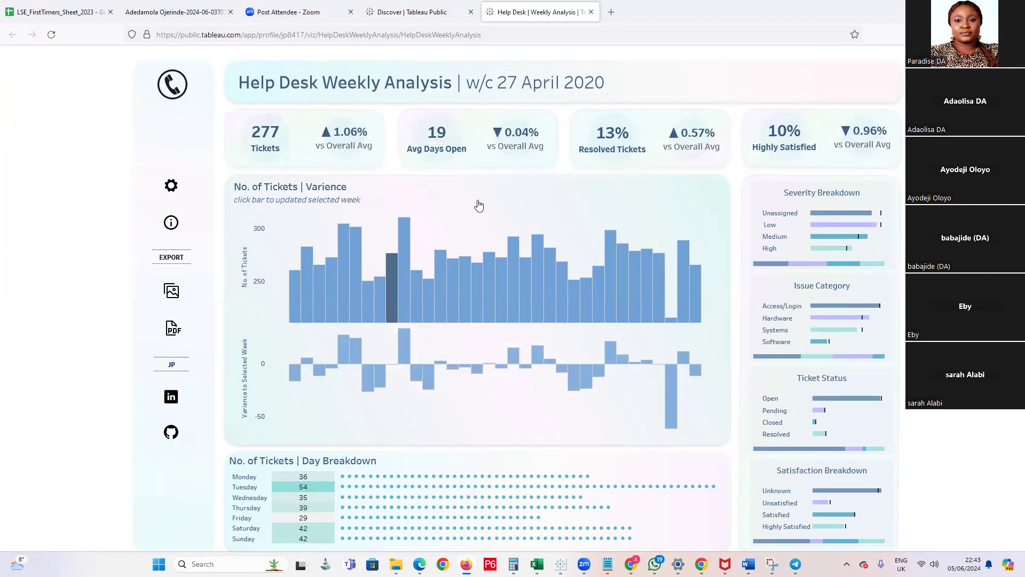
scroll(513, 244, down, 3)
scroll(221, 353, up, 3)
scroll(222, 427, down, 1)
mouse_move(371, 427)
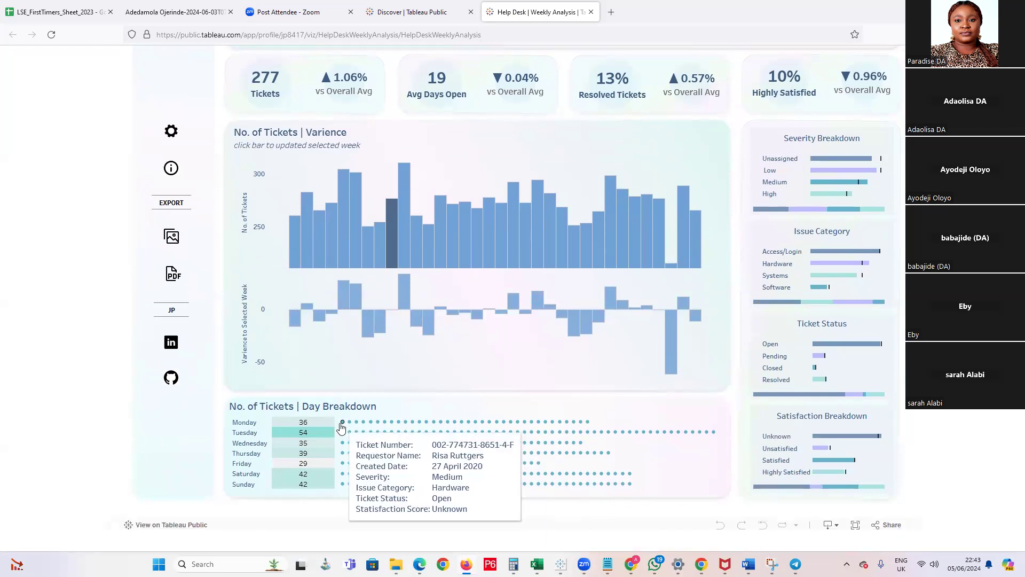
mouse_move(589, 424)
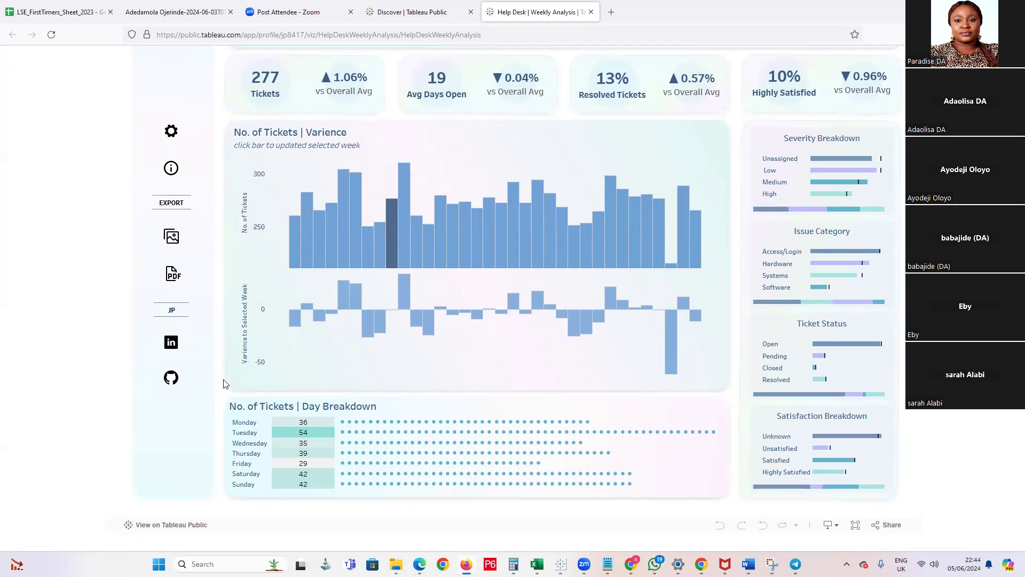
click(453, 79)
click(516, 101)
mouse_move(661, 111)
mouse_move(758, 308)
Switch back to the Tableau Public Book4 workbook and create a new worksheet with a bar chart of total Profit by Segment
mouse_move(560, 564)
click(556, 505)
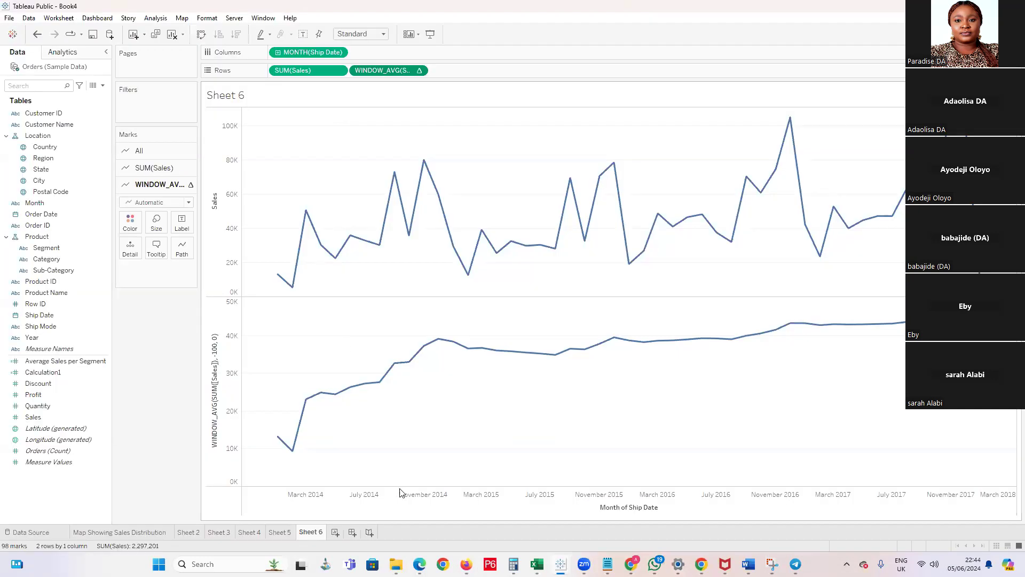
key(ctrl+m)
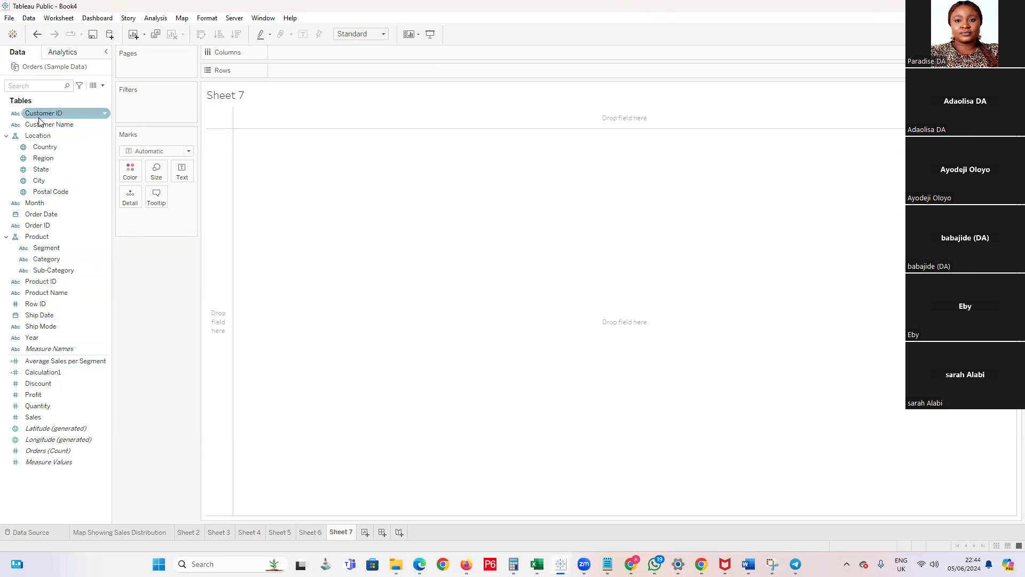
drag(40, 253, 301, 70)
drag(33, 394, 308, 58)
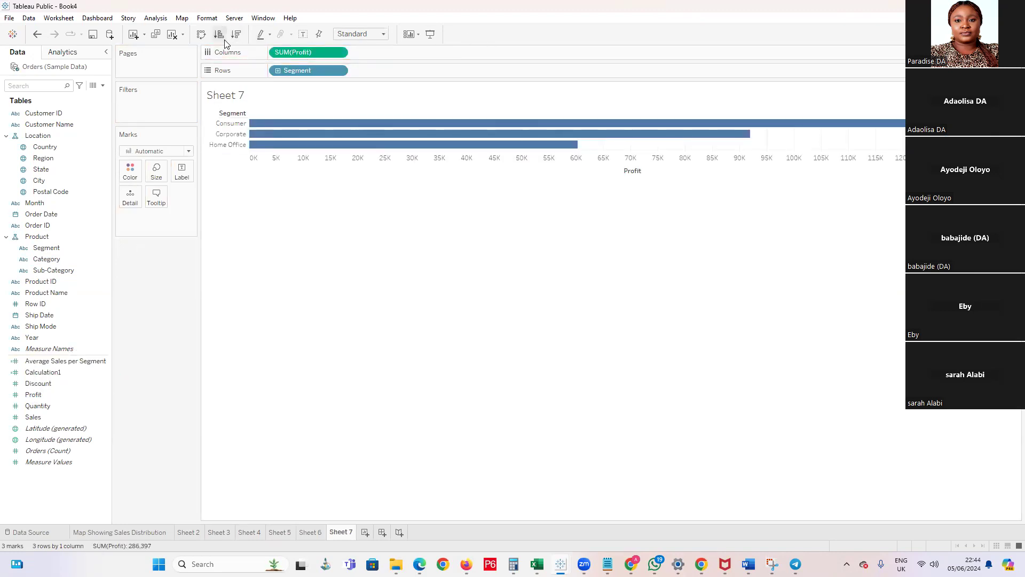
Convert the chart to one stacked Profit bar coloured by Segment, and swap rows and columns to make it horizontal
click(189, 151)
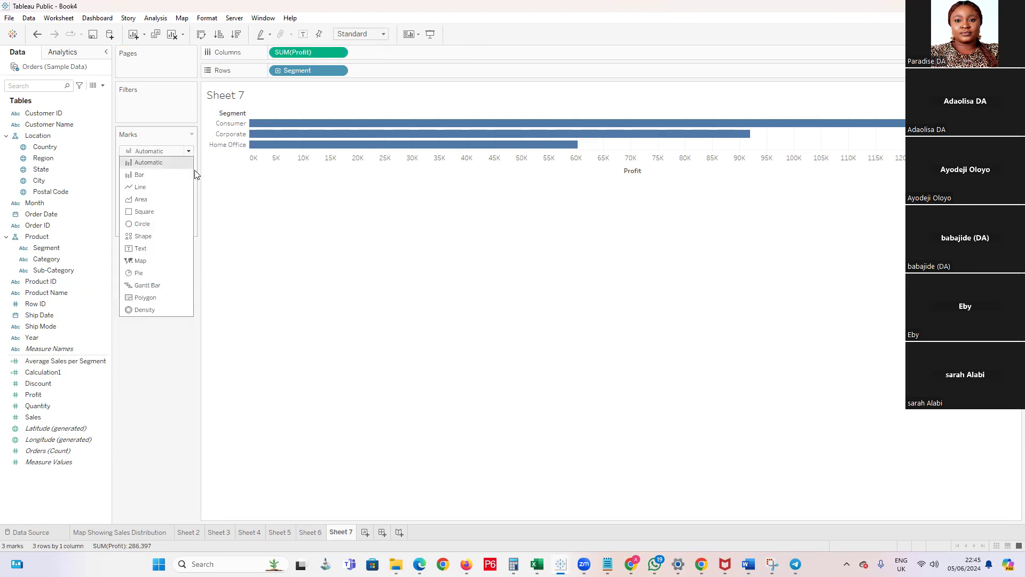
click(235, 220)
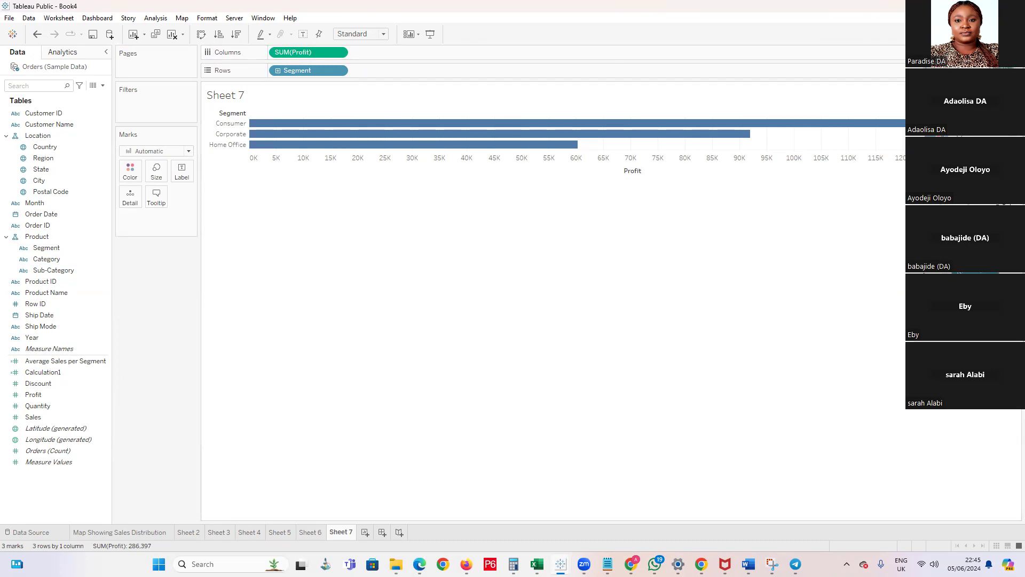
click(968, 131)
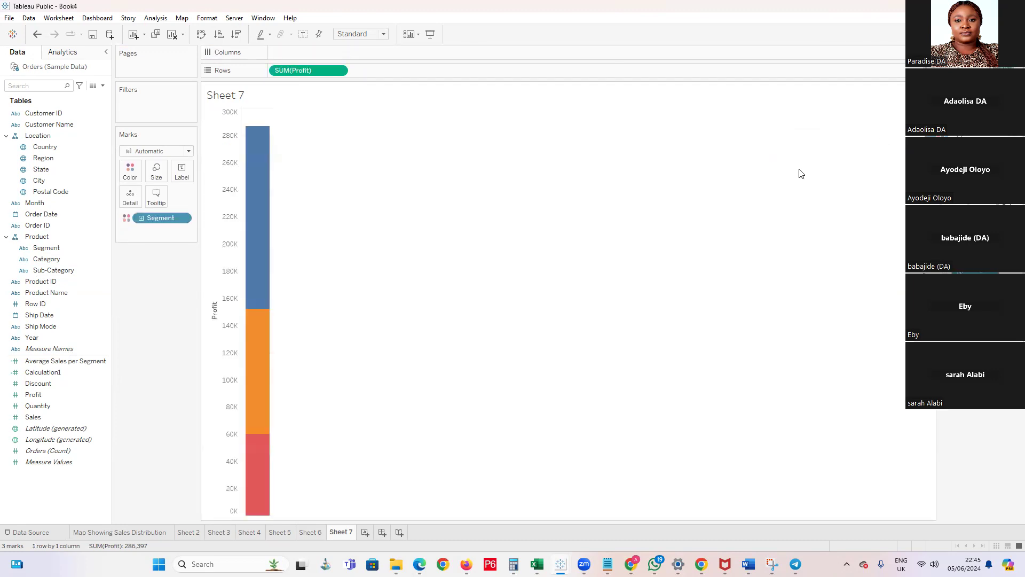
click(202, 35)
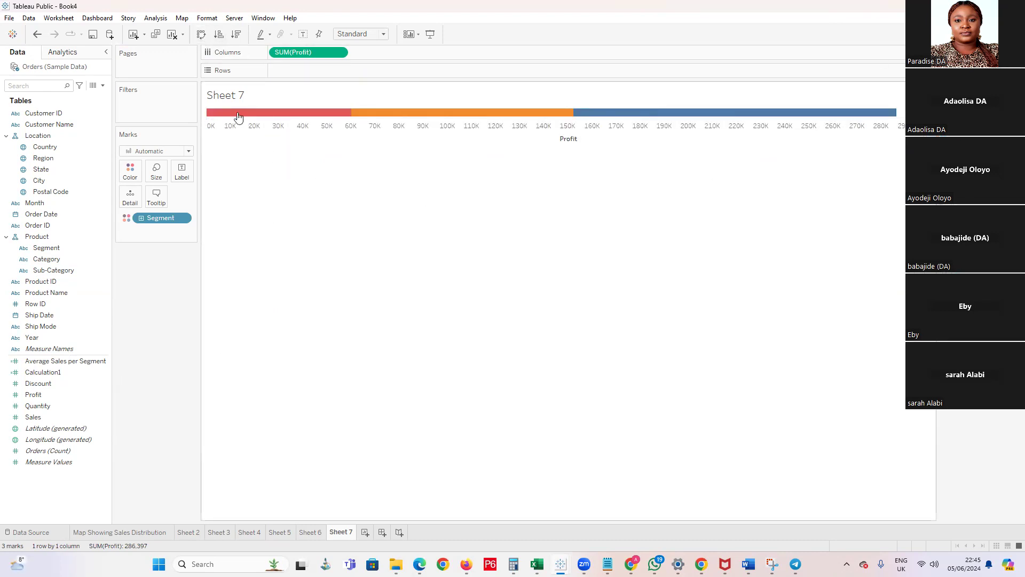
Hide the Profit axis header below the stacked bar
click(257, 124)
right_click(257, 124)
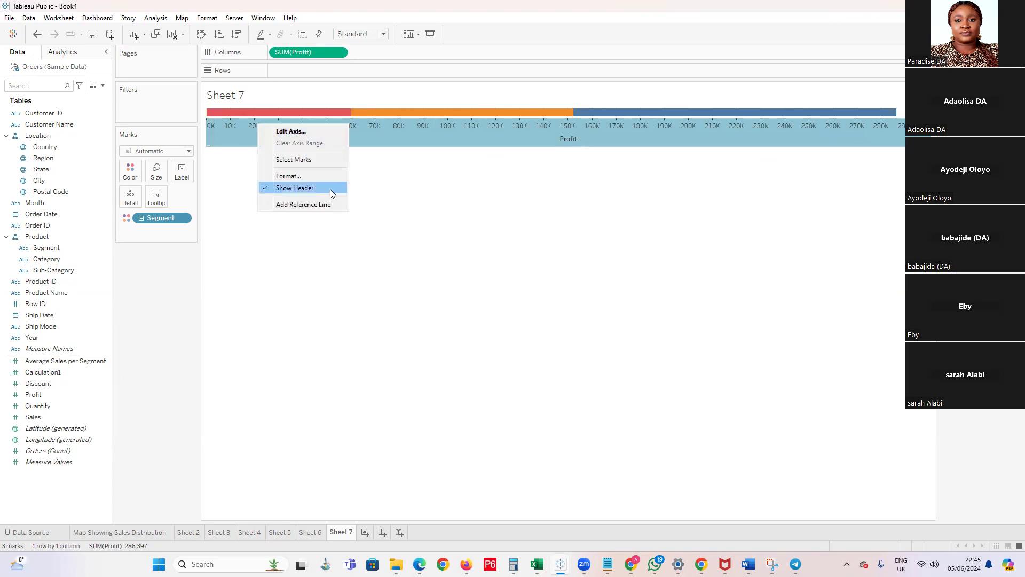
click(284, 189)
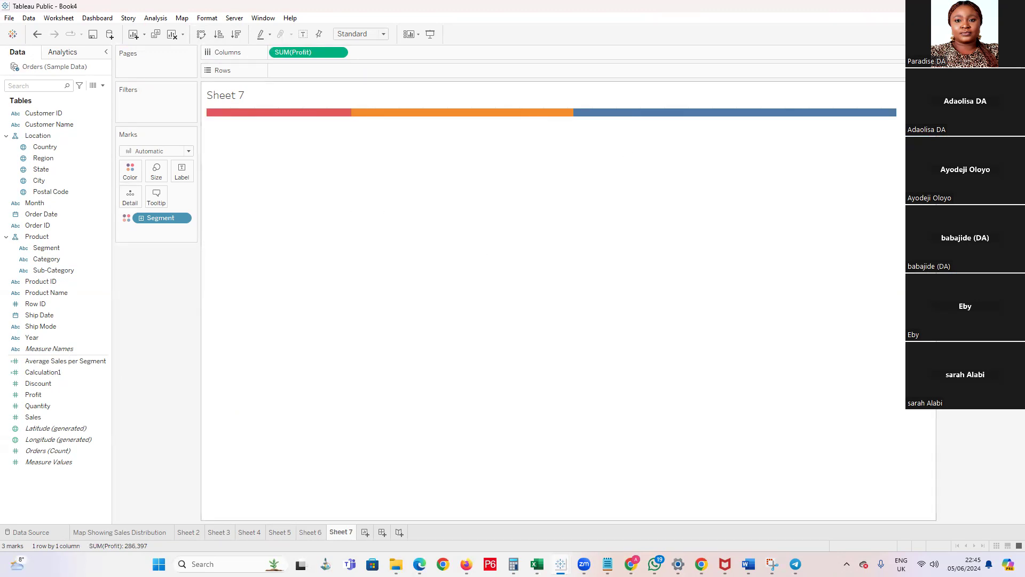
Switch to the Help Desk dashboard in Firefox to compare its stacked bars, and return to the Tableau Public Book4 workbook
mouse_move(796, 564)
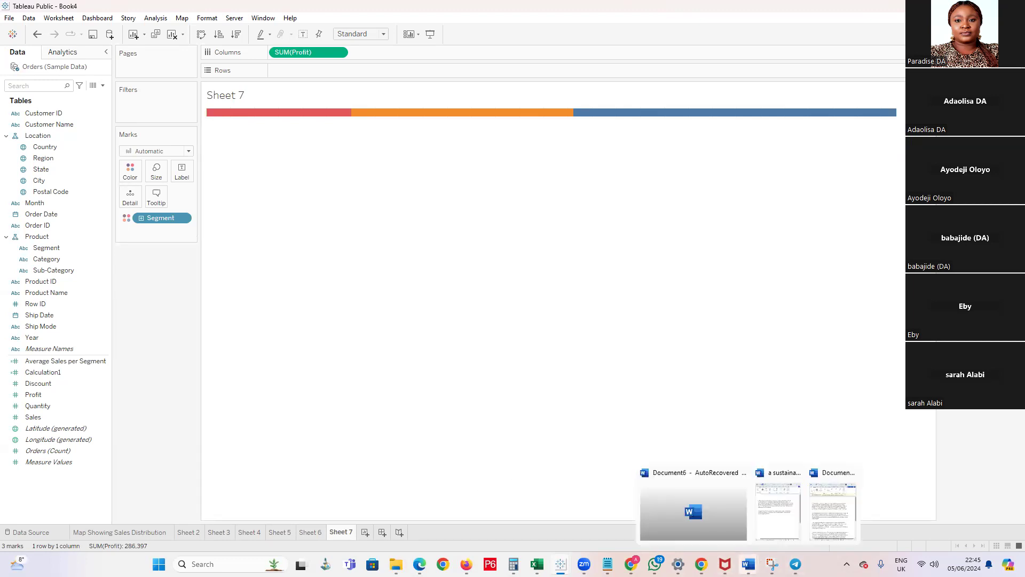
mouse_move(584, 564)
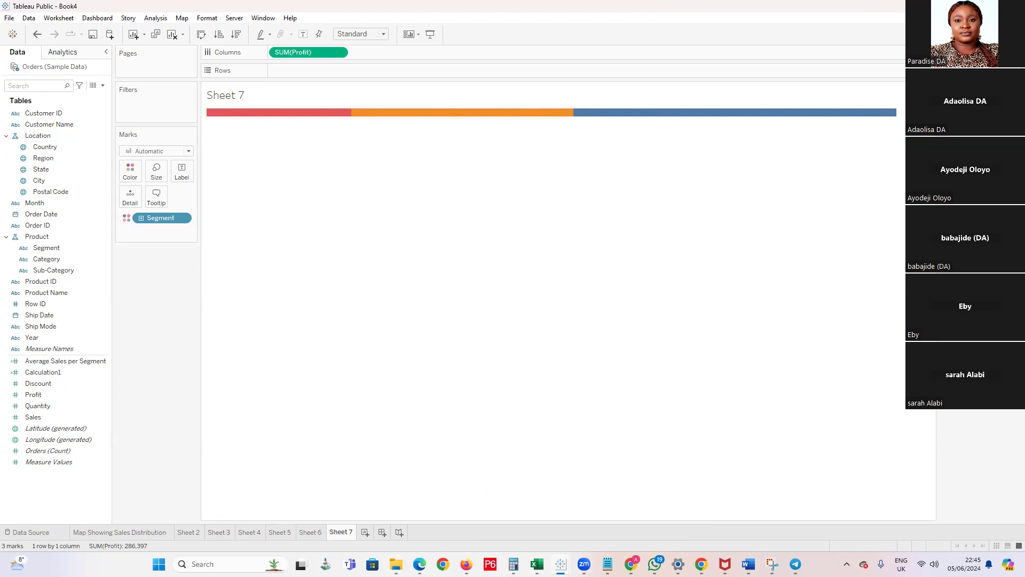
mouse_move(420, 564)
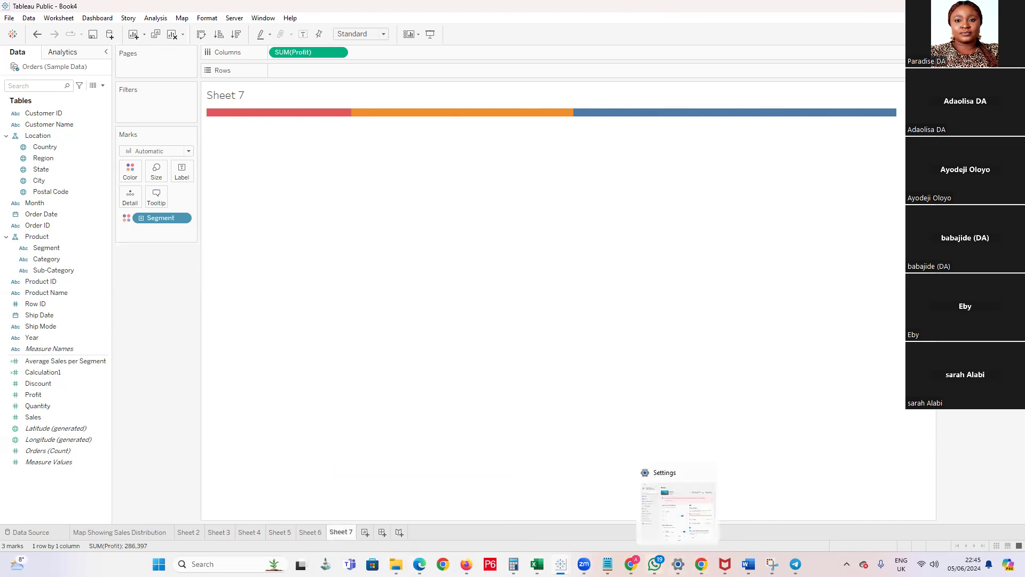
mouse_move(631, 564)
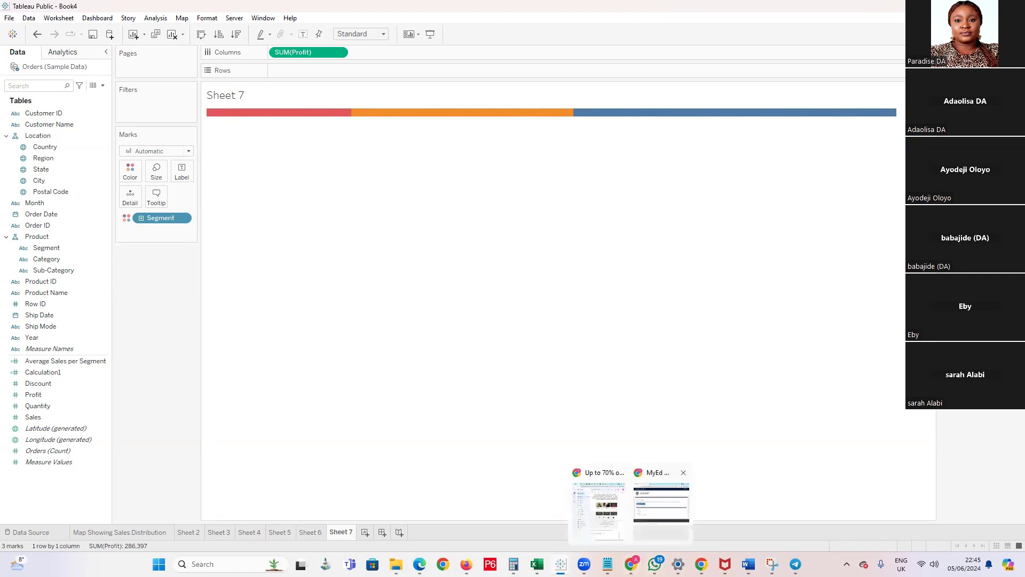
mouse_move(748, 564)
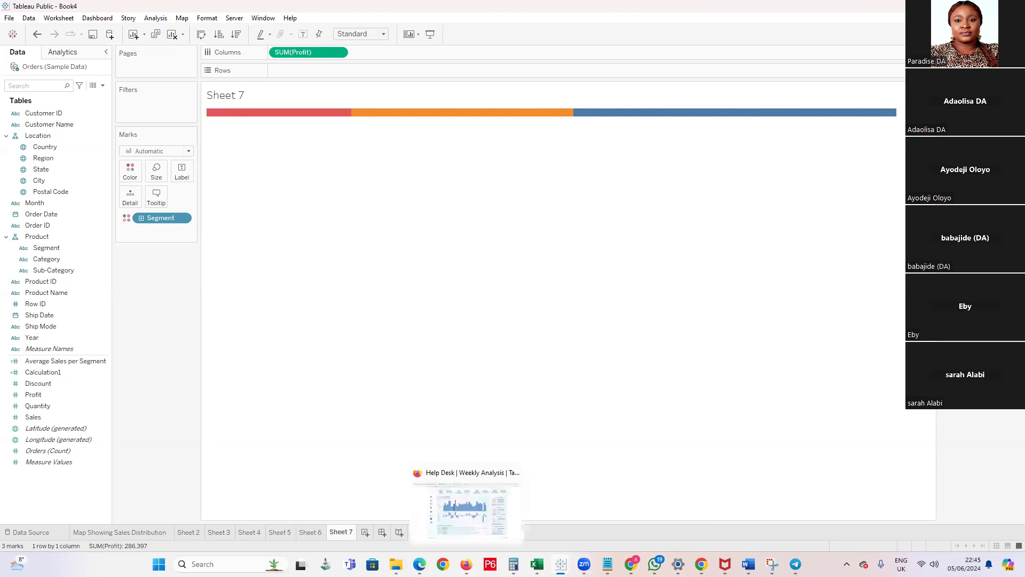
click(467, 564)
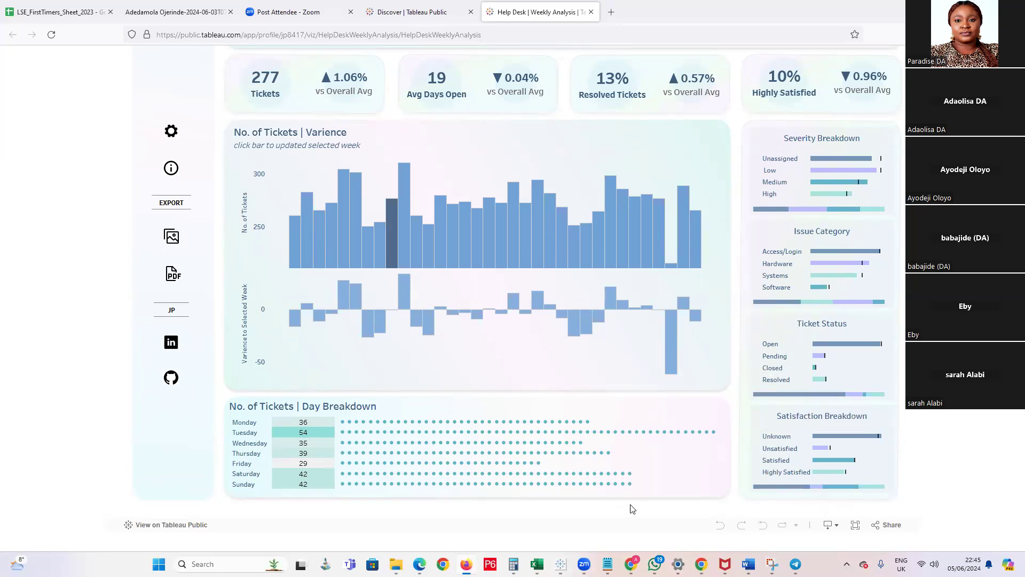
click(561, 564)
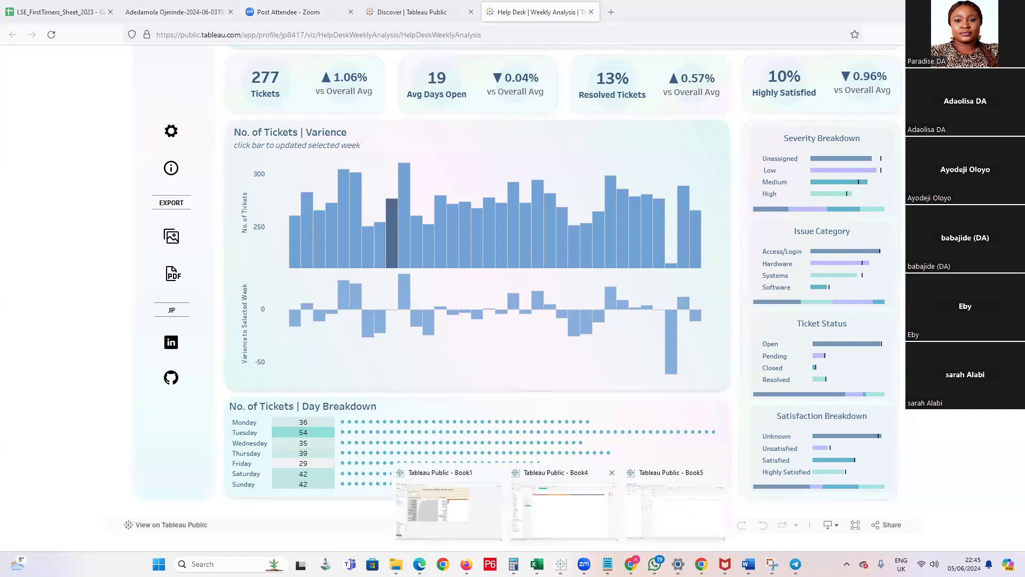
click(564, 507)
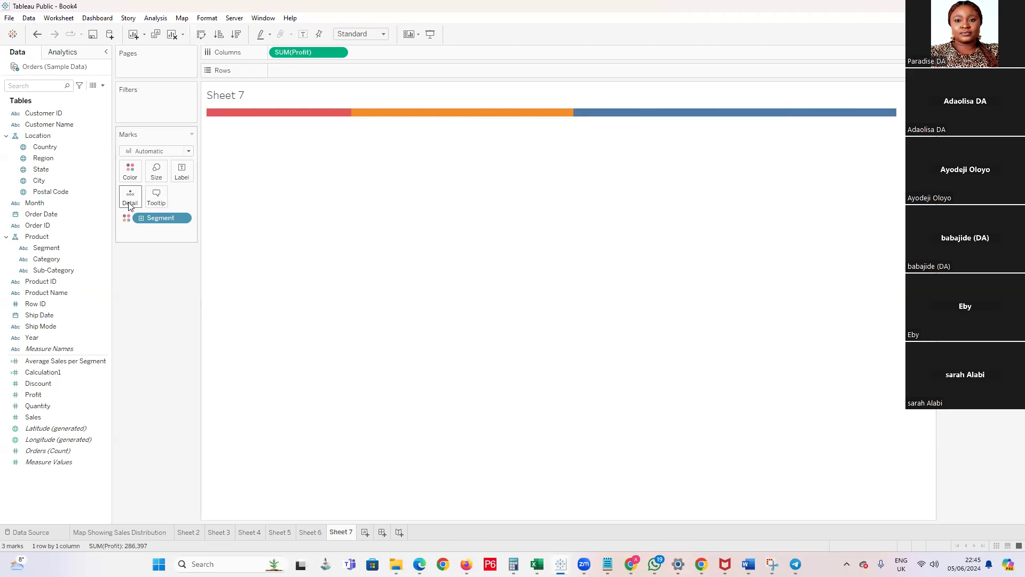
Delete all the Segment and Profit text from the stacked bar's tooltip
mouse_move(543, 113)
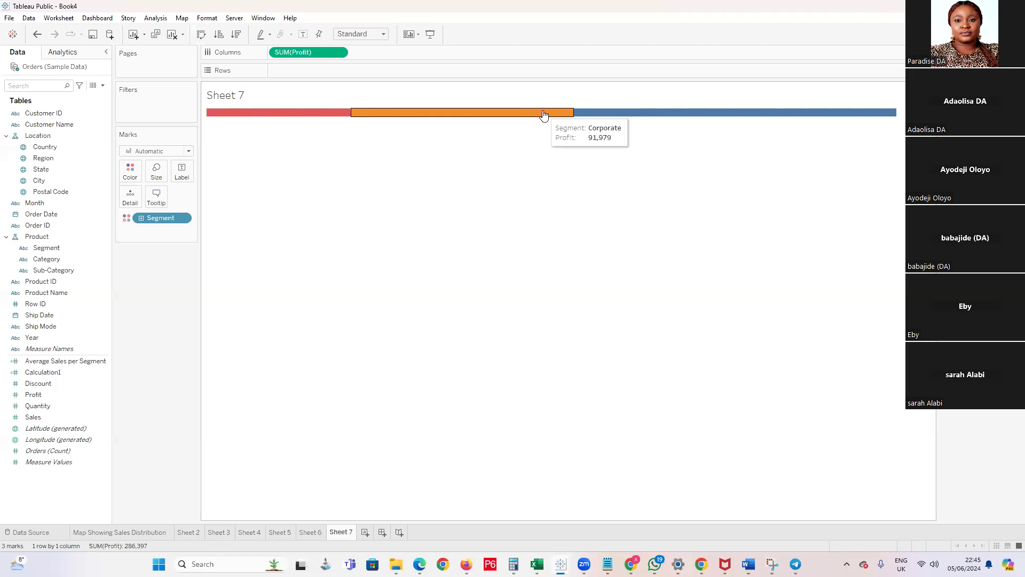
click(157, 197)
key(ctrl+a)
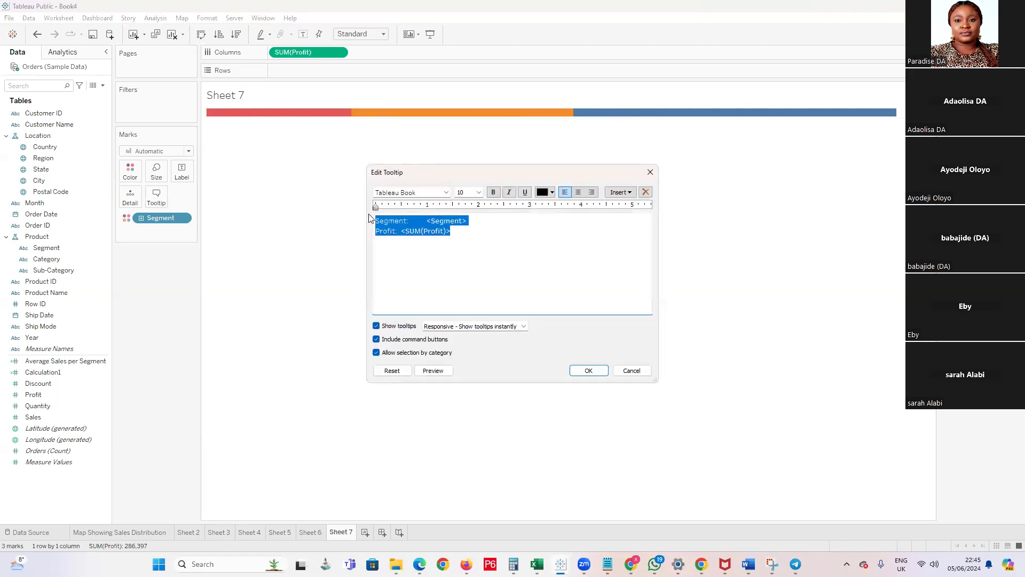
key(BackSpace)
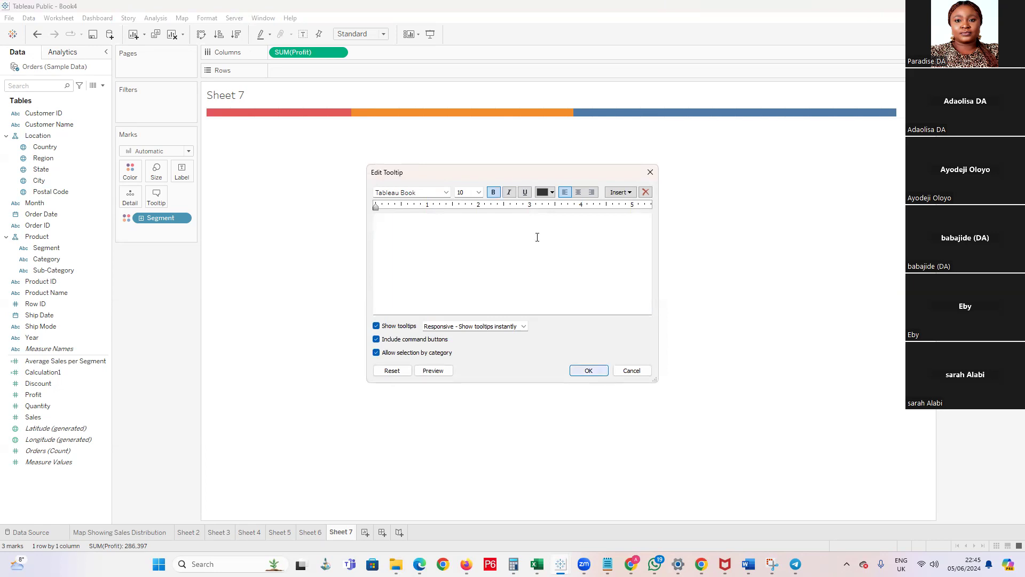
click(588, 370)
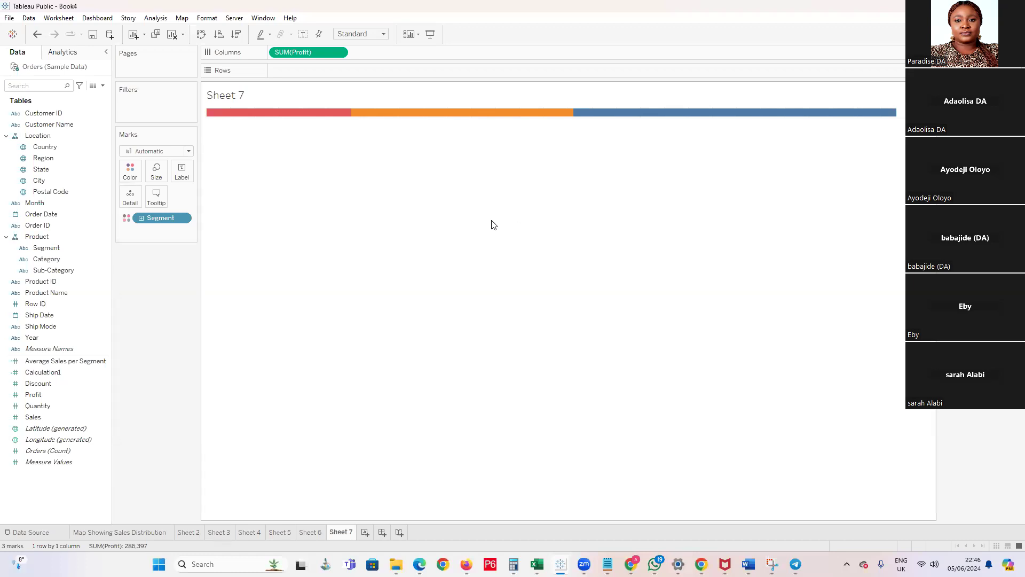
Show Sheet 6 with the moving average chart, followed by the Sales and Profit scatter plot on Sheet 5
click(310, 533)
click(282, 533)
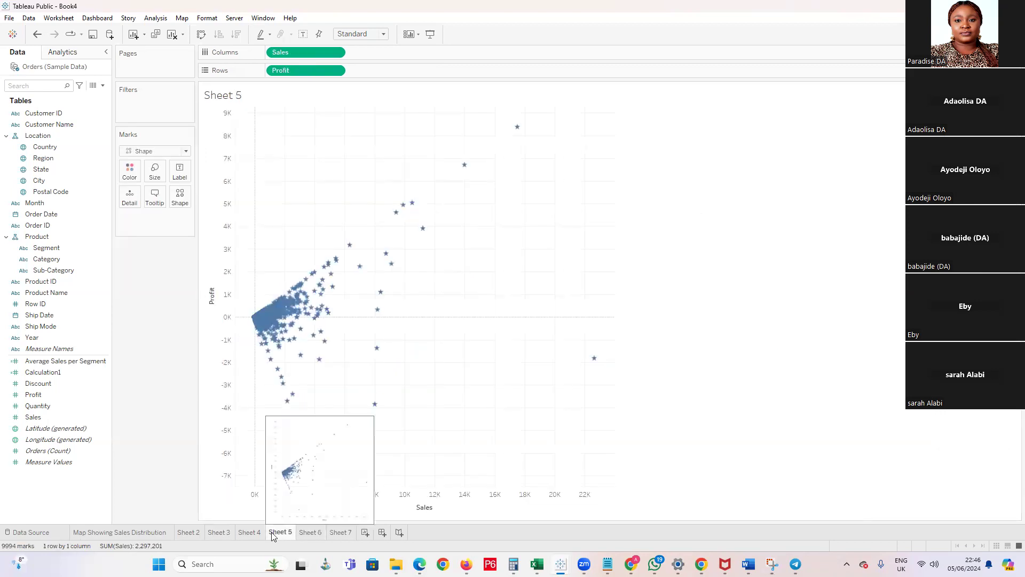
Review the donut chart on Sheet 4, the charts on Sheets 5 to 7, and the segment bar charts on Sheet 2
click(247, 533)
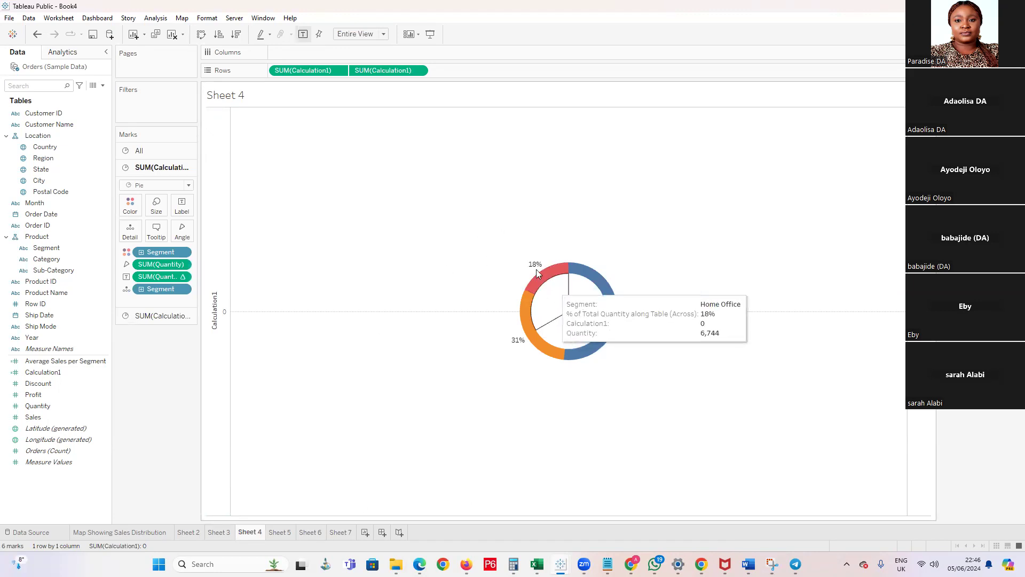
mouse_move(616, 306)
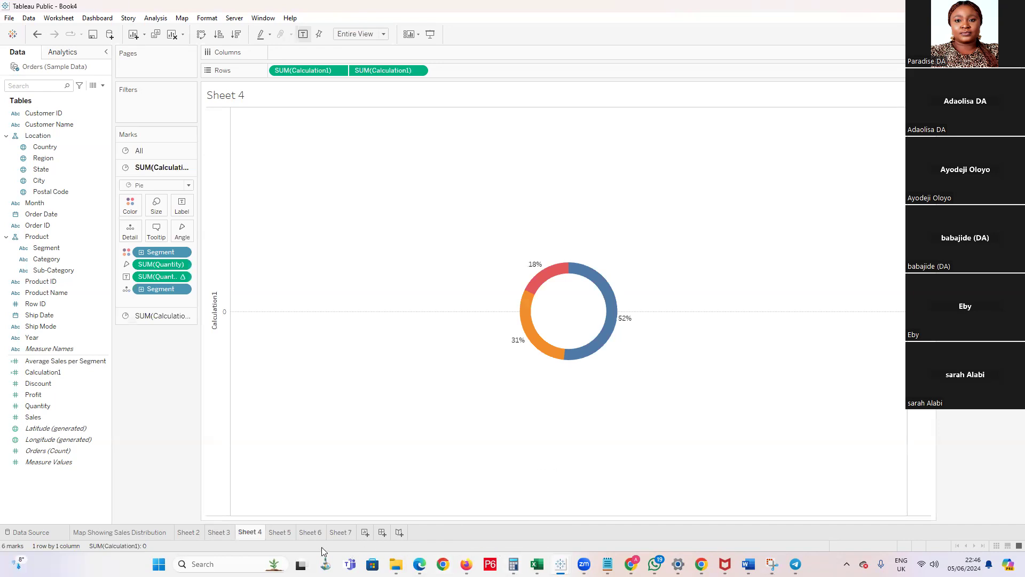
click(280, 532)
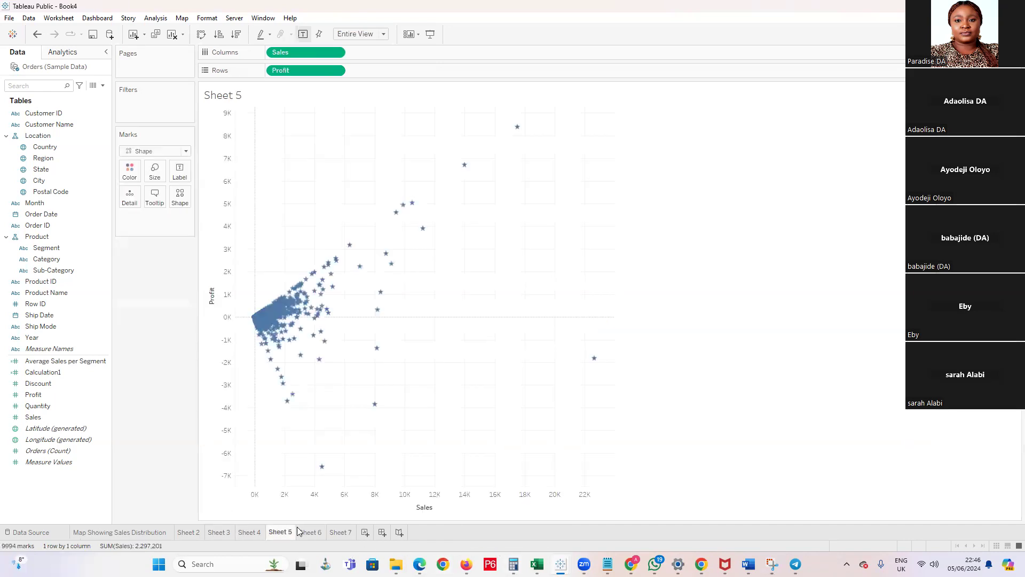
click(310, 533)
click(336, 533)
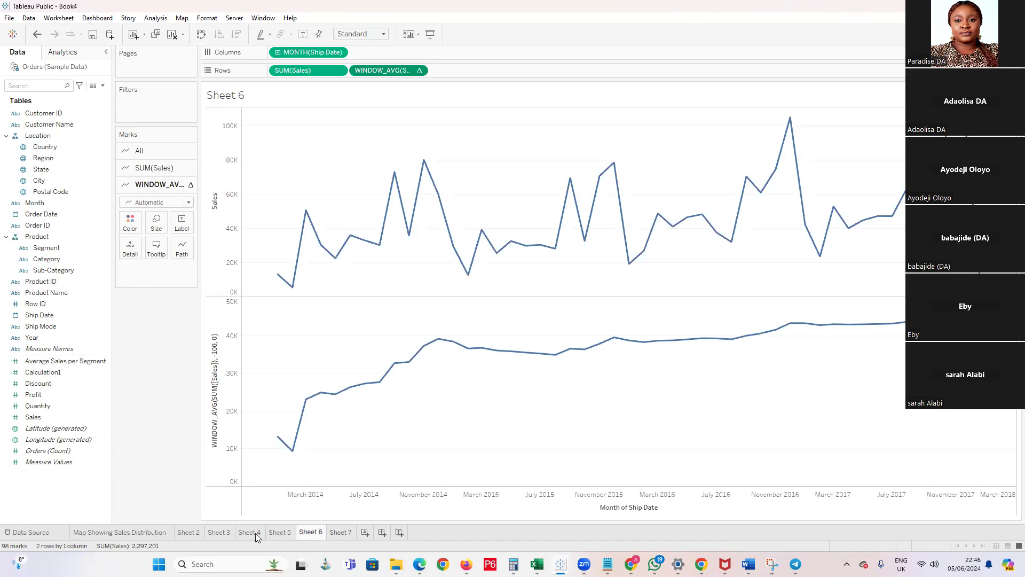
click(188, 533)
mouse_move(215, 538)
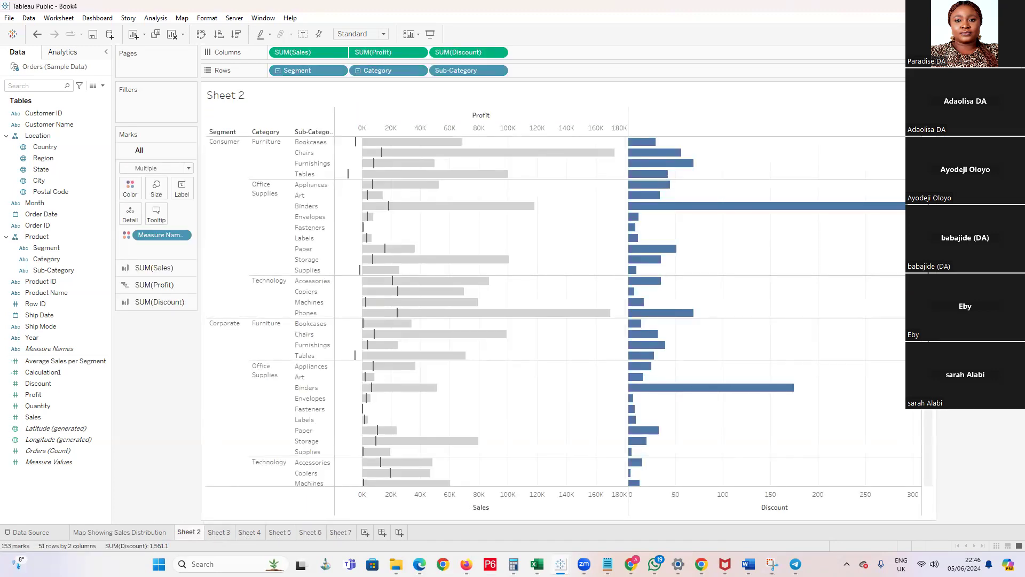
Try to sign in to Tableau Public with the account e-mail and password to open a published workbook, and dismiss the sign-in dialog
click(9, 18)
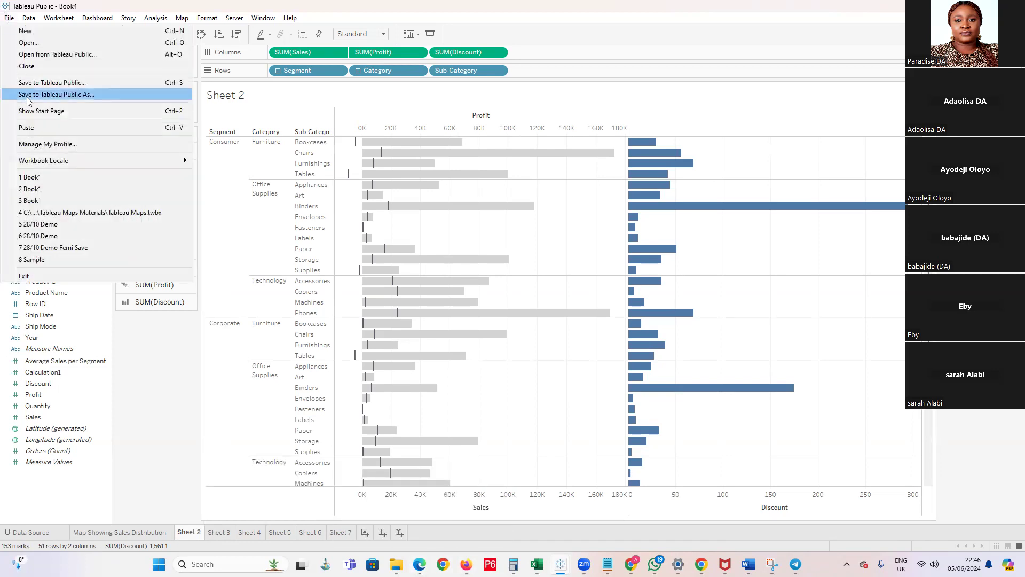
click(40, 55)
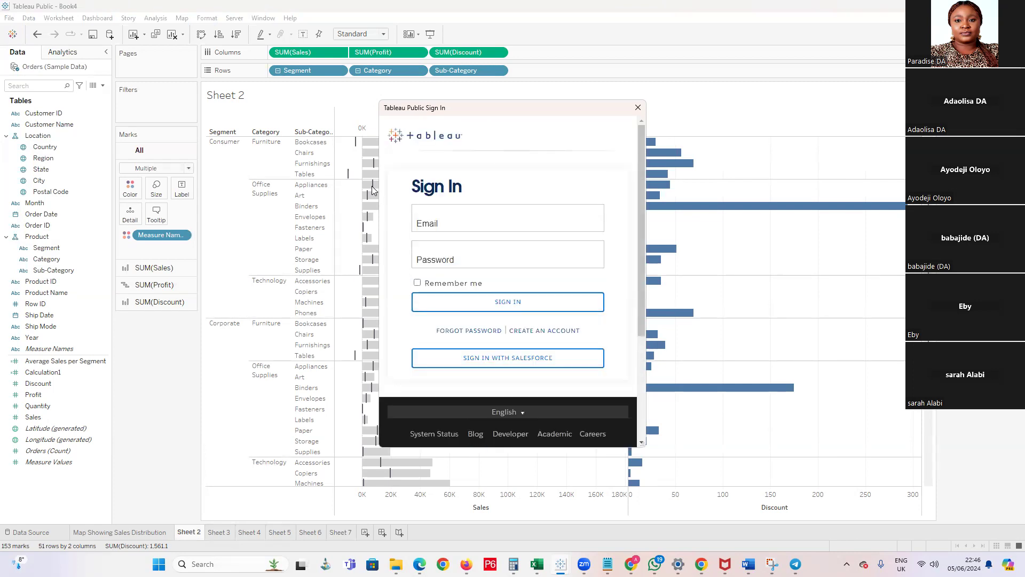
click(579, 211)
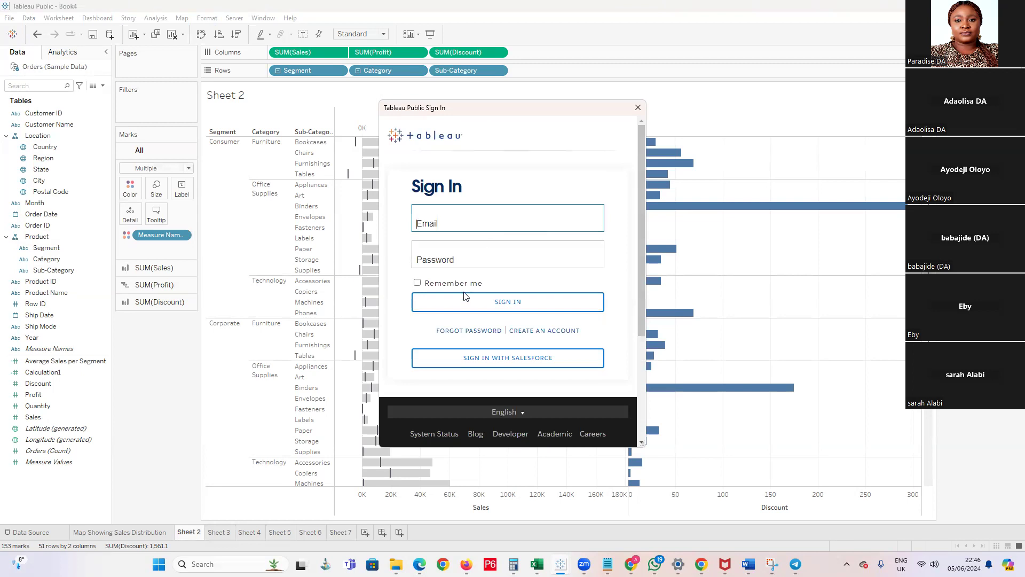
click(449, 262)
text(••)
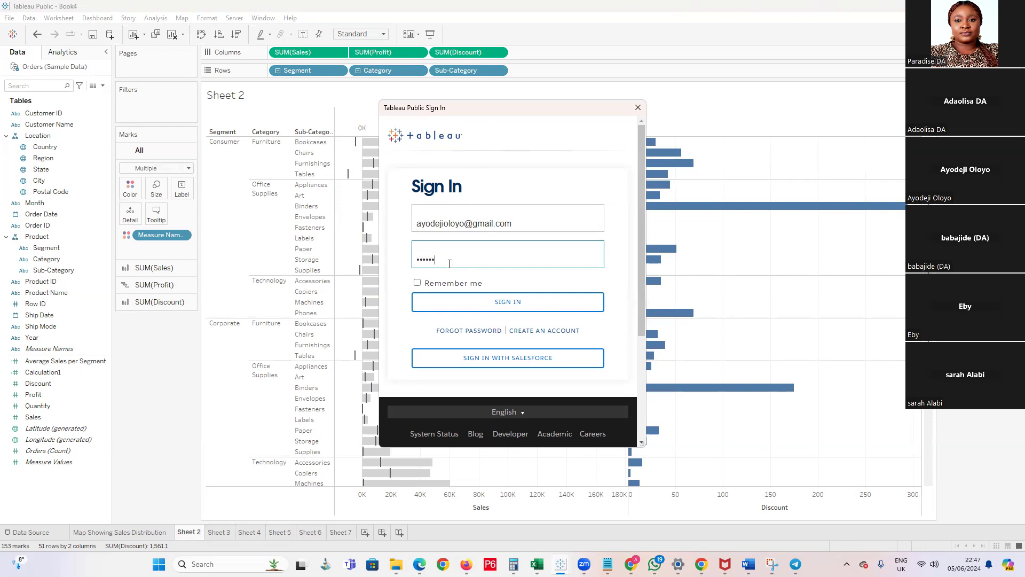
key(BackSpace)
key(BackSpace)
text(•)
click(525, 308)
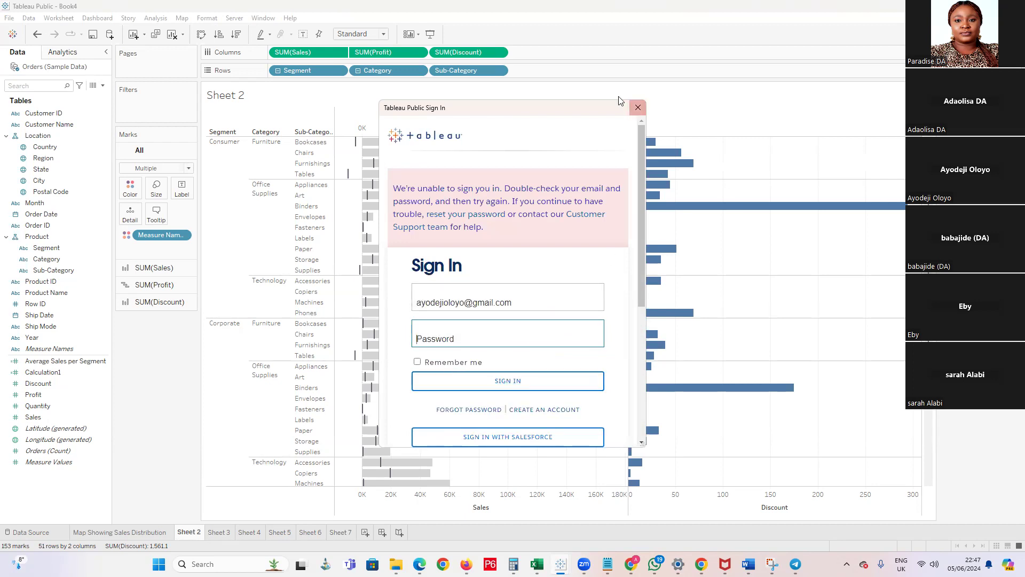
click(638, 108)
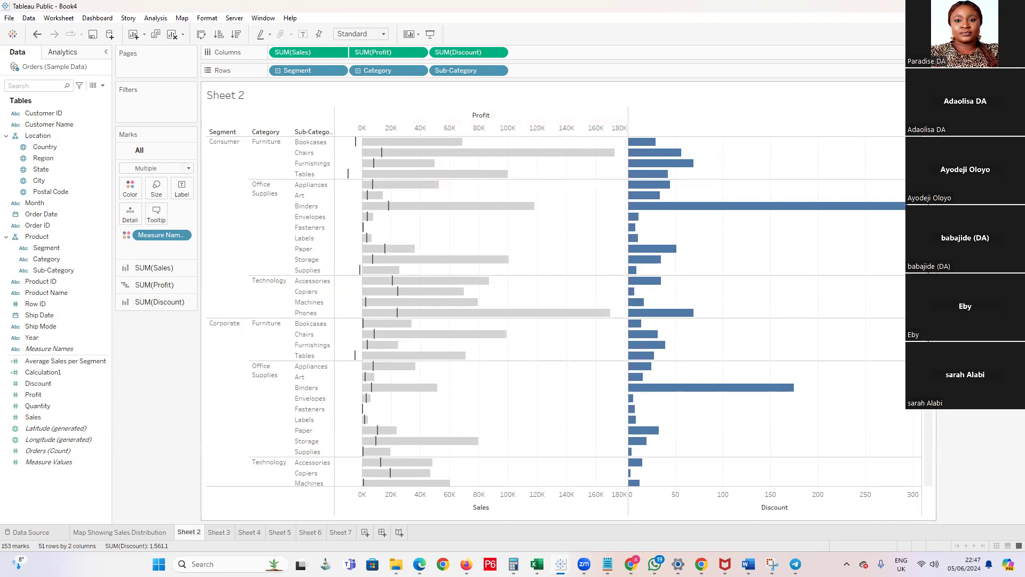
Look through the Sheet 2 bars, show the Map Showing Sales Distribution sheet, and view its map options
scroll(773, 286, down, 5)
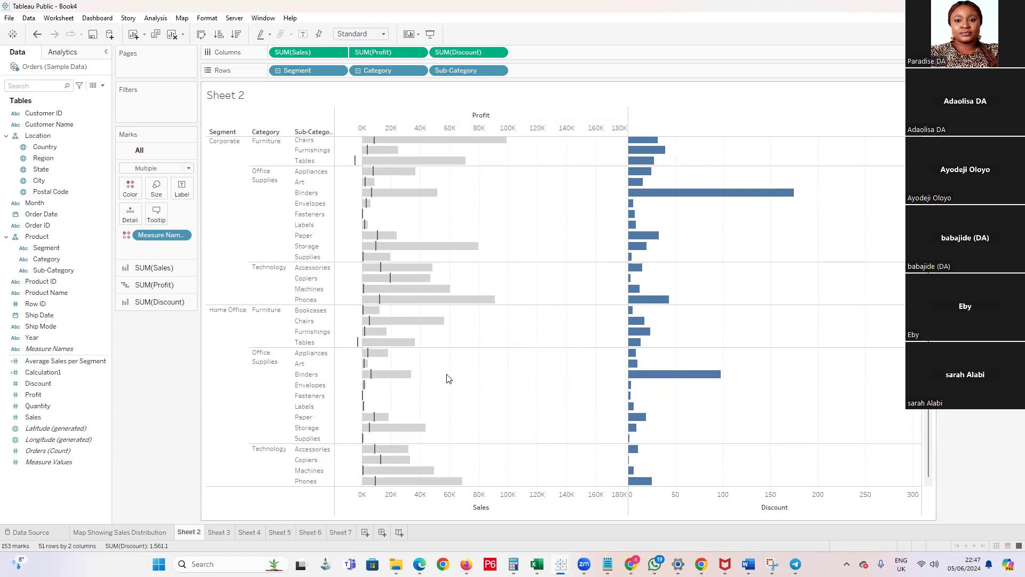
scroll(443, 378, up, 5)
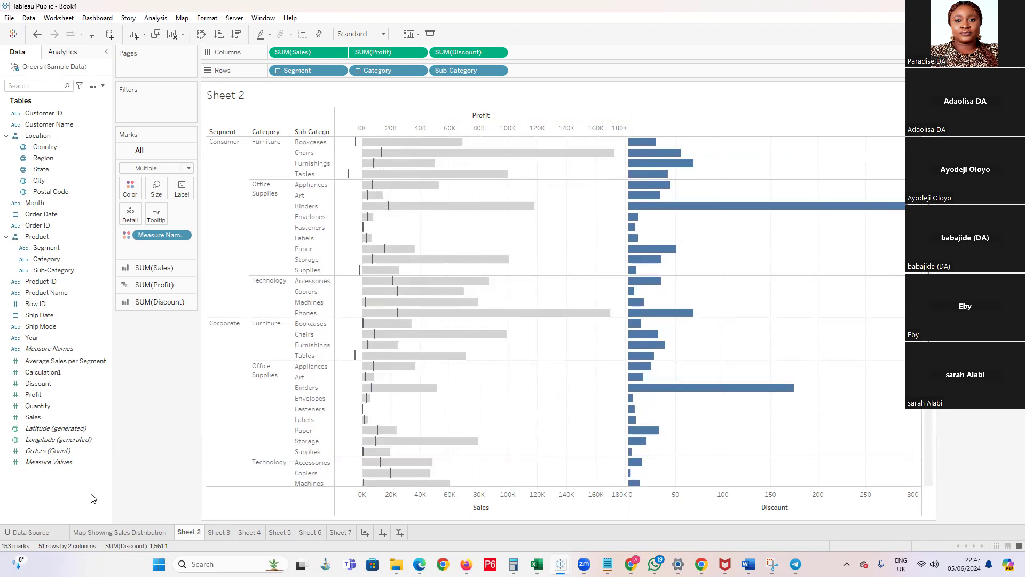
click(103, 537)
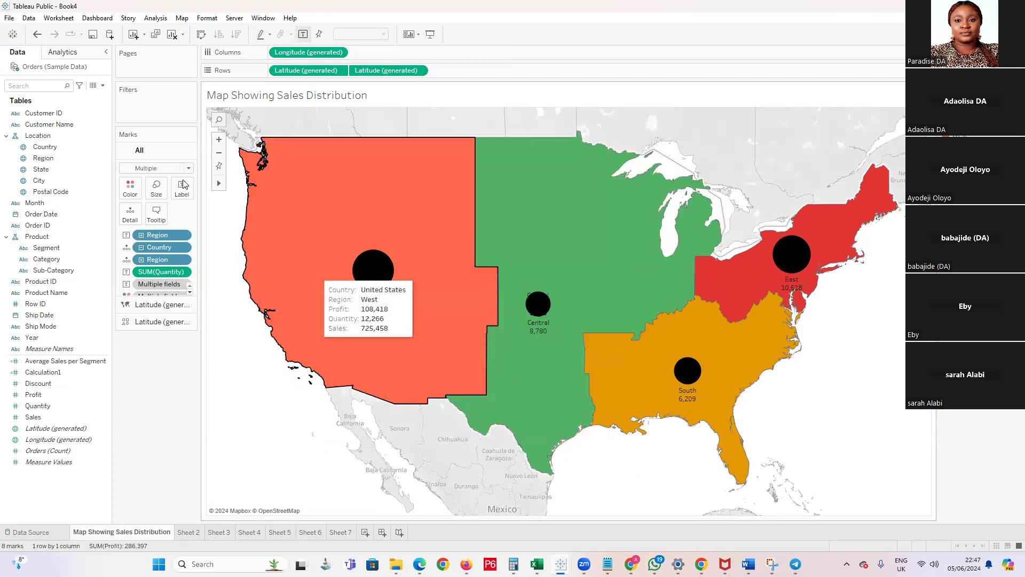
click(182, 18)
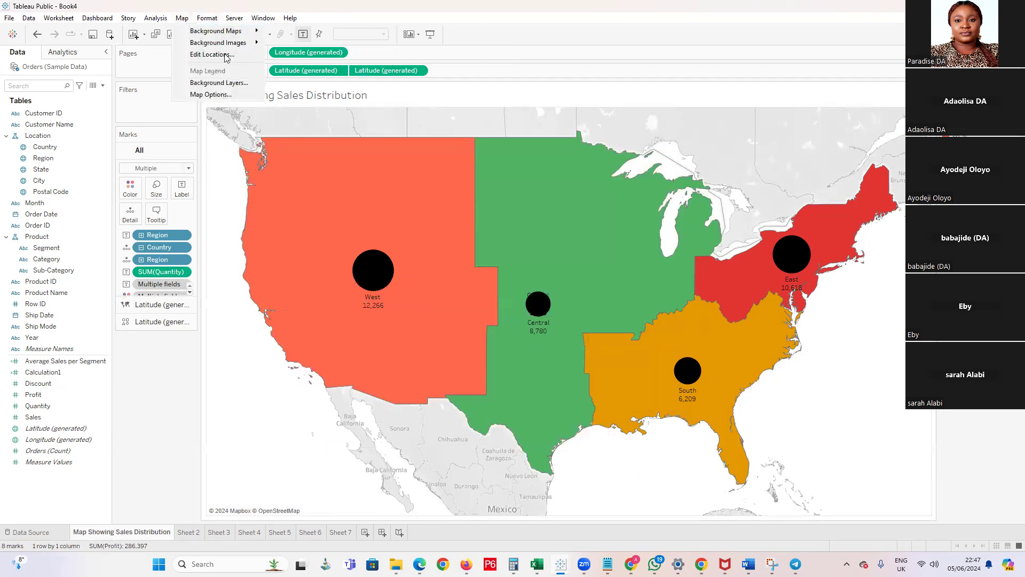
click(371, 120)
click(181, 18)
mouse_move(207, 34)
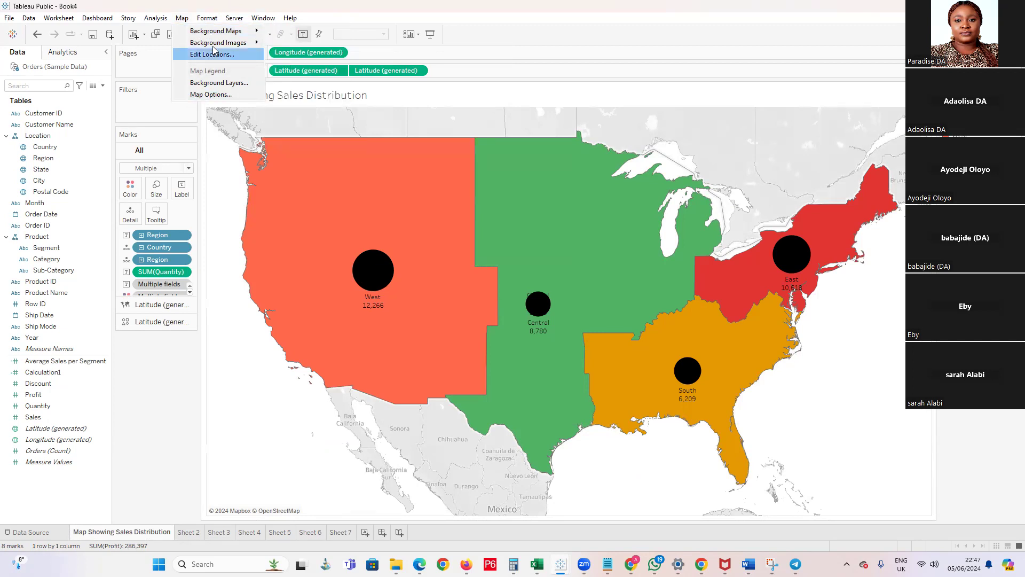
click(211, 94)
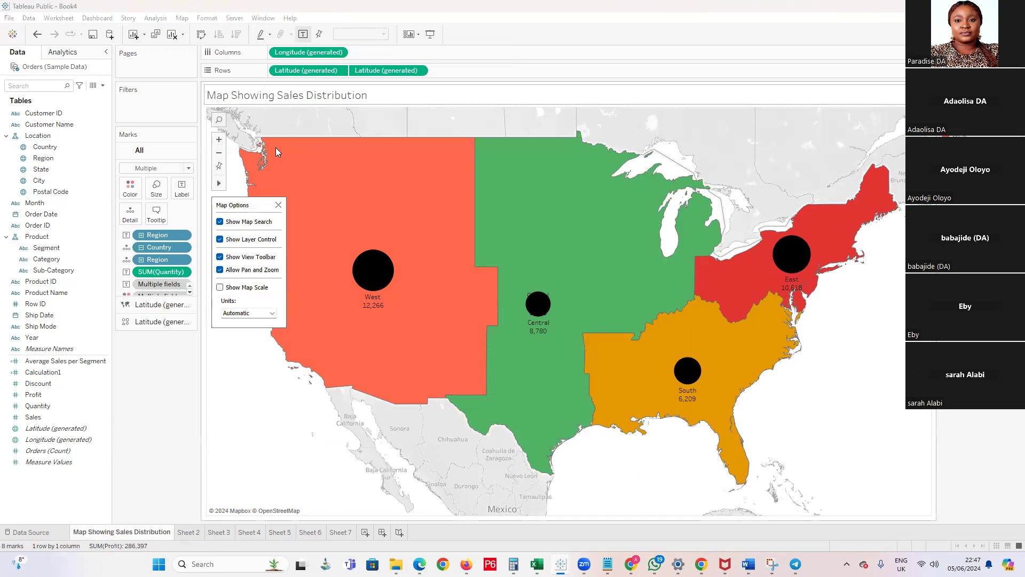
click(278, 206)
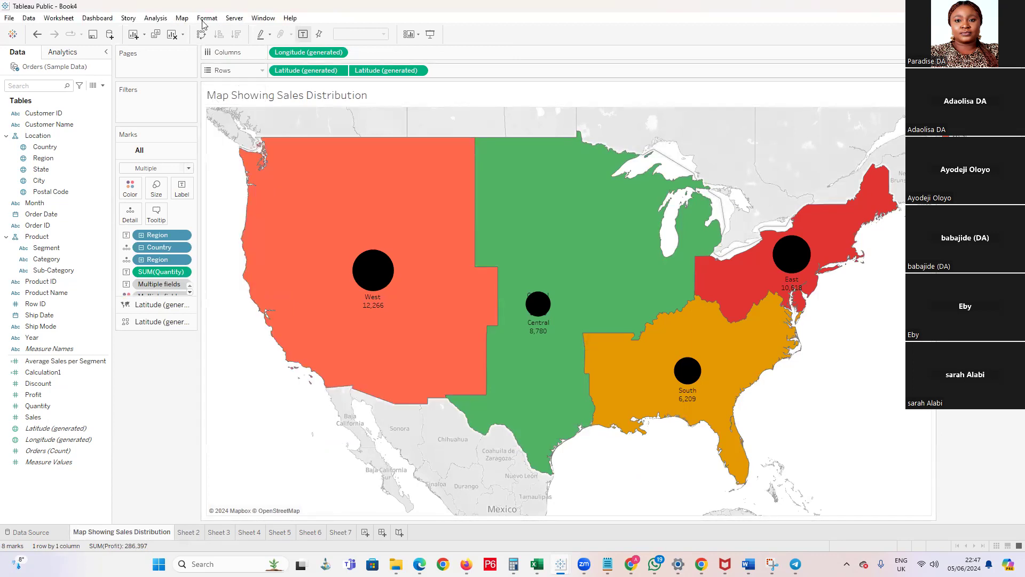
View the Manage Maps list for the sales distribution map and close it
click(206, 18)
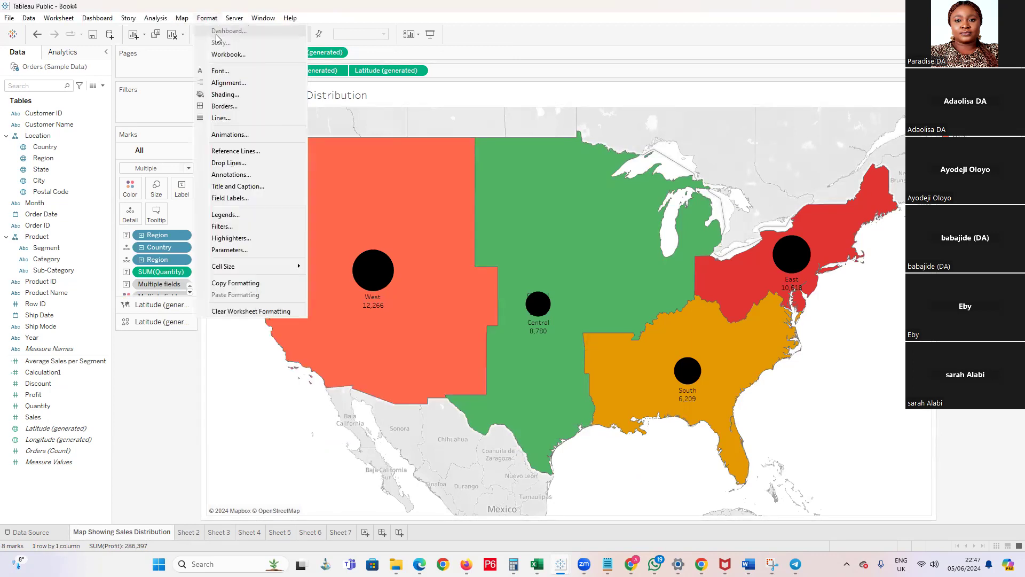
click(182, 17)
mouse_move(215, 35)
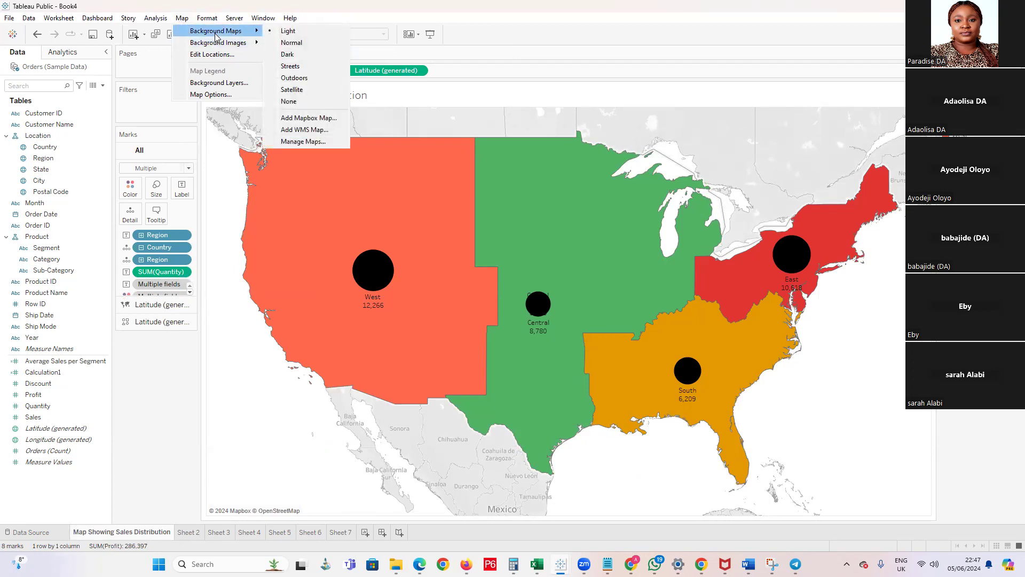
click(318, 145)
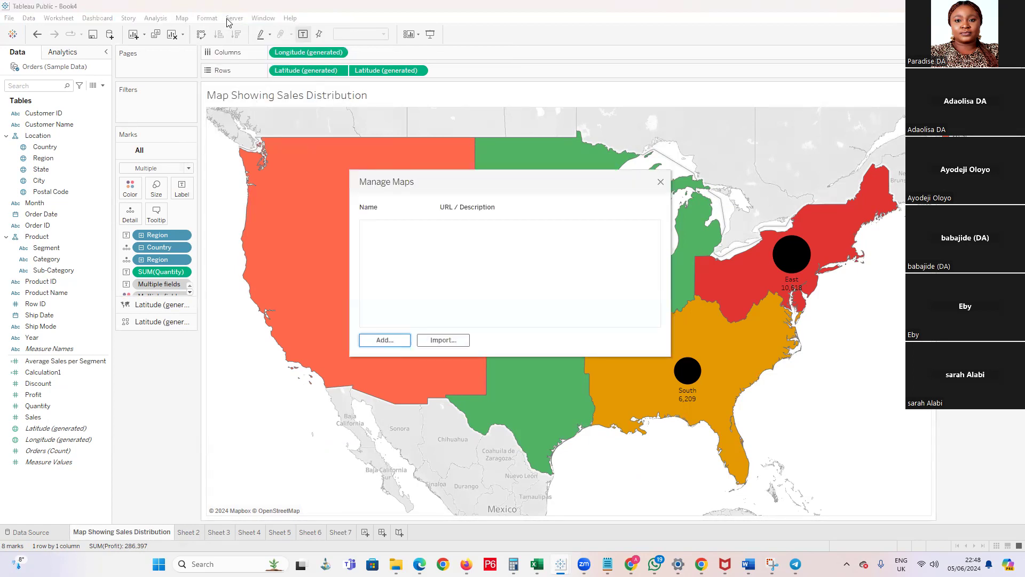
click(662, 184)
Set the map's background style to Dark with a 59% washout
click(182, 18)
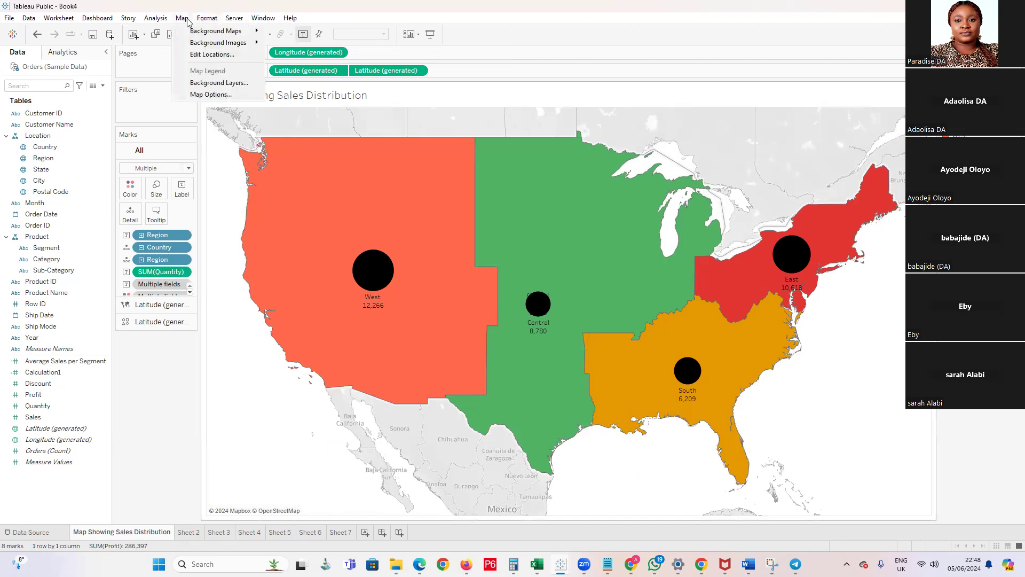
click(182, 17)
click(183, 18)
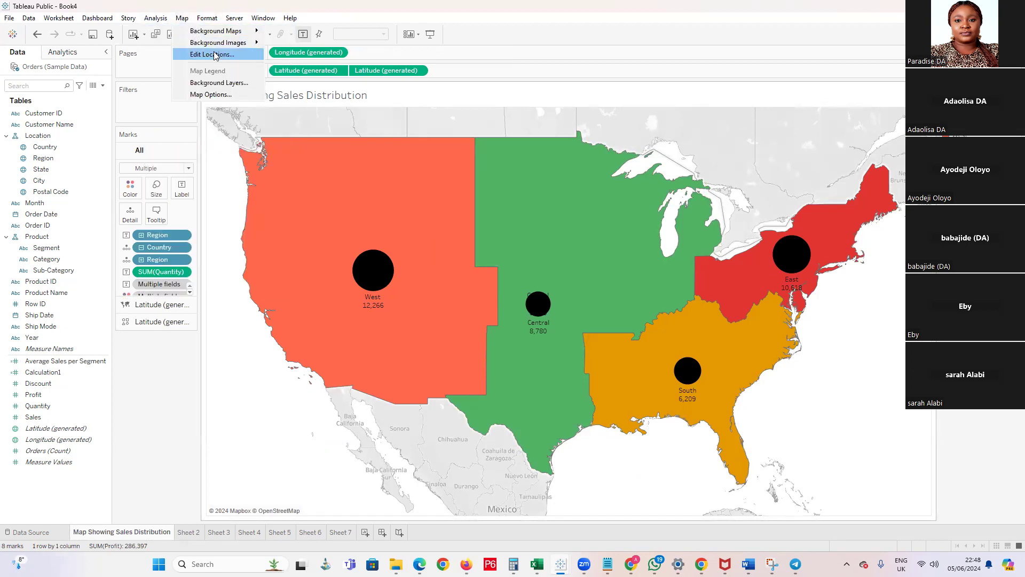
click(219, 83)
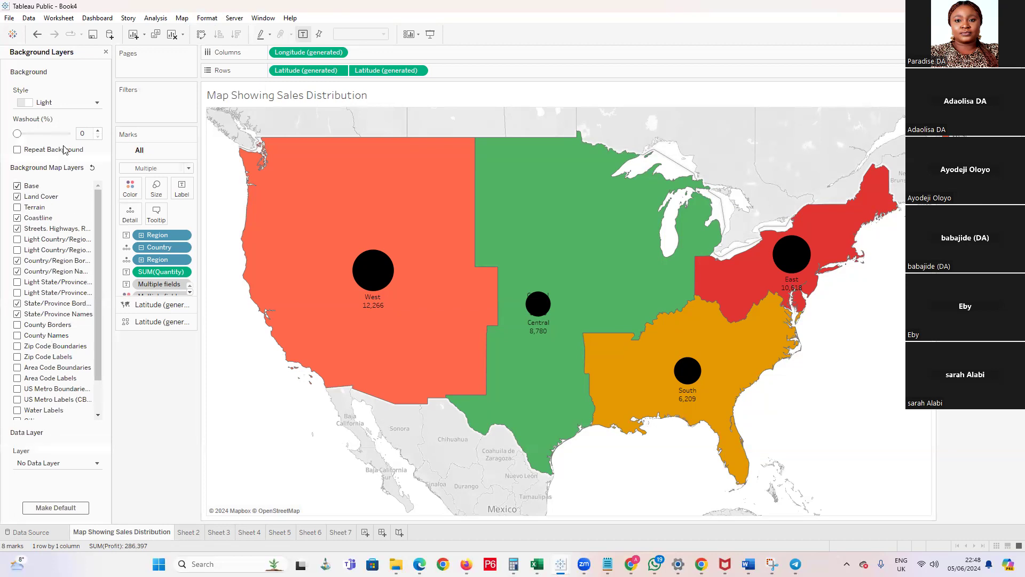
click(91, 102)
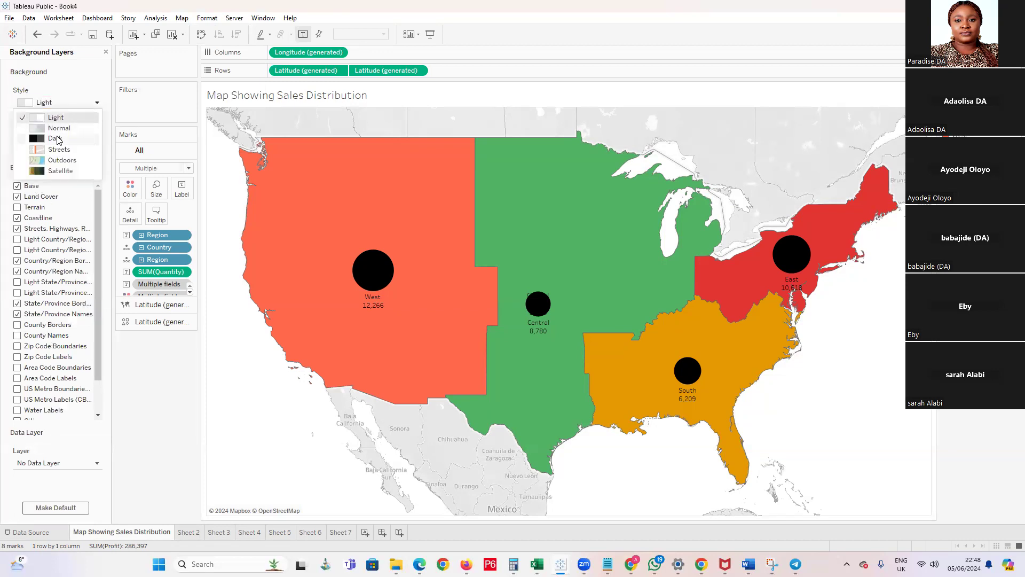
click(56, 139)
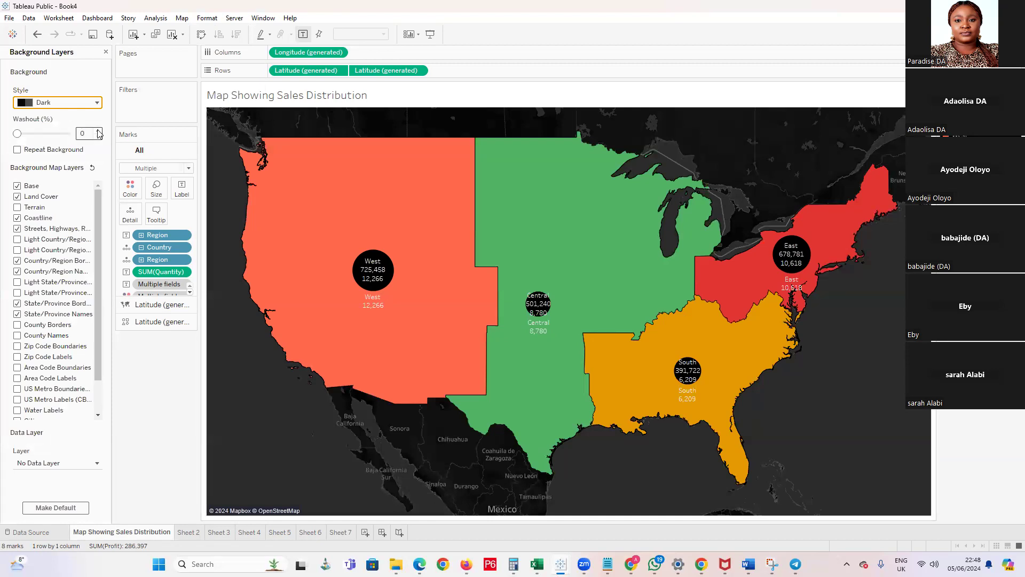
drag(17, 134, 49, 134)
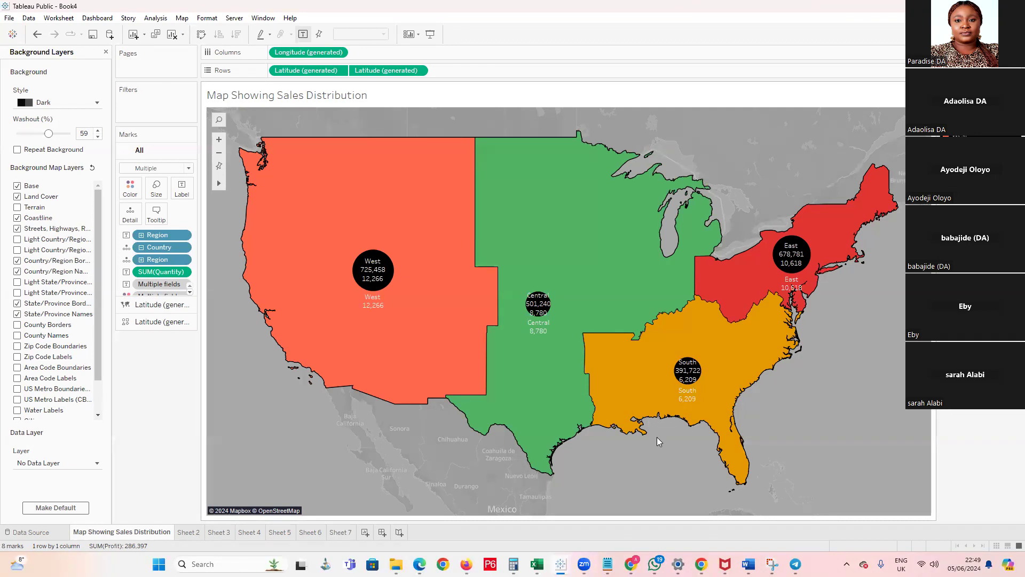
Examine the restyled map, review the charts on Sheets 2 to 5, and return to the Map Showing Sales Distribution sheet
mouse_move(722, 334)
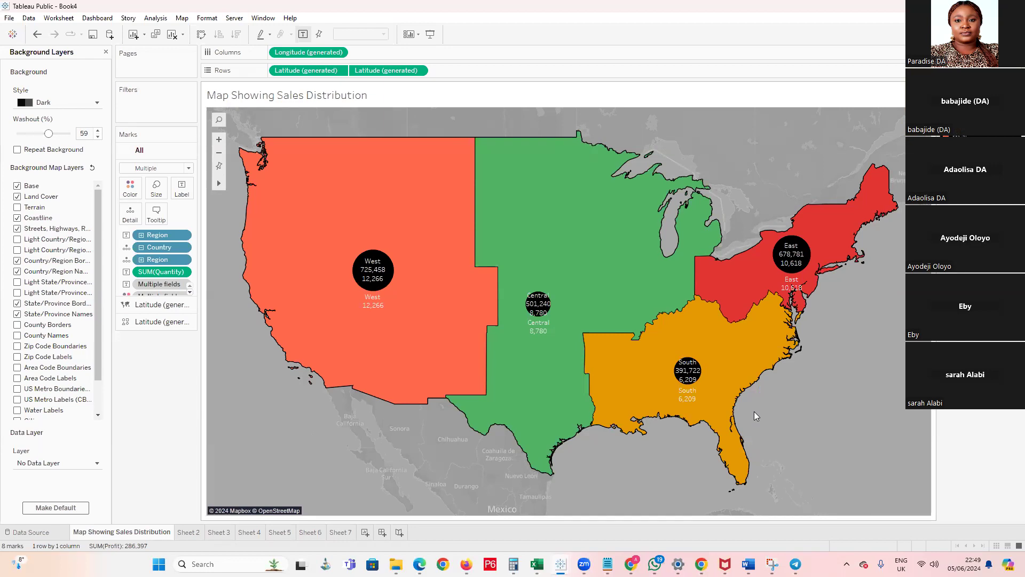
mouse_move(760, 353)
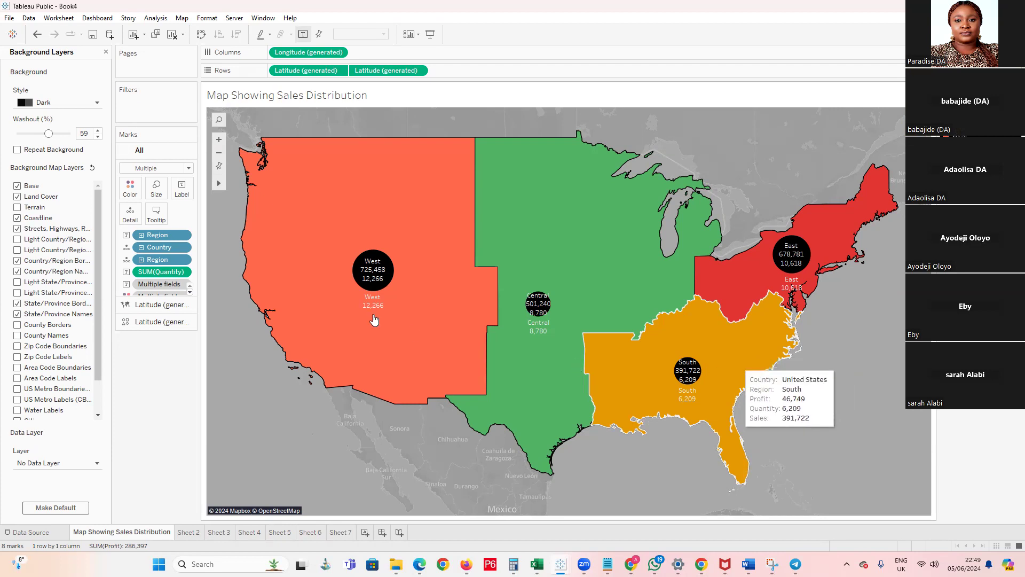
click(189, 532)
click(219, 534)
click(249, 533)
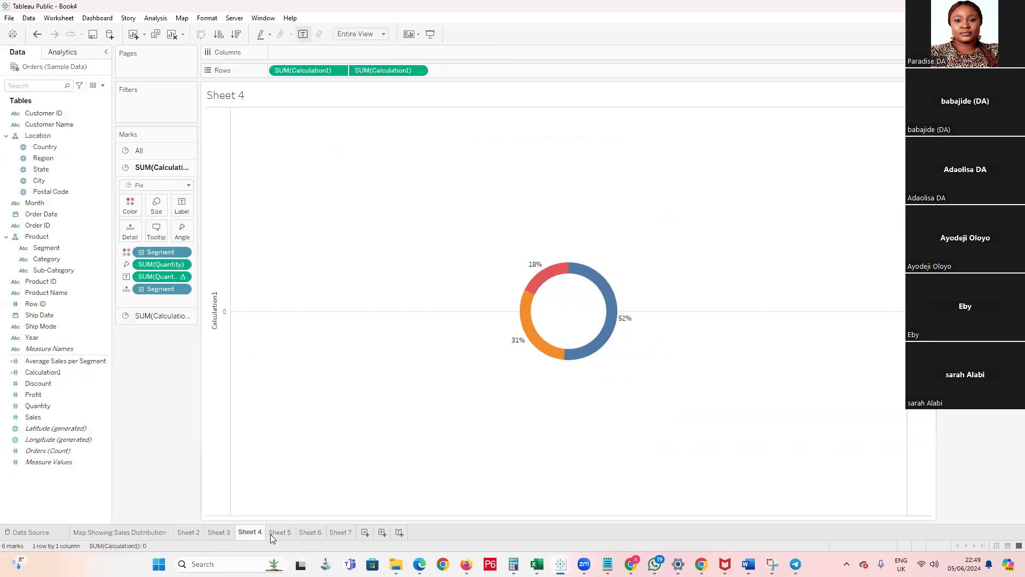
click(278, 534)
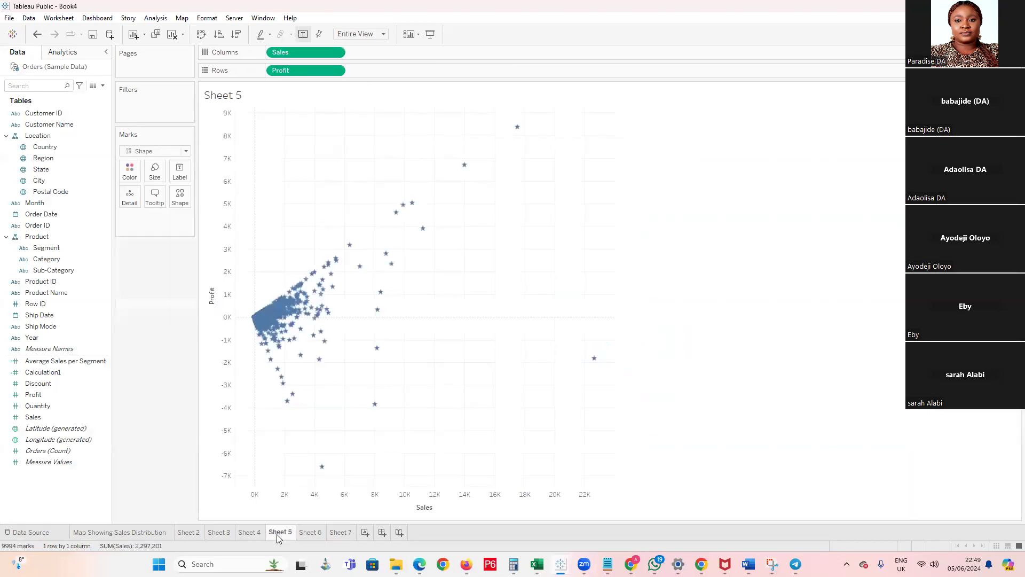
click(241, 533)
click(218, 533)
click(189, 534)
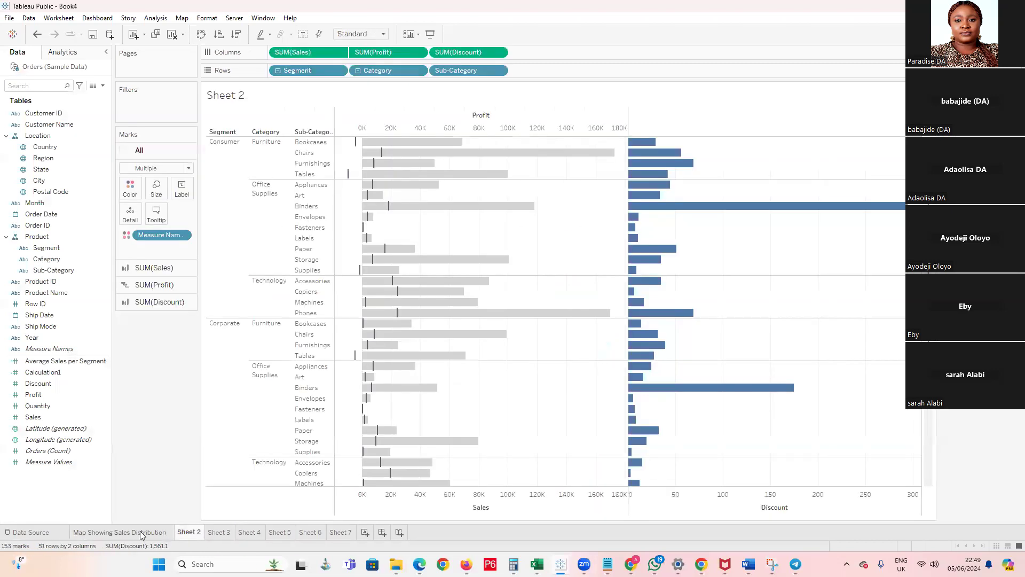
click(130, 533)
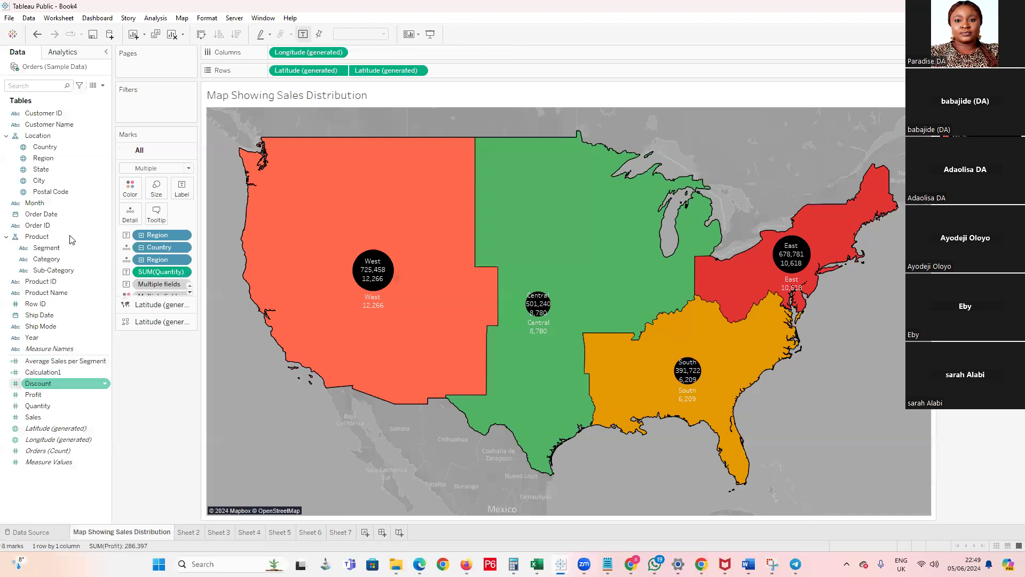
Create a calculated field named Calculation2 with the formula [Discount]* [Sales]
click(103, 86)
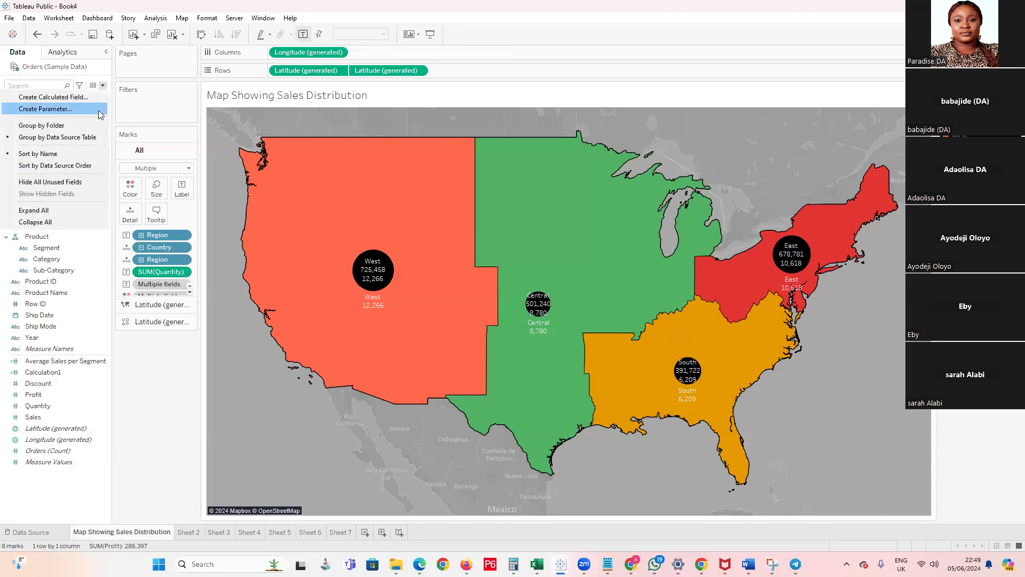
click(89, 97)
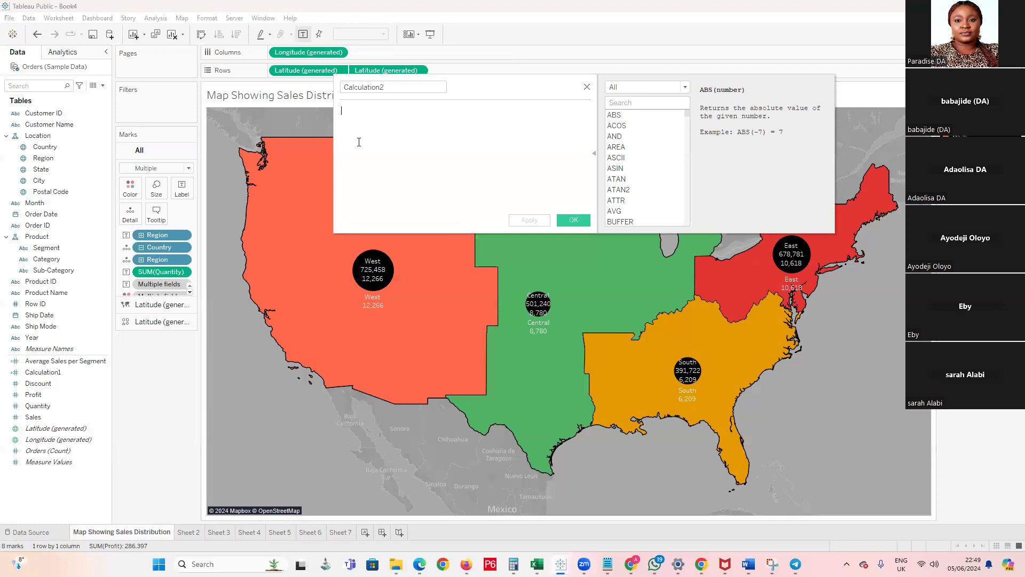
text(di)
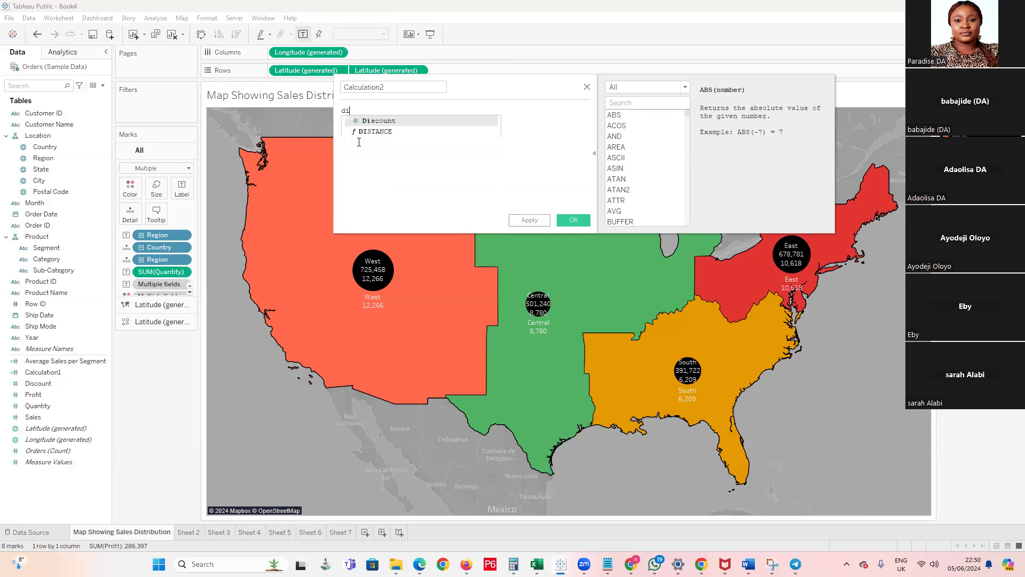
text(sco)
click(407, 122)
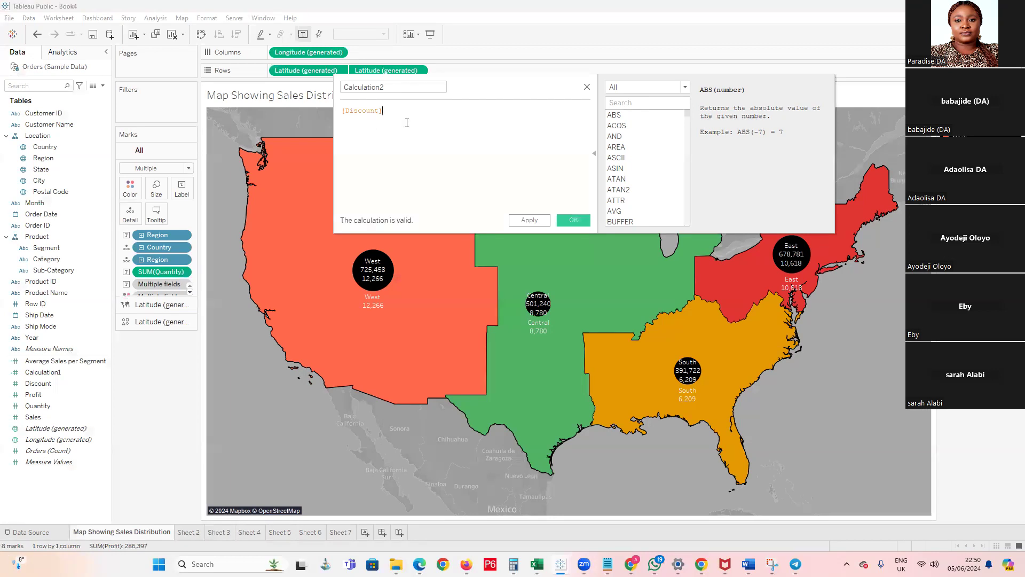
text(* Sales)
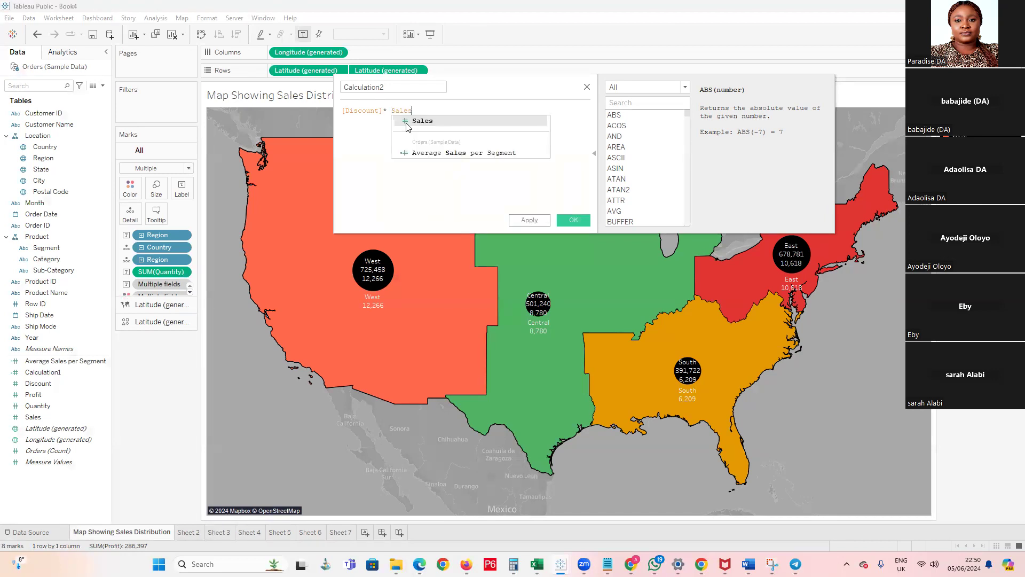
click(451, 123)
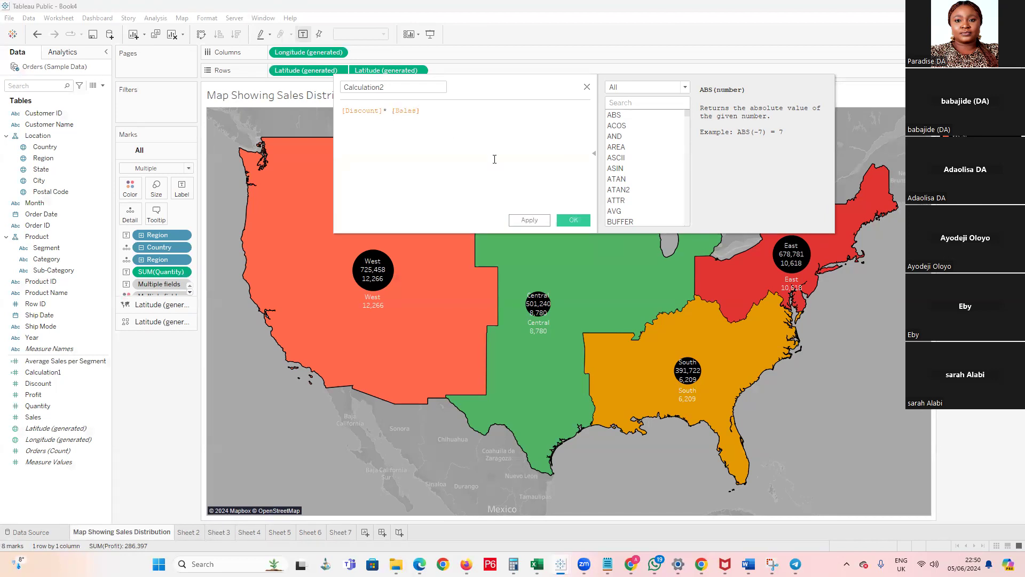
click(545, 222)
click(571, 222)
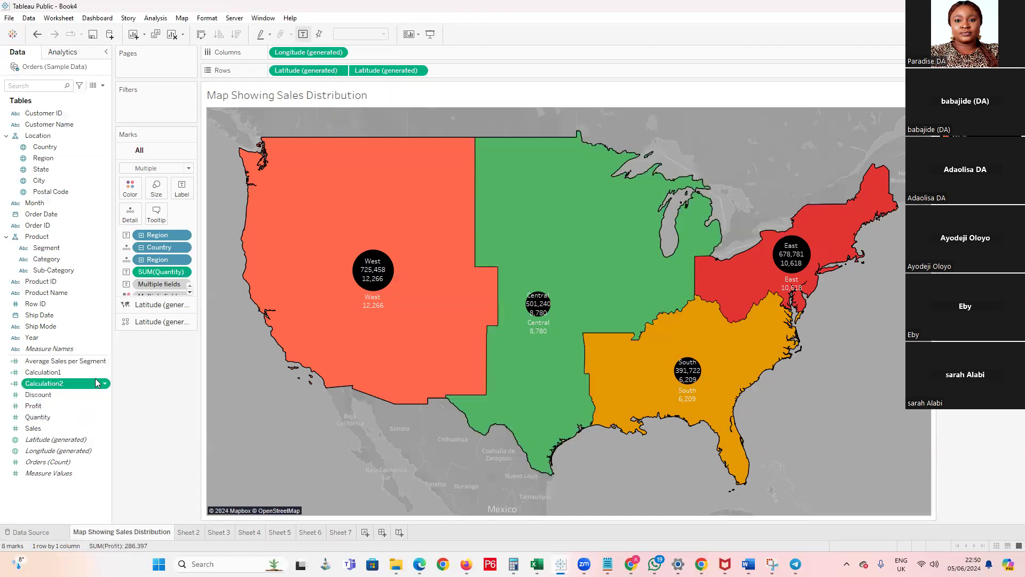
double_click(61, 384)
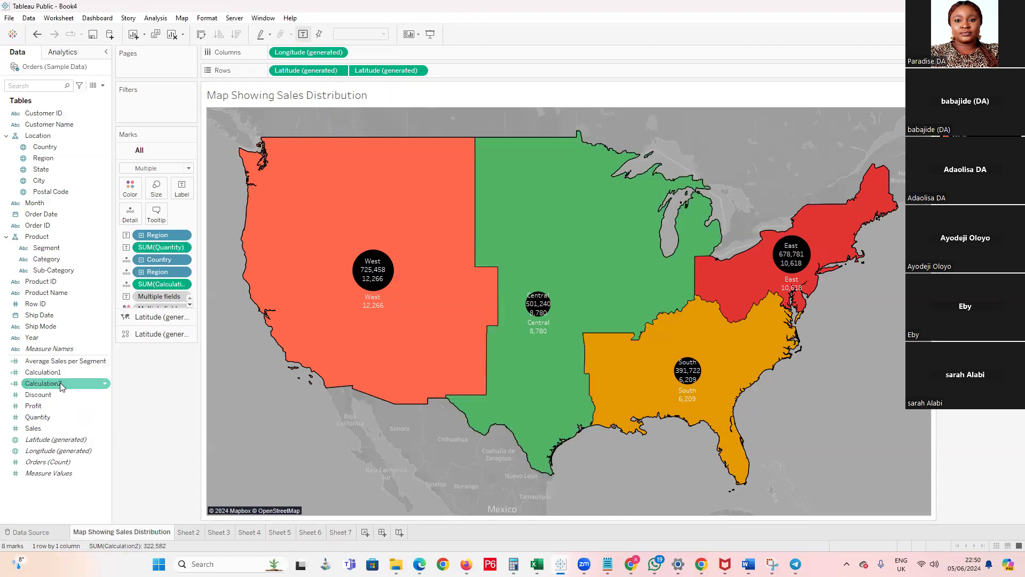
double_click(52, 387)
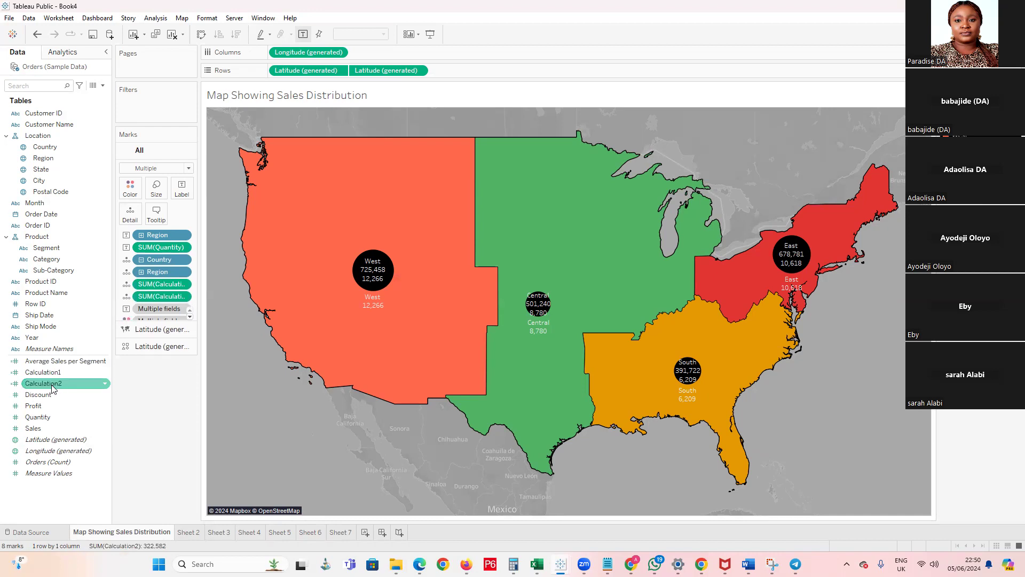
key(ctrl+z)
key(ctrl+z)
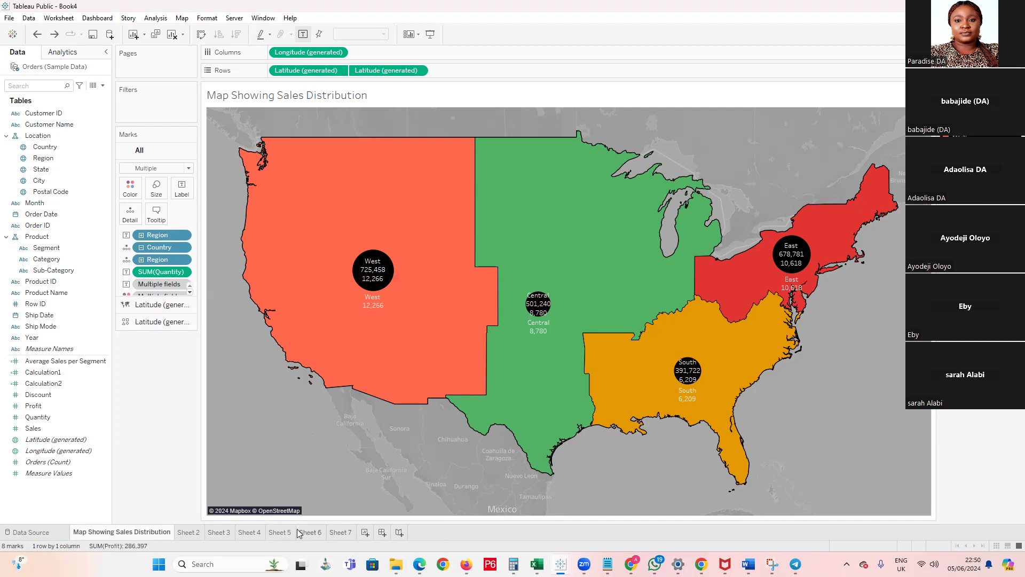
Create a new worksheet and place the Calculation2 field on it as a text value
click(346, 532)
click(364, 533)
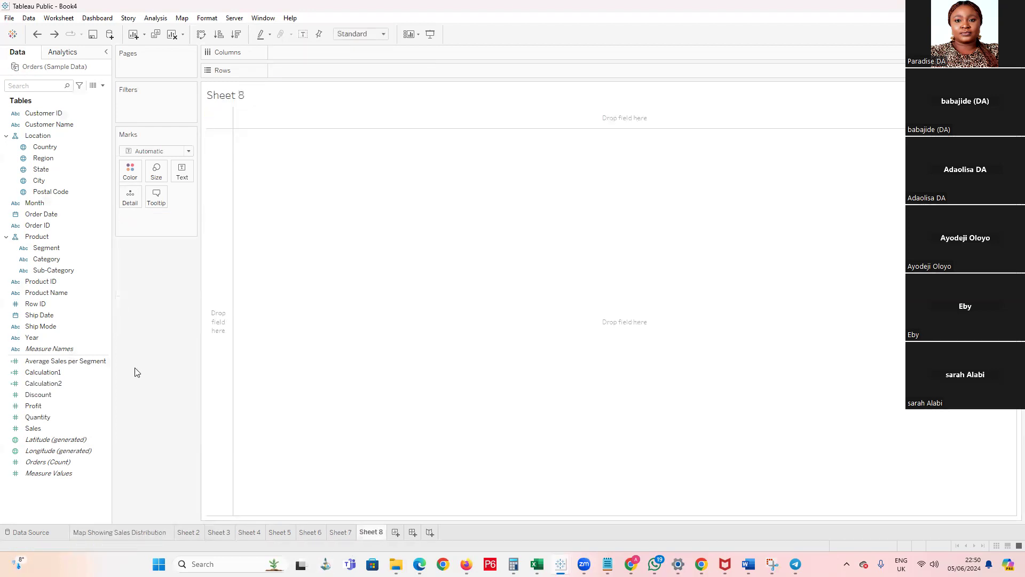
drag(56, 384, 315, 171)
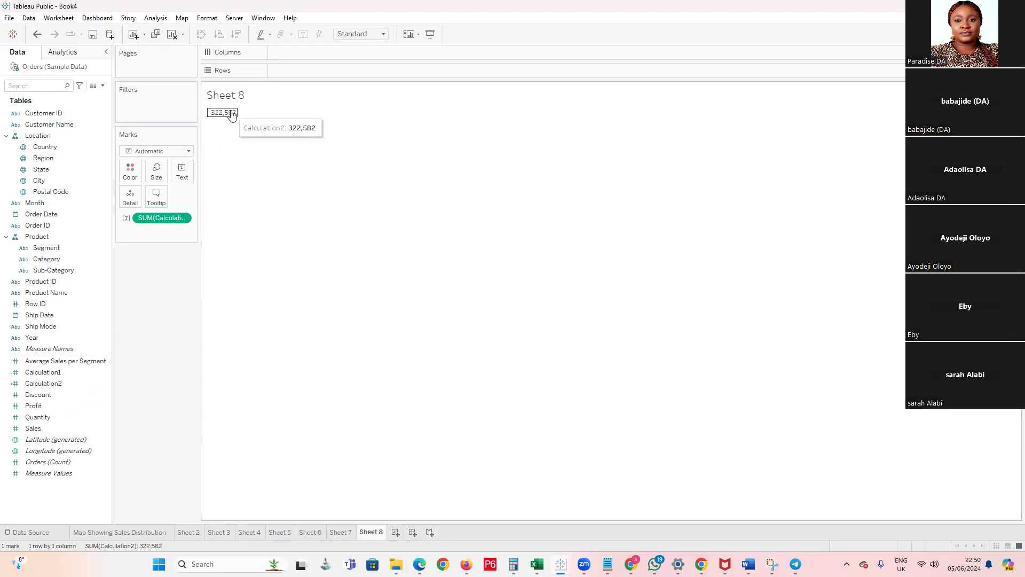
click(75, 249)
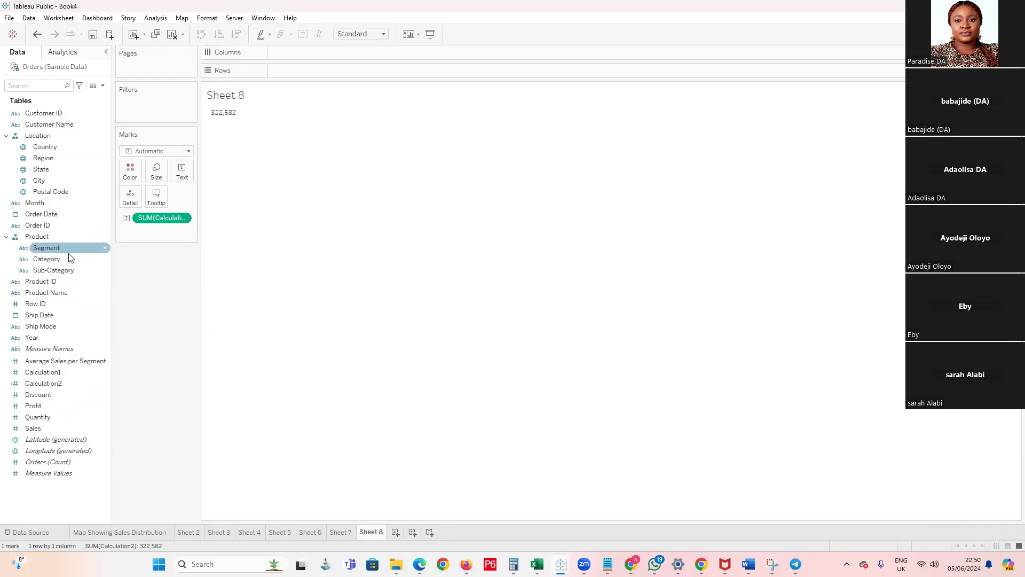
Chart Calculation2 as bars by Category and Sub-Category, sorted in descending order
drag(62, 261, 320, 53)
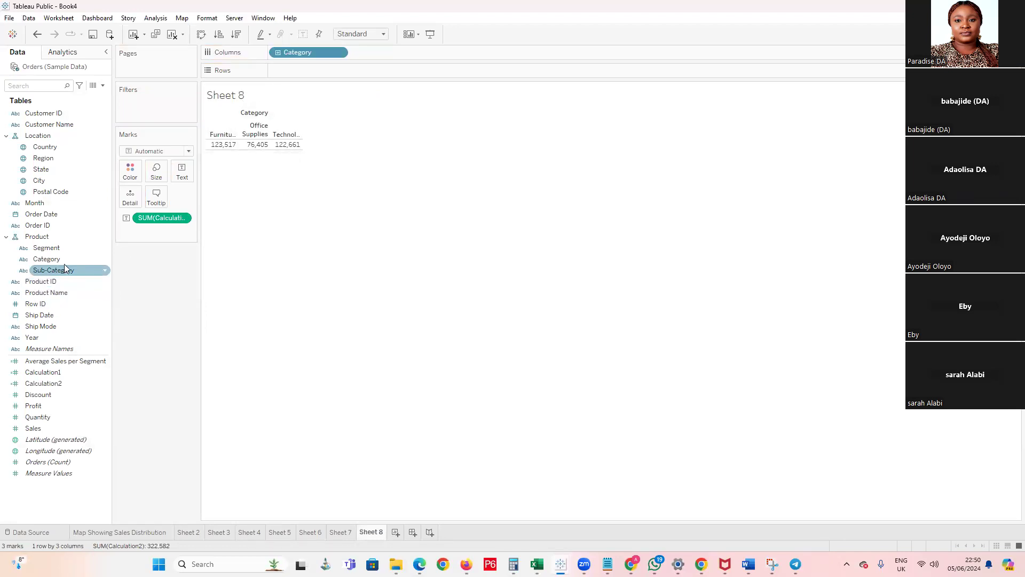
drag(158, 218, 297, 70)
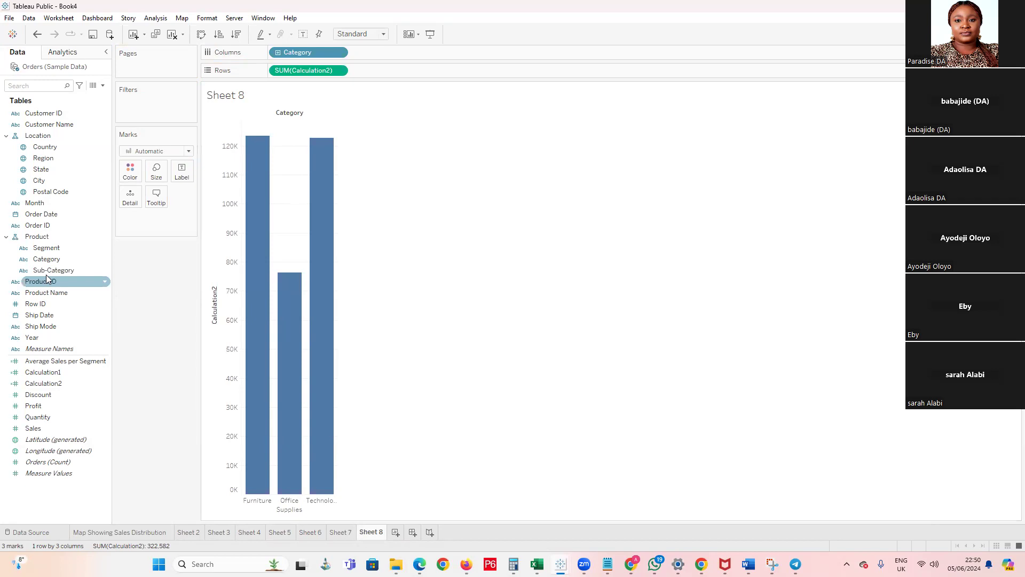
mouse_move(47, 276)
mouse_down()
mouse_move(411, 94)
mouse_move(412, 60)
mouse_up()
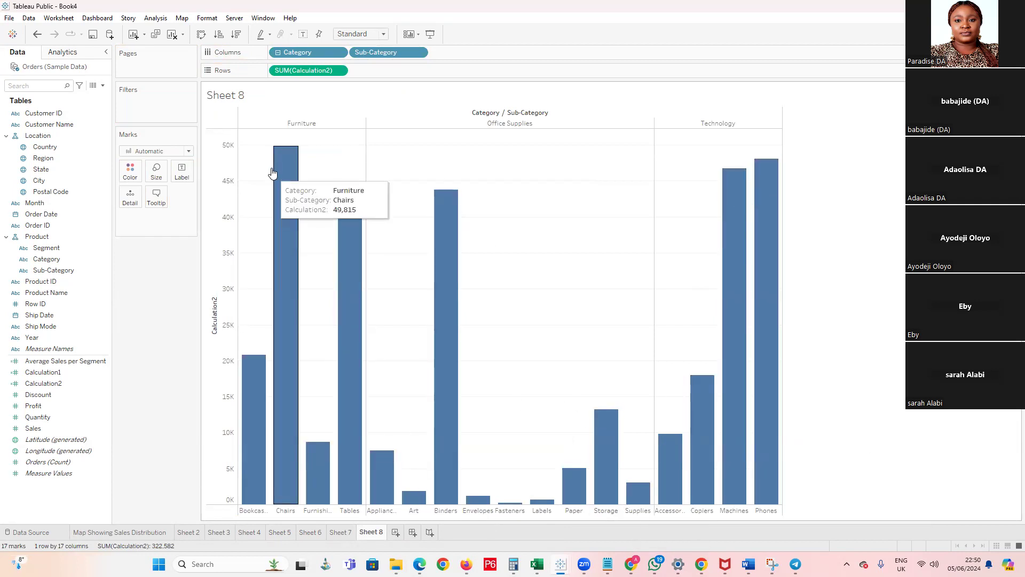
click(236, 34)
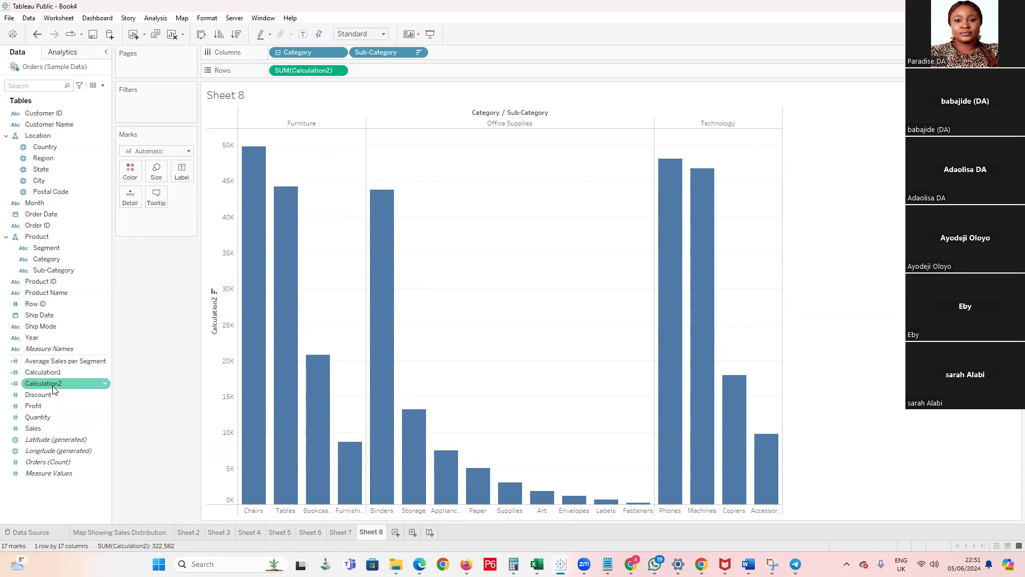
Set the default number format of Calculation2 to Currency (Custom) with the £ prefix and no decimal places
click(105, 384)
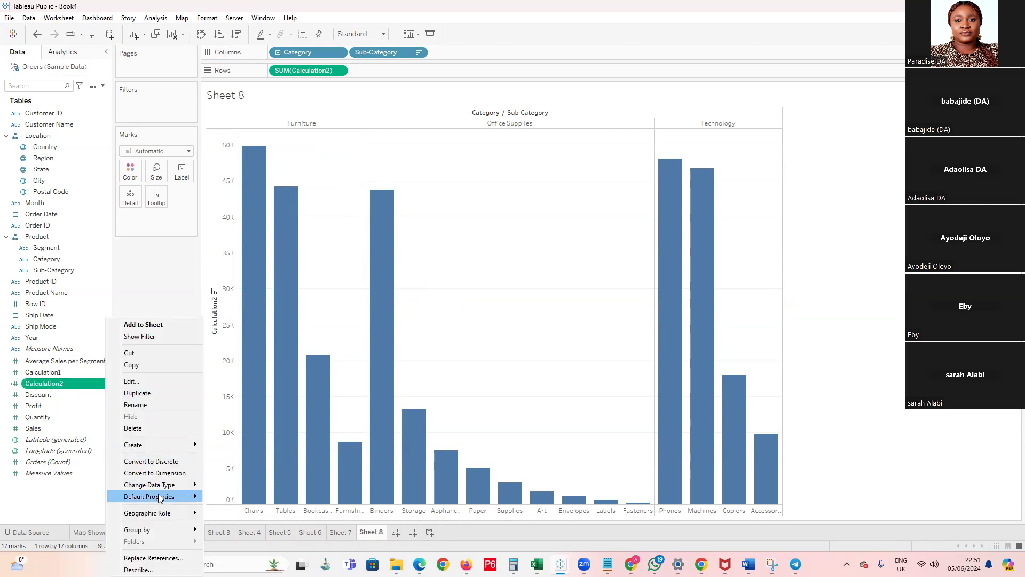
mouse_move(163, 499)
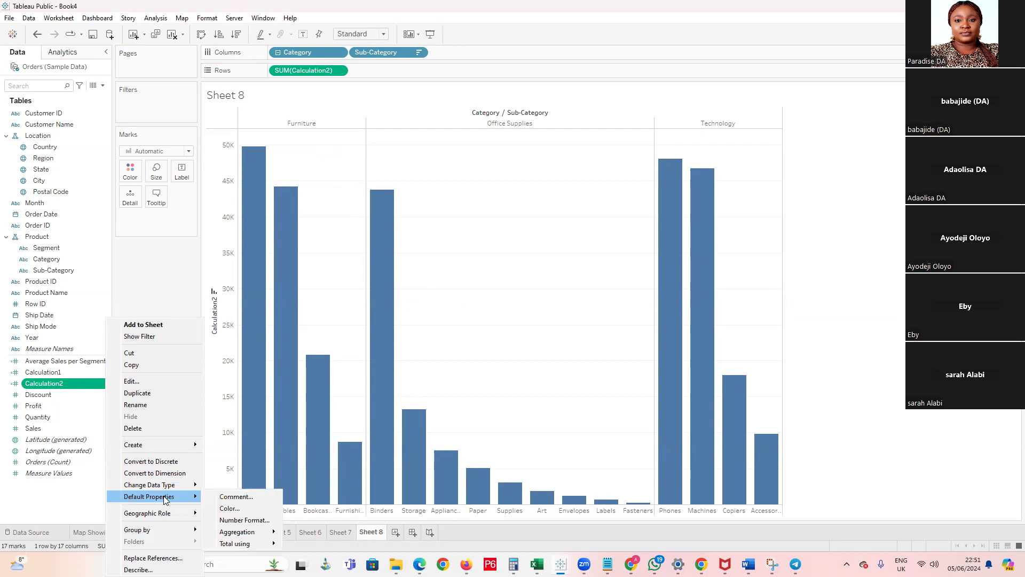
click(229, 520)
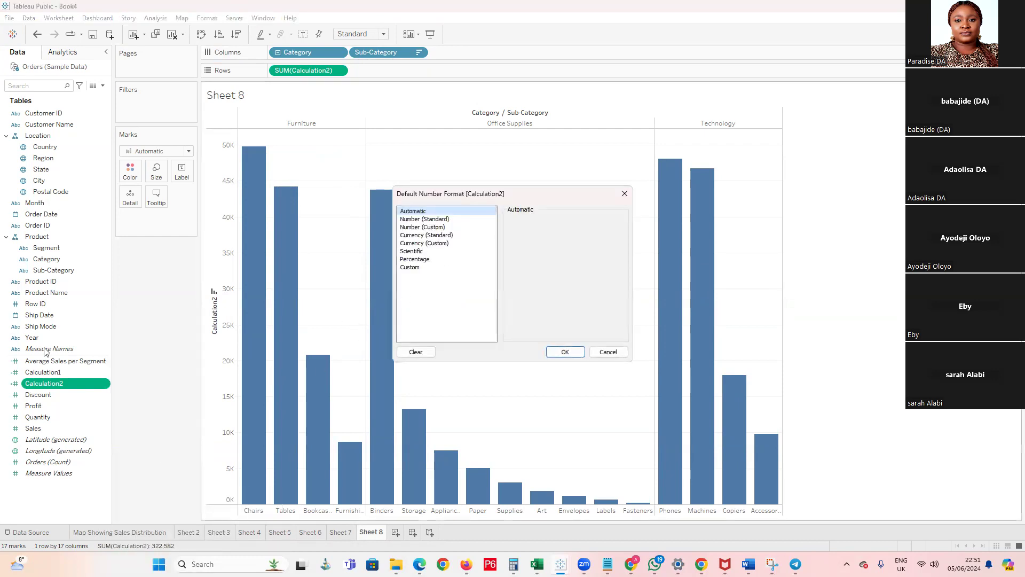
click(433, 244)
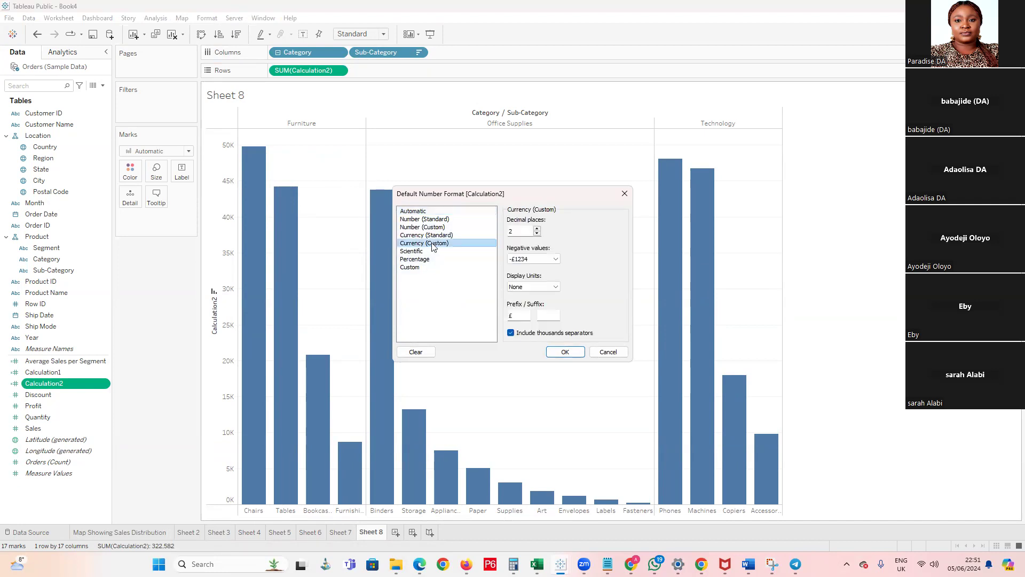
click(537, 234)
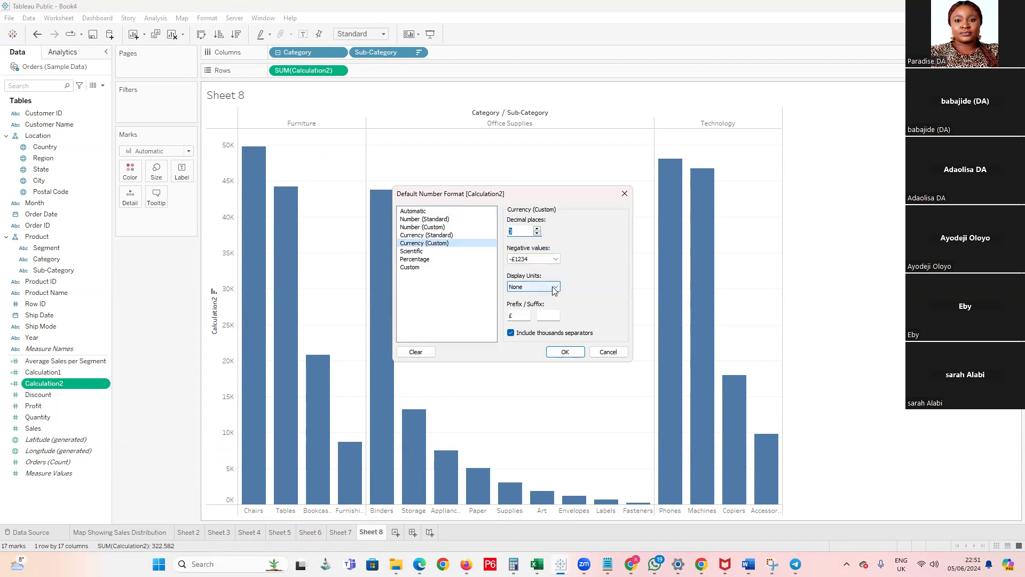
click(565, 352)
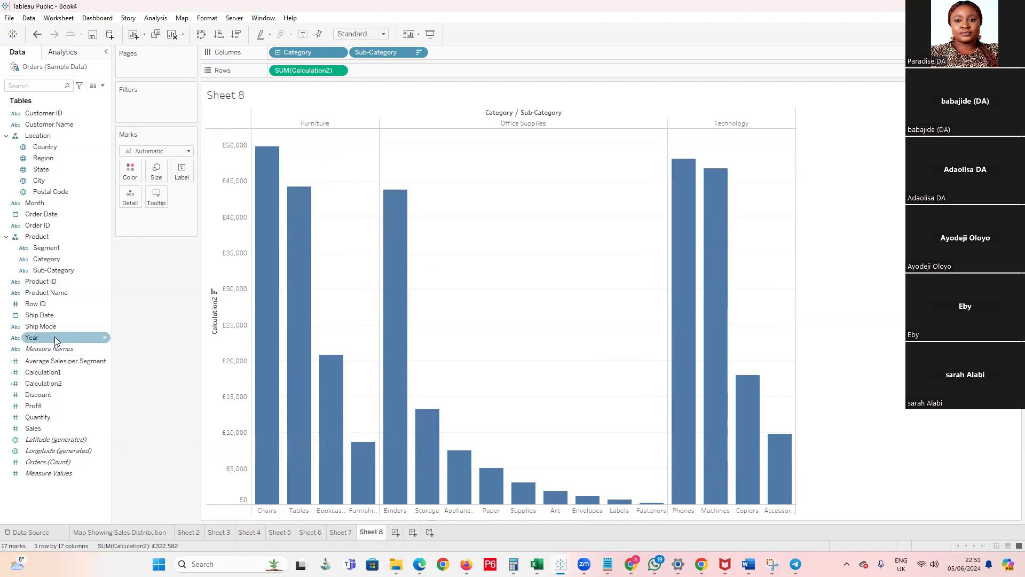
click(54, 361)
click(102, 303)
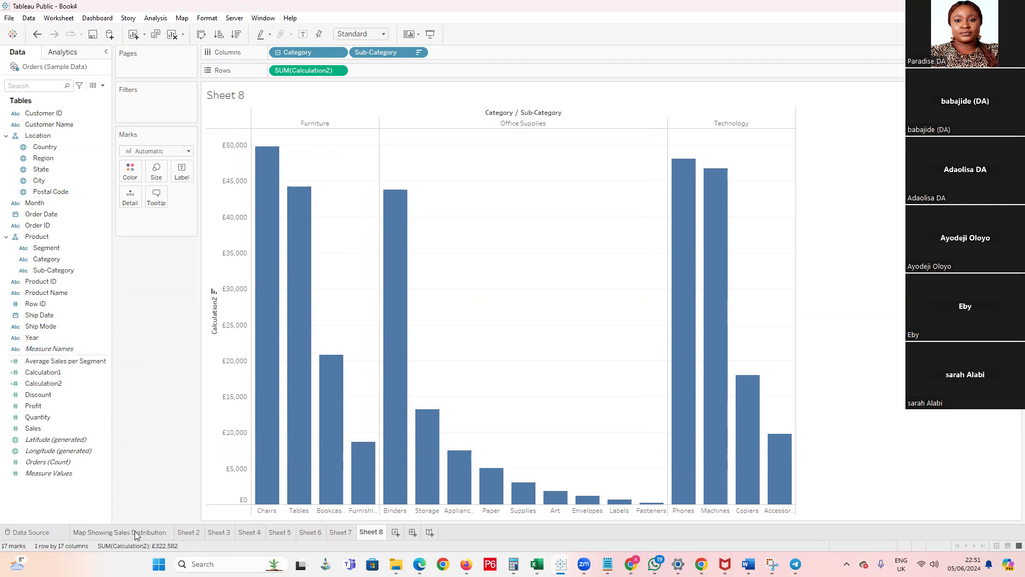
Create another worksheet and show Sales and Profit as a text table with Measure Names on the rows
click(395, 532)
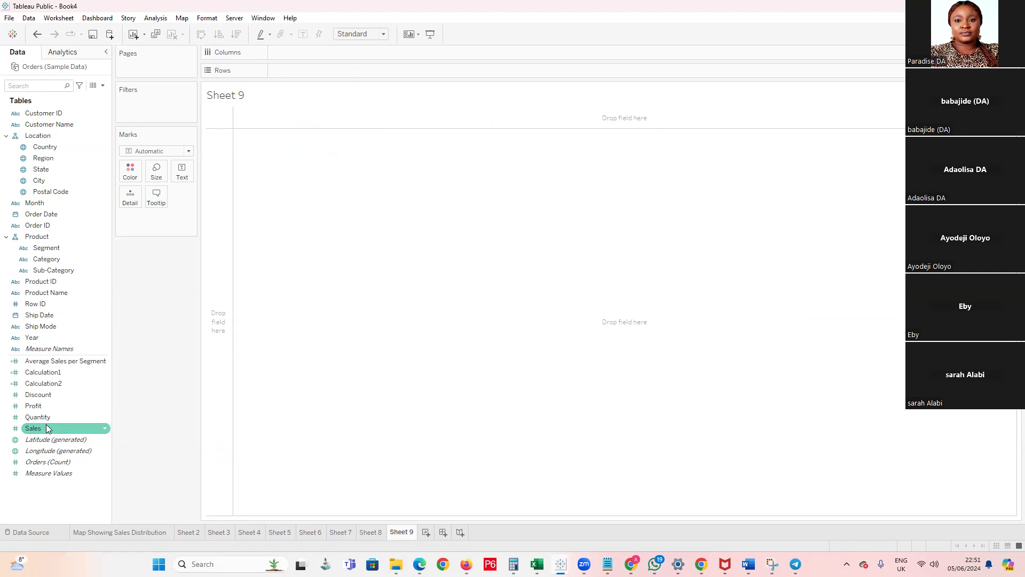
drag(47, 430, 260, 145)
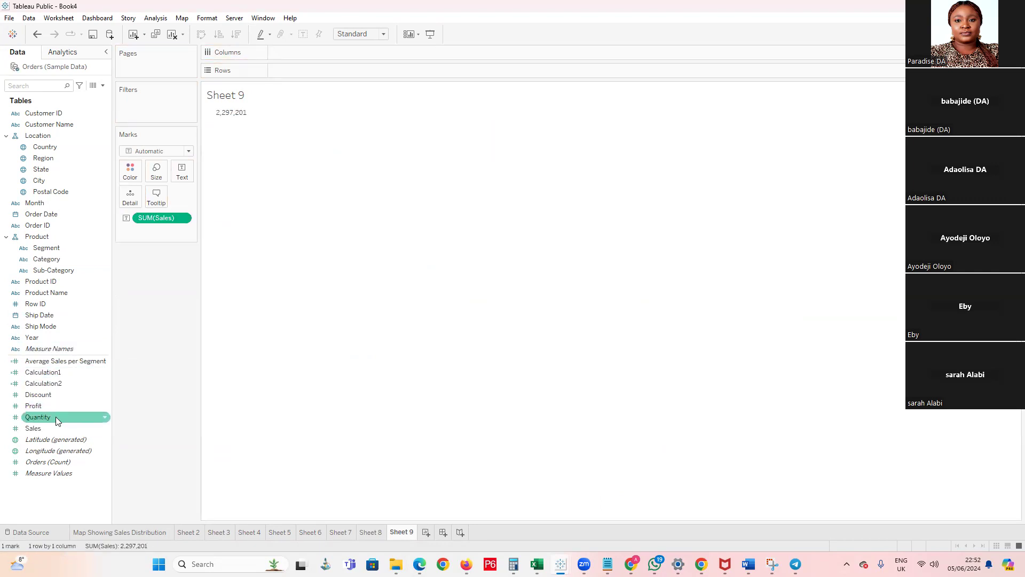
drag(43, 407, 190, 173)
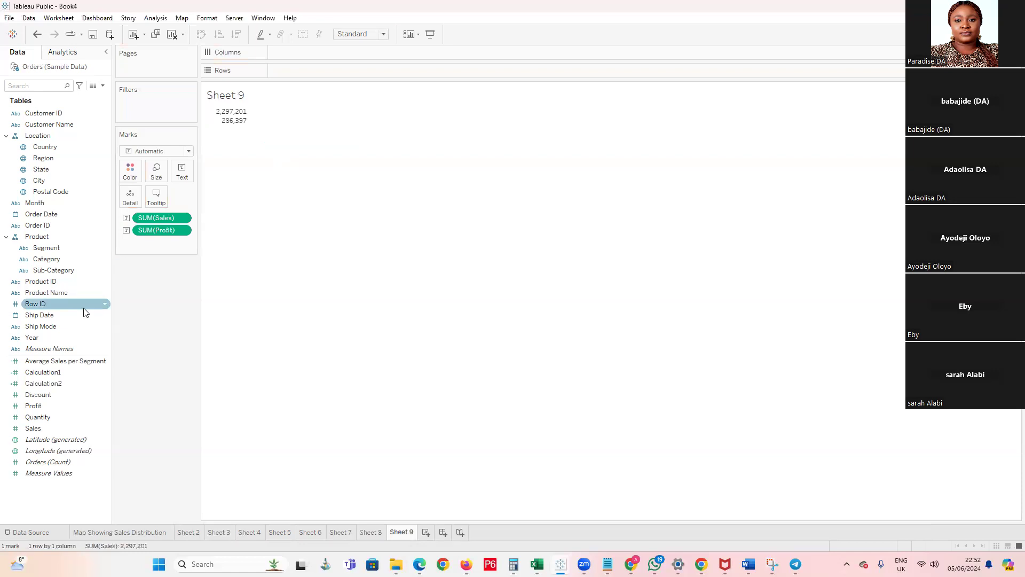
drag(45, 384, 235, 136)
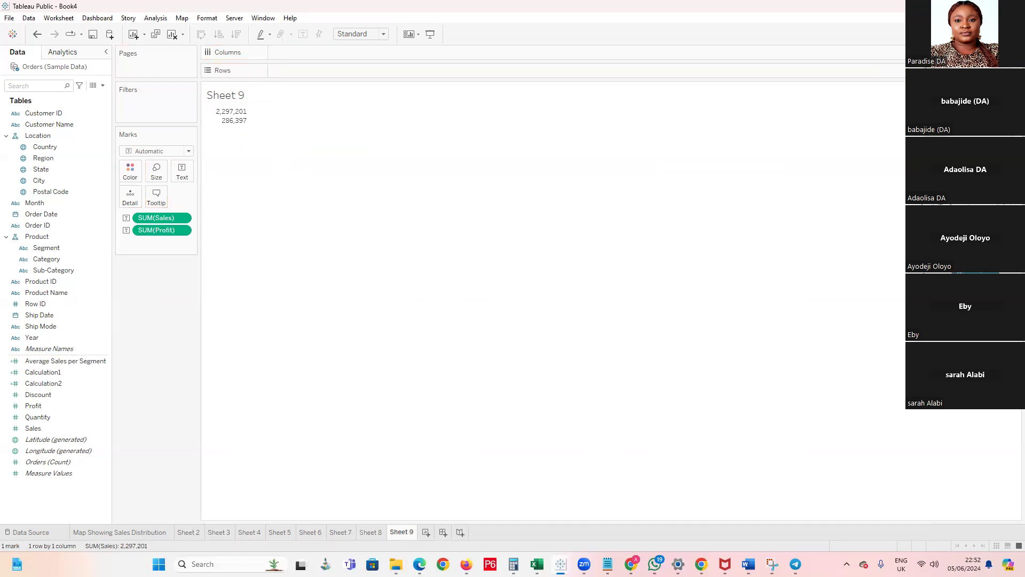
click(930, 60)
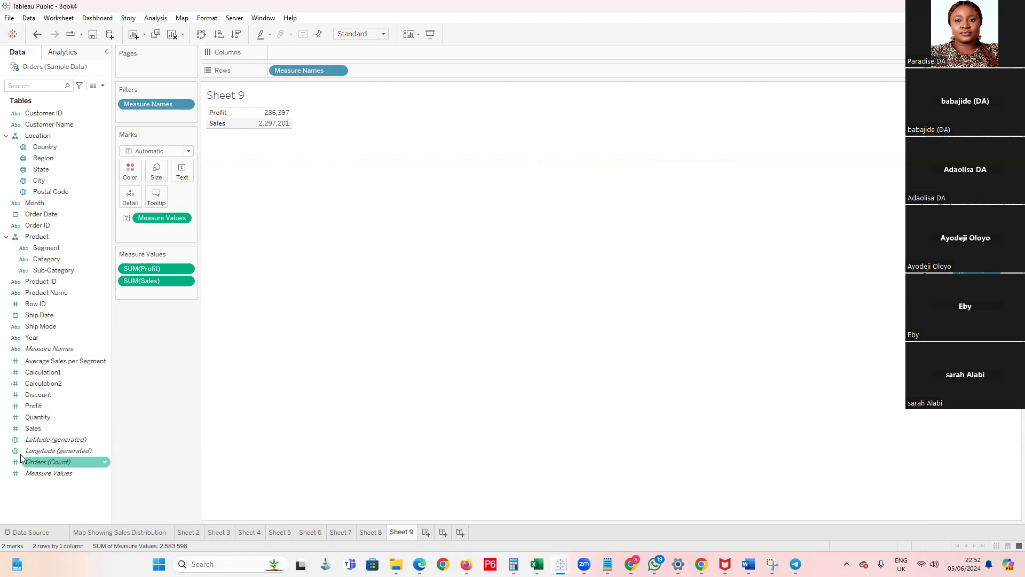
Include Quantity and Calculation2 in the table's Measure Names filter alongside Profit and Sales
drag(58, 473, 158, 332)
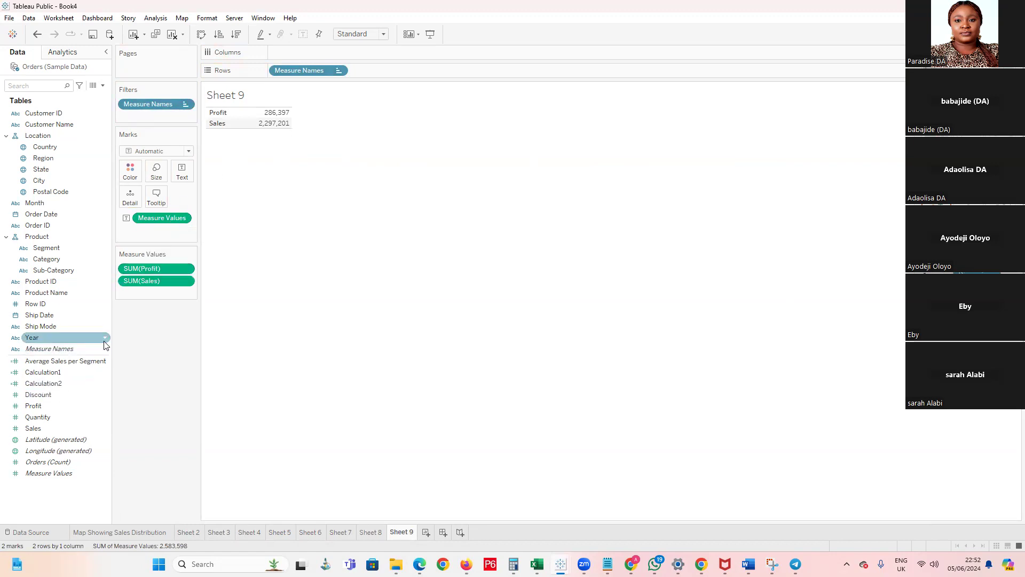
double_click(163, 105)
click(411, 257)
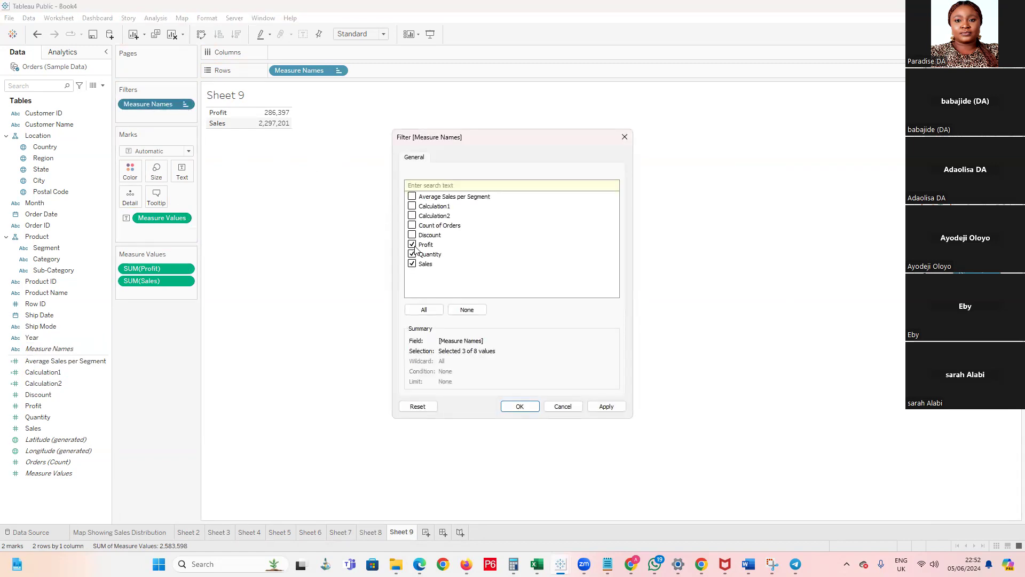
click(412, 215)
click(520, 407)
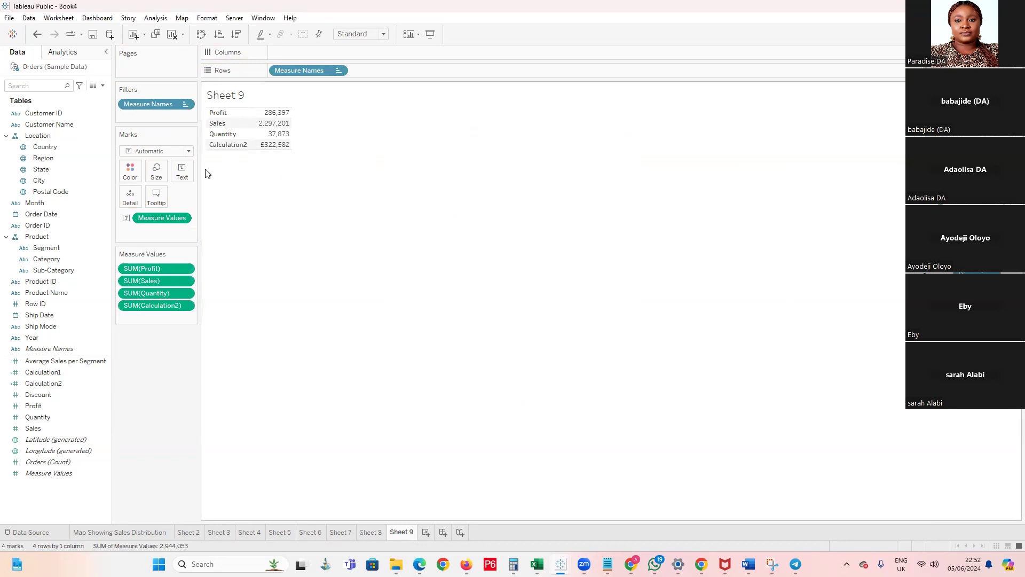
Keep only the Calculation2 row in the Sheet 9 text table
mouse_move(265, 145)
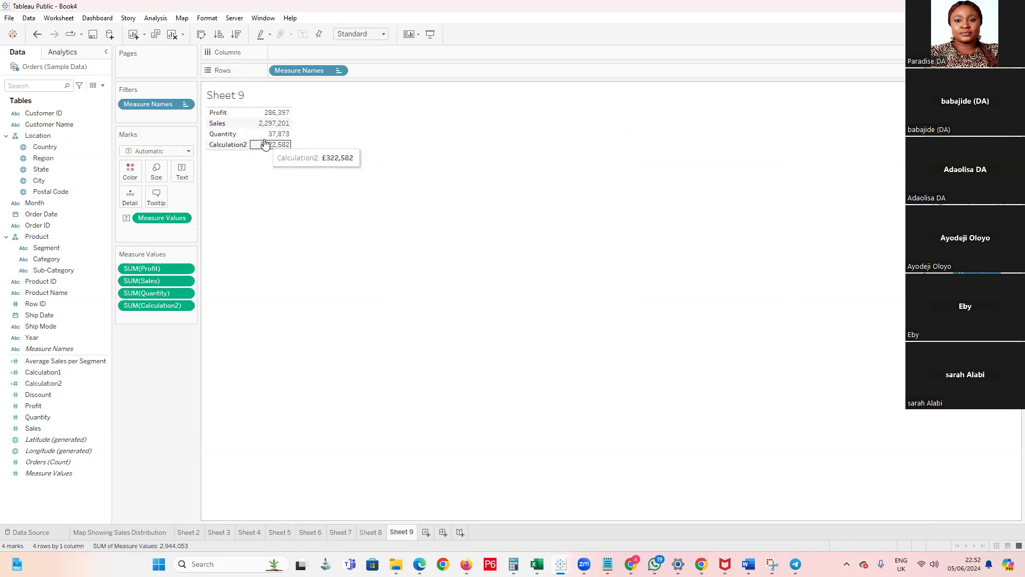
click(229, 146)
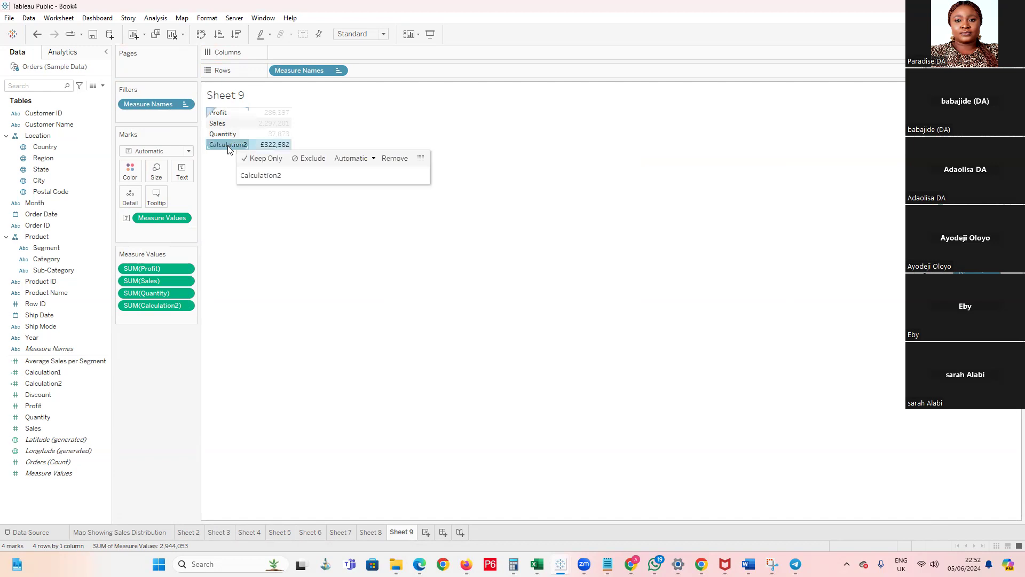
click(247, 158)
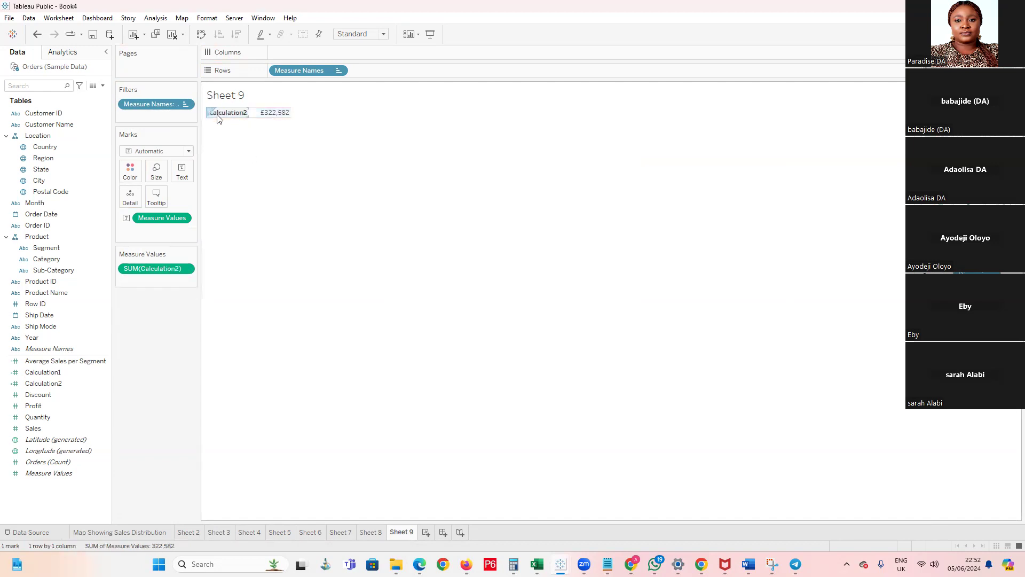
Undo the Keep Only filtering of the Sheet 9 table and rename the Calculation2 field as Discount of Sales
key(ctrl+z)
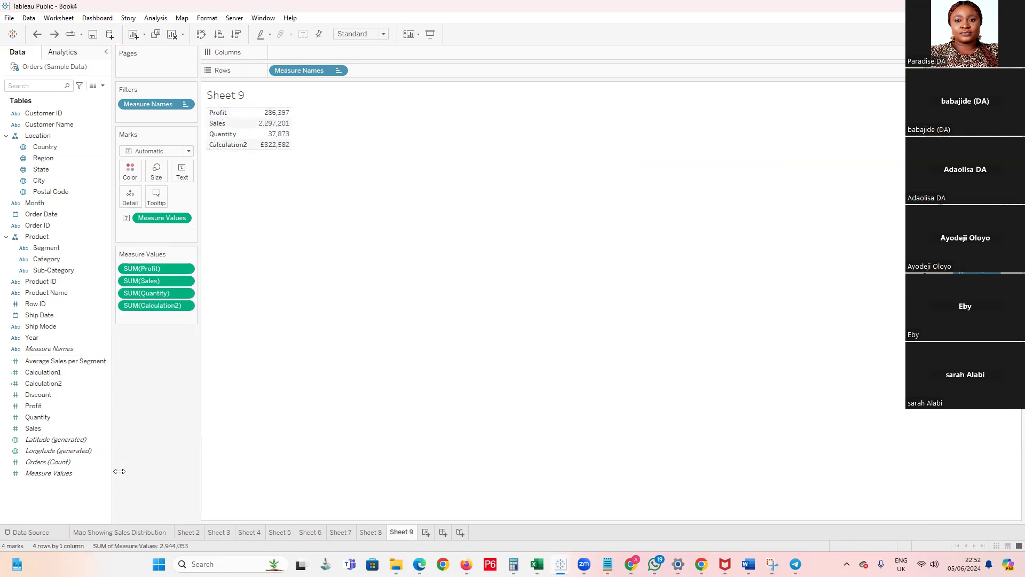
double_click(41, 383)
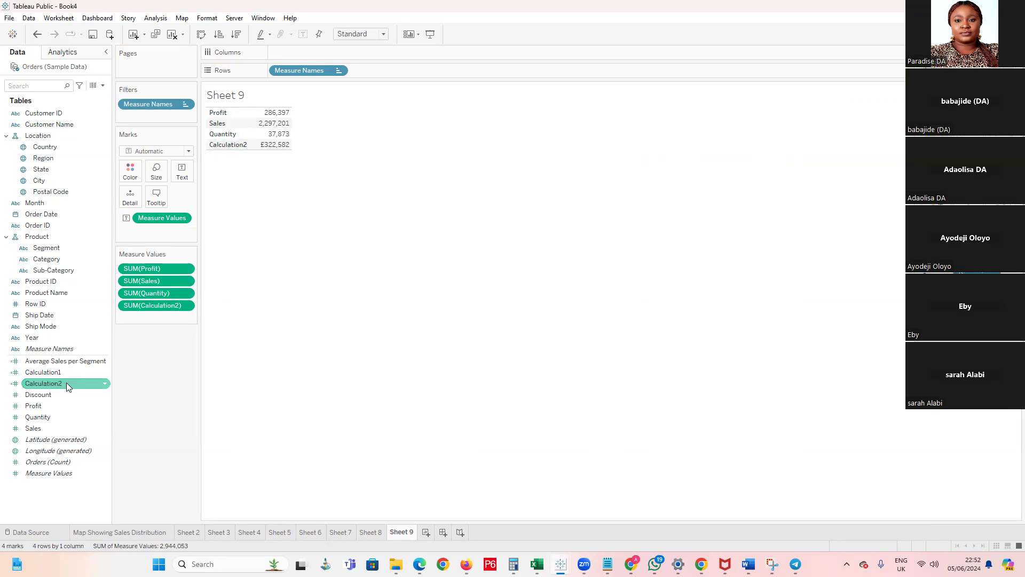
click(67, 382)
right_click(67, 383)
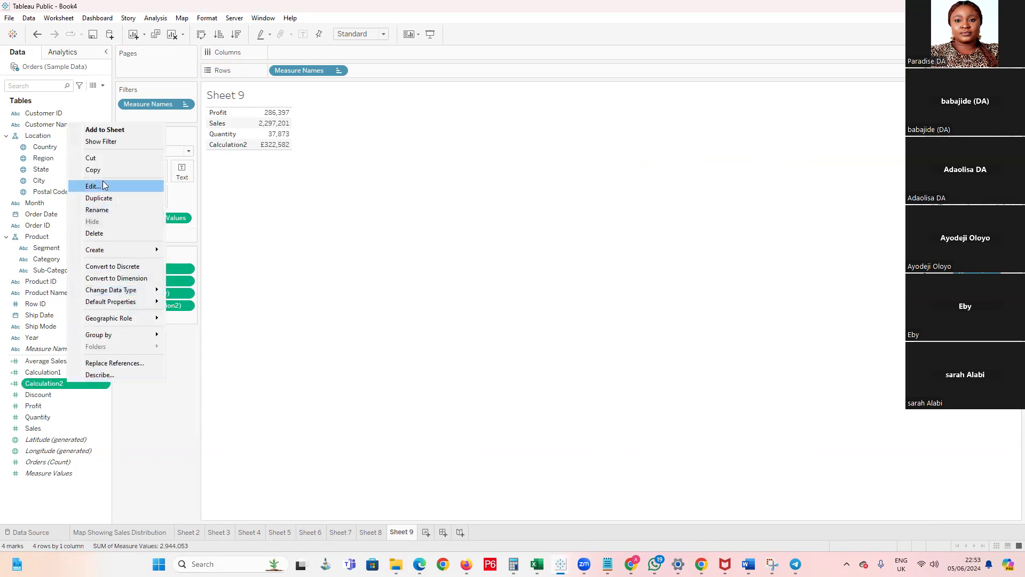
click(93, 186)
click(383, 93)
double_click(383, 94)
text(/)
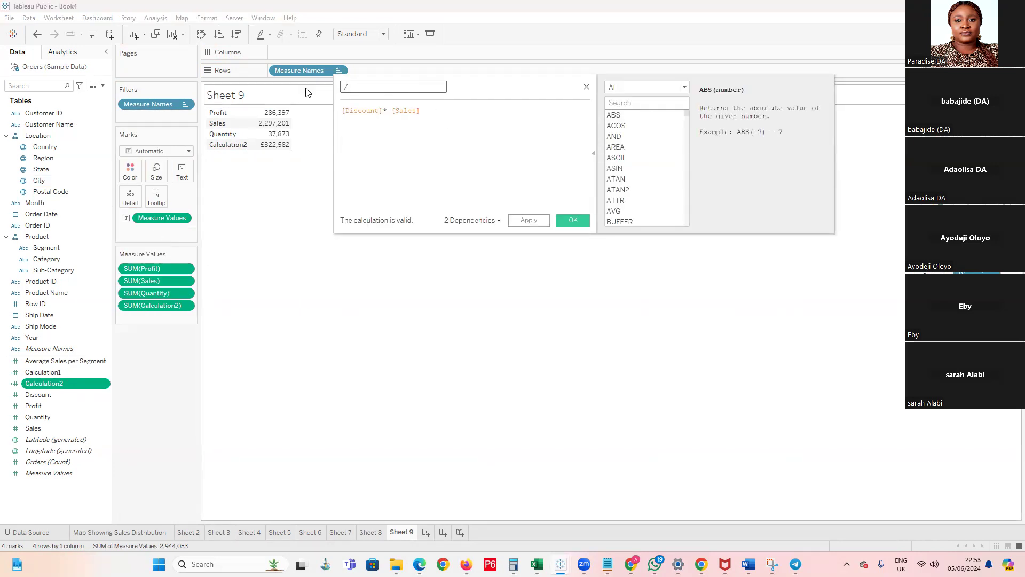
text(Disc)
key(BackSpace)
key(BackSpace)
key(BackSpace)
key(BackSpace)
key(BackSpace)
text(Disco)
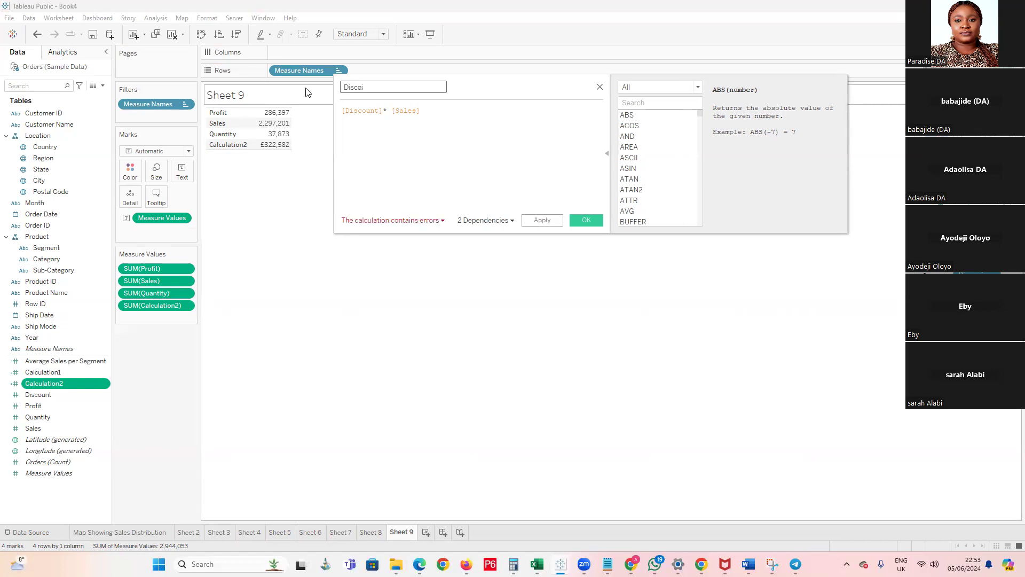
text(unt )
text(c)
text(f Sales)
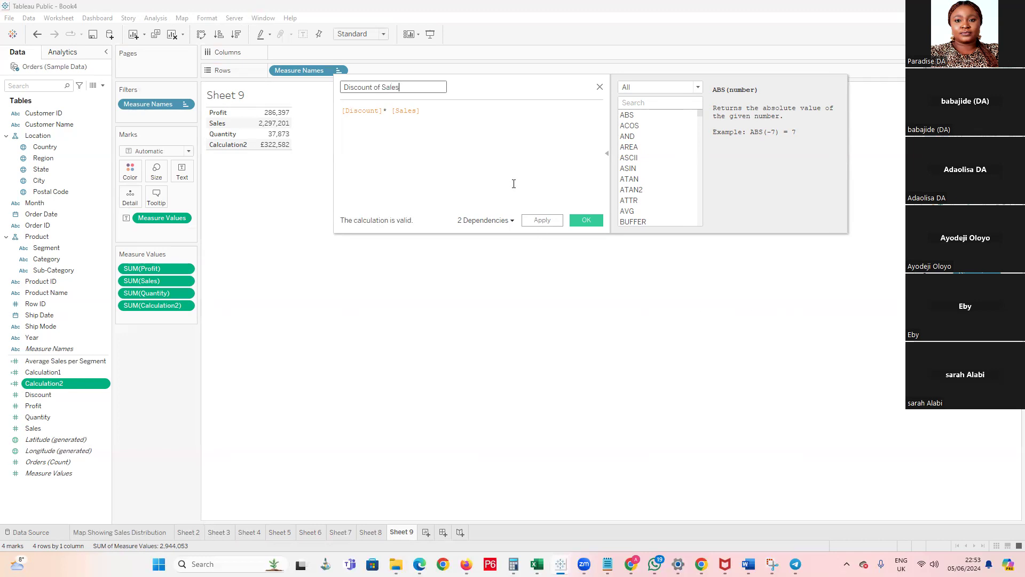
click(585, 221)
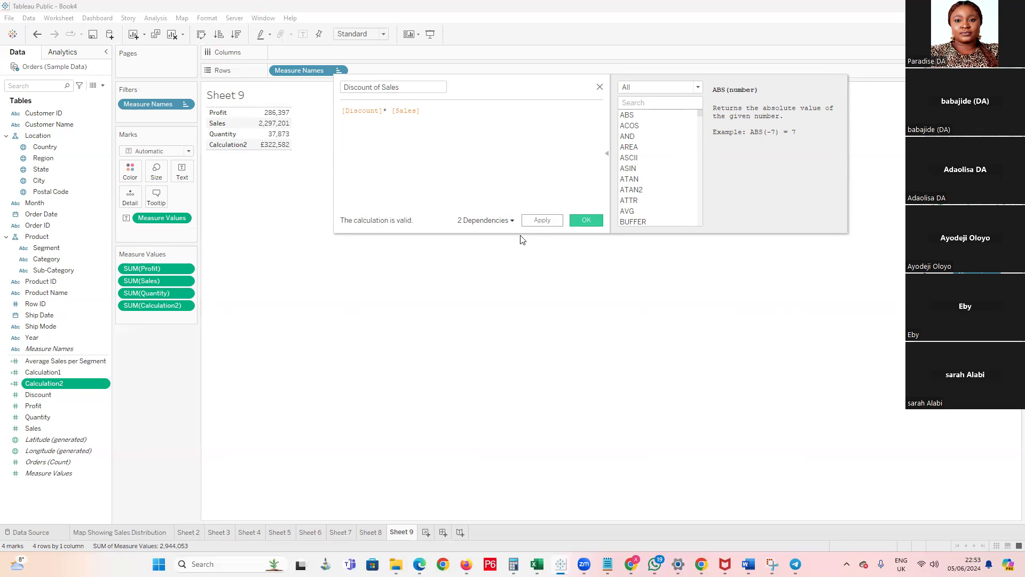
Rename the Discount of Sales calculated field as Discount on Sales
click(248, 144)
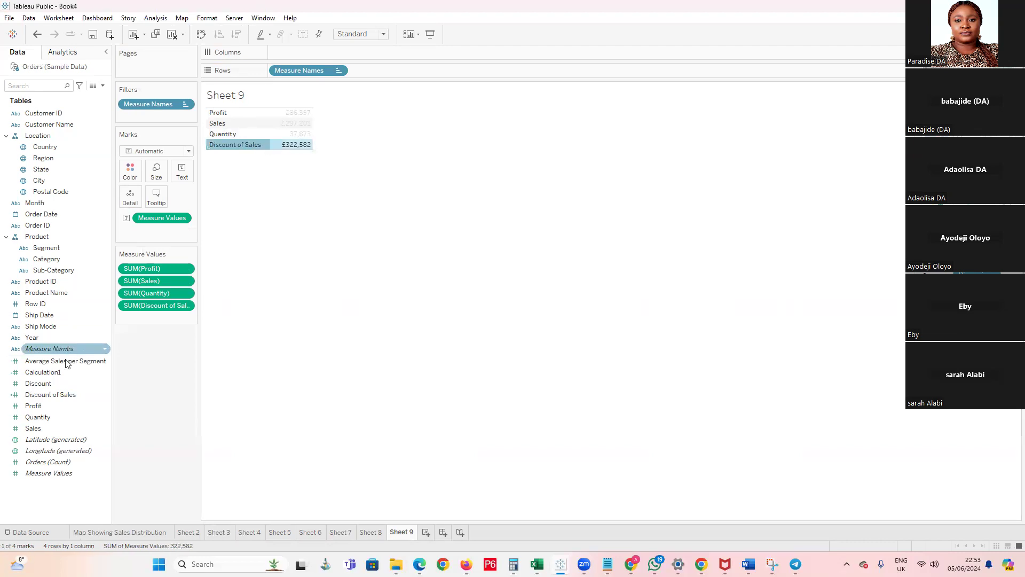
right_click(49, 398)
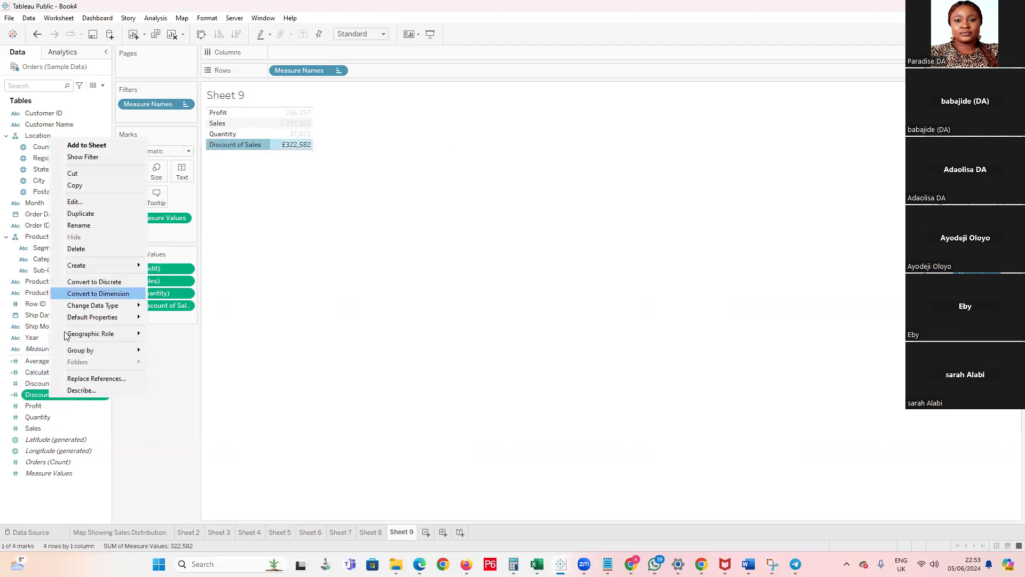
click(95, 201)
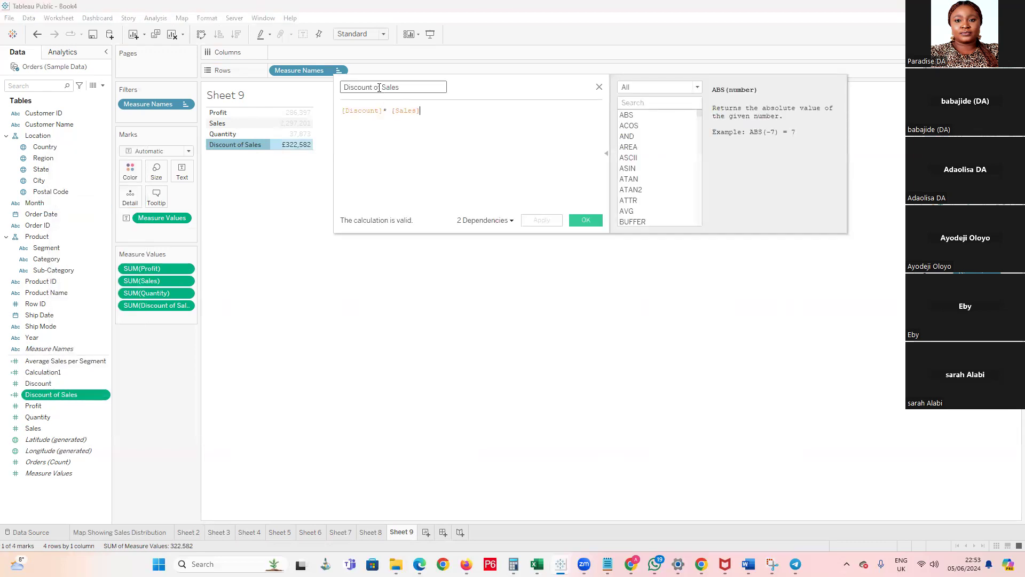
text(n)
click(593, 223)
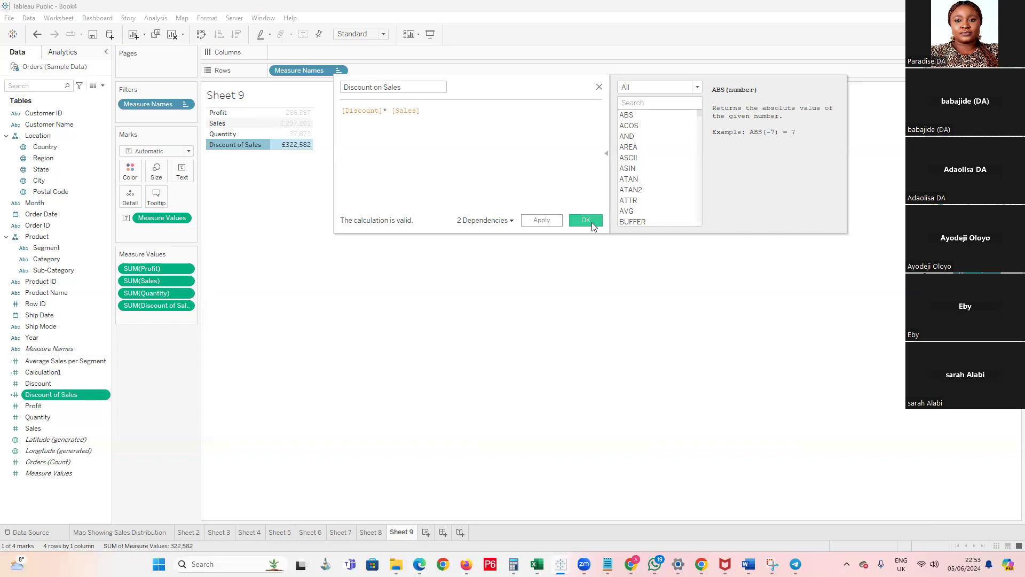
click(244, 276)
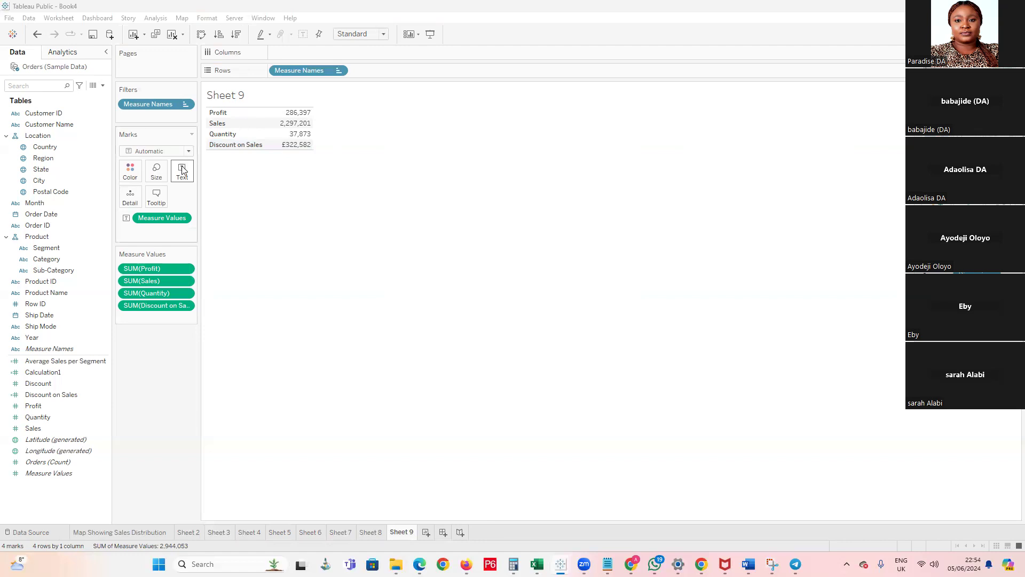
right_click(31, 487)
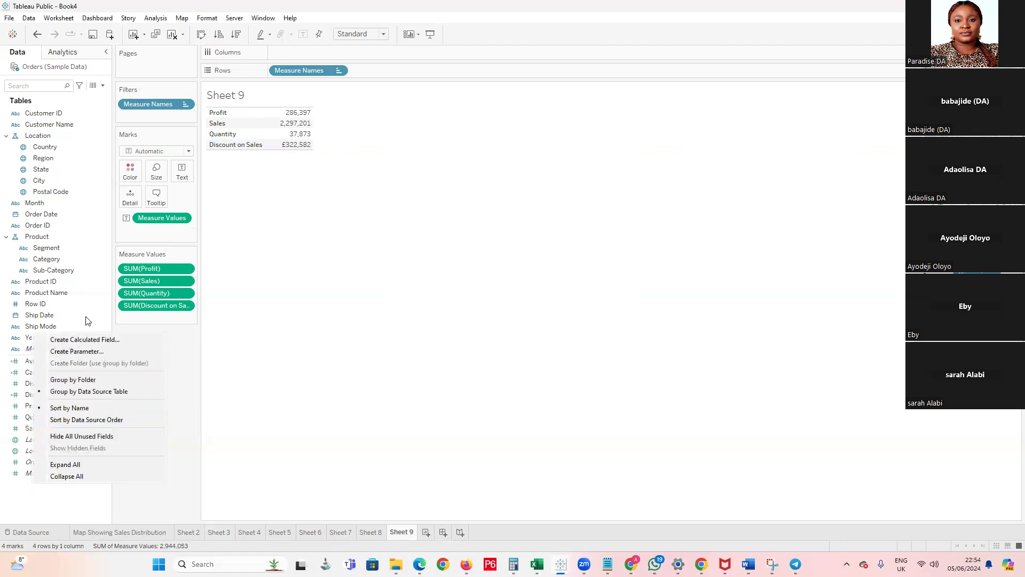
click(84, 339)
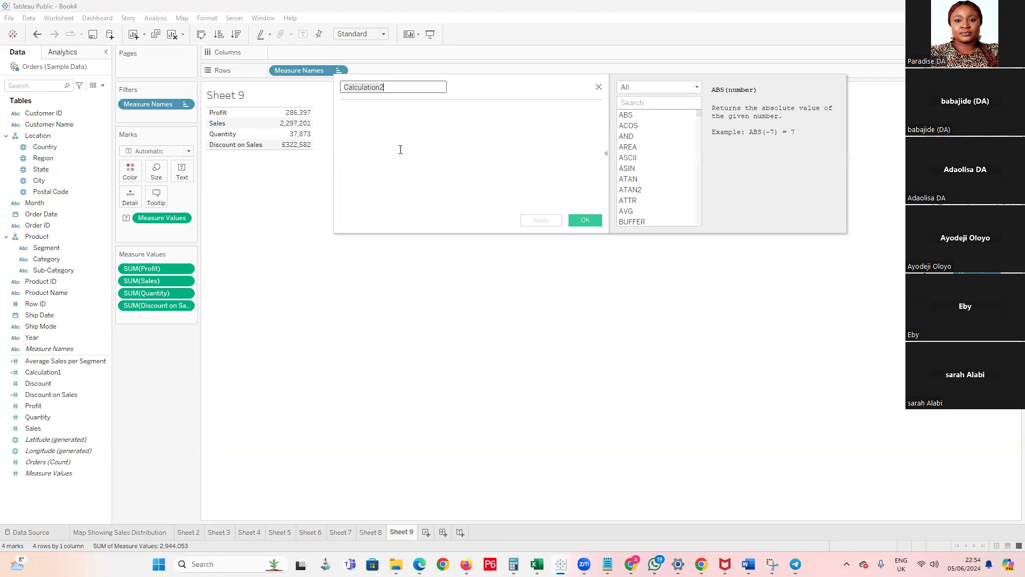
text(Profut)
key(BackSpace)
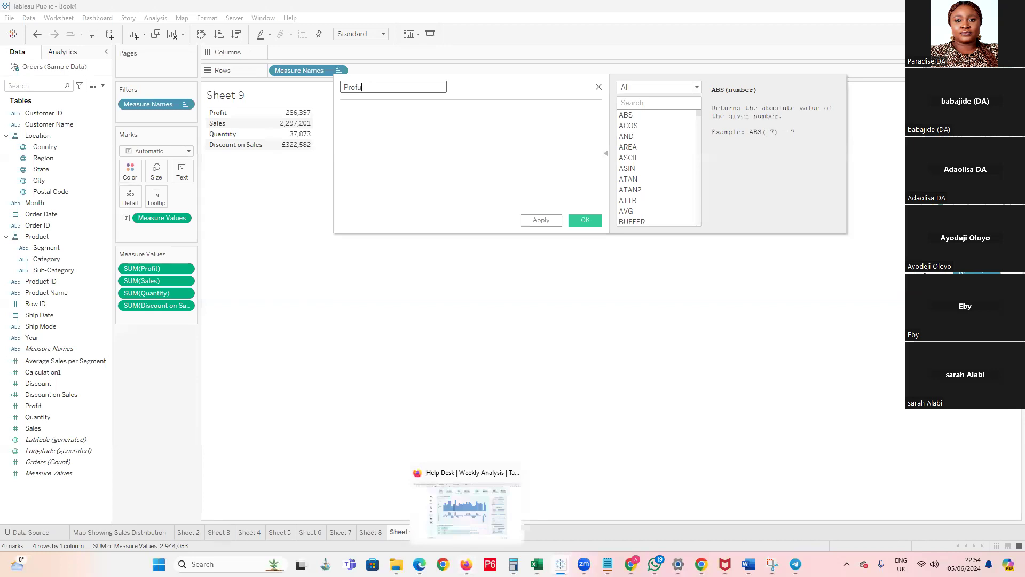
Switch to Firefox and search the web for "profit margin formula" in a new tab
click(467, 507)
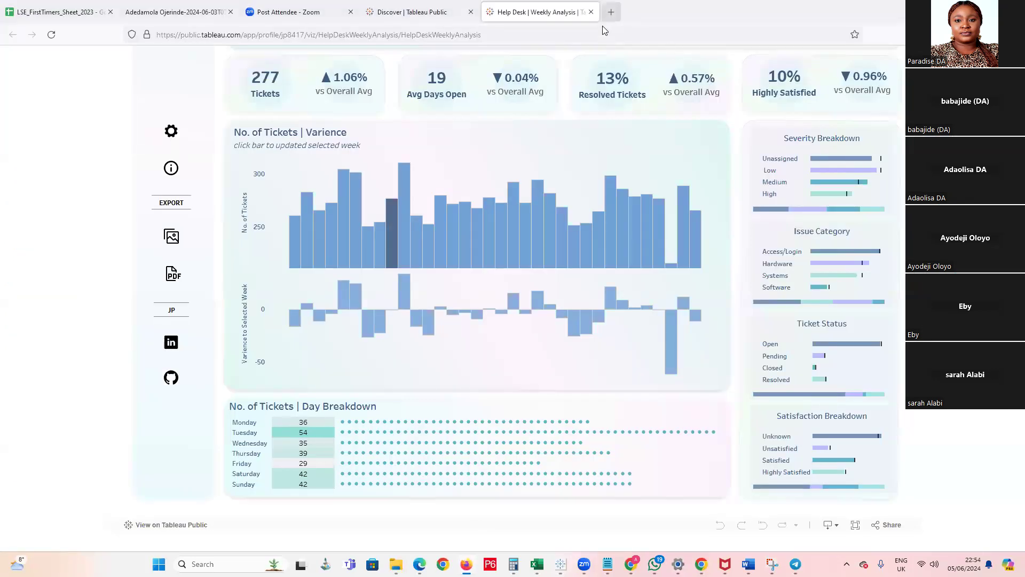
key(ctrl+t)
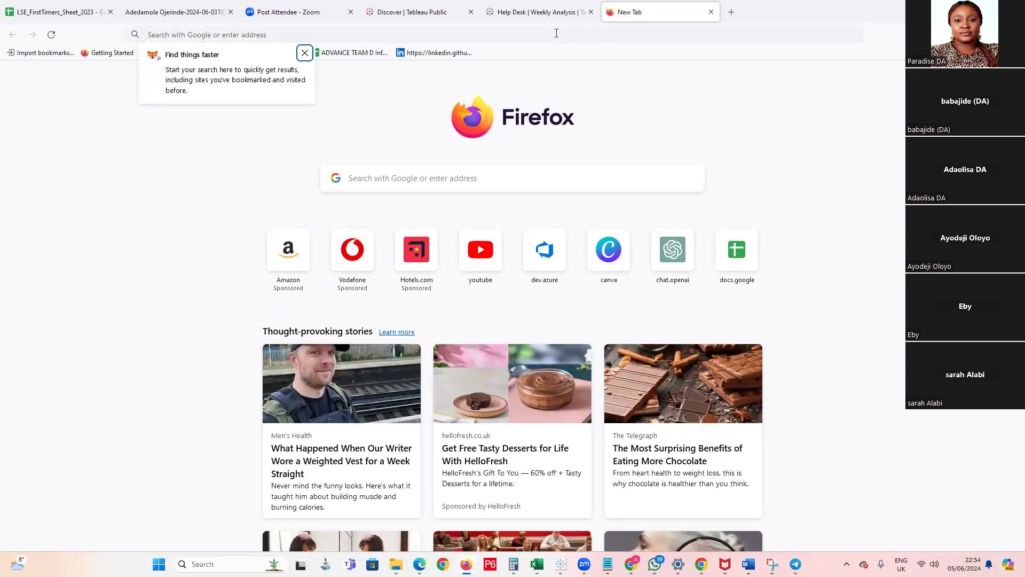
click(556, 33)
text(arhgi)
key(BackSpace)
key(BackSpace)
key(BackSpace)
key(BackSpace)
key(BackSpace)
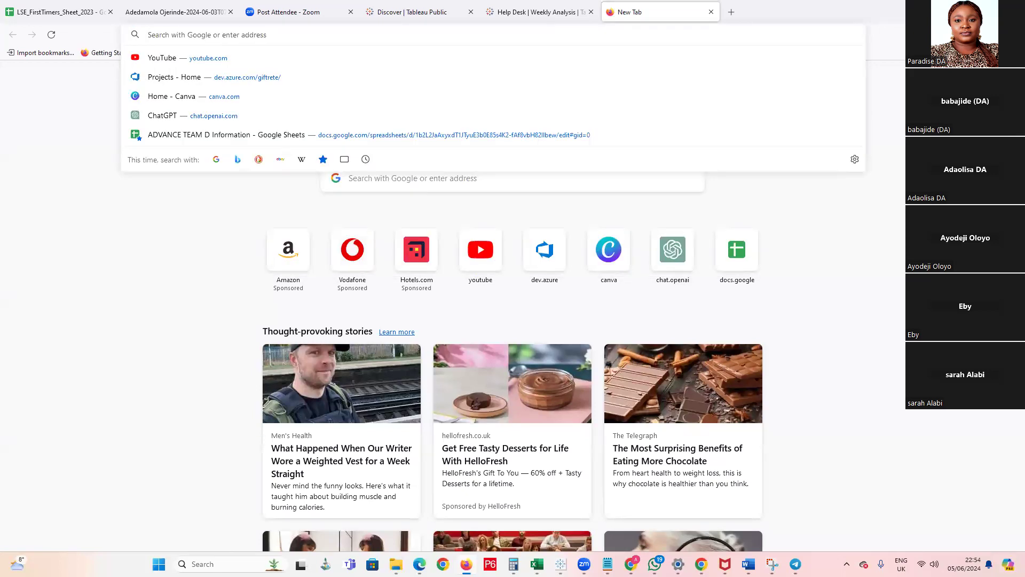
text(Profit margin)
key(Down)
key(Return)
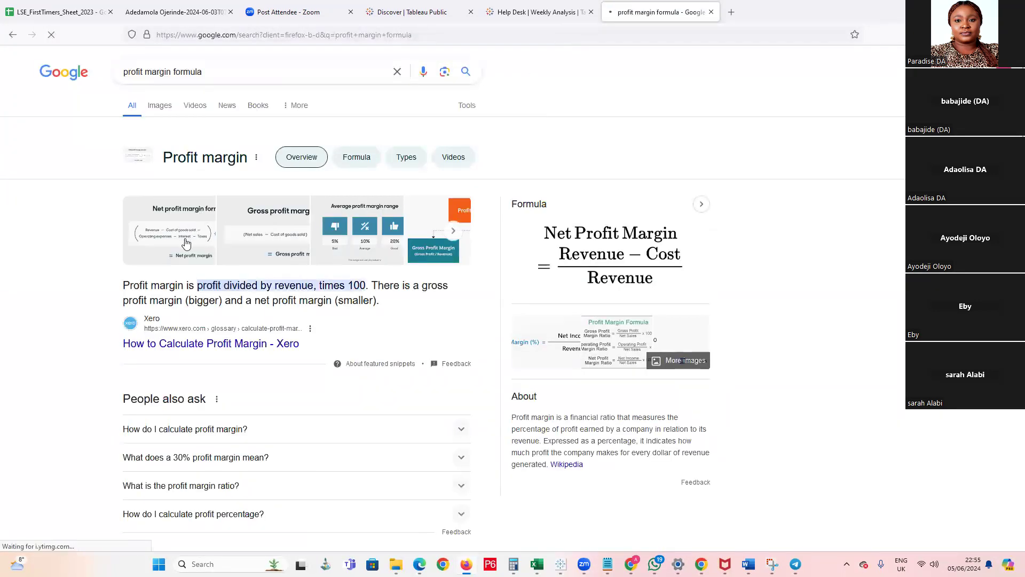
Examine the net profit margin formula image and the other profit margin definitions in the search results
click(186, 243)
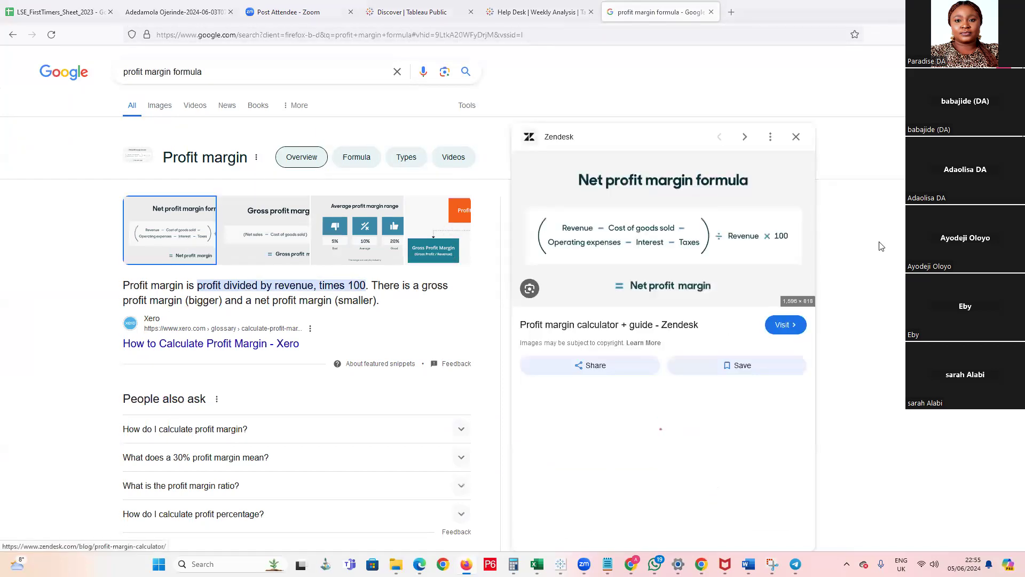
scroll(847, 256, down, 3)
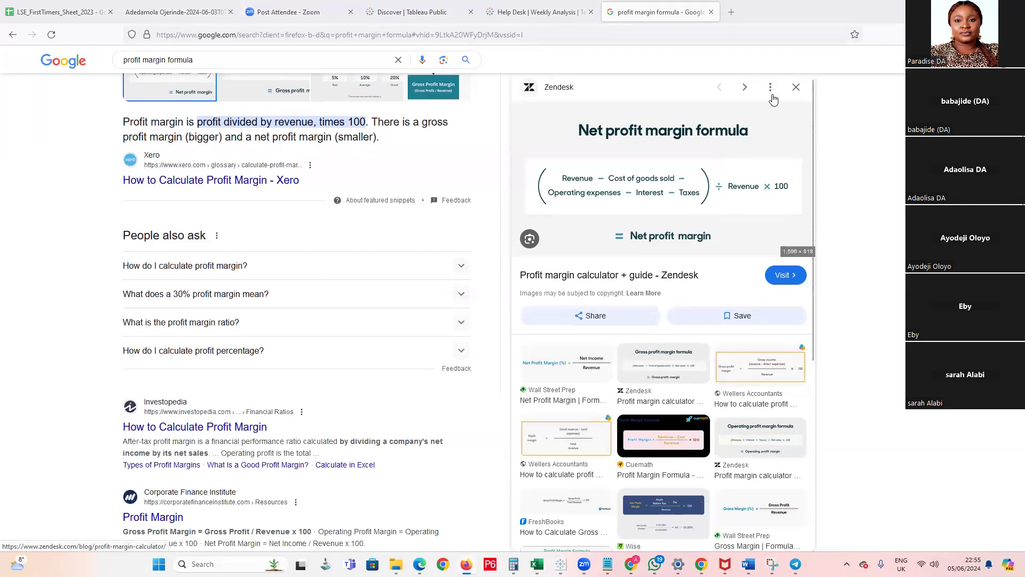
click(795, 87)
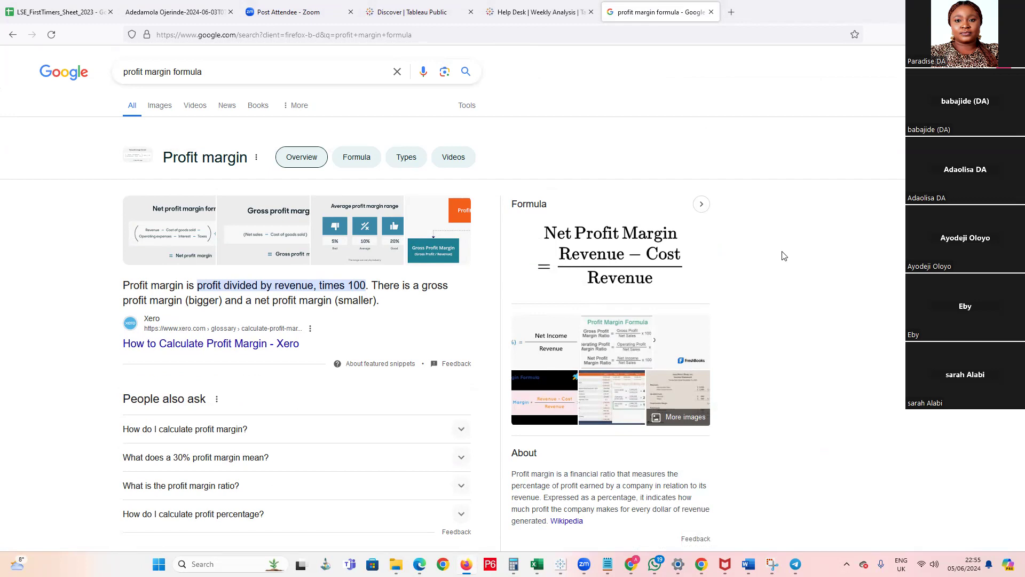
scroll(783, 255, down, 4)
scroll(776, 258, up, 1)
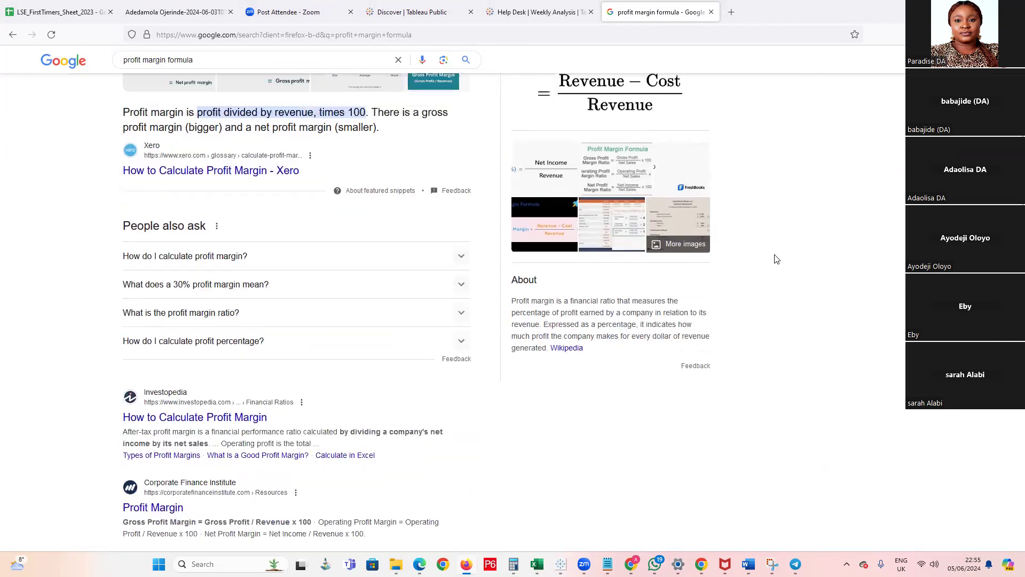
scroll(319, 364, down, 3)
scroll(319, 363, up, 5)
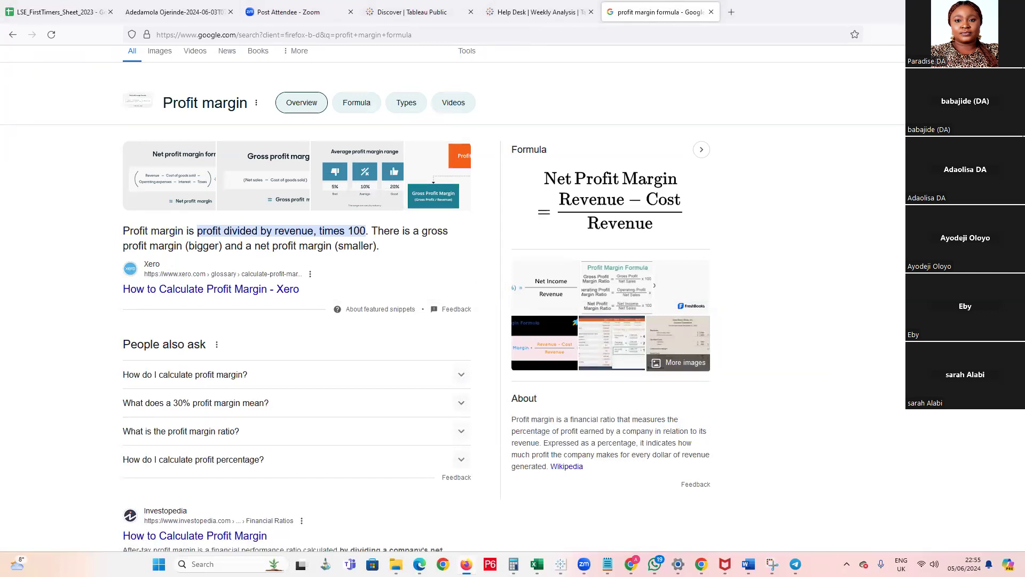
Return to Tableau, swap the Sheet 9 table's rows and columns with Fit Width applied, and discard the unfinished calculated field
key(alt+Tab)
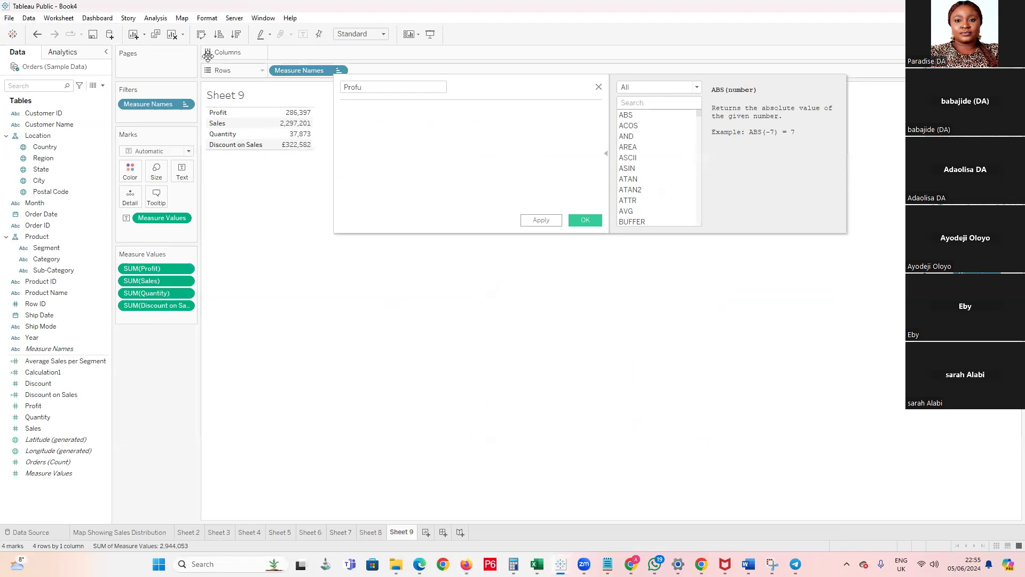
click(201, 34)
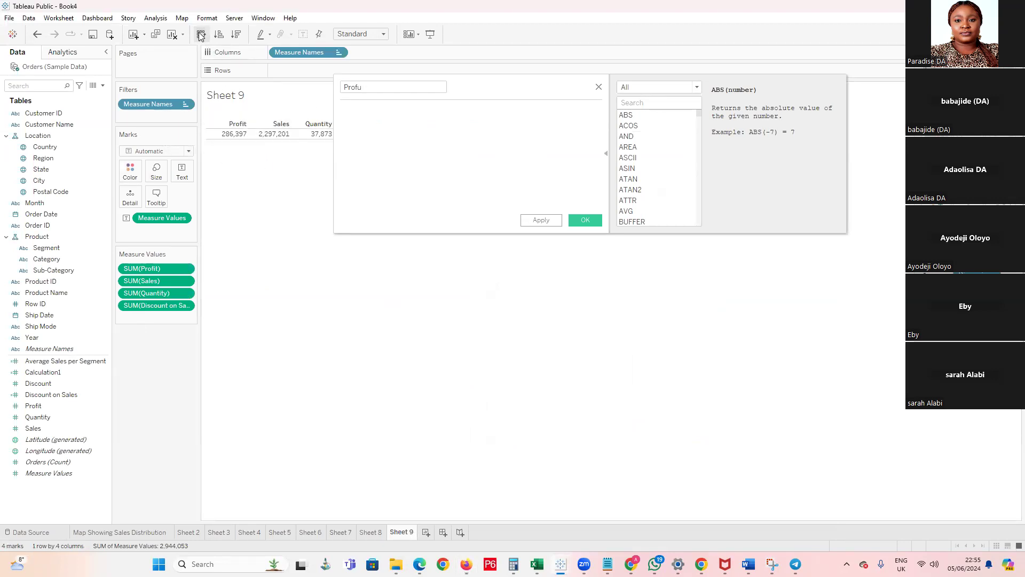
drag(535, 79, 439, 358)
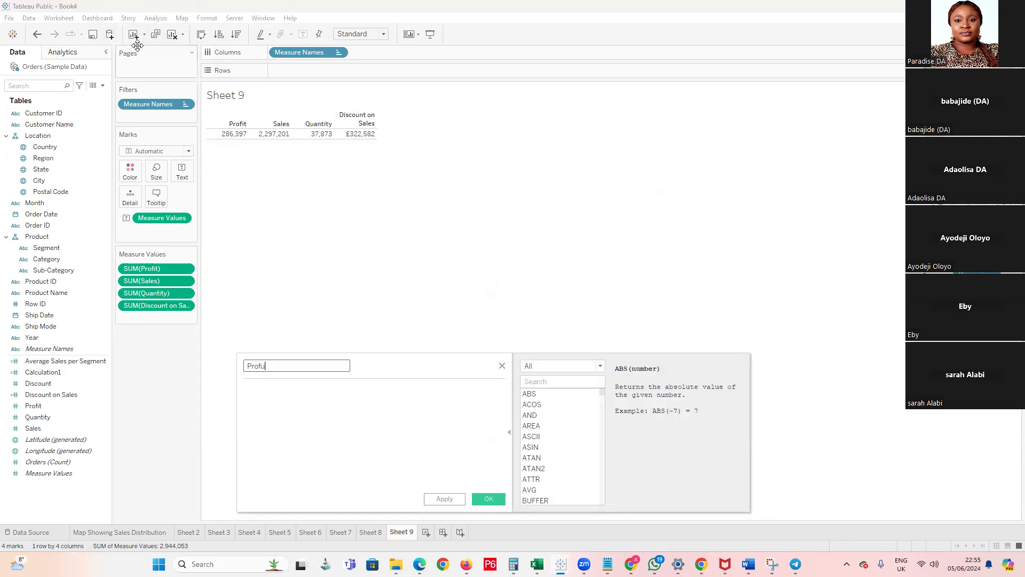
click(383, 35)
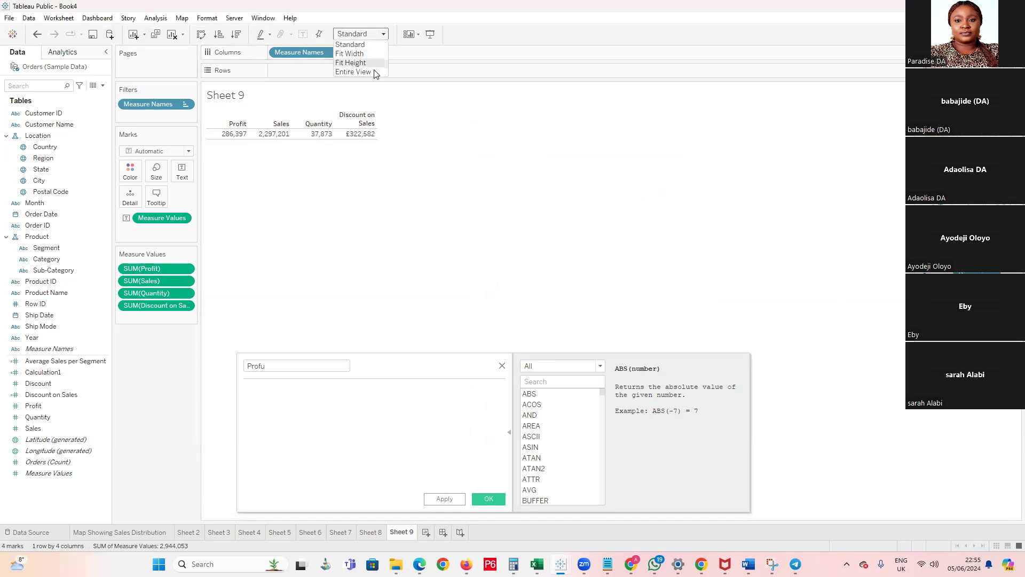
click(346, 54)
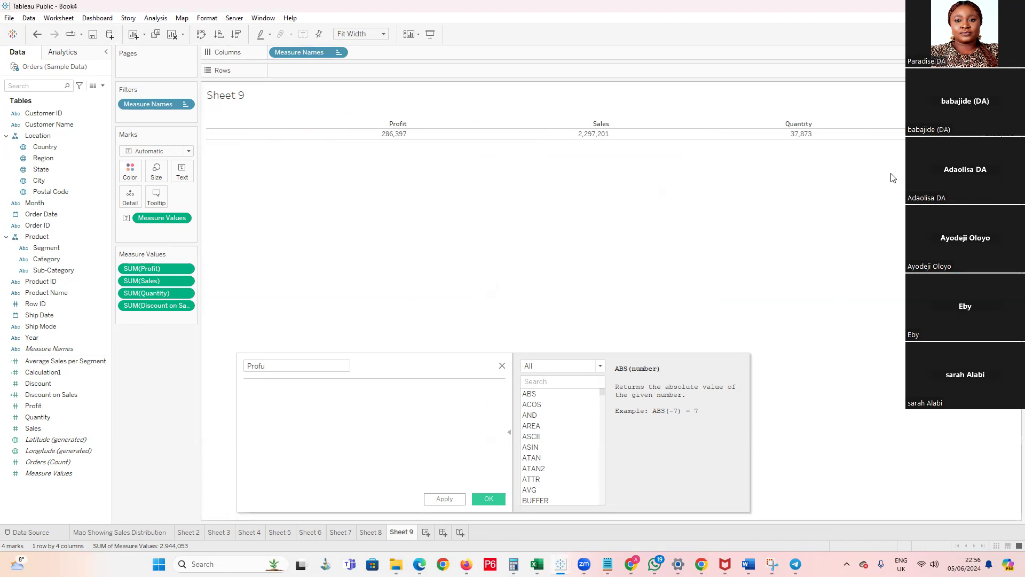
click(508, 363)
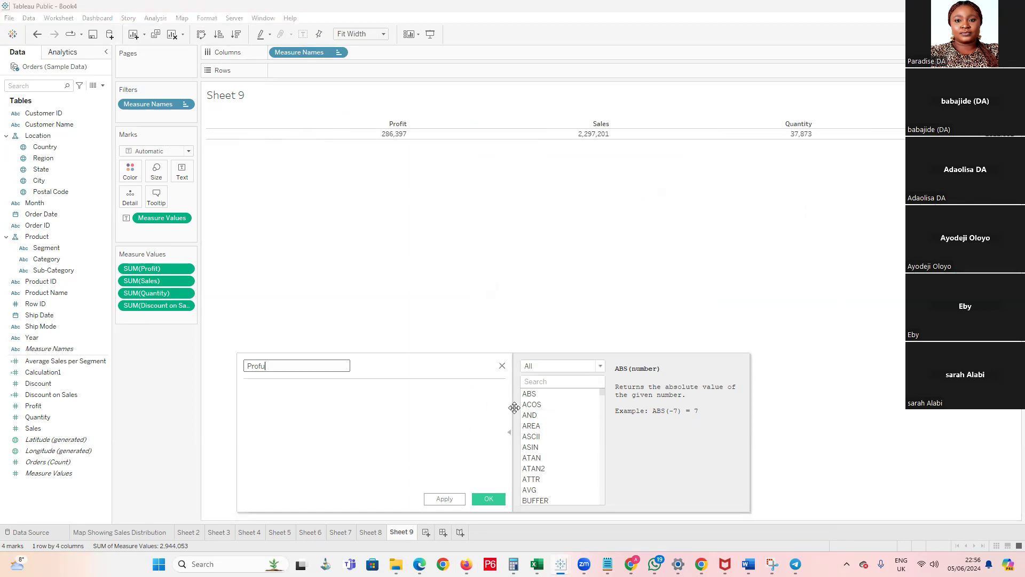
click(504, 366)
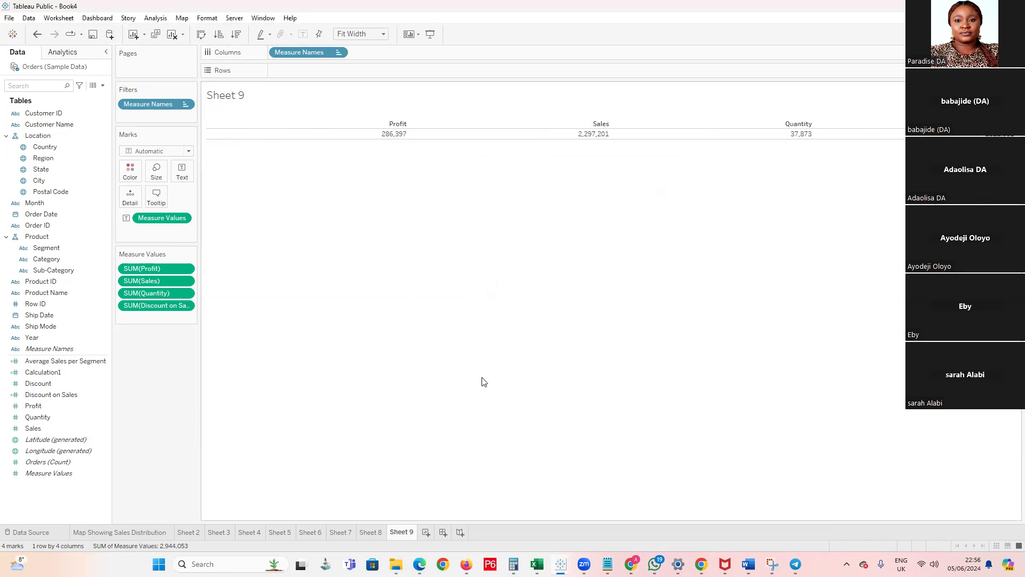
Create a dashboard and set its size to Automatic
click(443, 532)
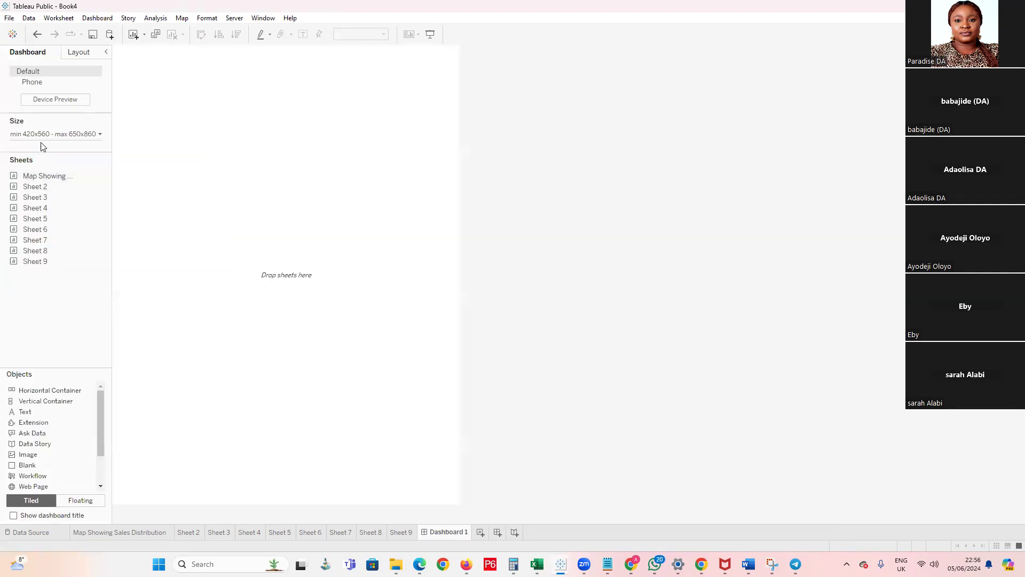
click(66, 134)
click(78, 152)
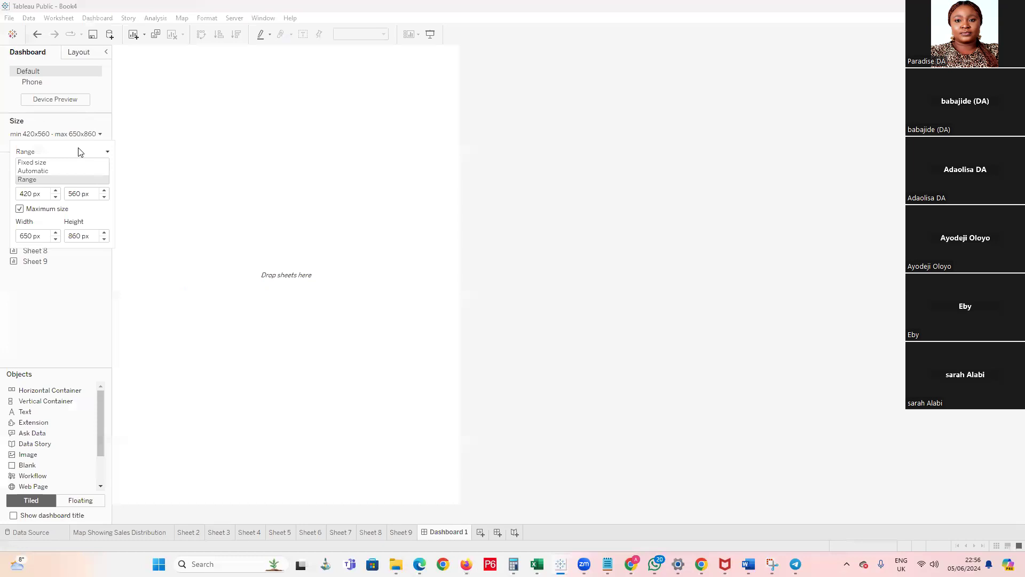
click(56, 176)
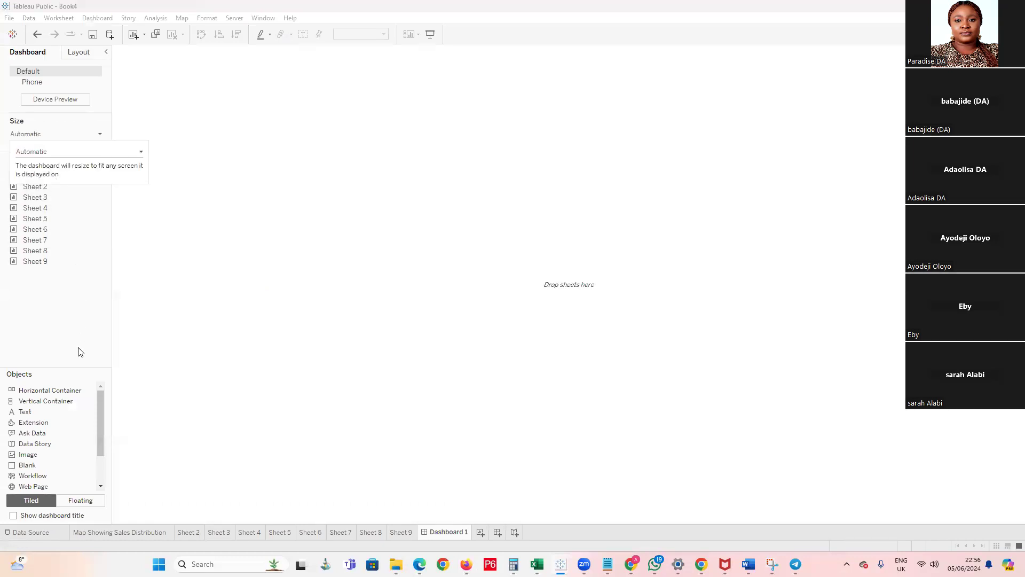
click(78, 348)
Add tiled horizontal containers to the empty dashboard, stacked with one filling the lower half
drag(42, 267, 431, 50)
drag(64, 394, 395, 63)
drag(62, 391, 280, 520)
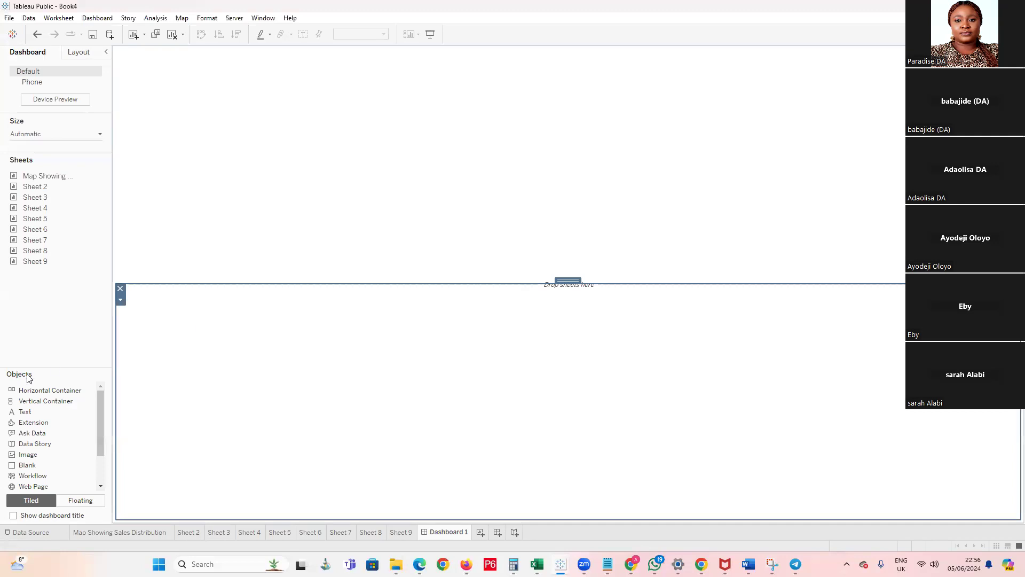
Place Sheet 9 in the dashboard's upper area and reduce its height around the single row of values
drag(16, 264, 479, 173)
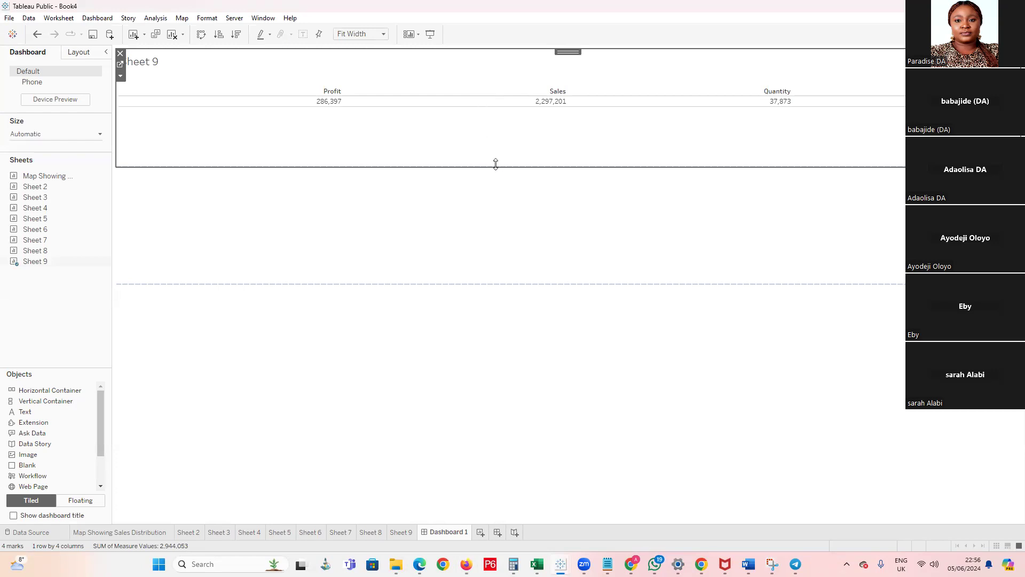
drag(496, 148, 503, 111)
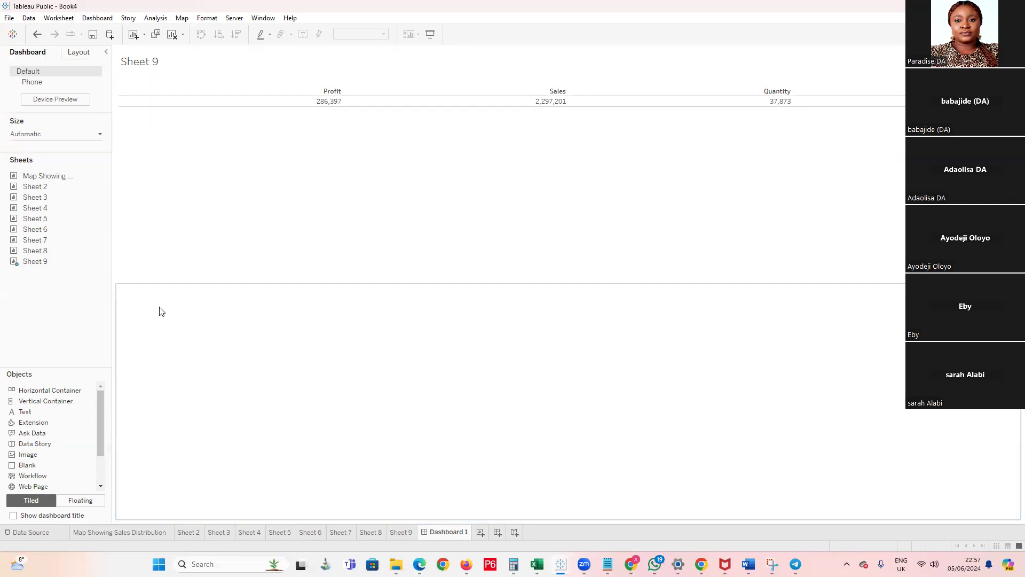
Look through the charts on Sheet 2 to Sheet 8 and return to the sales trend on Sheet 6
click(188, 532)
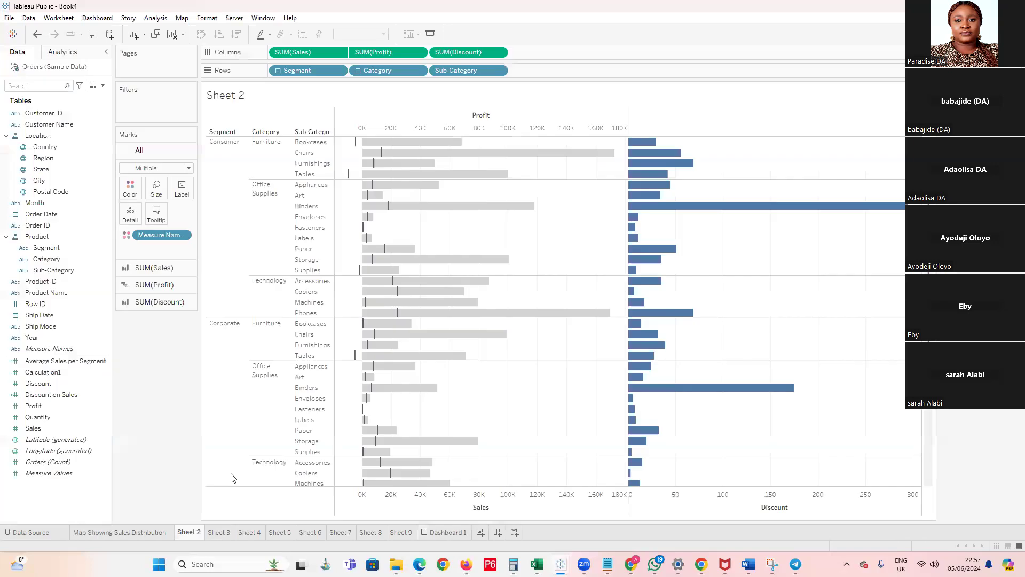
click(219, 532)
click(250, 532)
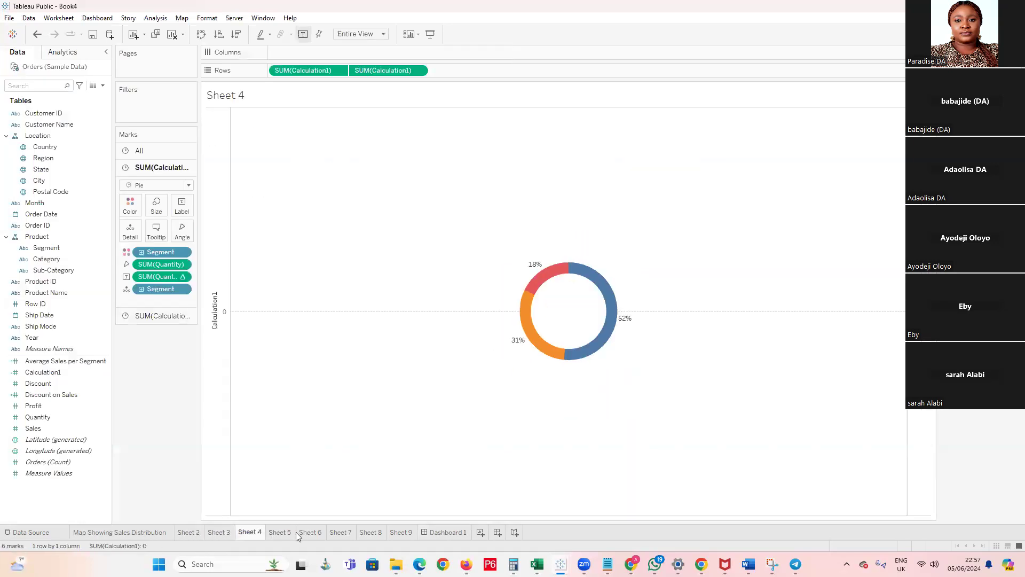
click(279, 532)
click(310, 532)
click(340, 532)
click(371, 532)
click(337, 533)
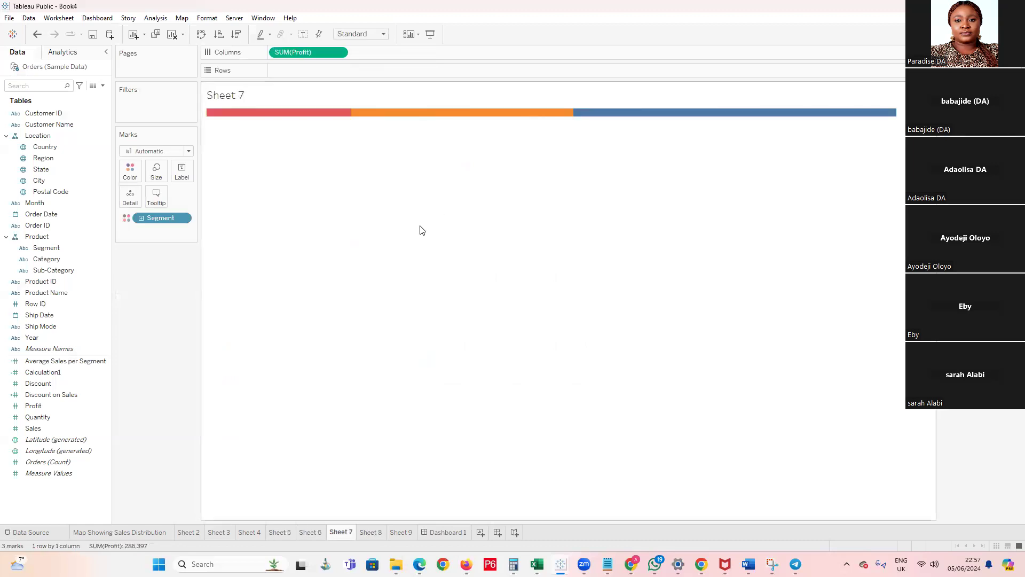
click(308, 532)
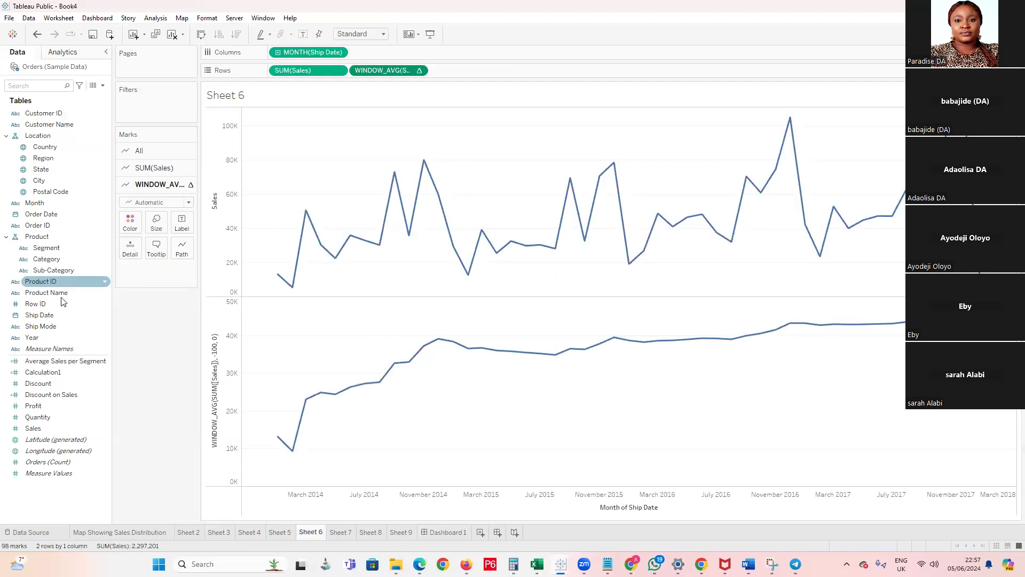
Try Sheet 6's Ship Date field at the continuous week number and continuous day levels
click(328, 52)
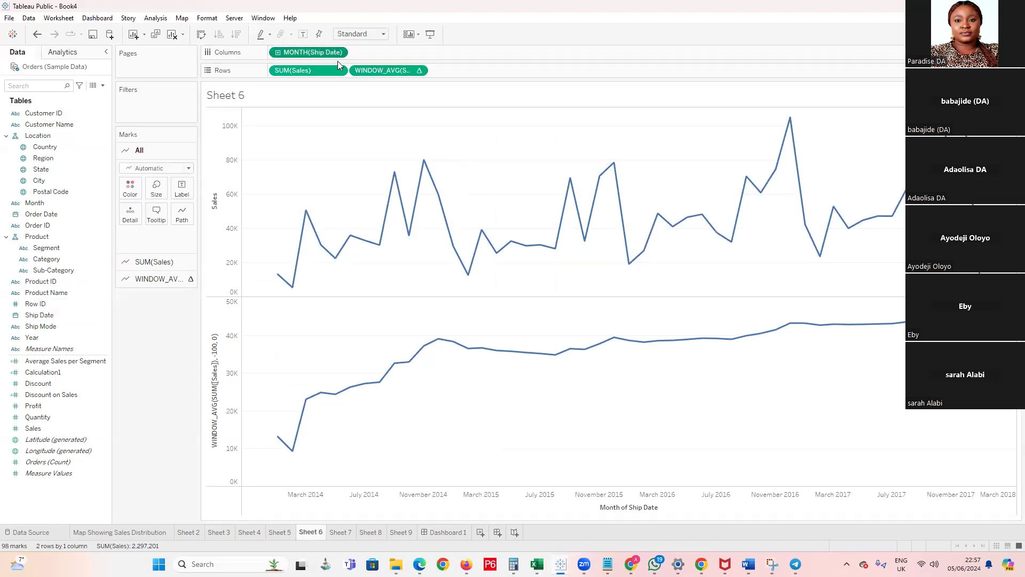
click(339, 51)
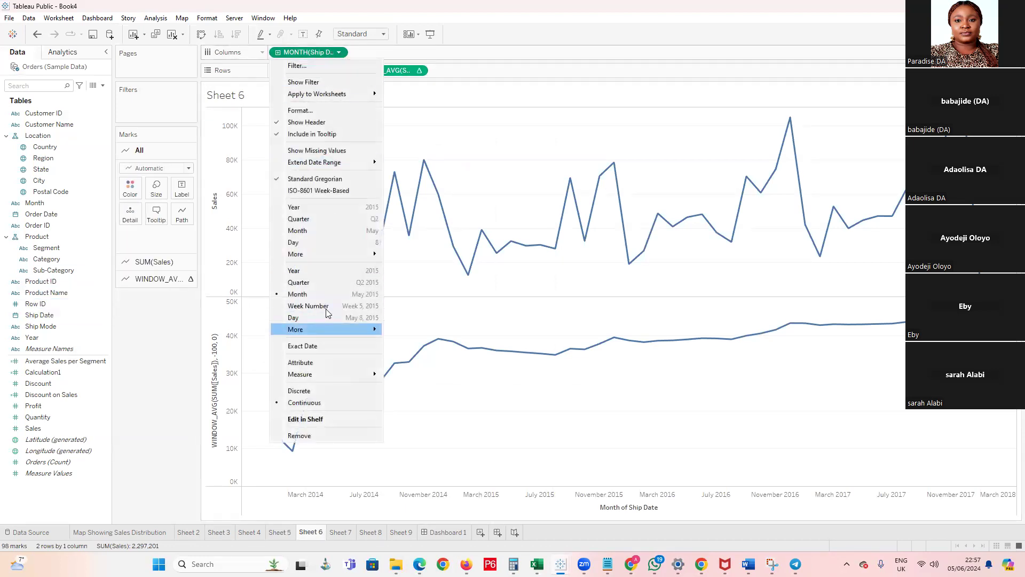
click(321, 328)
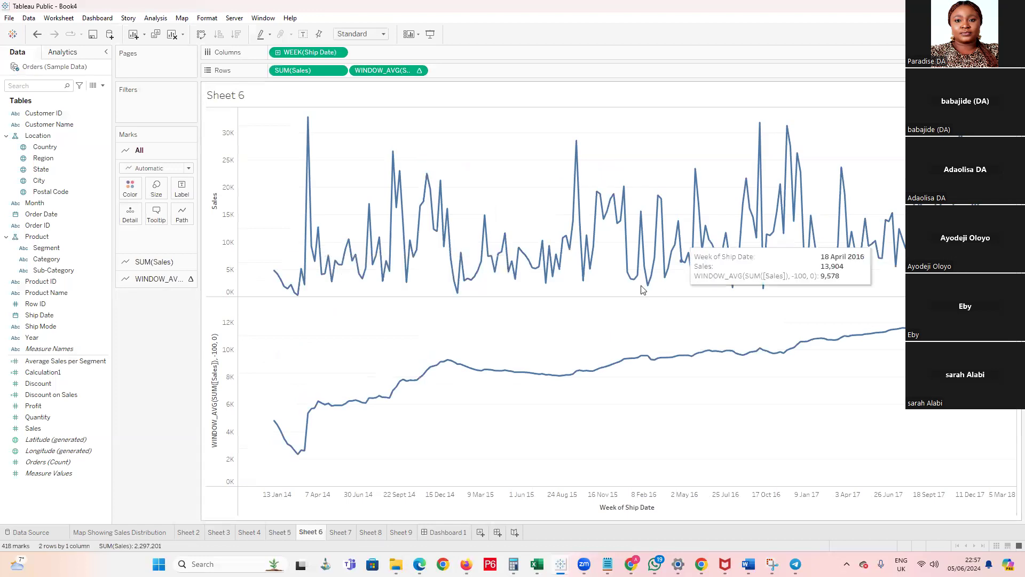
click(340, 52)
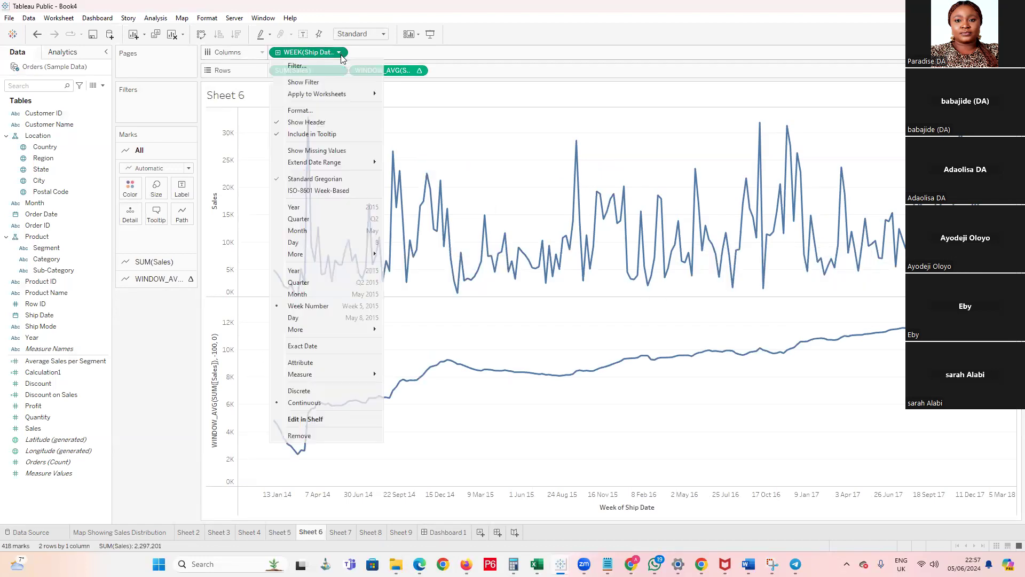
click(328, 319)
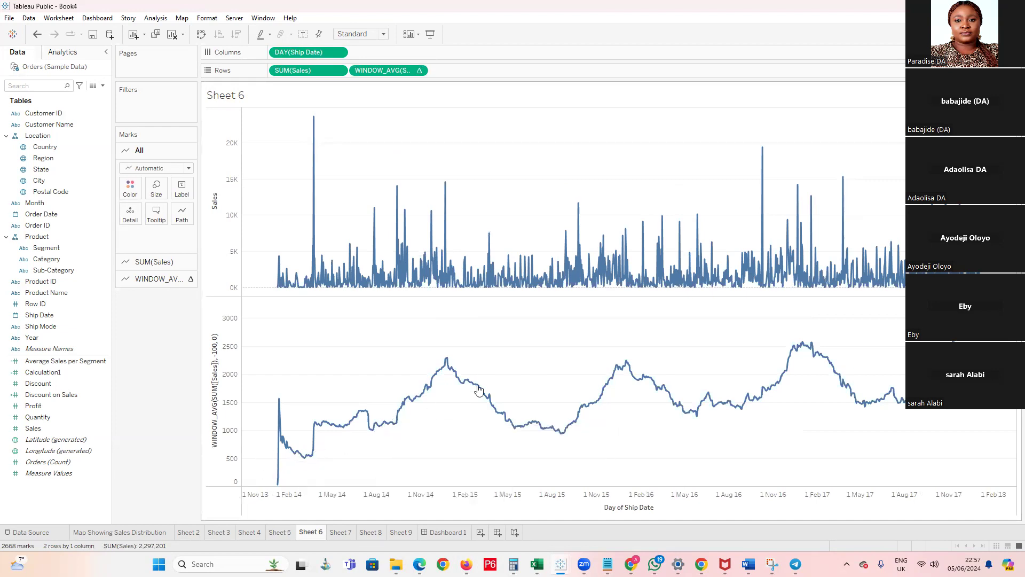
Try to change the WINDOW_AVG start offset to -12, and undo back to the weekly Ship Date view
double_click(384, 70)
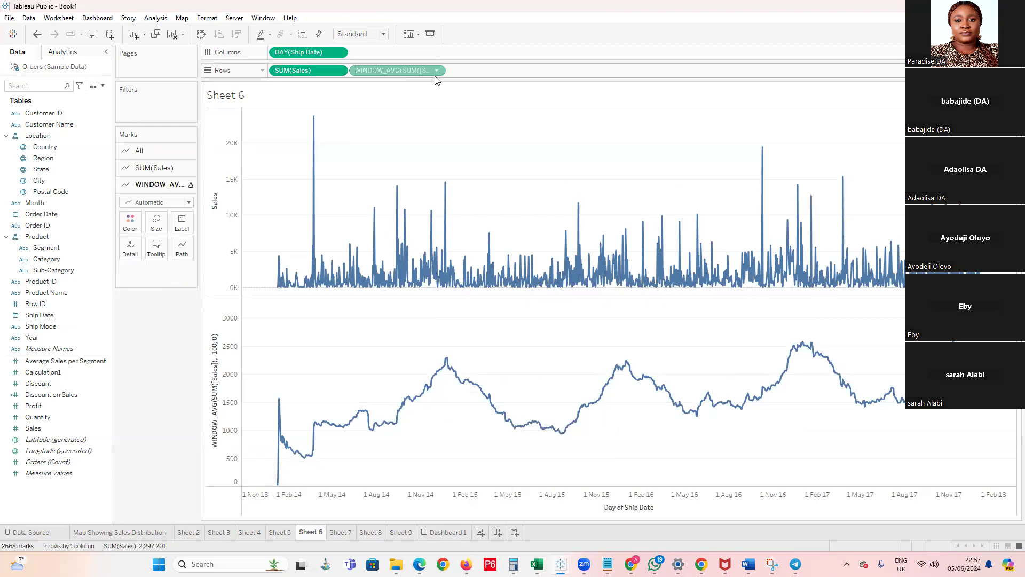
drag(436, 70, 429, 71)
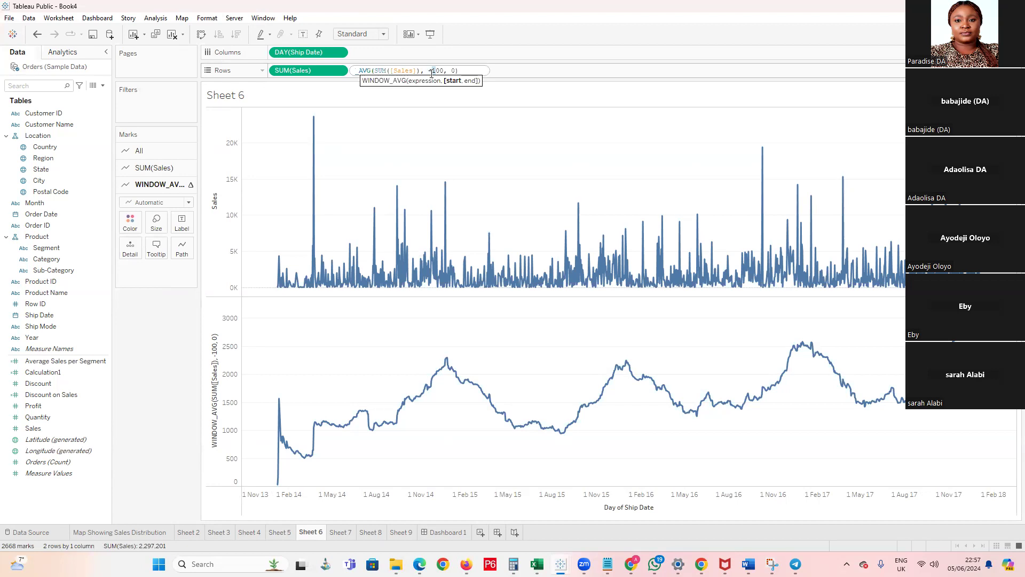
key(shift+End)
key(BackSpace)
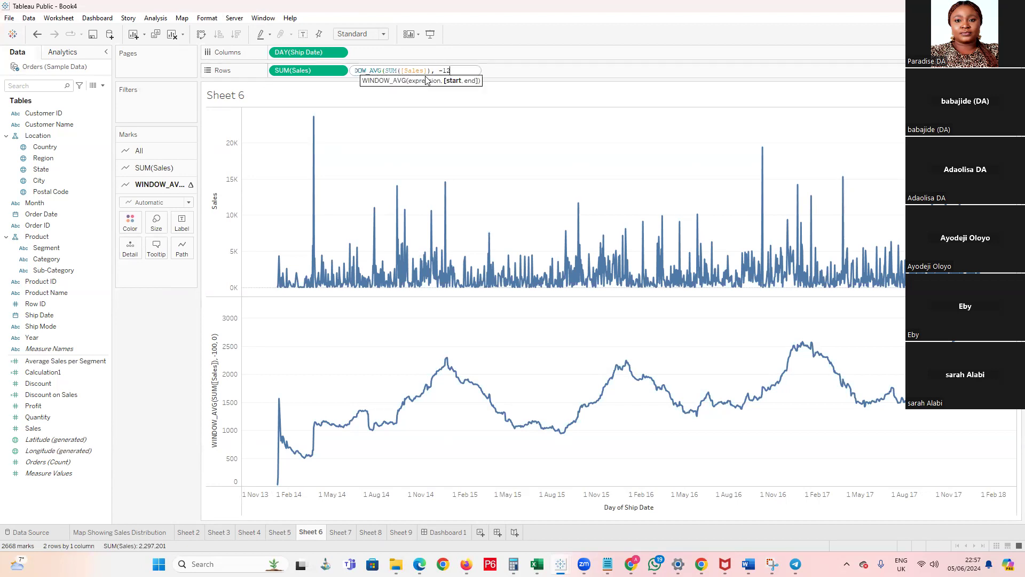
key(Return)
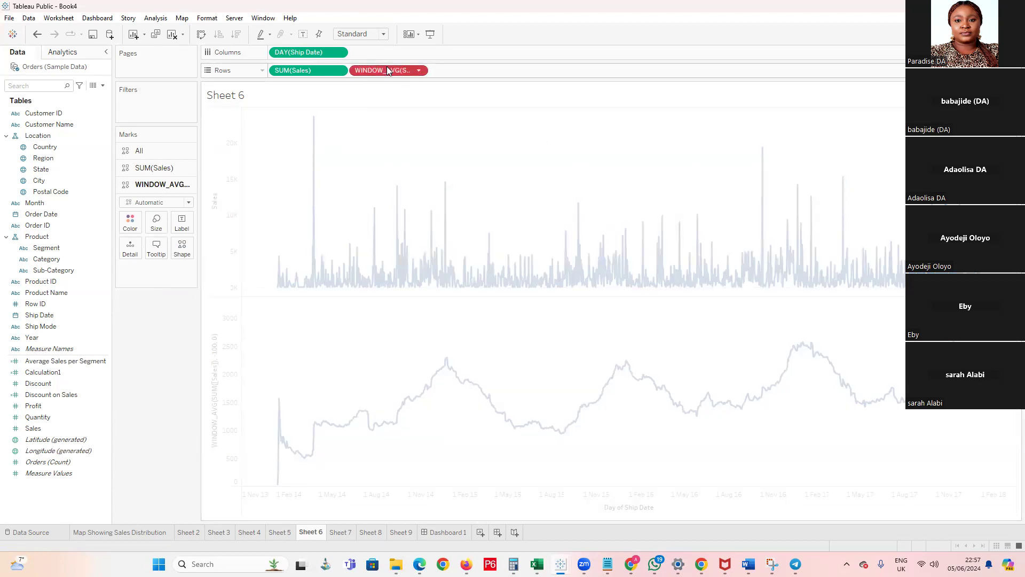
double_click(385, 67)
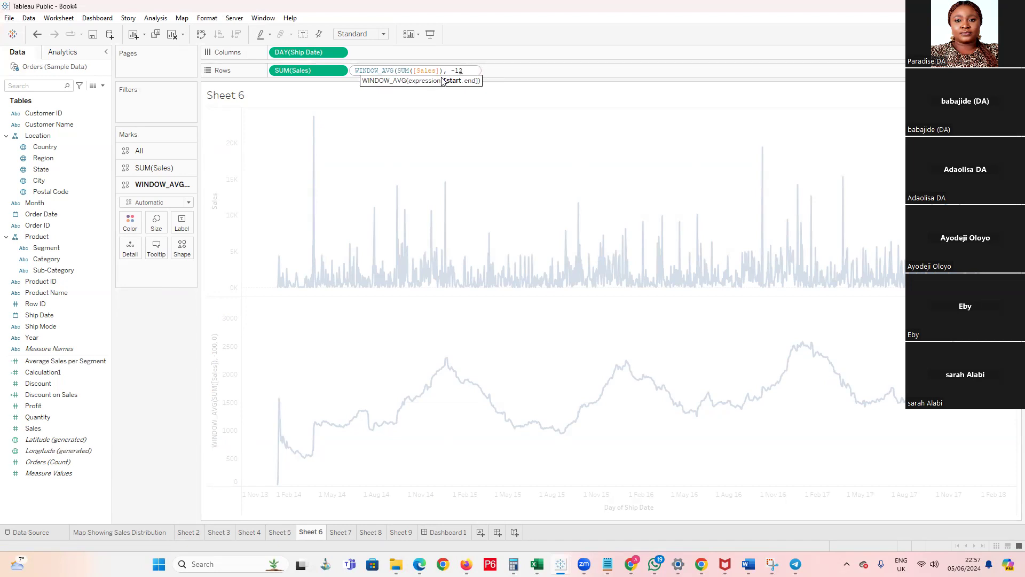
key(Return)
key(ctrl+z)
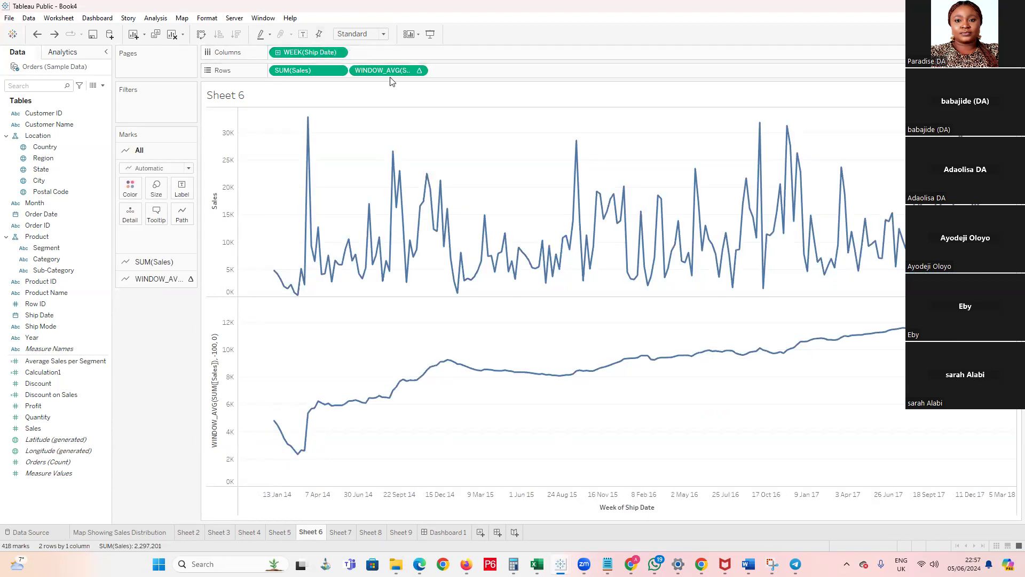
Set Ship Date to the continuous day level and the start offset of the WINDOW_AVG calculation to -200
click(339, 53)
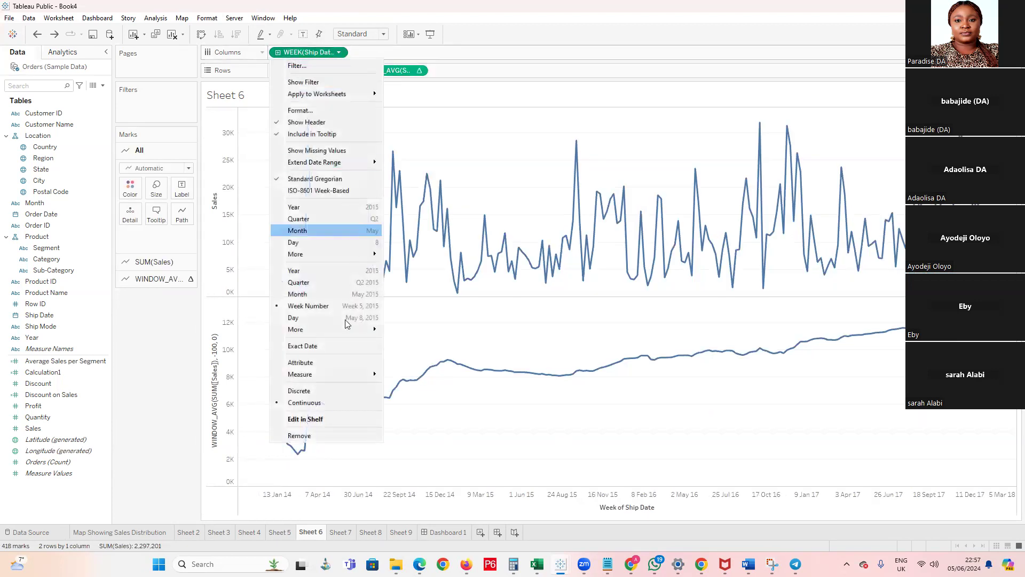
click(419, 71)
double_click(401, 72)
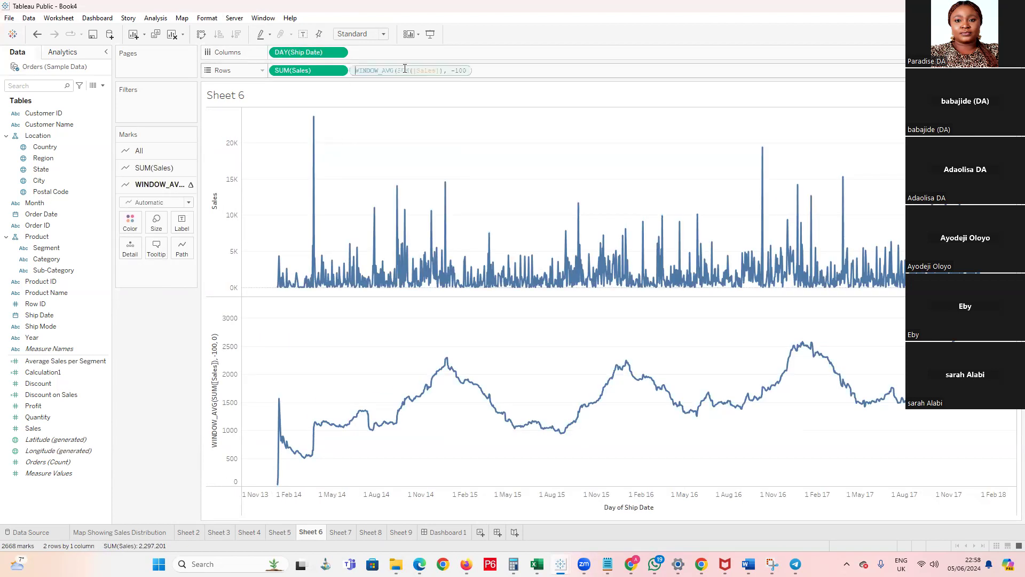
click(435, 71)
key(BackSpace)
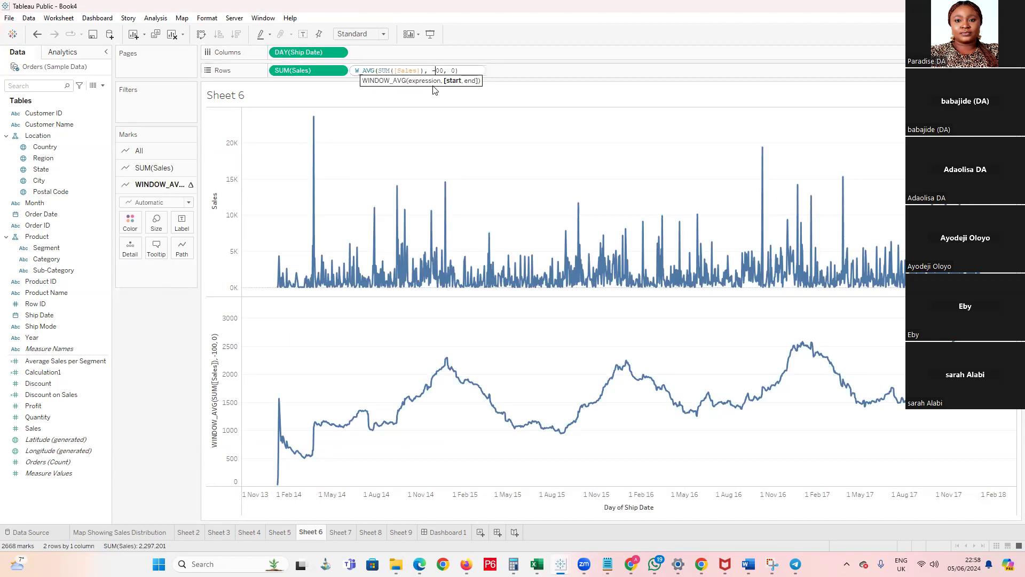
text(2)
key(Return)
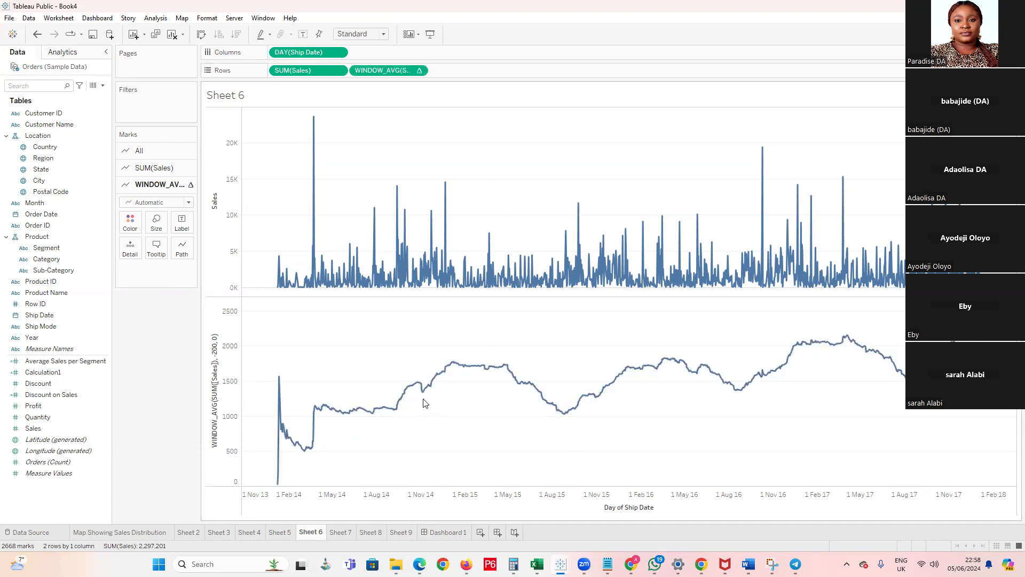
Set the start offset of the WINDOW_AVG sales calculation to -400
double_click(382, 72)
click(435, 72)
key(BackSpace)
text(400, 0)
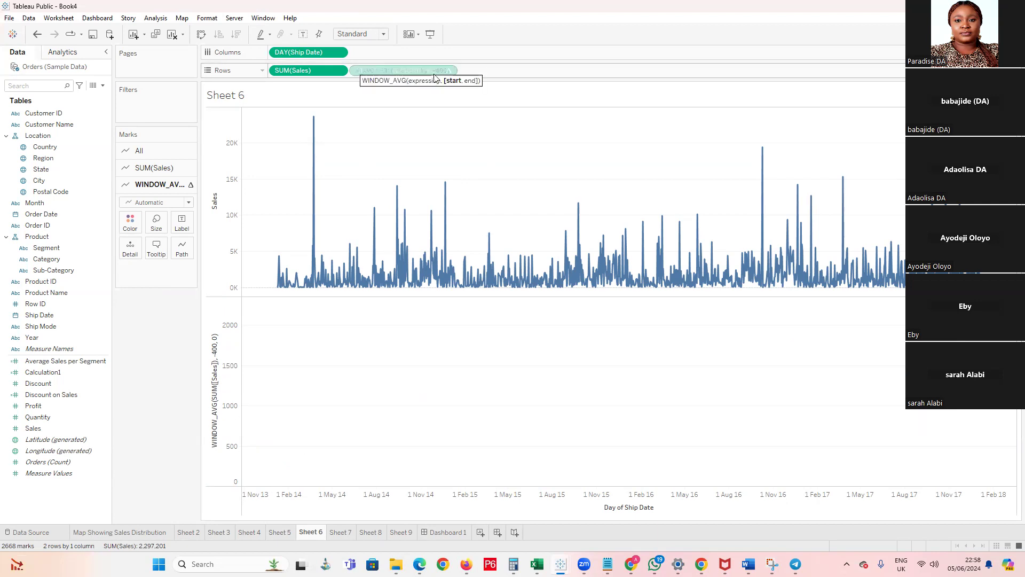
key(Return)
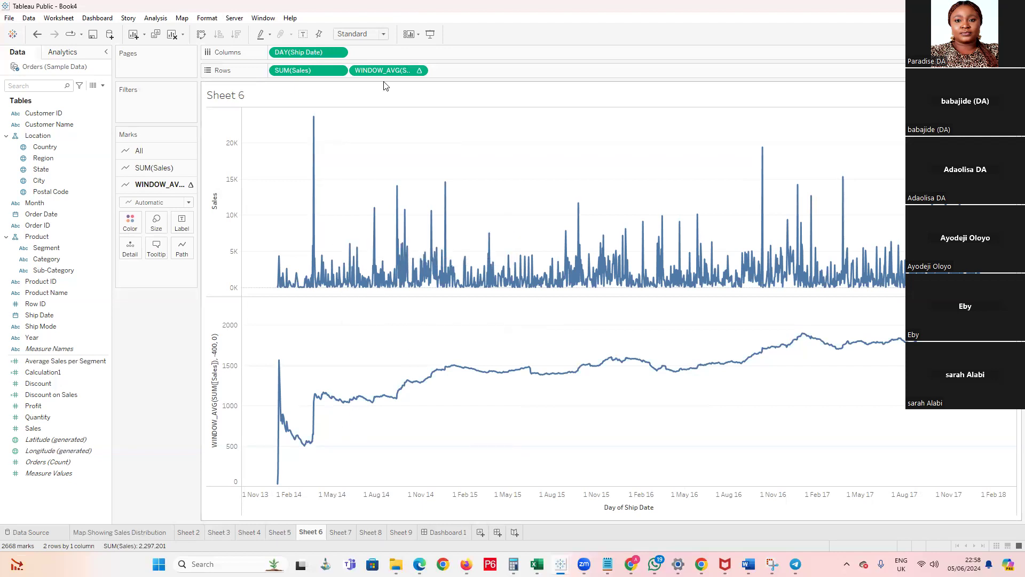
Combine the WINDOW_AVG line with the Sales line as a dual axis and synchronize the two axes
click(419, 71)
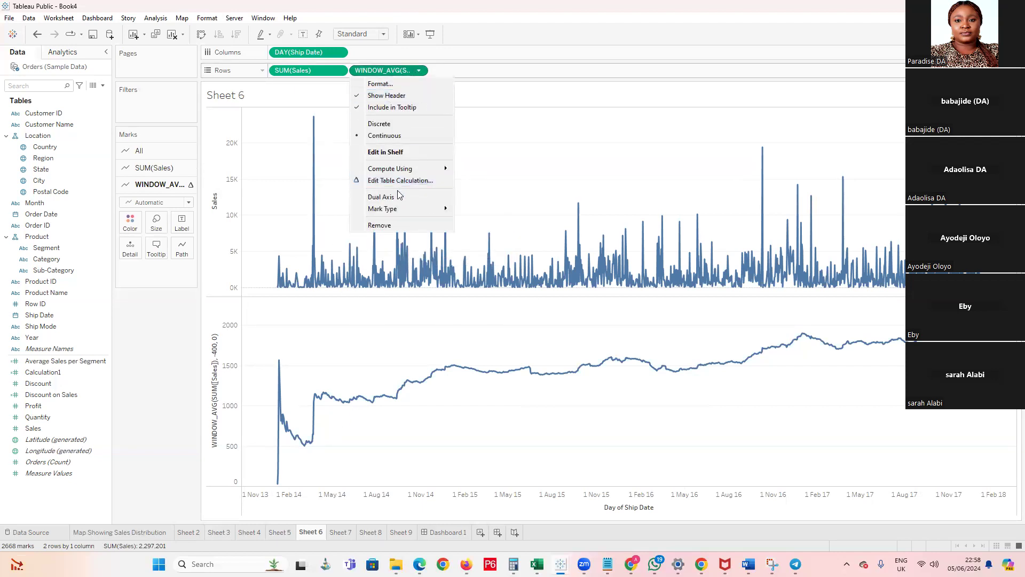
click(399, 197)
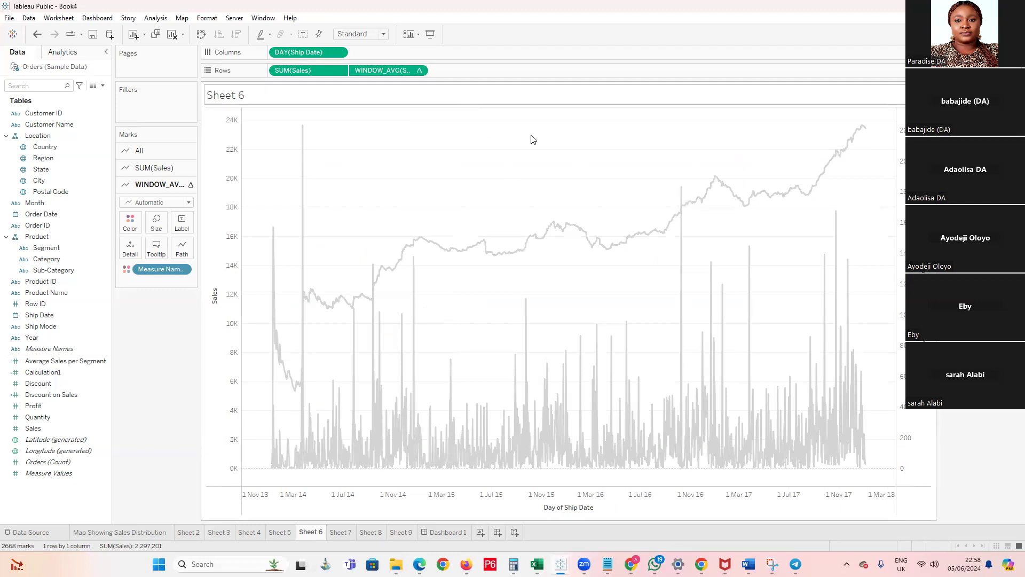
right_click(902, 224)
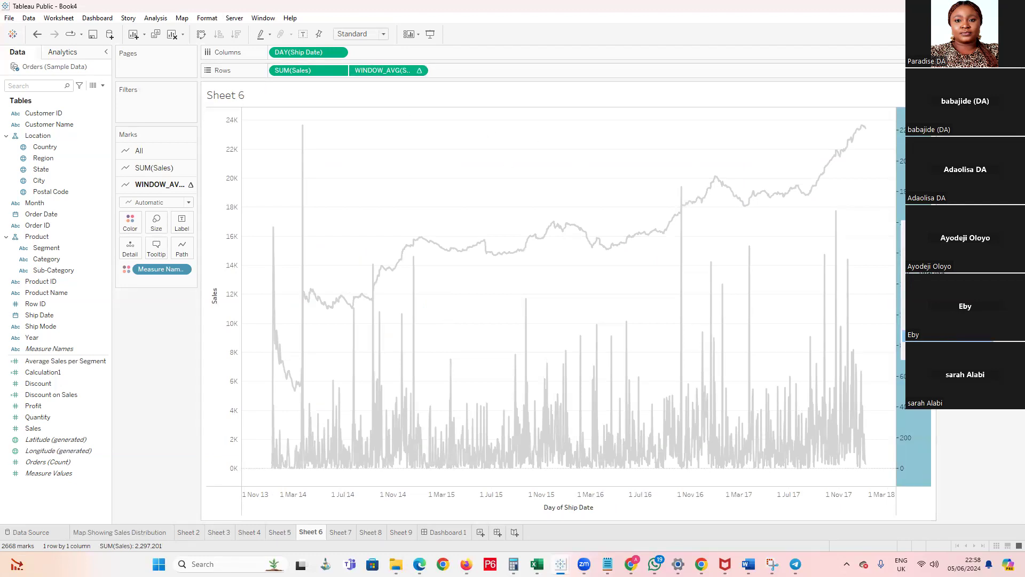
click(904, 284)
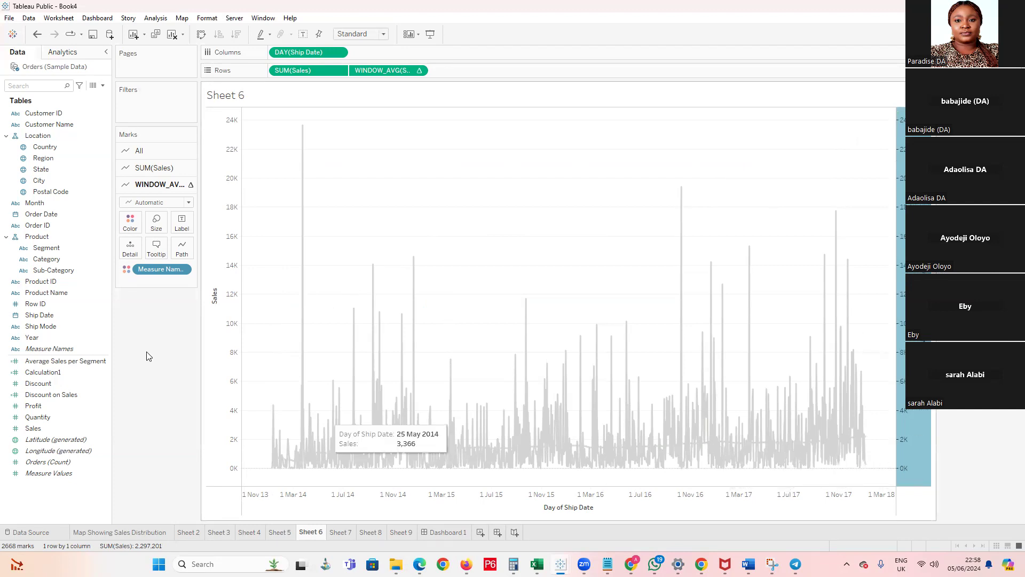
Assign red from the Automatic palette to the WINDOW_AVG line
click(130, 221)
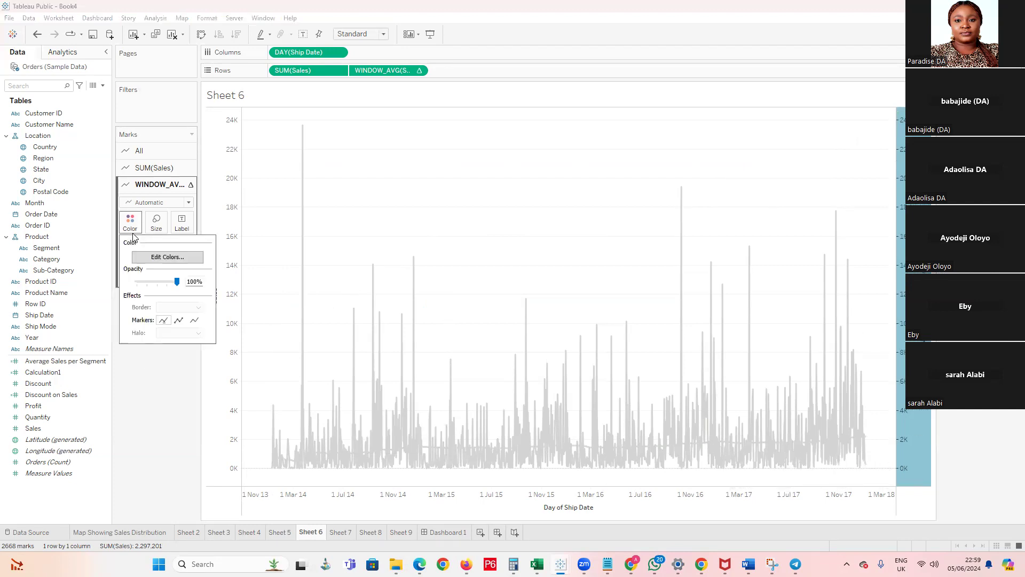
click(192, 257)
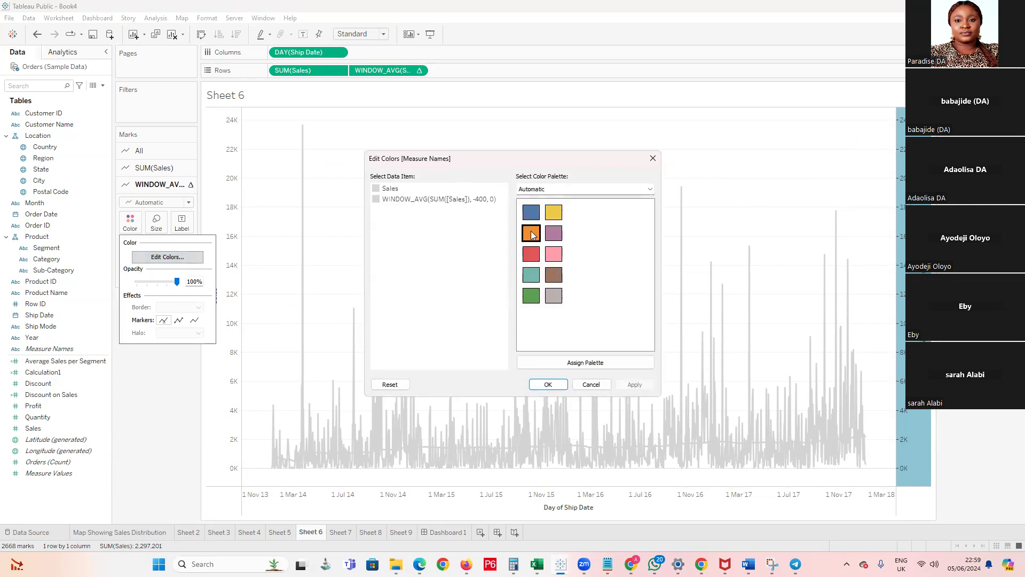
click(378, 200)
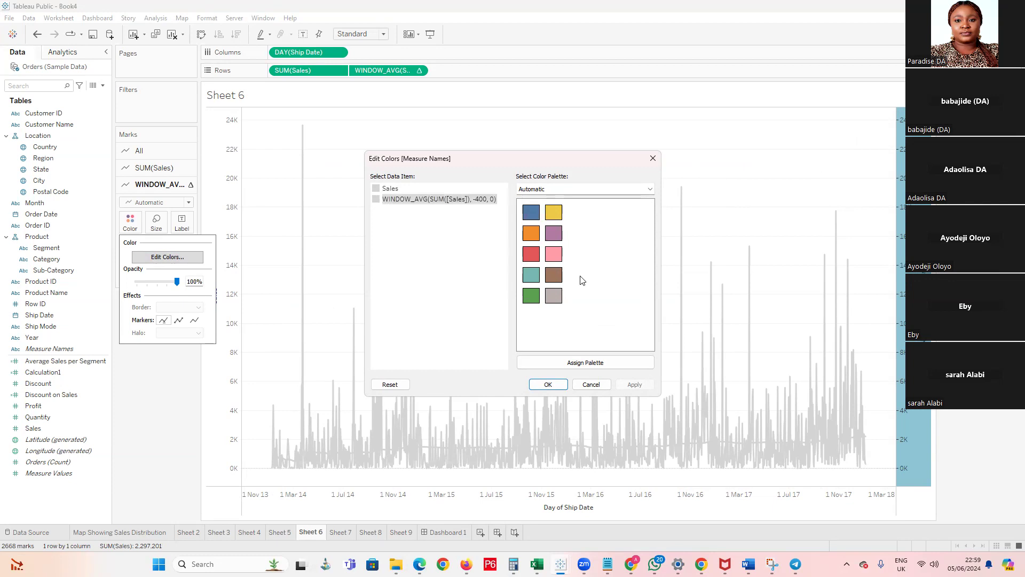
click(531, 254)
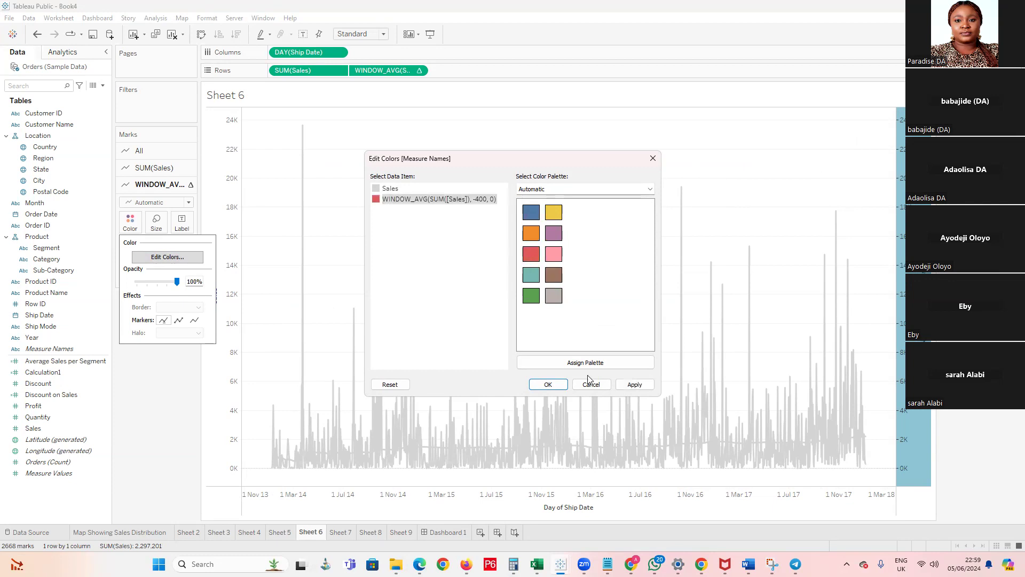
click(548, 385)
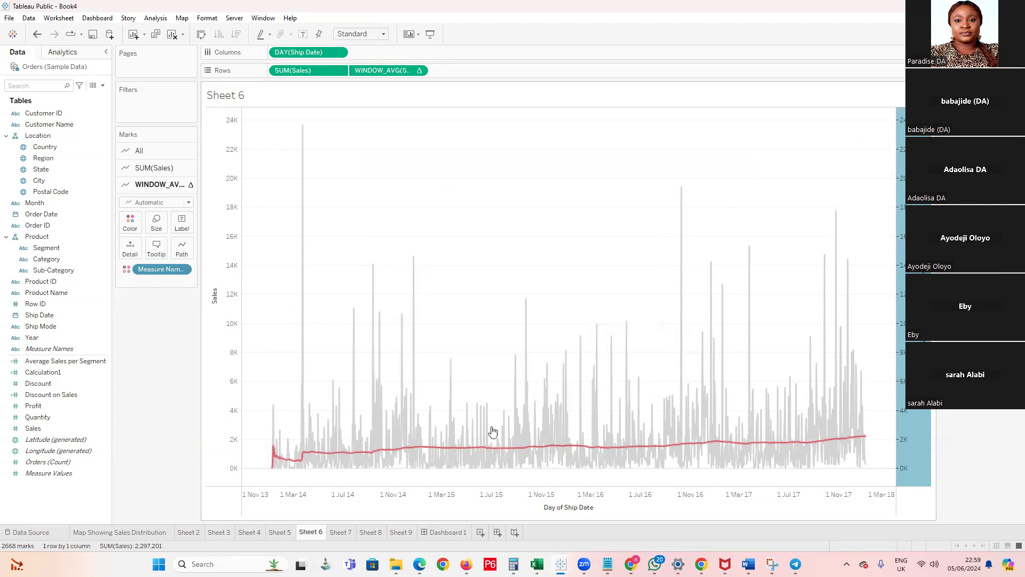
Change the WINDOW_AVG mark type to Area and open Sheet 7
click(189, 203)
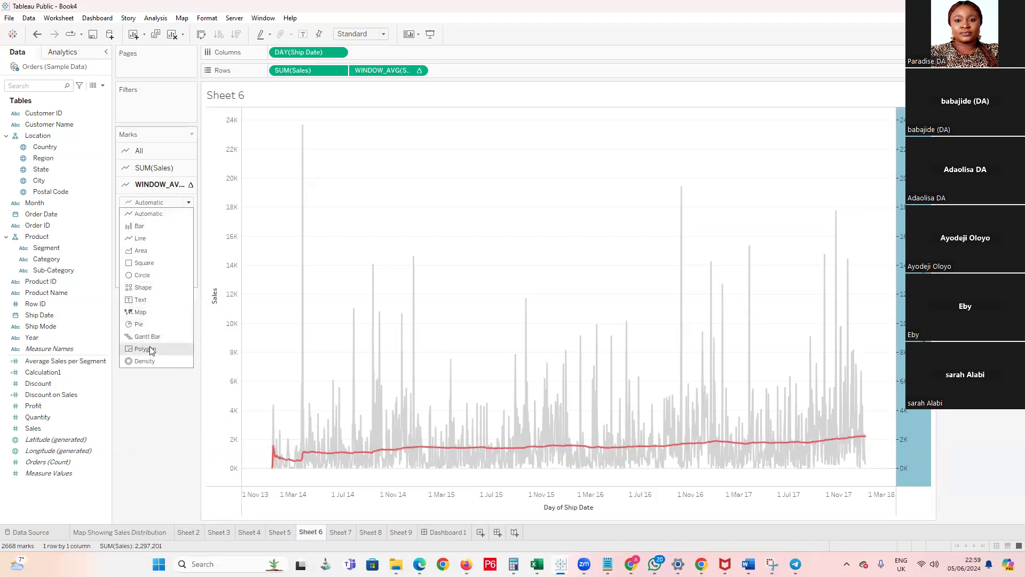
click(142, 255)
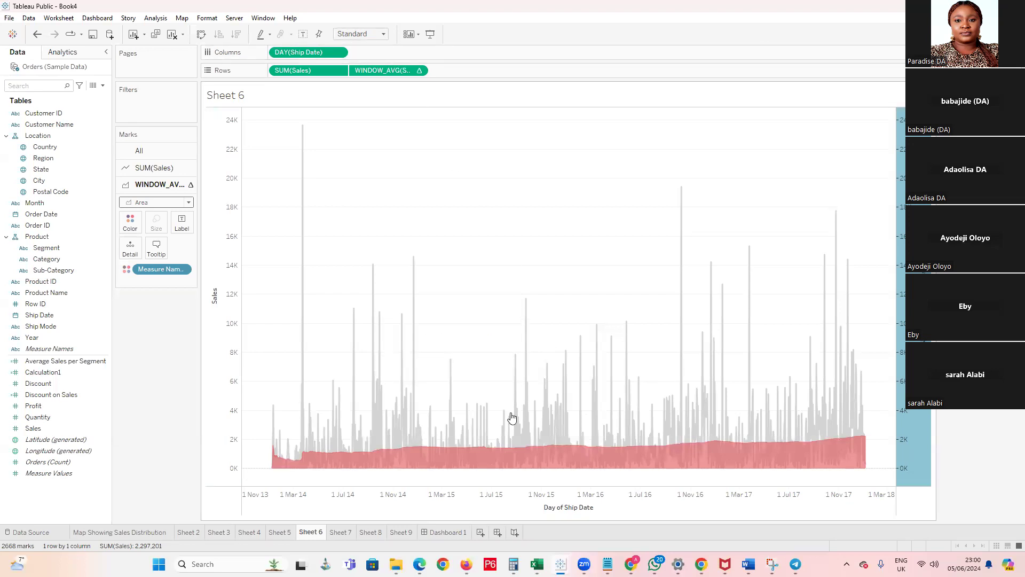
click(350, 532)
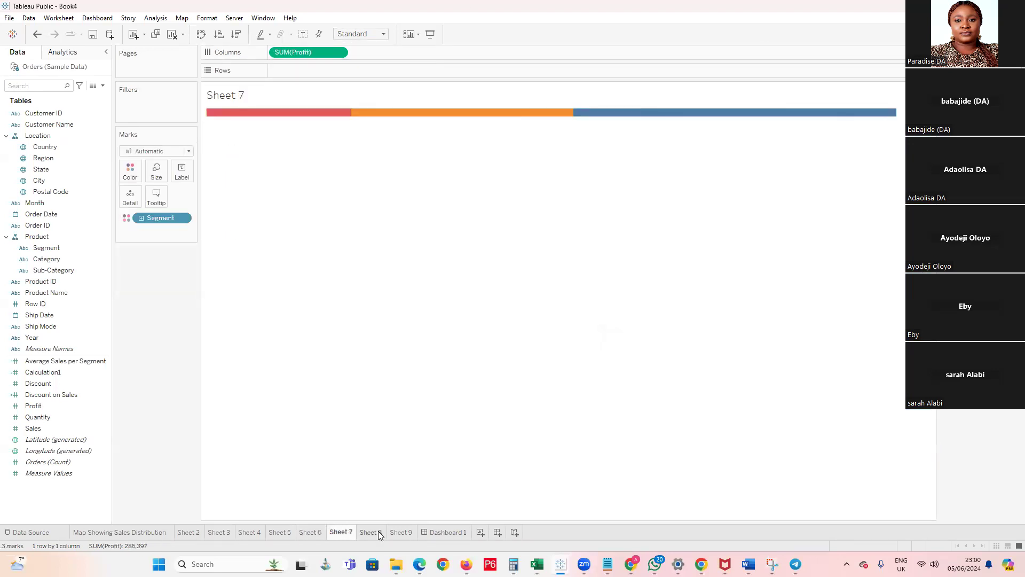
Review the worksheets from Sheet 9 back to Sheet 2, examining Sheet 2's sales, profit and discount bars for all segments
click(374, 532)
click(400, 532)
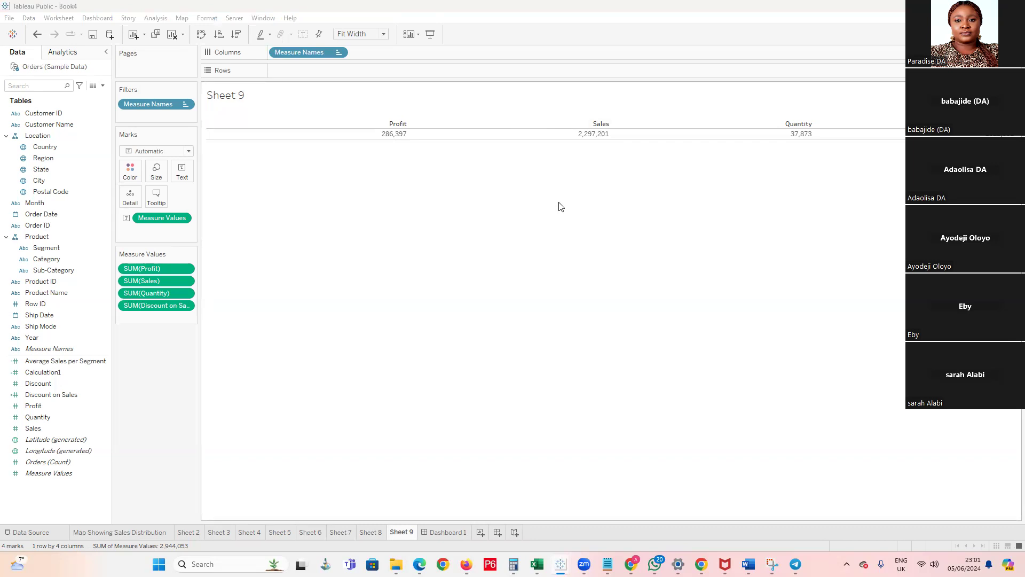
click(370, 533)
click(340, 533)
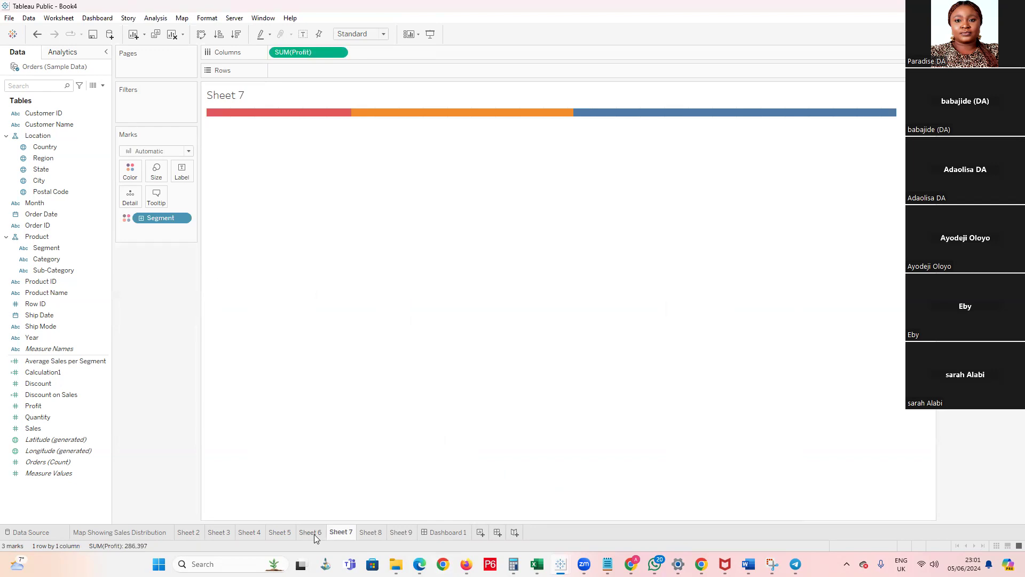
click(312, 533)
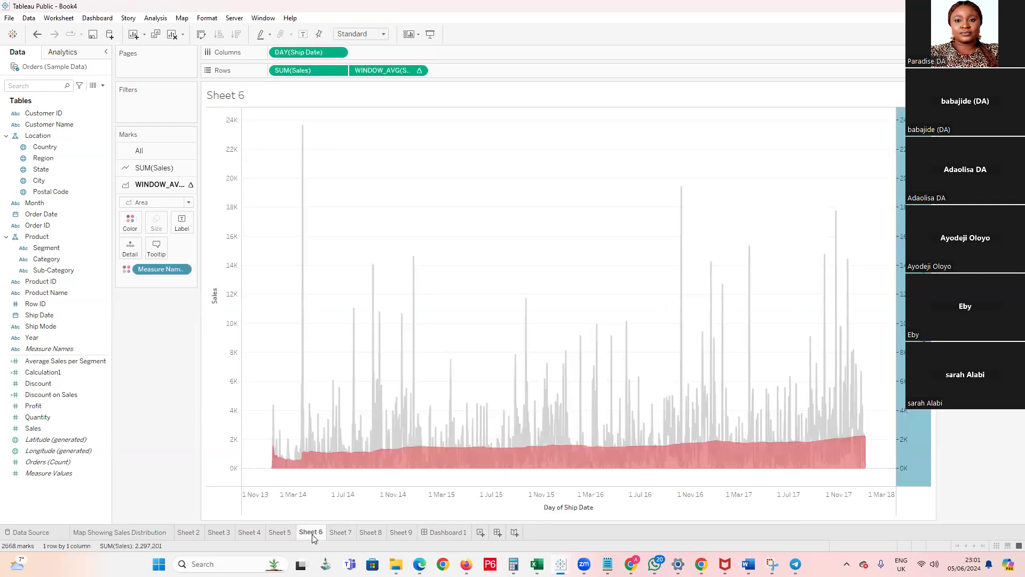
click(279, 533)
click(249, 533)
click(219, 533)
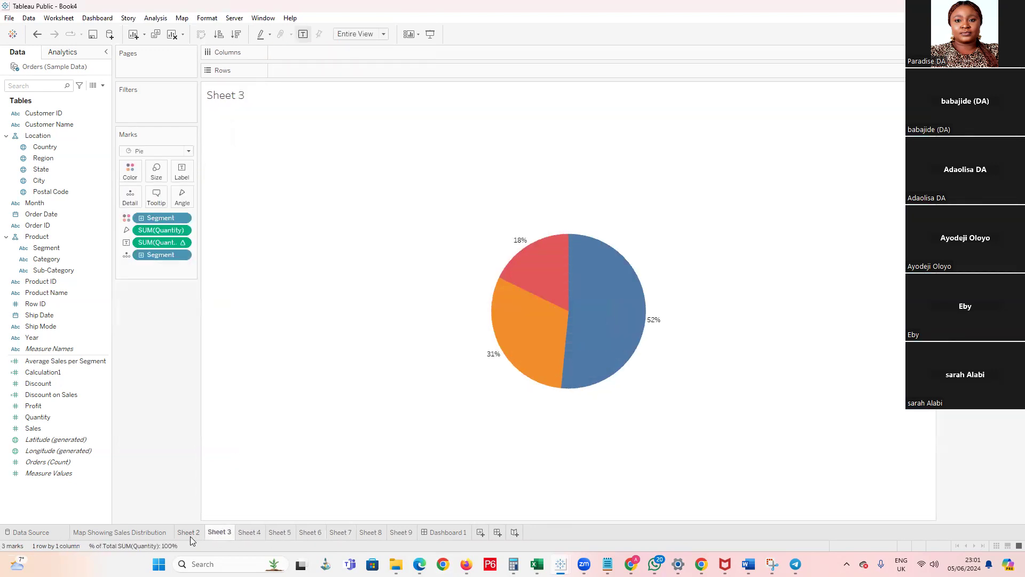
click(189, 533)
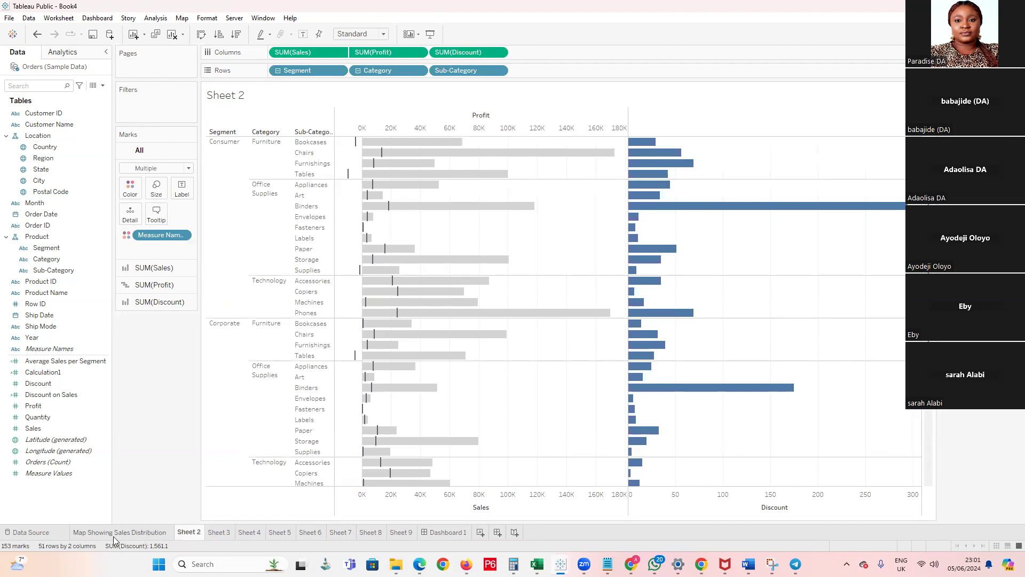
mouse_move(114, 539)
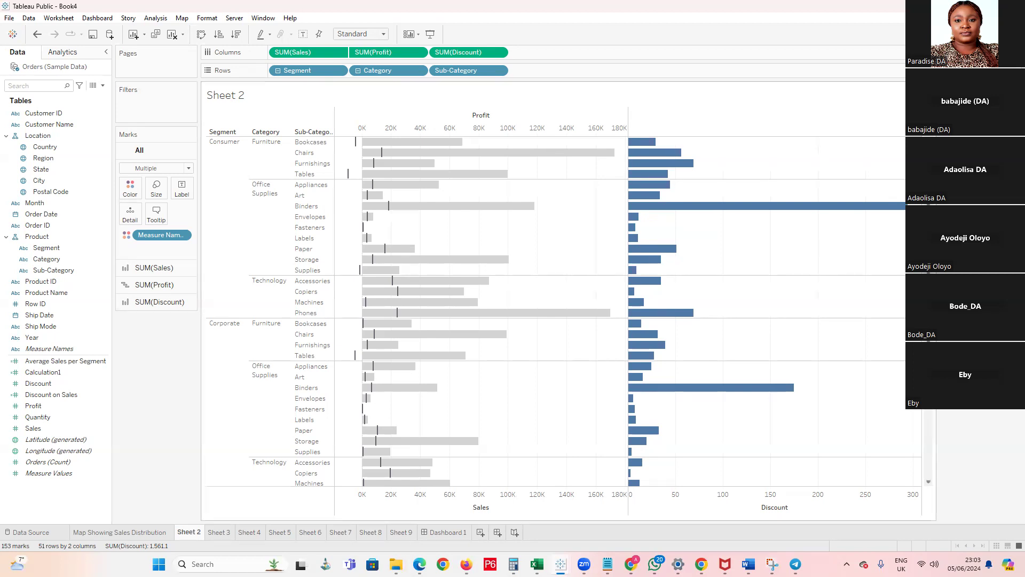
scroll(837, 267, down, 6)
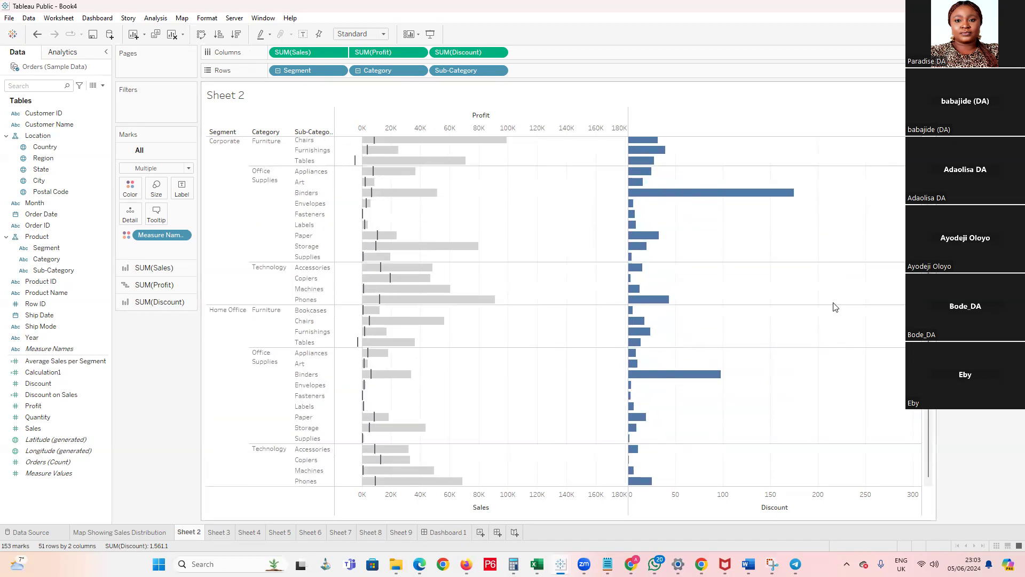
scroll(835, 300, up, 6)
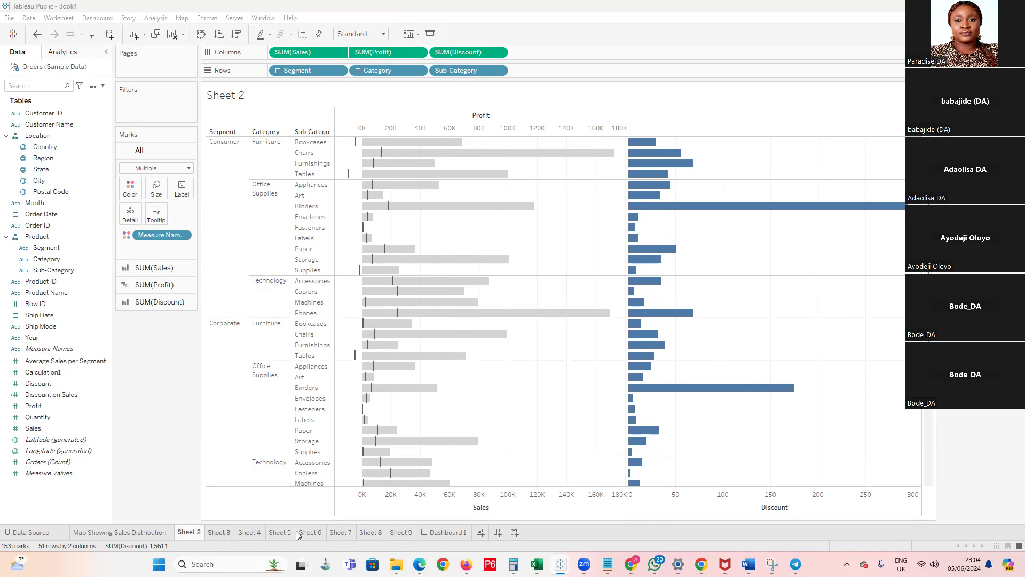
Open Dashboard 1, create a new blank workbook, and switch to it in a maximized window
click(445, 532)
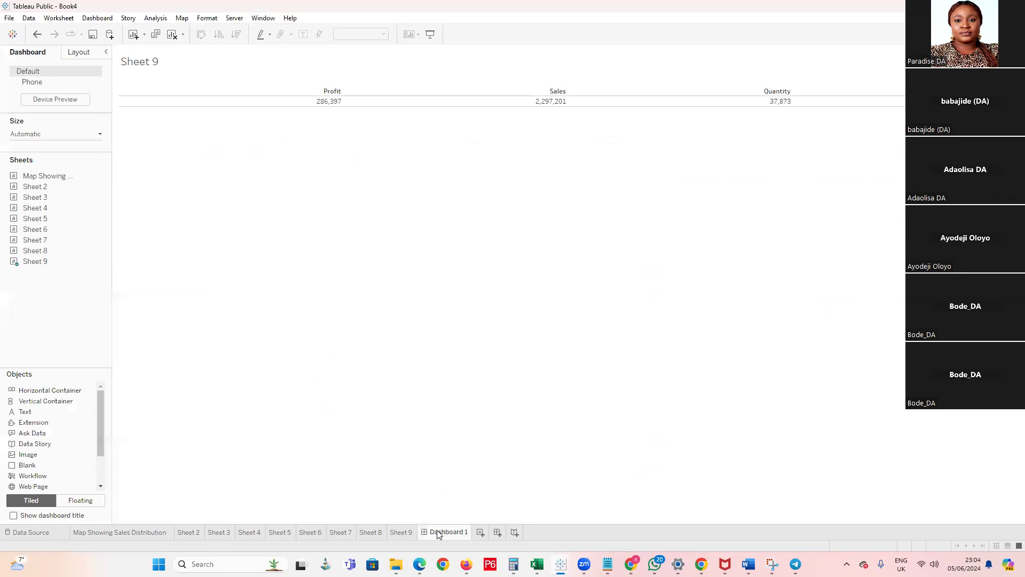
click(9, 20)
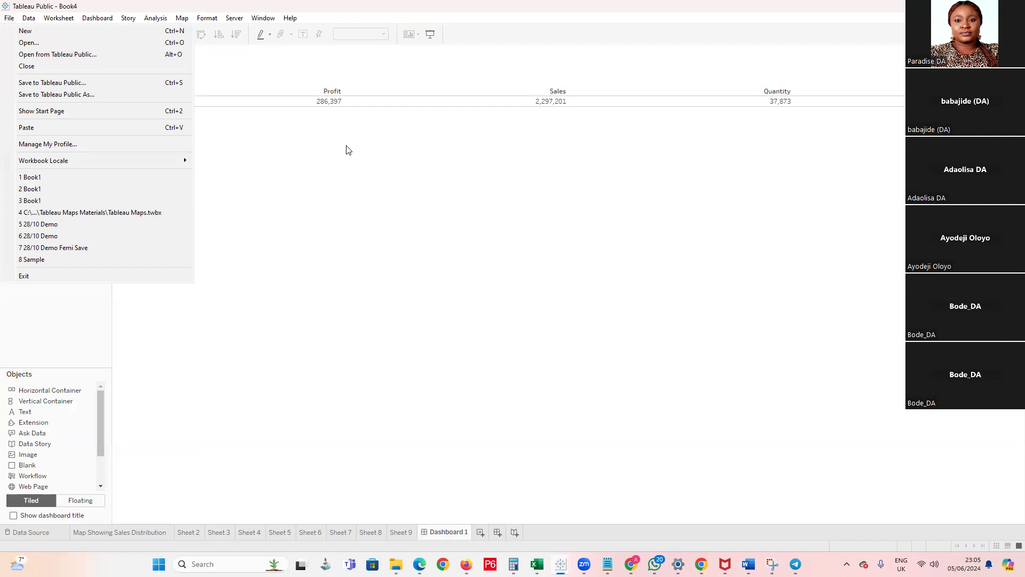
click(24, 31)
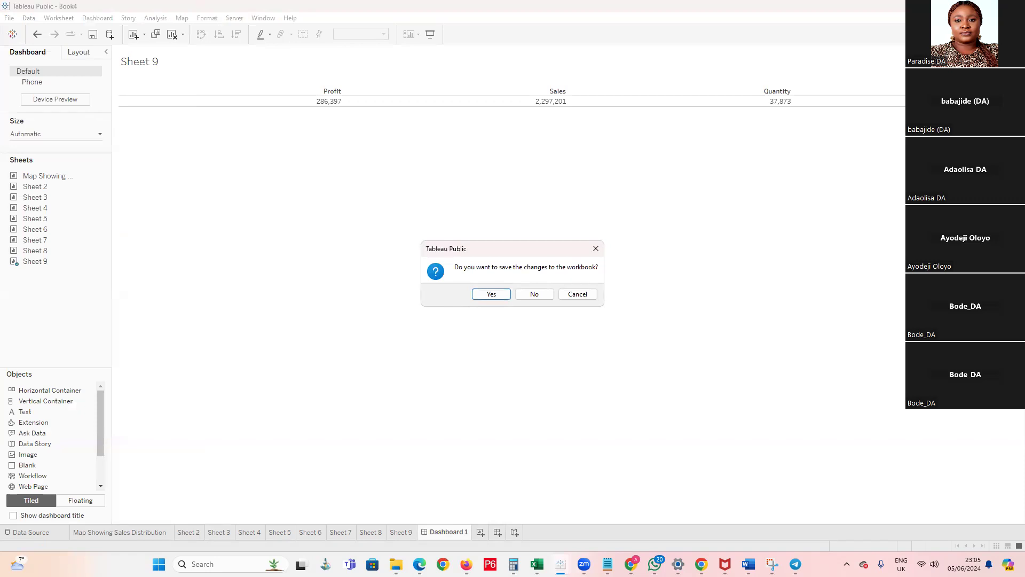
mouse_move(561, 564)
click(675, 511)
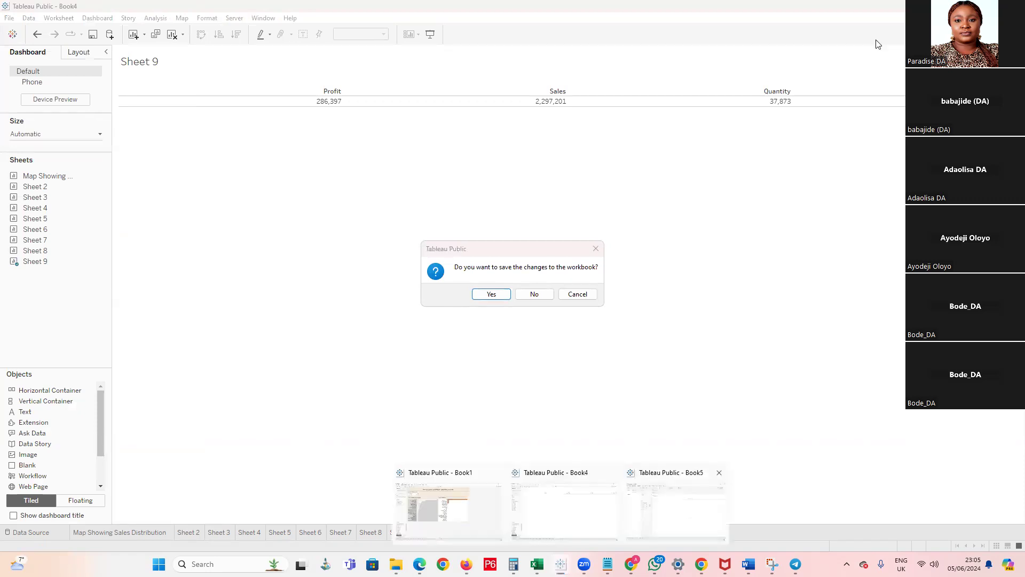
click(855, 51)
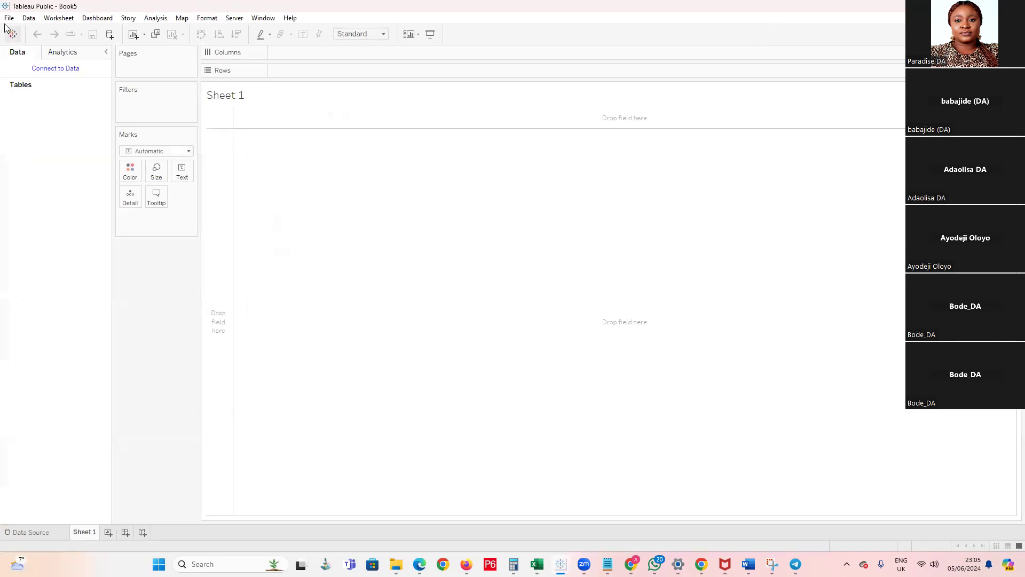
Try to connect the new workbook to Google Drive, declining the firewall access request and cancelling the browser authentication
click(62, 72)
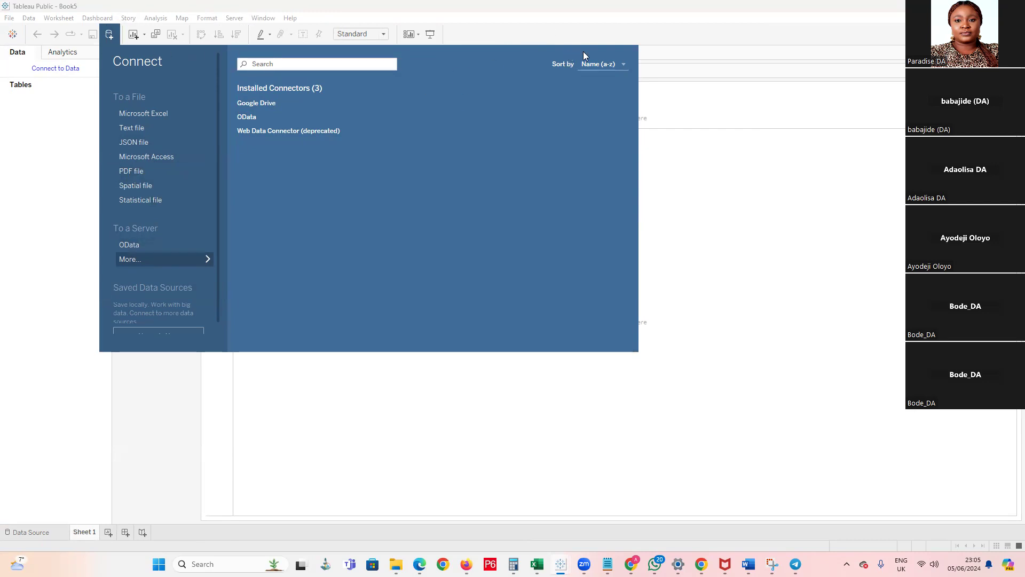
click(254, 110)
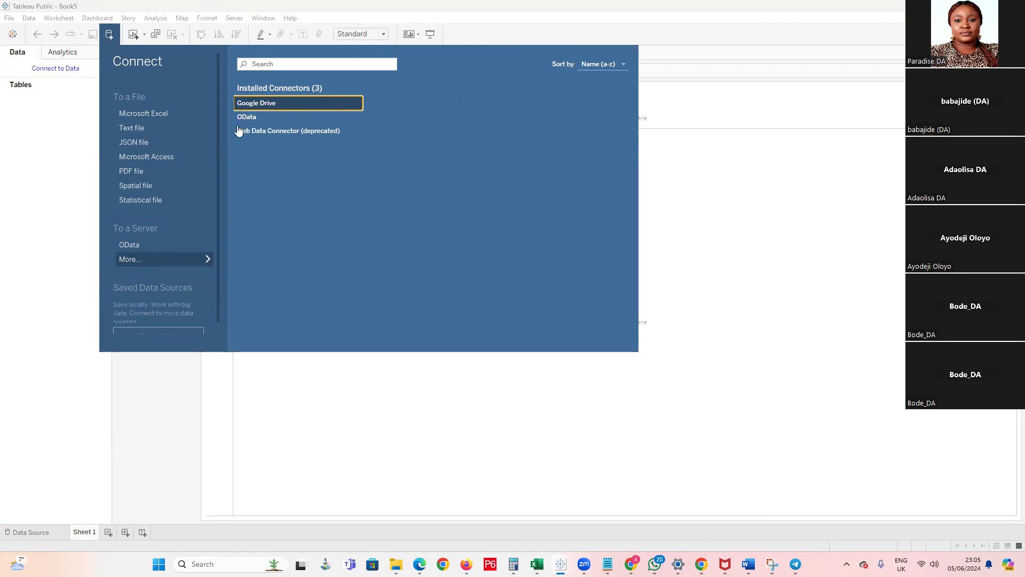
click(244, 105)
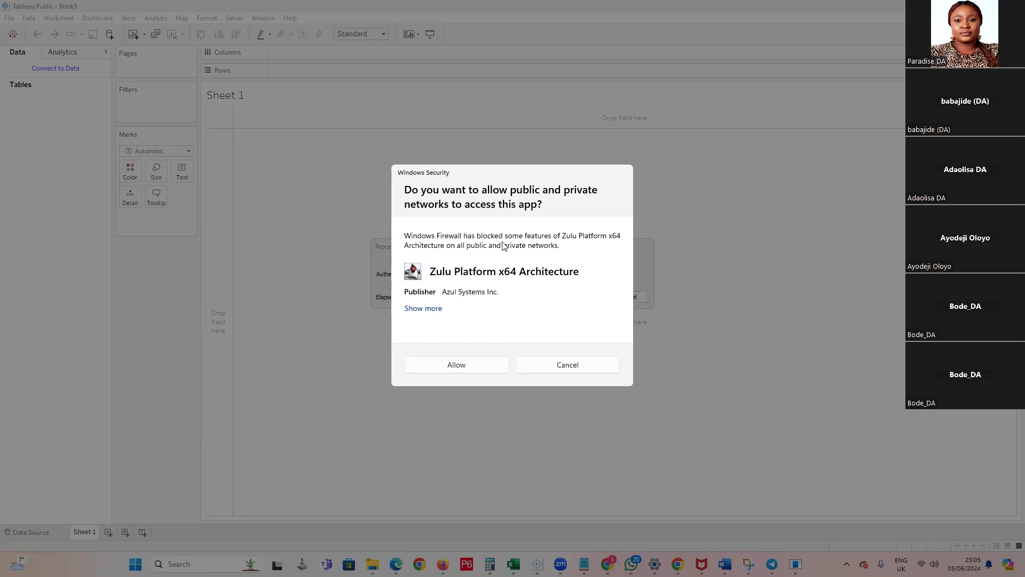
click(566, 371)
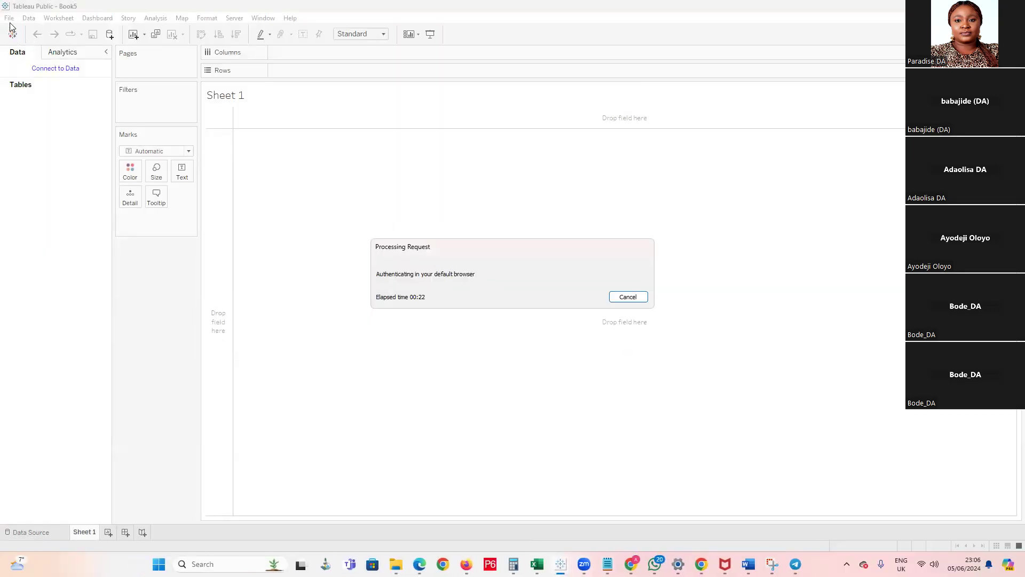
click(623, 297)
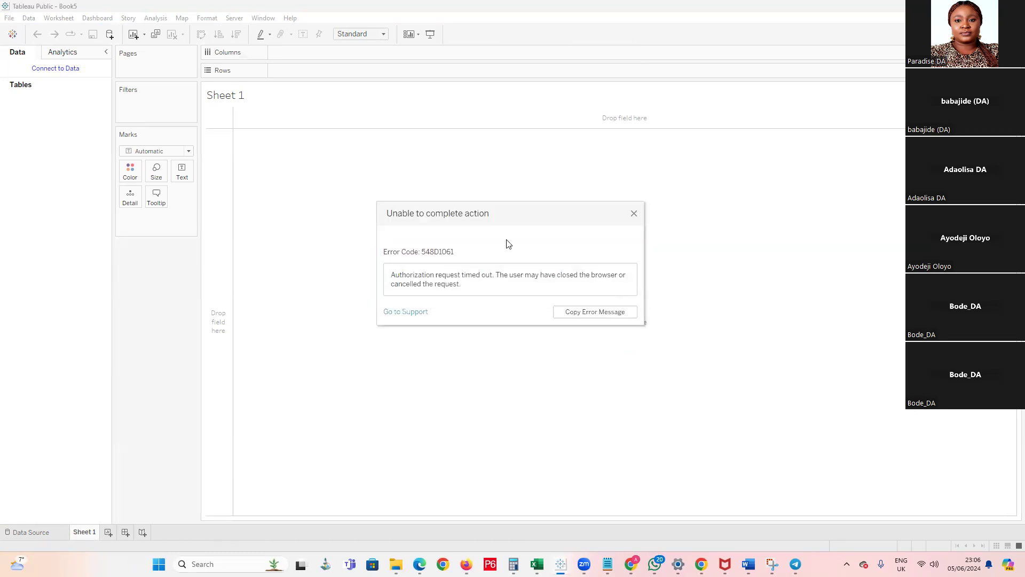
click(634, 213)
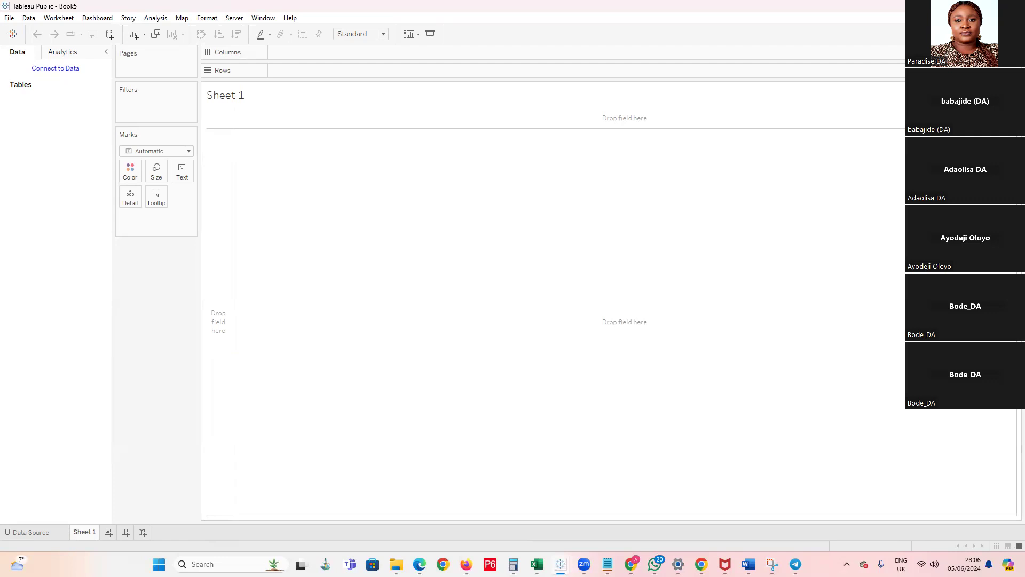
Show the data connection options and add a second blank worksheet to the new workbook
click(44, 70)
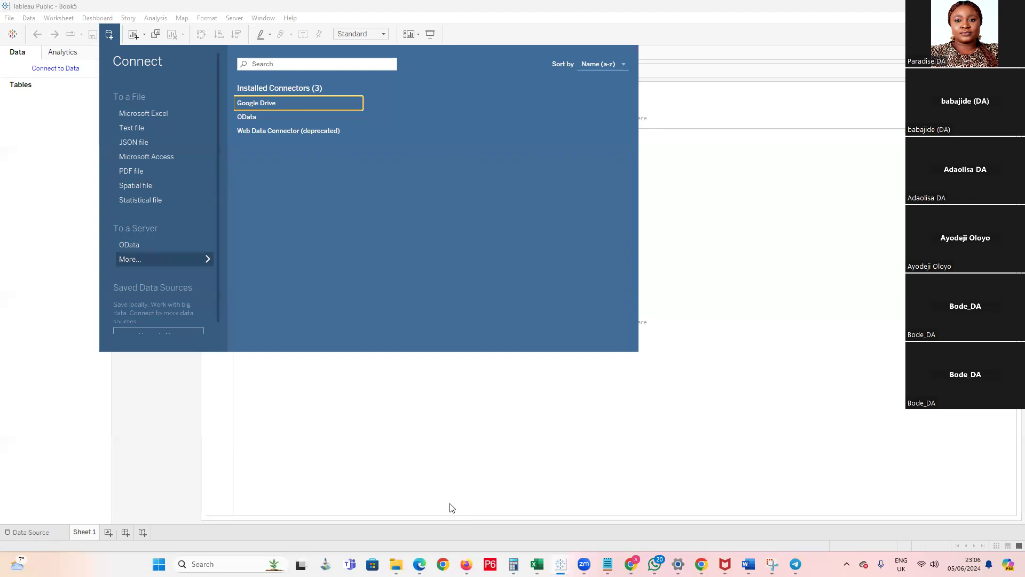
mouse_move(537, 564)
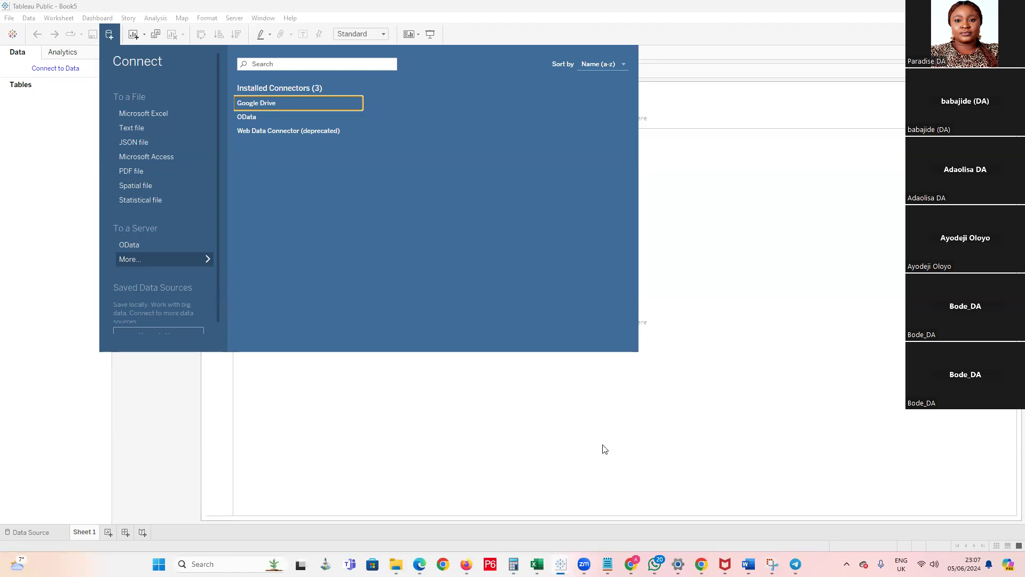
click(109, 532)
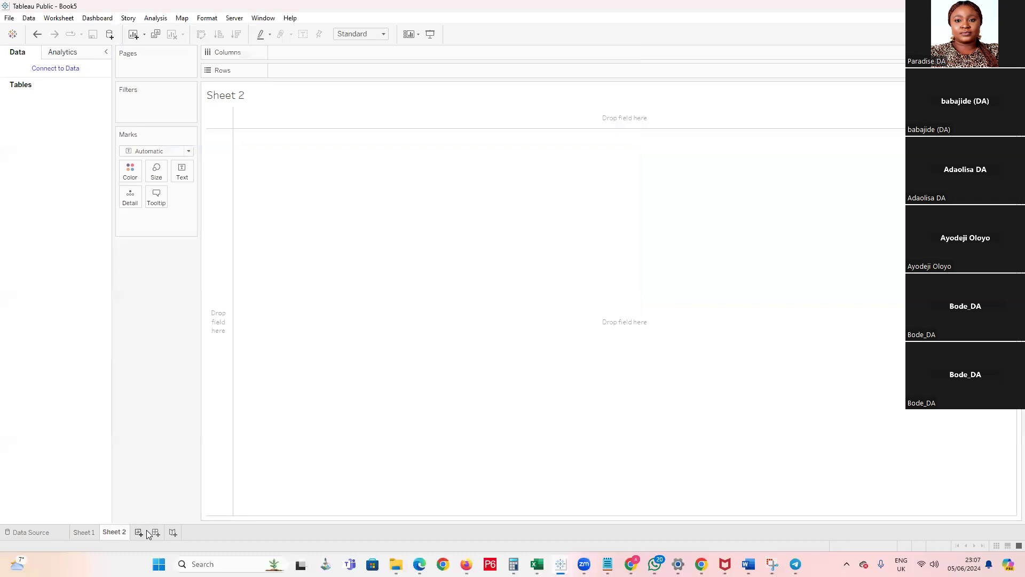
Close the Book5 and Book4 workbooks without saving and maximize the Book6 workbook window
click(1013, 6)
drag(229, 494, 229, 495)
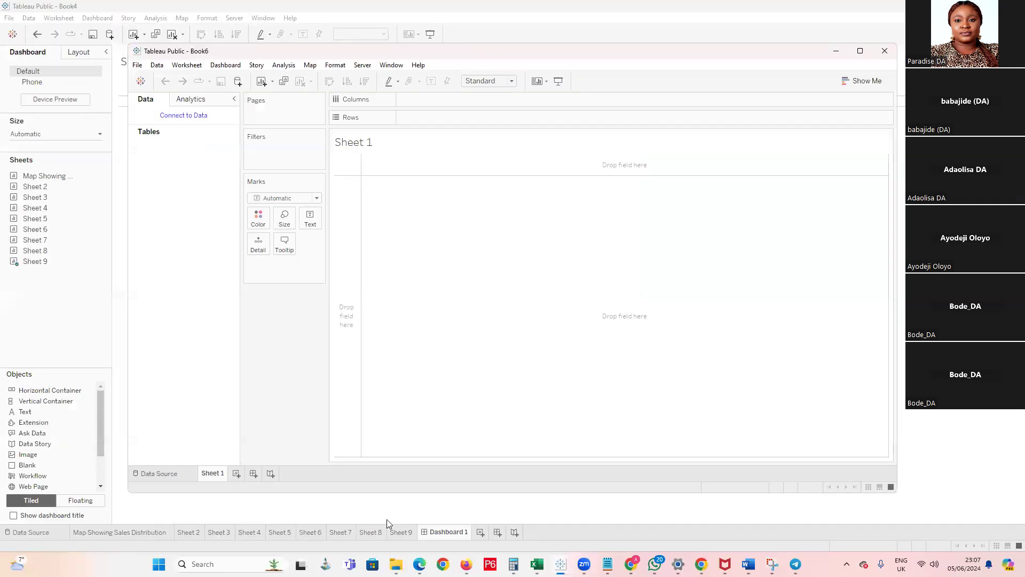
key(alt+F4)
click(531, 293)
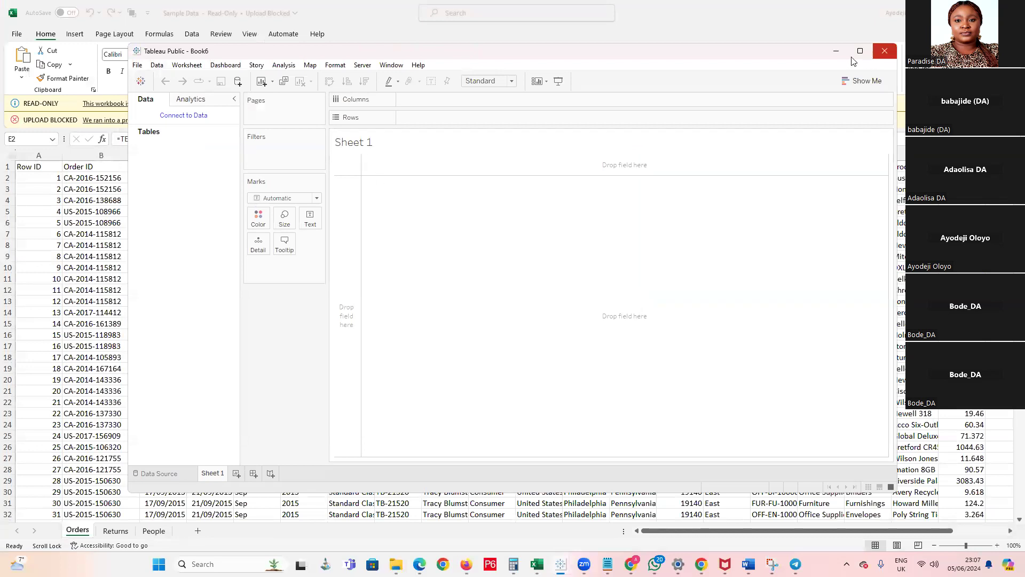
click(861, 52)
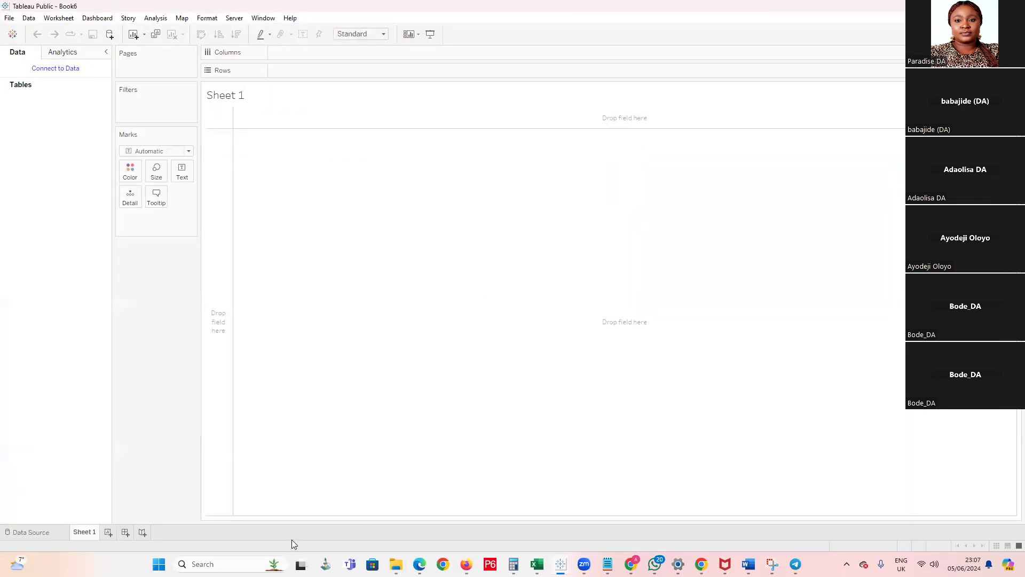
mouse_move(560, 565)
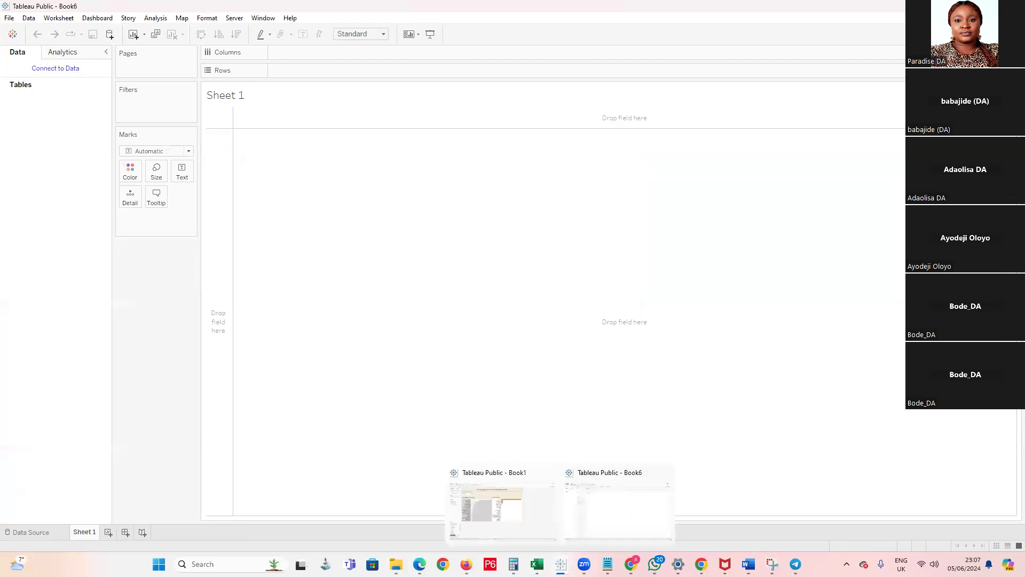